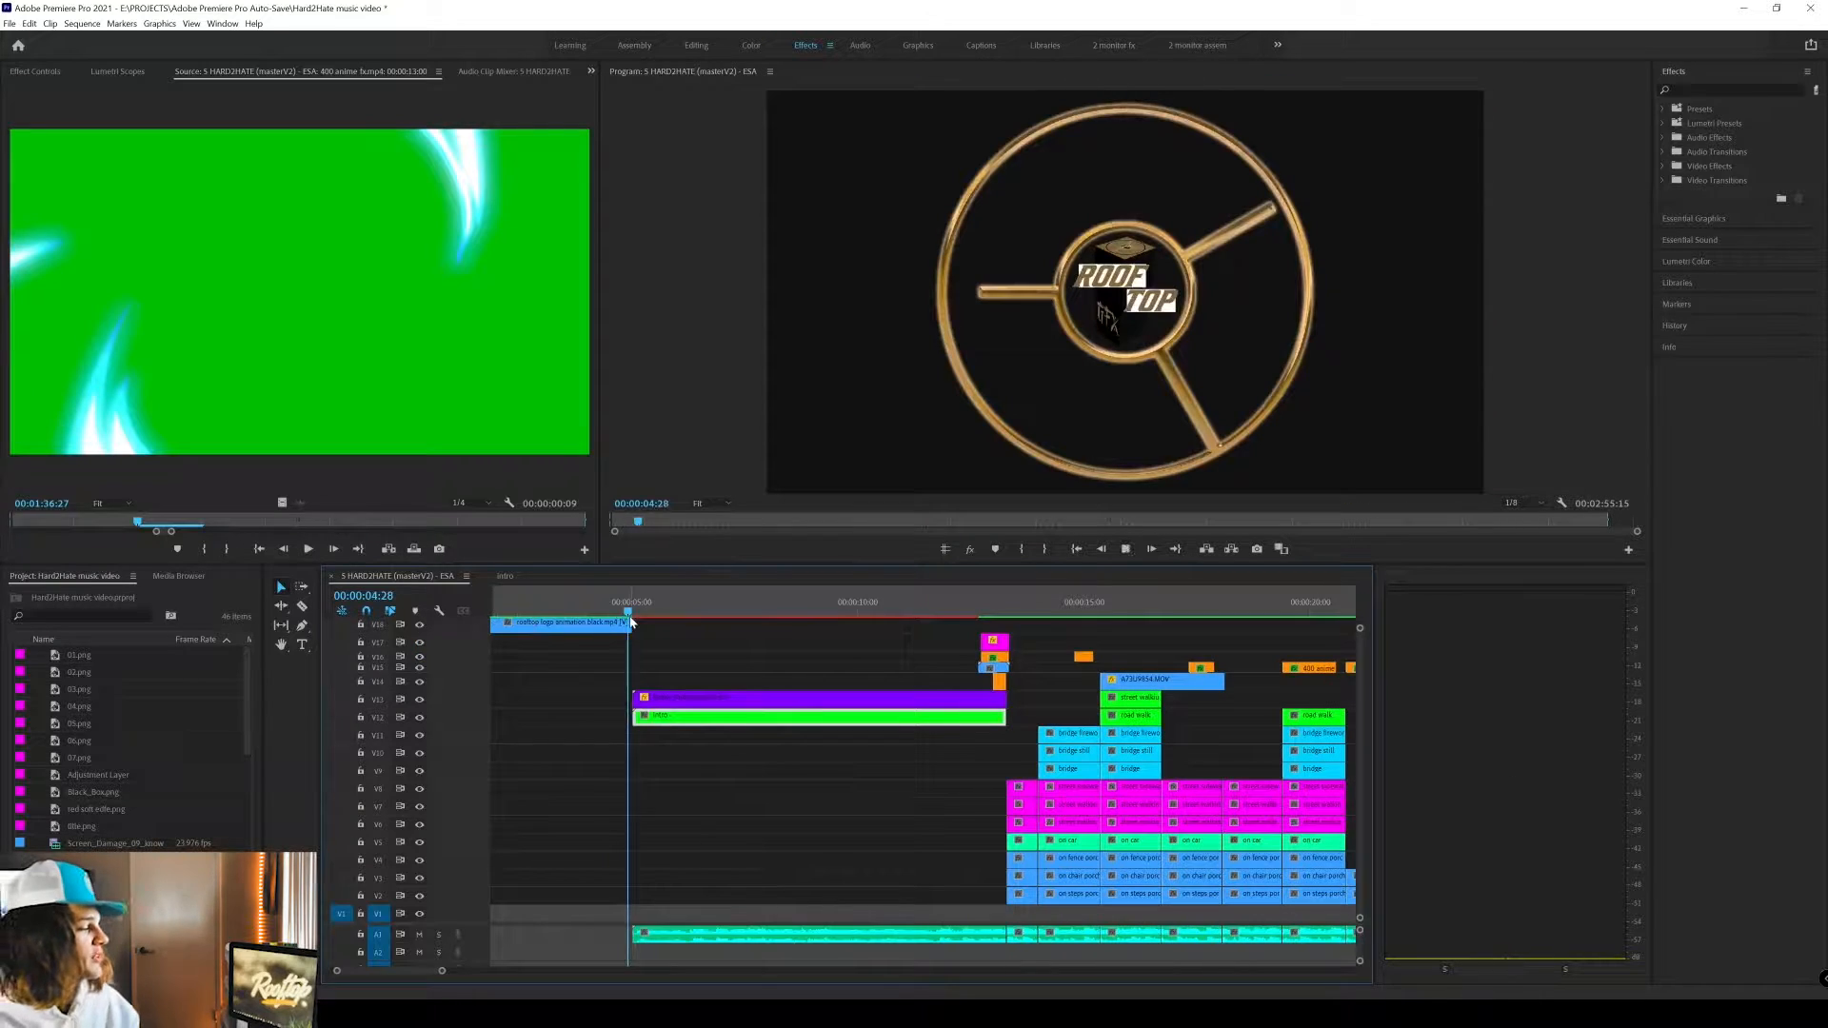
Preview the opening of the master sequence, open the nested intro sequence, and set its playback resolution to Full.
{"action": "key", "text": "space"}
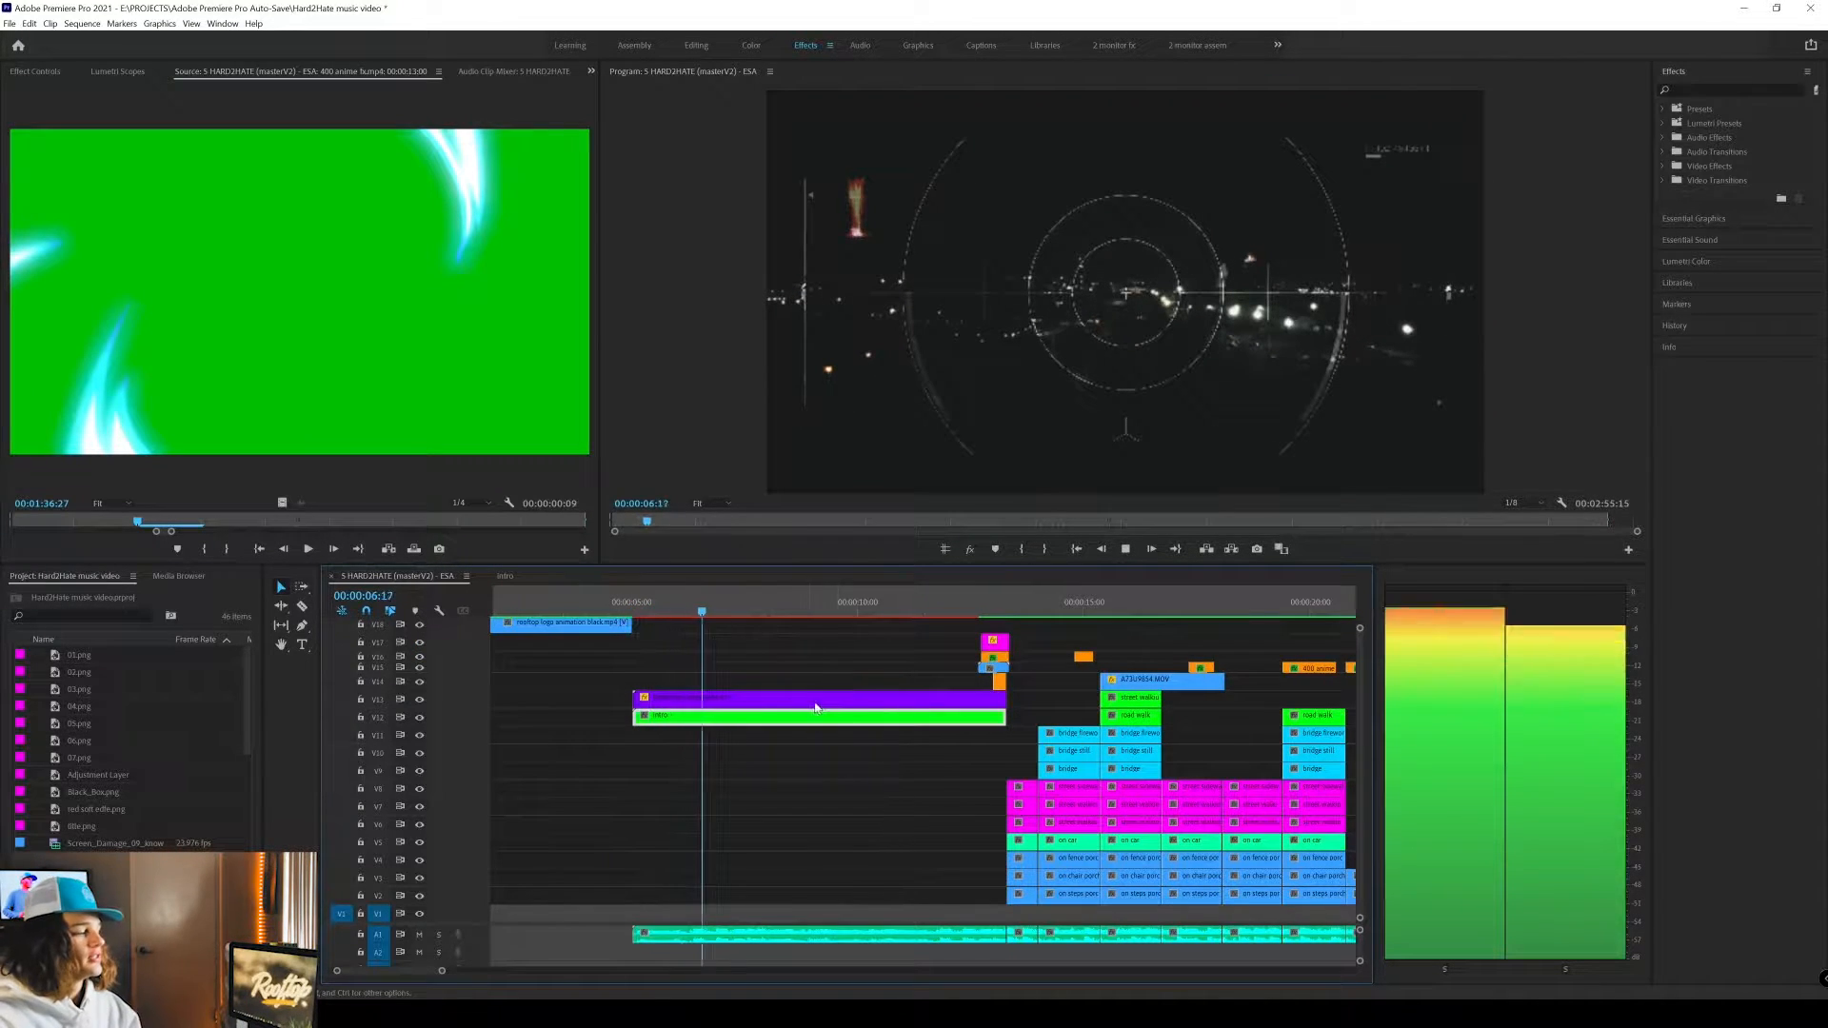
{"action": "key", "text": "space"}
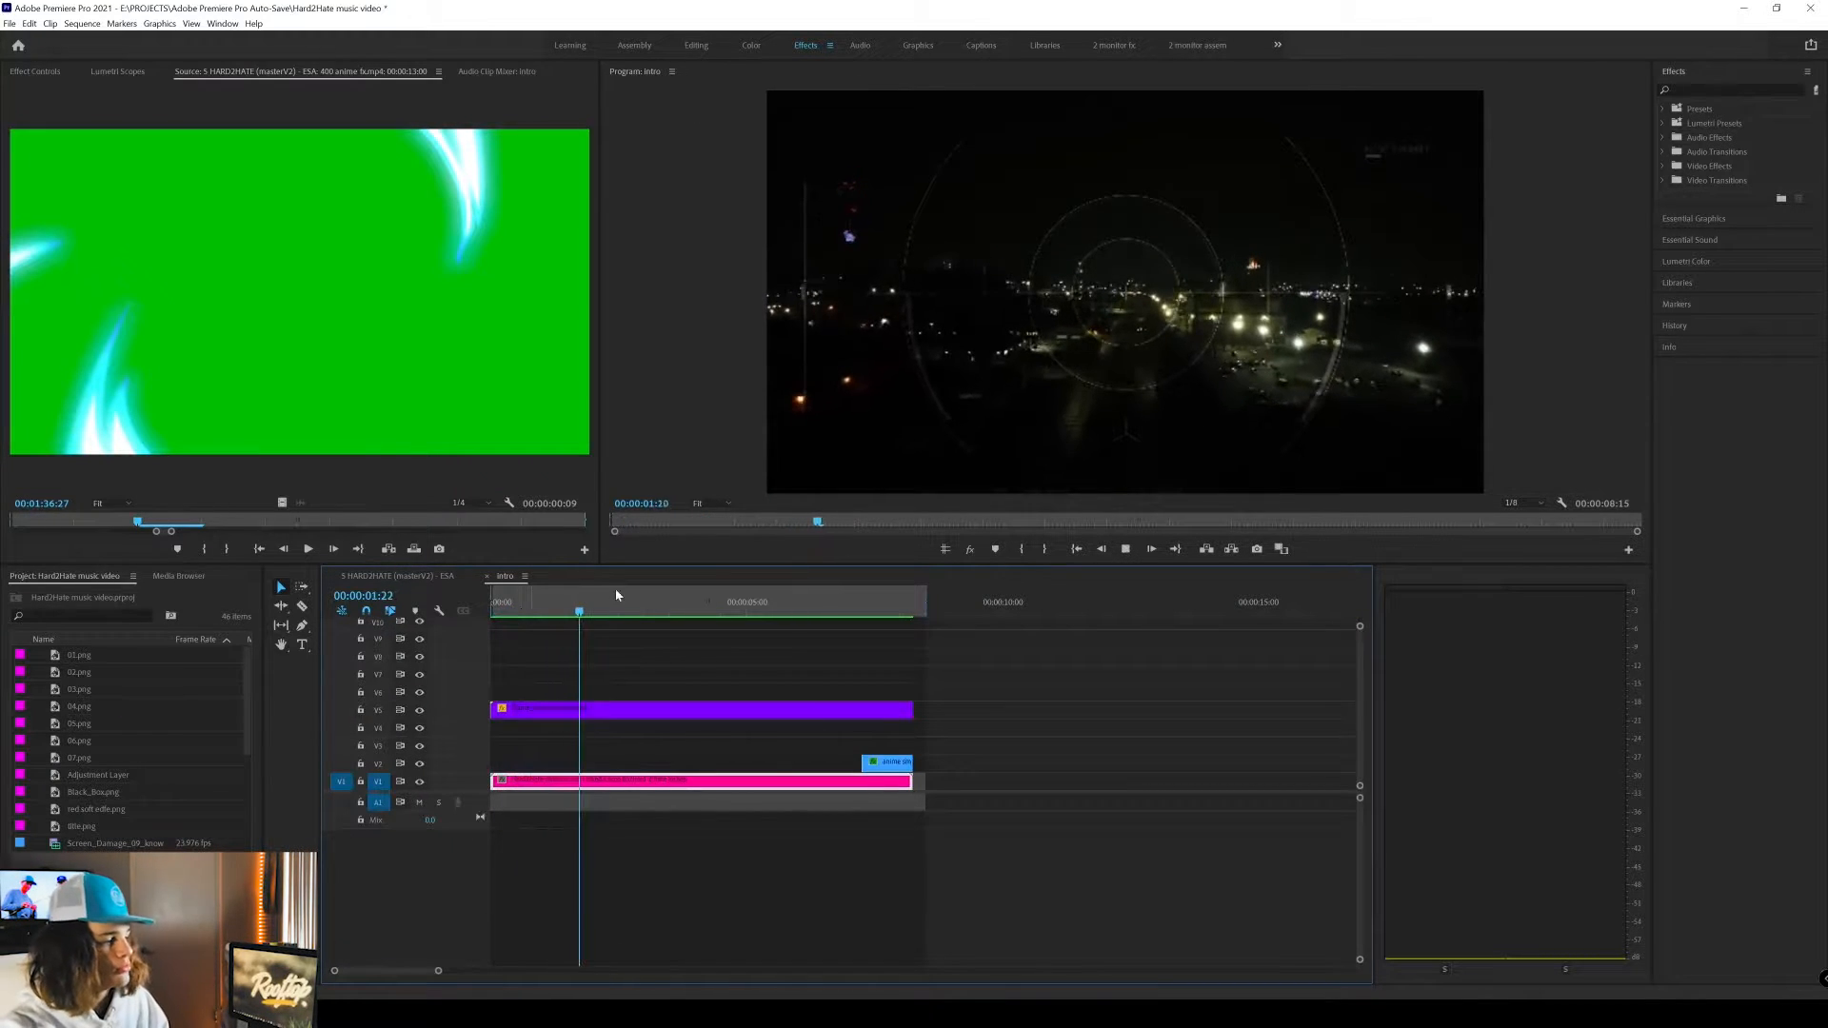
{"action": "key", "text": "space"}
{"action": "left_click", "coordinate": [1525, 502]}
{"action": "left_click", "coordinate": [1514, 519]}
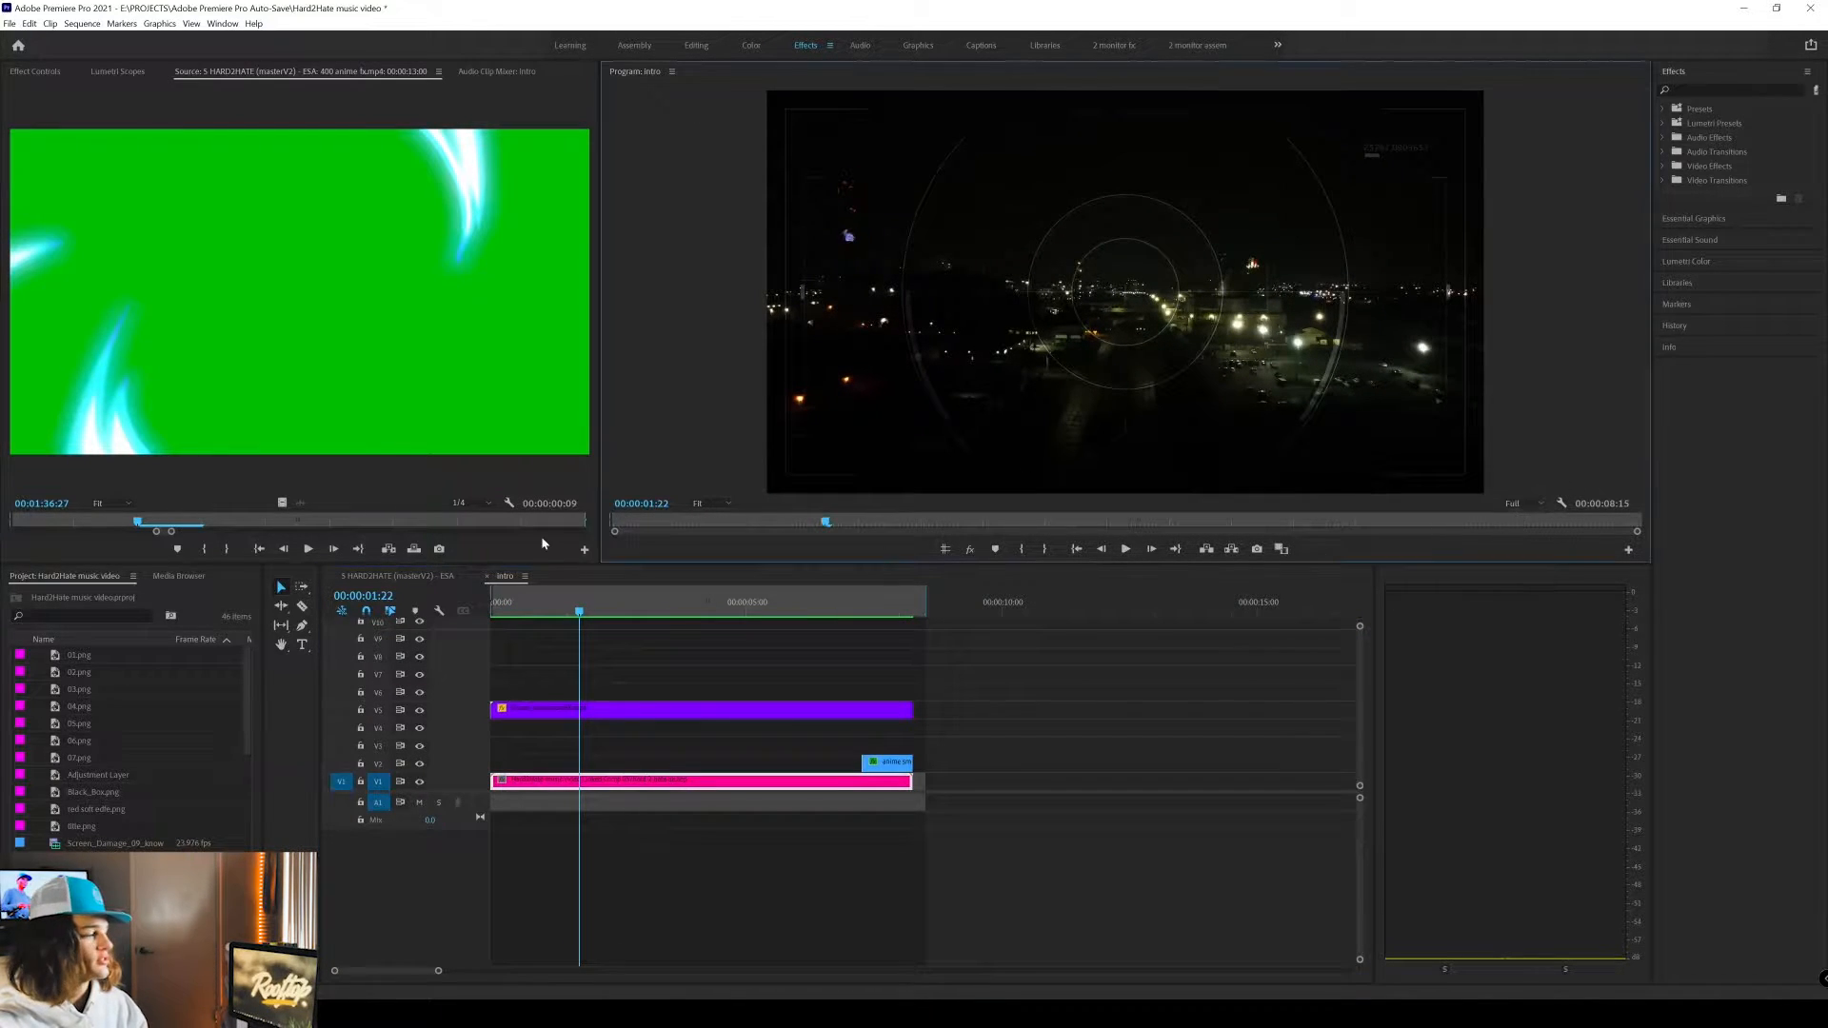
Play the intro sequence from its start and review its ending and the first performance shots in the master sequence.
{"action": "left_click_drag", "start_coordinate": [556, 607], "coordinate": [321, 605]}
{"action": "key", "text": "space"}
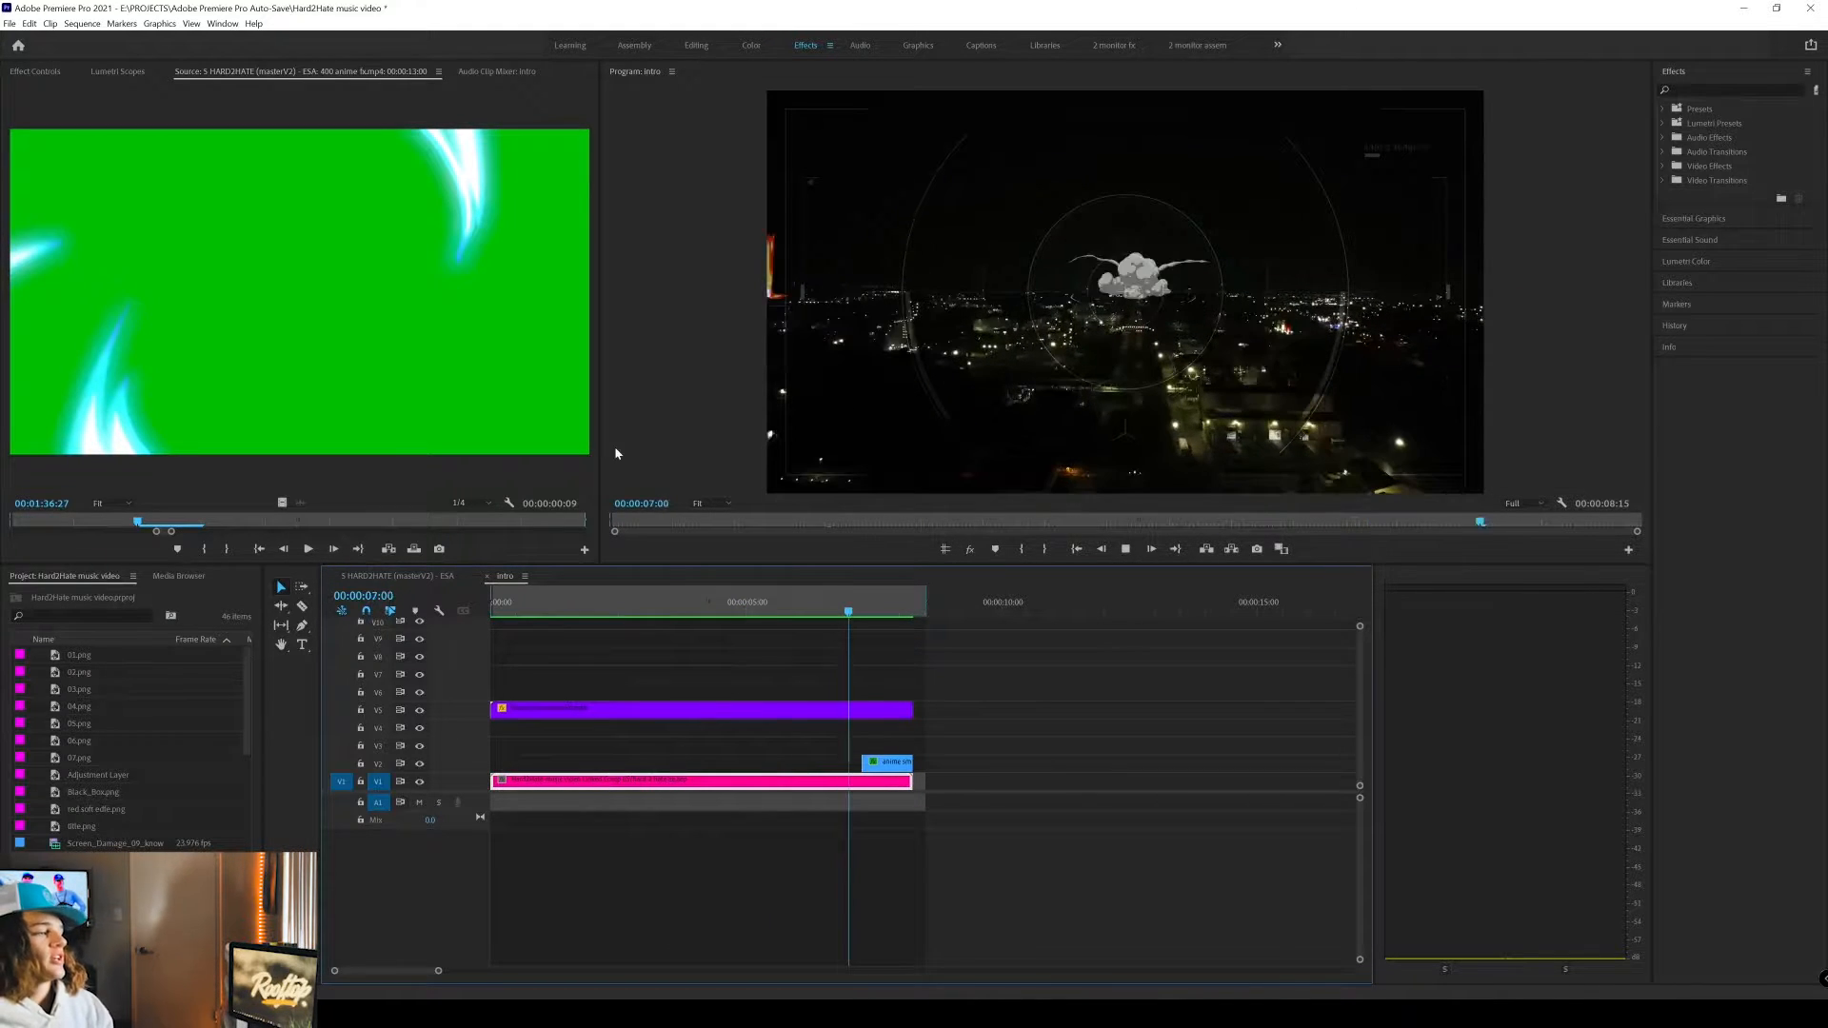
{"action": "mouse_move", "coordinate": [898, 613]}
{"action": "left_mouse_down"}
{"action": "mouse_move", "coordinate": [827, 614]}
{"action": "mouse_move", "coordinate": [915, 616]}
{"action": "left_mouse_up"}
{"action": "key", "text": "space"}
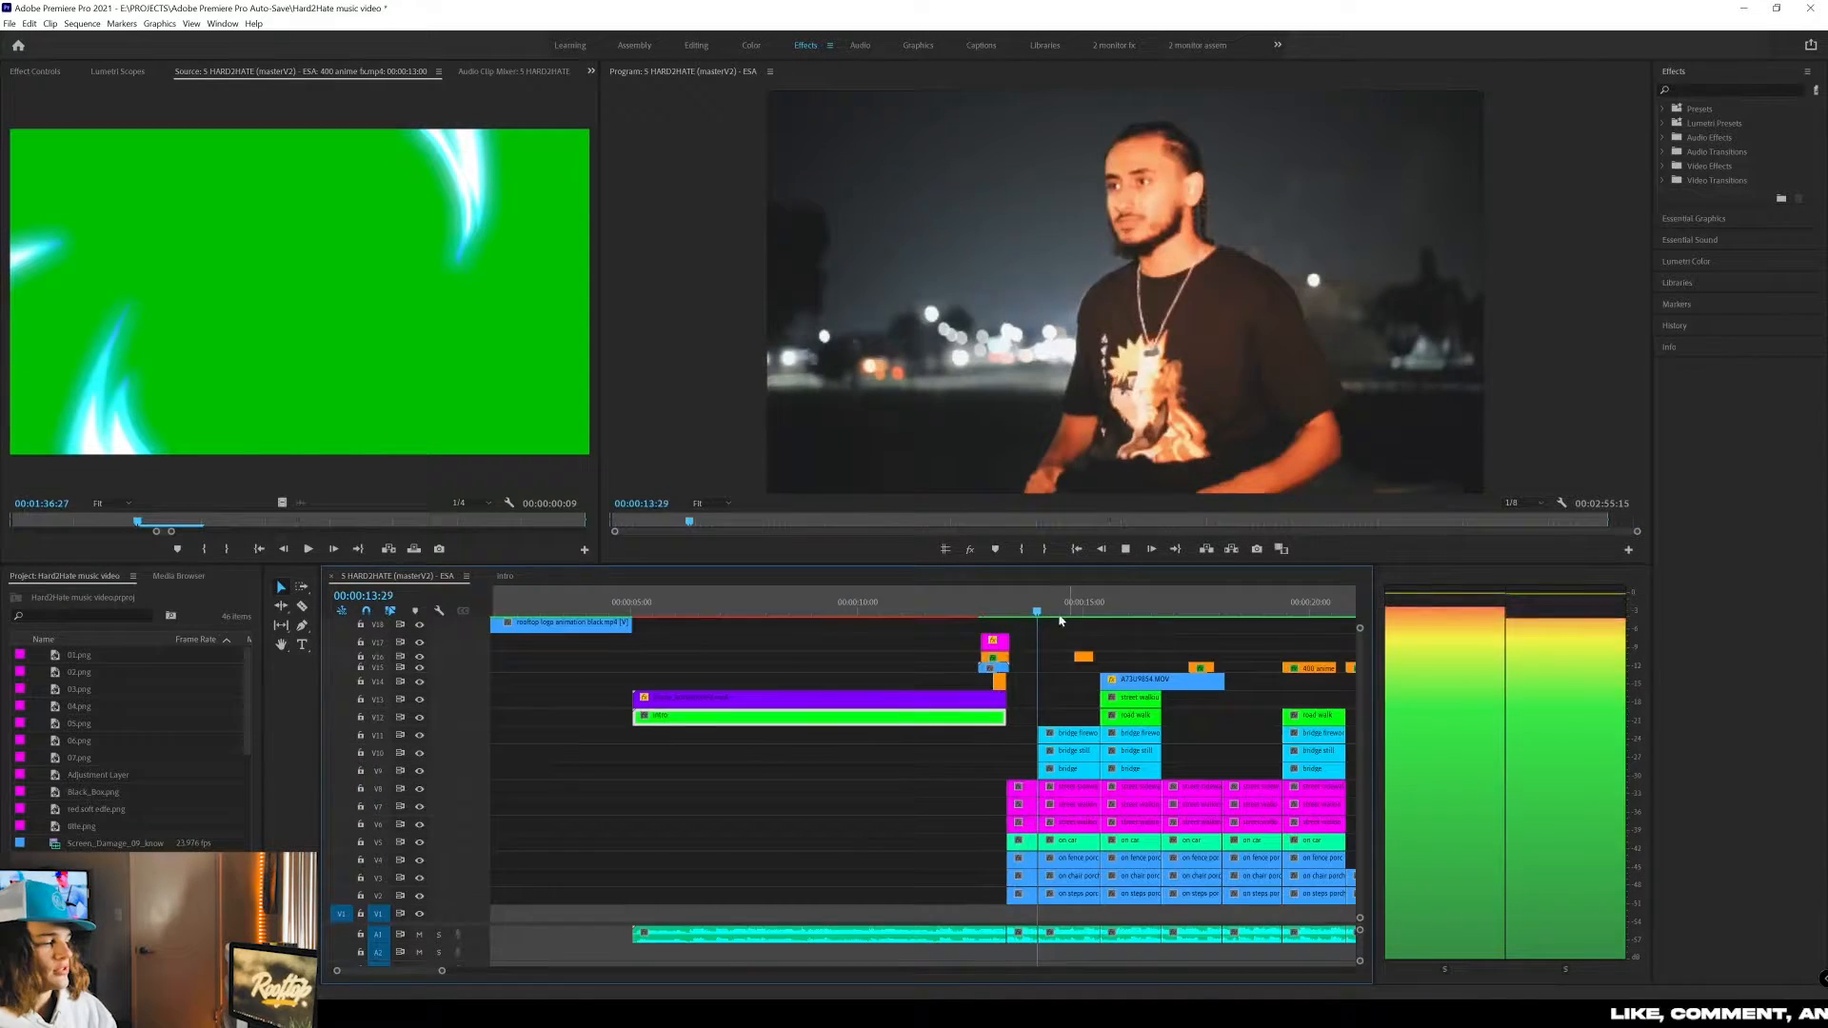
{"action": "key", "text": "space"}
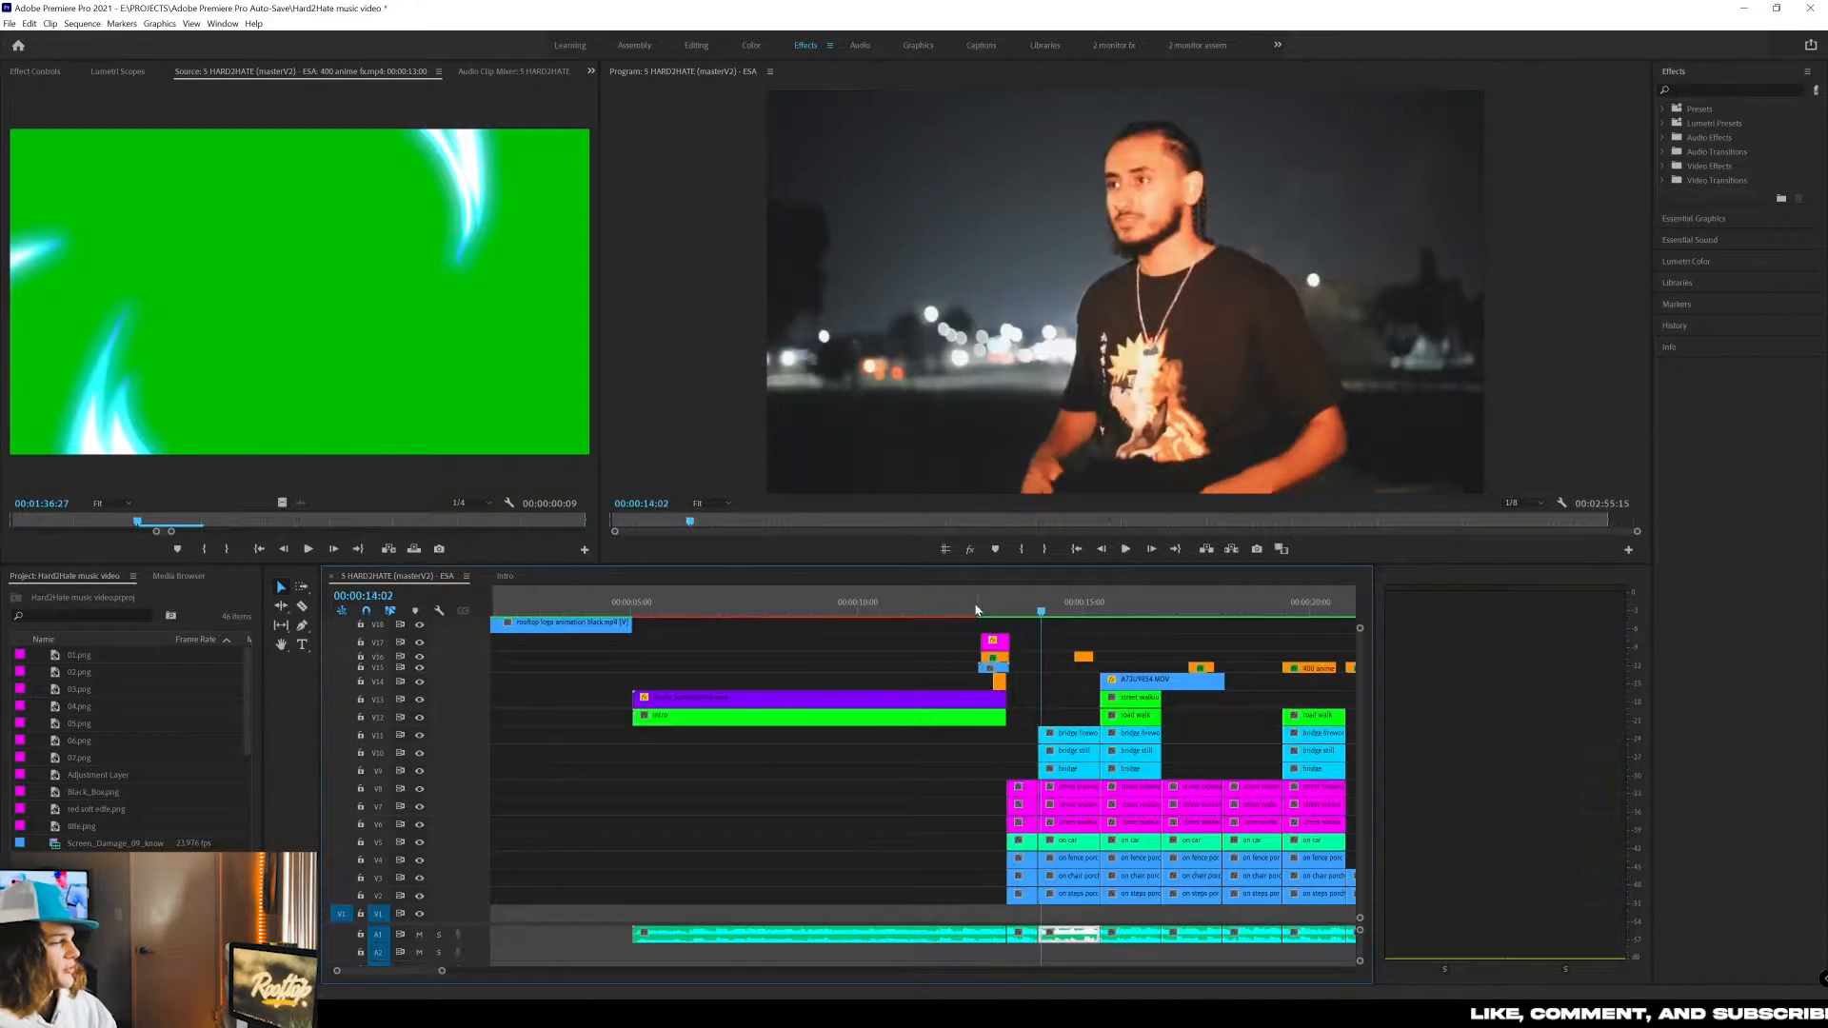
{"action": "left_click", "coordinate": [825, 610]}
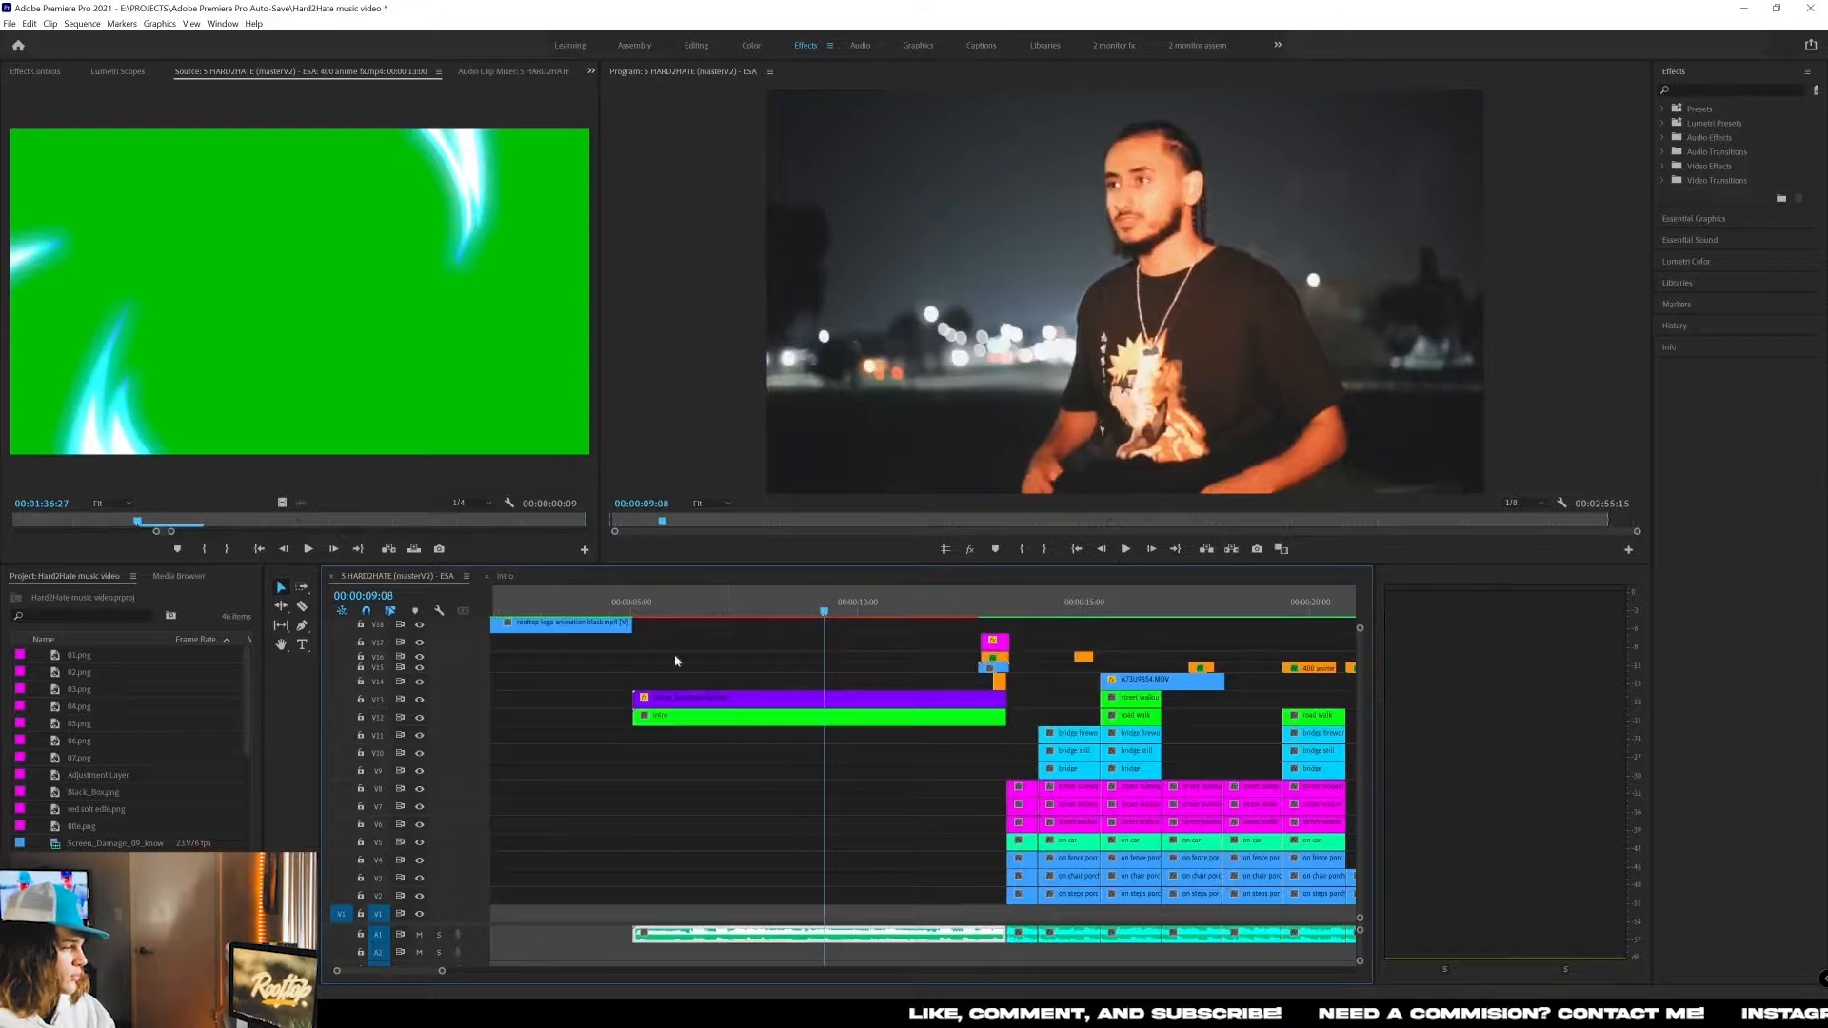
Reopen the intro sequence, check the linked composition clip on V1, and switch to its composition in After Effects.
{"action": "left_click", "coordinate": [505, 576]}
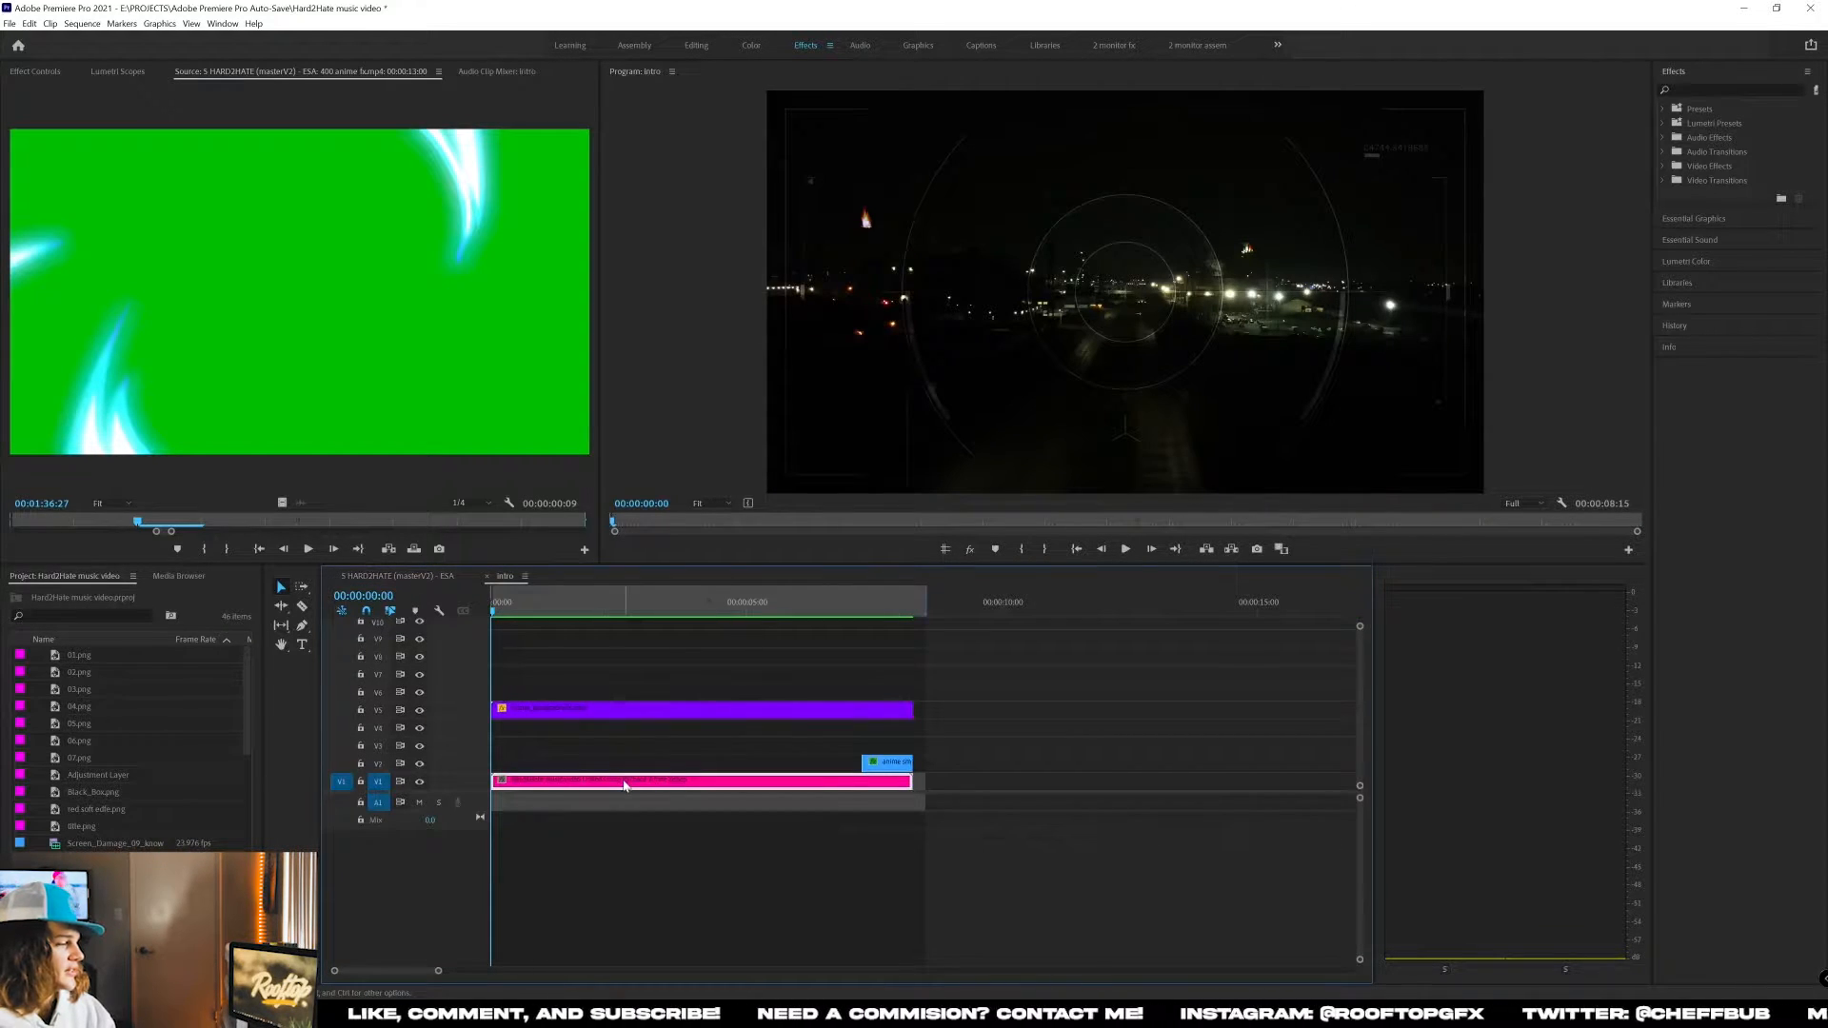
{"action": "right_click", "coordinate": [623, 777]}
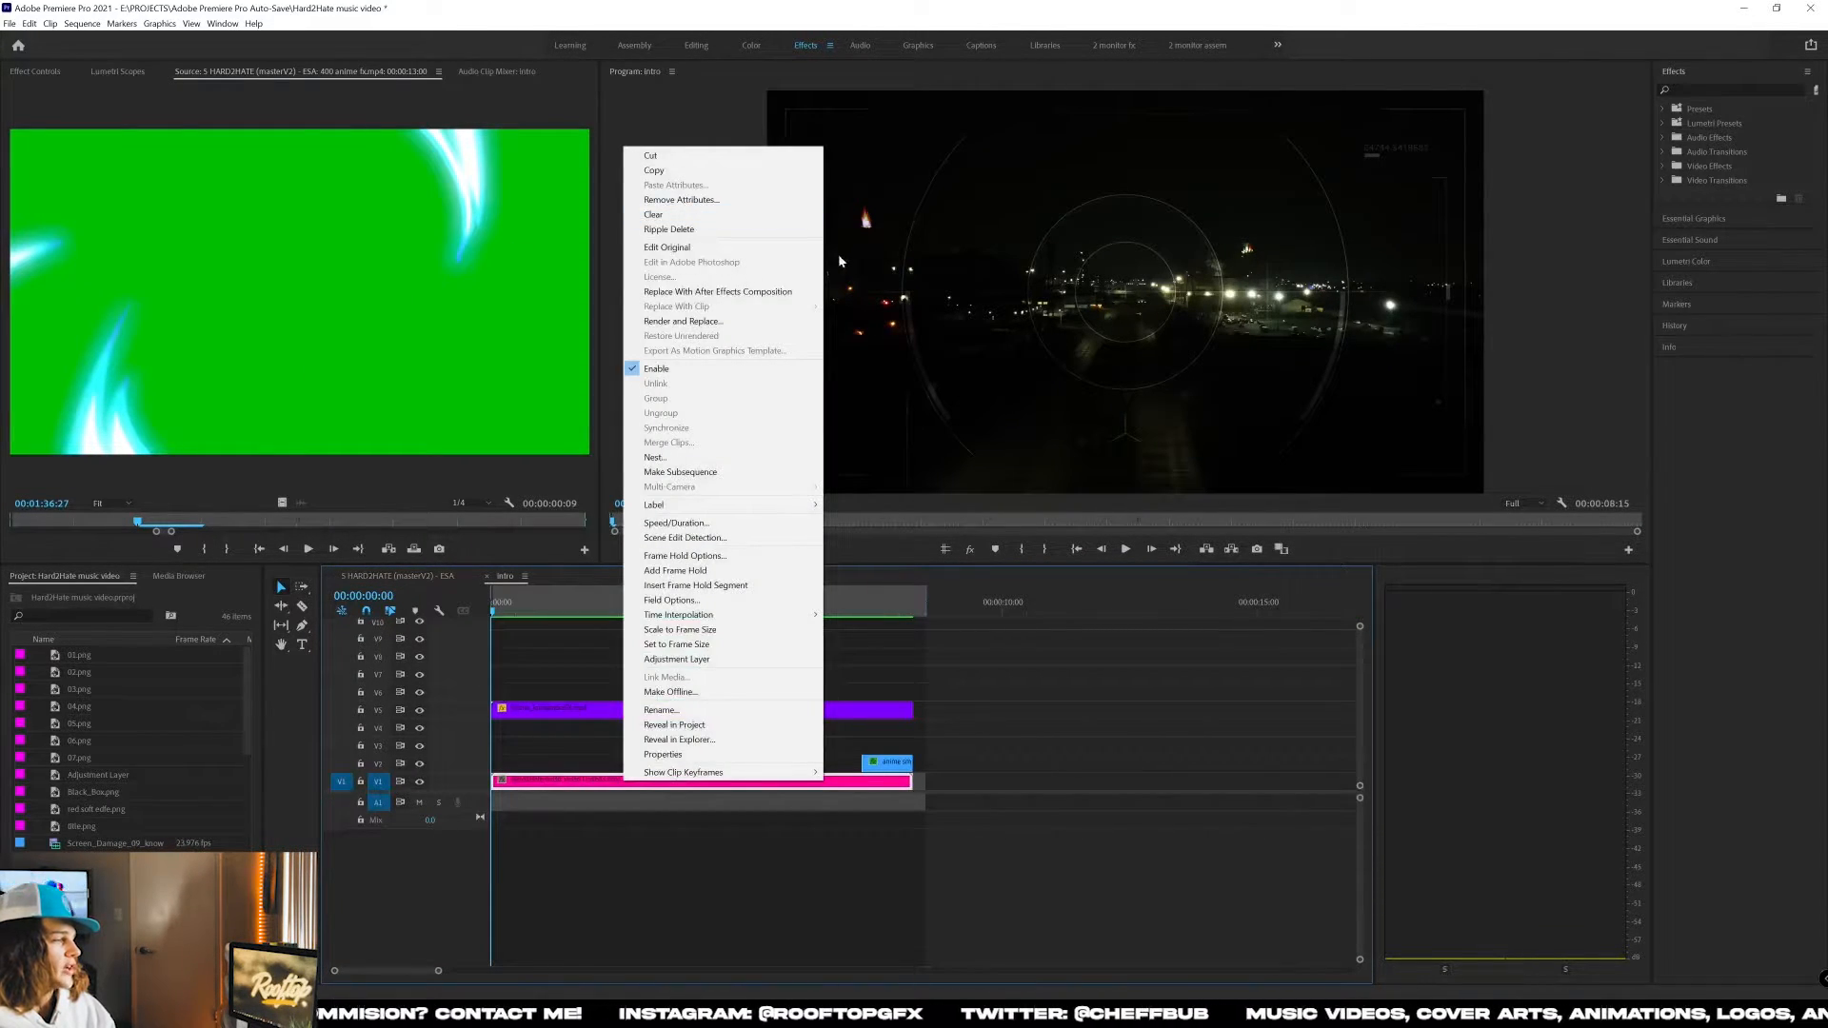
{"action": "left_click", "coordinate": [651, 876]}
{"action": "double_click", "coordinate": [592, 785]}
{"action": "key", "text": "alt+Tab"}
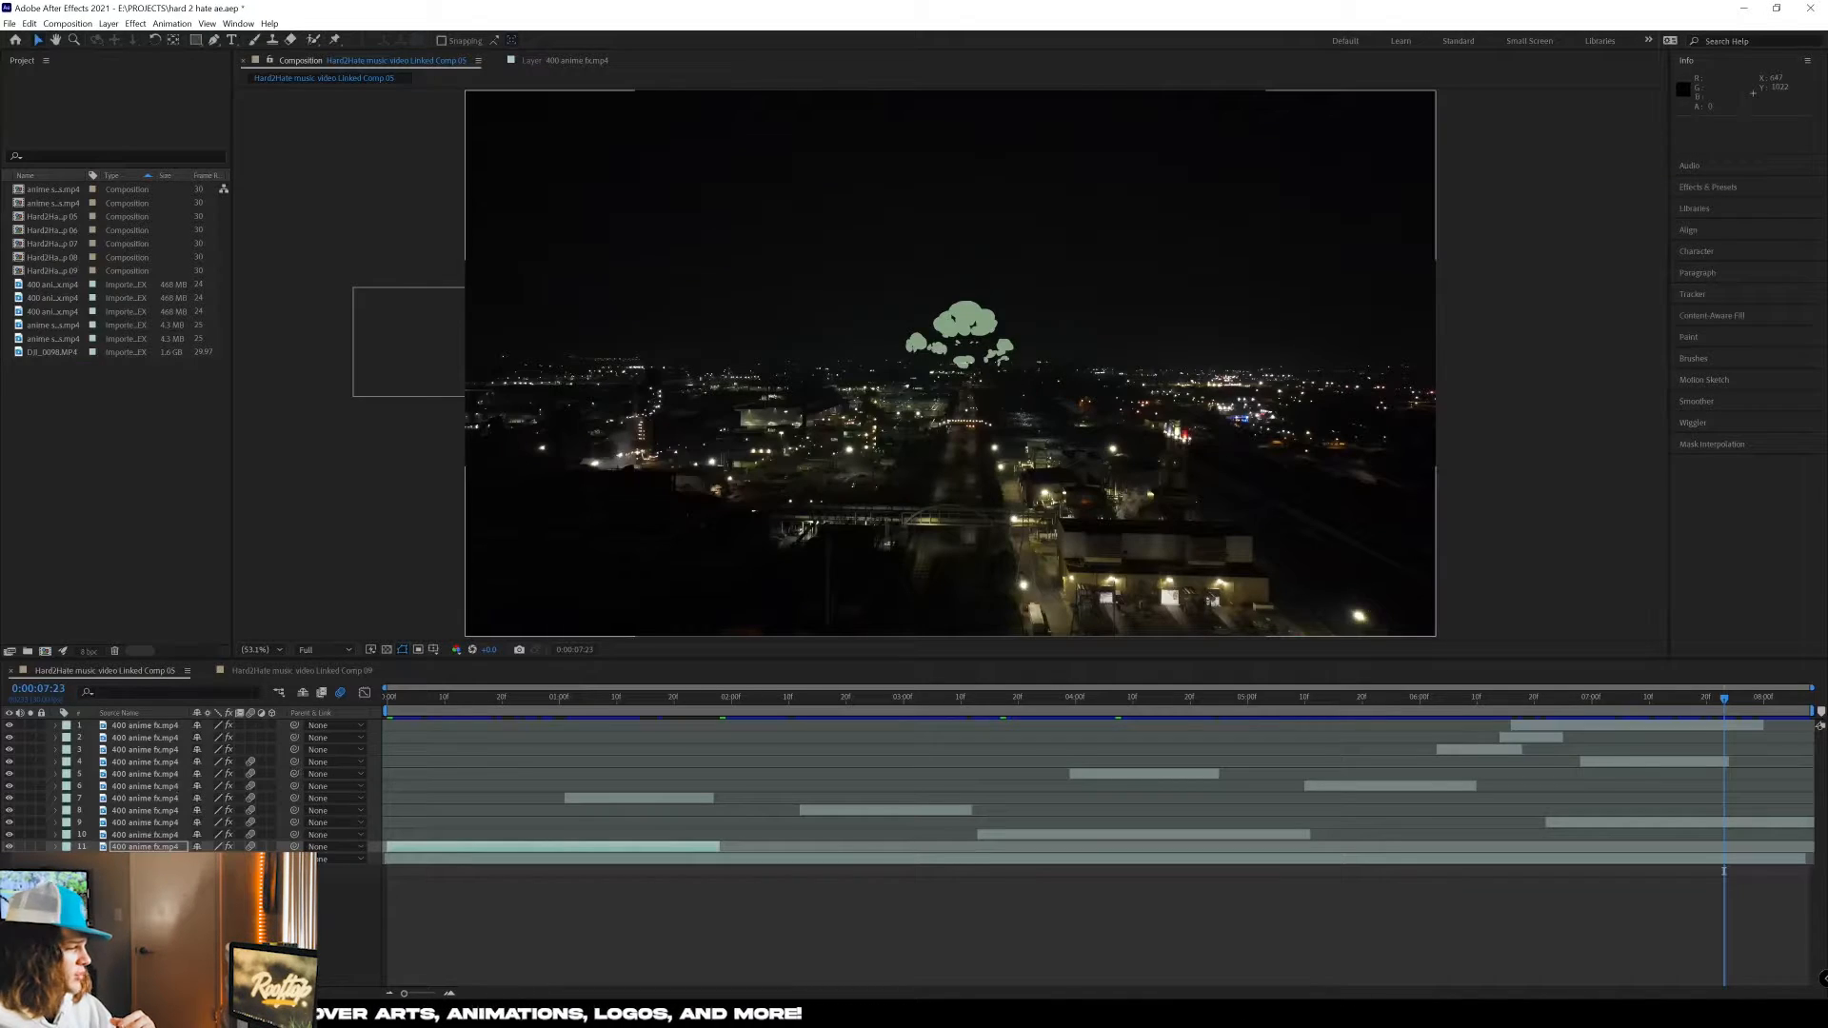
Examine the drone footage layer and the fire effect on layer 11 over the first two seconds of the composition.
{"action": "left_click", "coordinate": [410, 860]}
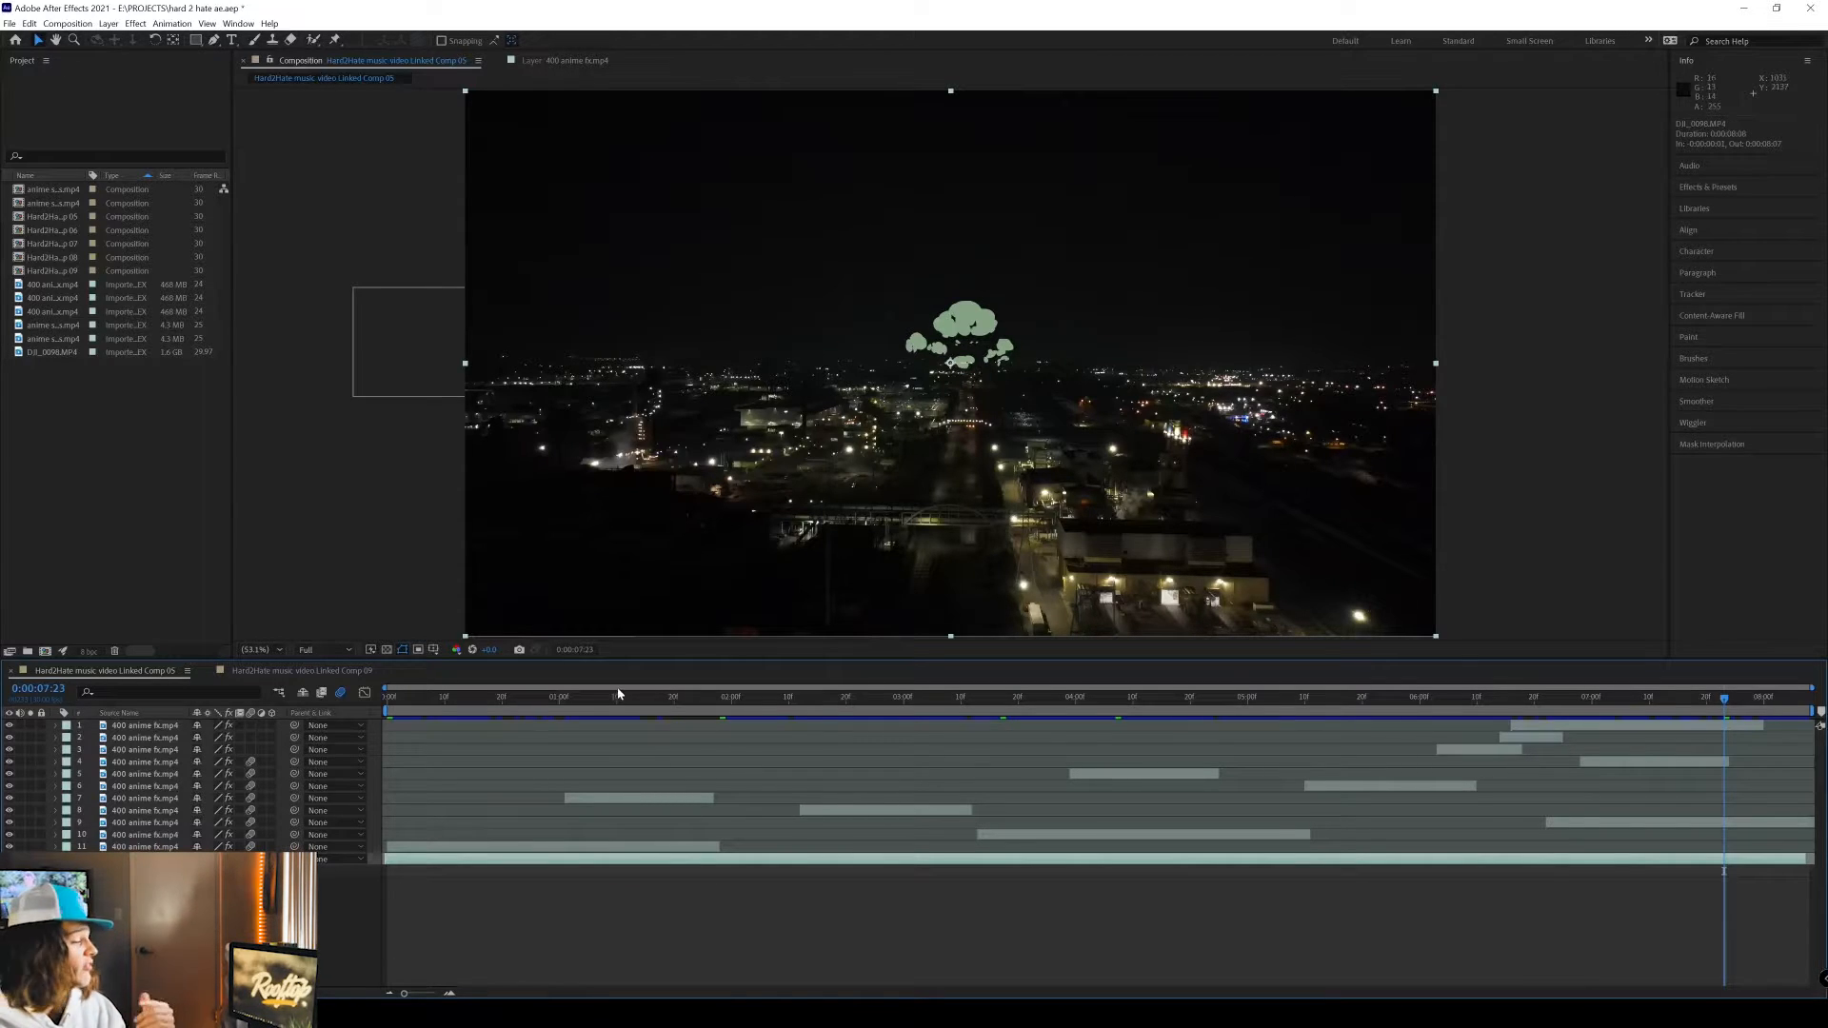
{"action": "left_click", "coordinate": [412, 707]}
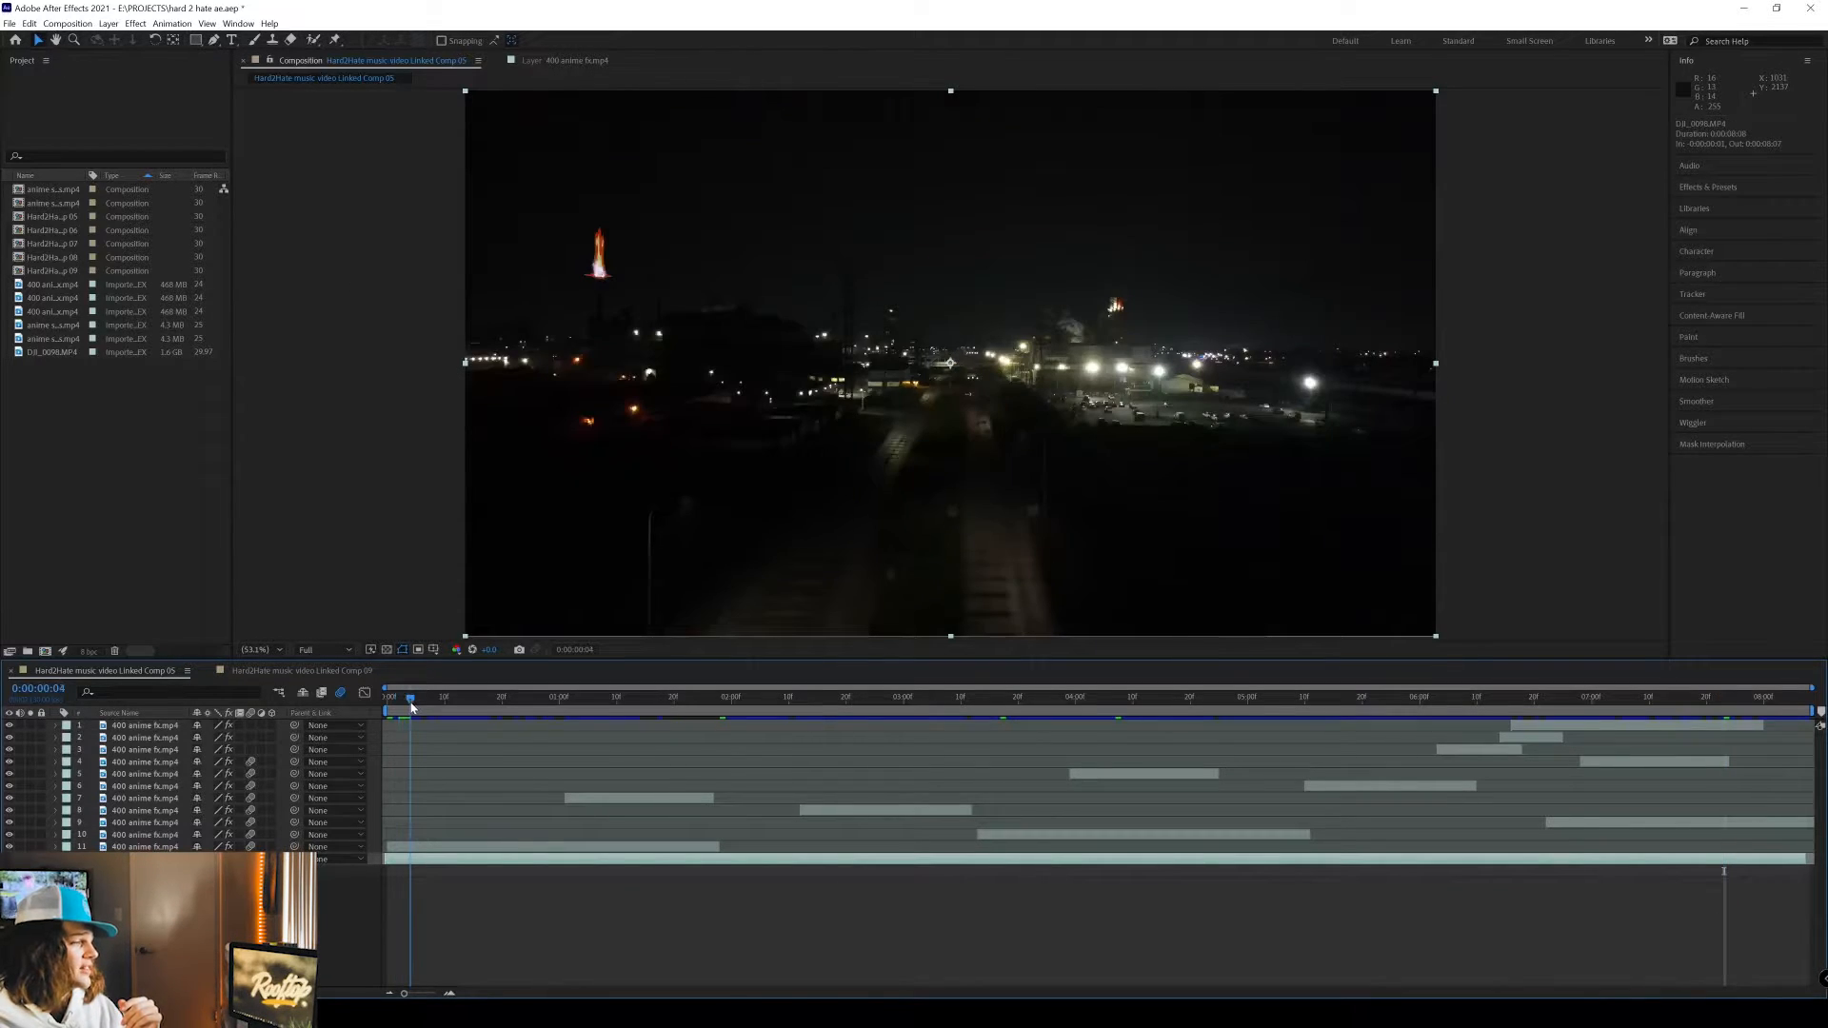
{"action": "left_click", "coordinate": [452, 846]}
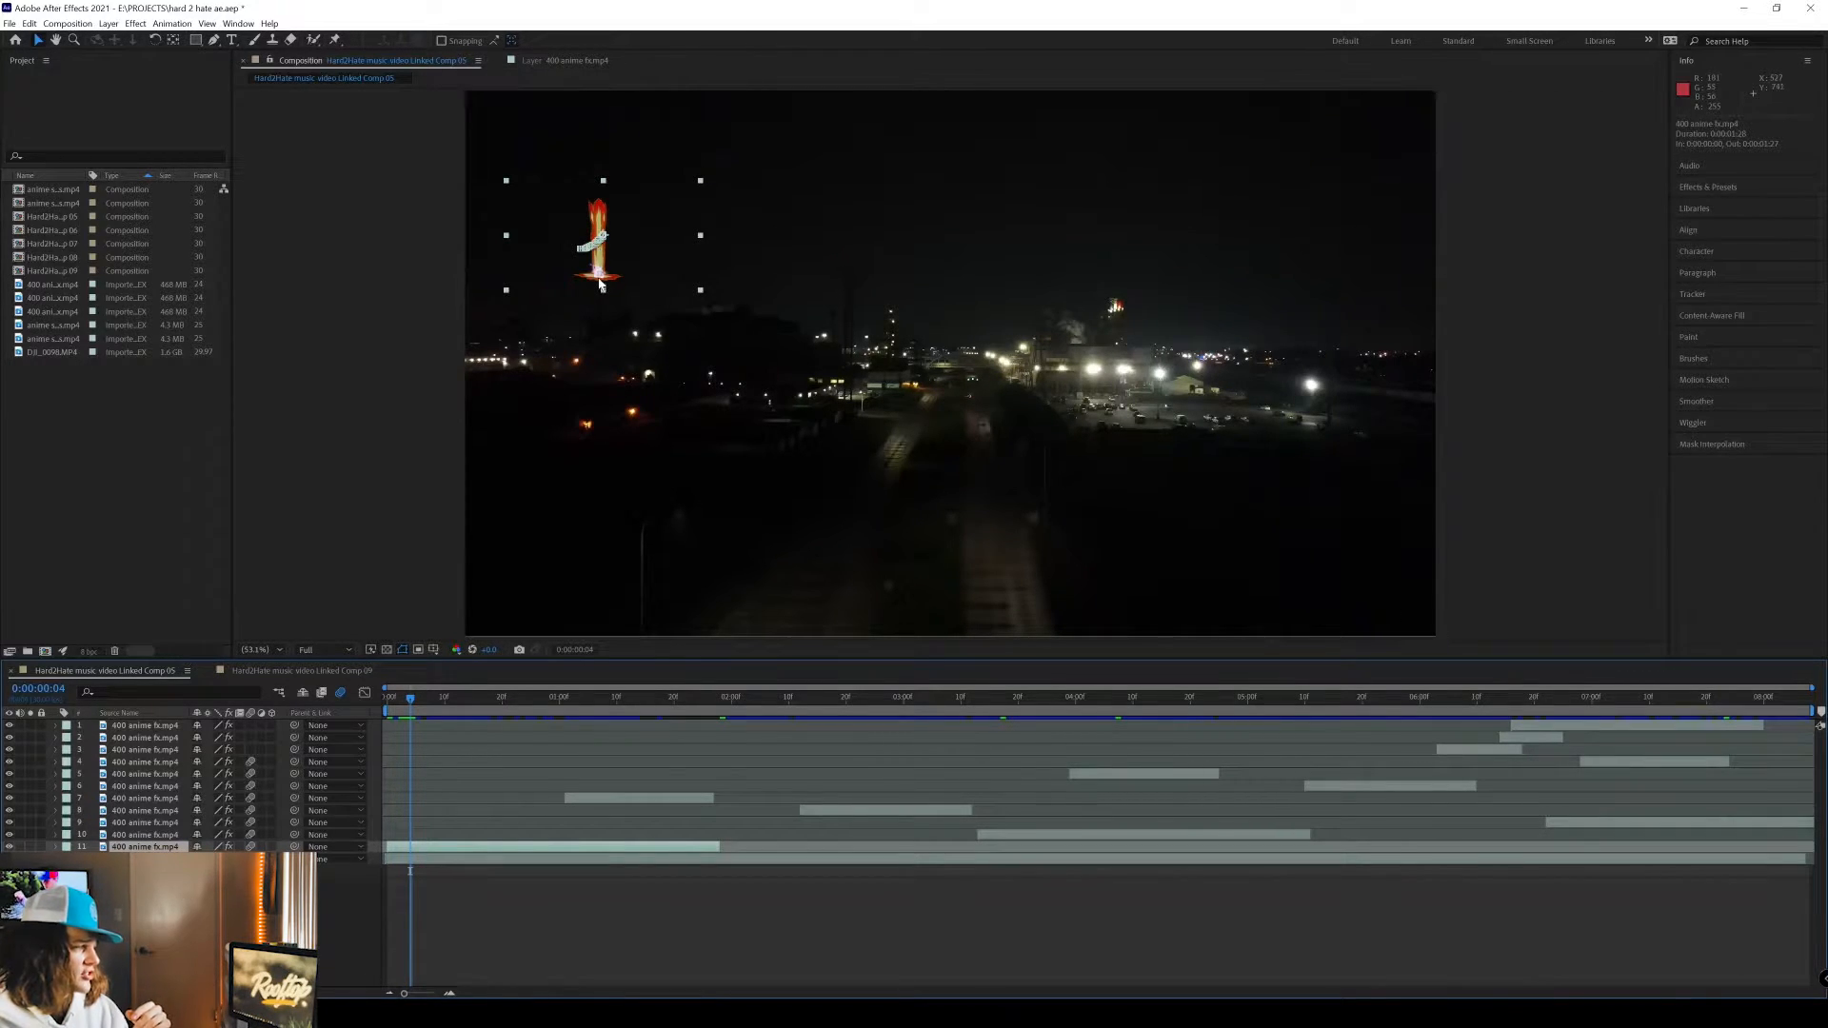
{"action": "left_click_drag", "start_coordinate": [451, 703], "coordinate": [707, 708]}
{"action": "key", "text": "Home"}
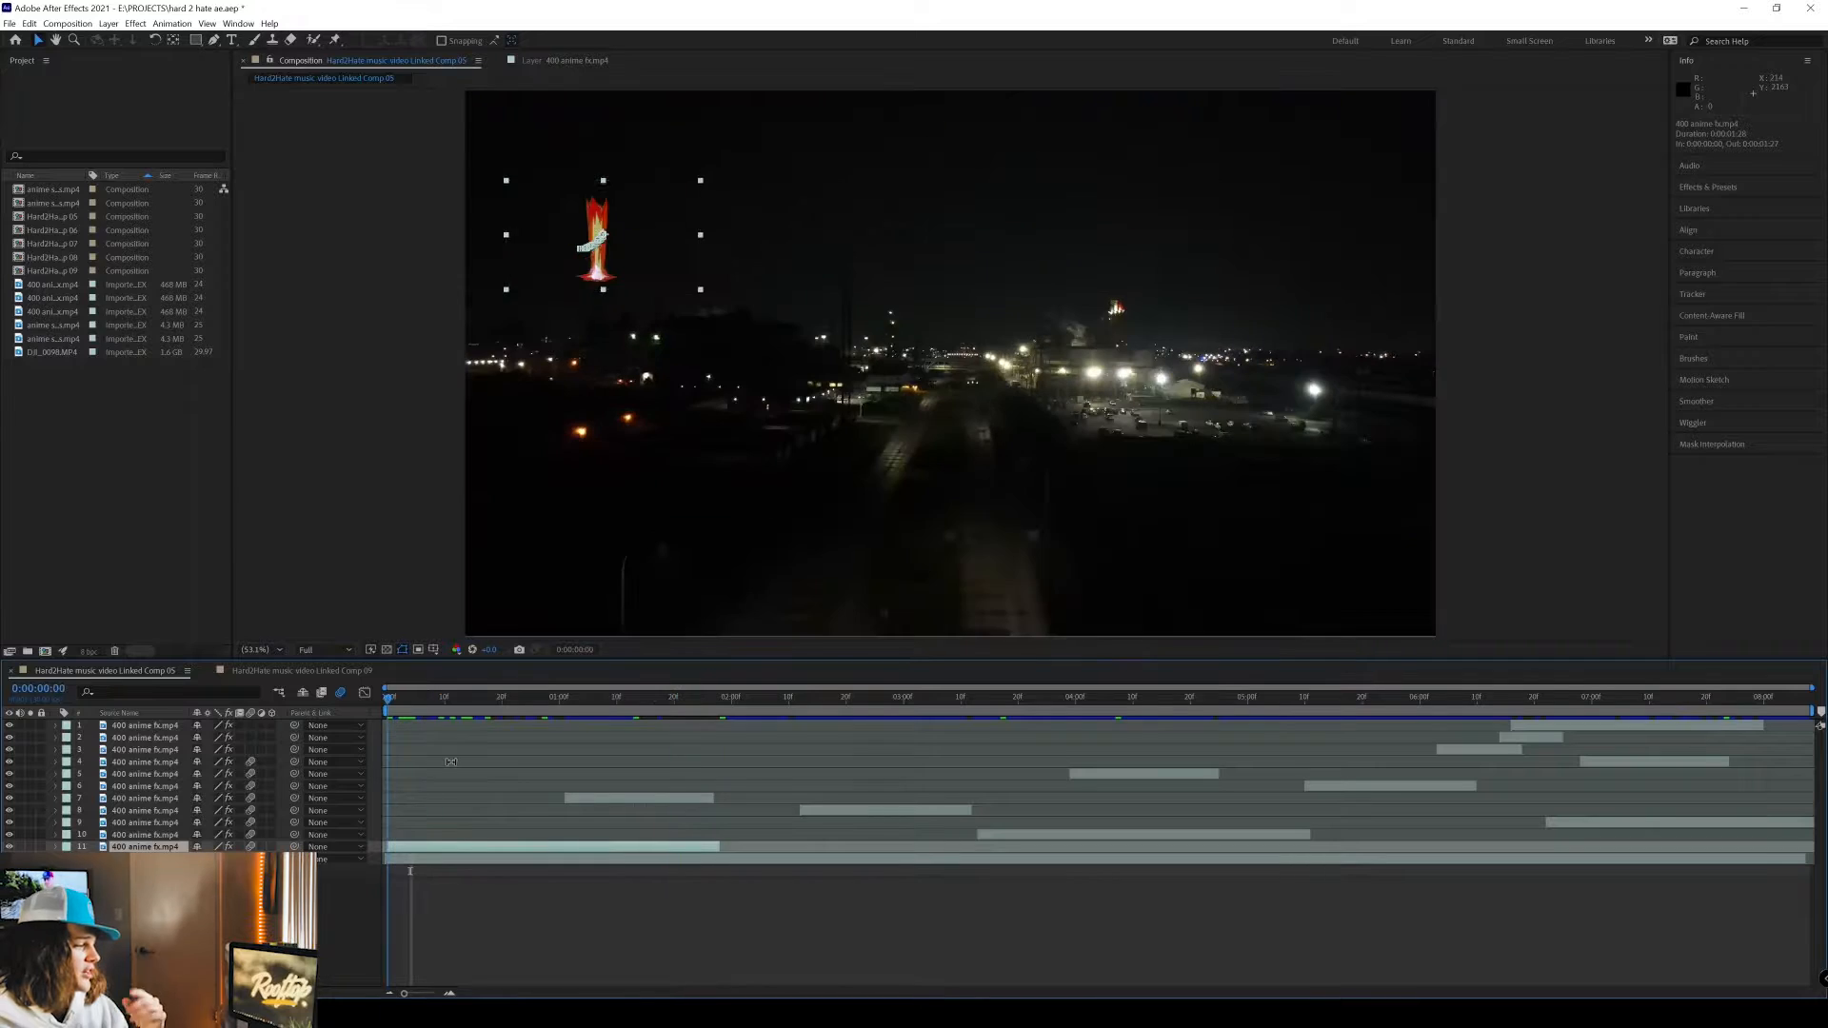
View the green-screen source of the layer 11 fire effect over its first frames, and return to the composition view.
{"action": "double_click", "coordinate": [453, 847]}
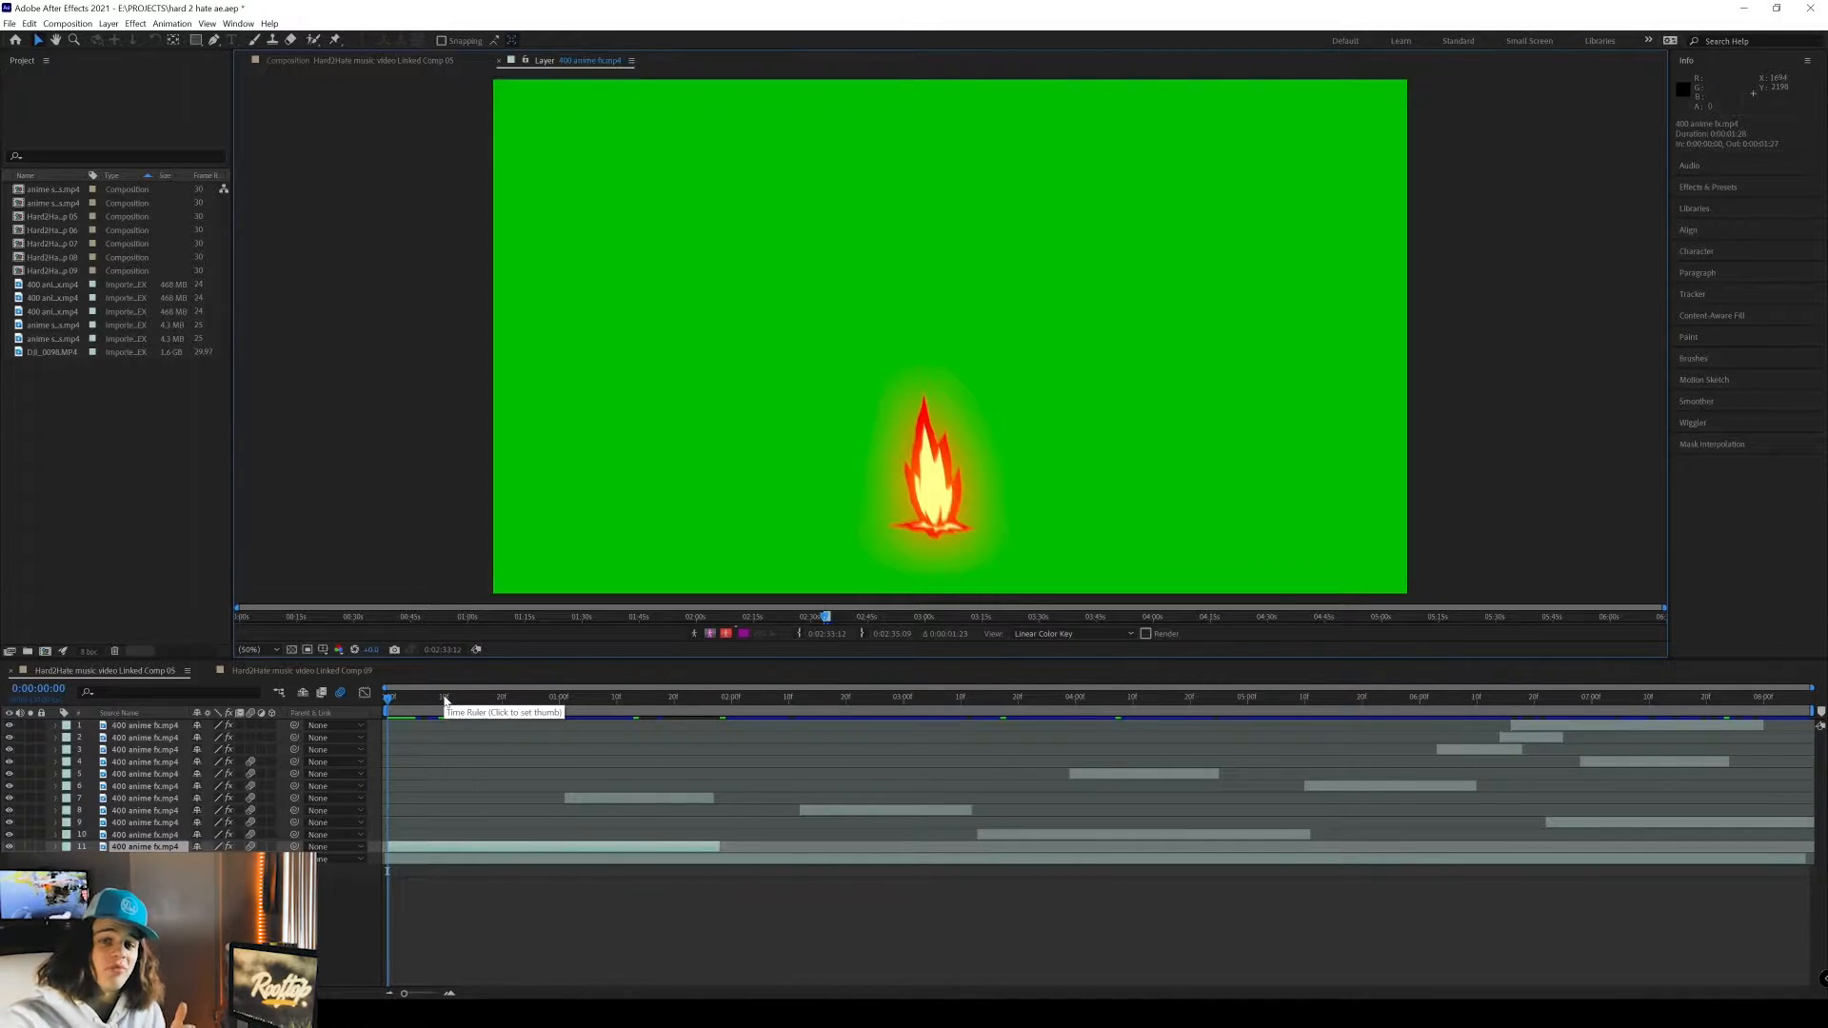
{"action": "left_click", "coordinate": [406, 701]}
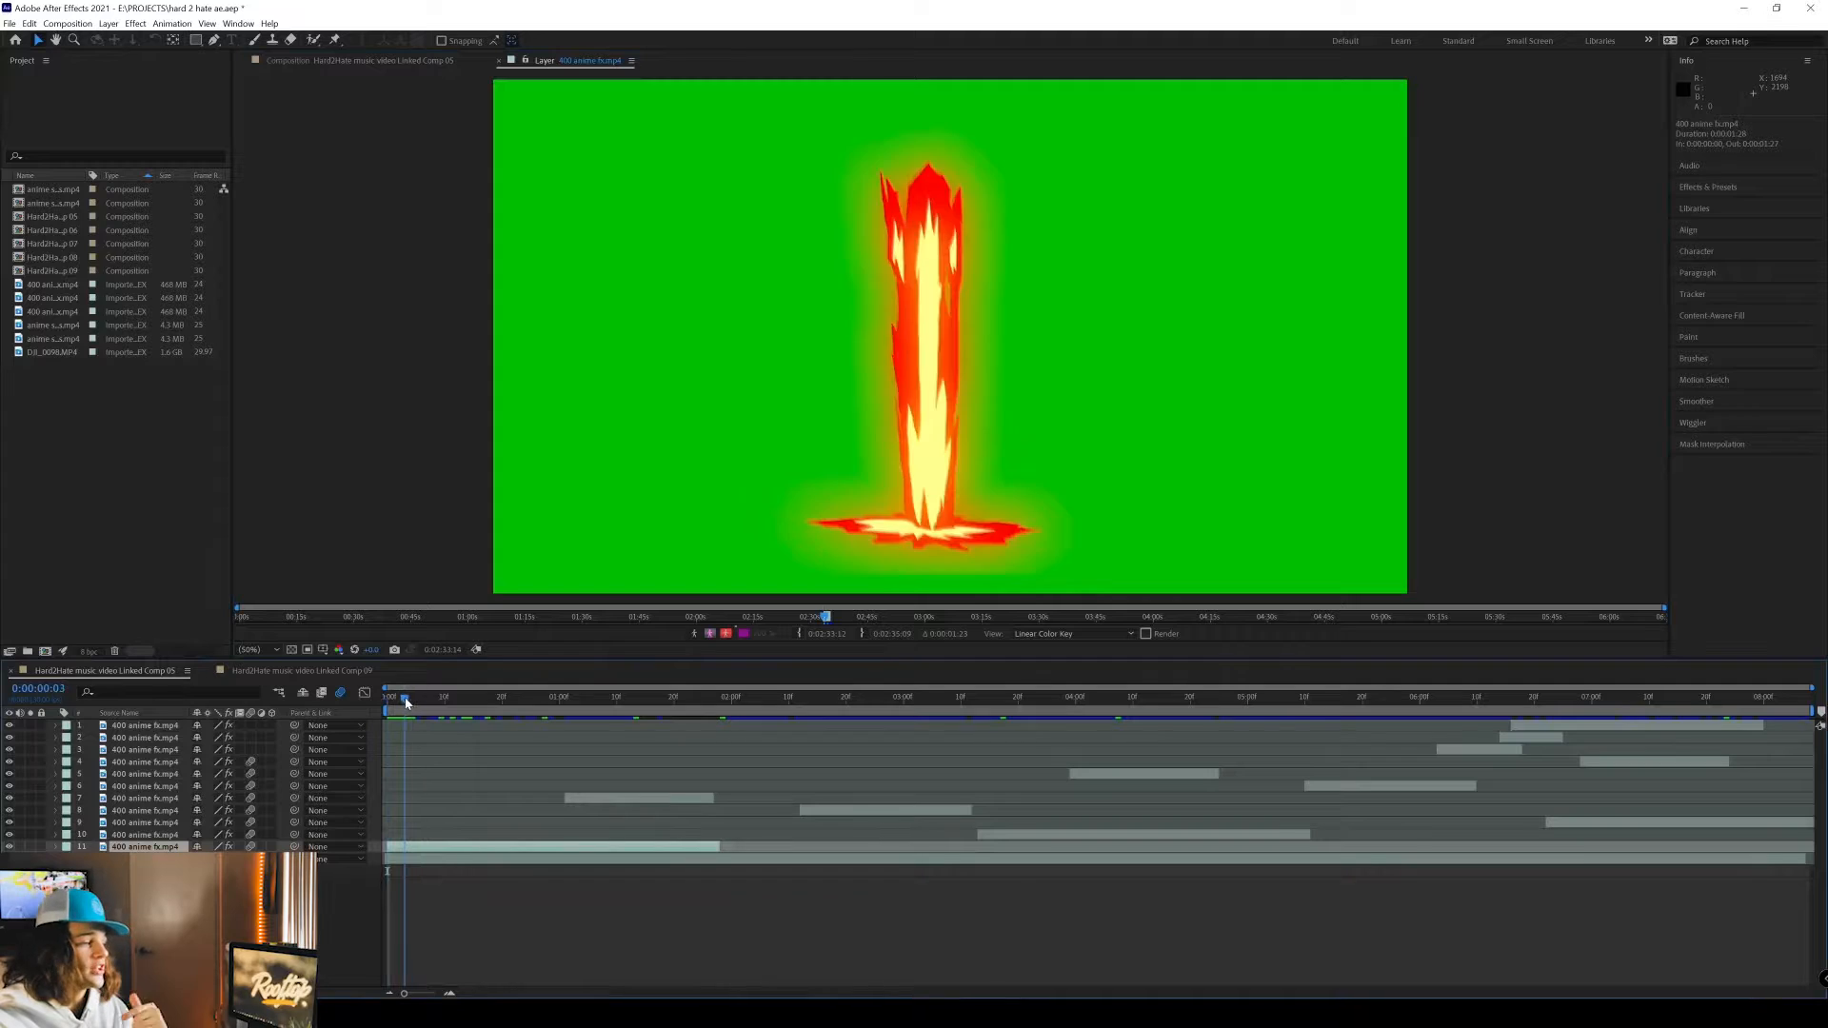
{"action": "mouse_move", "coordinate": [406, 700]}
{"action": "left_mouse_down"}
{"action": "mouse_move", "coordinate": [480, 700]}
{"action": "mouse_move", "coordinate": [416, 700]}
{"action": "left_mouse_up"}
{"action": "left_click", "coordinate": [372, 60]}
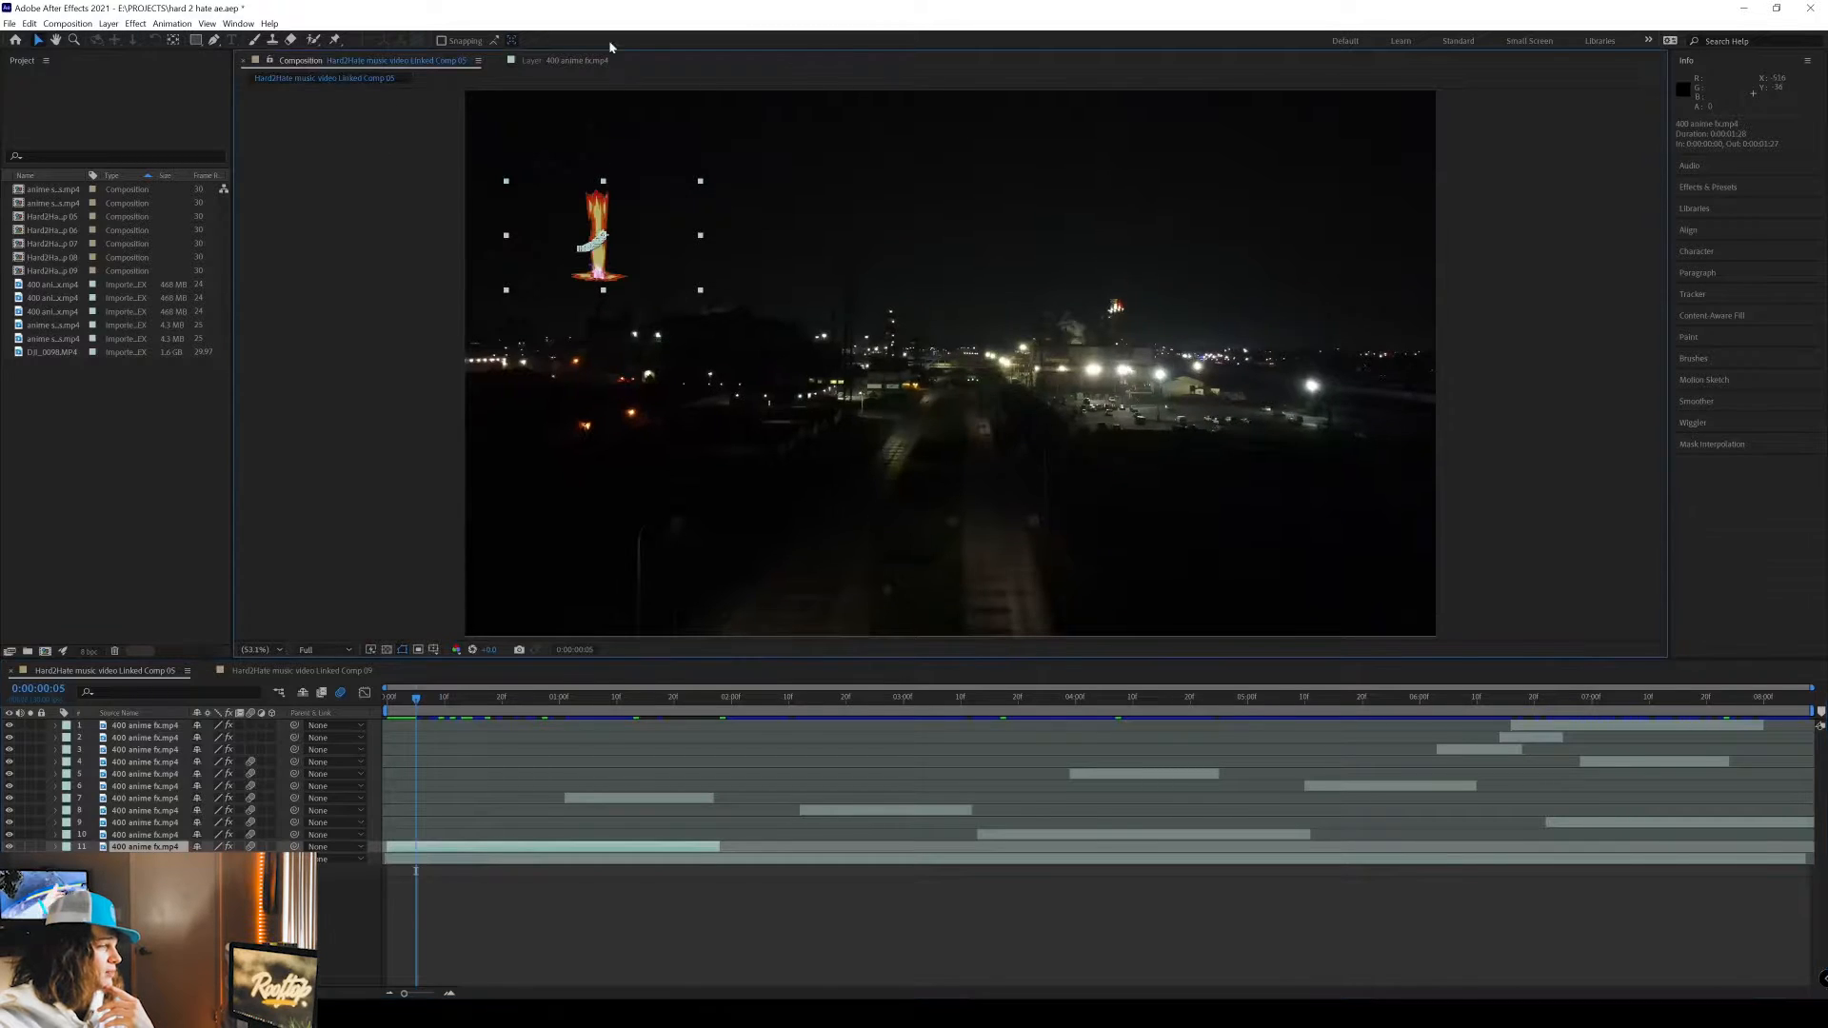
Inspect layer 11's Linear Color Key settings and keyframes through the end of the layer, and collapse its properties.
{"action": "left_click", "coordinate": [55, 846]}
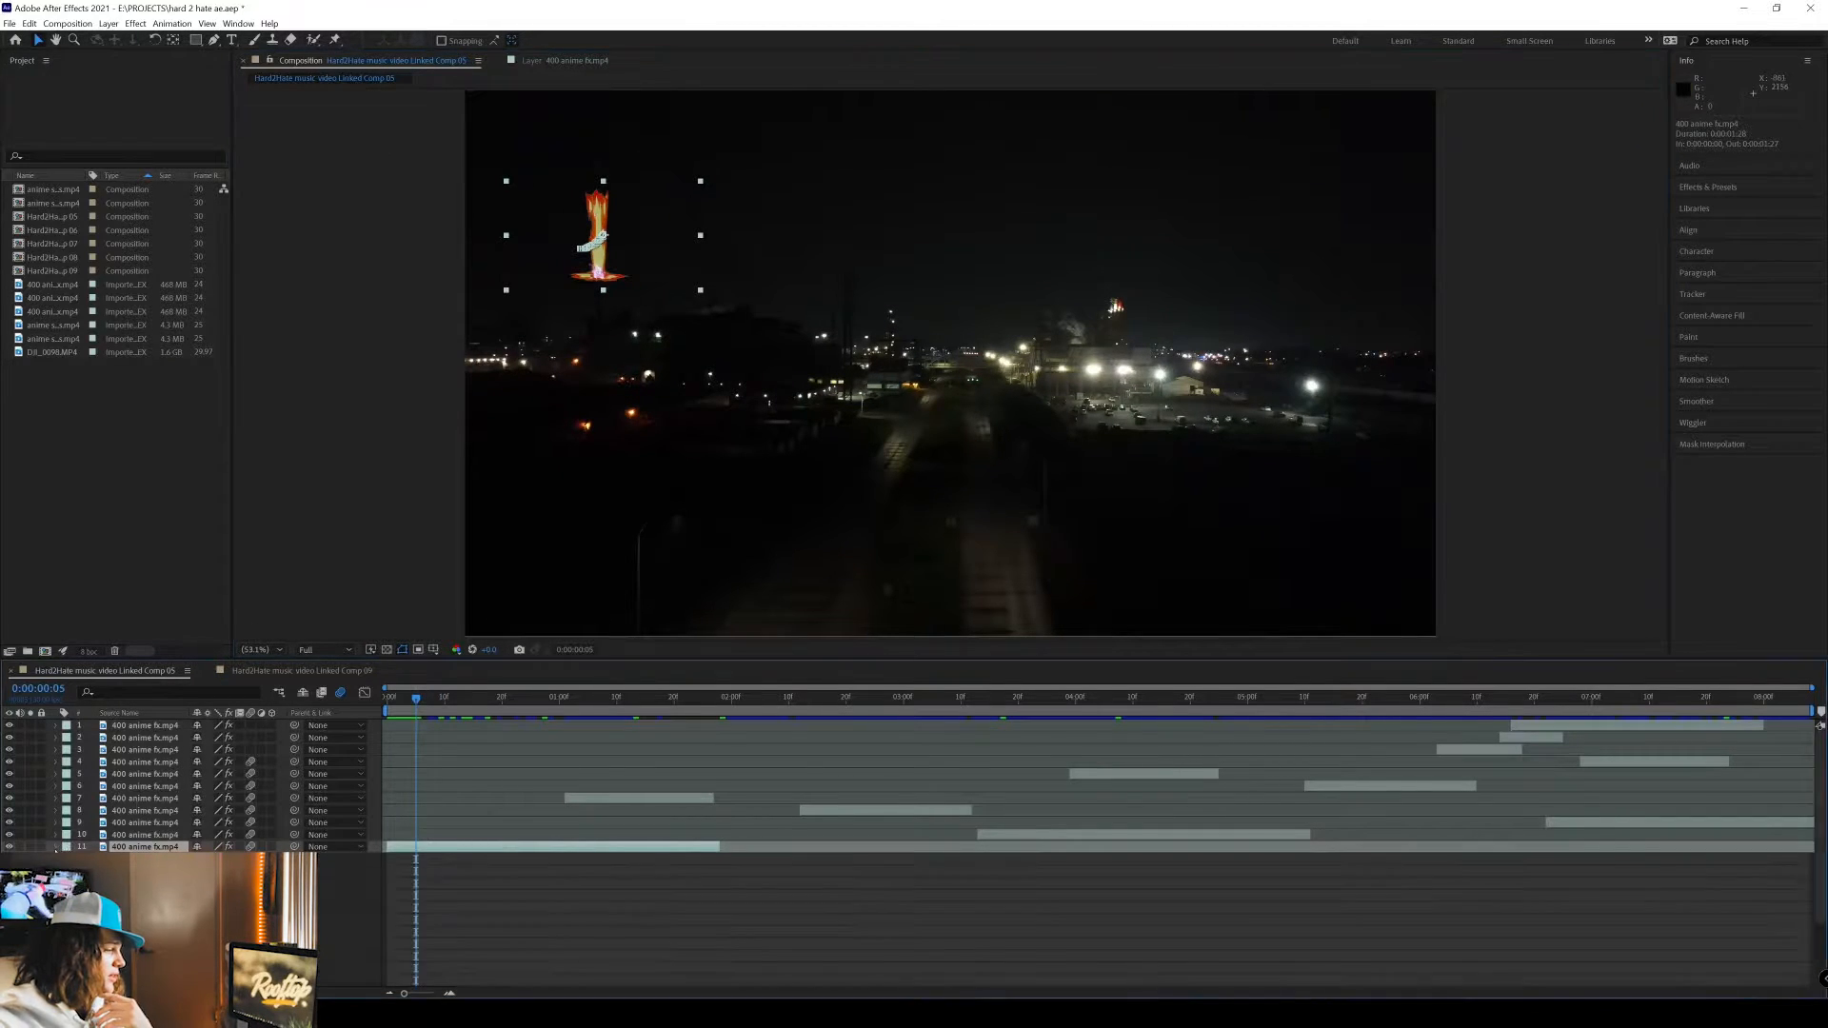
{"action": "scroll", "coordinate": [190, 784], "scroll_direction": "down", "scroll_amount": 1}
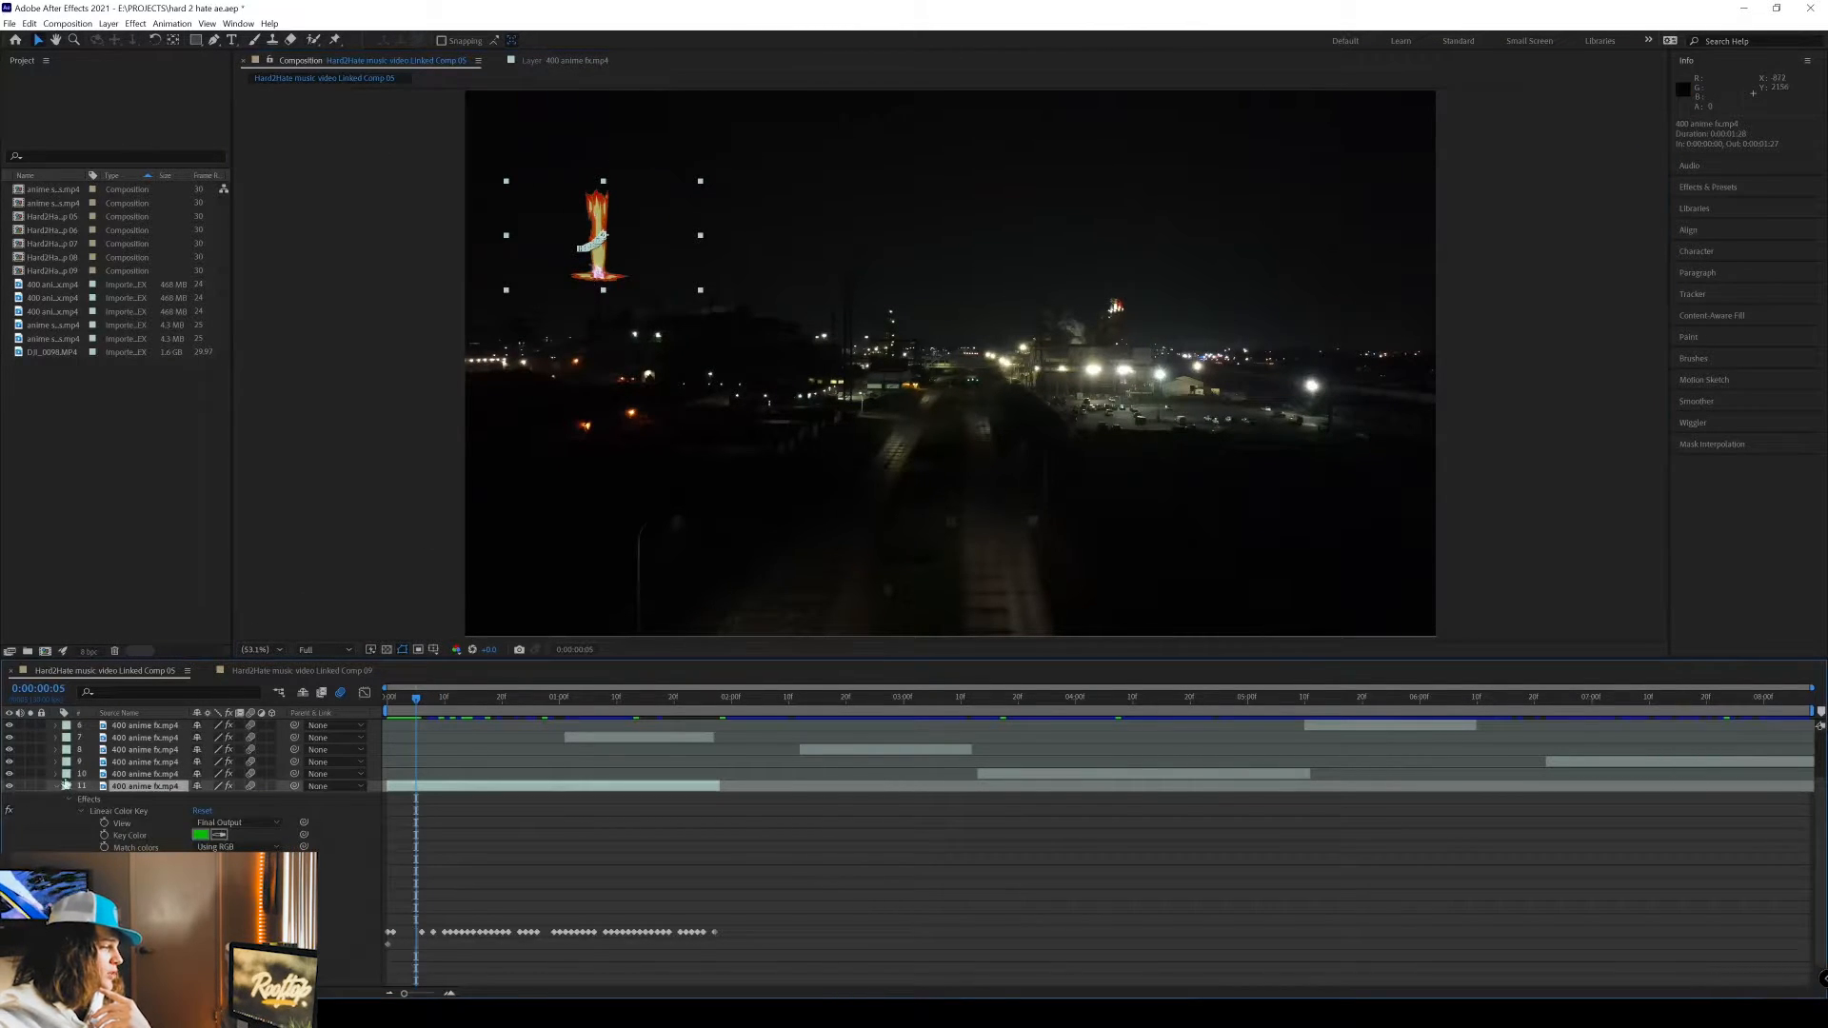
{"action": "left_click", "coordinate": [398, 773]}
{"action": "left_click_drag", "start_coordinate": [421, 705], "coordinate": [738, 700]}
{"action": "left_click", "coordinate": [56, 787]}
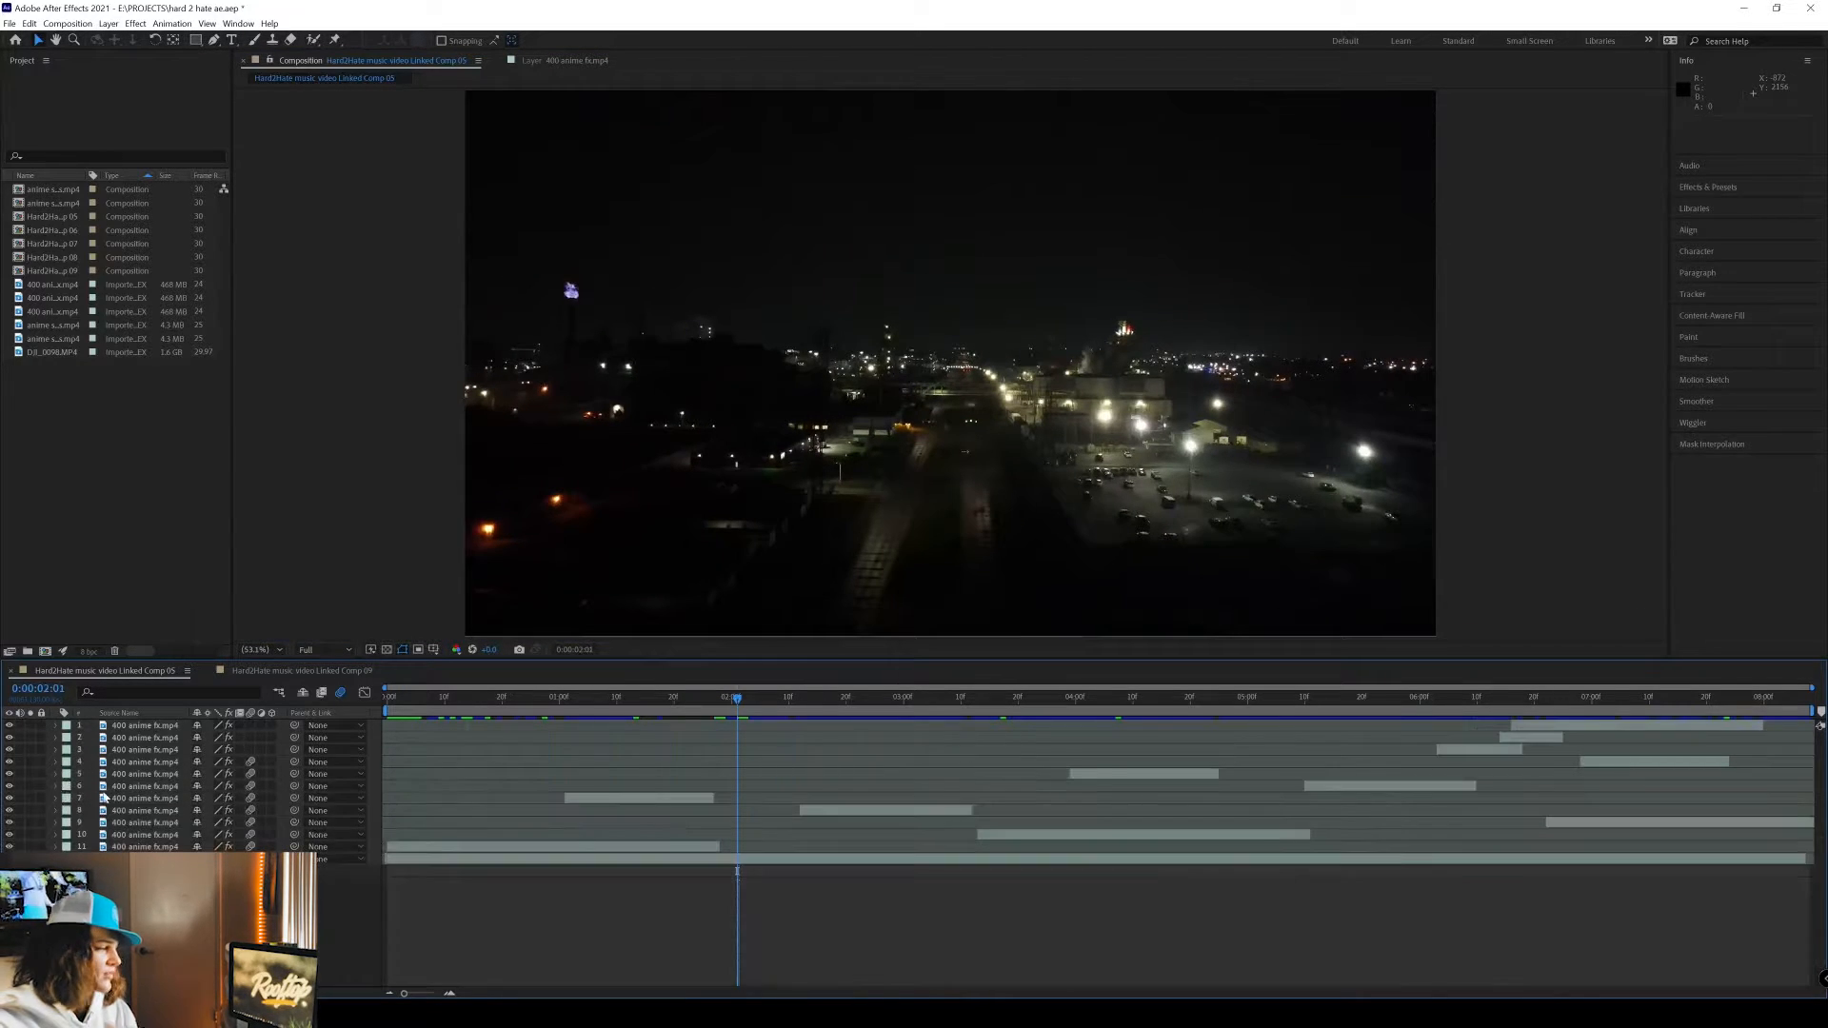
Review the other anime effects placed over the drone shot up to about four seconds, and select the topmost effect layer.
{"action": "left_click_drag", "start_coordinate": [746, 699], "coordinate": [1127, 713]}
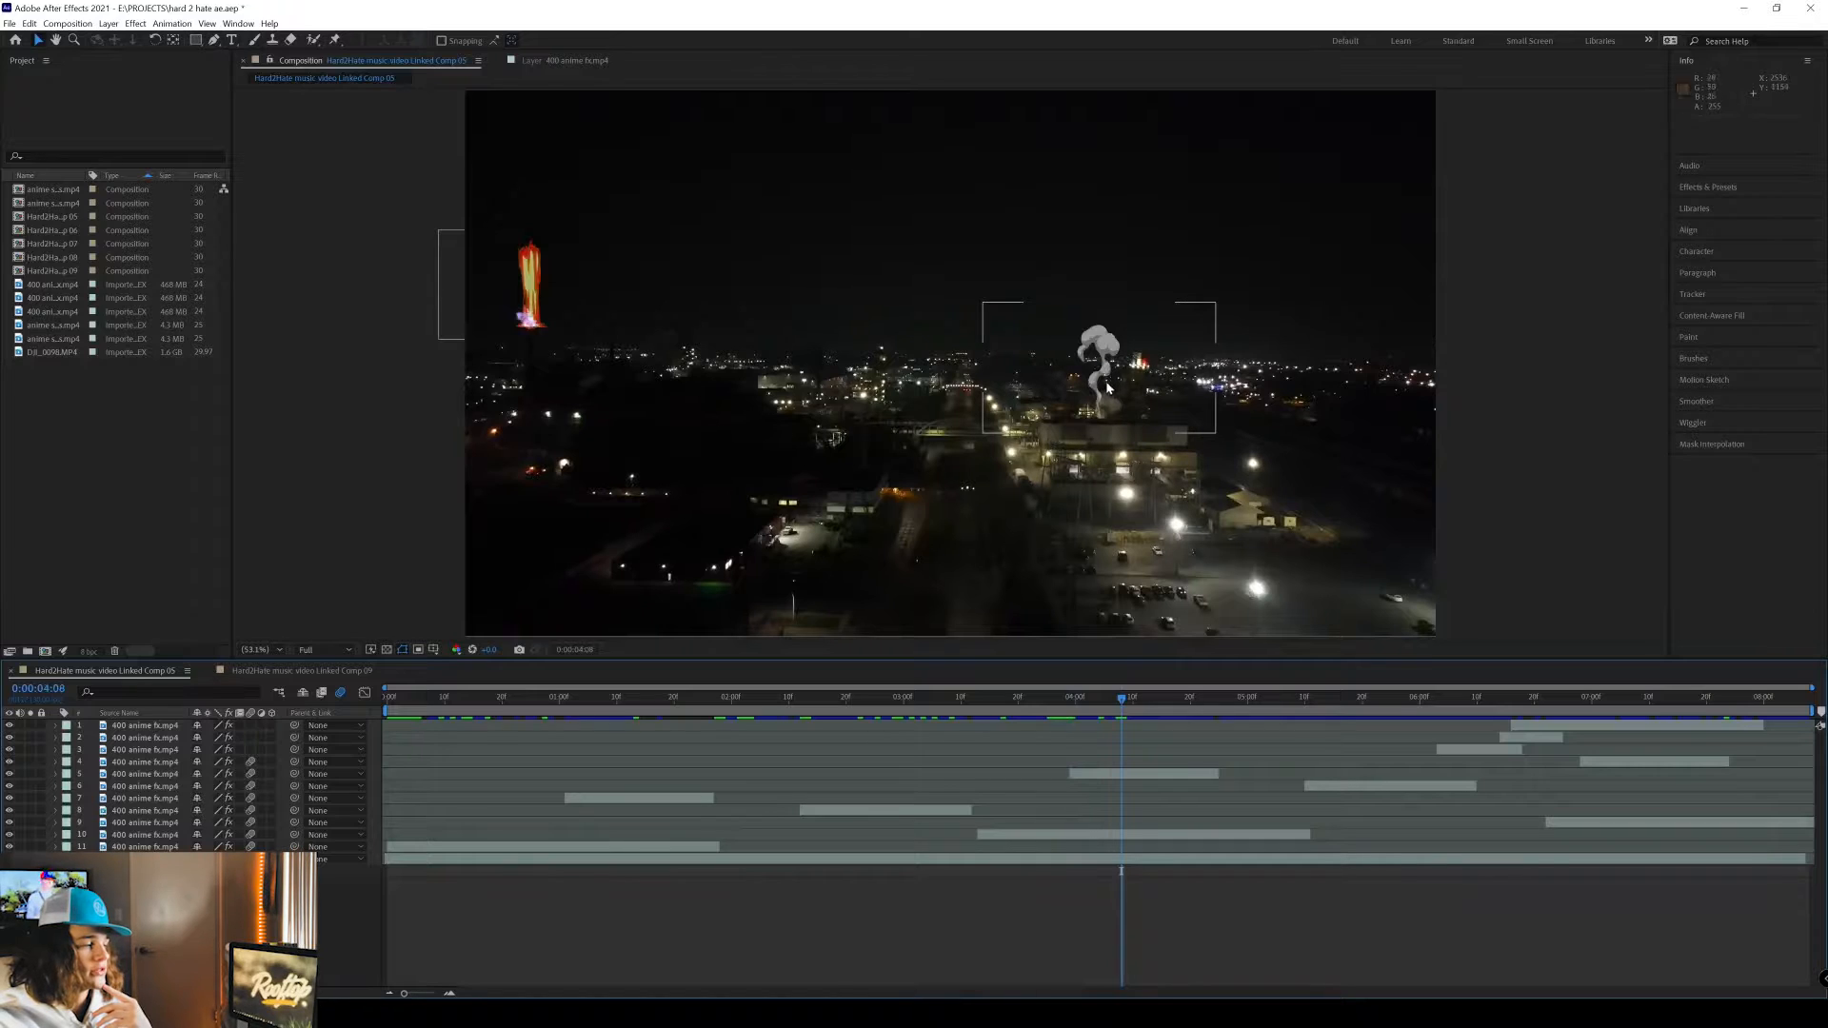
{"action": "left_click_drag", "start_coordinate": [1086, 705], "coordinate": [719, 758]}
{"action": "left_click", "coordinate": [1511, 739]}
{"action": "left_click", "coordinate": [1532, 724]}
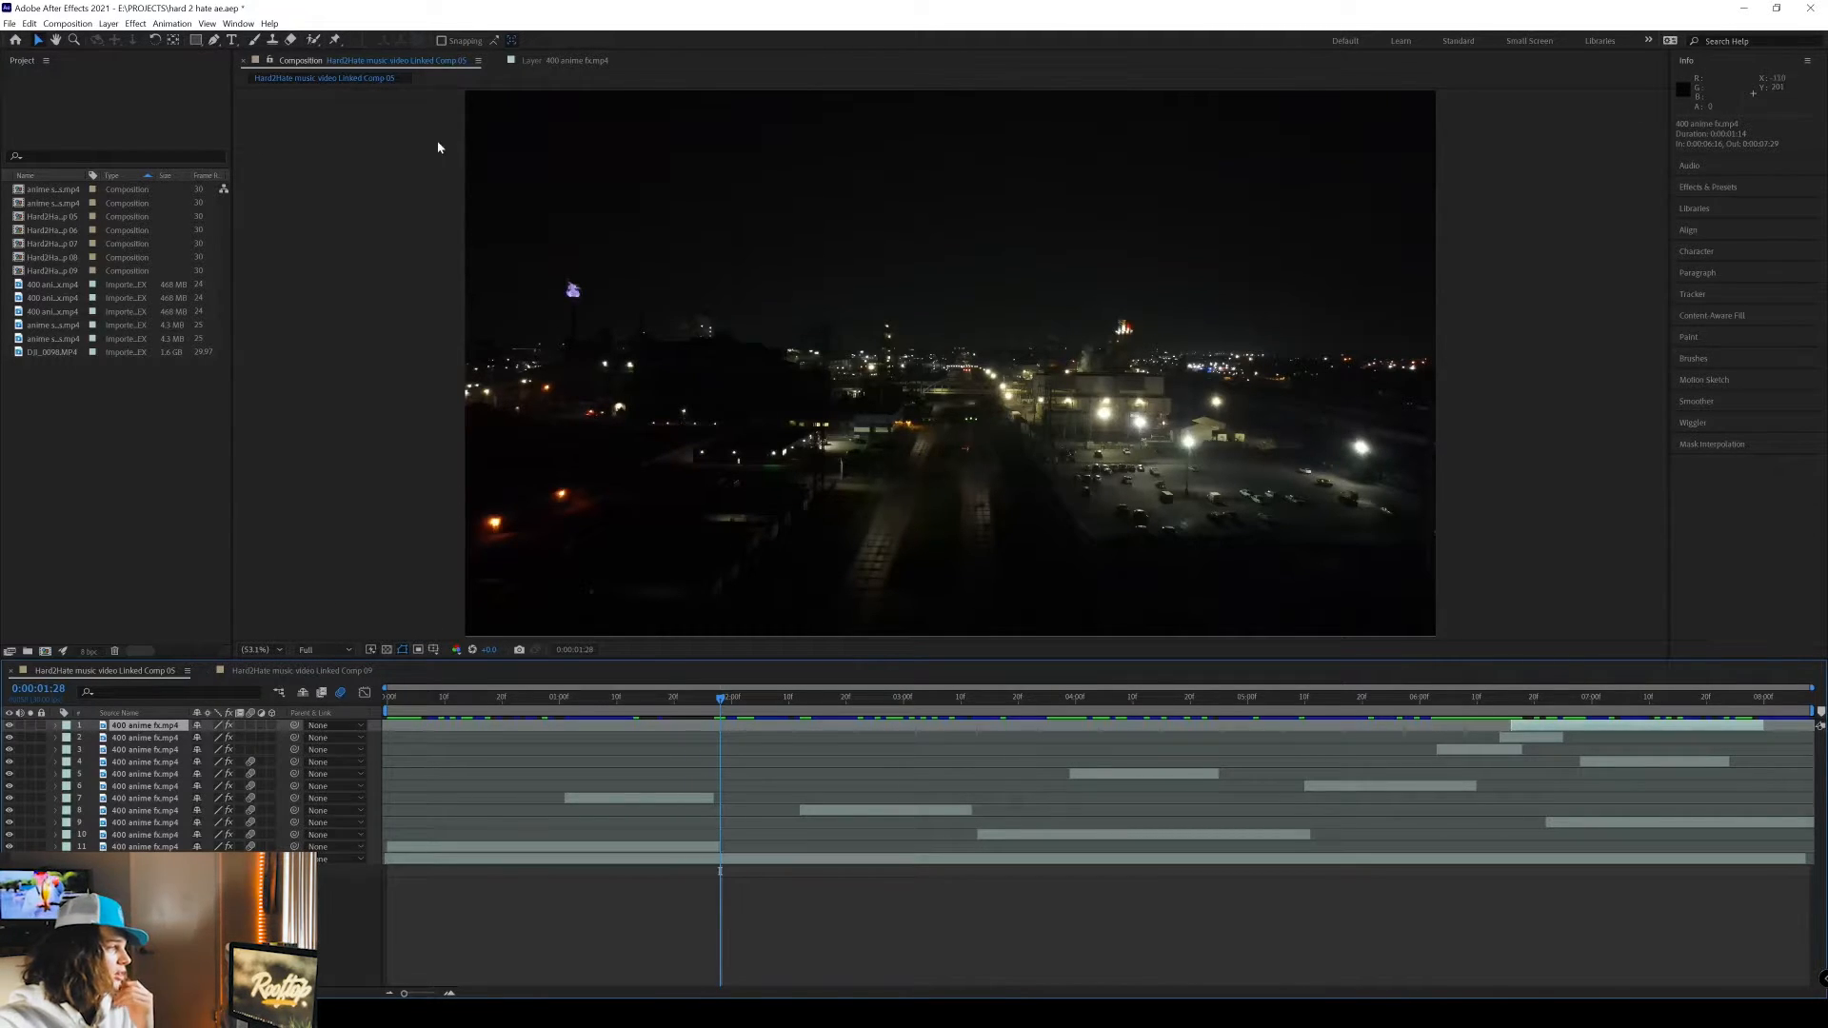
Switch back to Premiere Pro's master sequence and preview the source footage of the Screen_Damage clip at the title.
{"action": "left_click", "coordinate": [1743, 9]}
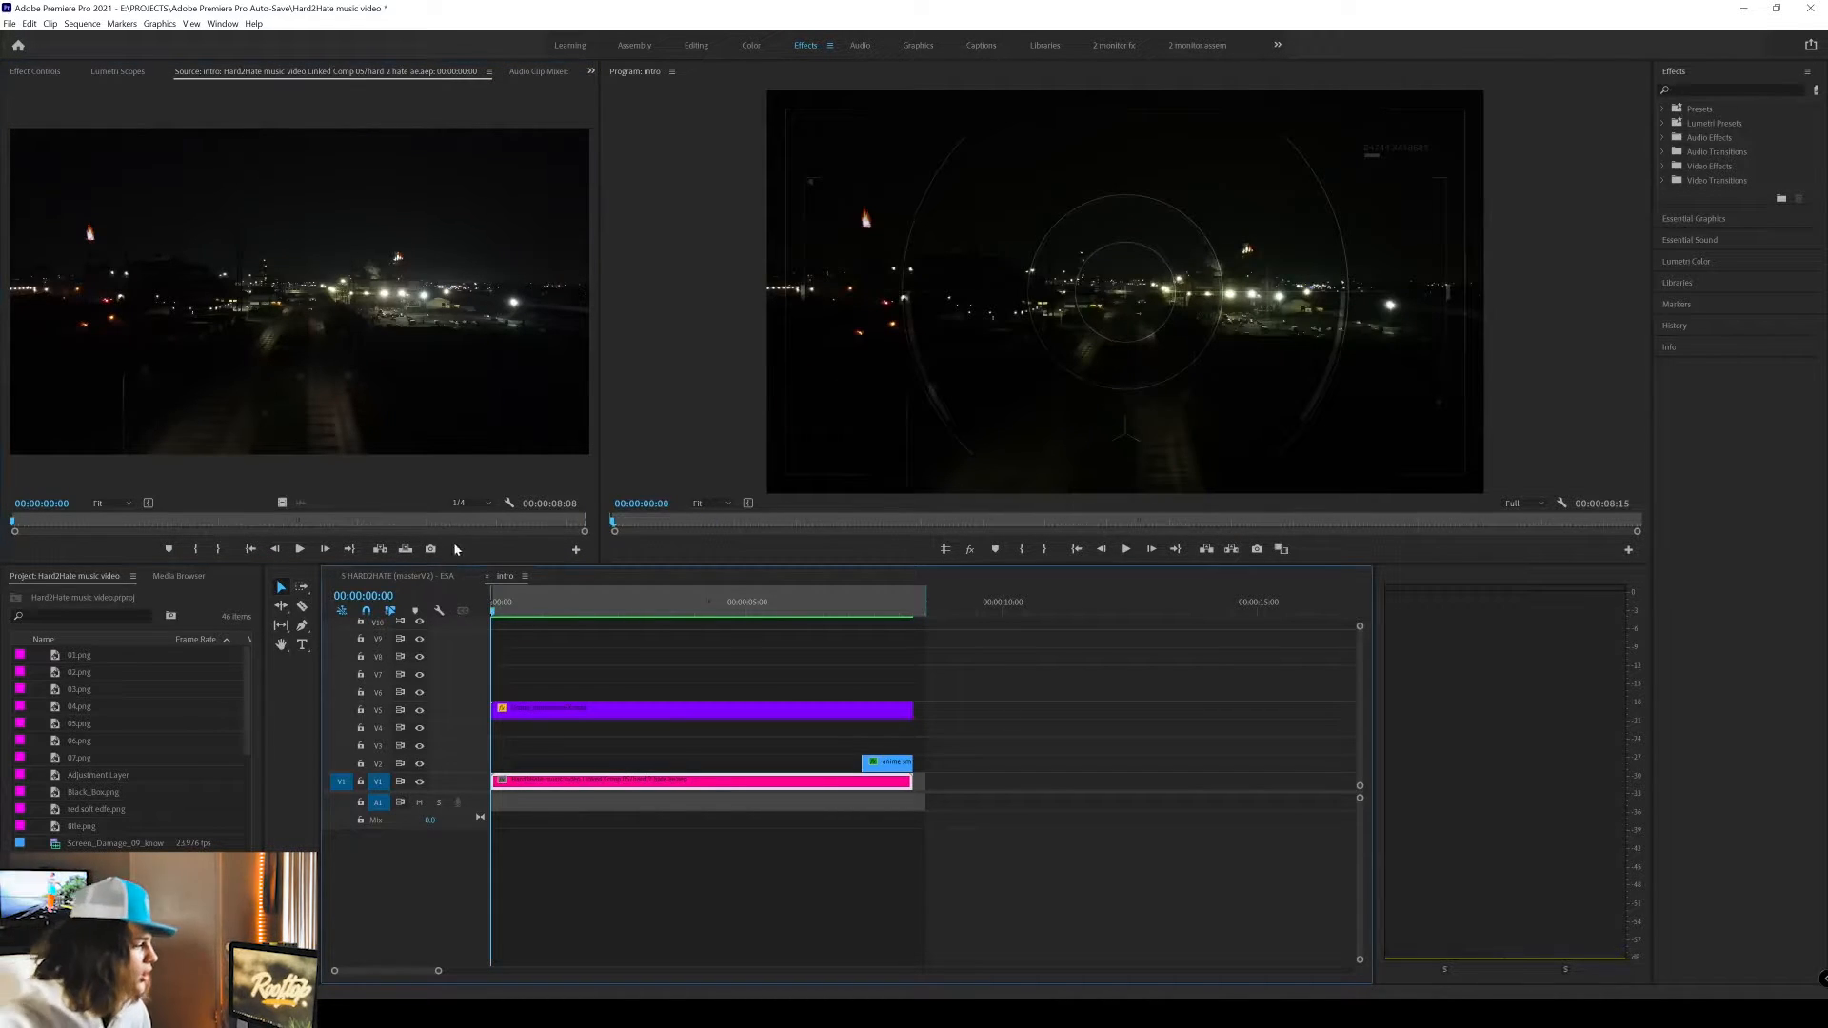
{"action": "left_click", "coordinate": [397, 576]}
{"action": "double_click", "coordinate": [991, 669]}
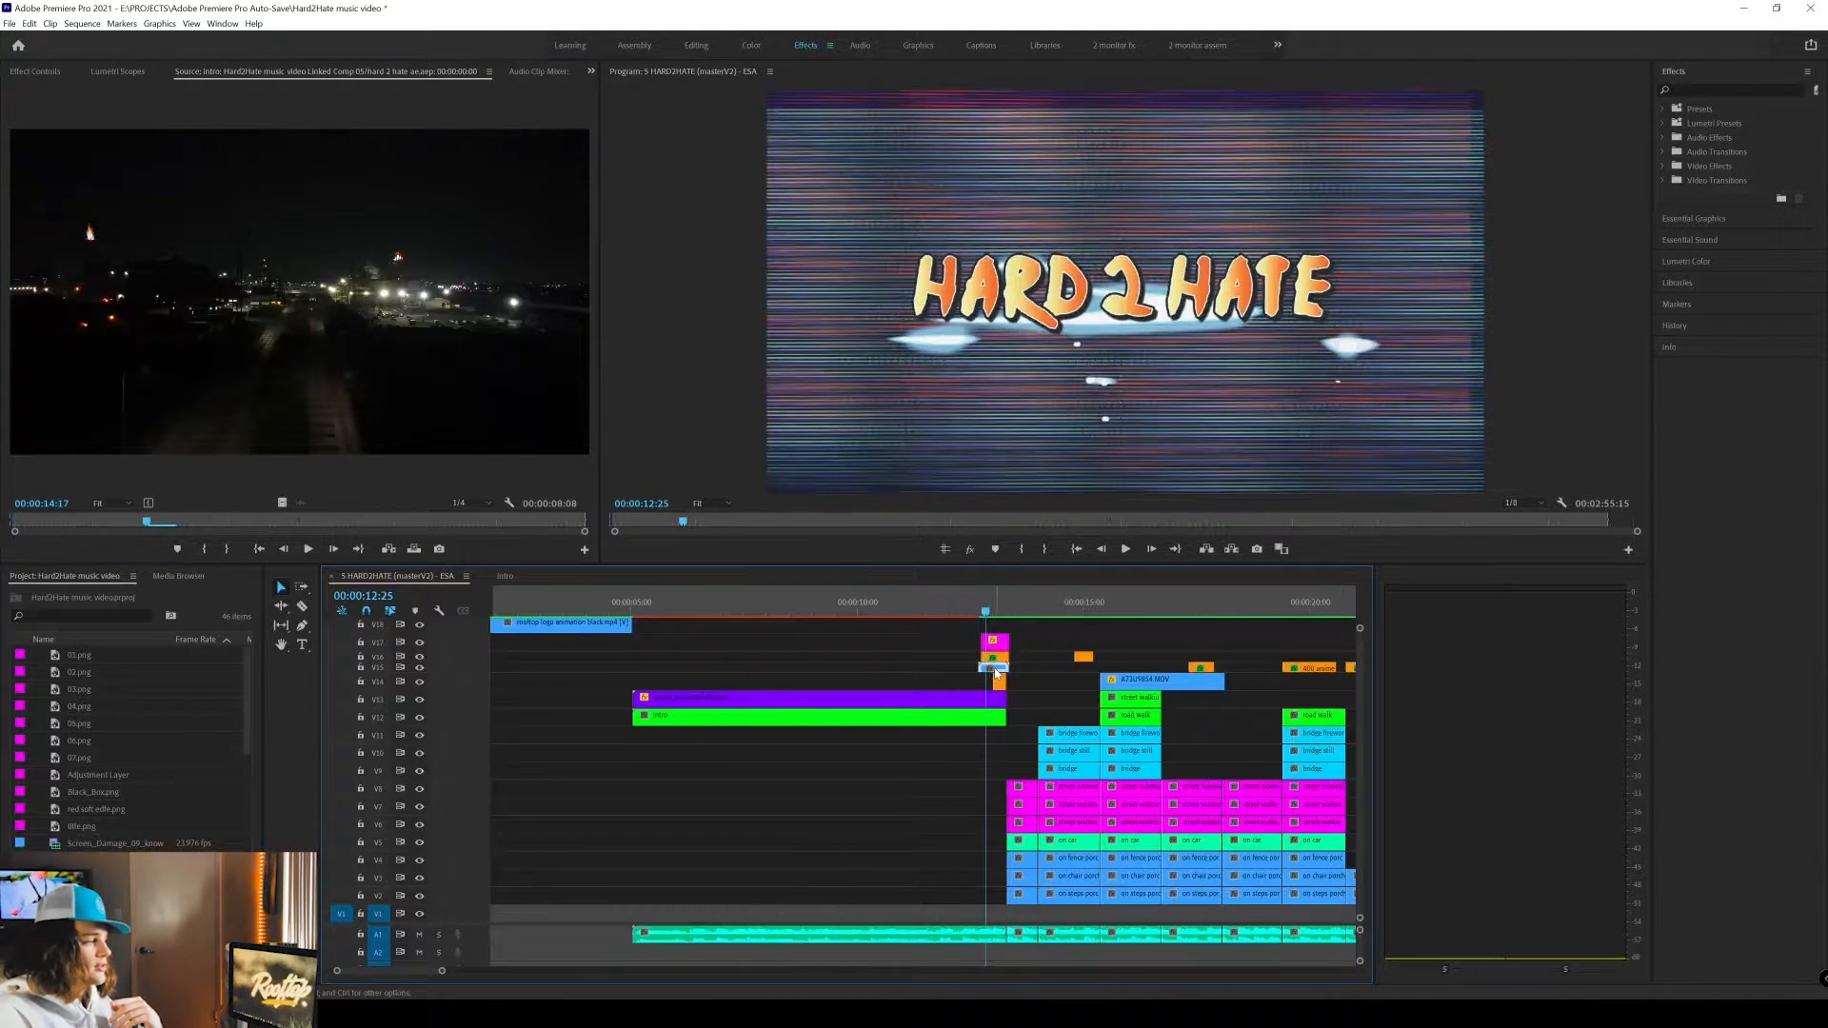
{"action": "left_click_drag", "start_coordinate": [121, 523], "coordinate": [421, 520]}
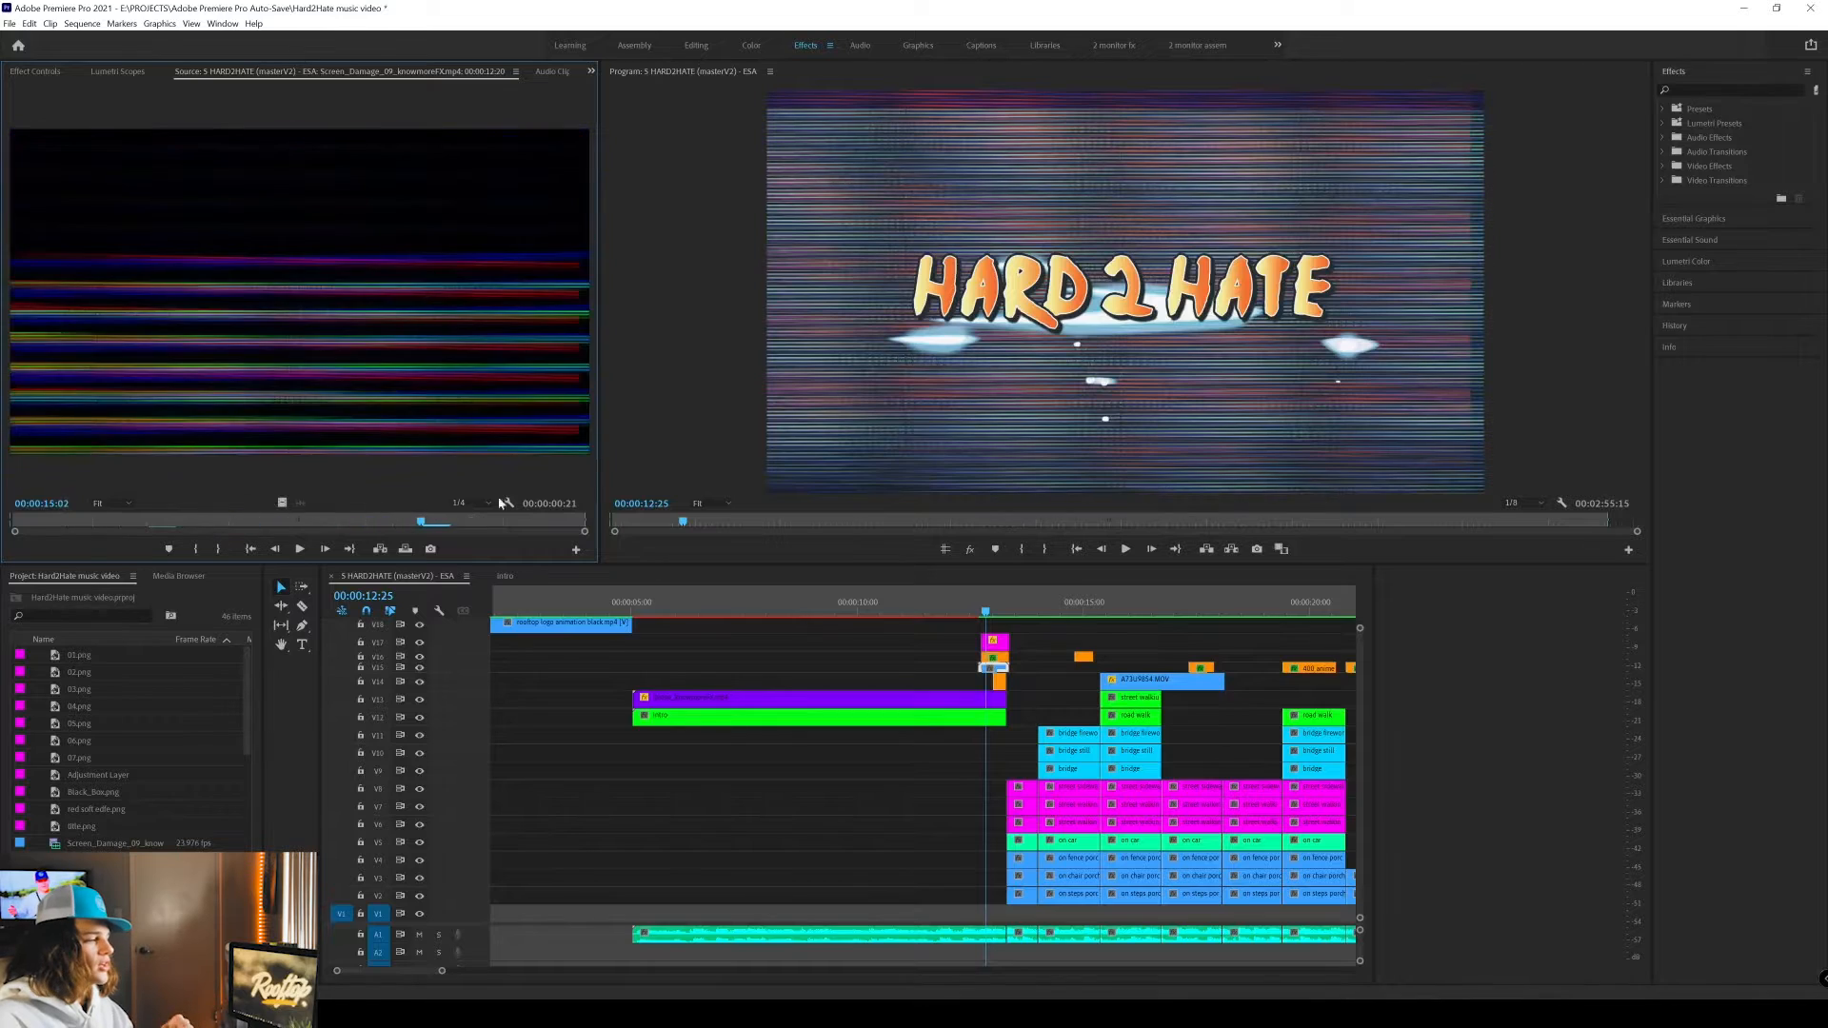
Examine the HARD 2 HATE title frames and preview the source footage of the two green-screen anime effects layered there.
{"action": "left_click", "coordinate": [991, 614]}
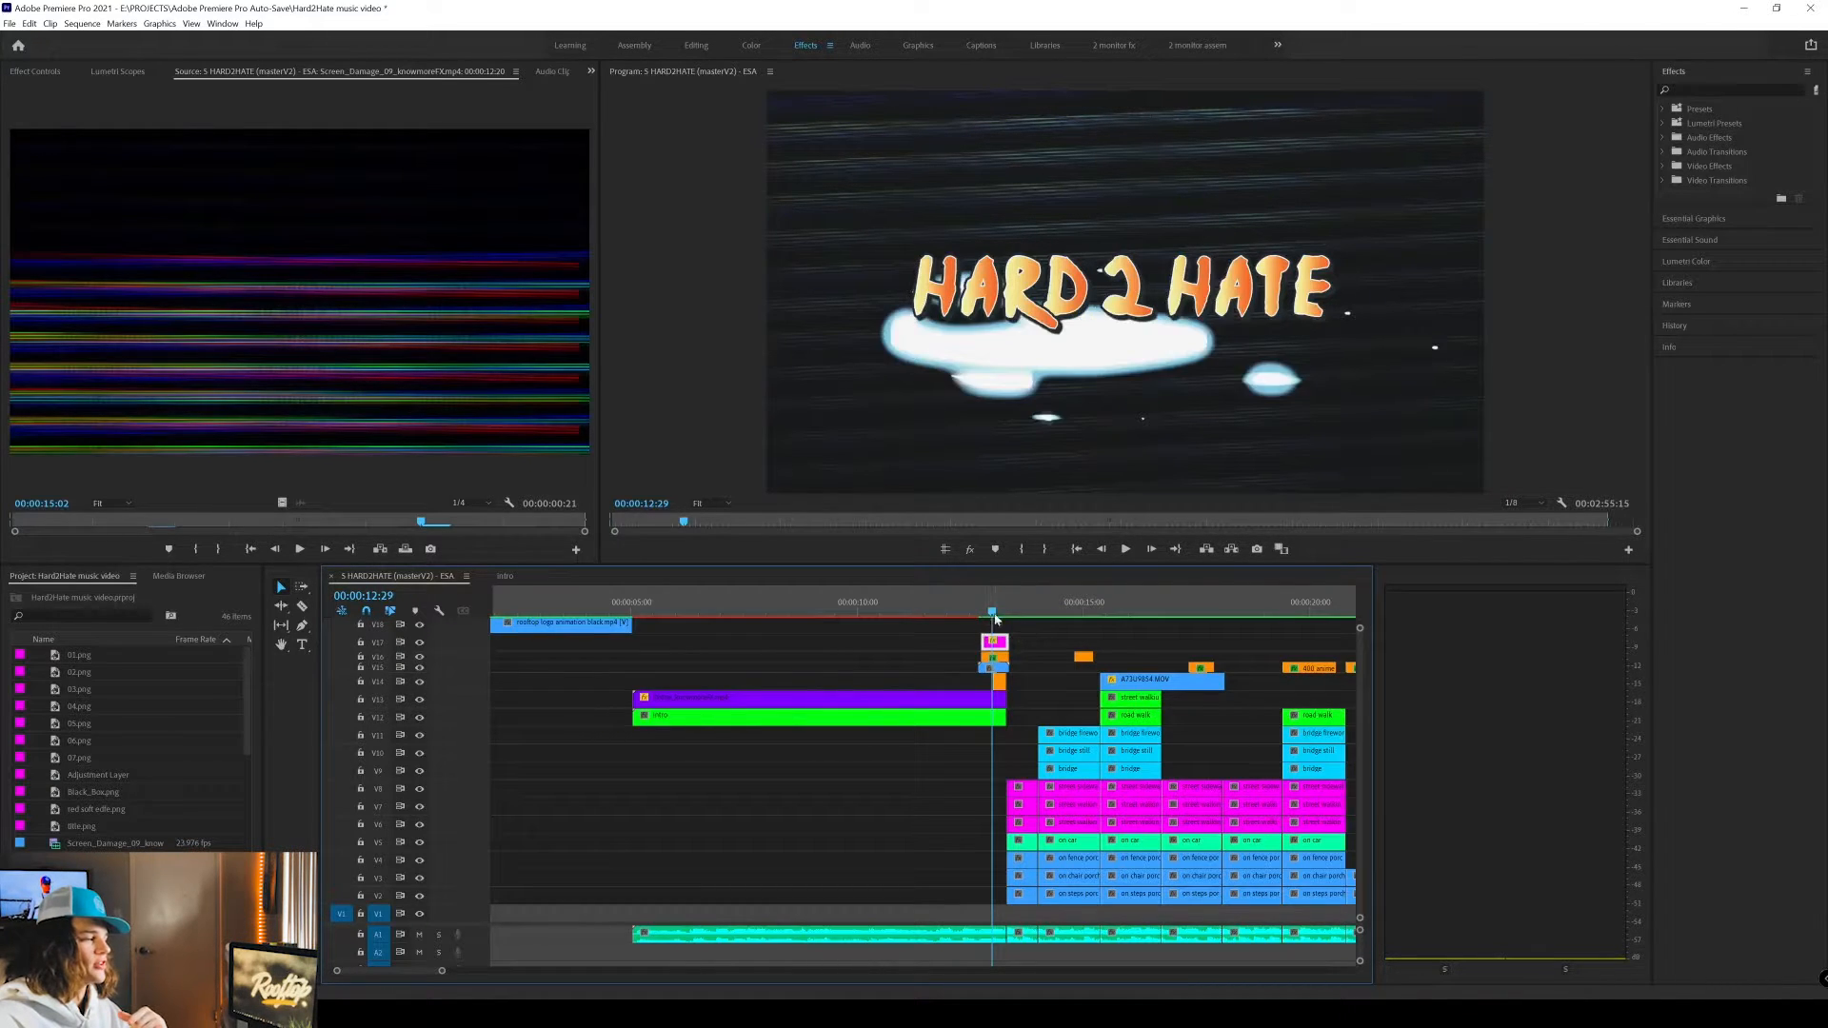
{"action": "left_click_drag", "start_coordinate": [997, 616], "coordinate": [1000, 617]}
{"action": "double_click", "coordinate": [1002, 658]}
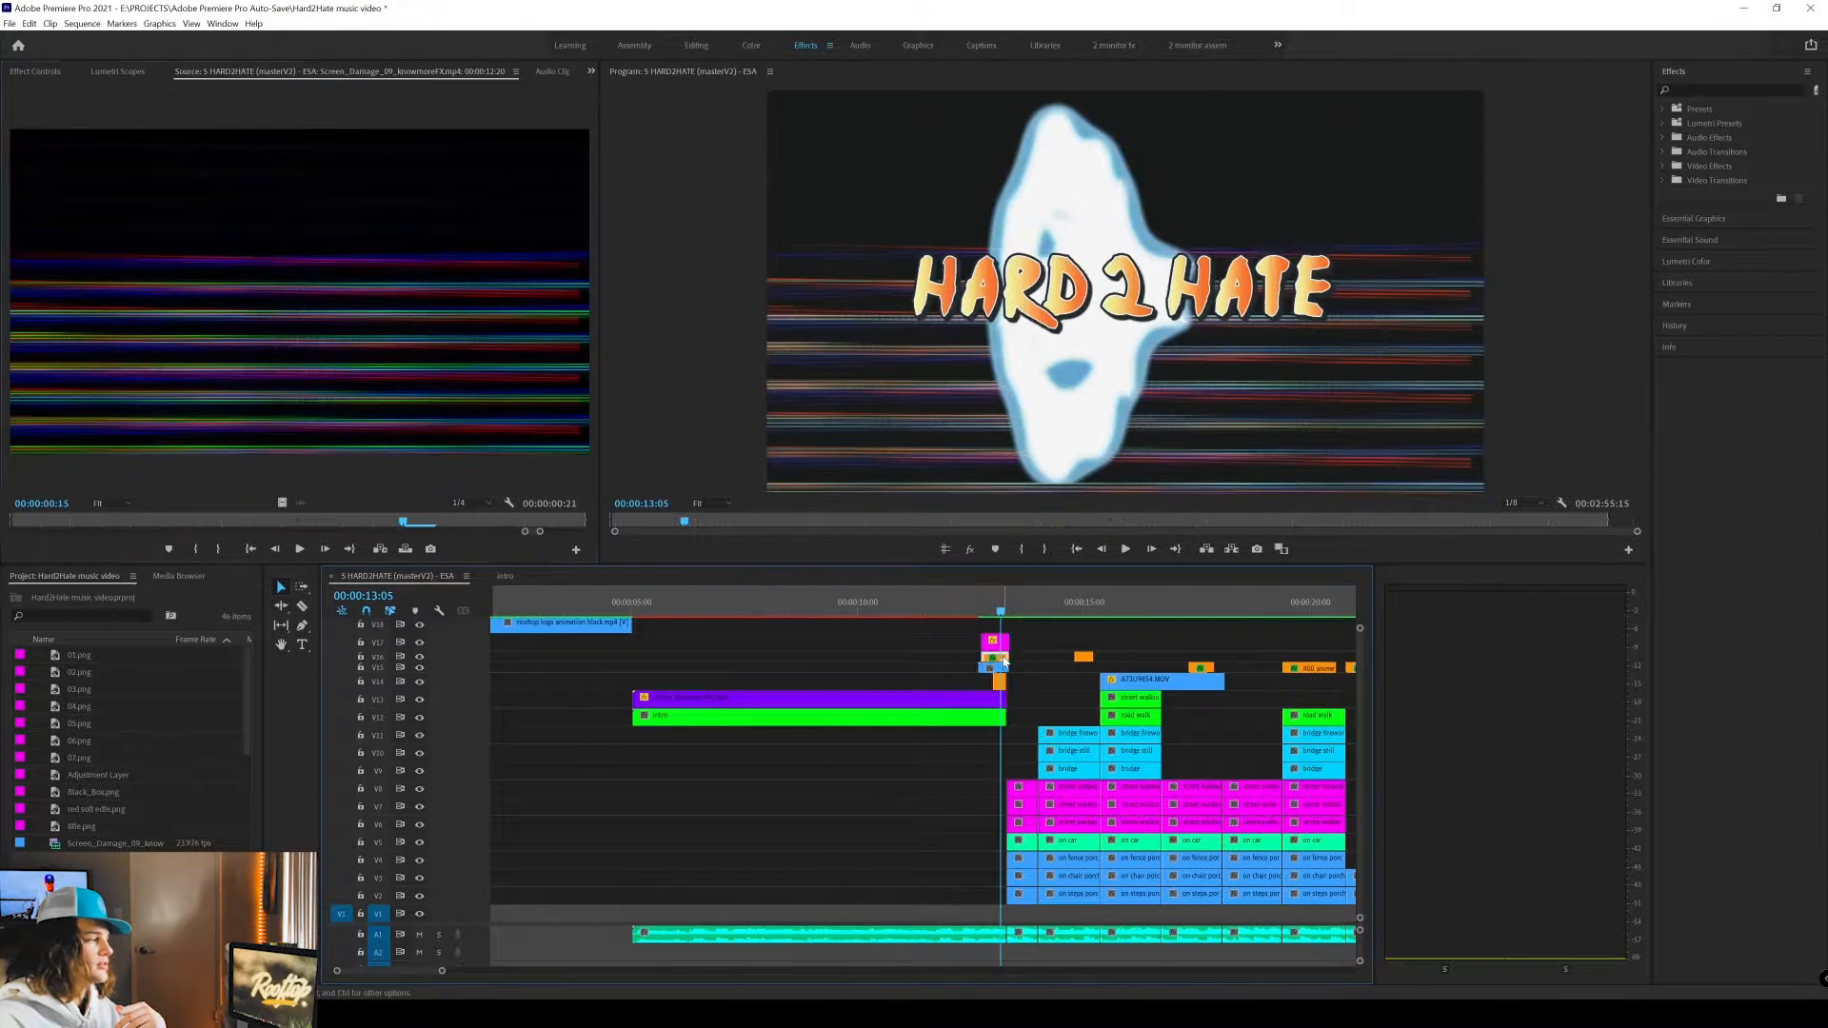
{"action": "left_click_drag", "start_coordinate": [229, 523], "coordinate": [500, 490]}
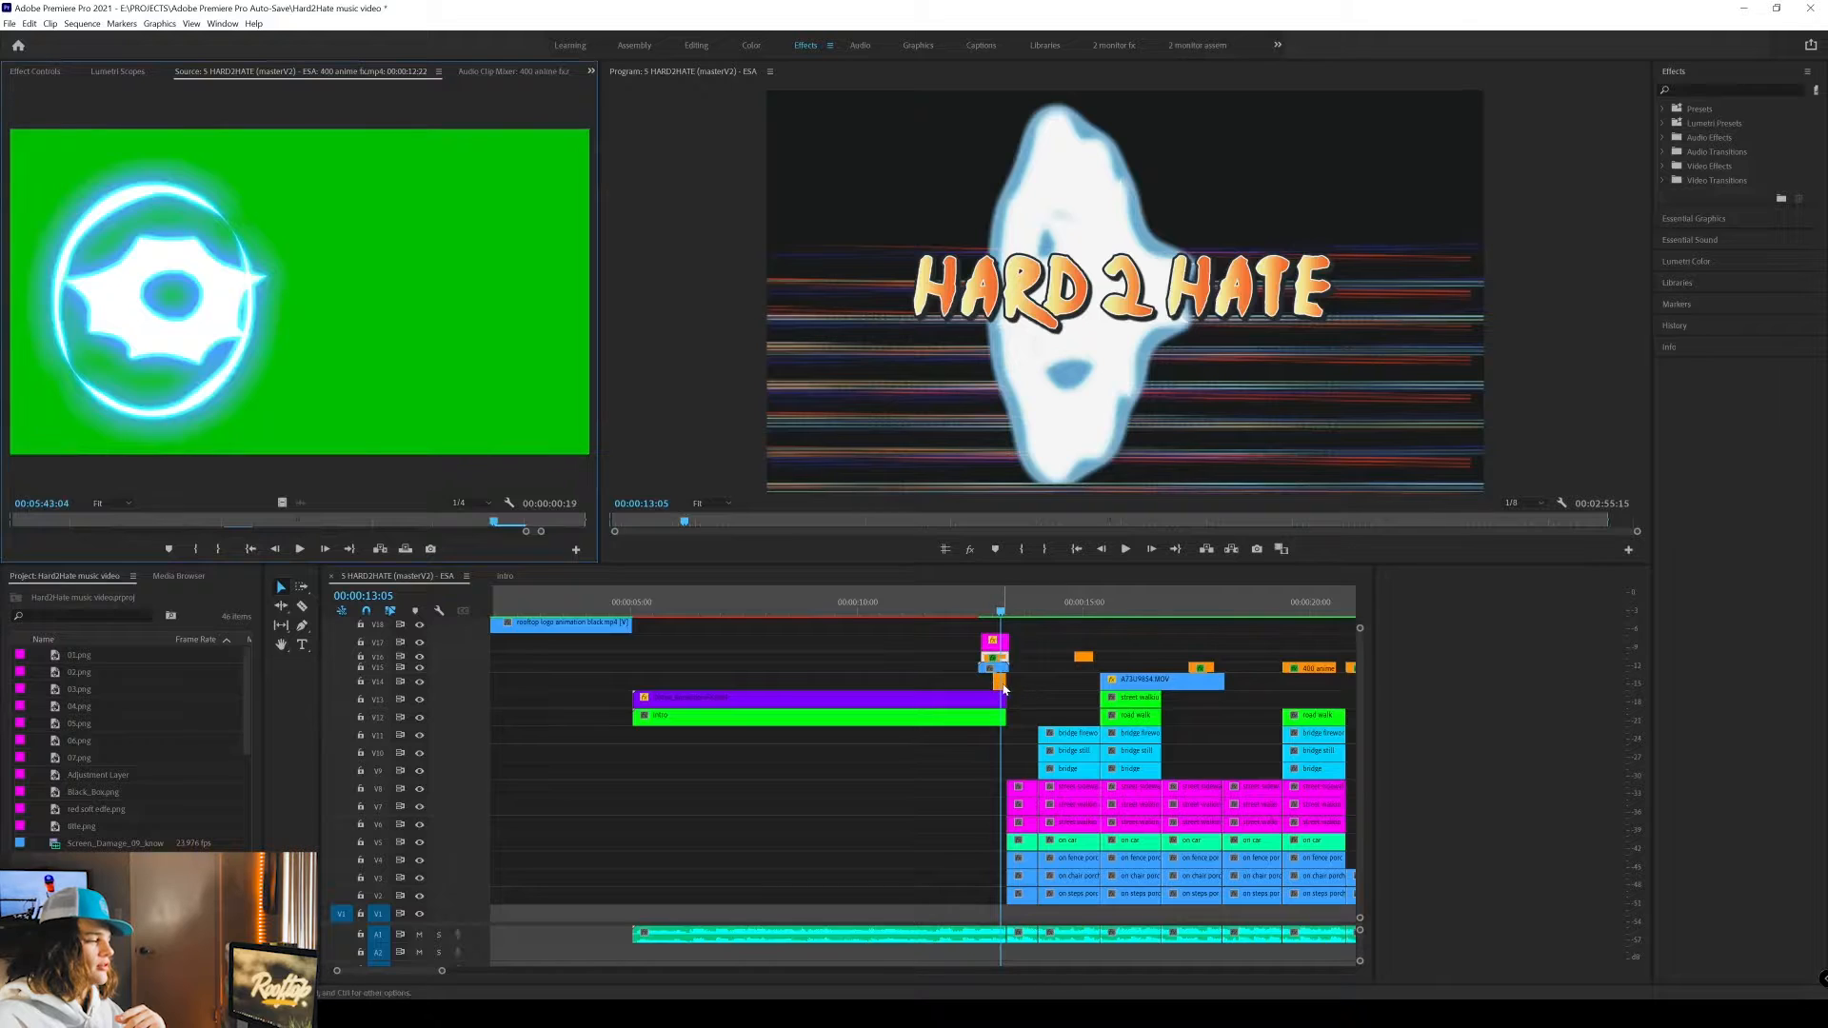
{"action": "double_click", "coordinate": [1002, 685]}
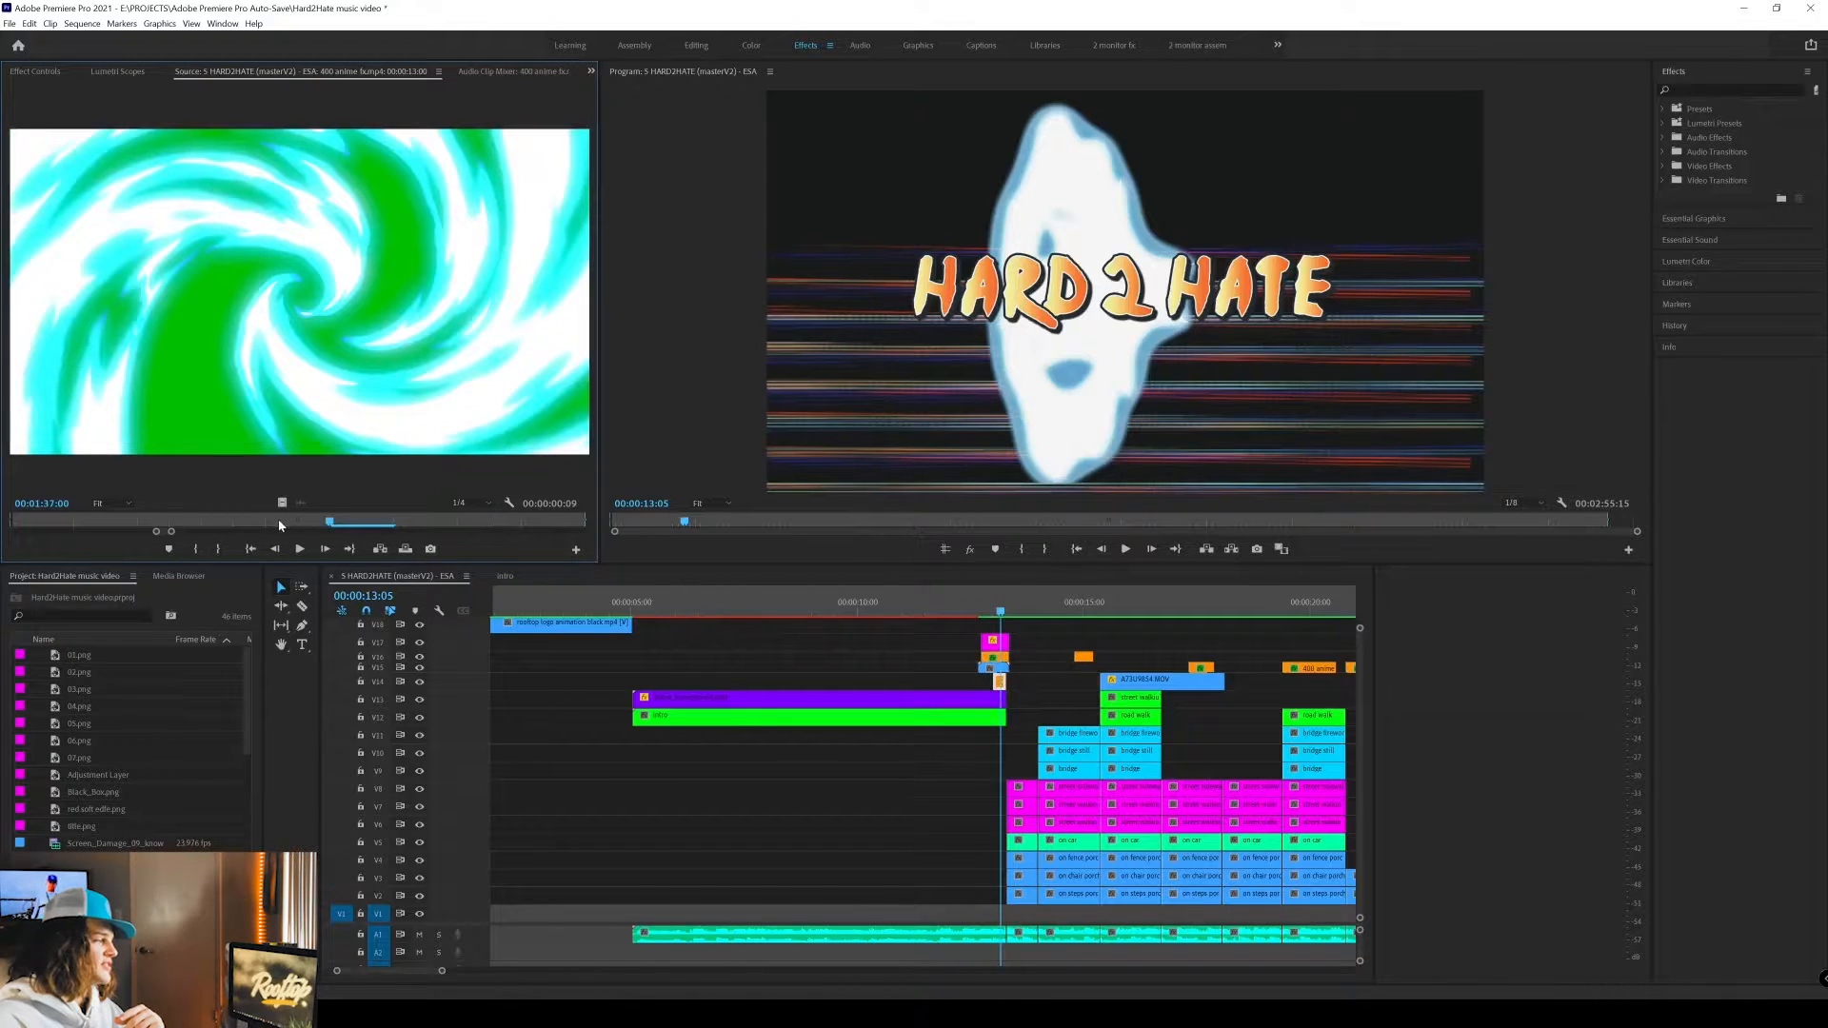
{"action": "left_click_drag", "start_coordinate": [280, 523], "coordinate": [609, 519]}
Play the master sequence from just before the intro through the title and the first performance shots.
{"action": "left_click", "coordinate": [762, 935]}
{"action": "left_click_drag", "start_coordinate": [601, 611], "coordinate": [625, 611]}
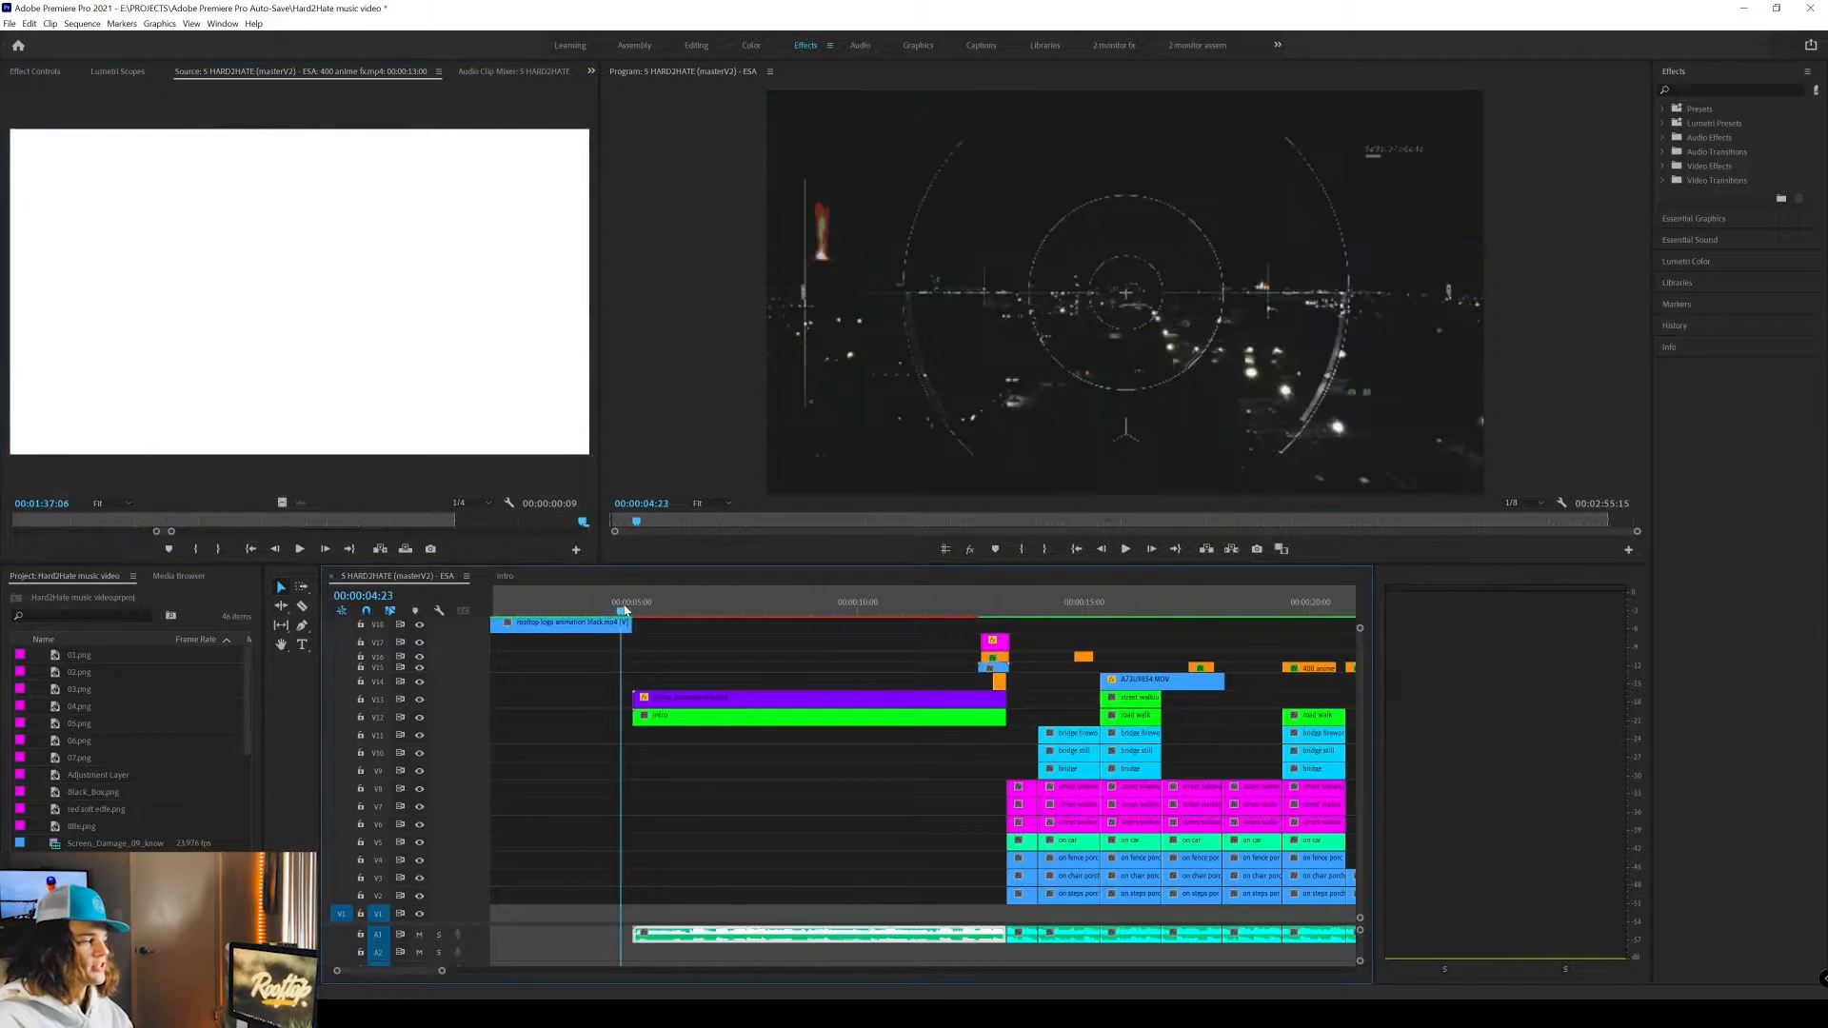
{"action": "key", "text": "space"}
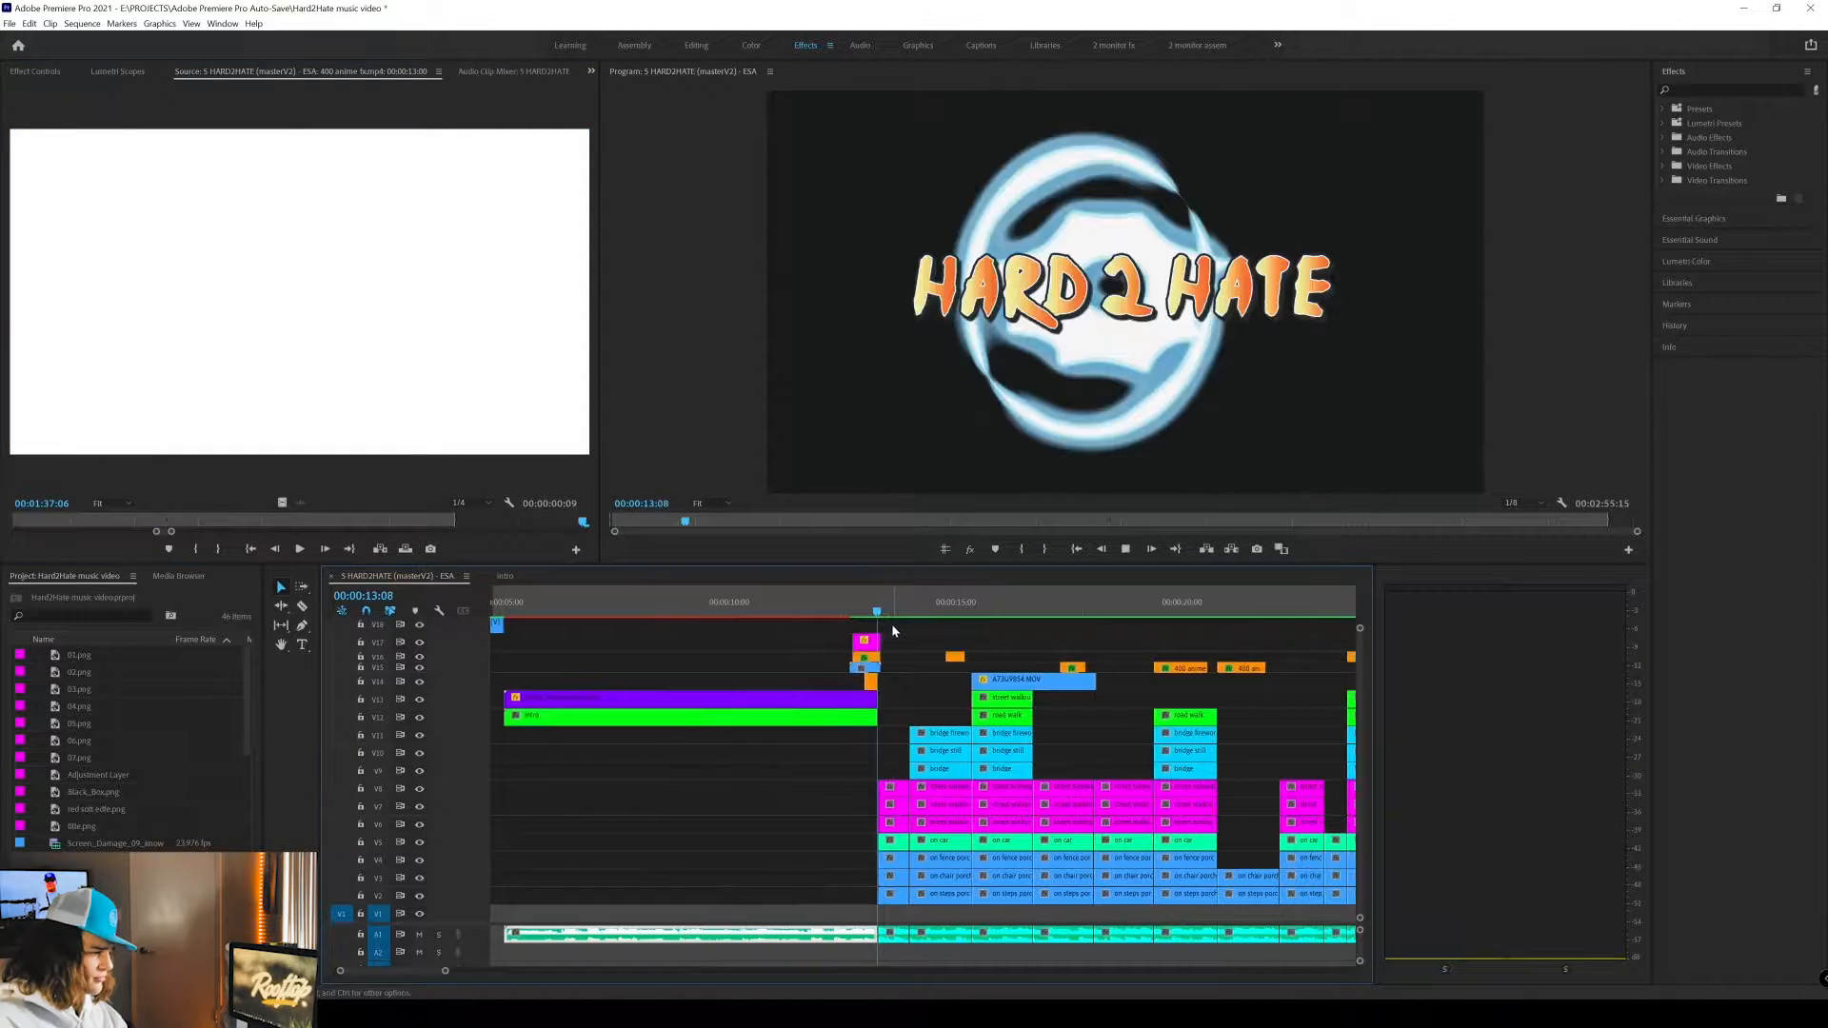
{"action": "key", "text": "space"}
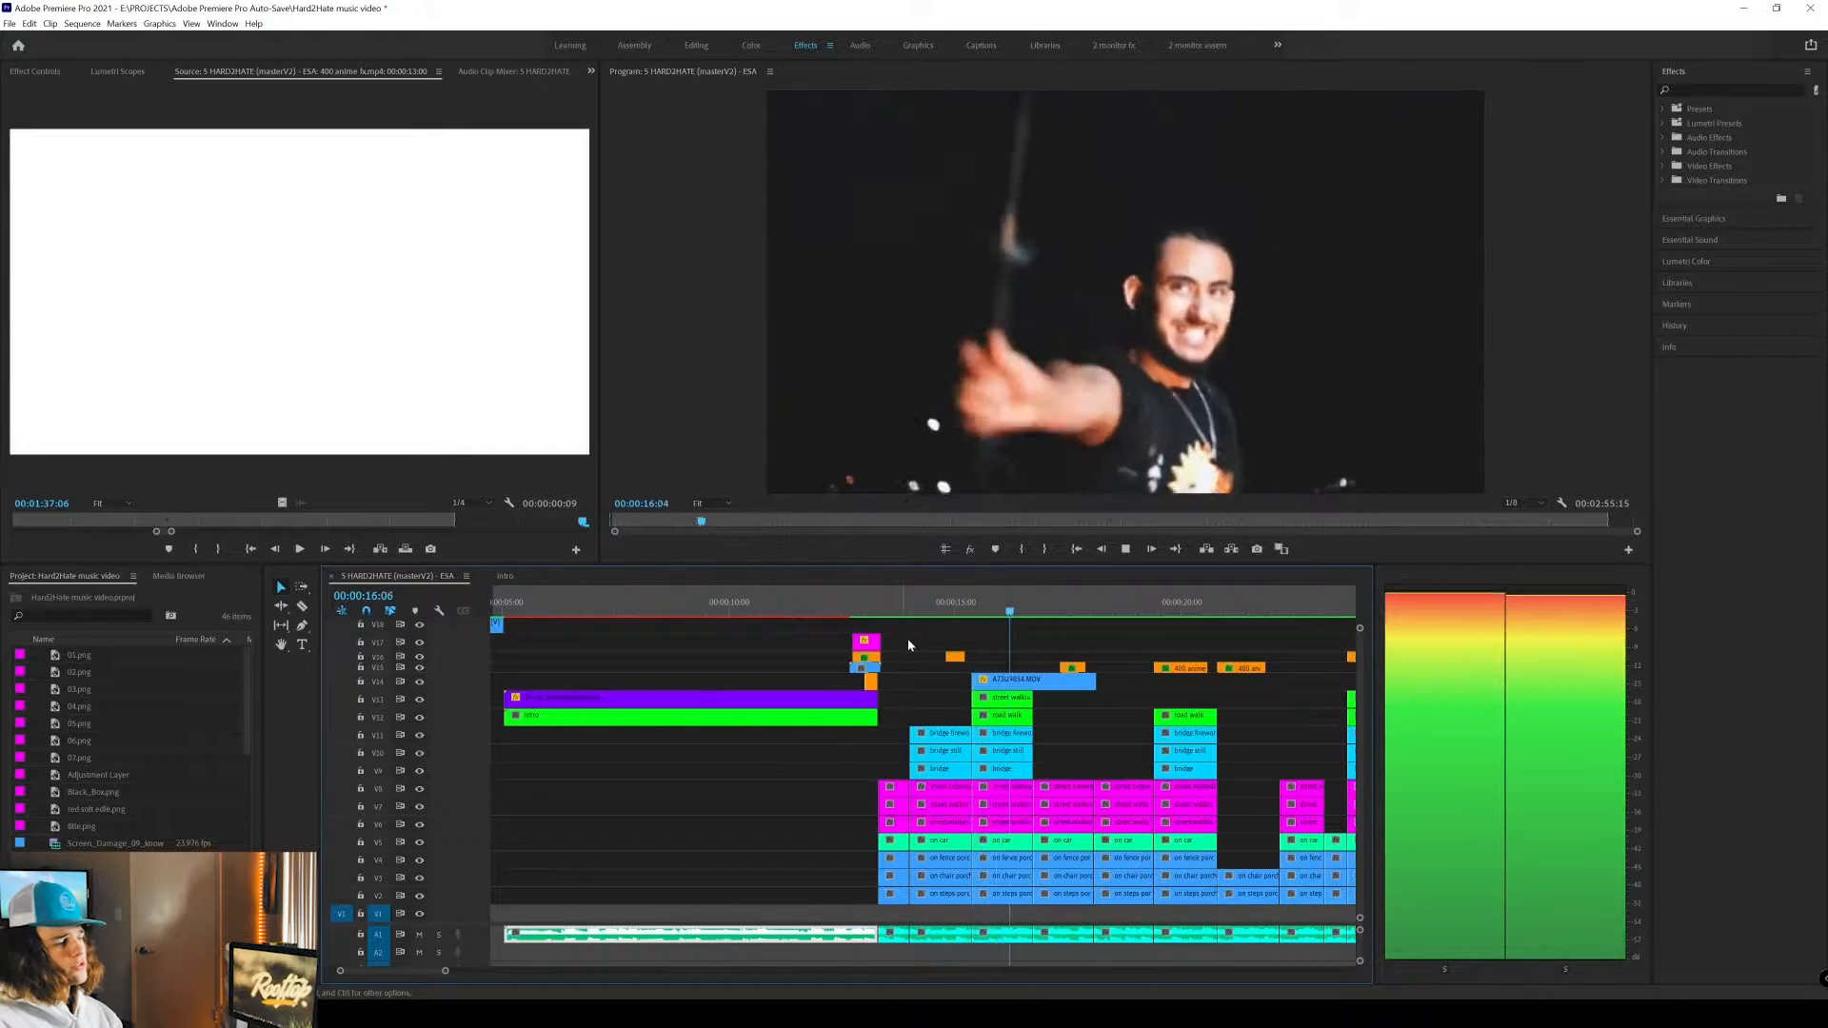
{"action": "scroll", "coordinate": [908, 646], "scroll_direction": "down", "scroll_amount": 7}
{"action": "key", "text": "space"}
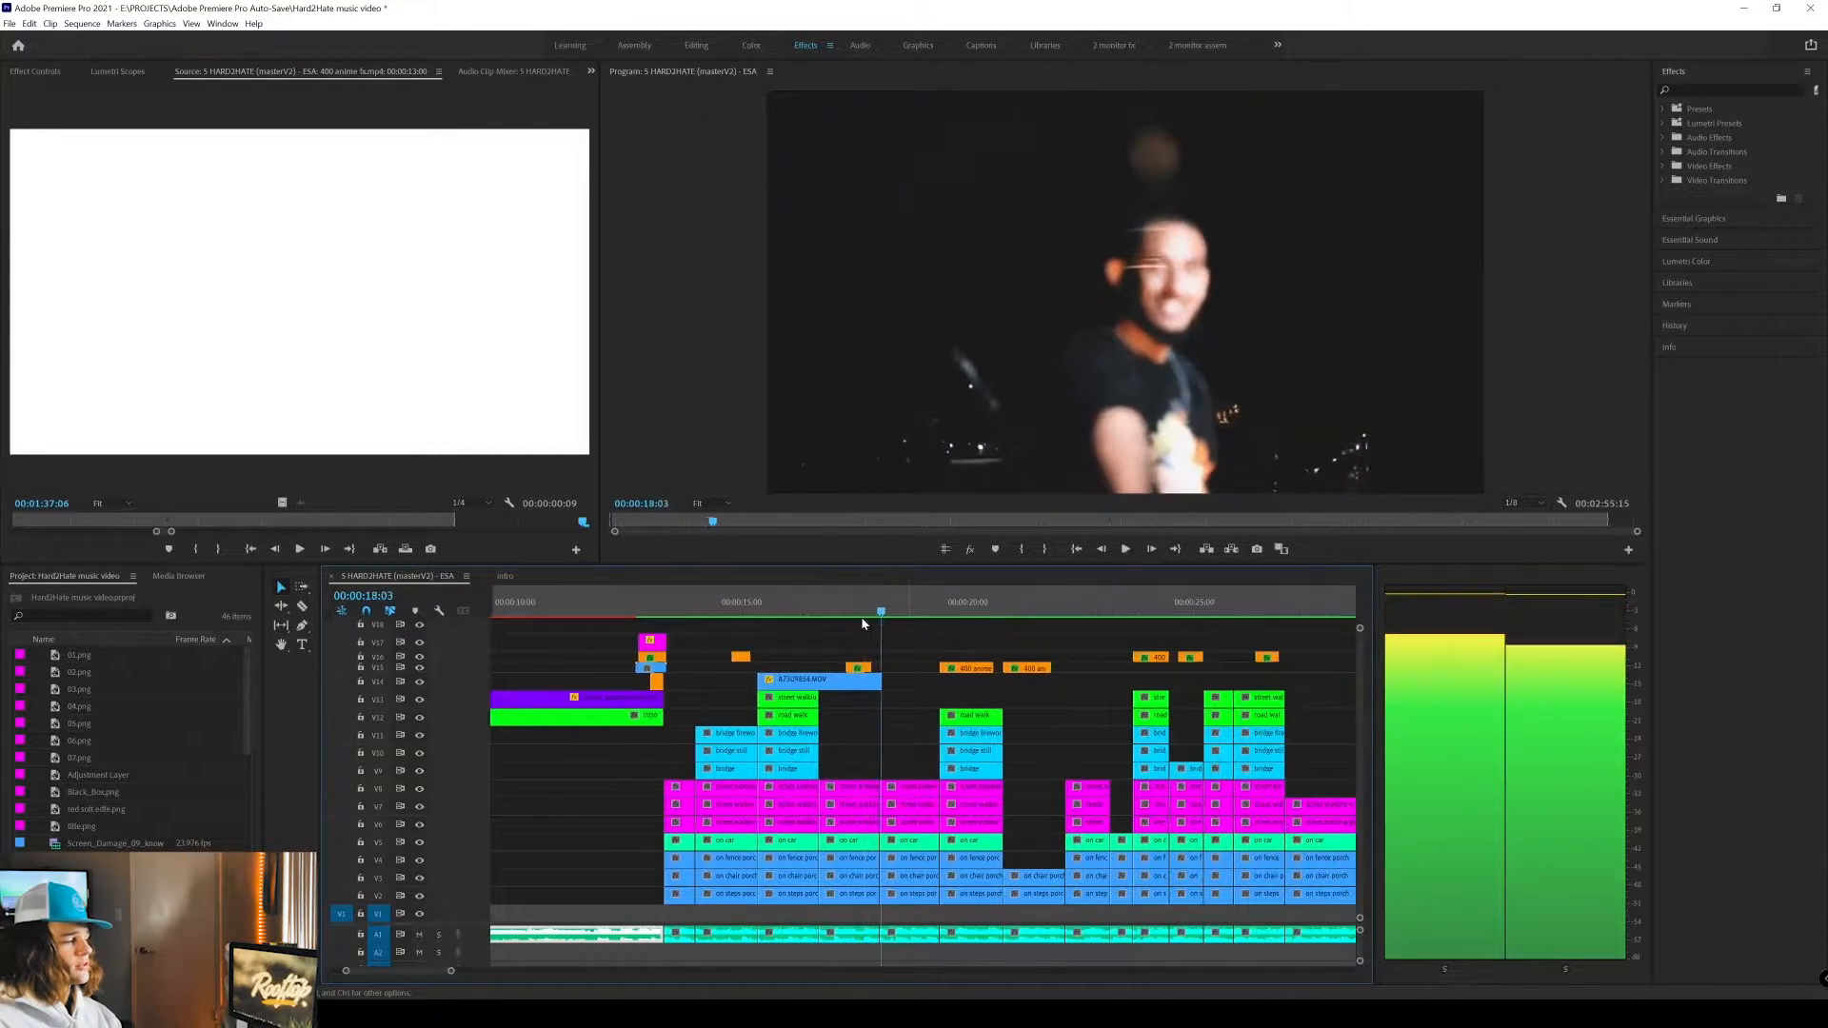
Move to 00:00:20:01 and open the rock-debris anime effect clip's green-screen source footage.
{"action": "left_click_drag", "start_coordinate": [863, 624], "coordinate": [970, 614]}
{"action": "left_click", "coordinate": [981, 669]}
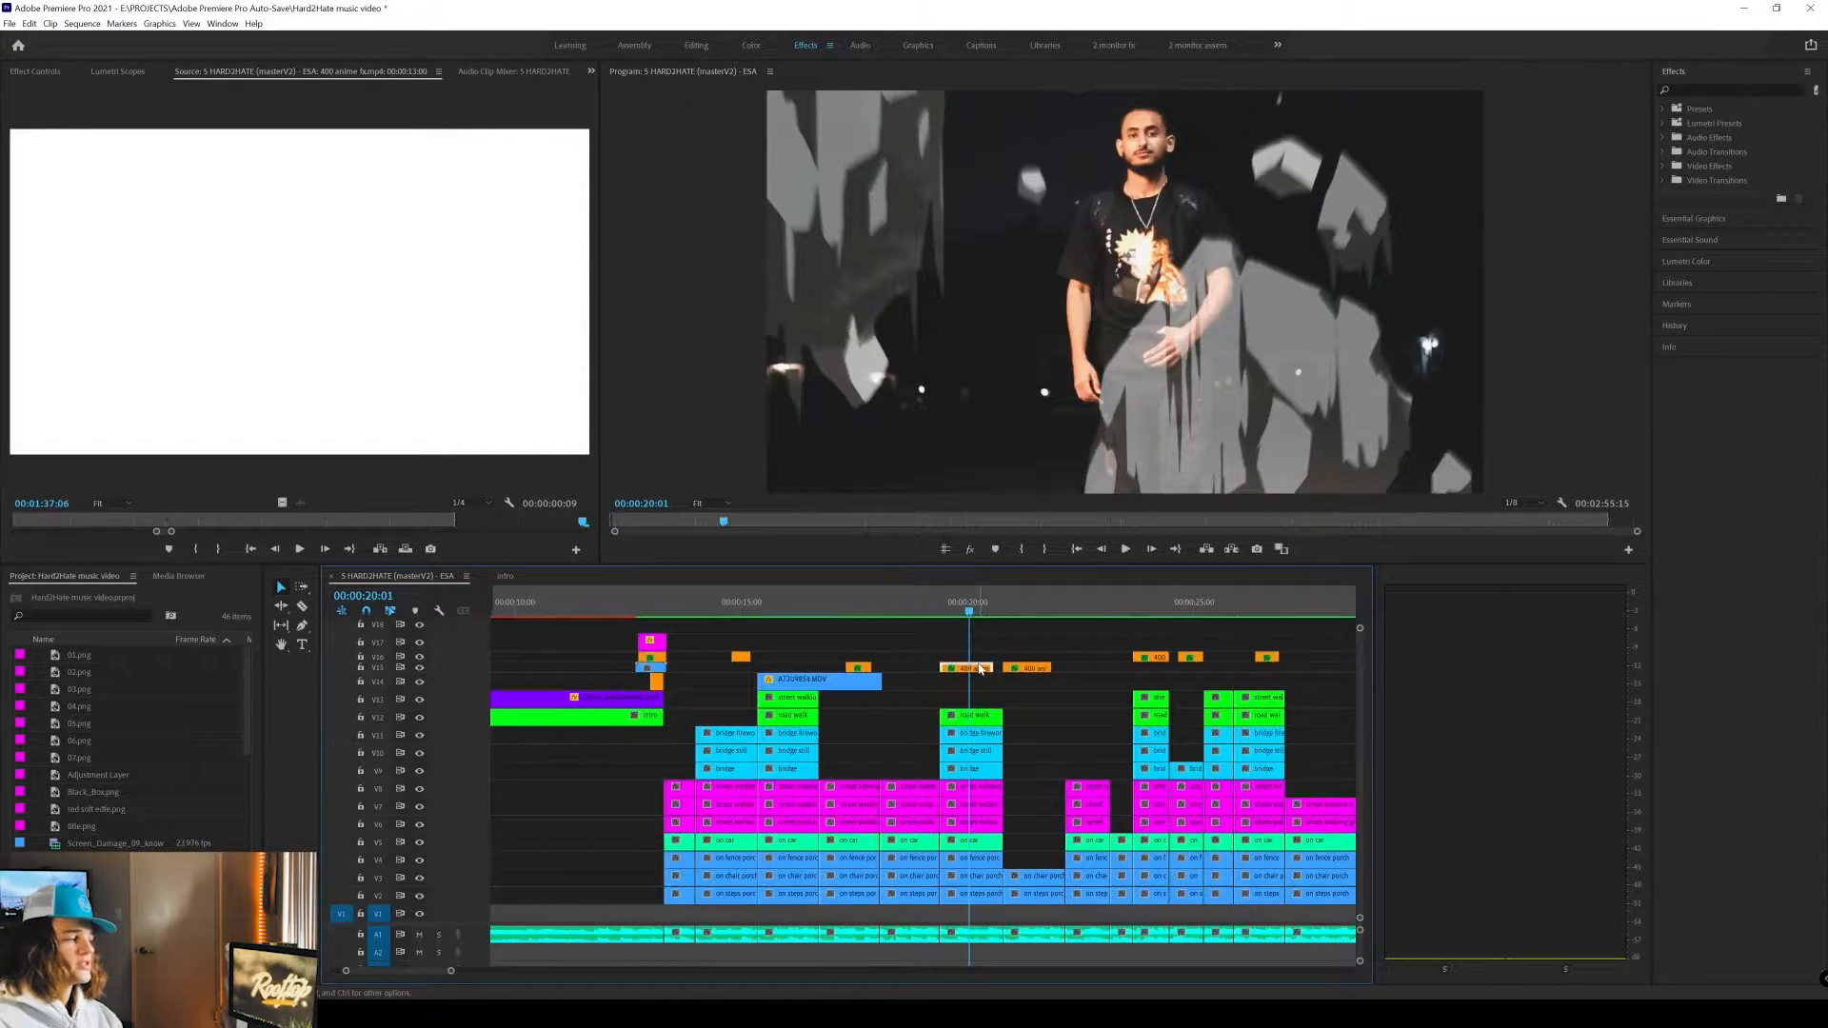
{"action": "double_click", "coordinate": [981, 670]}
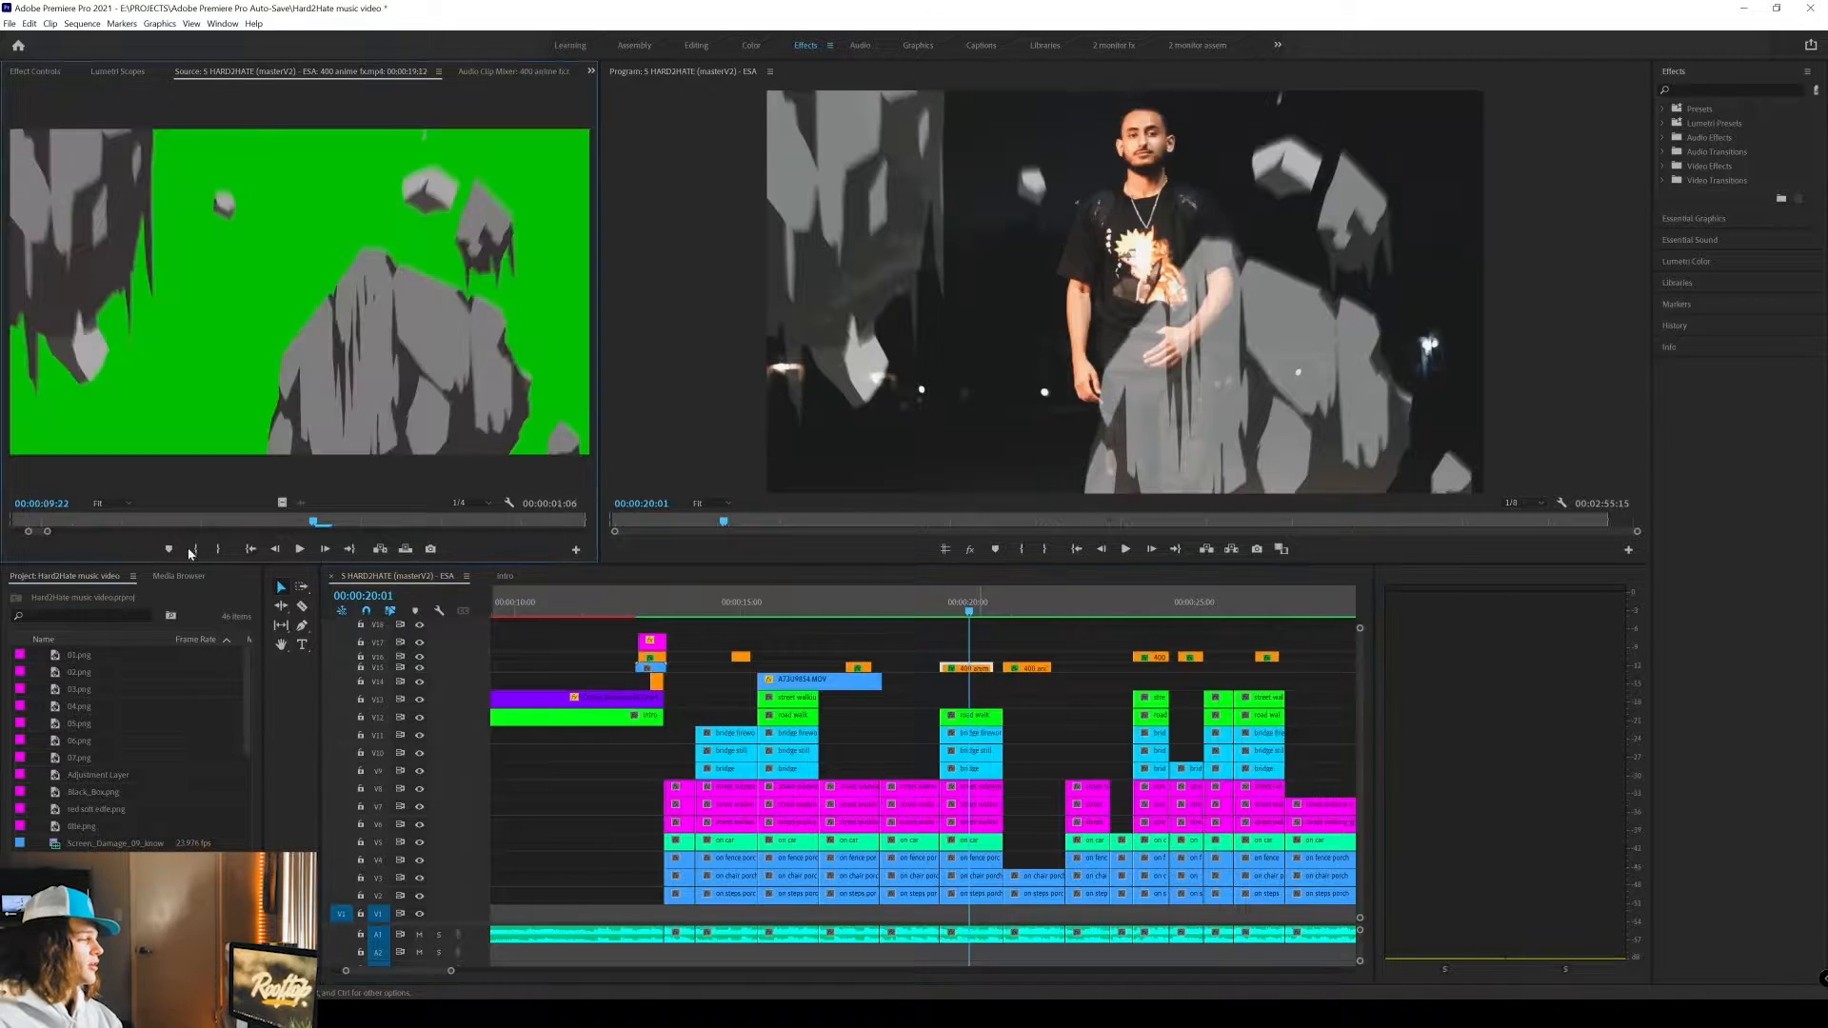
Scrub through the rock-debris effect's green-screen source footage.
{"action": "left_click", "coordinate": [203, 523]}
{"action": "left_click_drag", "start_coordinate": [203, 523], "coordinate": [61, 537]}
{"action": "mouse_move", "coordinate": [393, 527]}
{"action": "left_mouse_down"}
{"action": "mouse_move", "coordinate": [492, 519]}
{"action": "mouse_move", "coordinate": [427, 524]}
{"action": "left_mouse_up"}
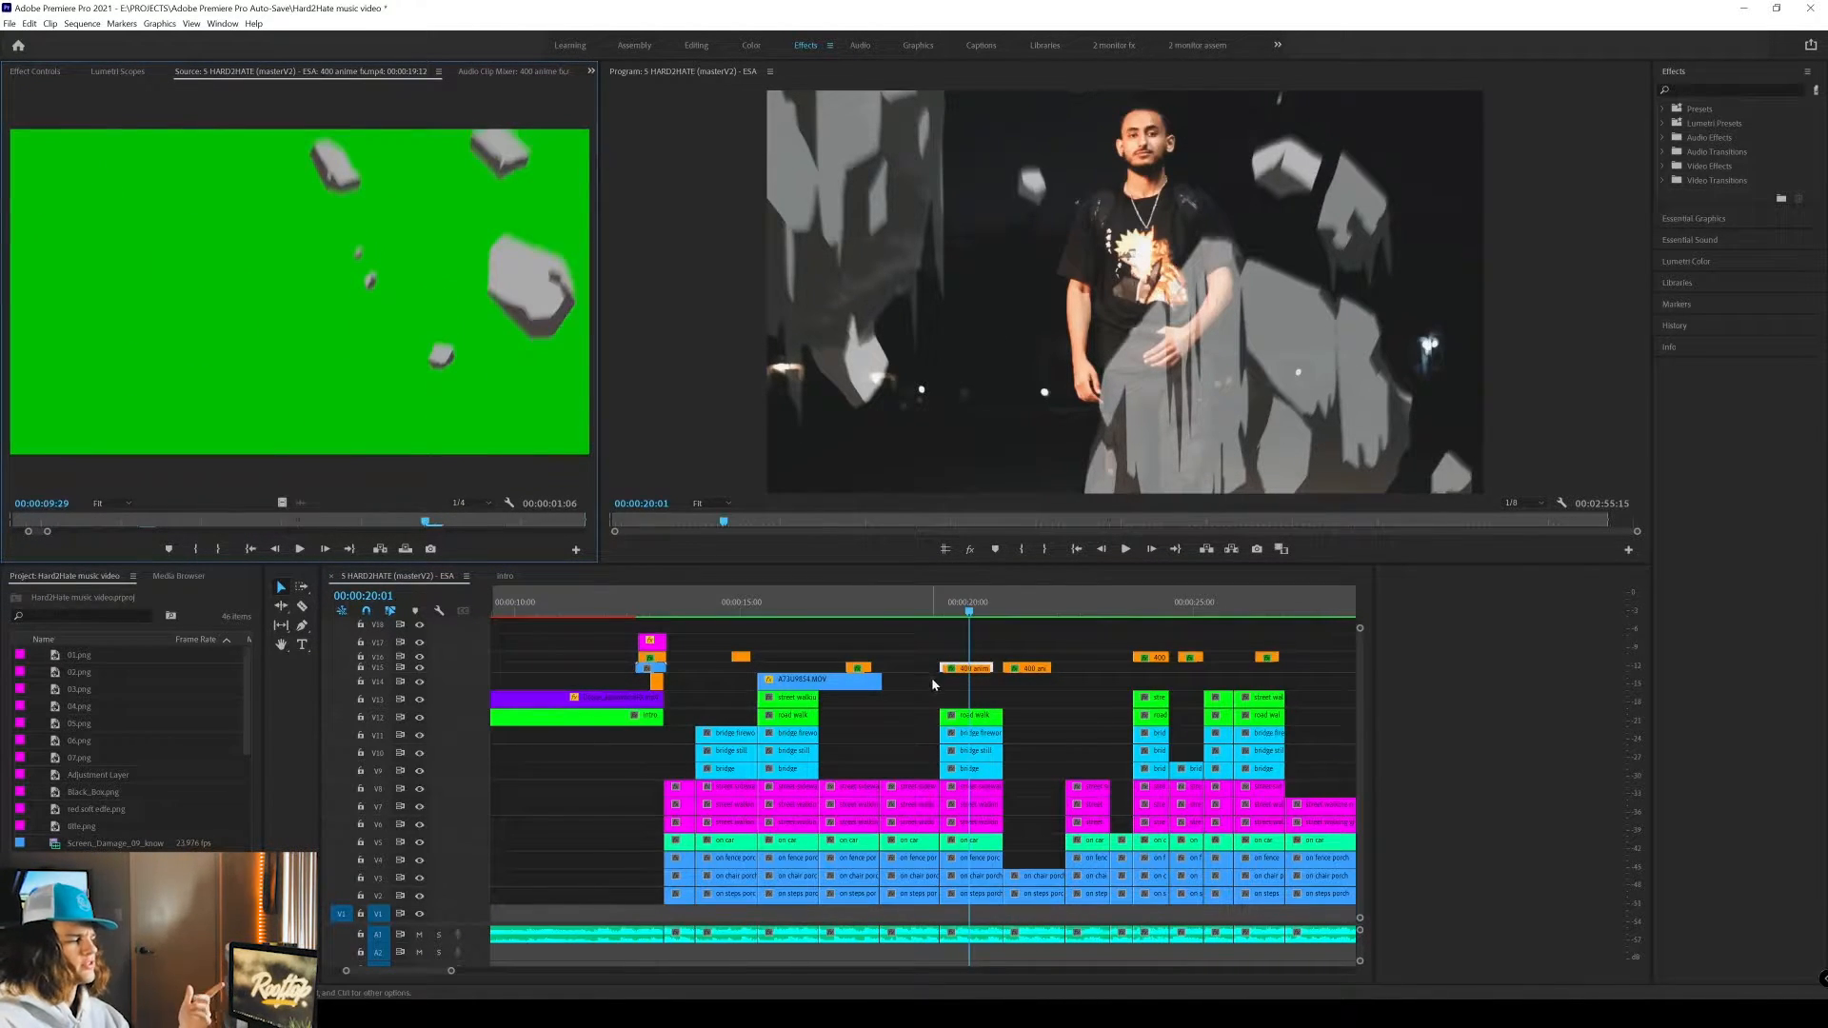
Move to 00:00:24:02 and show the effect settings of the lightning anime clip over the sword shot.
{"action": "scroll", "coordinate": [925, 685], "scroll_direction": "down", "scroll_amount": 3}
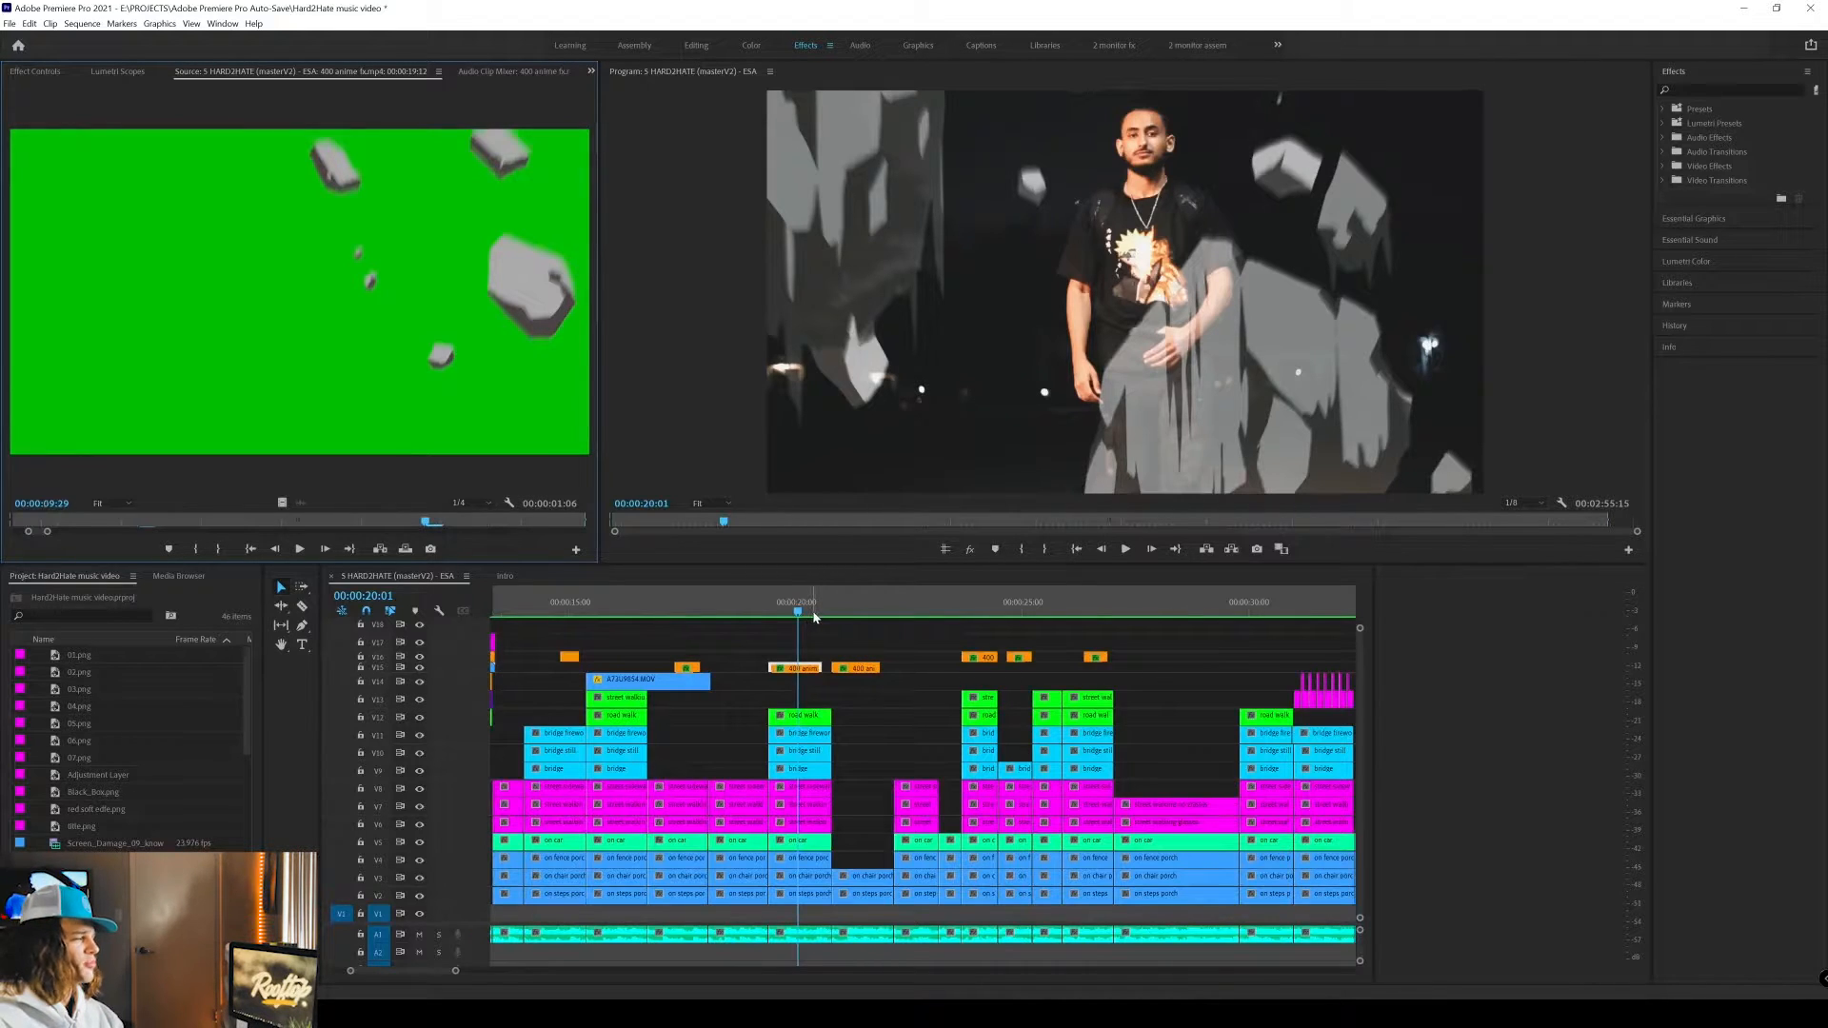
{"action": "scroll", "coordinate": [814, 617], "scroll_direction": "down", "scroll_amount": 2}
{"action": "left_click_drag", "start_coordinate": [877, 614], "coordinate": [849, 613]}
{"action": "left_click", "coordinate": [858, 659]}
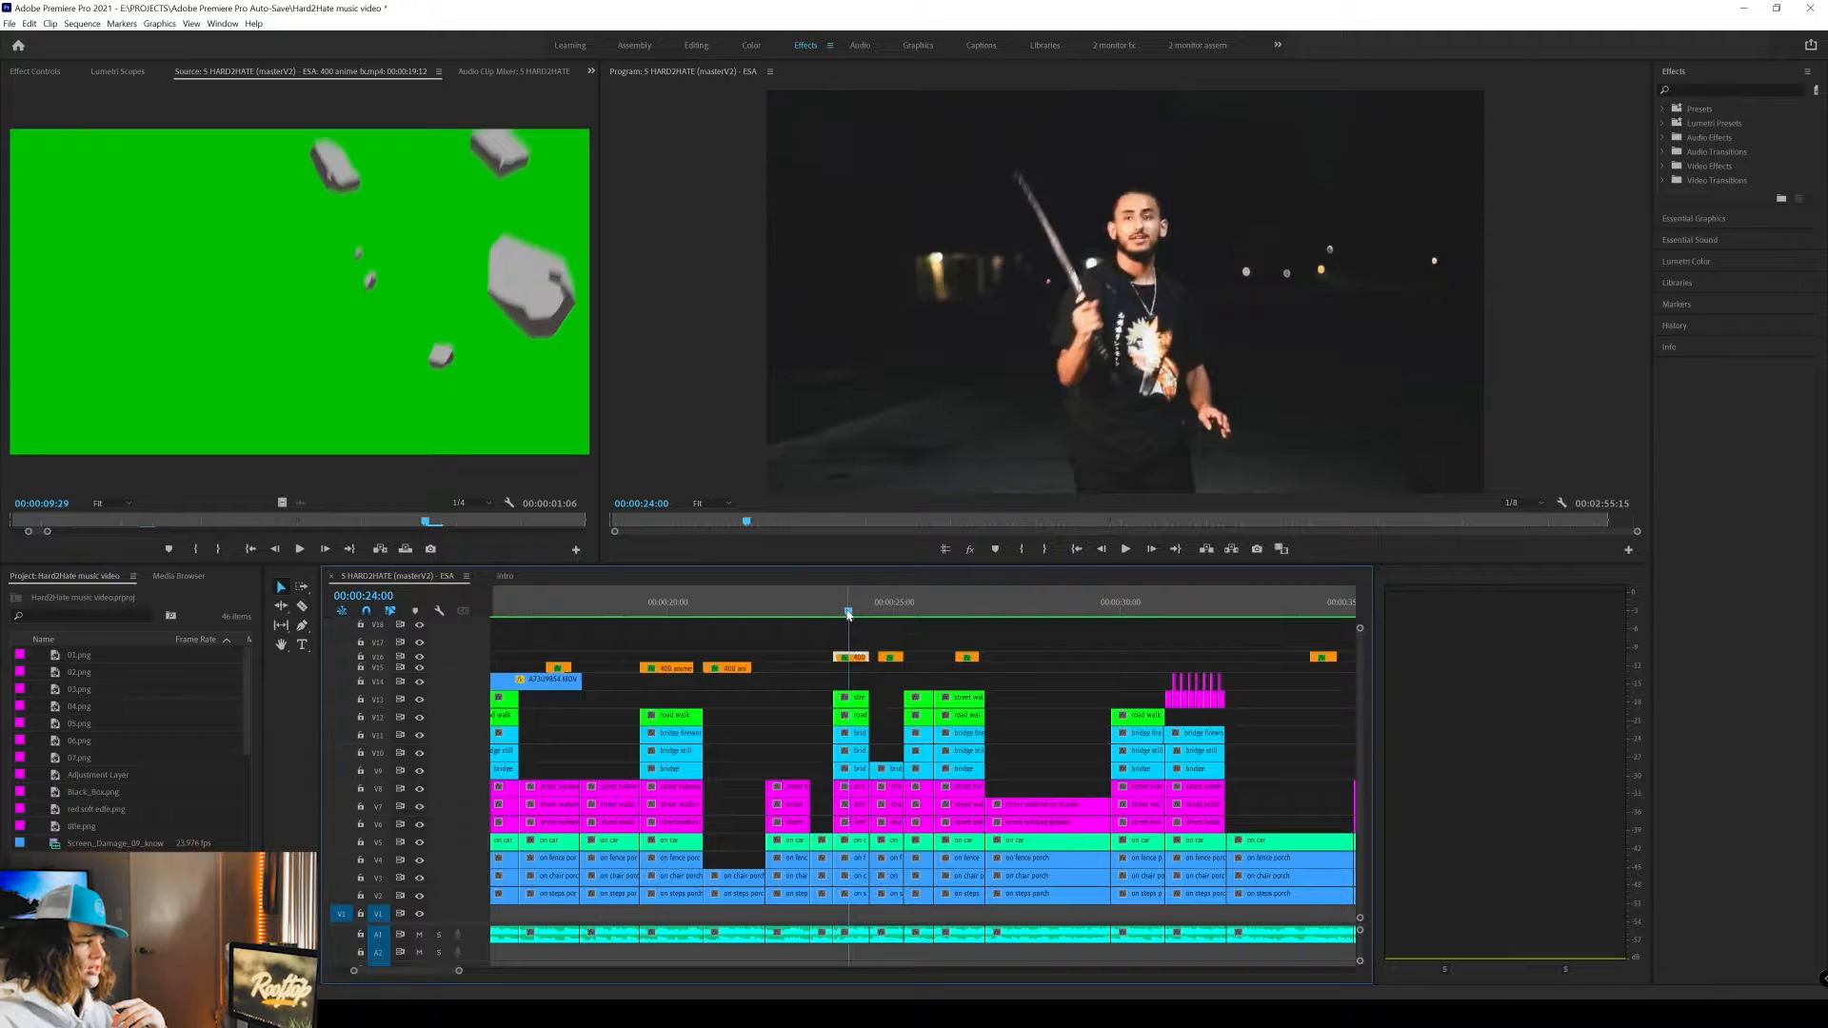
{"action": "key", "text": "Right"}
{"action": "key", "text": "Right"}
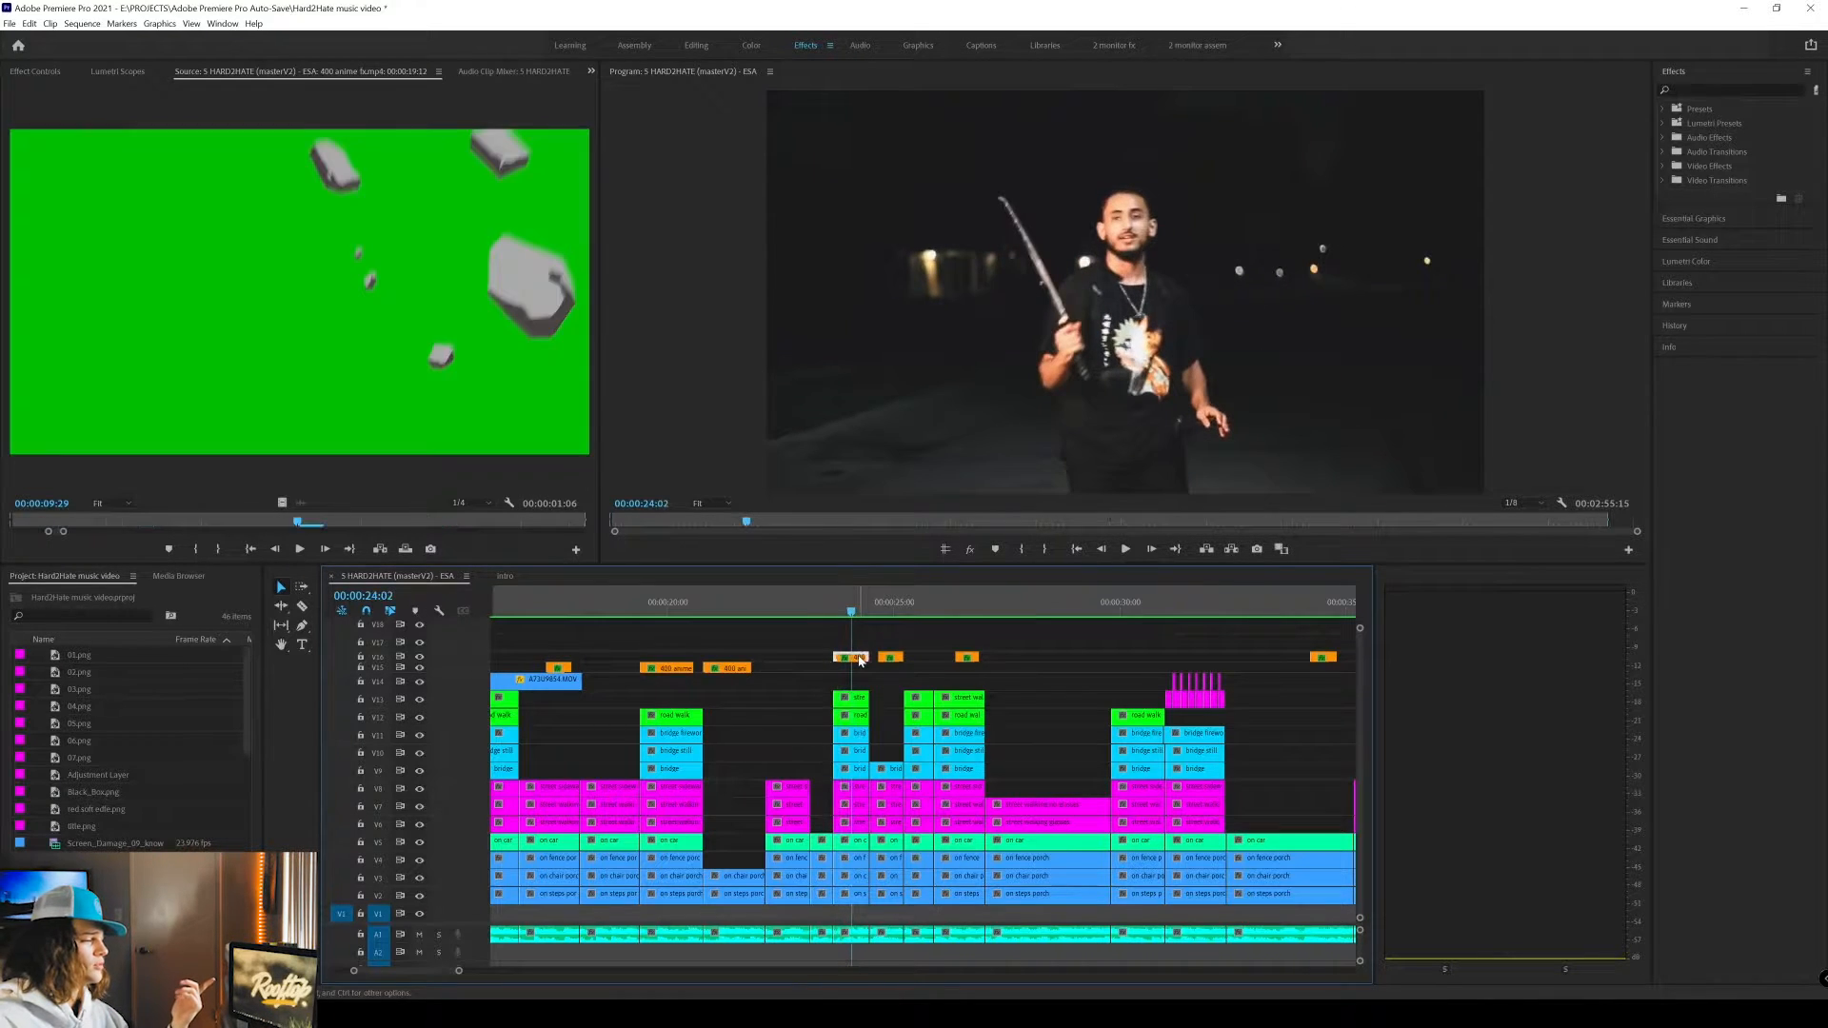
{"action": "double_click", "coordinate": [858, 659]}
{"action": "left_click", "coordinate": [32, 72]}
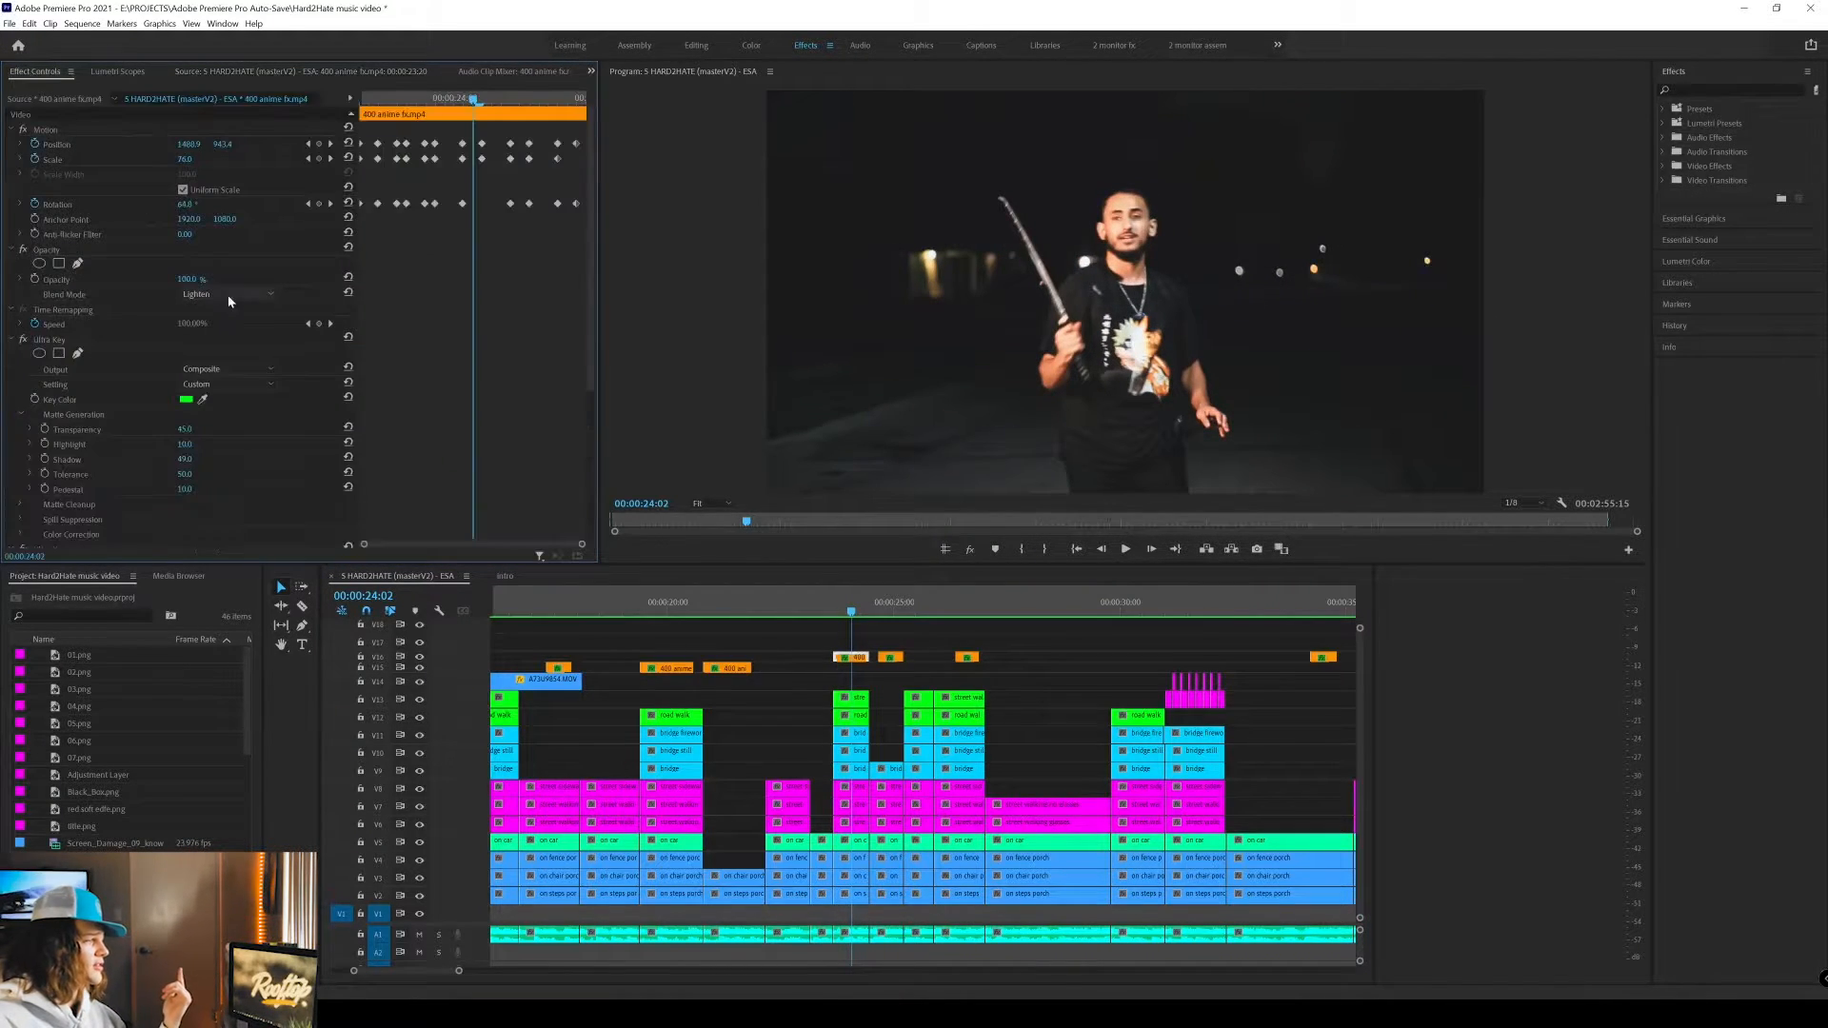
Examine the lightning clip's position, scale and rotation keyframes frame by frame from its start at 00:00:23:20 to its end.
{"action": "left_click", "coordinate": [408, 101]}
{"action": "left_click_drag", "start_coordinate": [407, 101], "coordinate": [350, 111]}
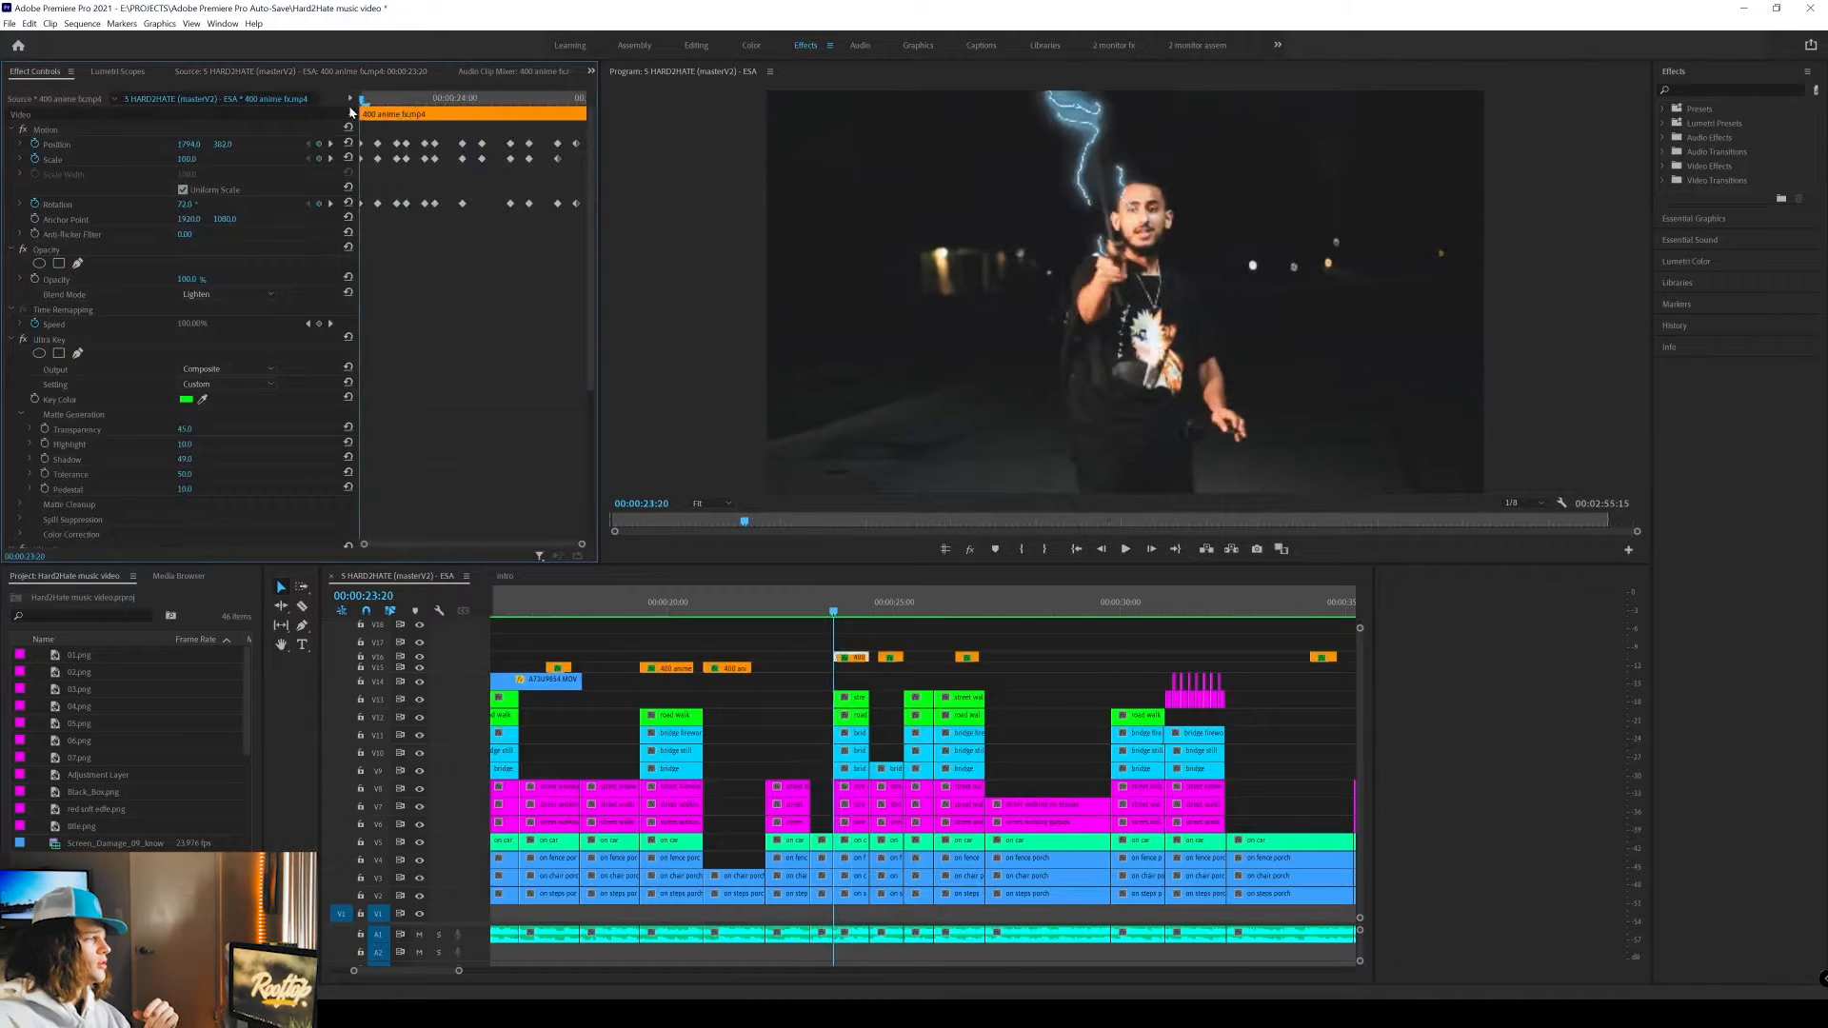
{"action": "key", "text": "Right"}
{"action": "key", "text": "Right"}
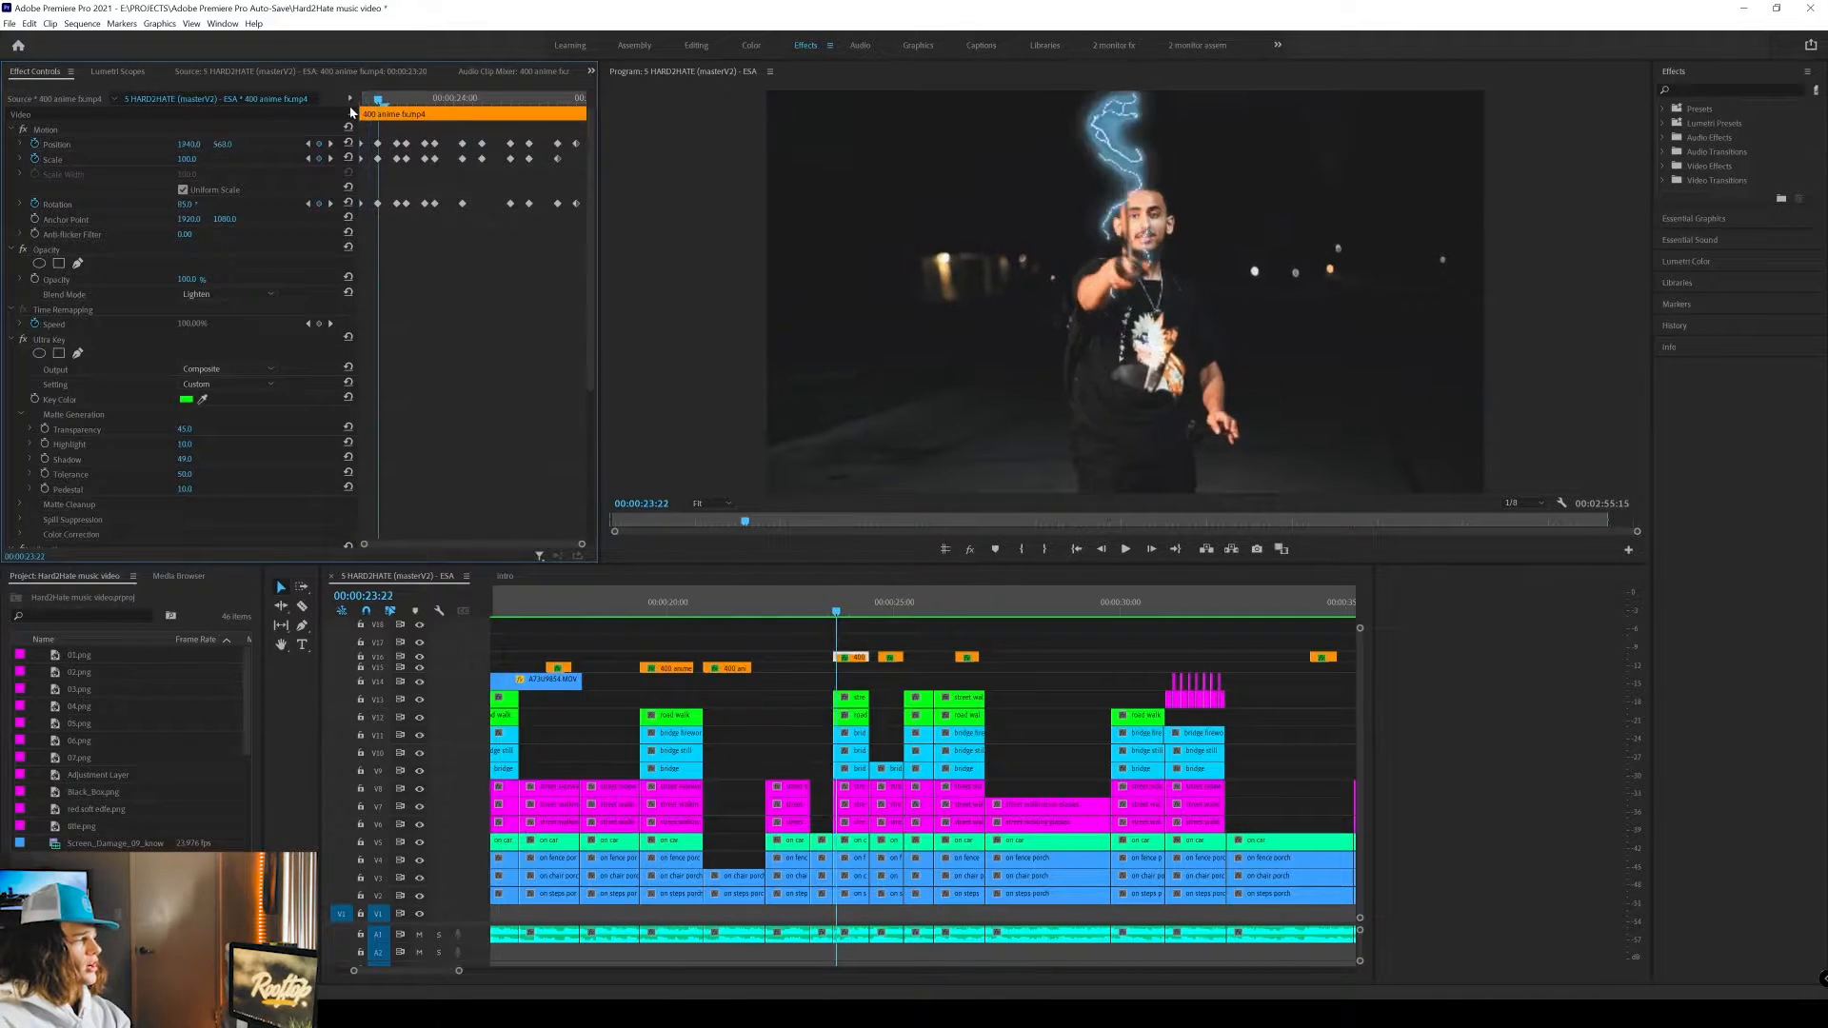
{"action": "key", "text": "Right"}
{"action": "key", "text": "Right"}
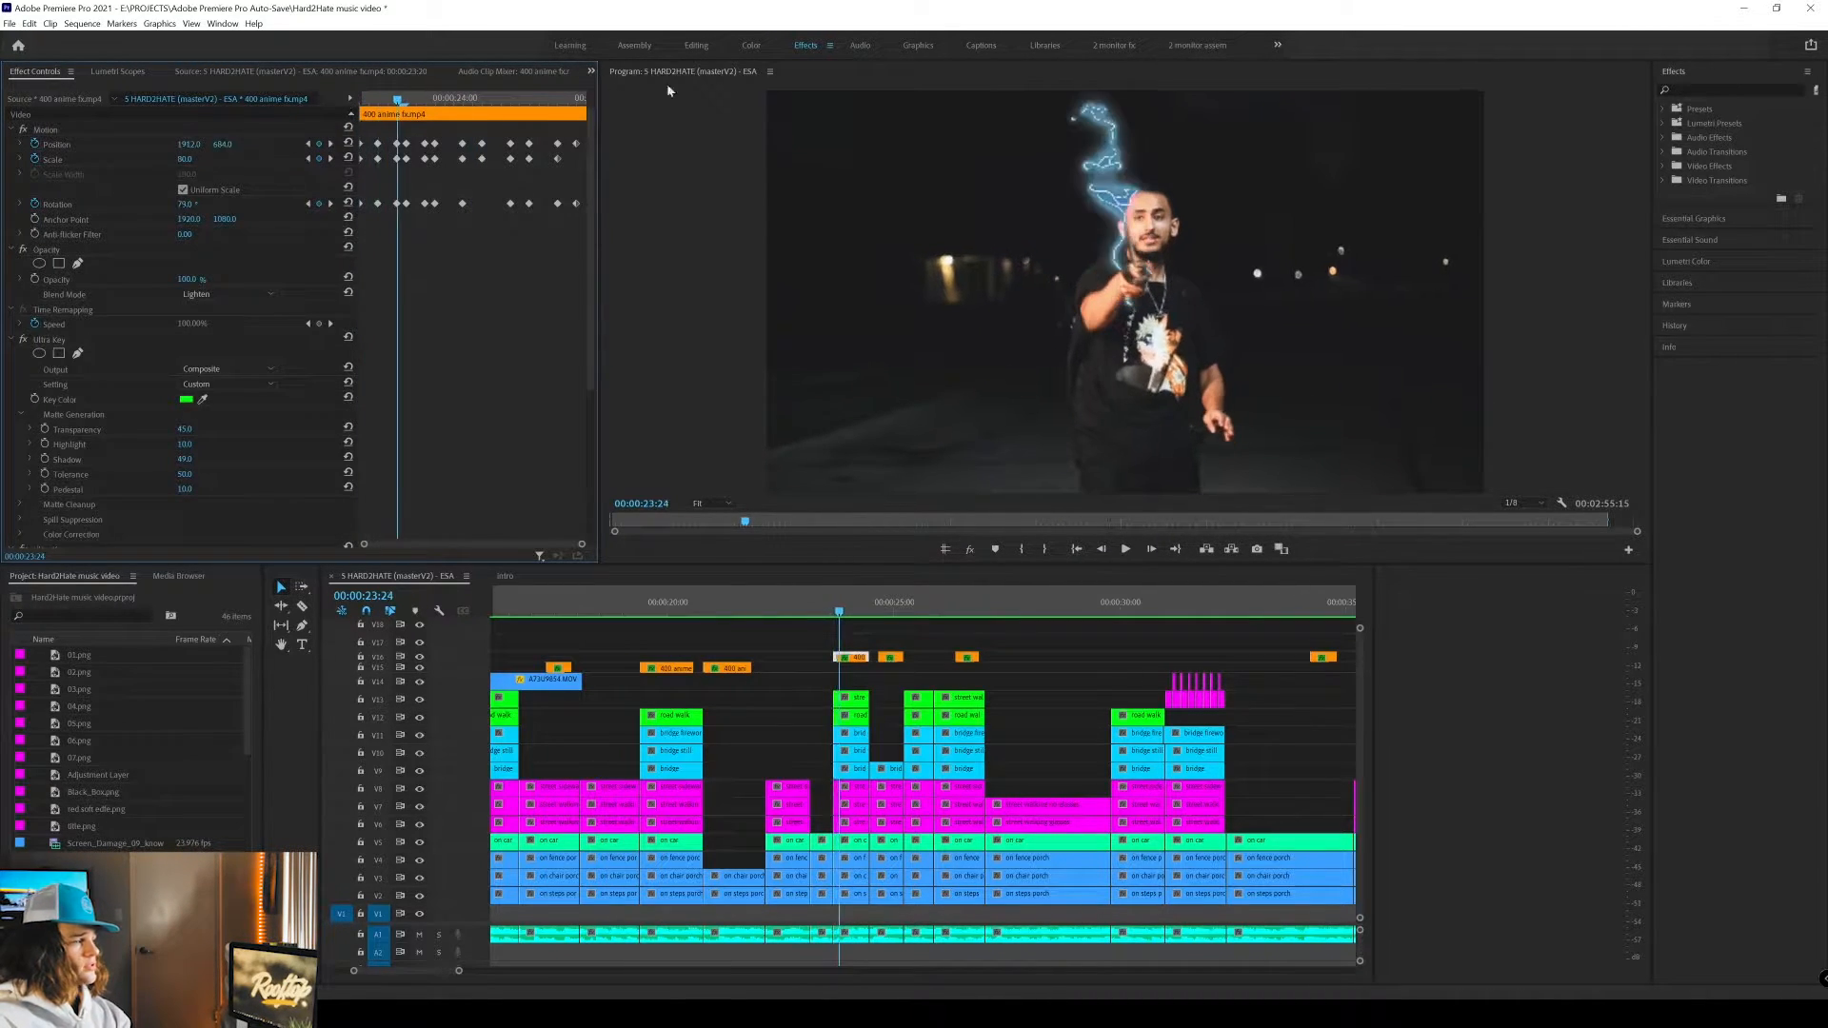
{"action": "key", "text": "Right"}
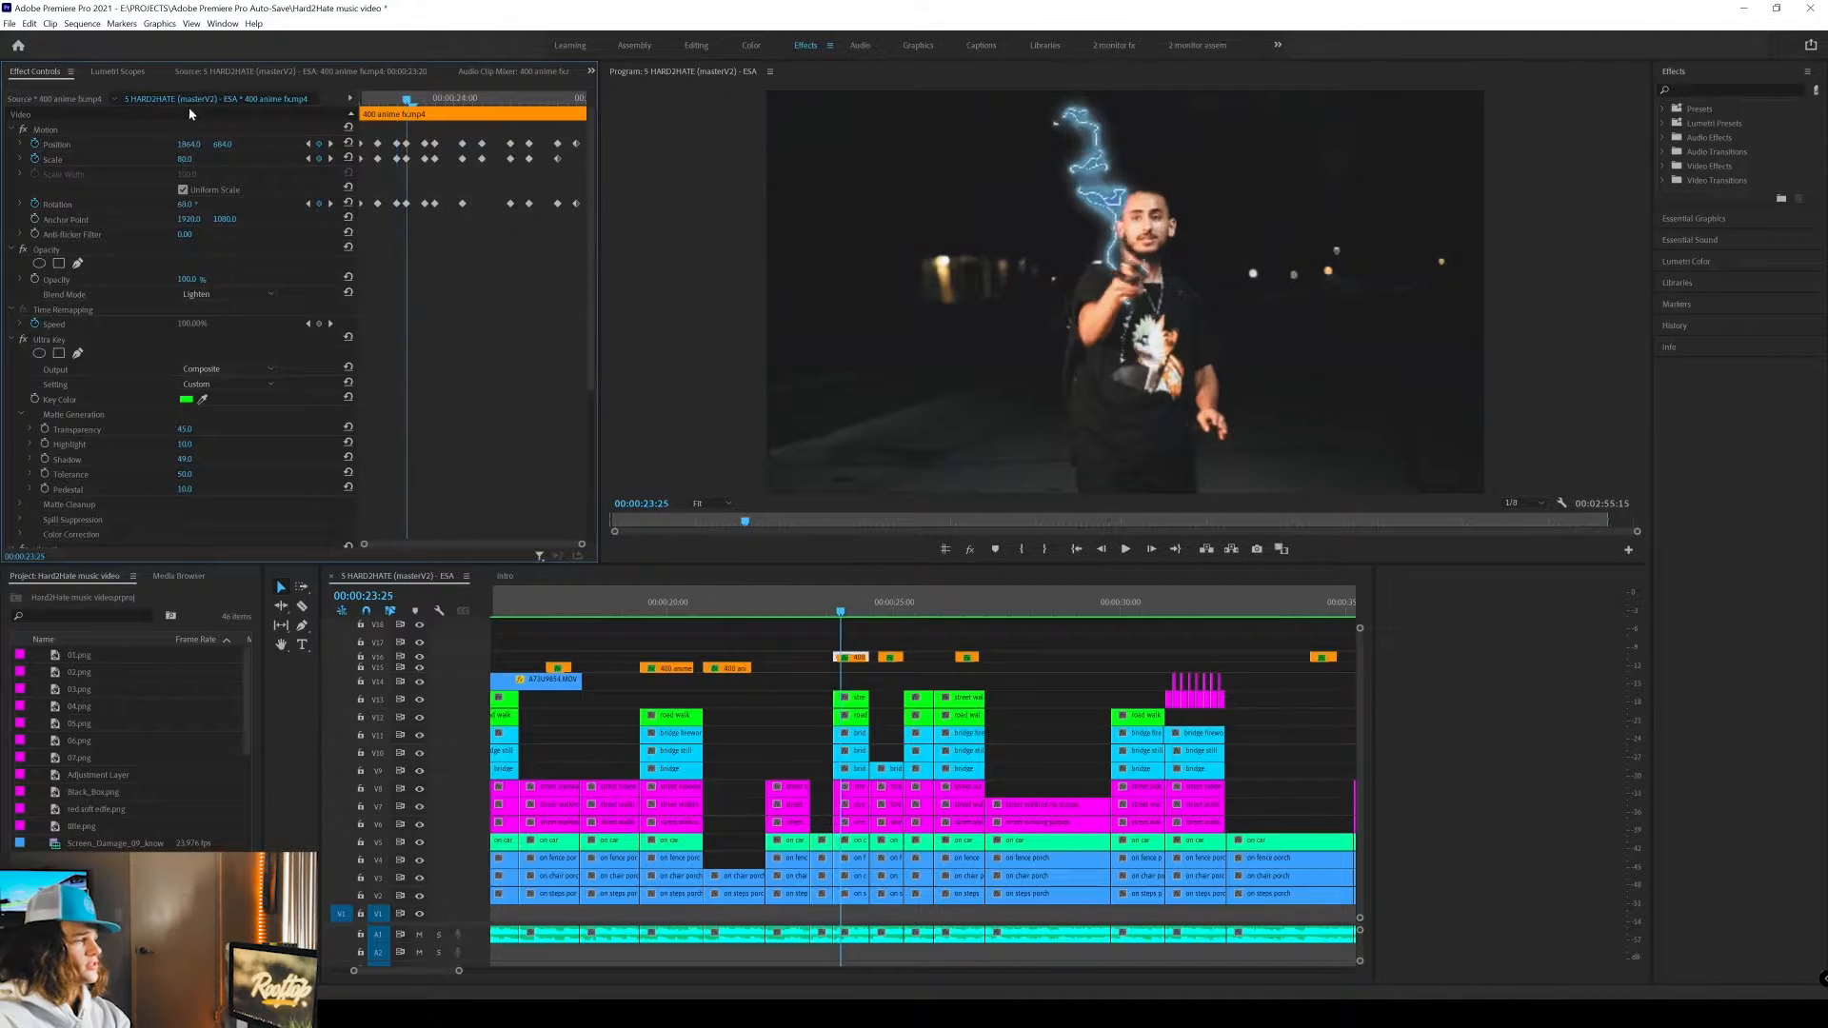
{"action": "key", "text": "Right"}
{"action": "key", "text": "Right"}
{"action": "key", "text": "Right"}
{"action": "key", "text": "Right"}
{"action": "key", "text": "Right"}
{"action": "key", "text": "Right"}
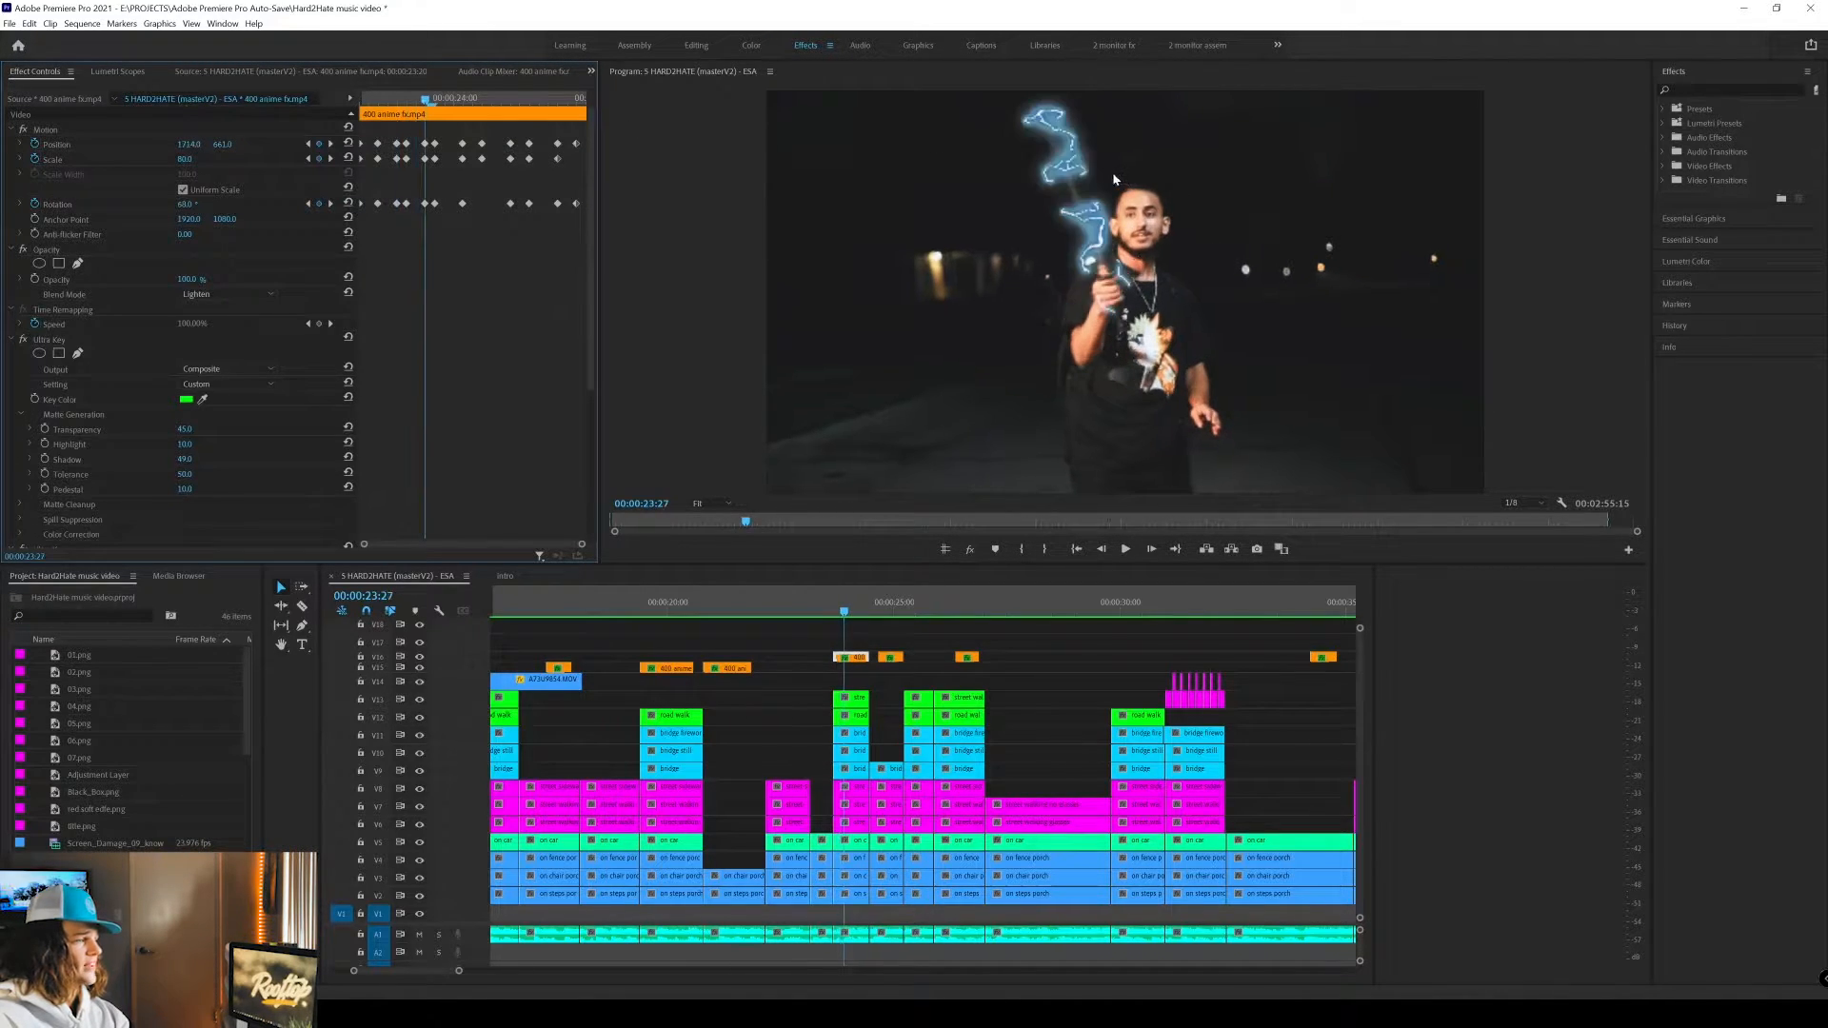
{"action": "key", "text": "Right"}
{"action": "key", "text": "Right"}
{"action": "key", "text": "Right"}
{"action": "key", "text": "Right"}
{"action": "key", "text": "Right"}
{"action": "key", "text": "Right"}
{"action": "key", "text": "Right"}
{"action": "key", "text": "Right"}
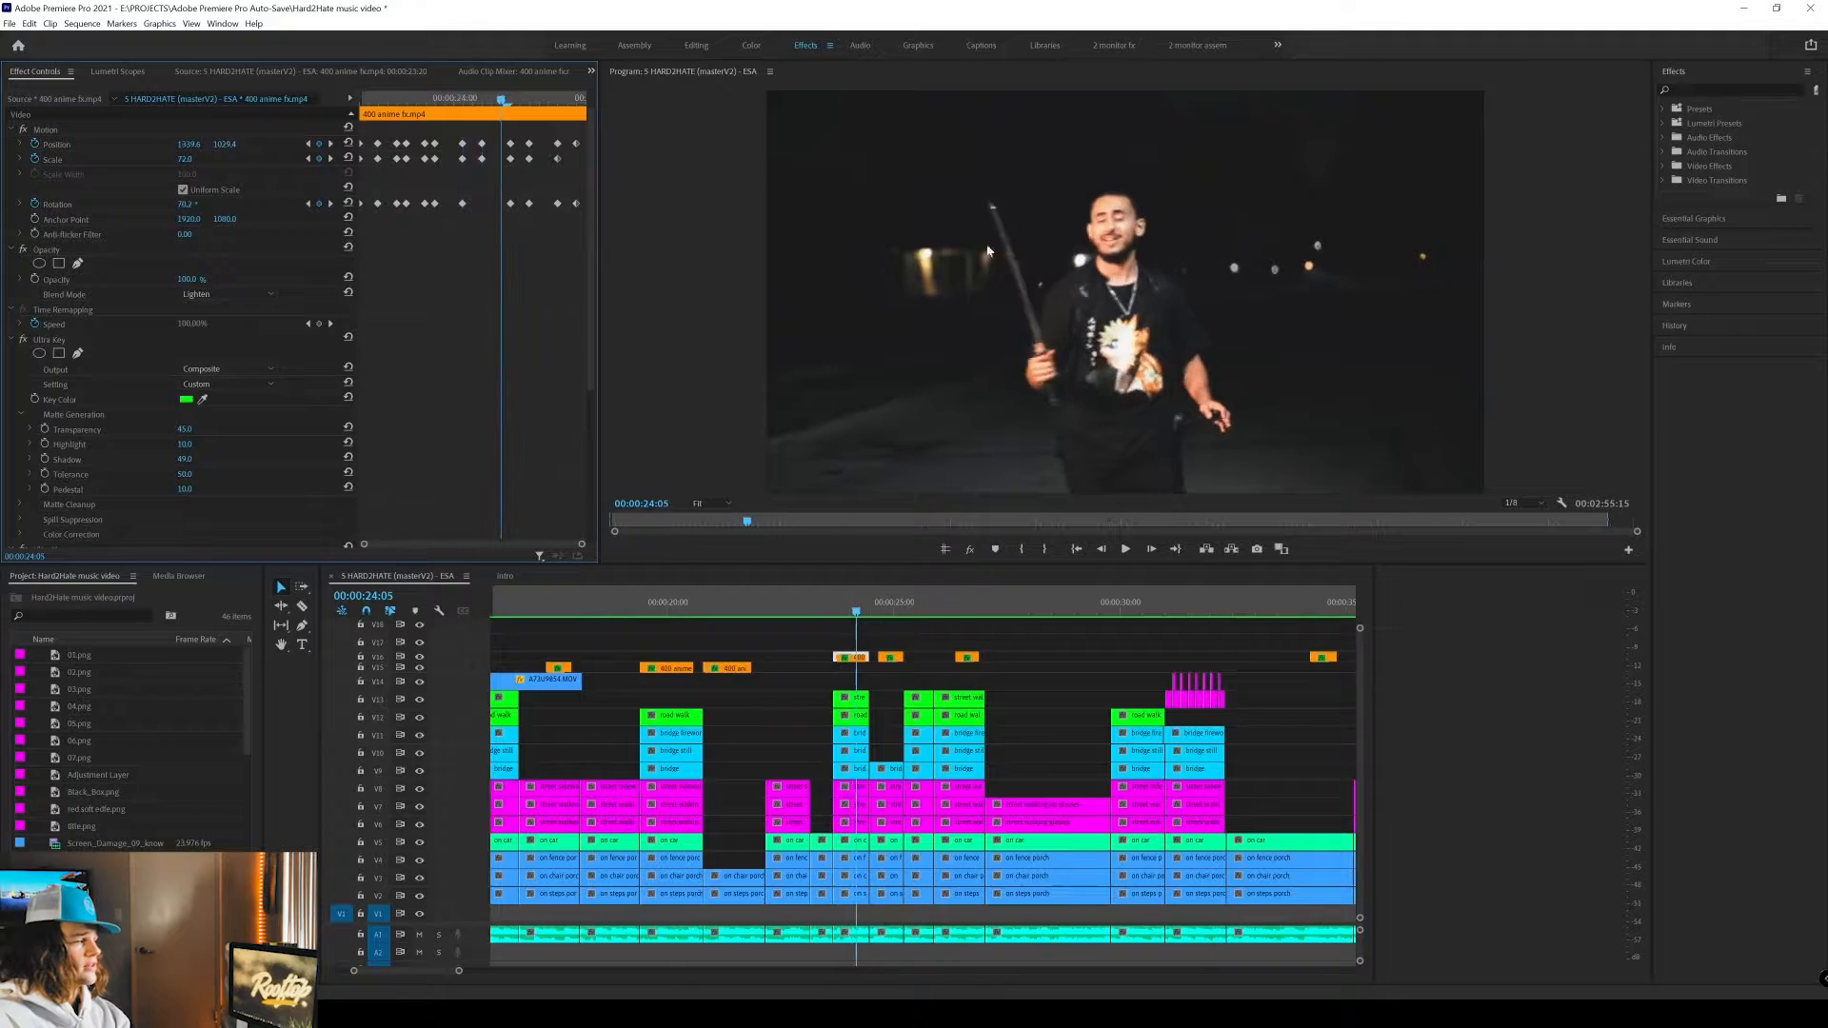
{"action": "key", "text": "Right"}
{"action": "key", "text": "Right"}
{"action": "key", "text": "Right"}
{"action": "key", "text": "Right"}
{"action": "key", "text": "Right"}
{"action": "key", "text": "Right"}
{"action": "key", "text": "Right"}
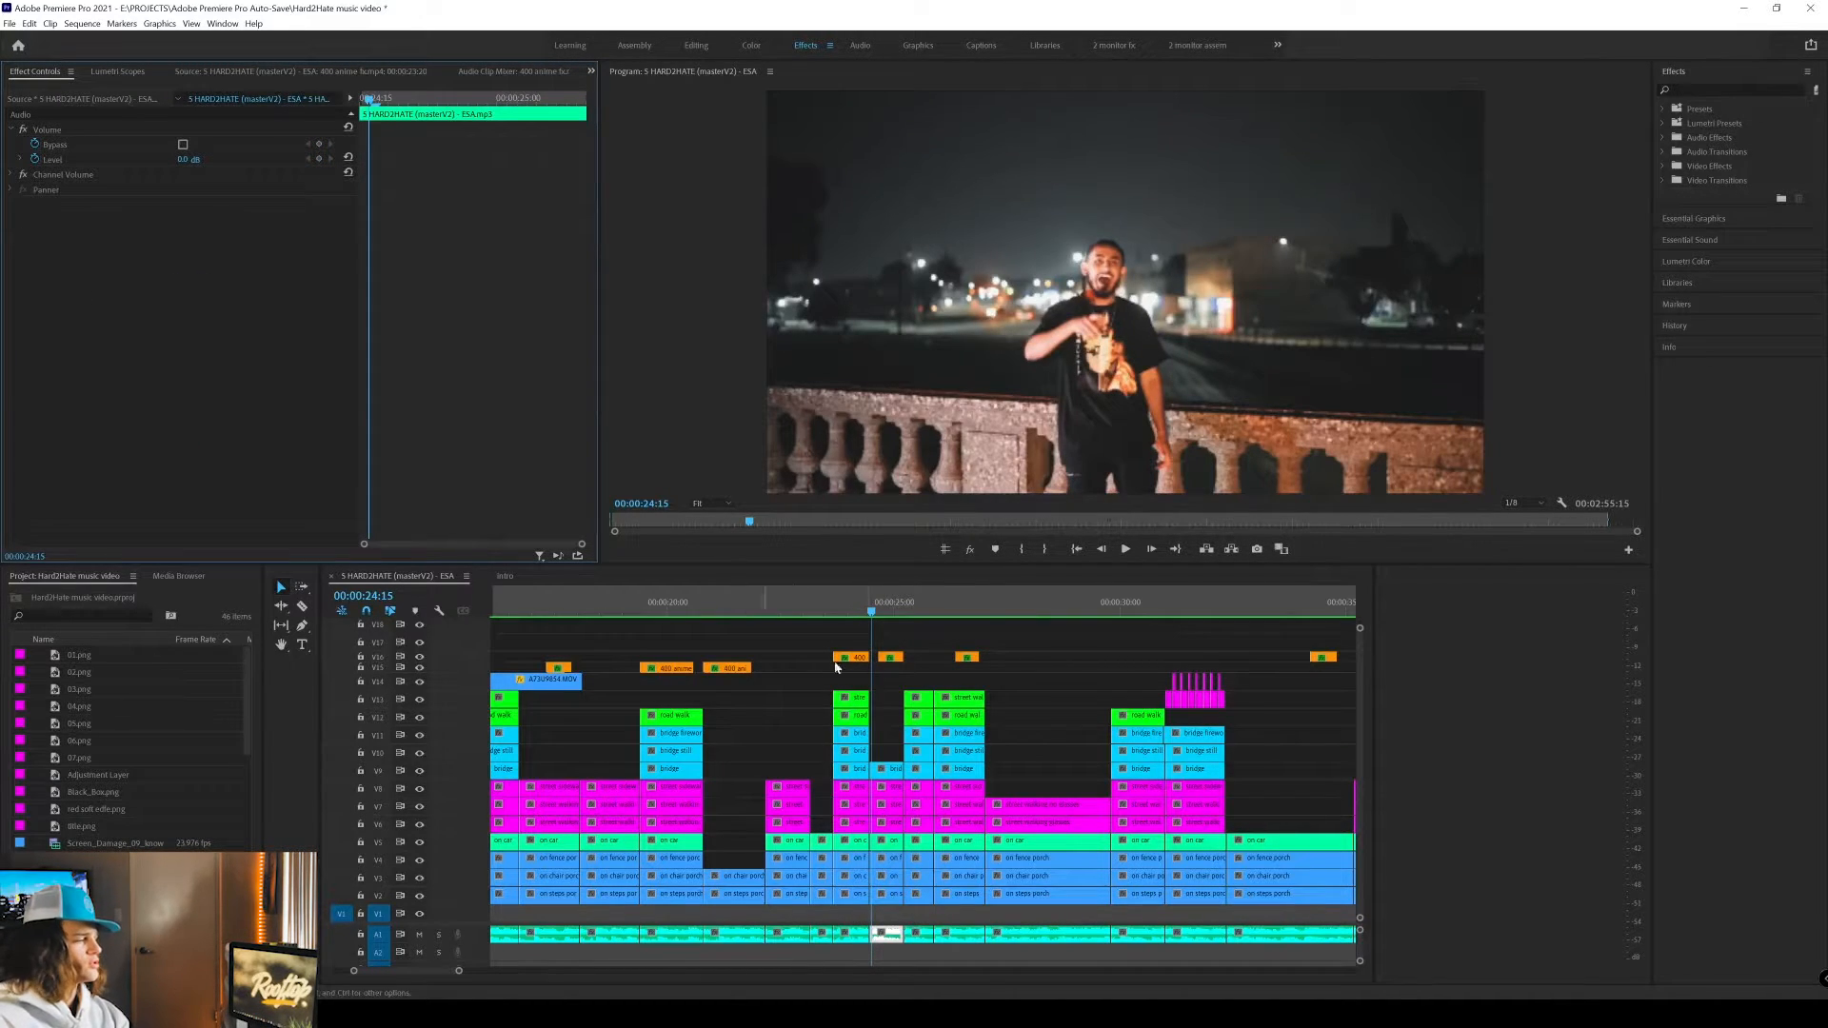
Review the anime hand effect on the following bridge shot and scrub onward through the next effect.
{"action": "scroll", "coordinate": [840, 607], "scroll_direction": "right", "scroll_amount": 2}
{"action": "key", "text": "space"}
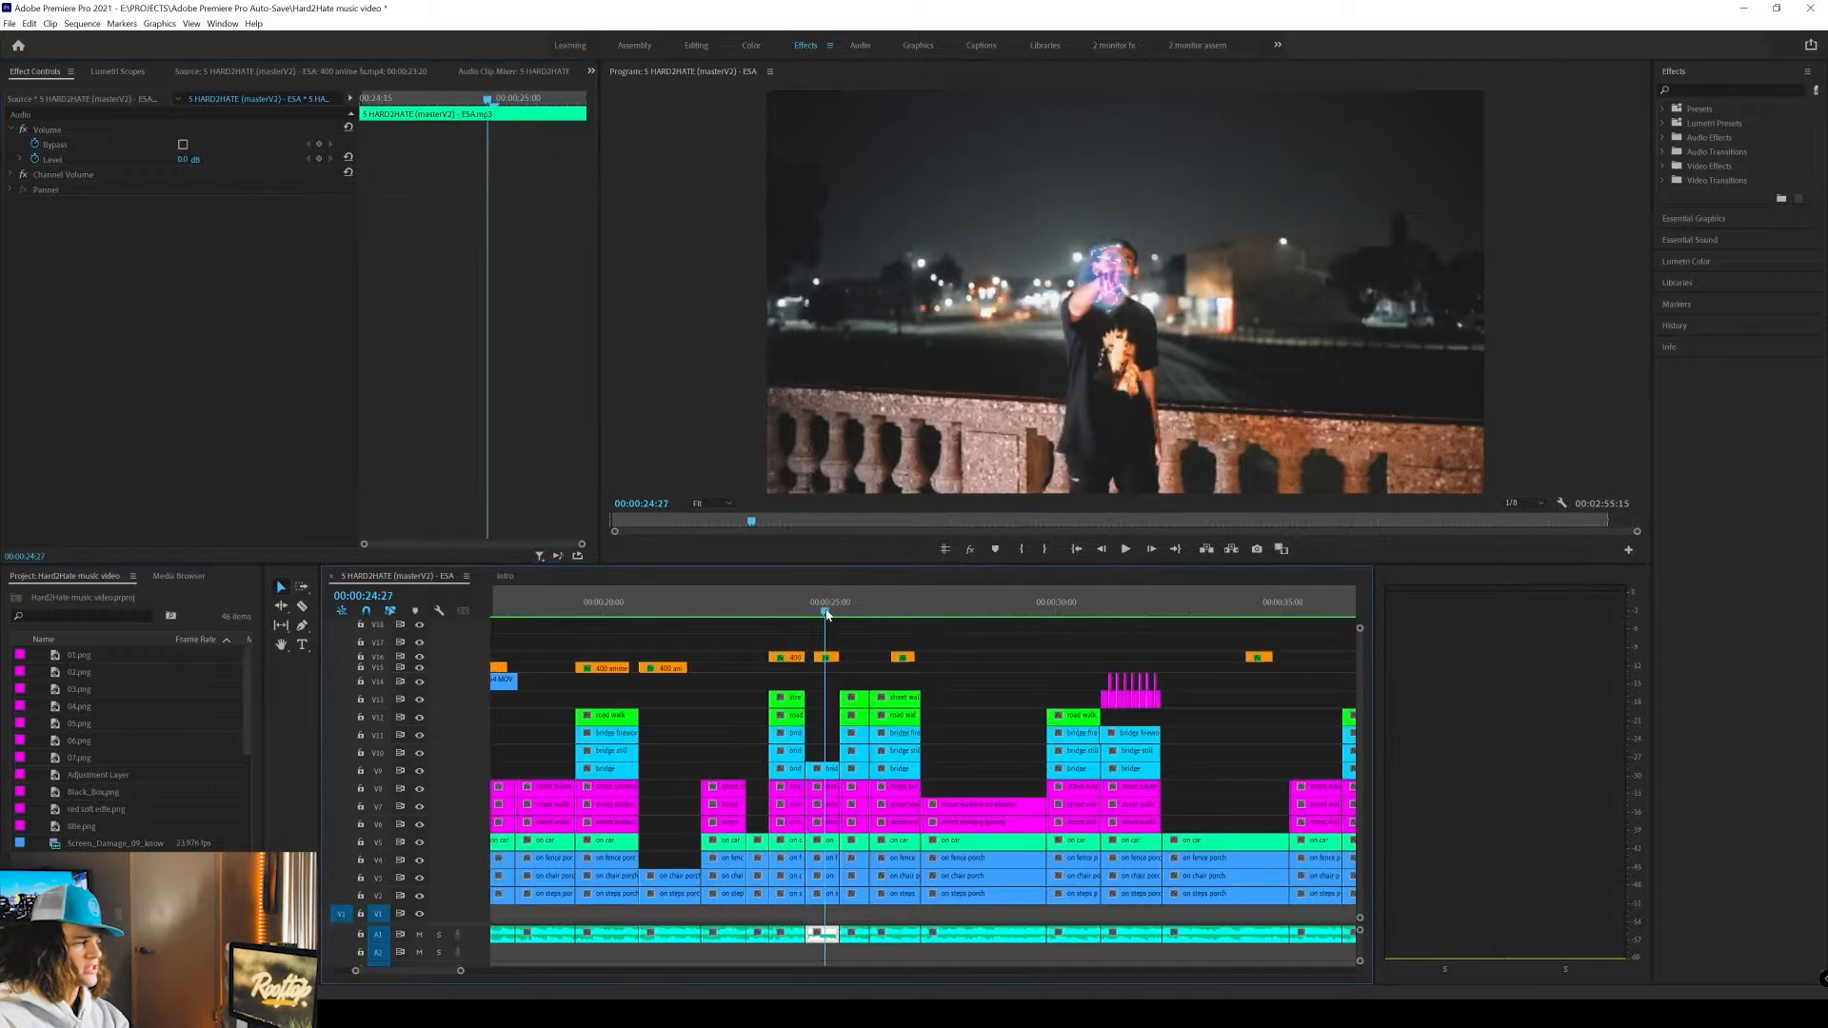
{"action": "left_click_drag", "start_coordinate": [903, 621], "coordinate": [898, 621]}
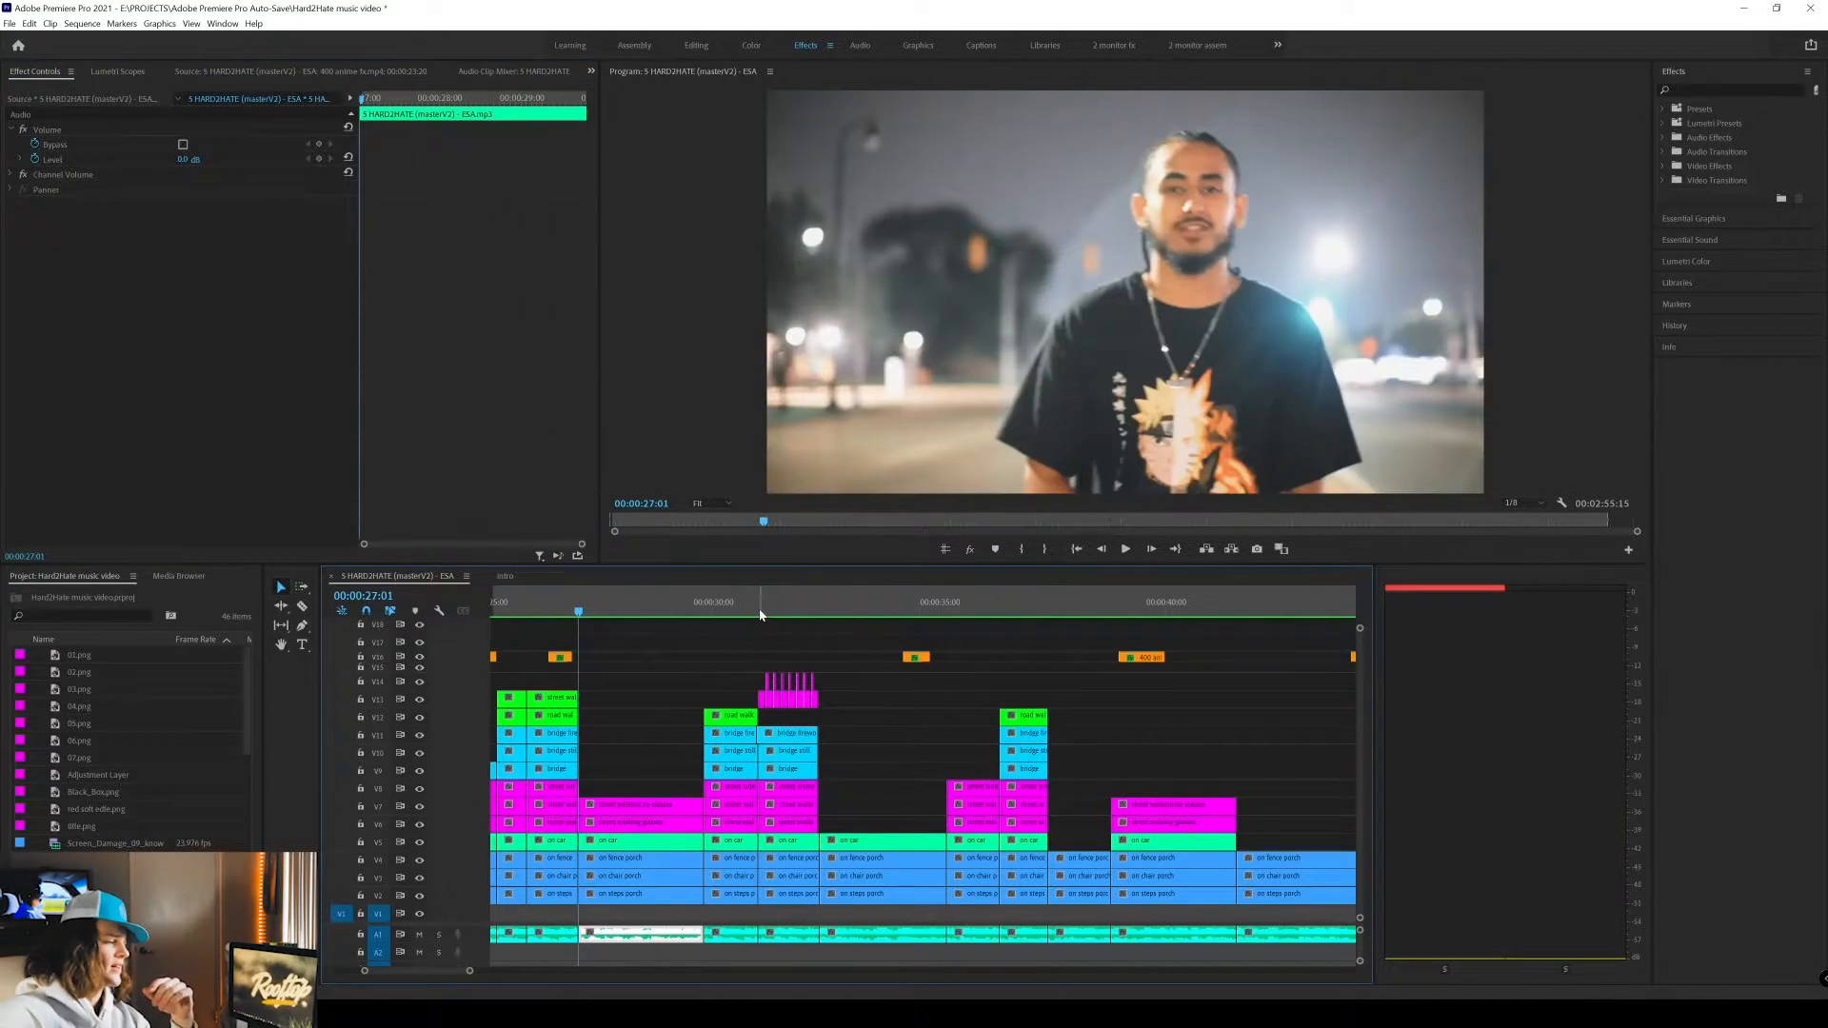
Play the hand-drawn cartoon section of the master sequence around 00:00:31:00.
{"action": "left_click", "coordinate": [760, 614]}
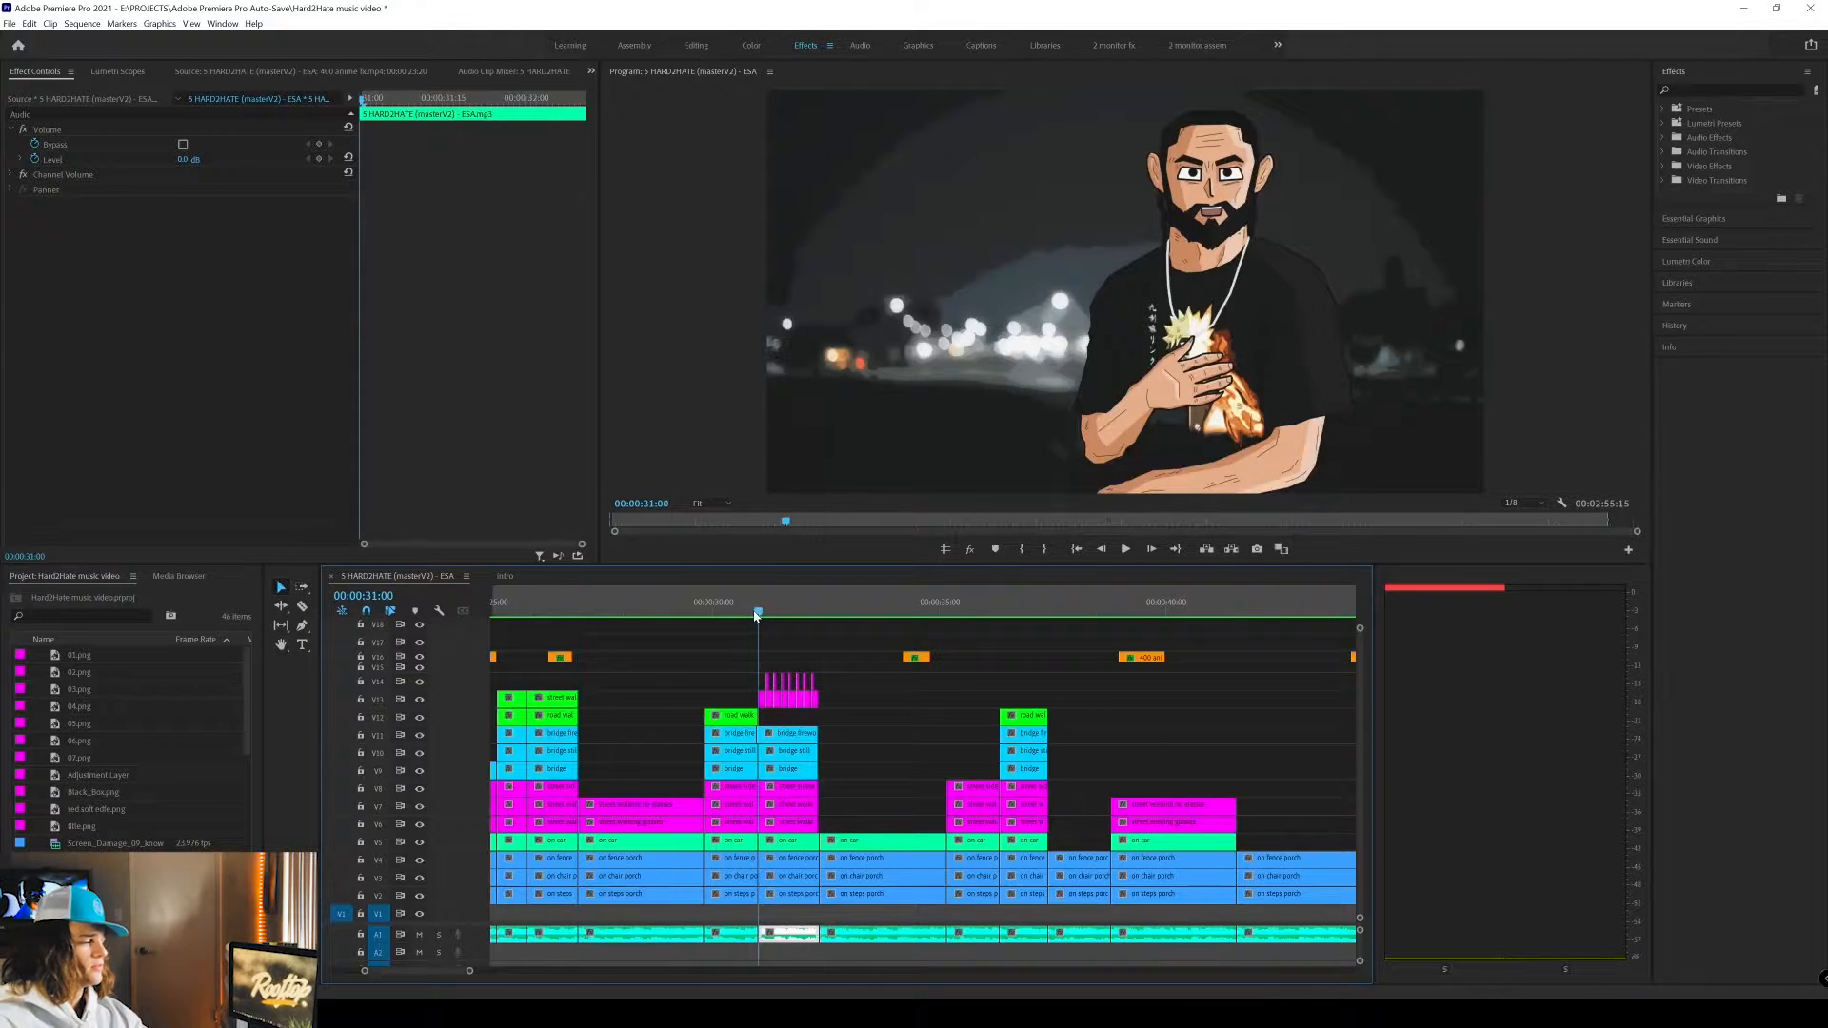
{"action": "key", "text": "space"}
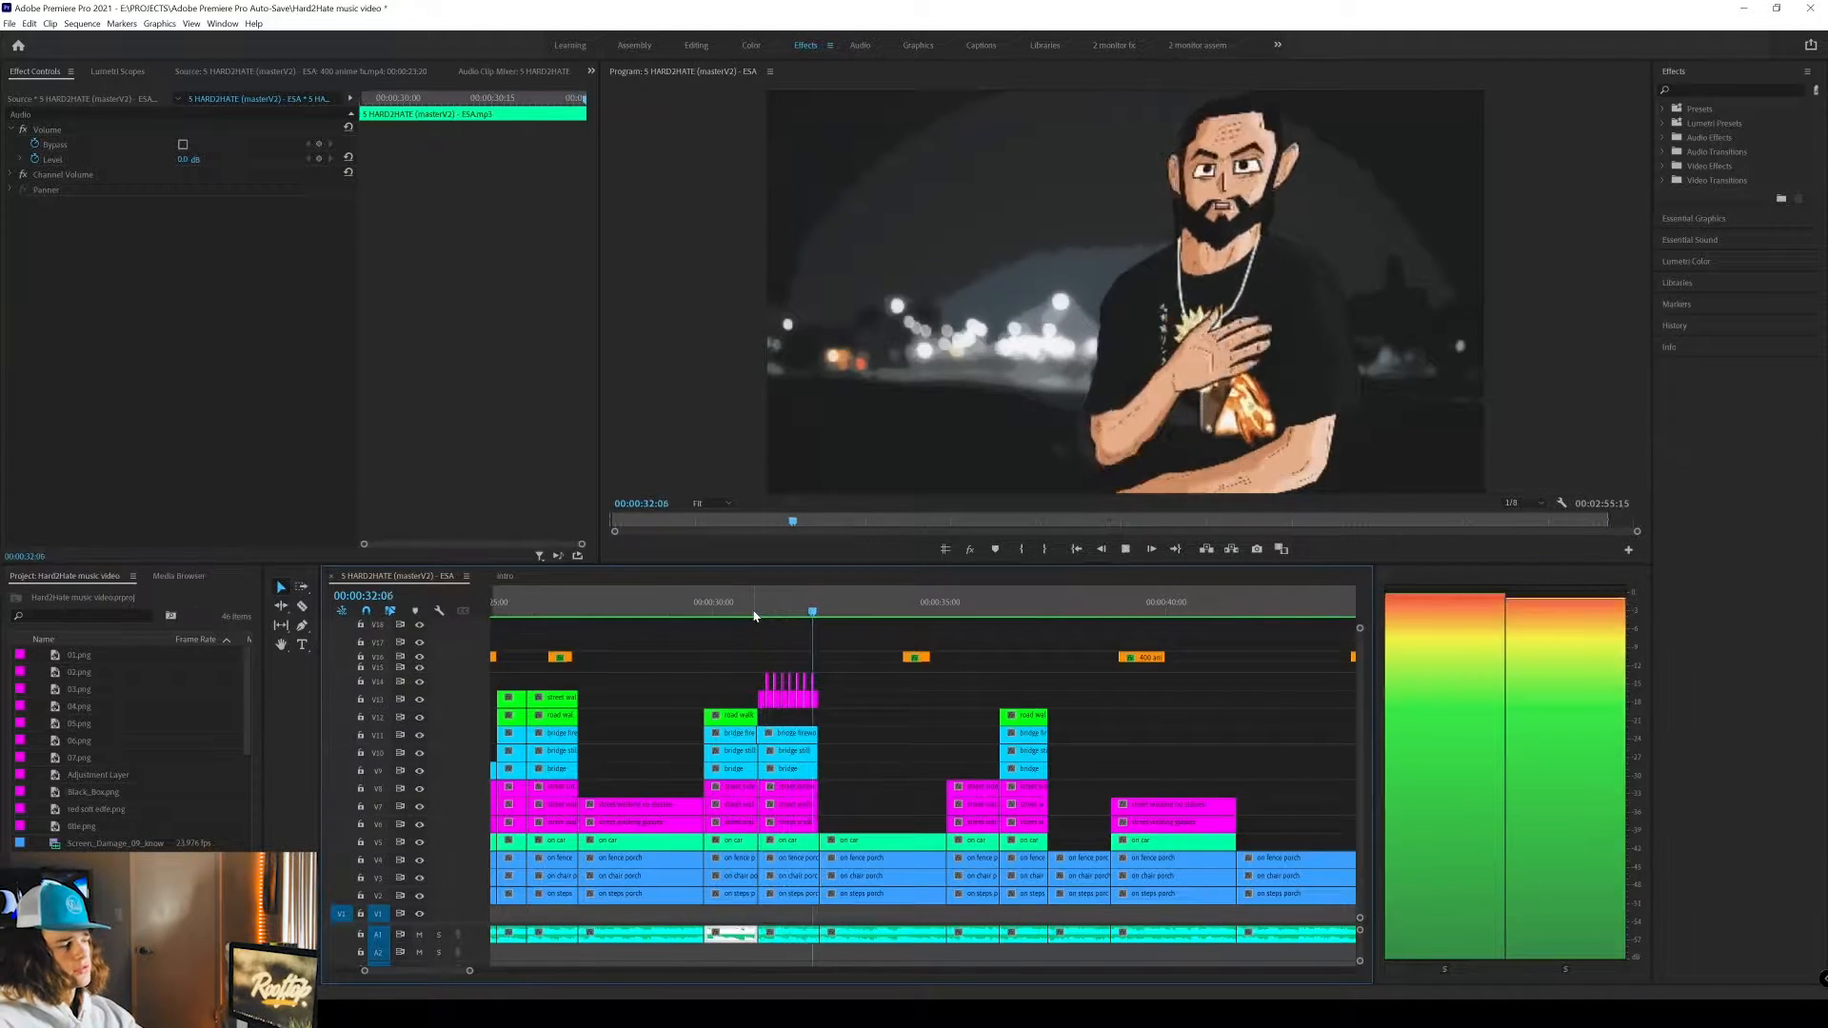
{"action": "left_click", "coordinate": [755, 615]}
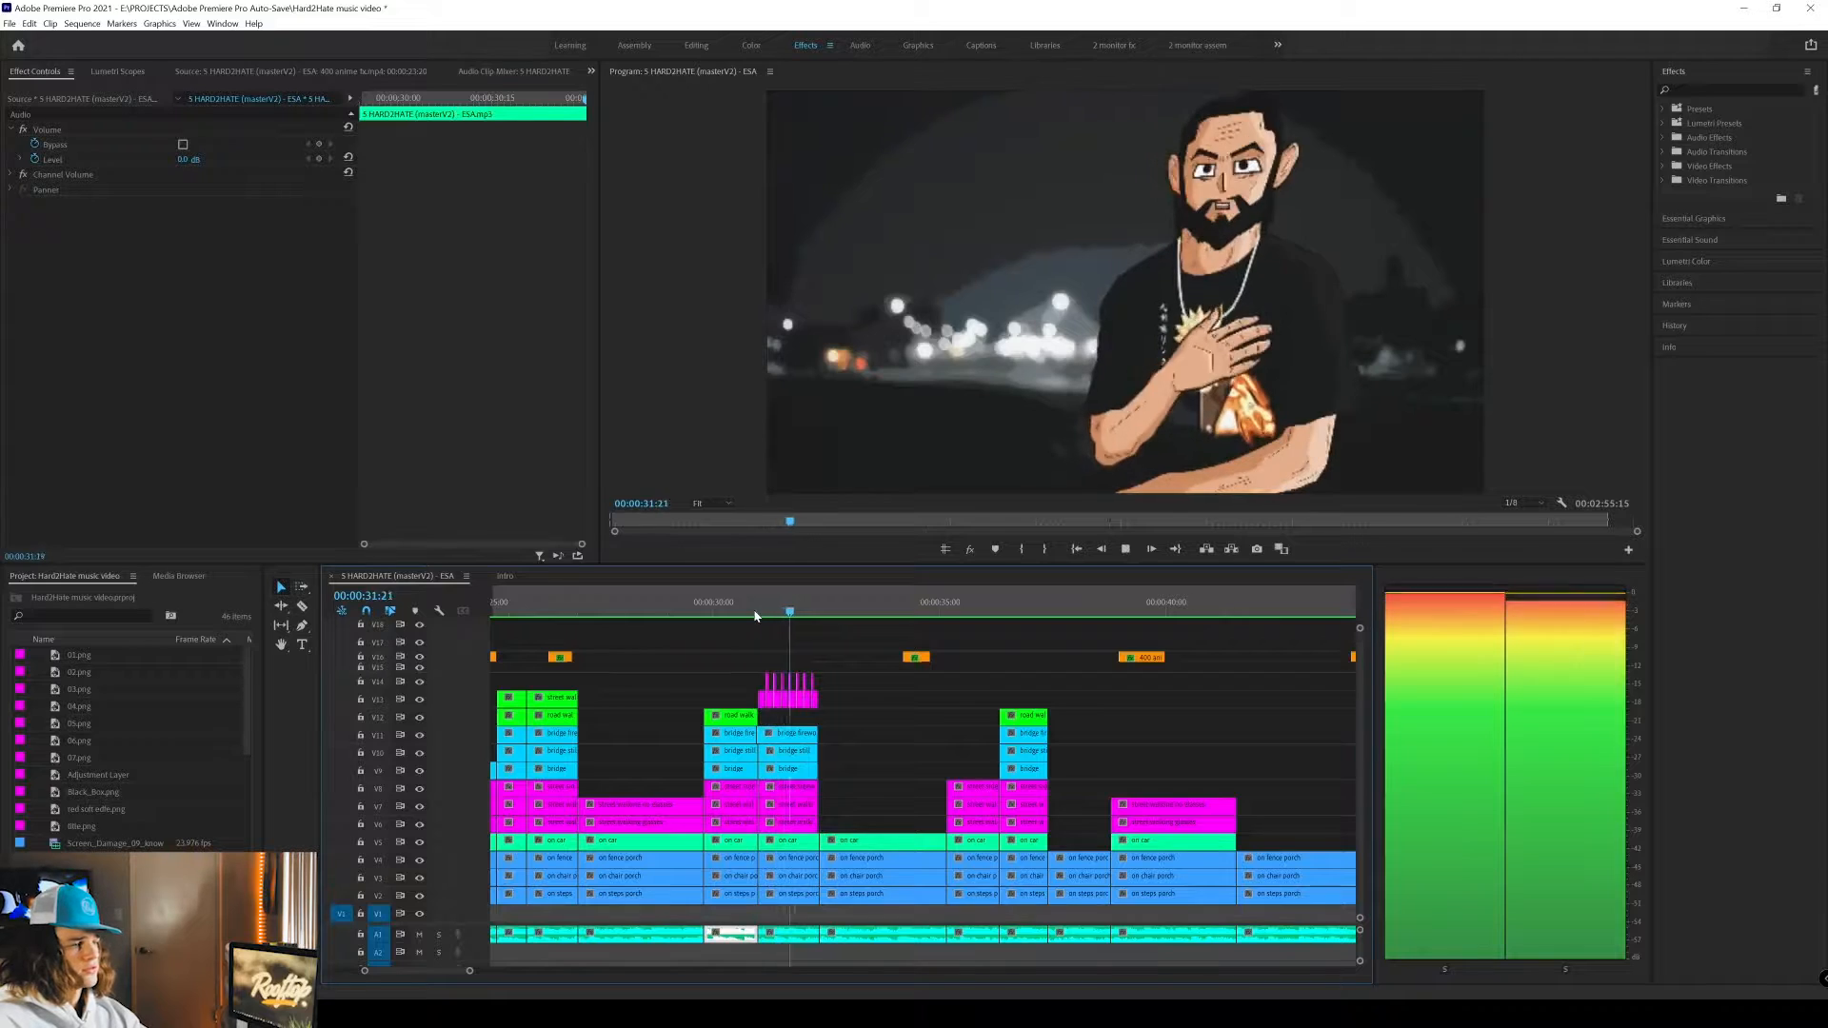
{"action": "key", "text": "space"}
Move the bridge fireworks clip above the cartoon frames and scrub through the original footage.
{"action": "left_click", "coordinate": [758, 614]}
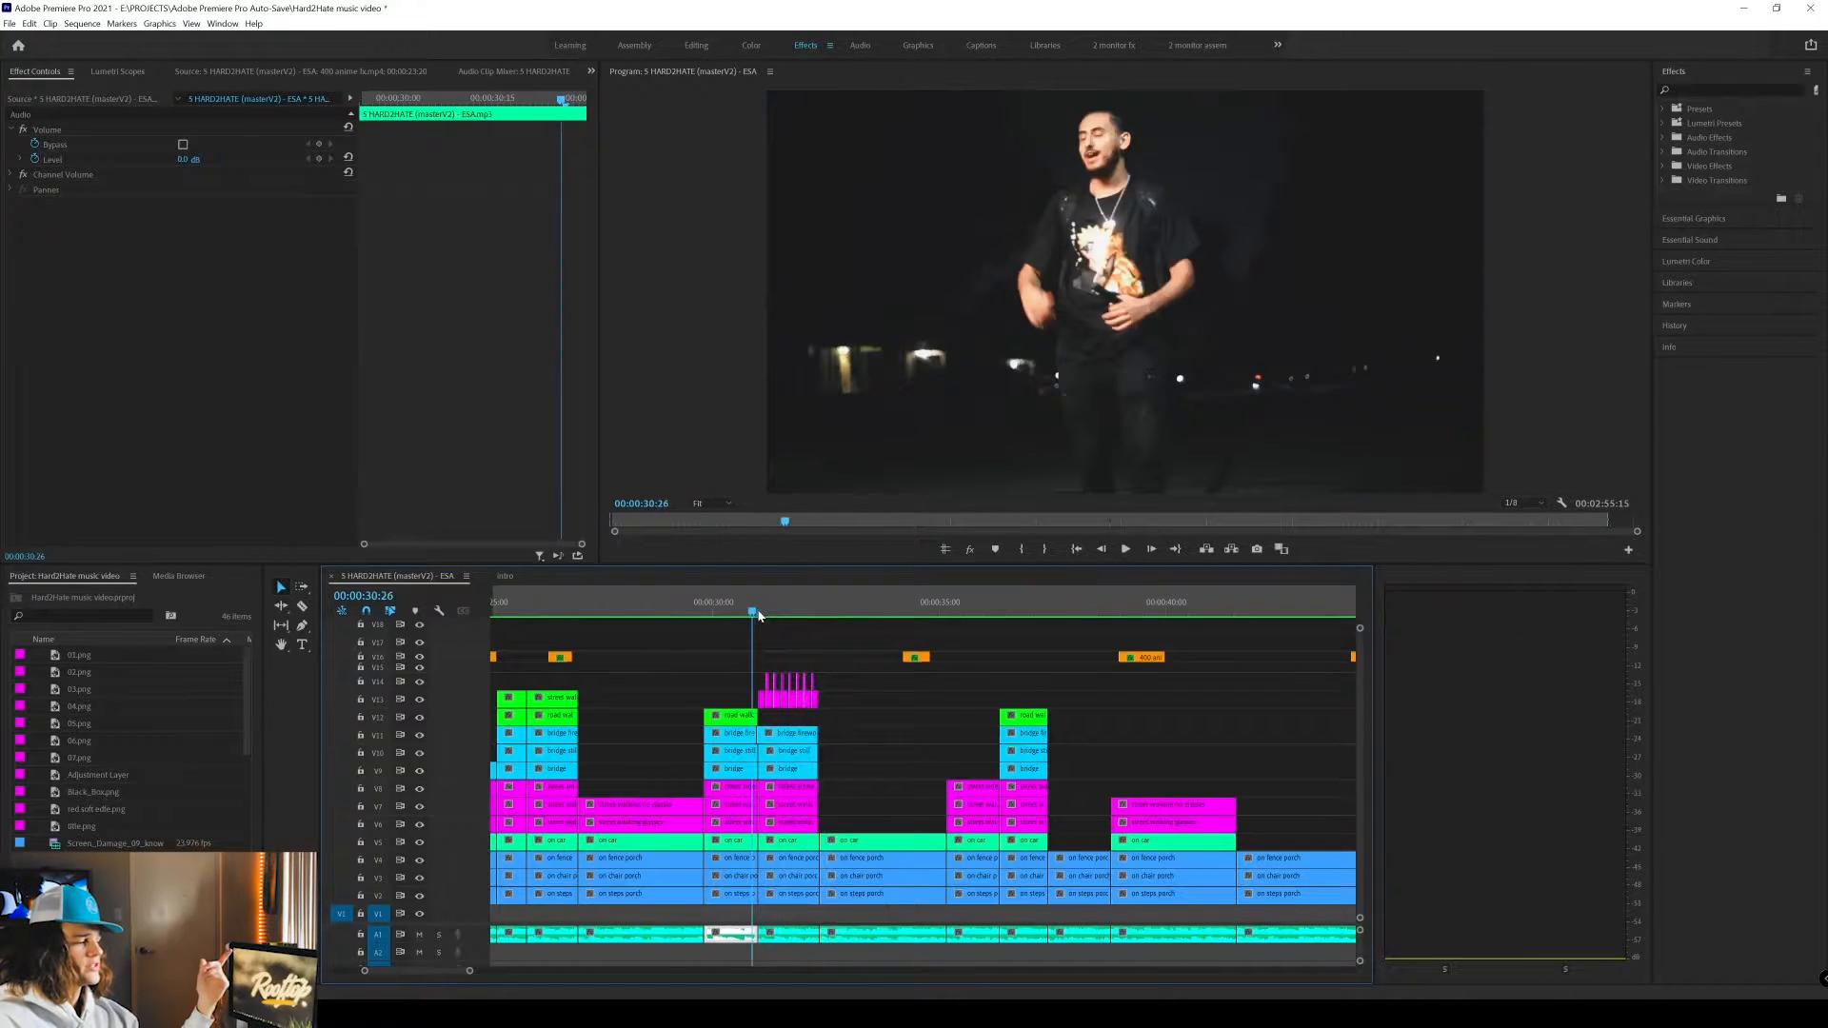
{"action": "left_click", "coordinate": [759, 615]}
{"action": "left_click", "coordinate": [744, 719]}
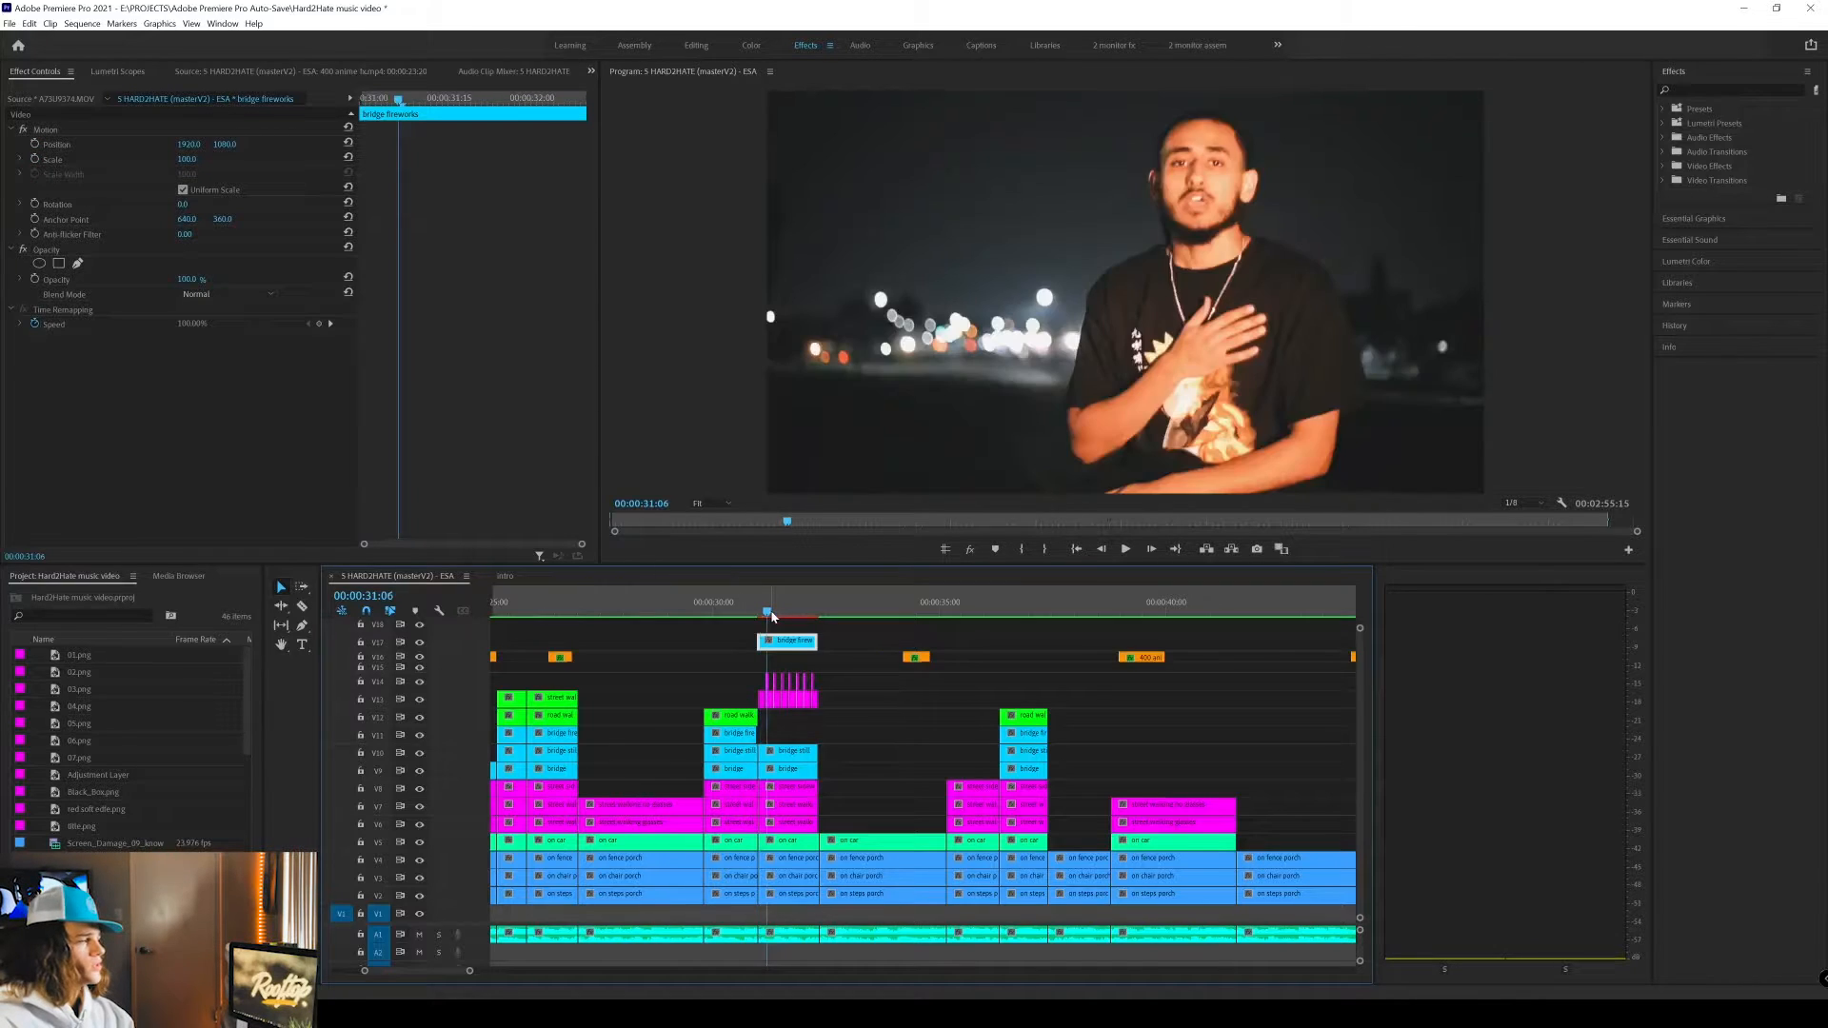
{"action": "left_click_drag", "start_coordinate": [768, 614], "coordinate": [797, 614]}
{"action": "left_click", "coordinate": [755, 612]}
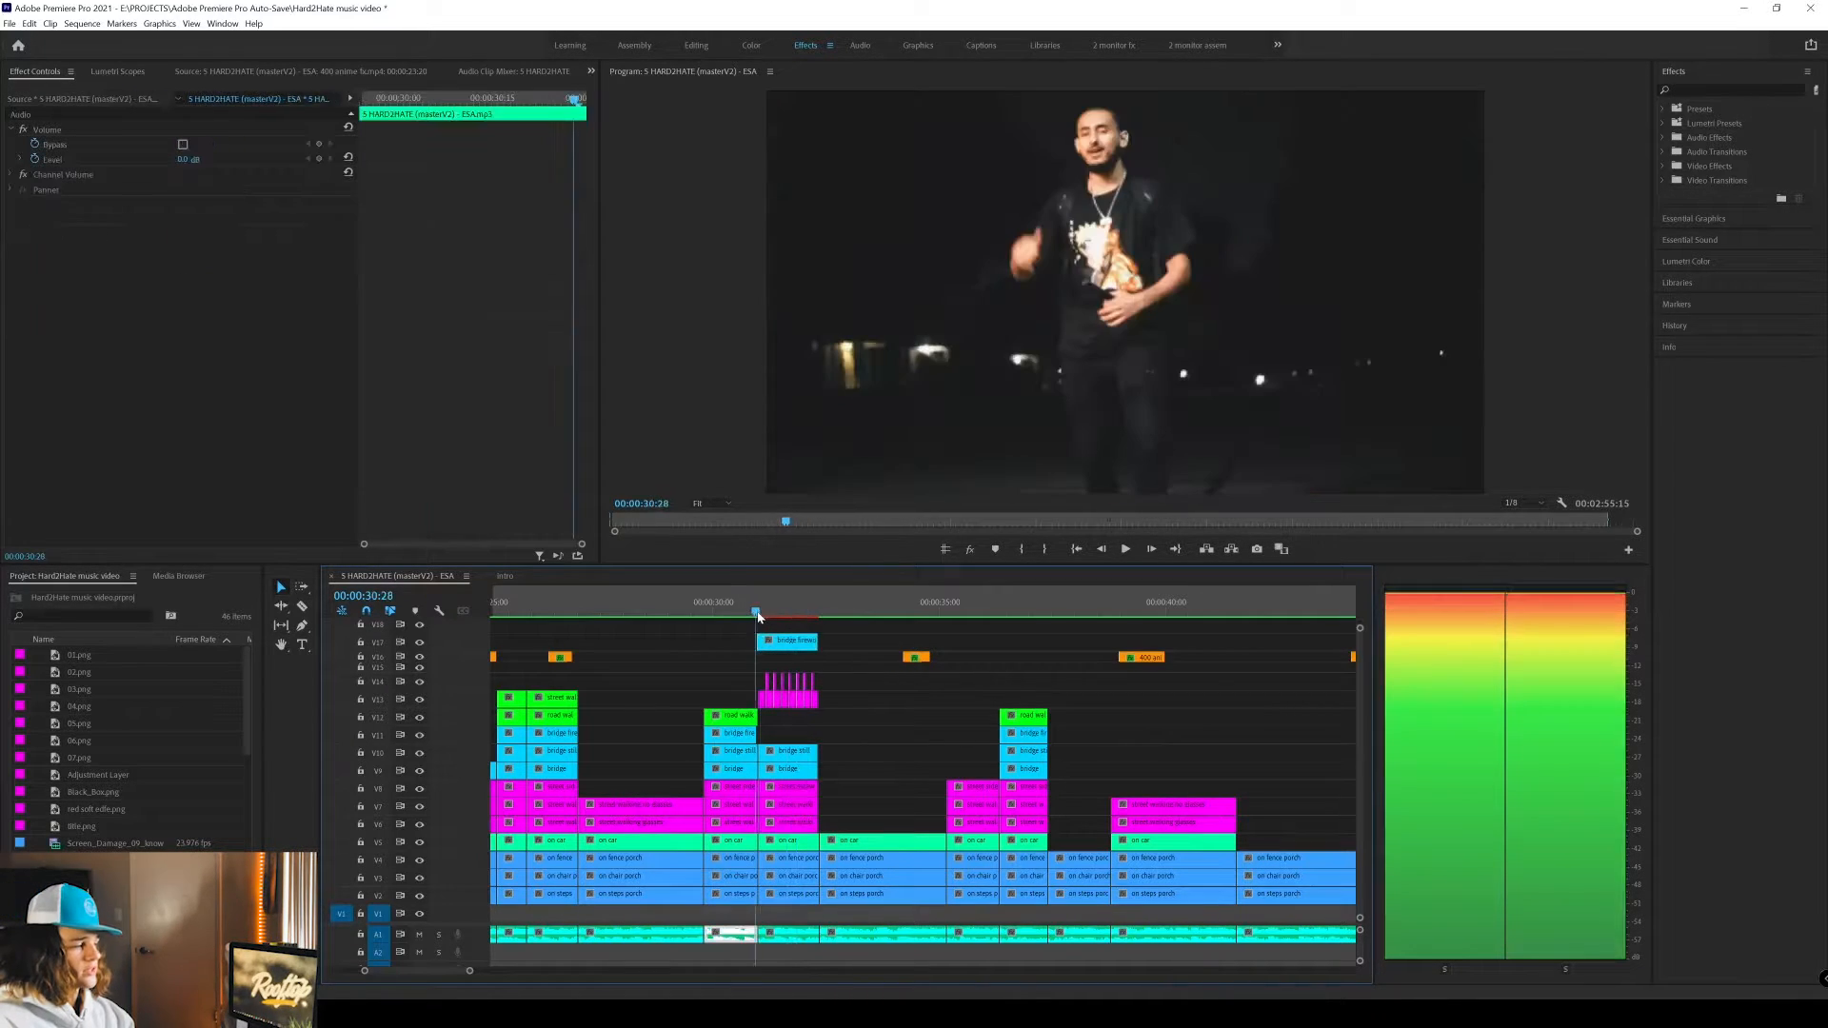
Select the bridge fireworks clip at its first frame, 00:00:30:29, and view the Export Frame settings without exporting.
{"action": "key", "text": "Right"}
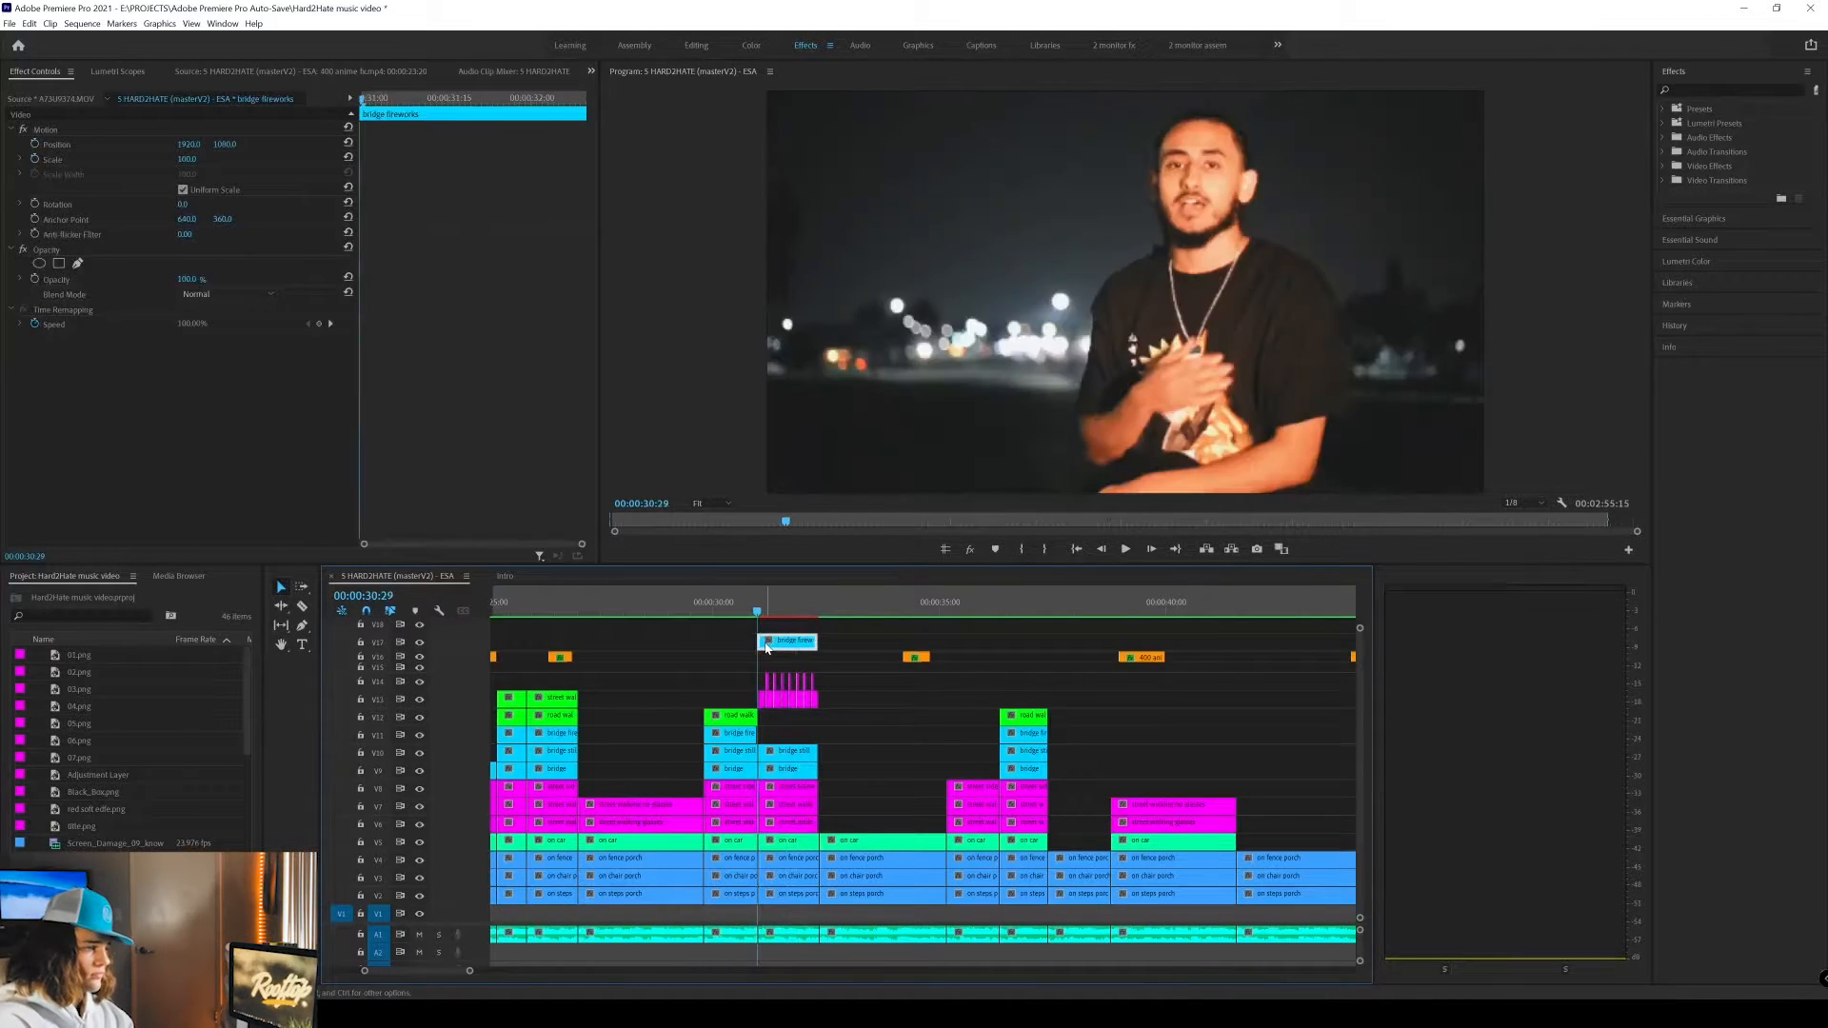
{"action": "key", "text": "Left"}
{"action": "key", "text": "Right"}
{"action": "key", "text": "d"}
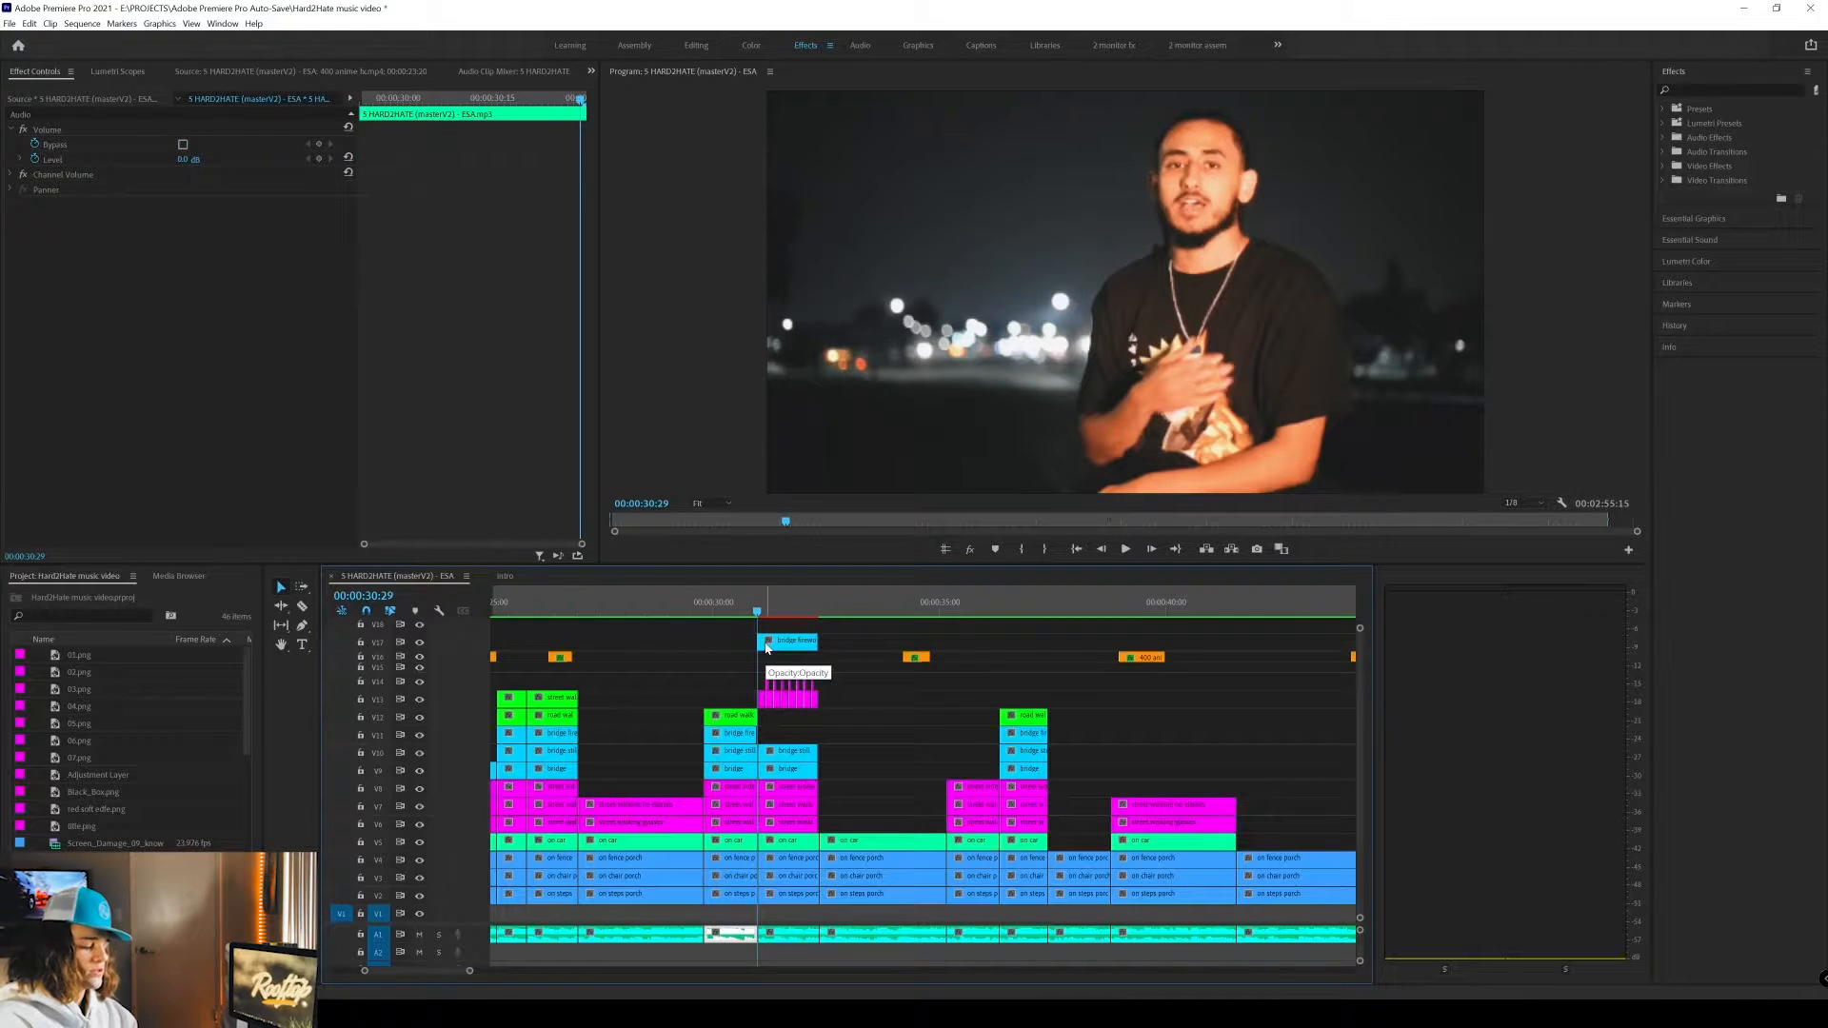
{"action": "left_click", "coordinate": [768, 645]}
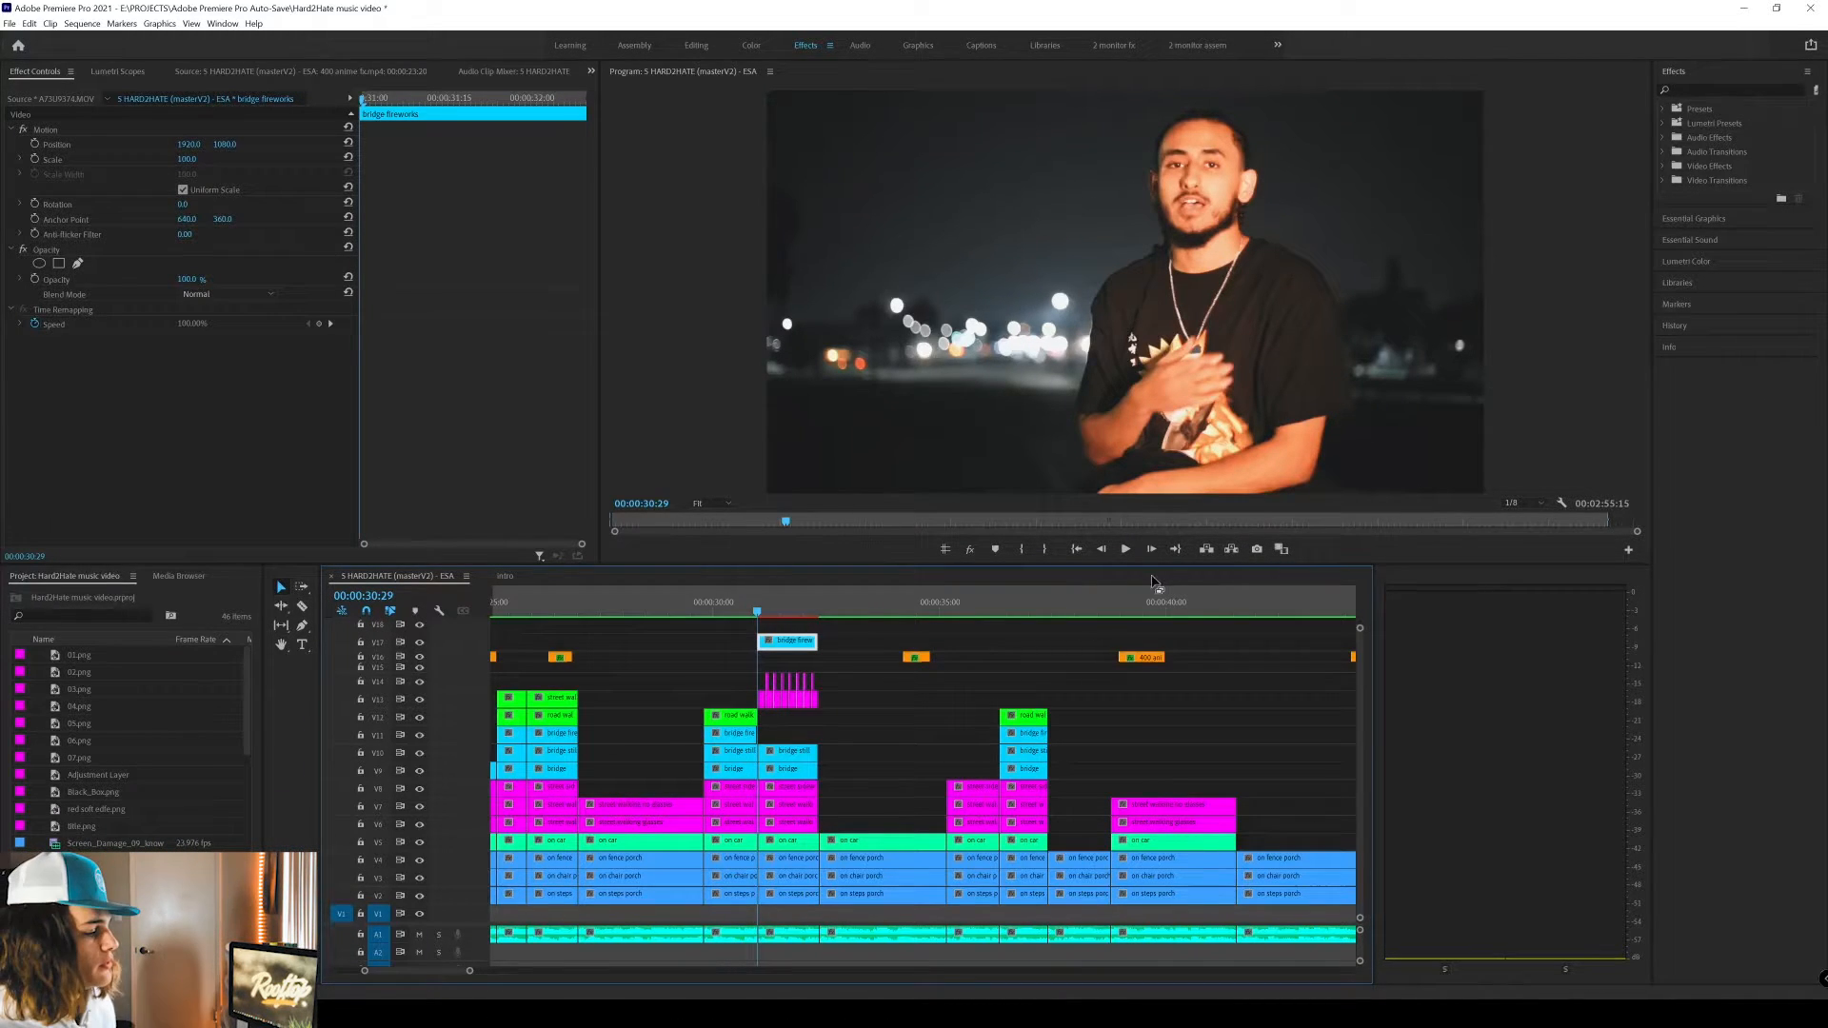
{"action": "left_click", "coordinate": [1257, 548]}
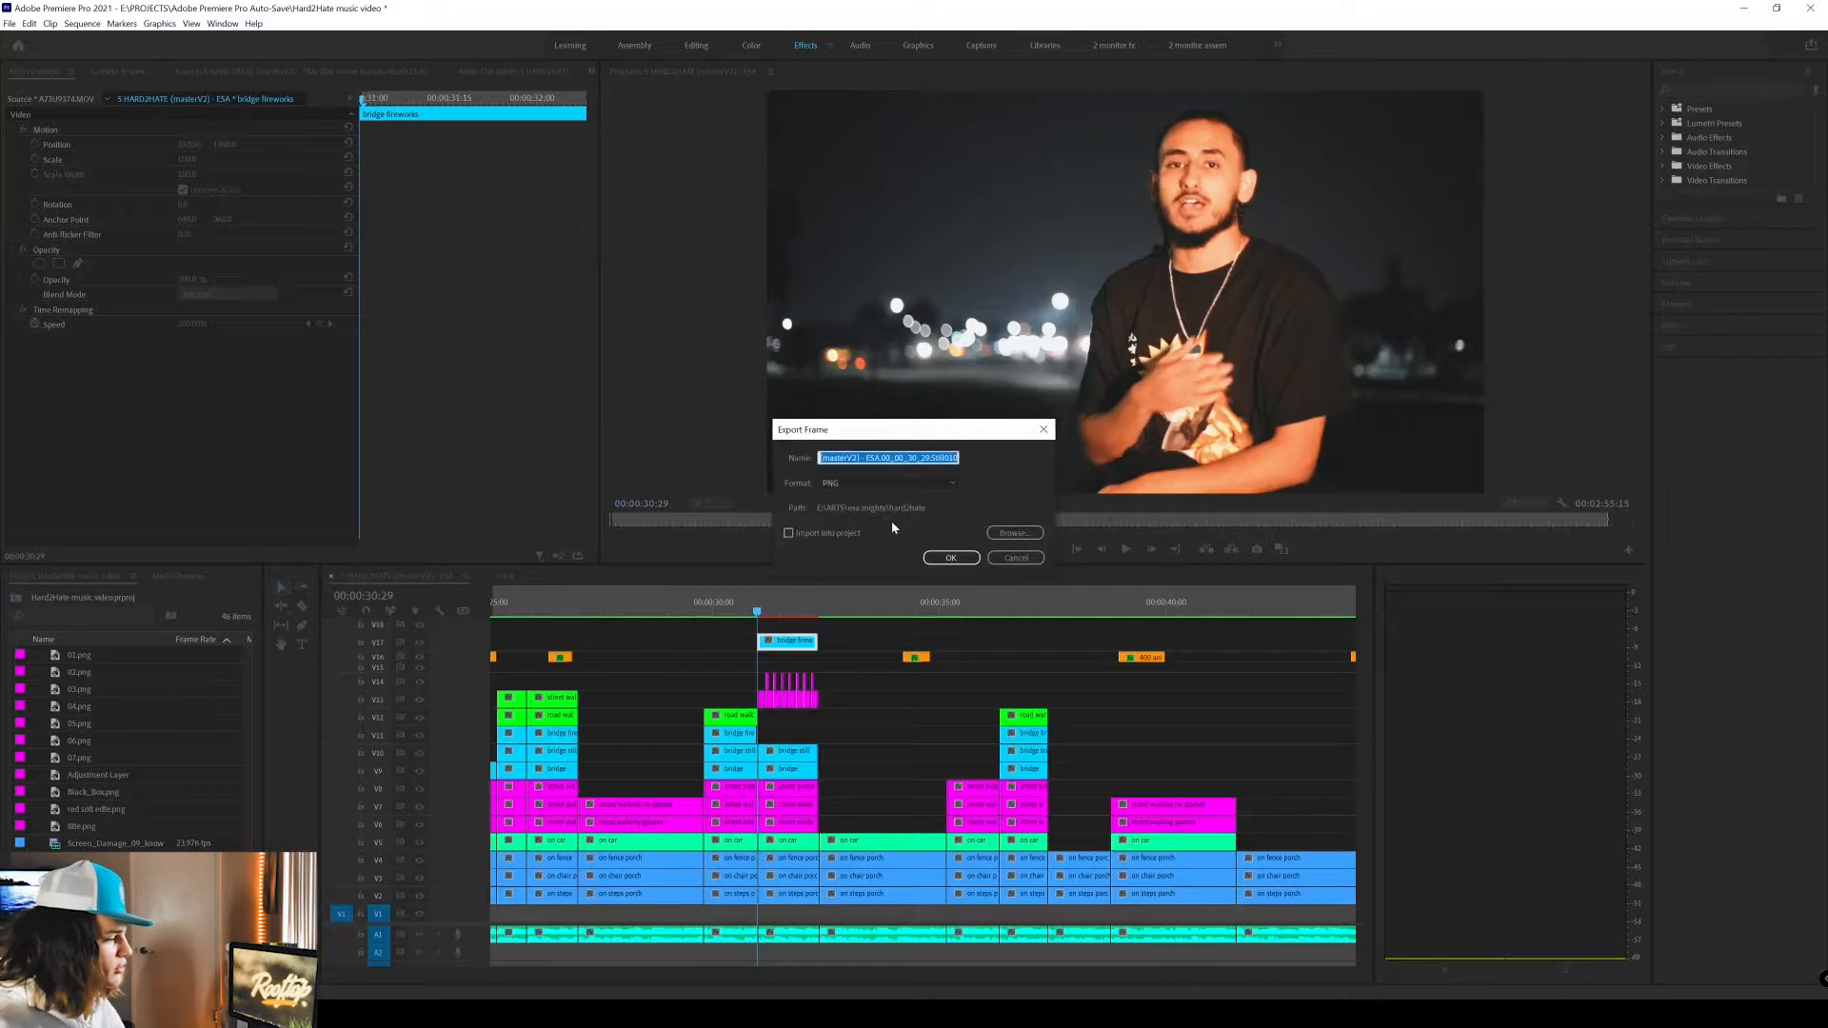
{"action": "left_click", "coordinate": [1013, 558]}
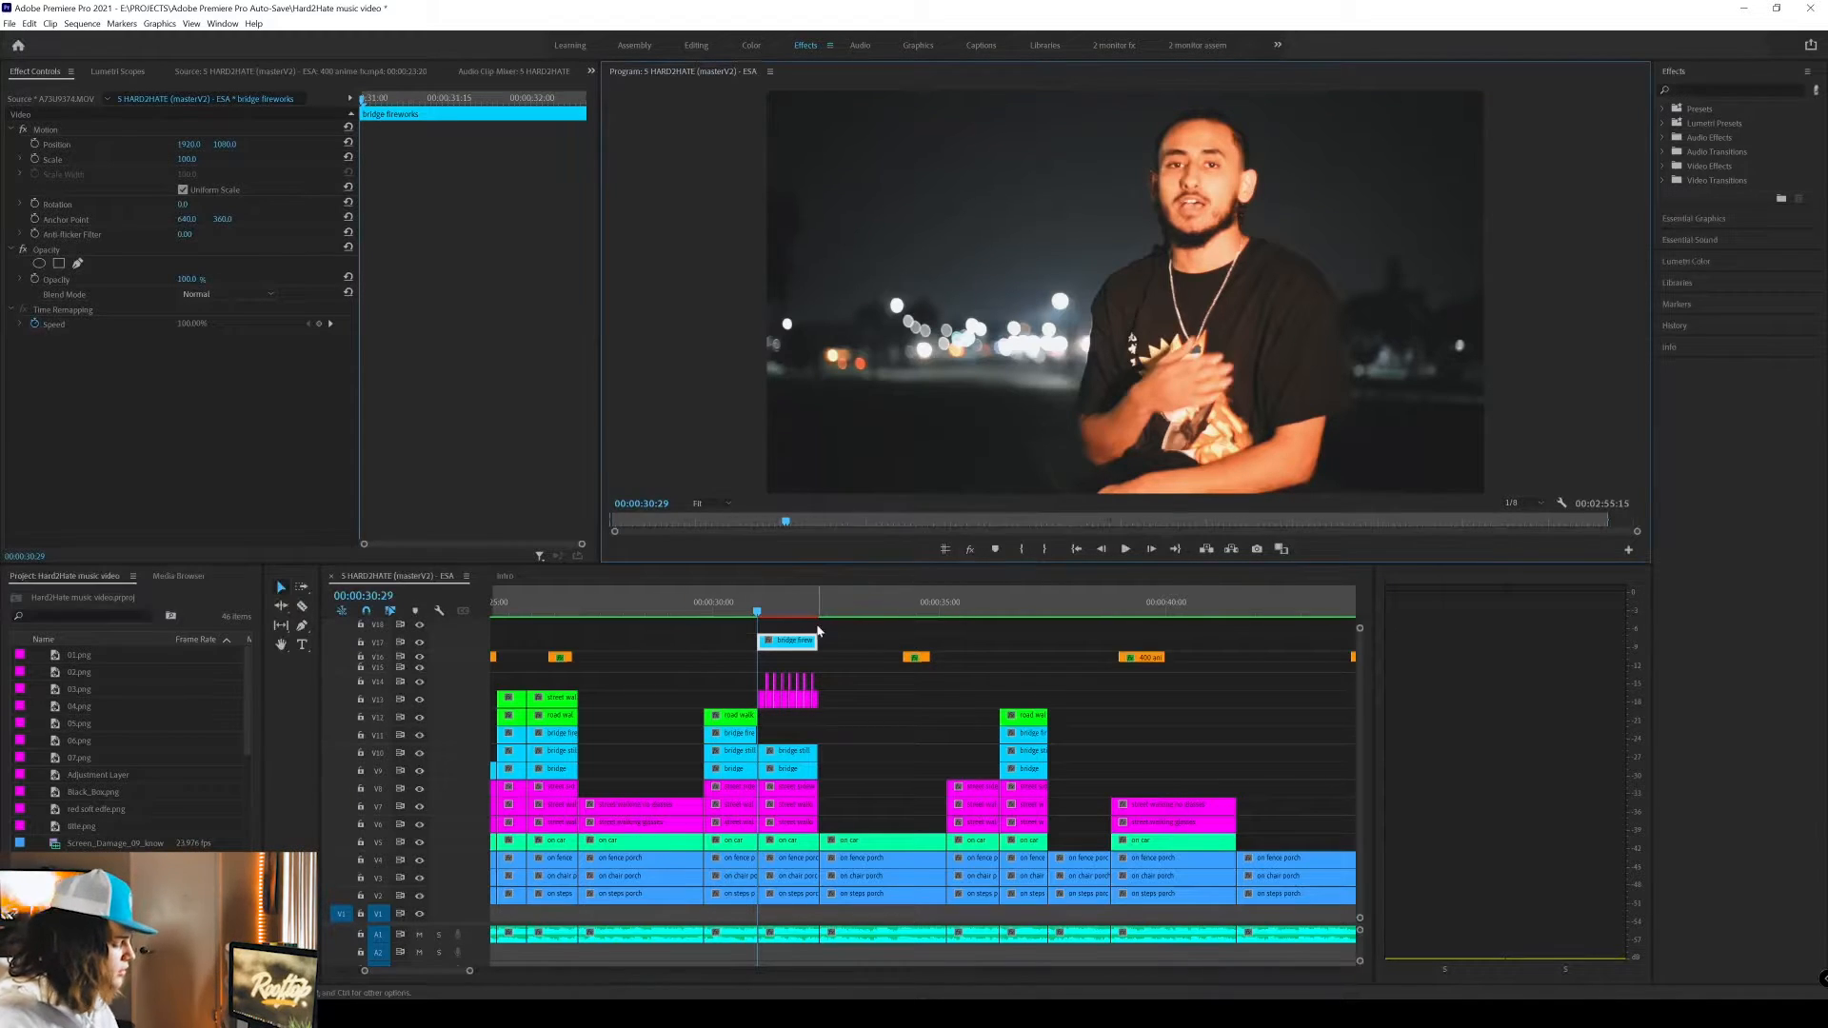
Advance to 00:00:31:04 and view the Export Frame settings for that frame without exporting.
{"action": "key", "text": "space"}
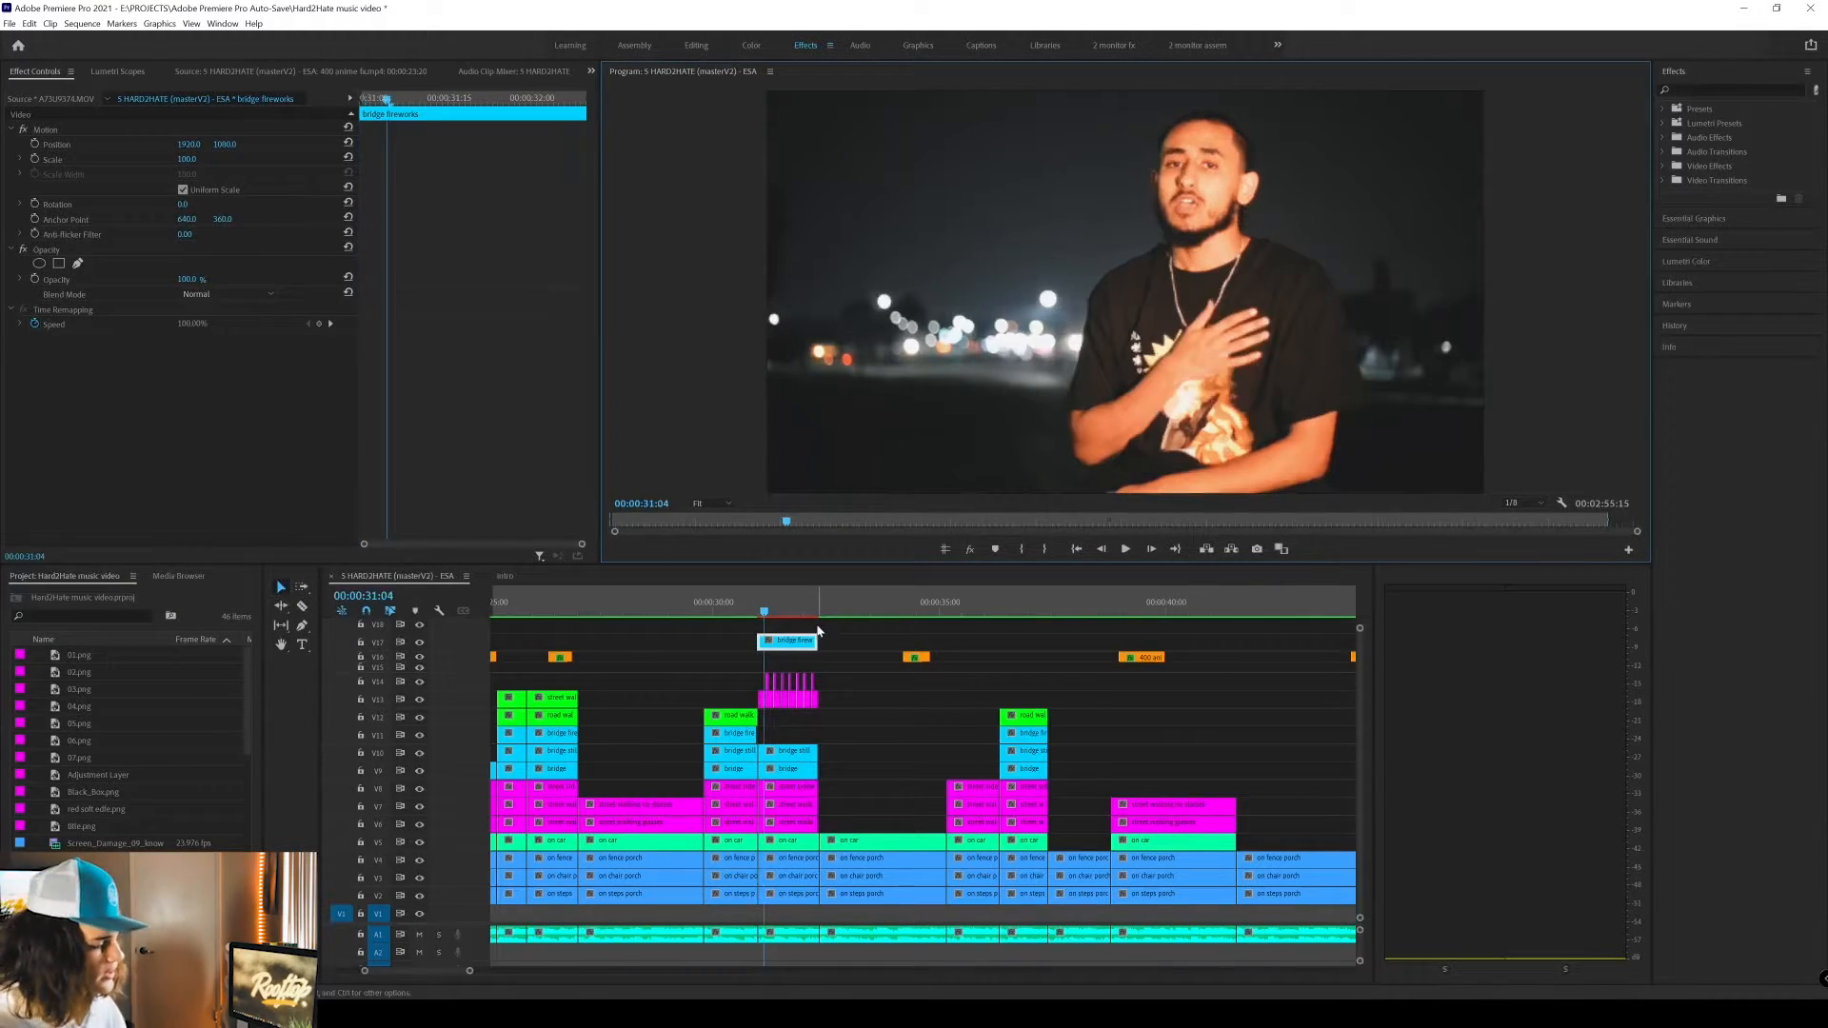
{"action": "left_click", "coordinate": [1257, 549]}
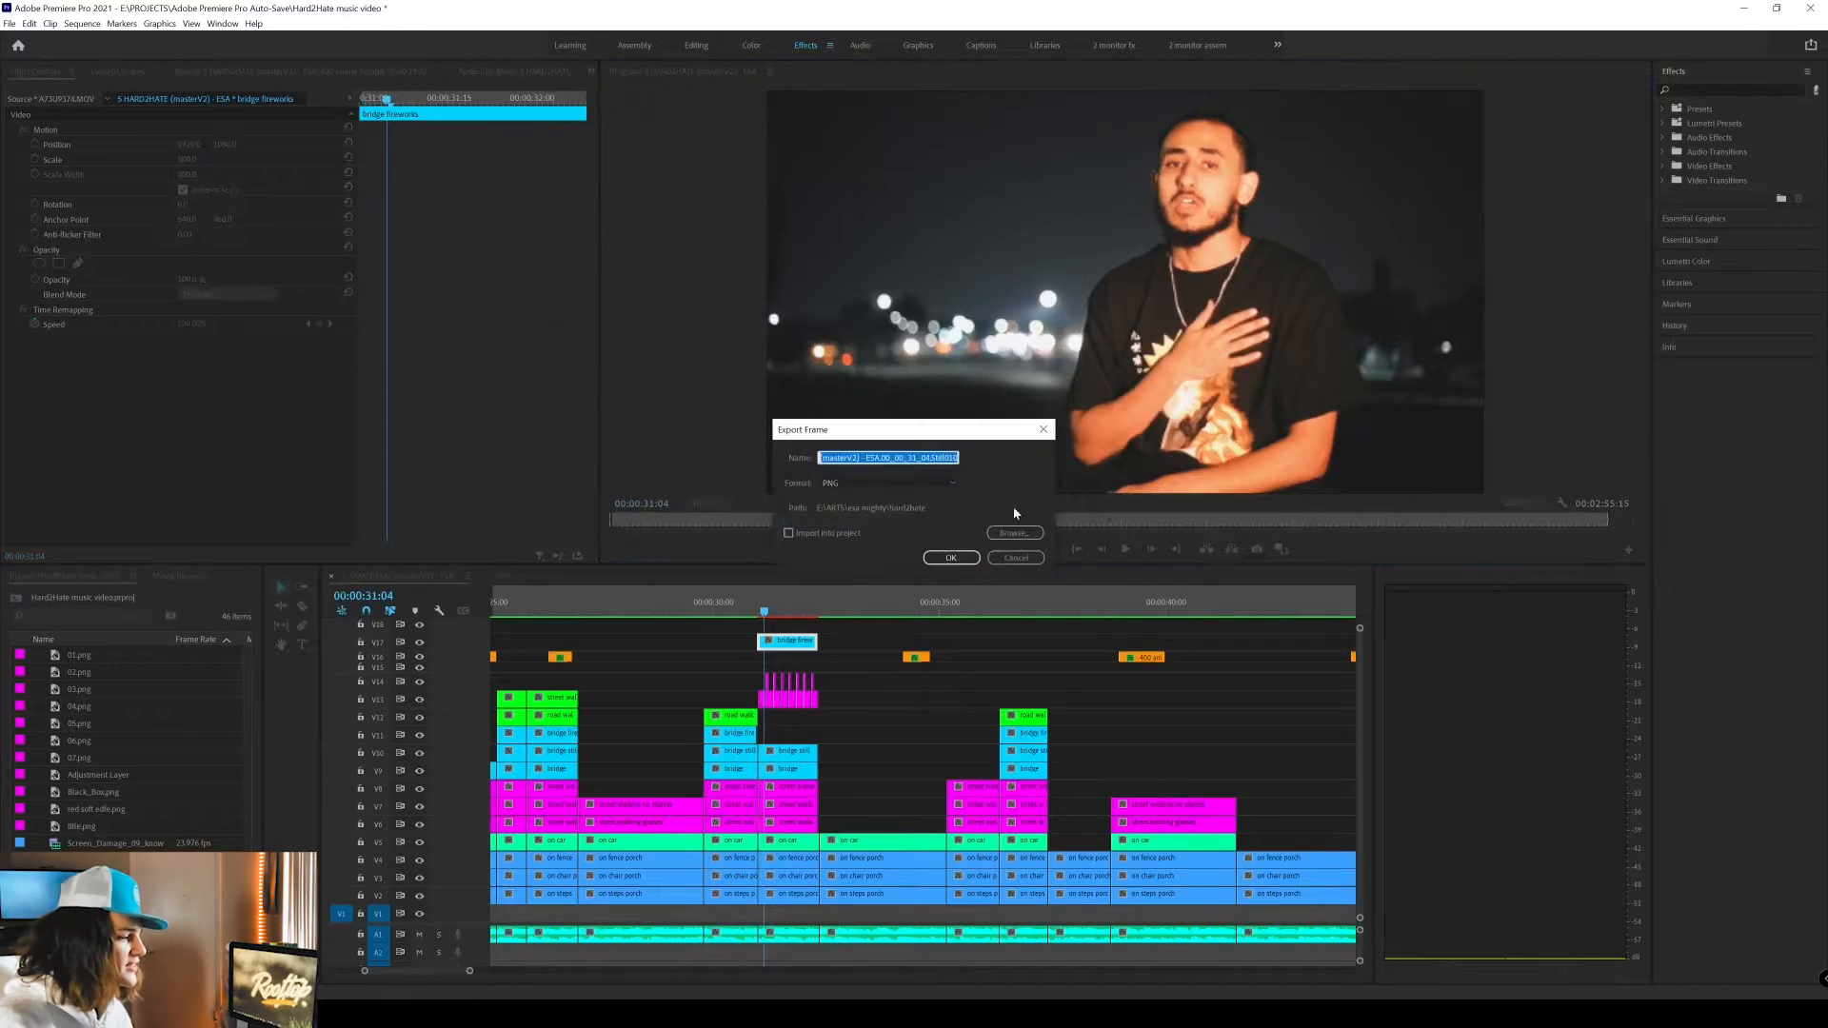
{"action": "left_click", "coordinate": [1017, 558]}
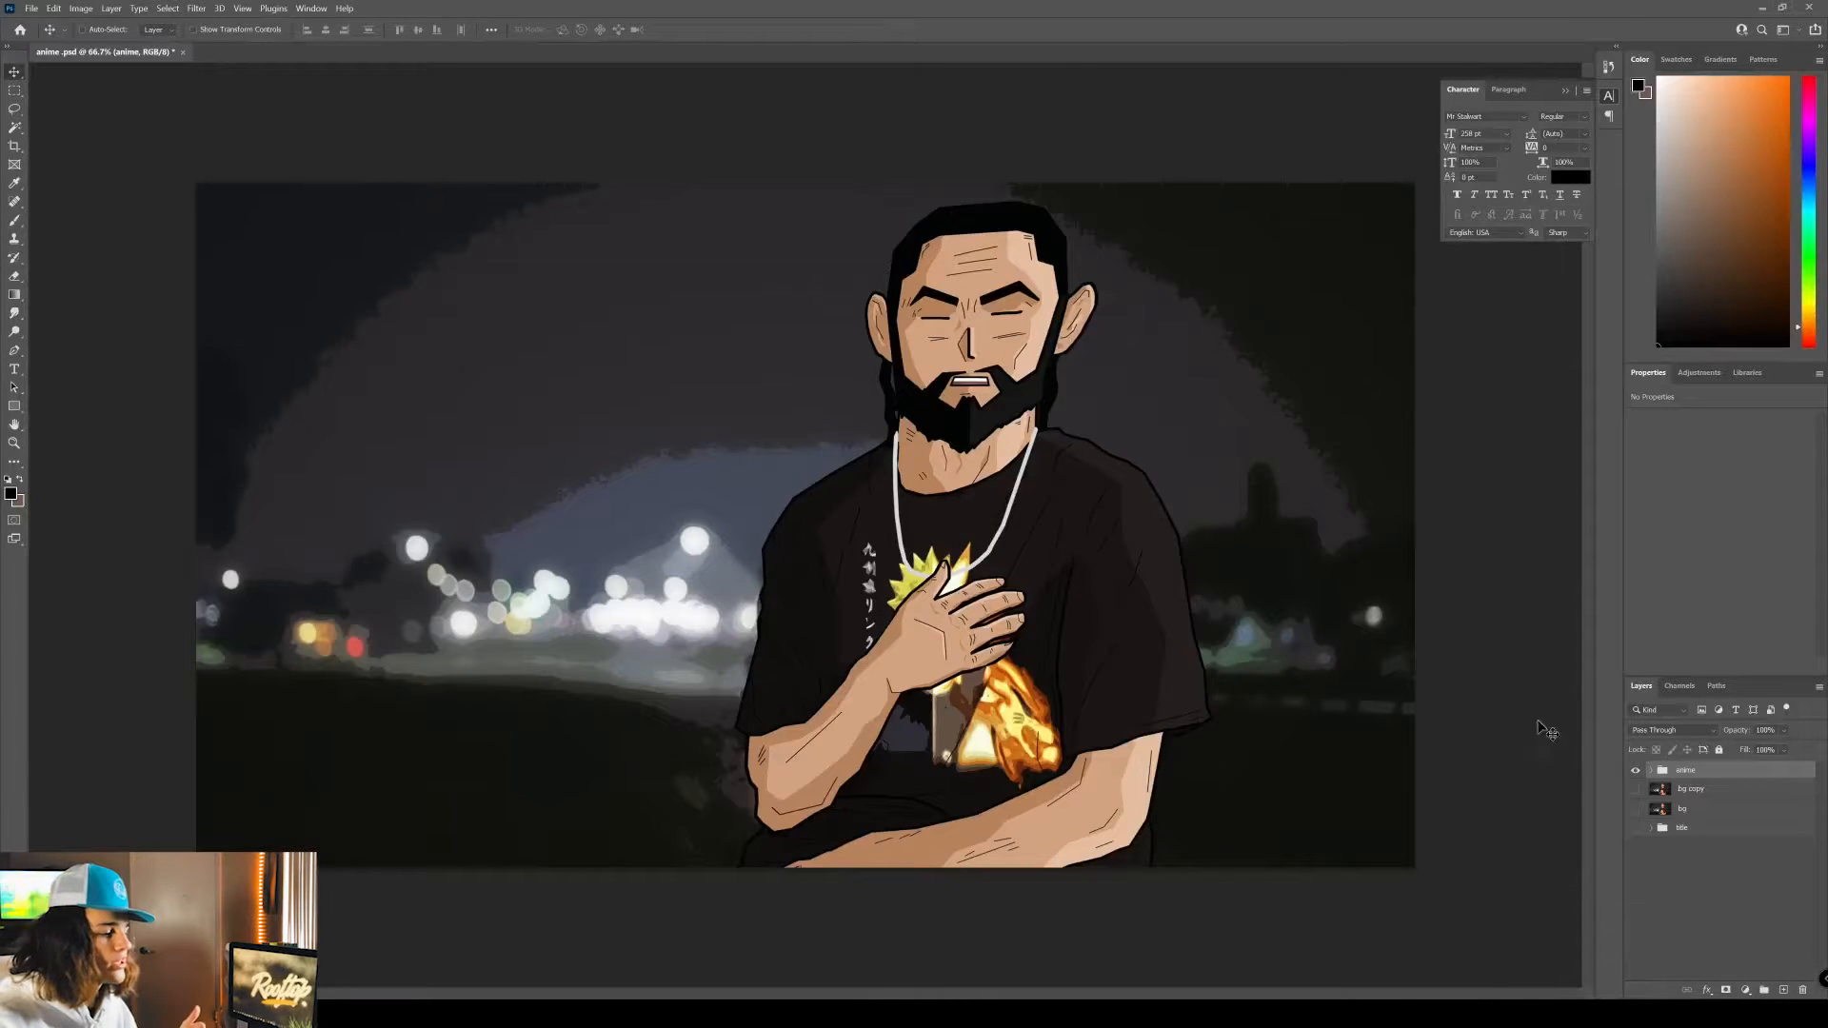
Switch to Photoshop's anime document, expand the anime group, make layer 7 visible and duplicate it.
{"action": "left_click", "coordinate": [1651, 770]}
{"action": "left_click", "coordinate": [1636, 867]}
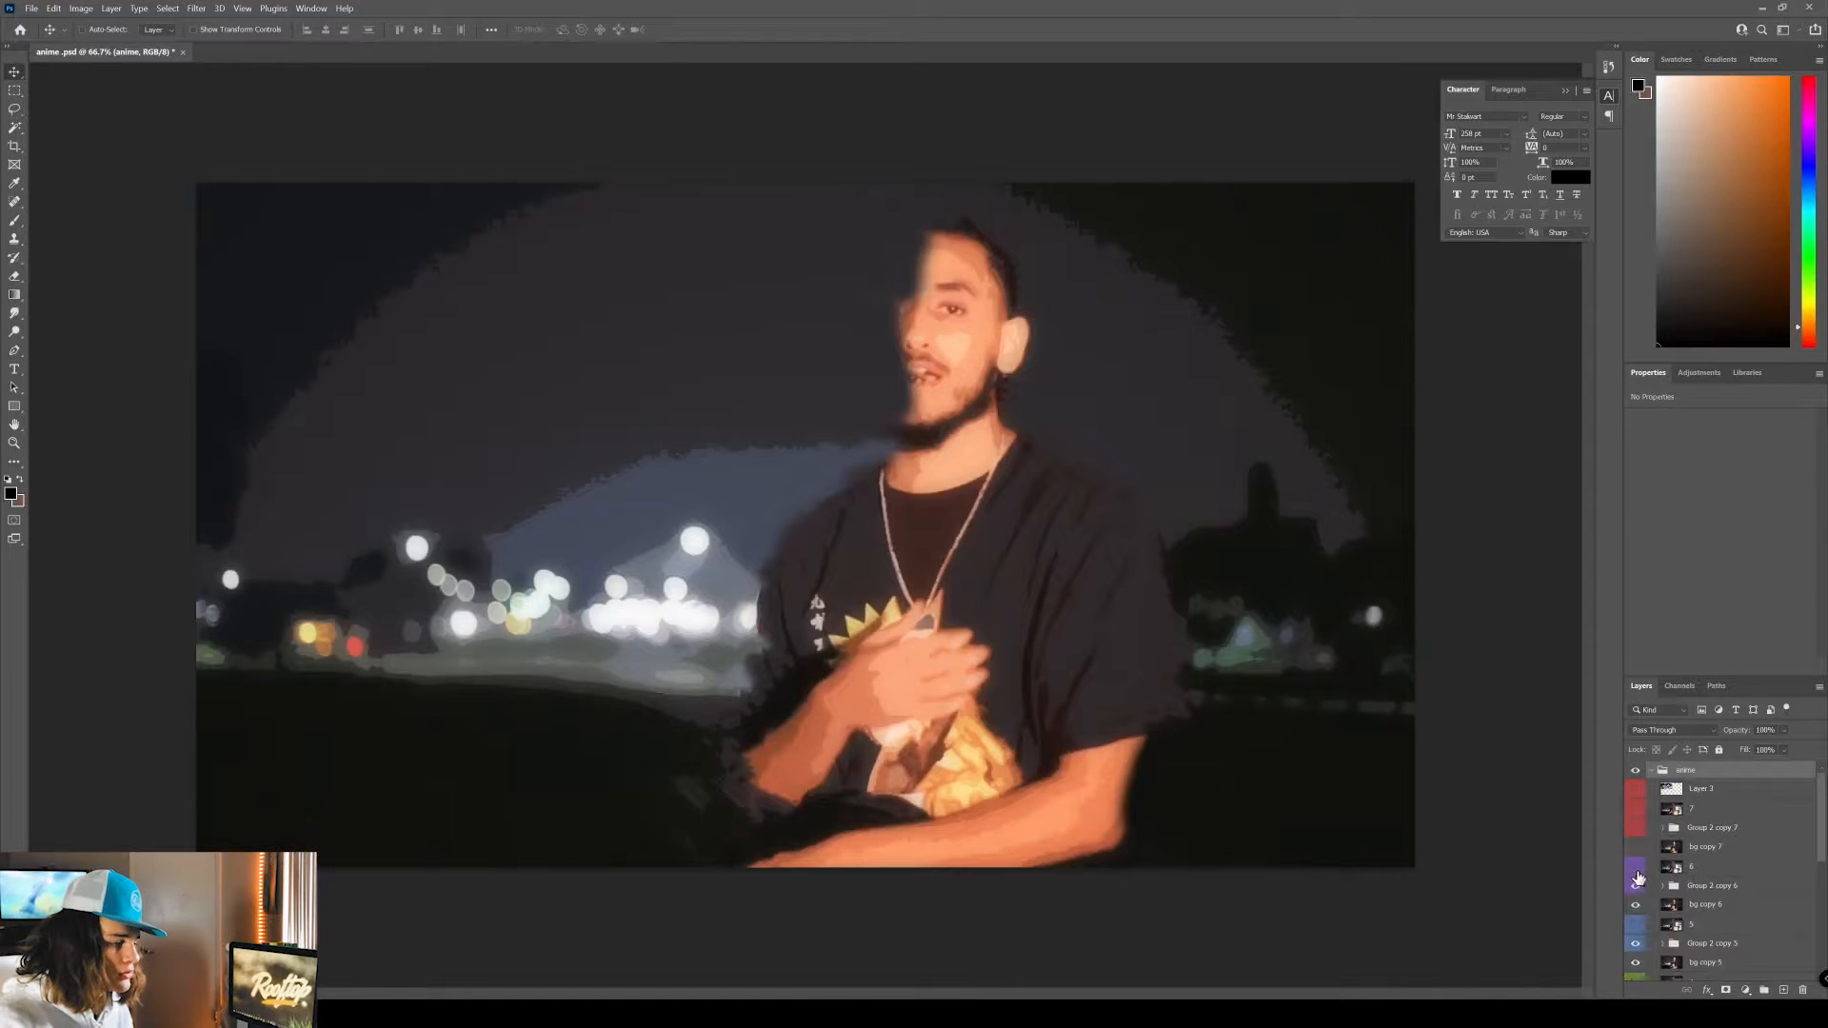
{"action": "left_click", "coordinate": [1636, 810]}
{"action": "left_click", "coordinate": [1636, 815]}
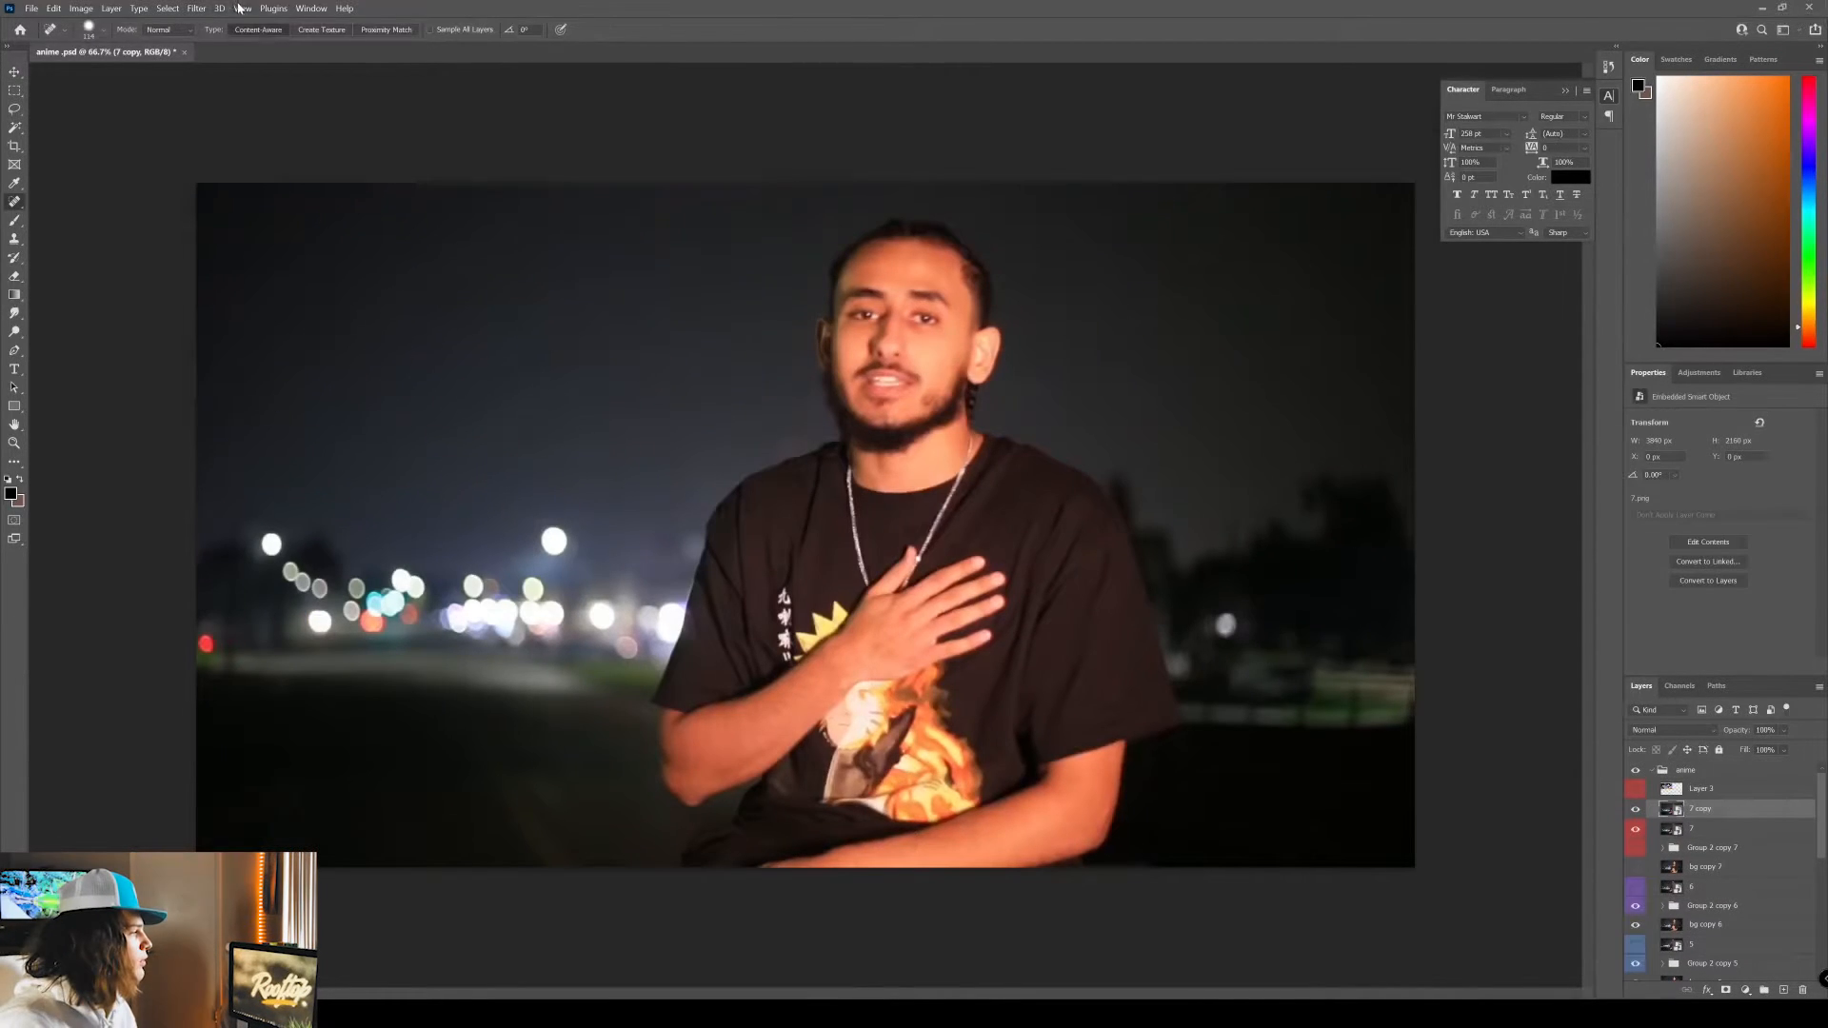
Open the Filter Gallery for the 7 copy layer and examine the Cutout preview with the whole man in view.
{"action": "left_click", "coordinate": [273, 12]}
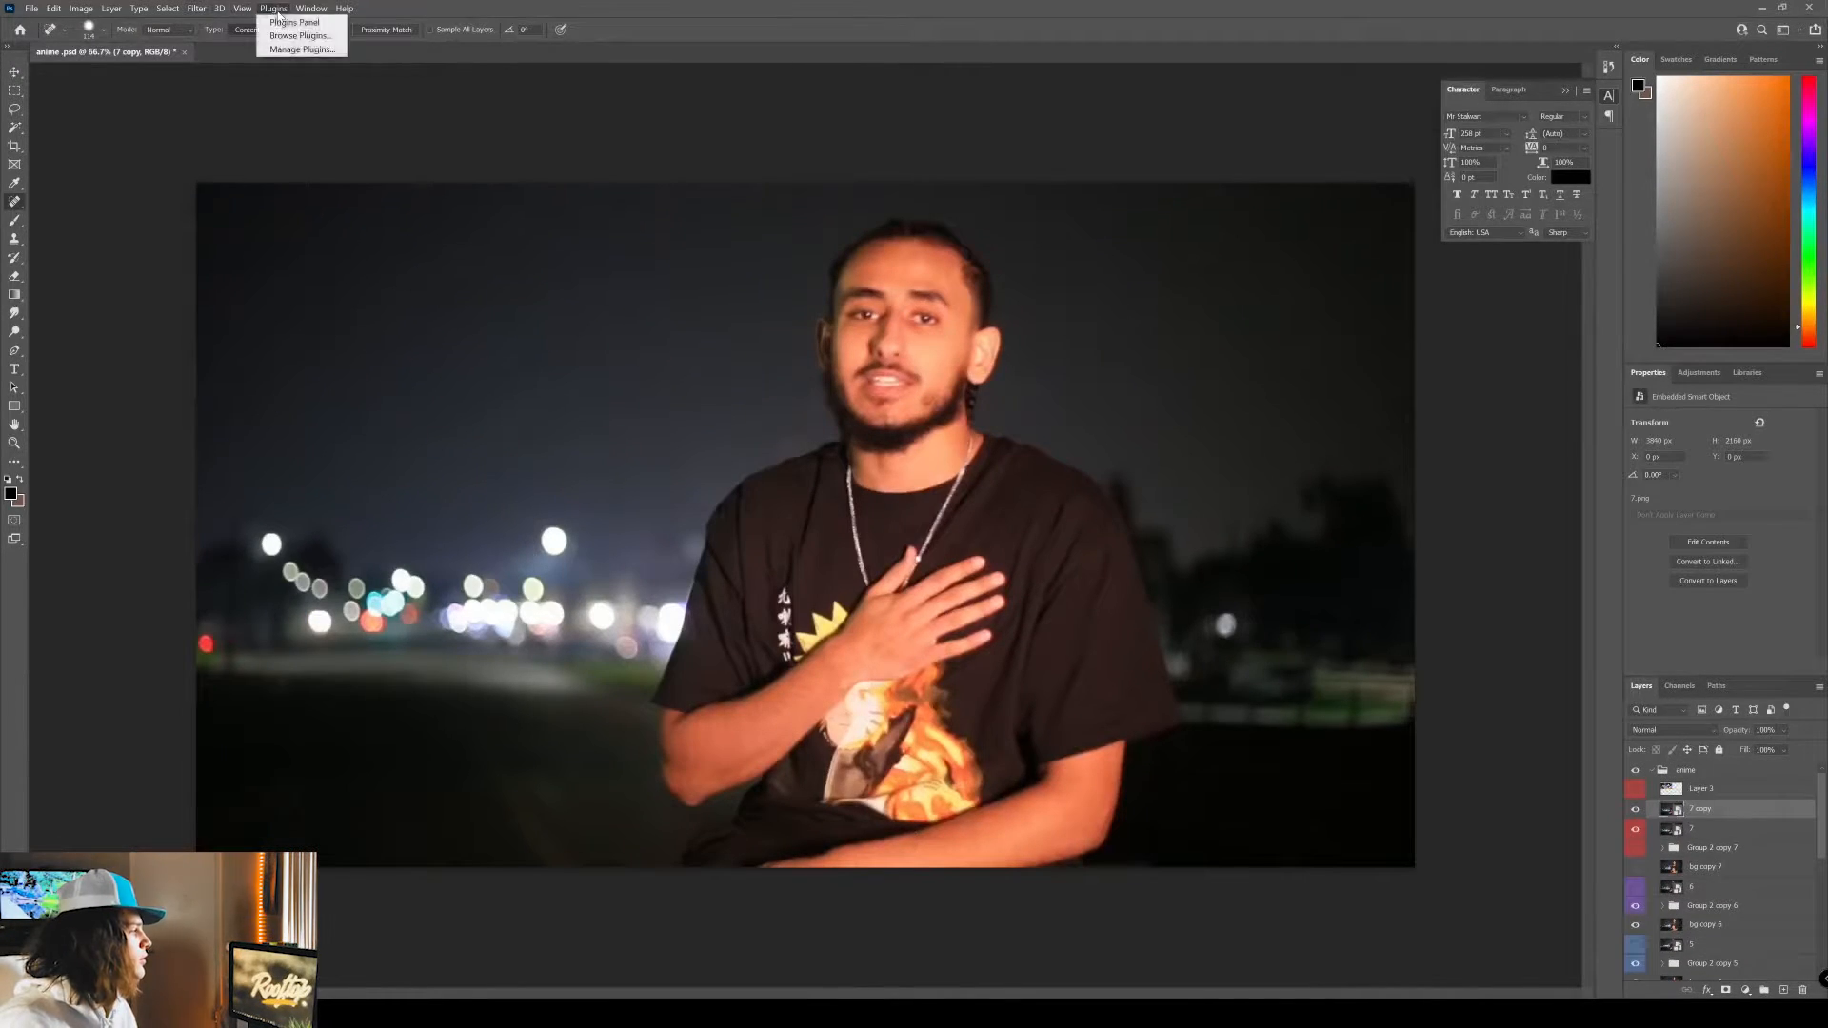
{"action": "left_click", "coordinate": [199, 9]}
{"action": "left_click", "coordinate": [201, 9]}
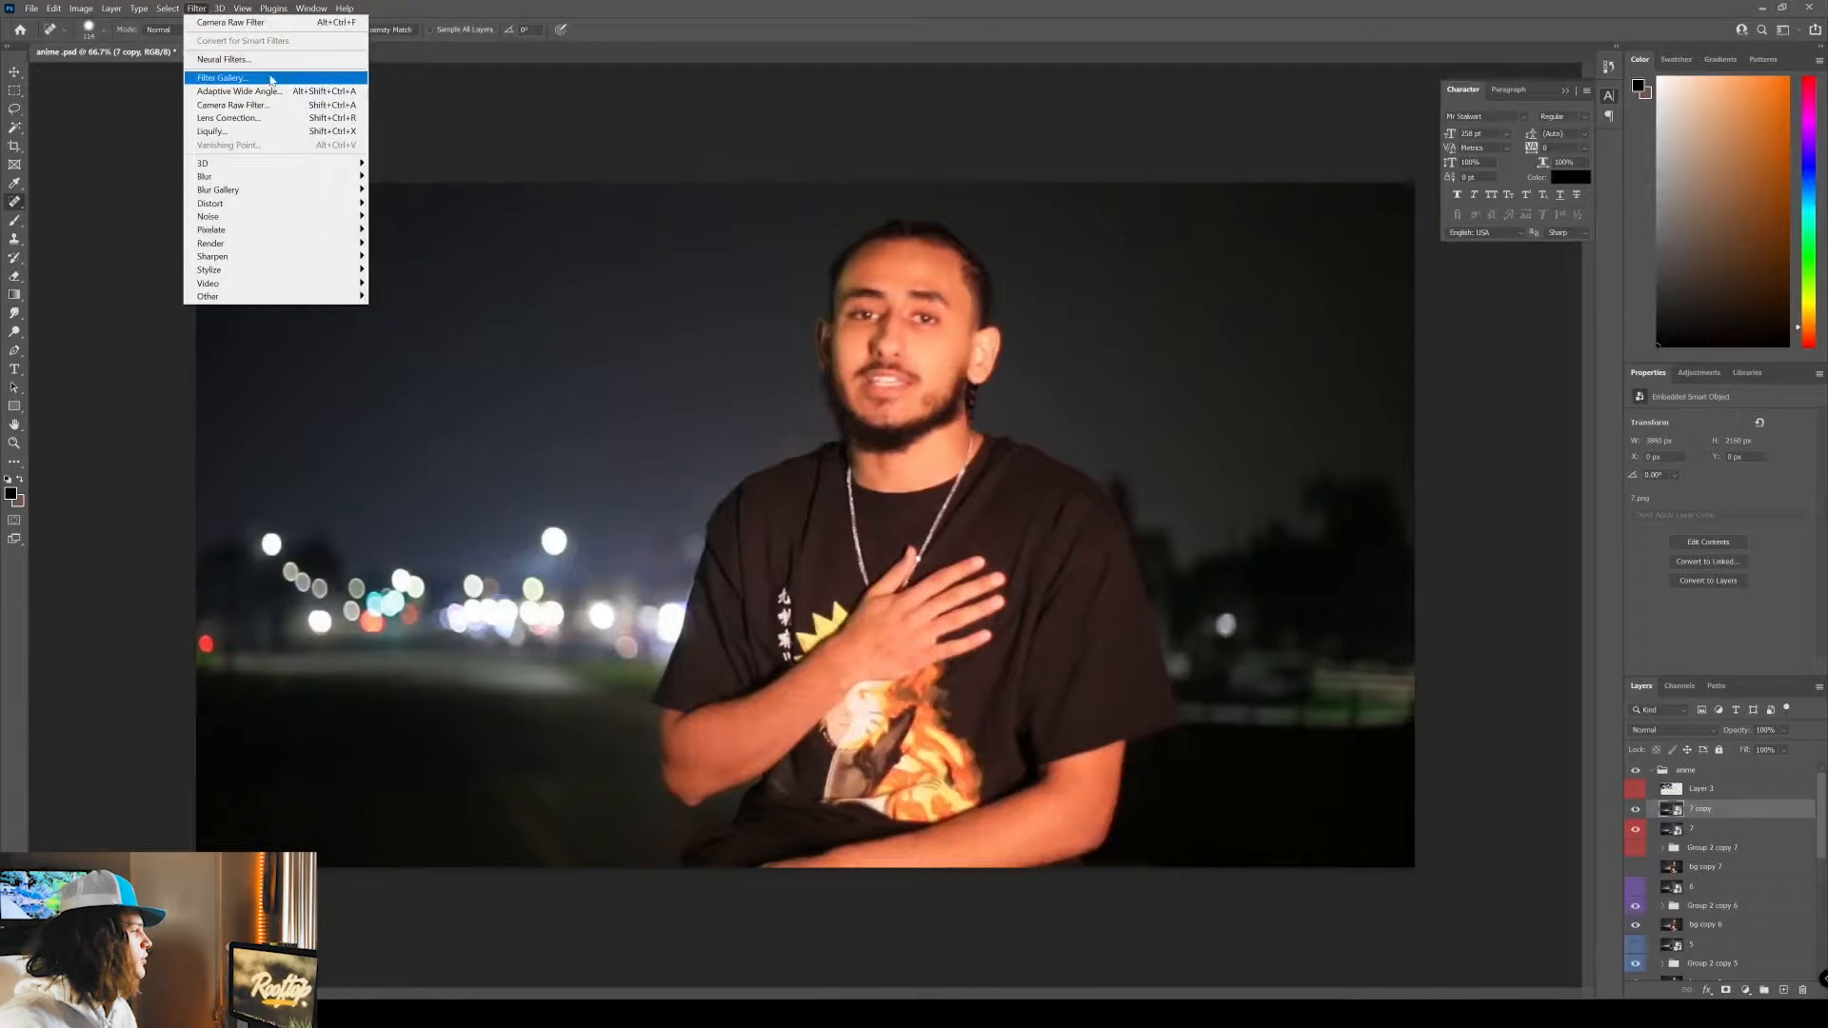
{"action": "left_click", "coordinate": [223, 77]}
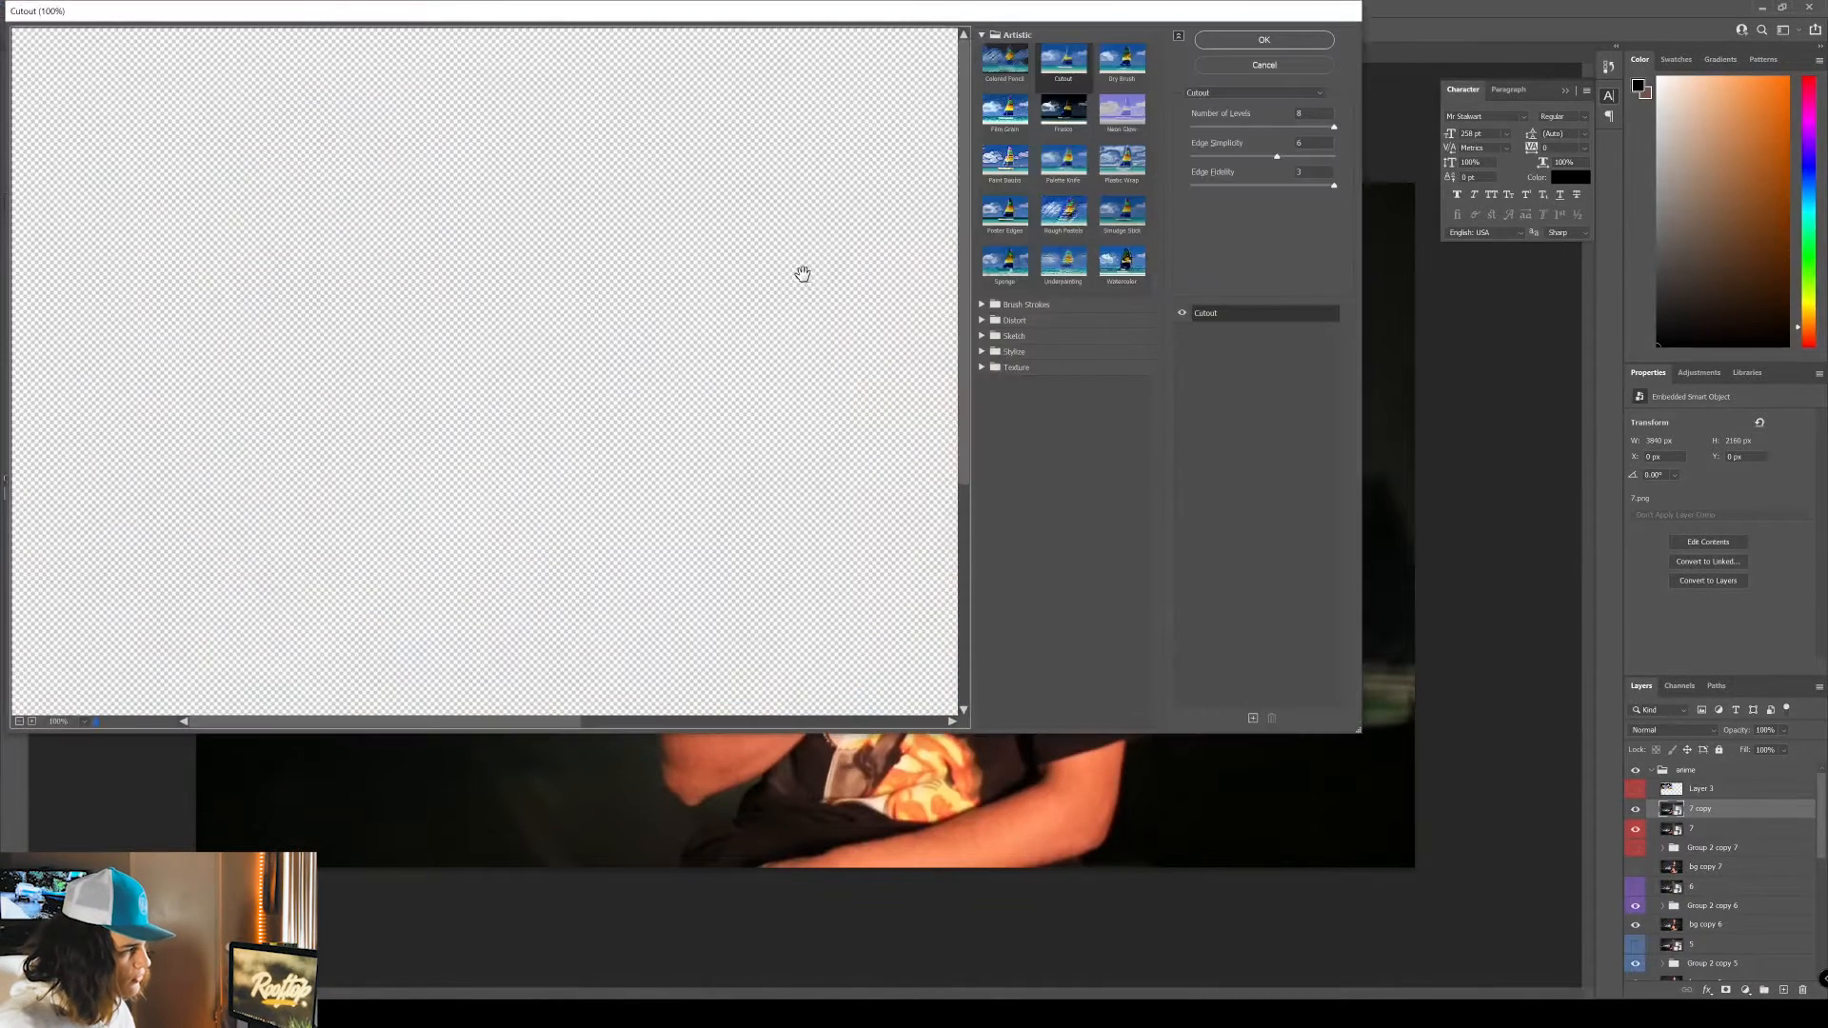
{"action": "left_click", "coordinate": [643, 424], "text": "alt"}
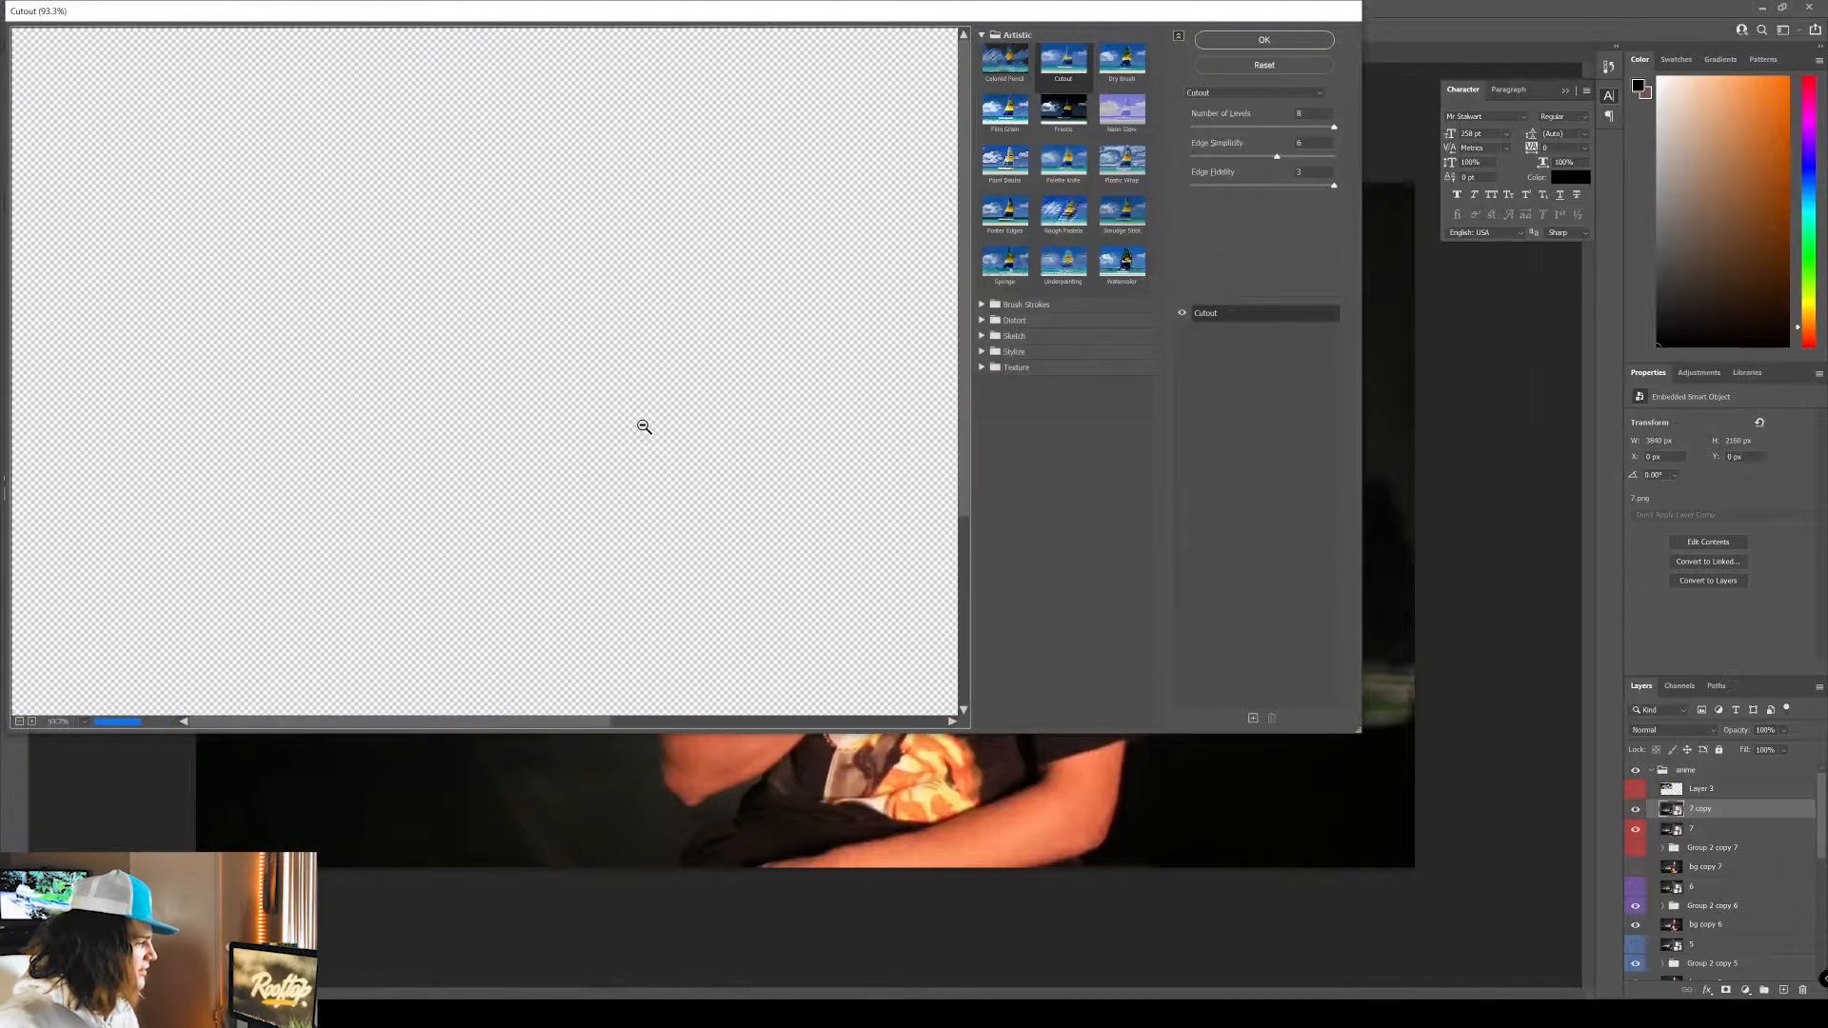
{"action": "left_click", "coordinate": [642, 424], "text": "alt"}
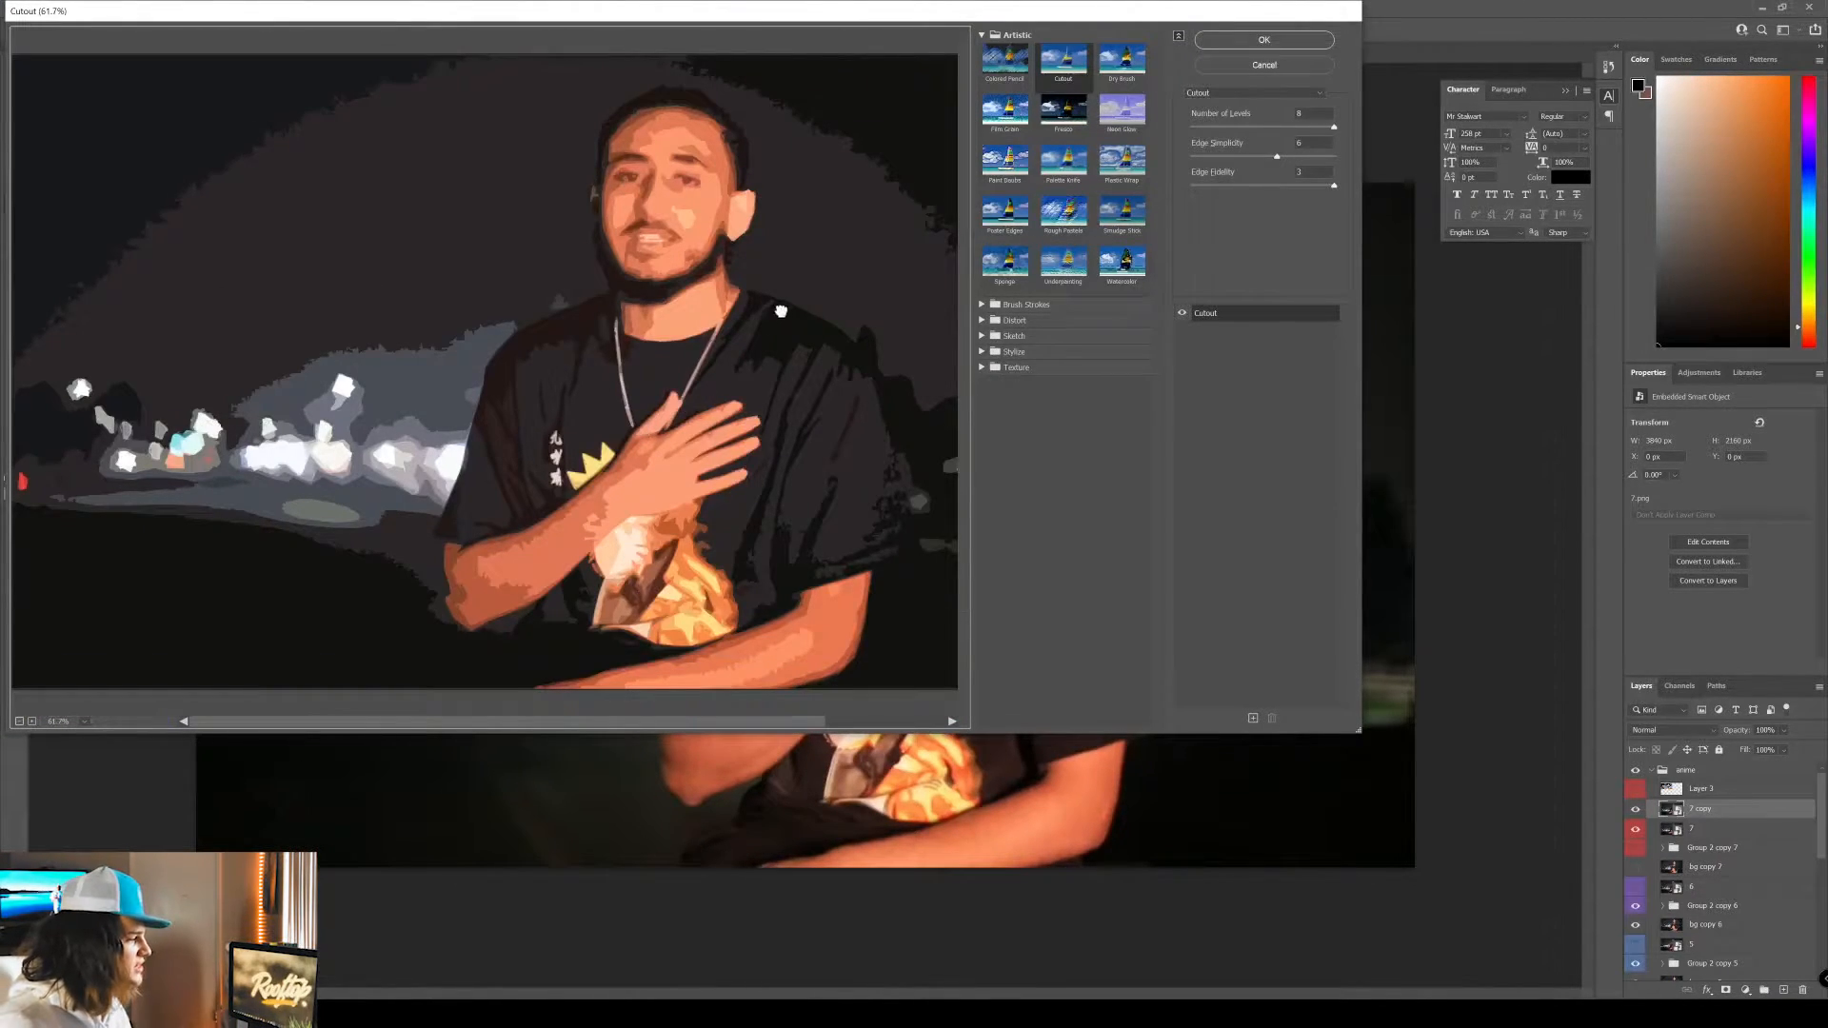
{"action": "left_click_drag", "start_coordinate": [780, 312], "coordinate": [834, 380]}
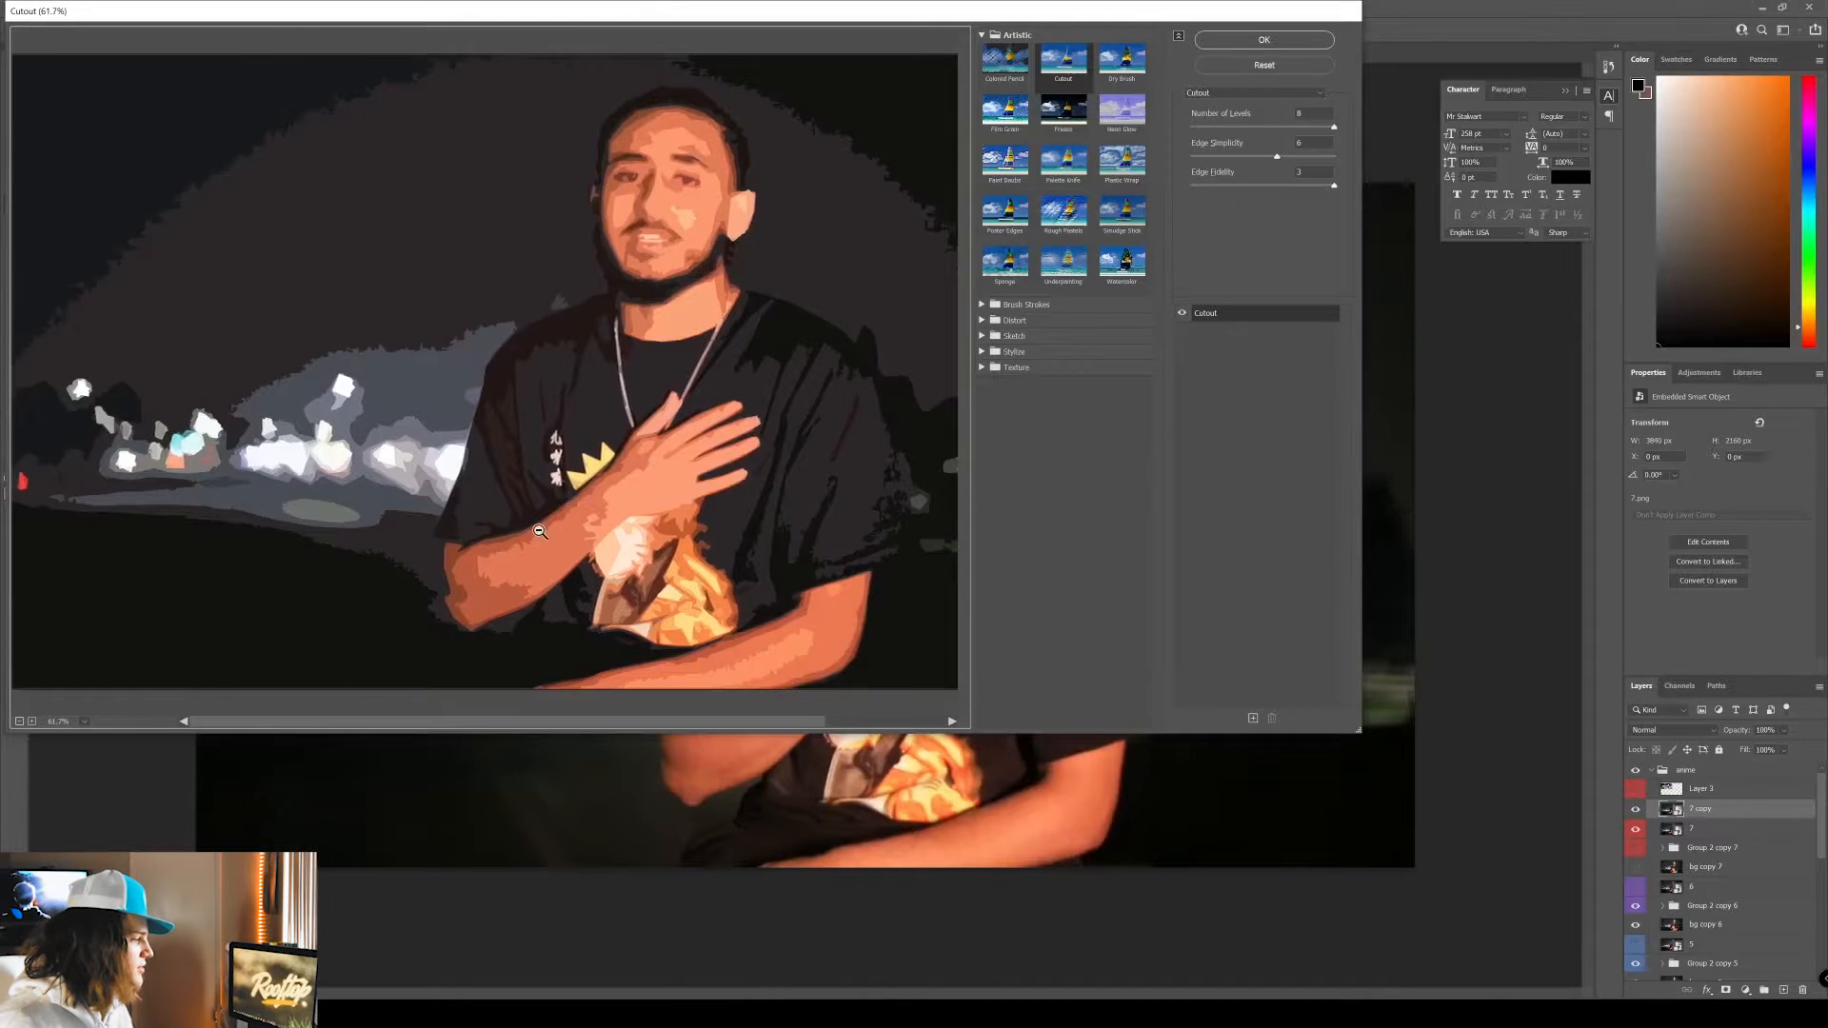
{"action": "scroll", "coordinate": [540, 532], "scroll_direction": "up", "scroll_amount": 2}
{"action": "left_click_drag", "start_coordinate": [665, 452], "coordinate": [648, 448]}
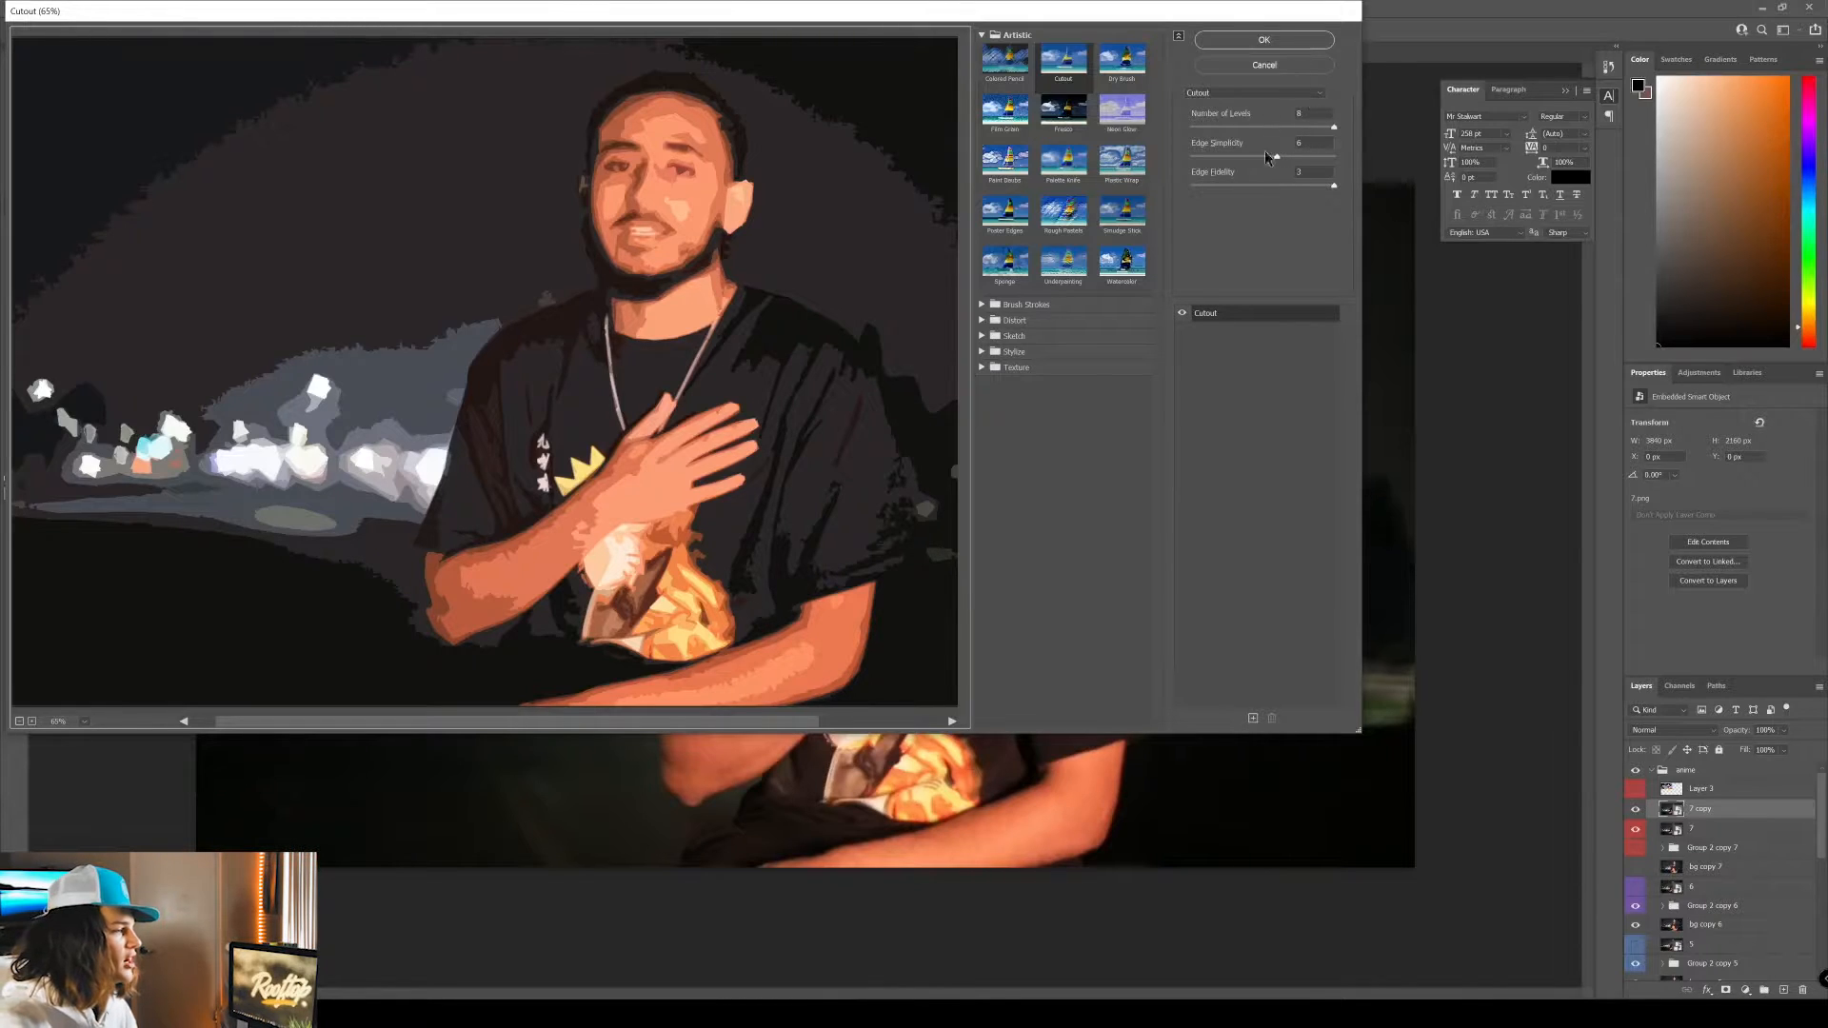
Try the Cutout filter with its lowest Edge Simplicity and close the gallery without applying it.
{"action": "left_click", "coordinate": [1222, 157]}
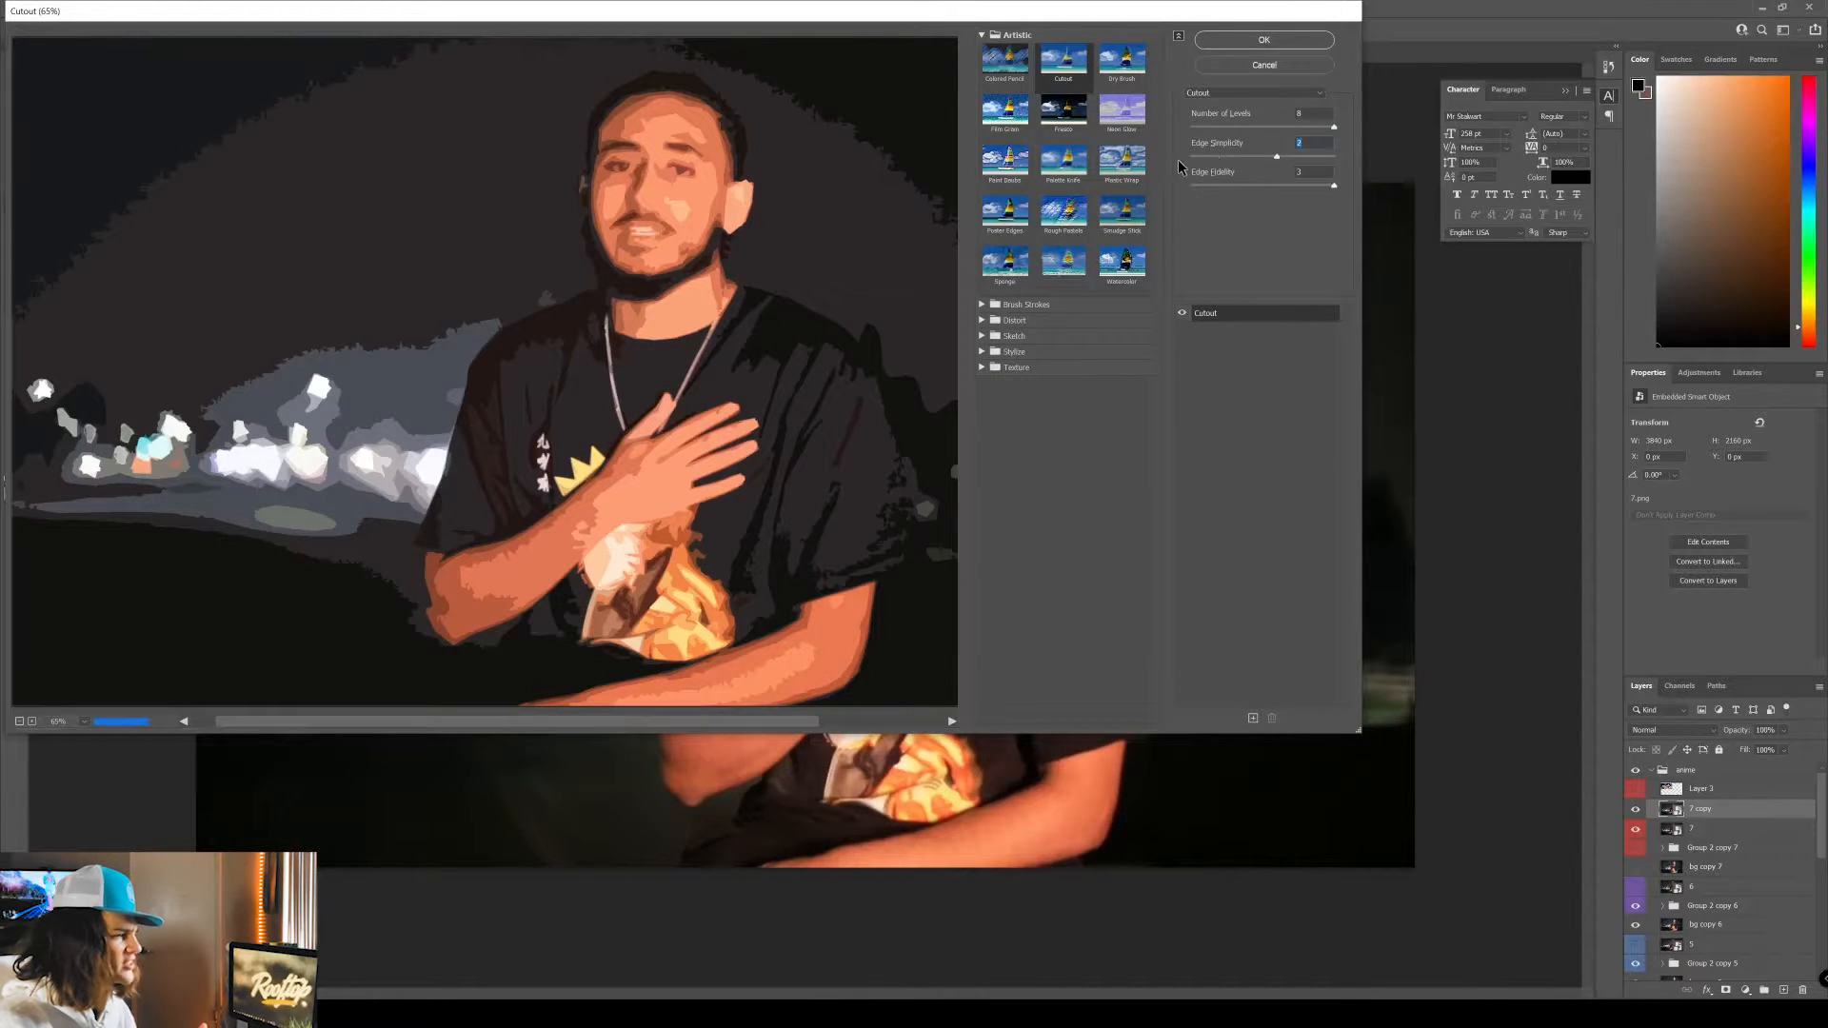
{"action": "left_click", "coordinate": [1196, 158]}
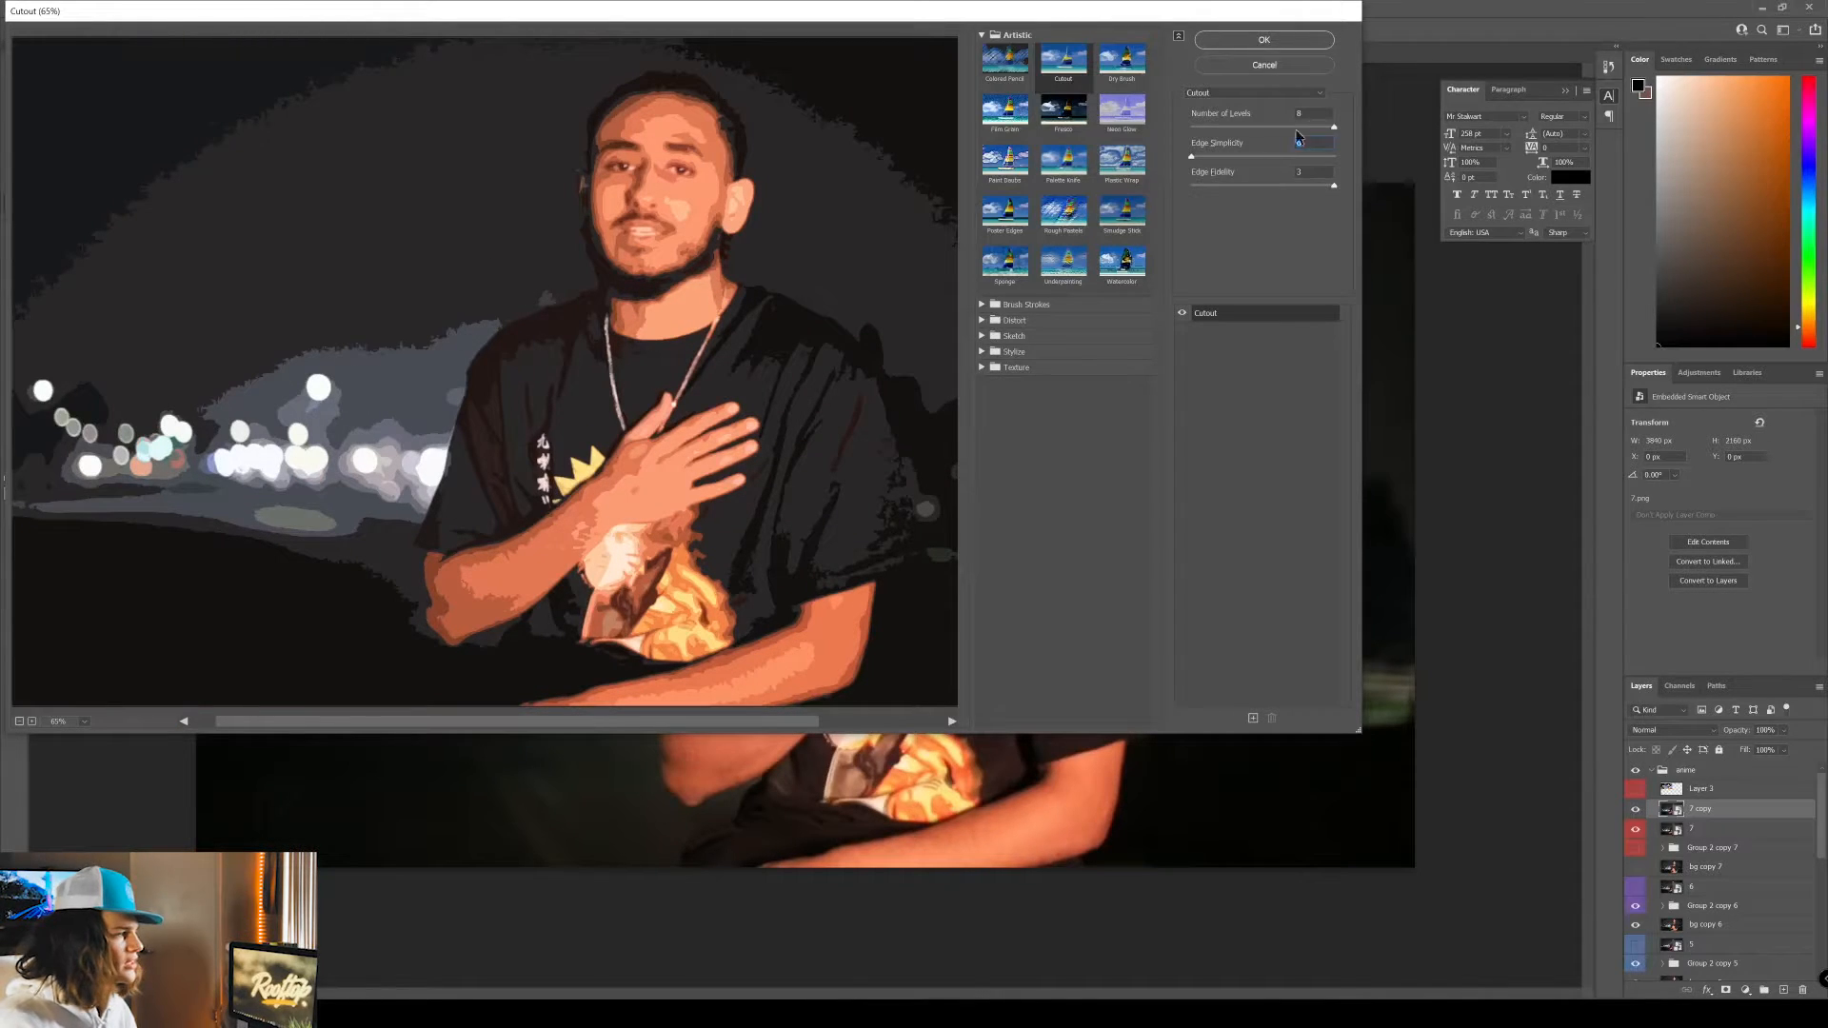
{"action": "left_click", "coordinate": [1267, 65]}
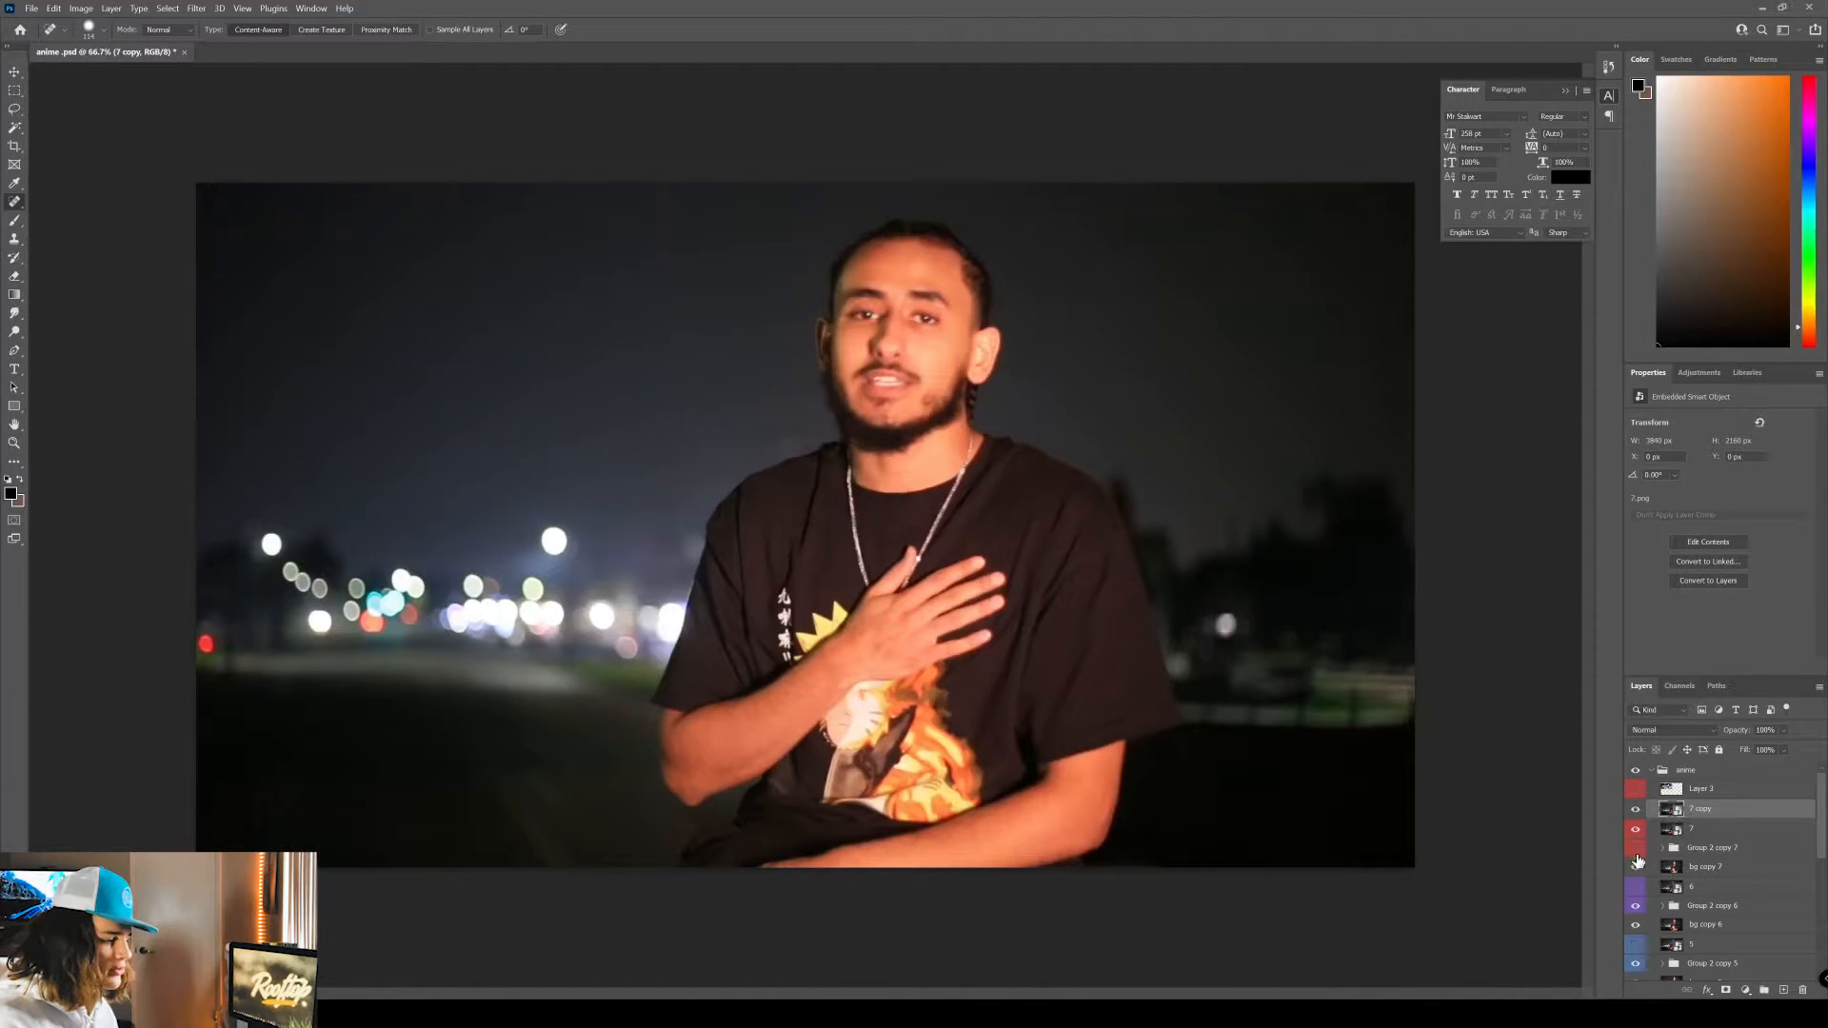
Hide the 7 copy and 7 layers, show bg copy 7 and make it the active layer.
{"action": "left_click", "coordinate": [1636, 812]}
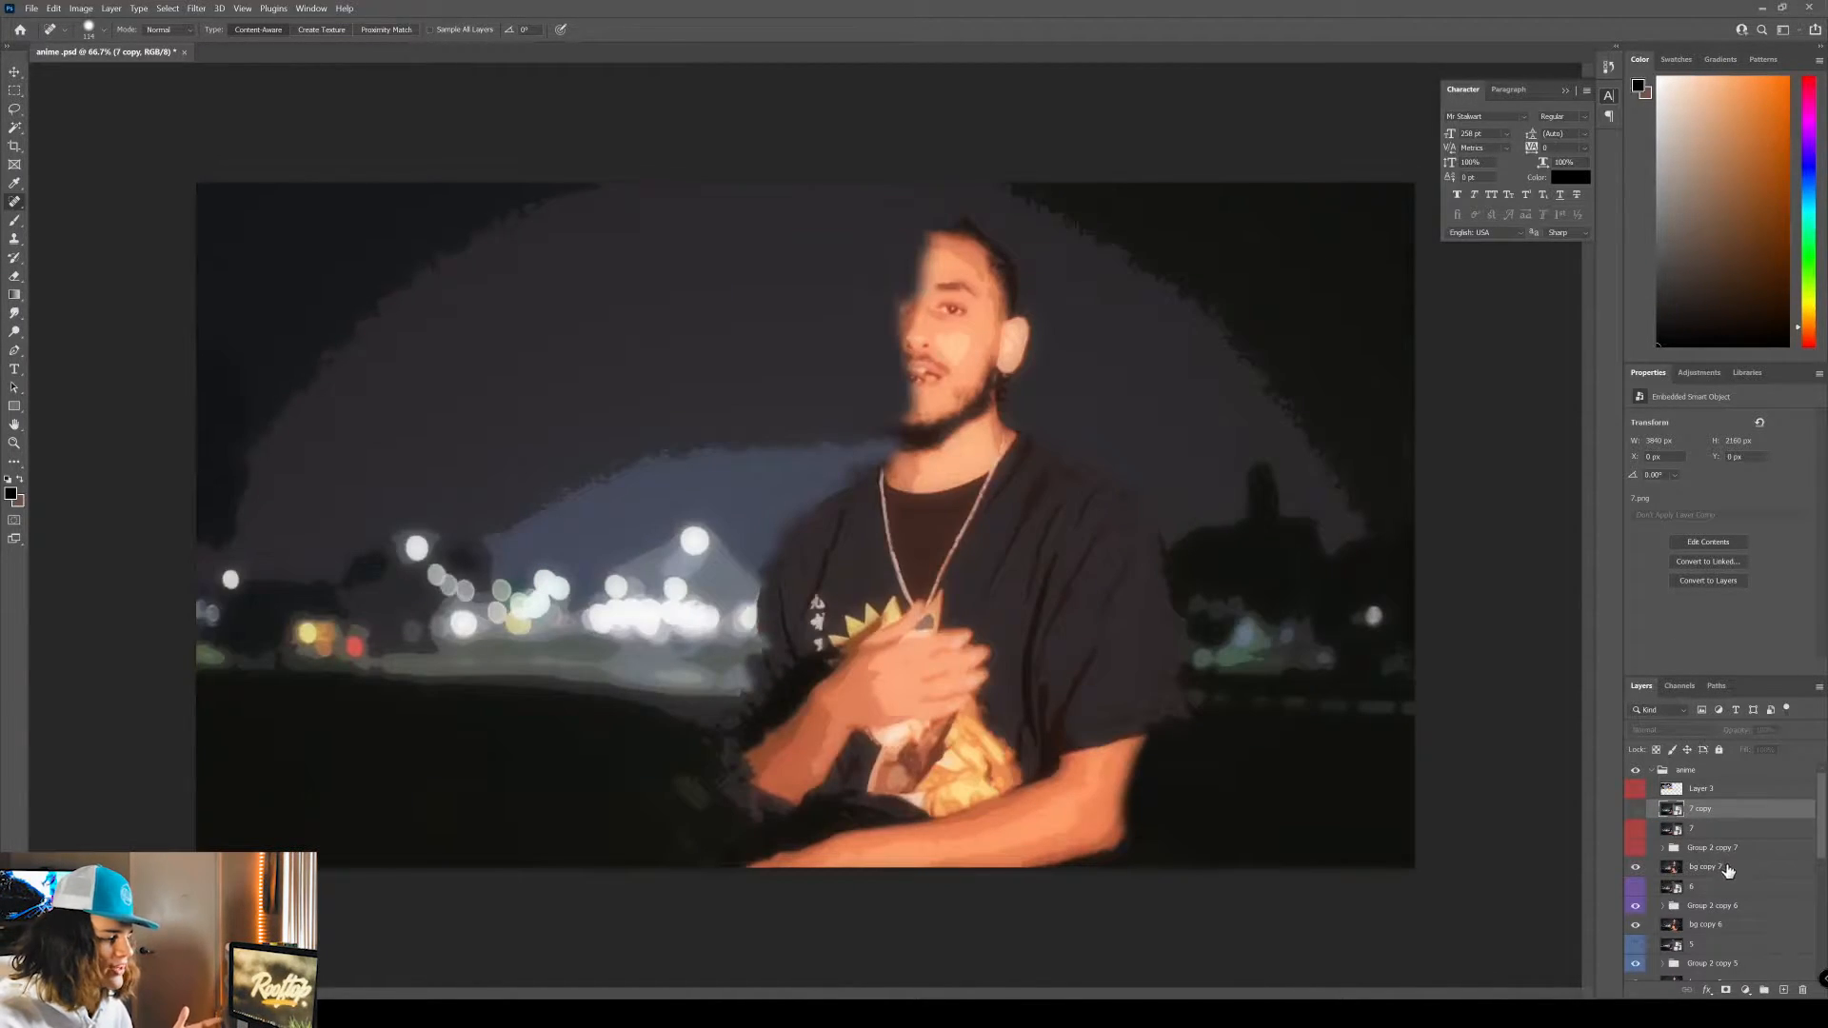
{"action": "left_click", "coordinate": [1722, 869]}
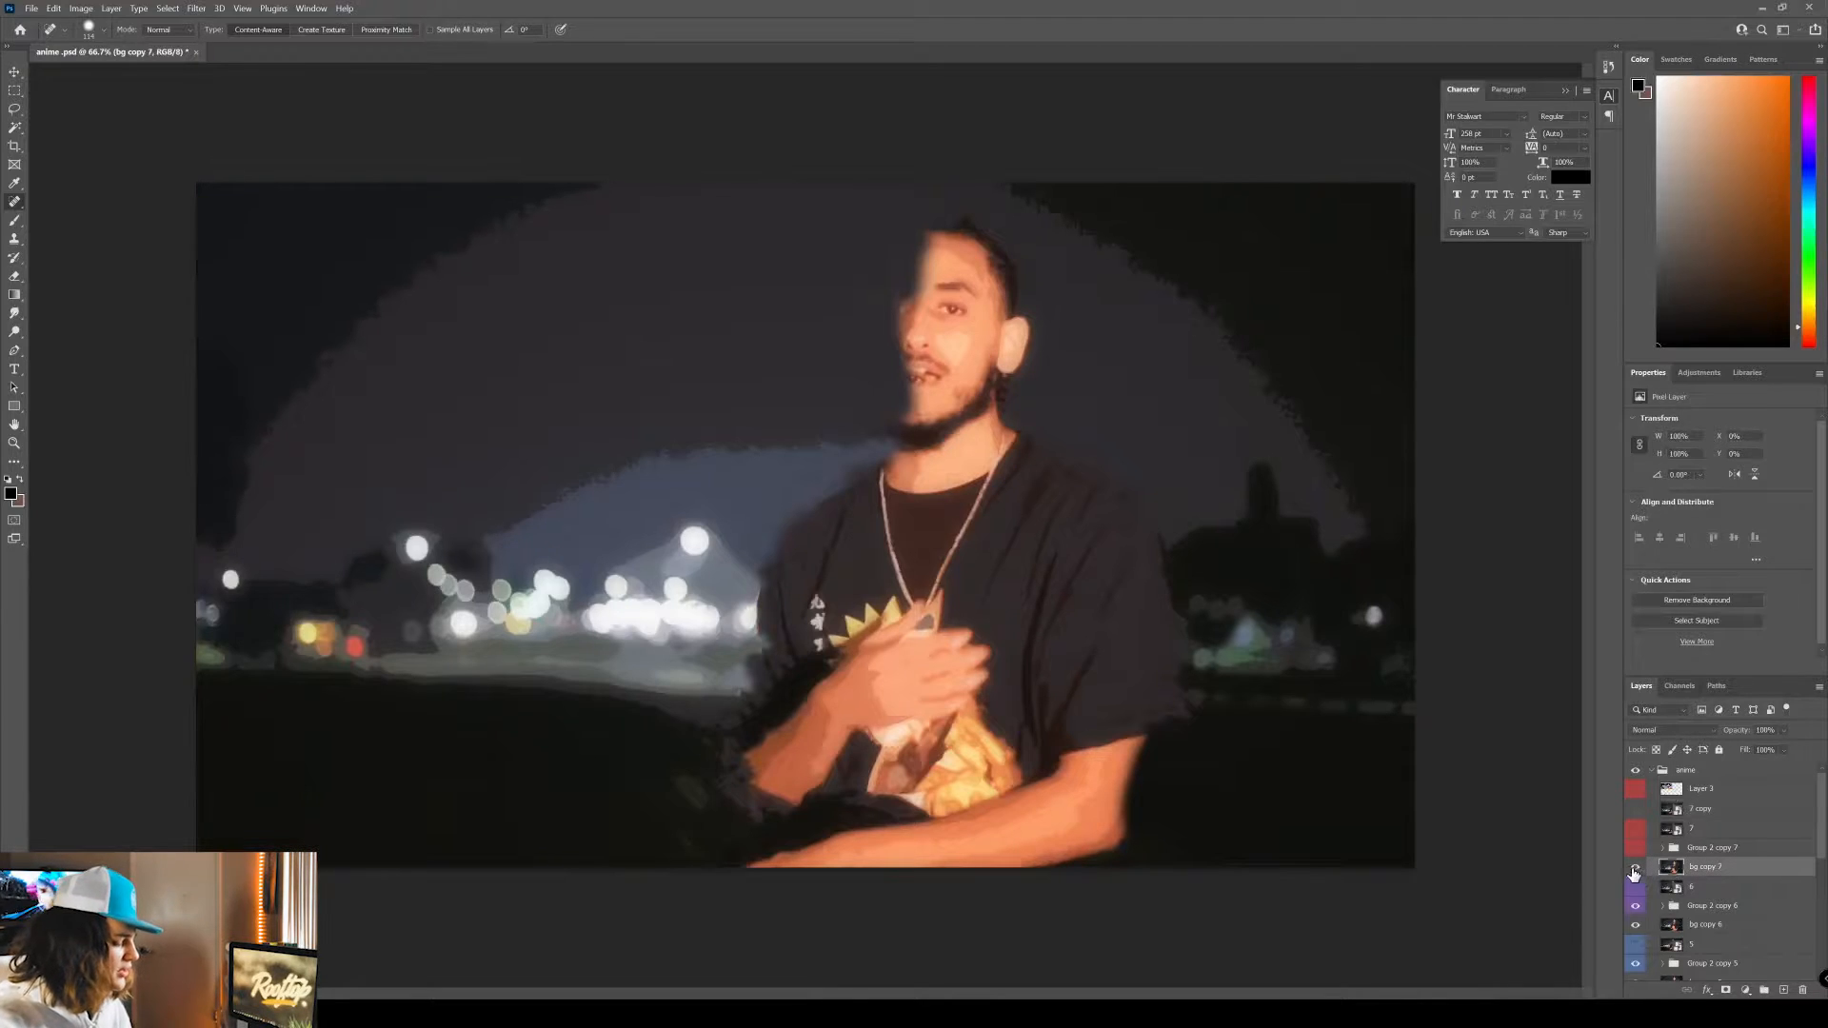
{"action": "key", "text": "v"}
Paint over the shadowed edge of the man's face and hair on bg copy 7 with a smaller Spot Healing Brush.
{"action": "key", "text": "j"}
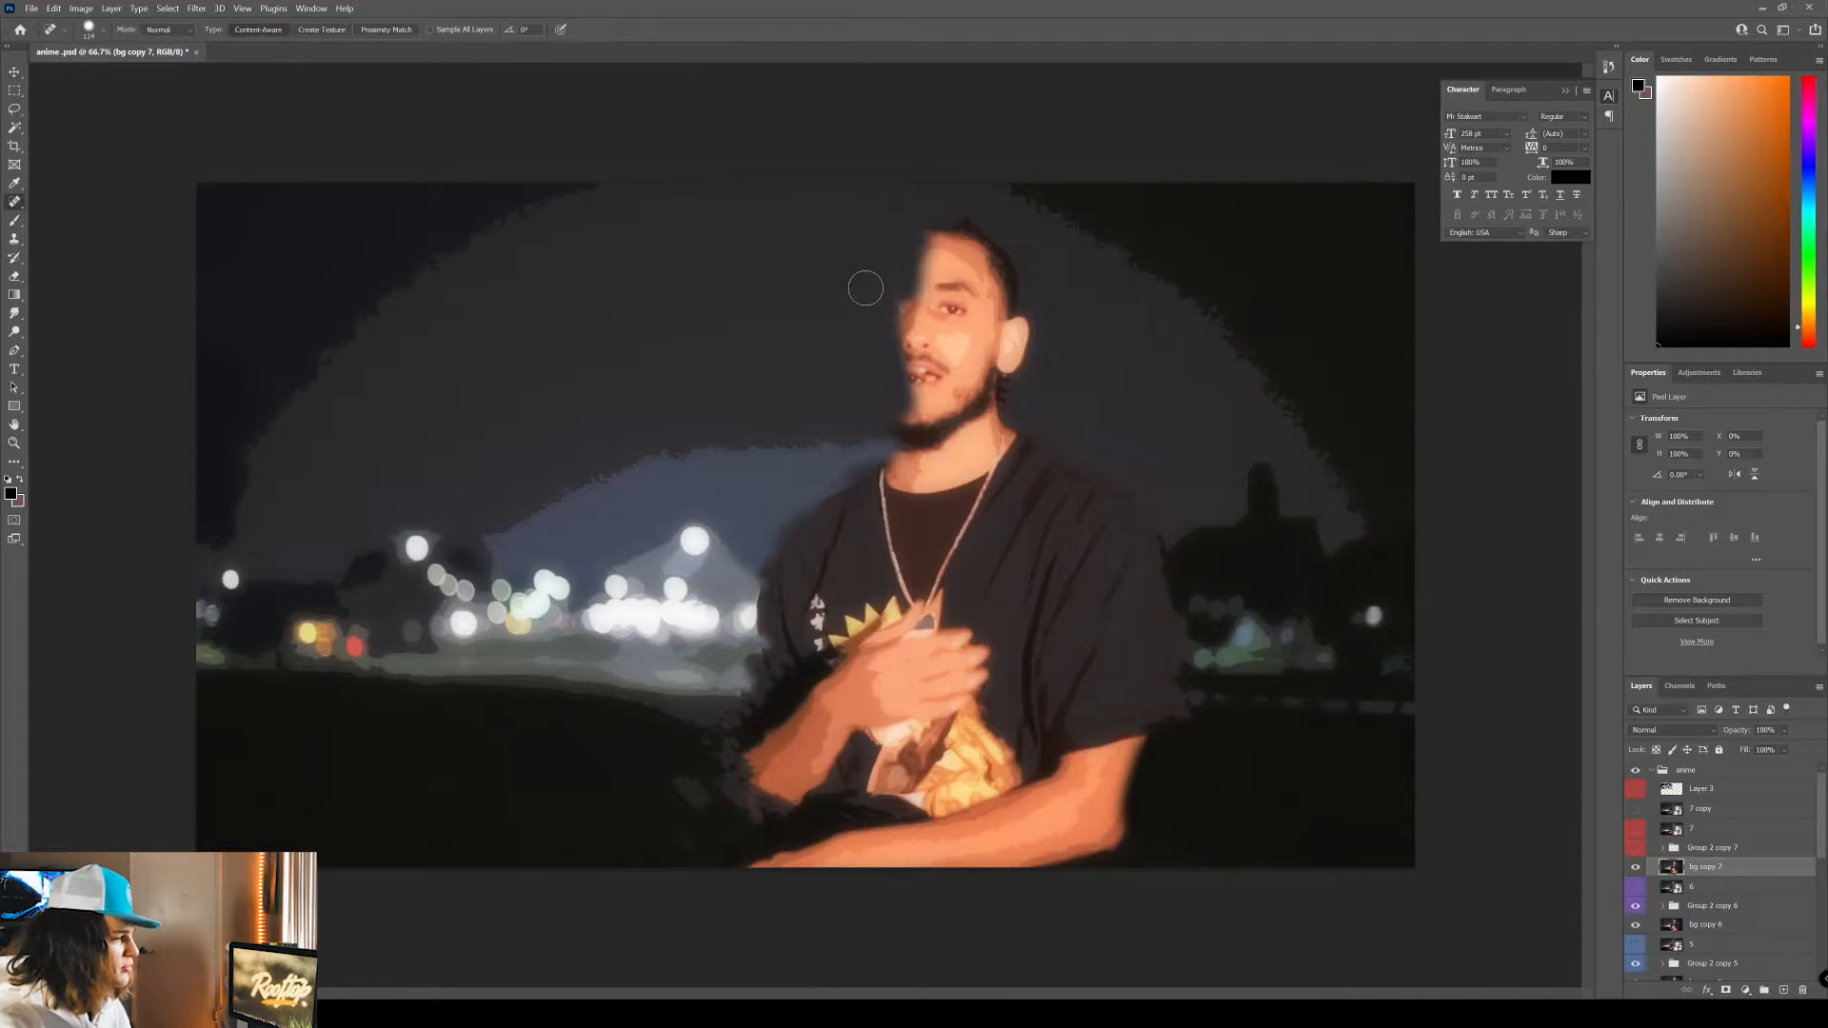
{"action": "right_click", "coordinate": [873, 296], "text": "alt"}
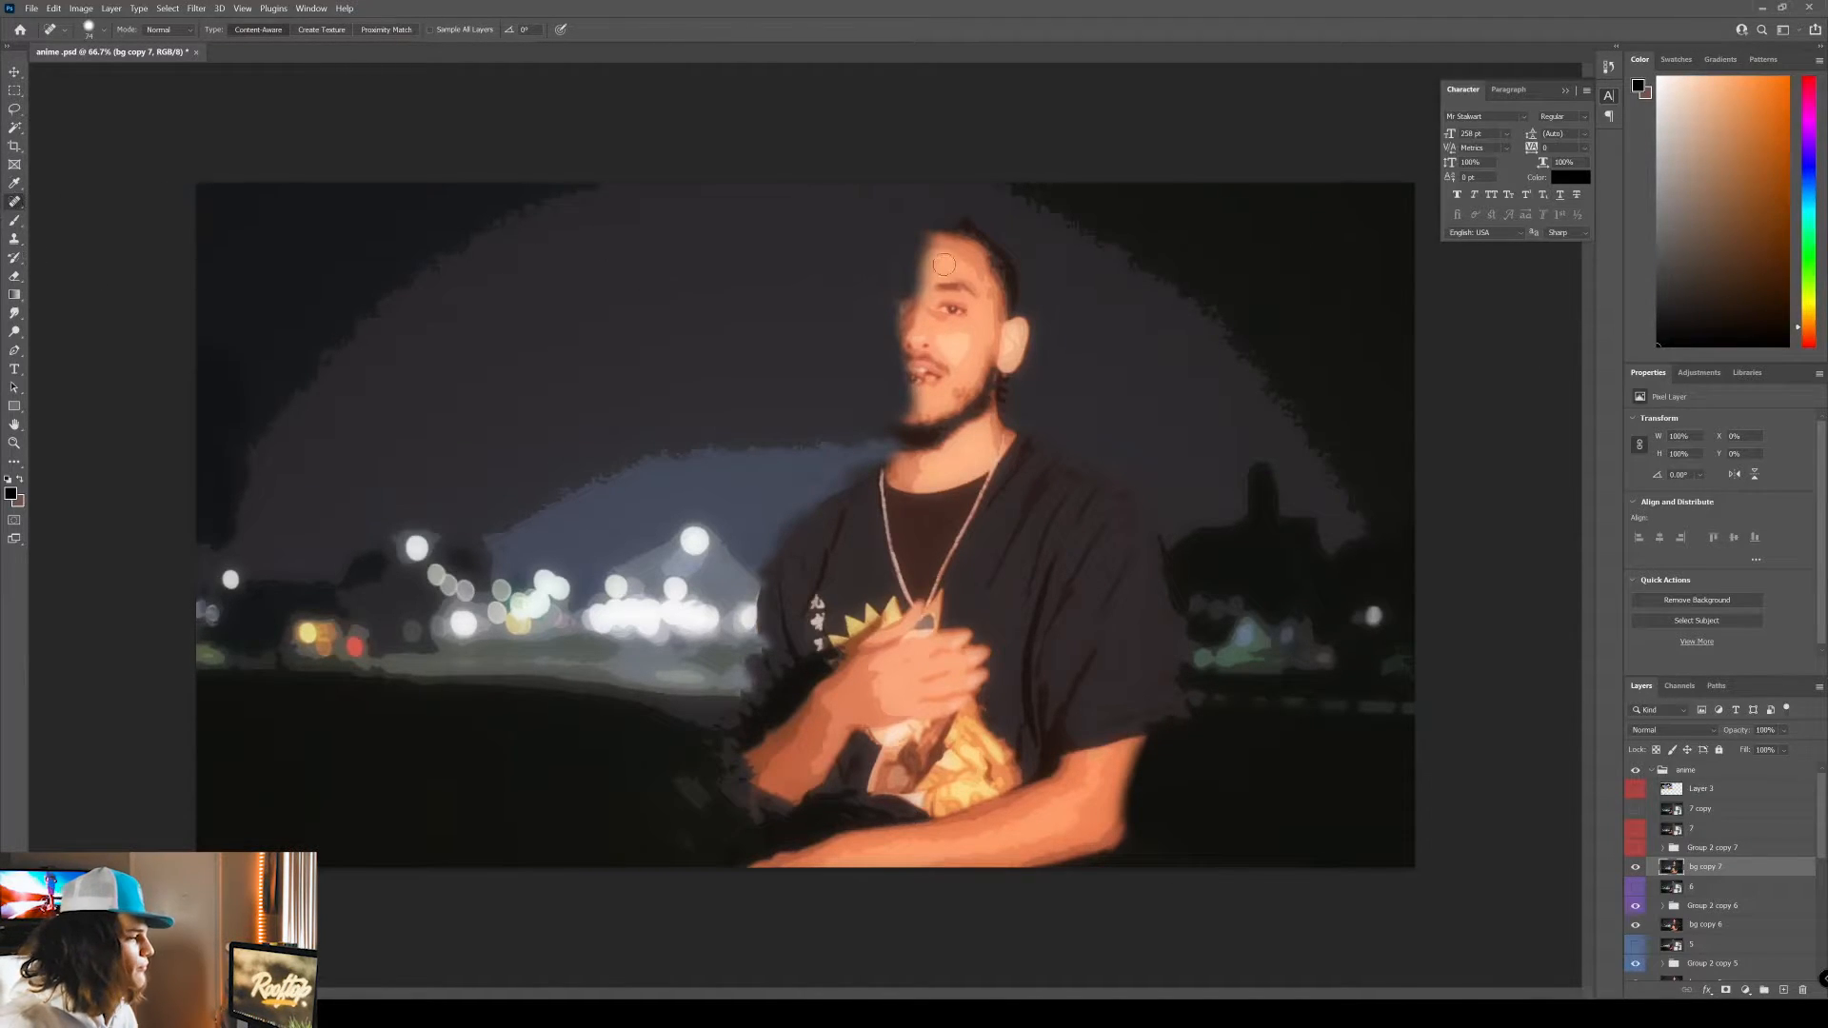
{"action": "left_click_drag", "start_coordinate": [931, 236], "coordinate": [930, 291]}
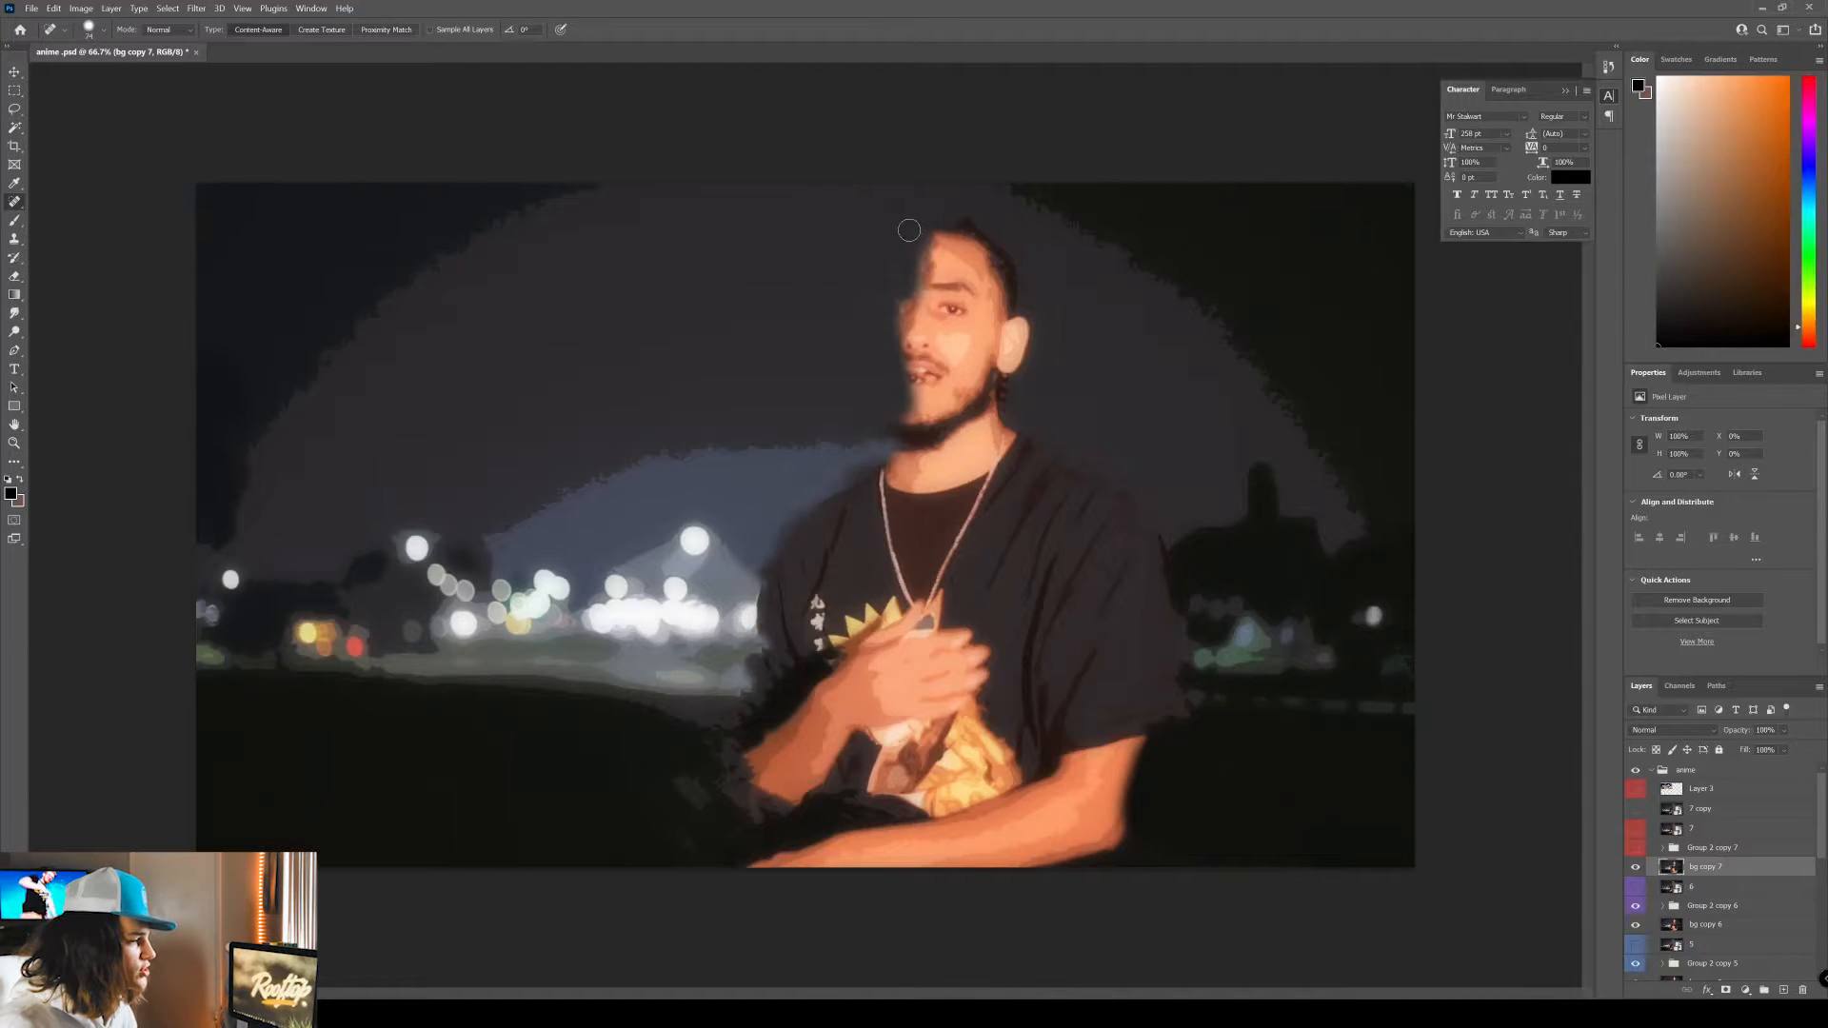
{"action": "mouse_move", "coordinate": [910, 230]}
{"action": "left_mouse_down"}
{"action": "mouse_move", "coordinate": [928, 252]}
{"action": "mouse_move", "coordinate": [885, 295]}
{"action": "mouse_move", "coordinate": [909, 338]}
{"action": "left_mouse_up"}
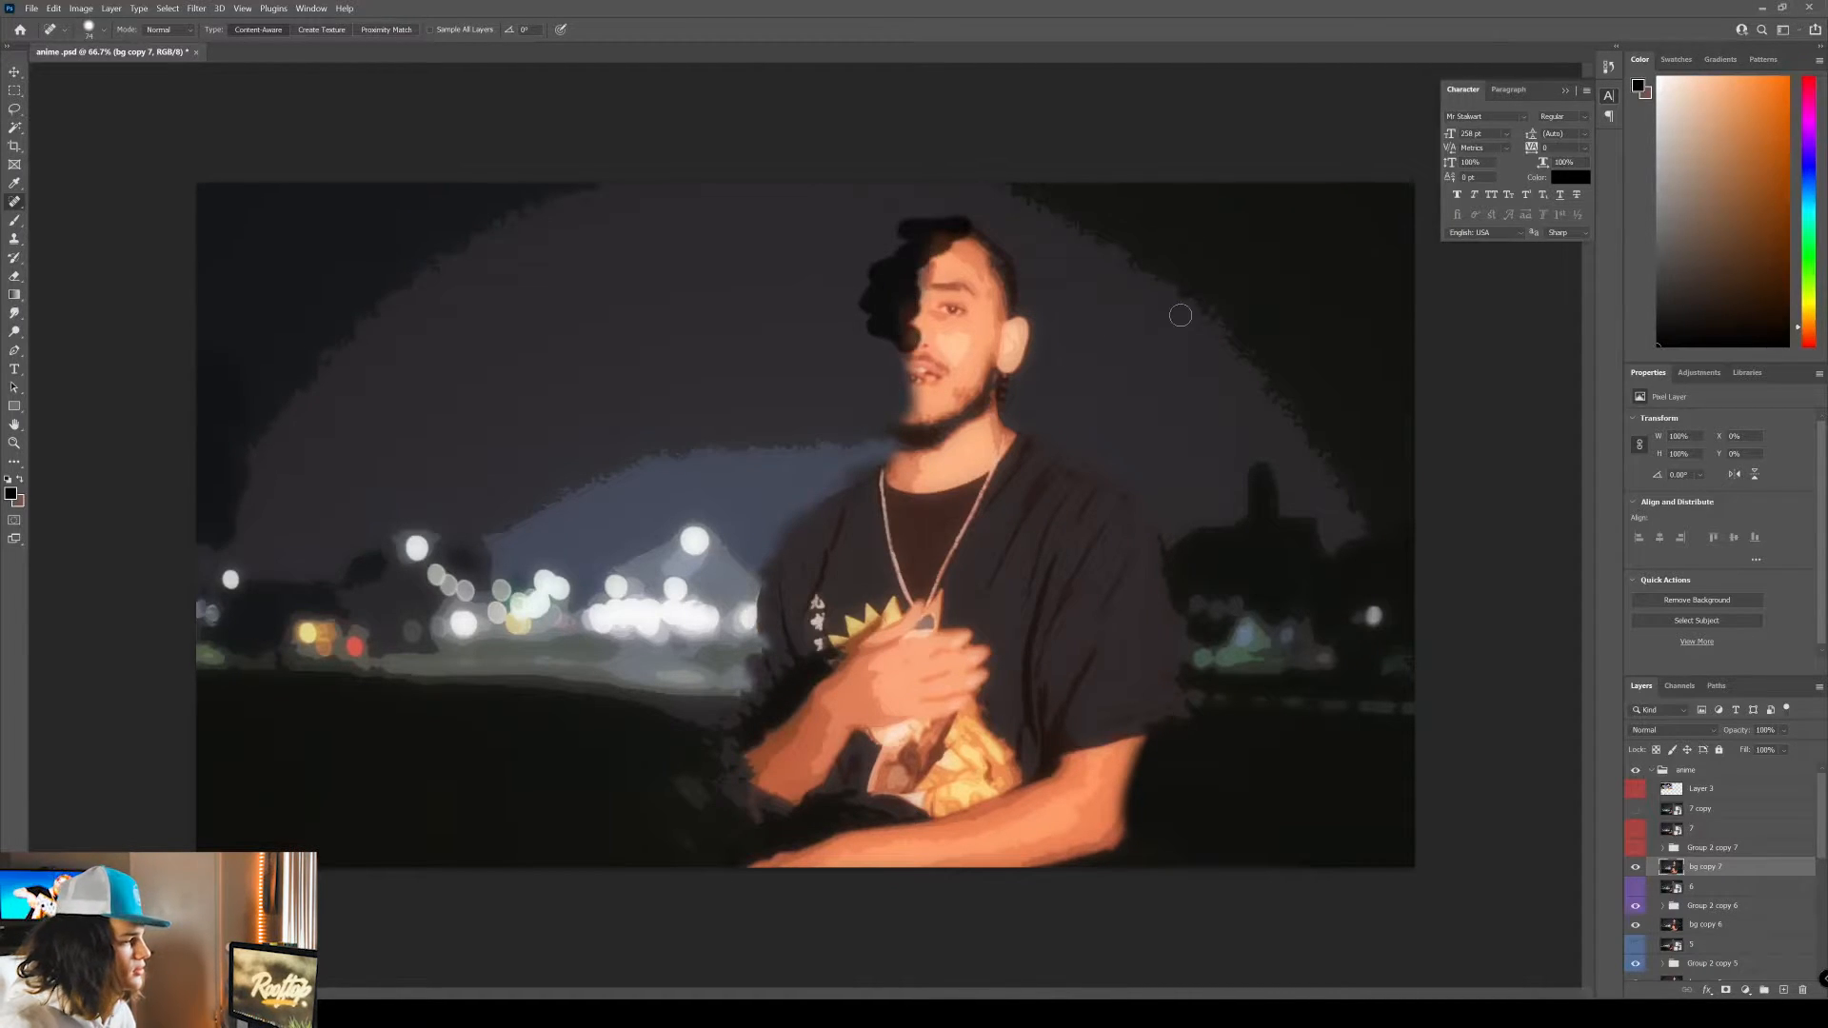
Clone the dark sky beside the head over the near side of the man's face with the Clone Stamp.
{"action": "key", "text": "s"}
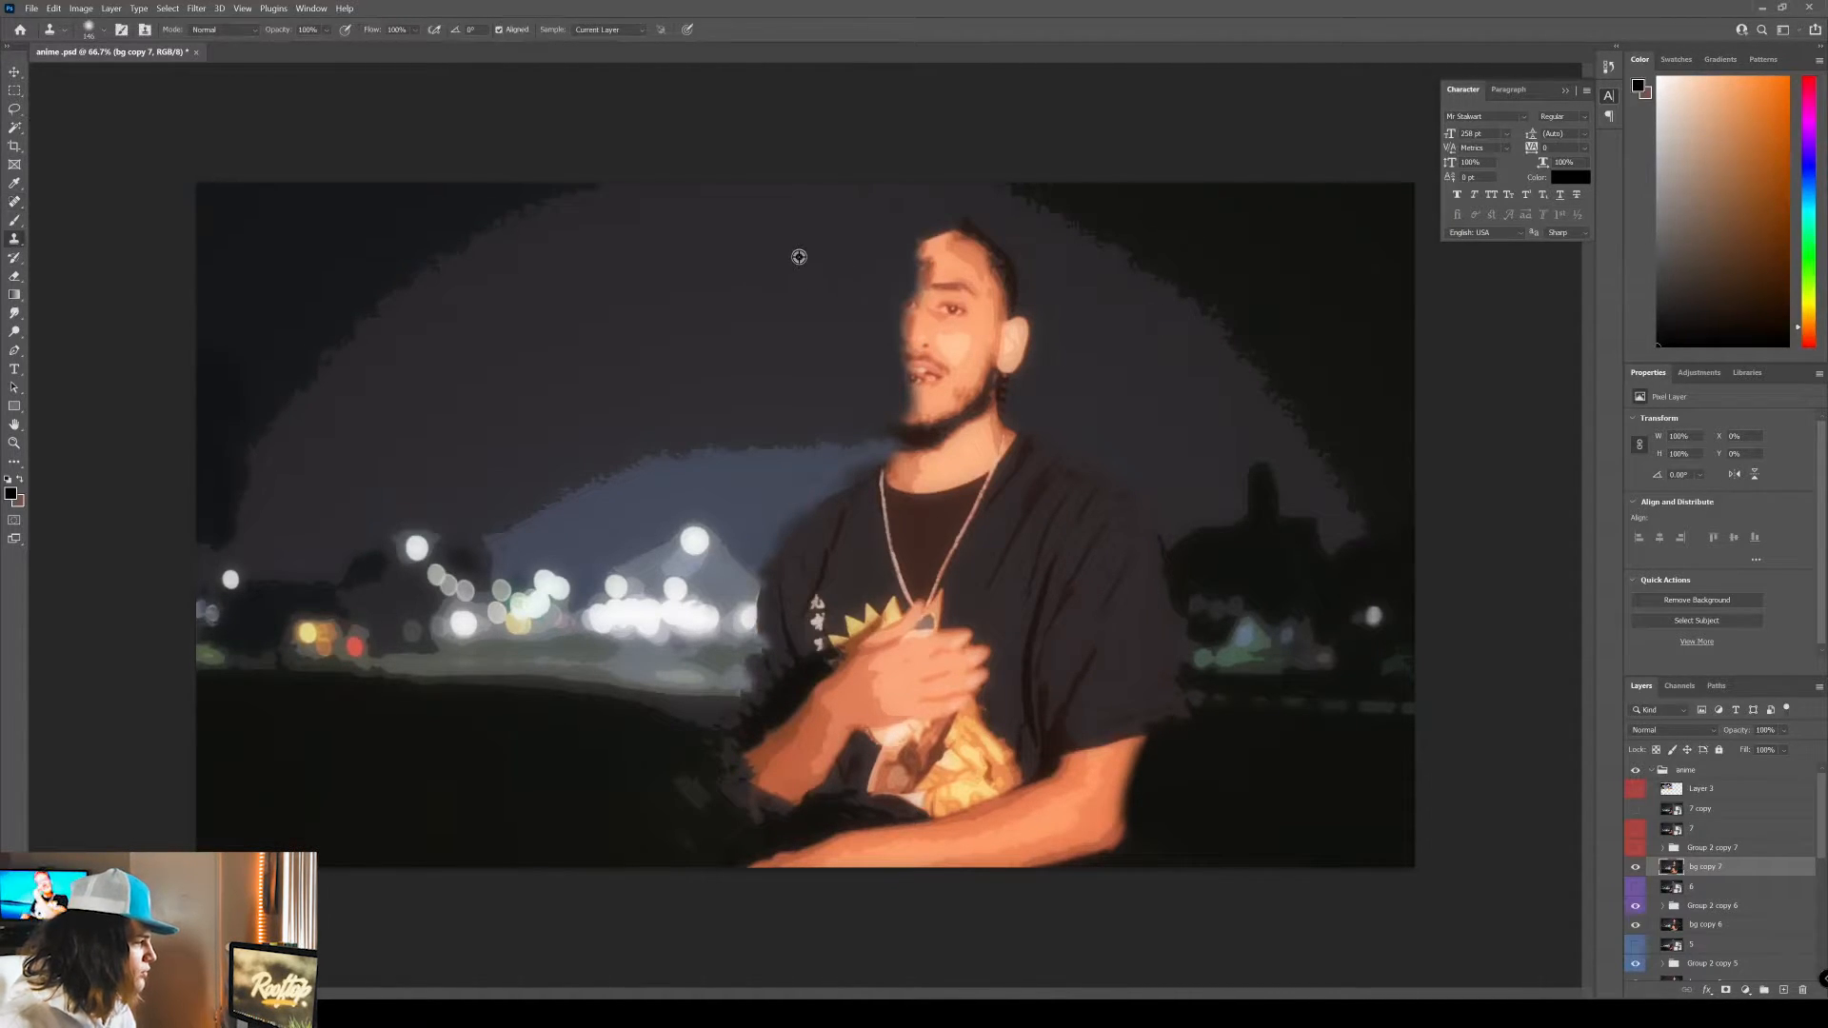
{"action": "left_click", "coordinate": [799, 257], "text": "alt"}
{"action": "mouse_move", "coordinate": [857, 230]}
{"action": "left_mouse_down"}
{"action": "mouse_move", "coordinate": [920, 250]}
{"action": "mouse_move", "coordinate": [900, 401]}
{"action": "left_mouse_up"}
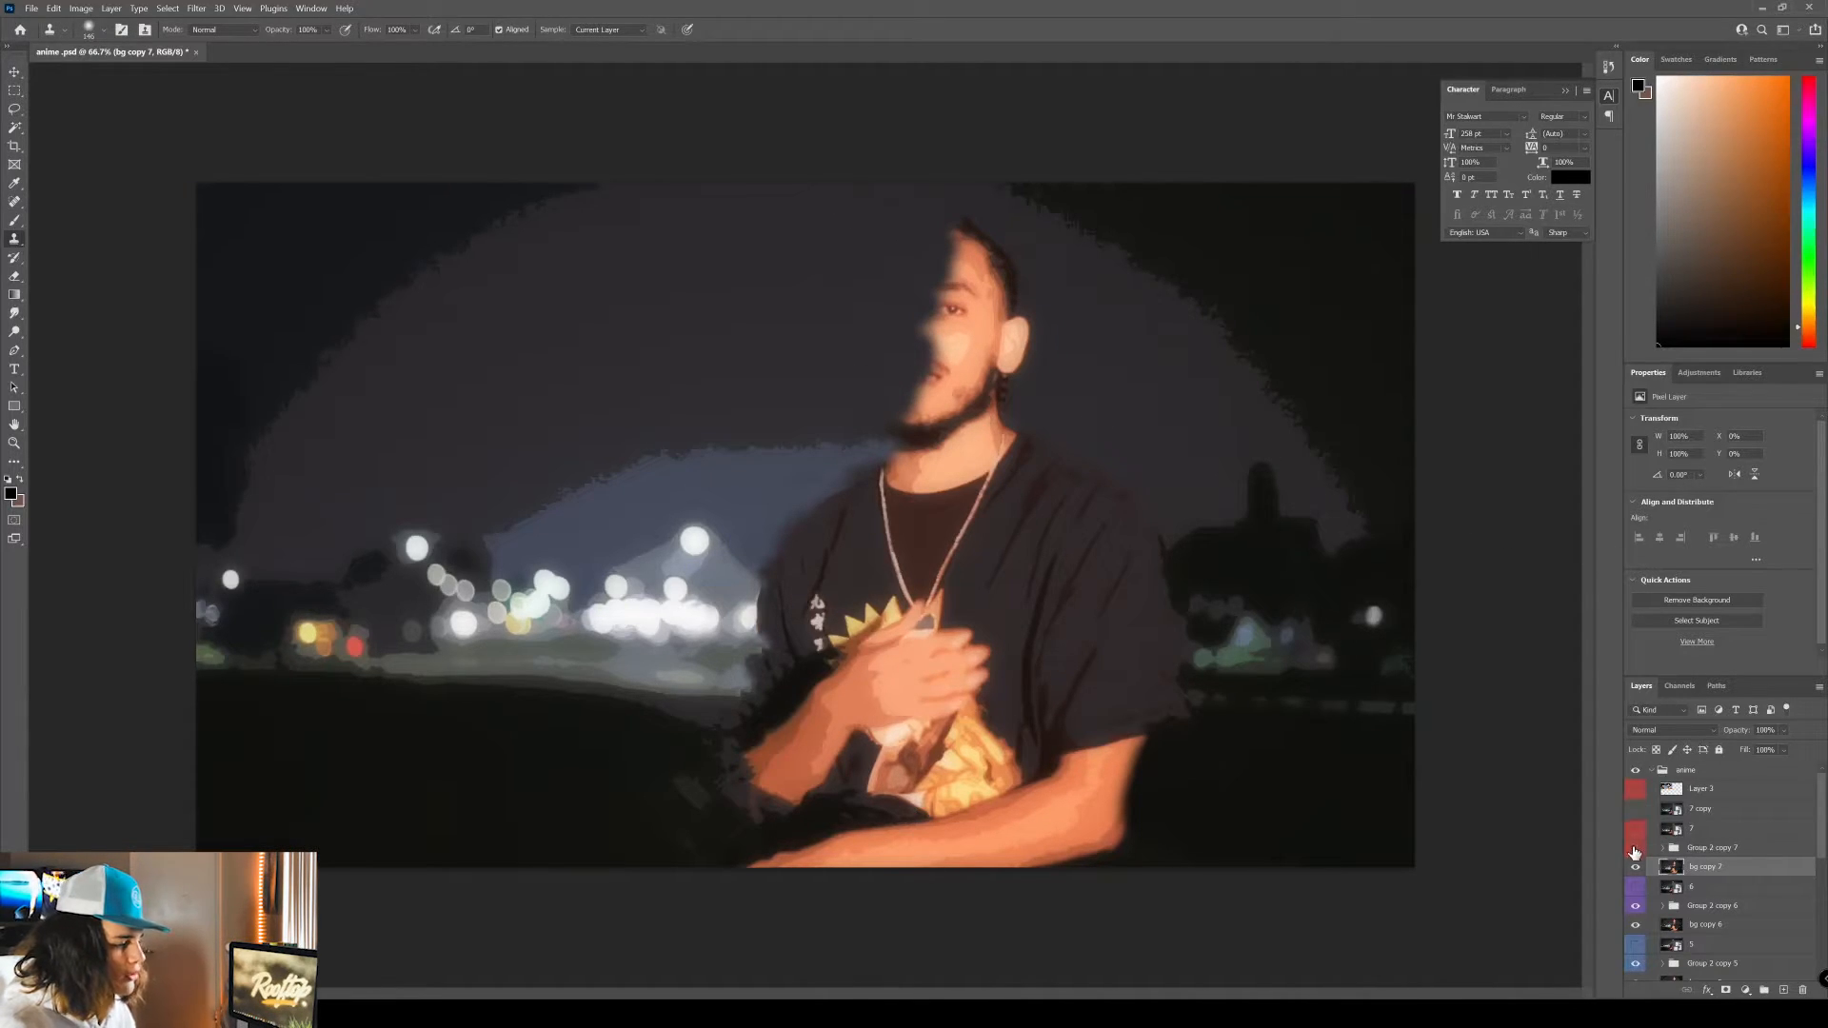
Compare the frame with and without the Group 2 copy 7 cartoon, then expand that group to examine its layers.
{"action": "left_click", "coordinate": [1636, 849]}
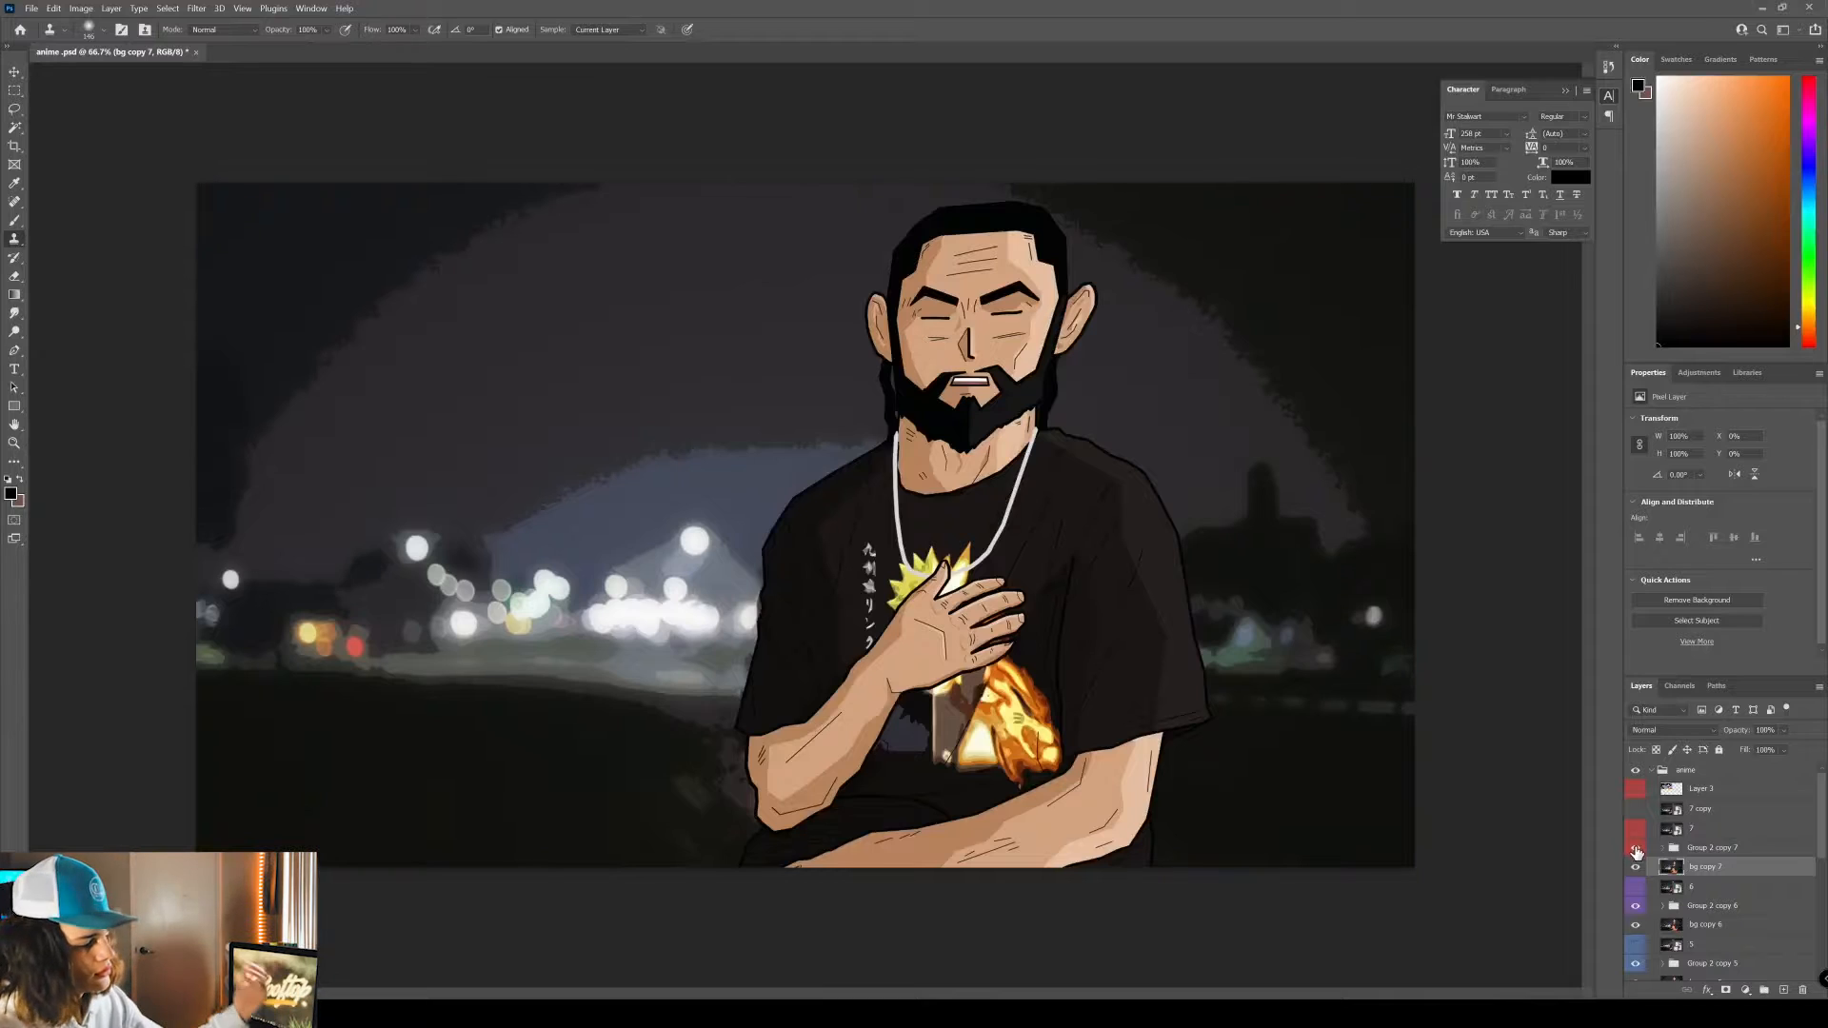
{"action": "left_click", "coordinate": [1636, 850]}
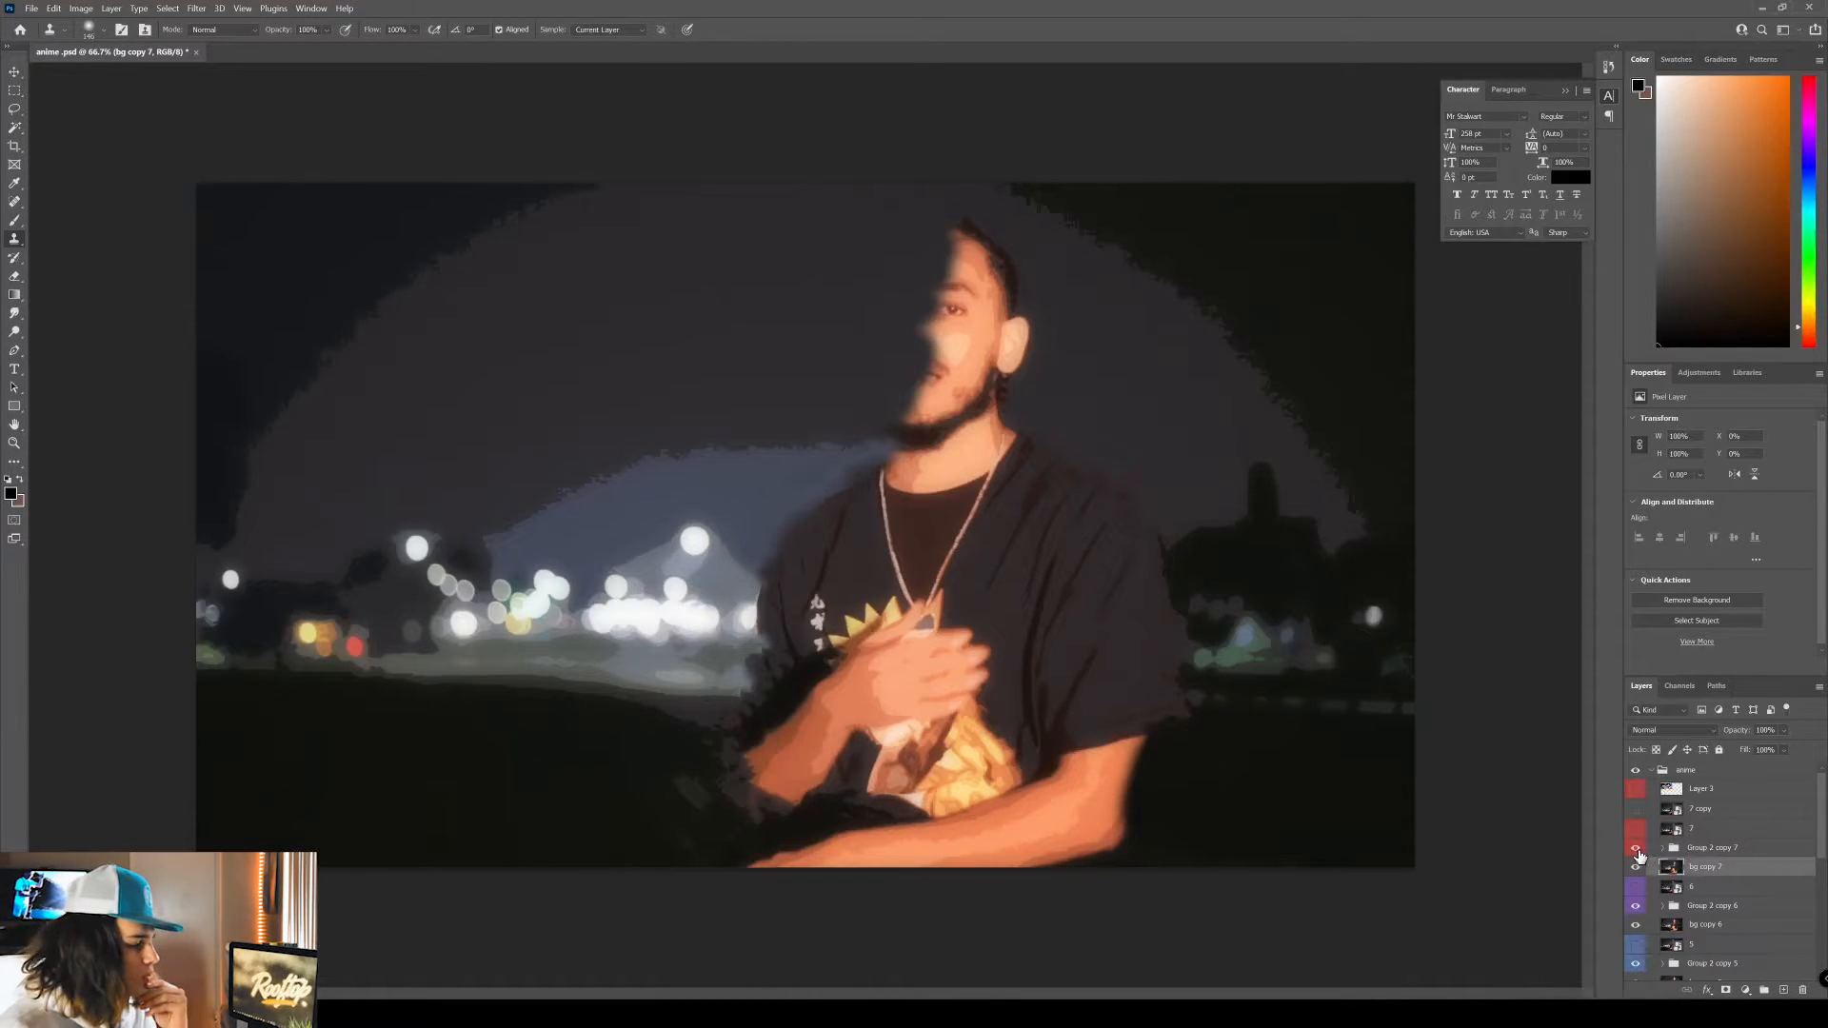
{"action": "left_click", "coordinate": [1637, 849]}
{"action": "left_click", "coordinate": [1661, 848]}
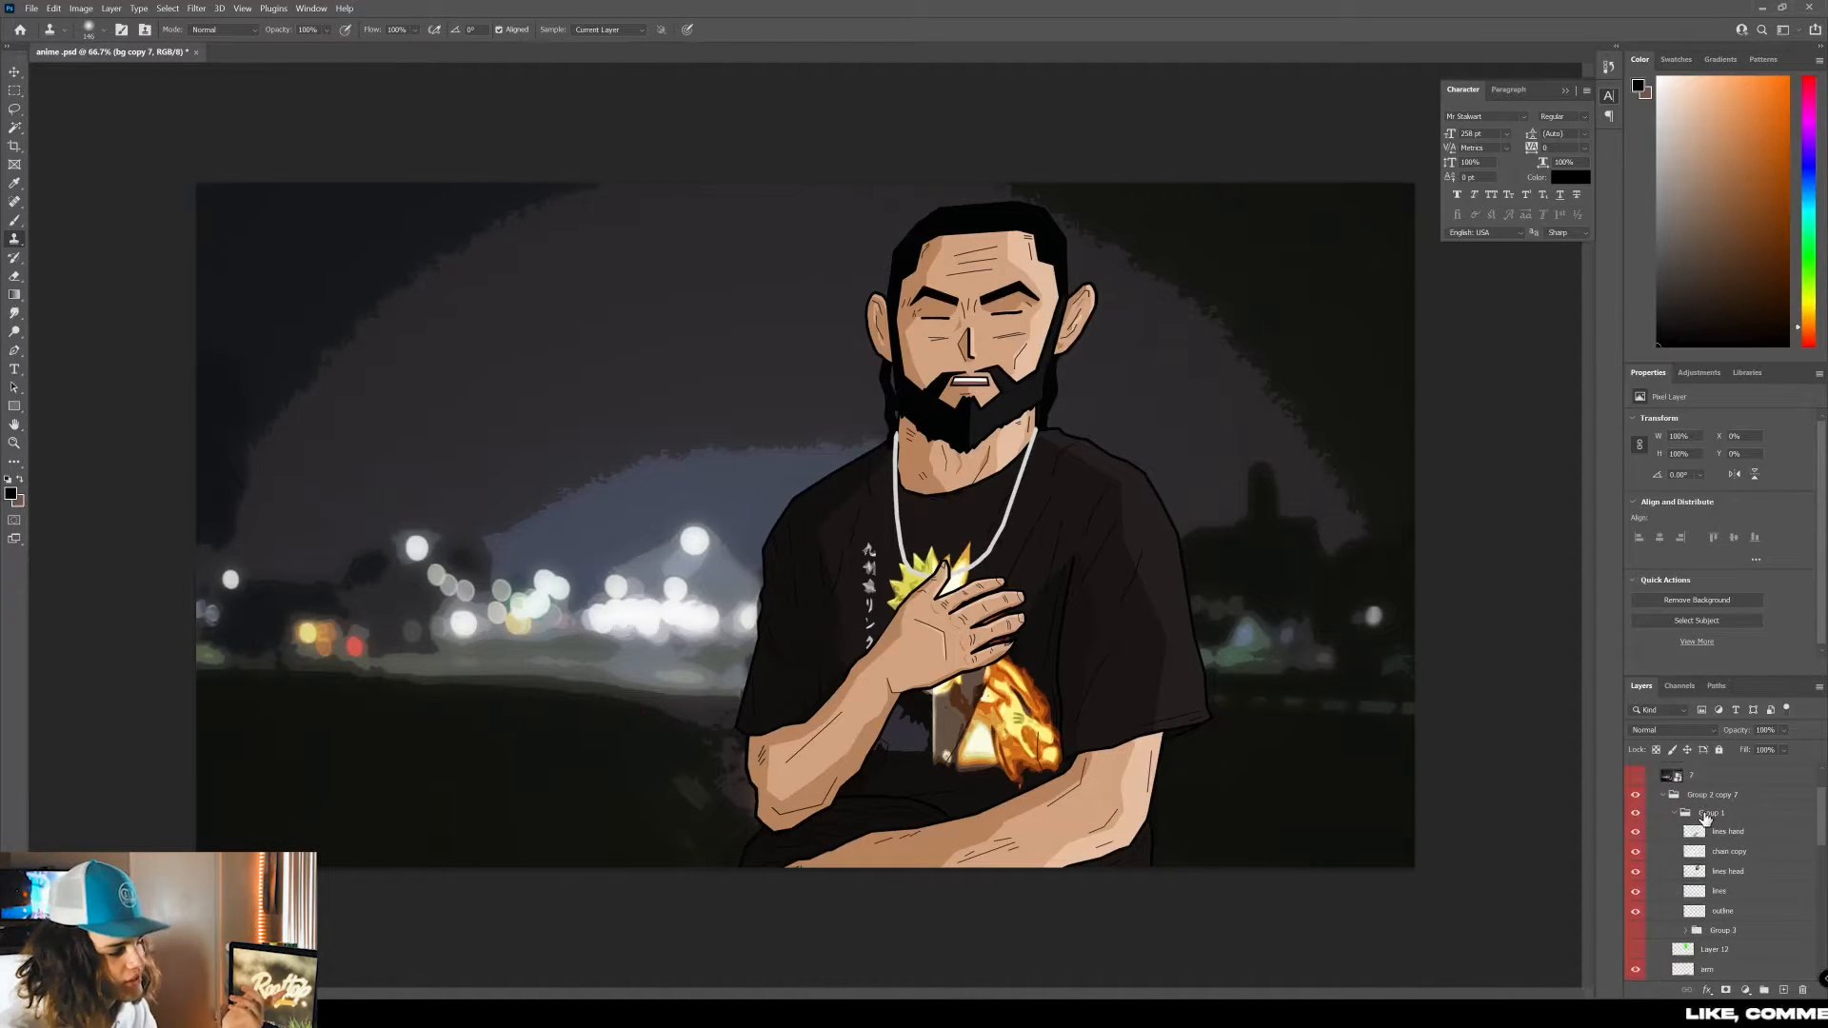
{"action": "scroll", "coordinate": [1699, 812], "scroll_direction": "down", "scroll_amount": 1}
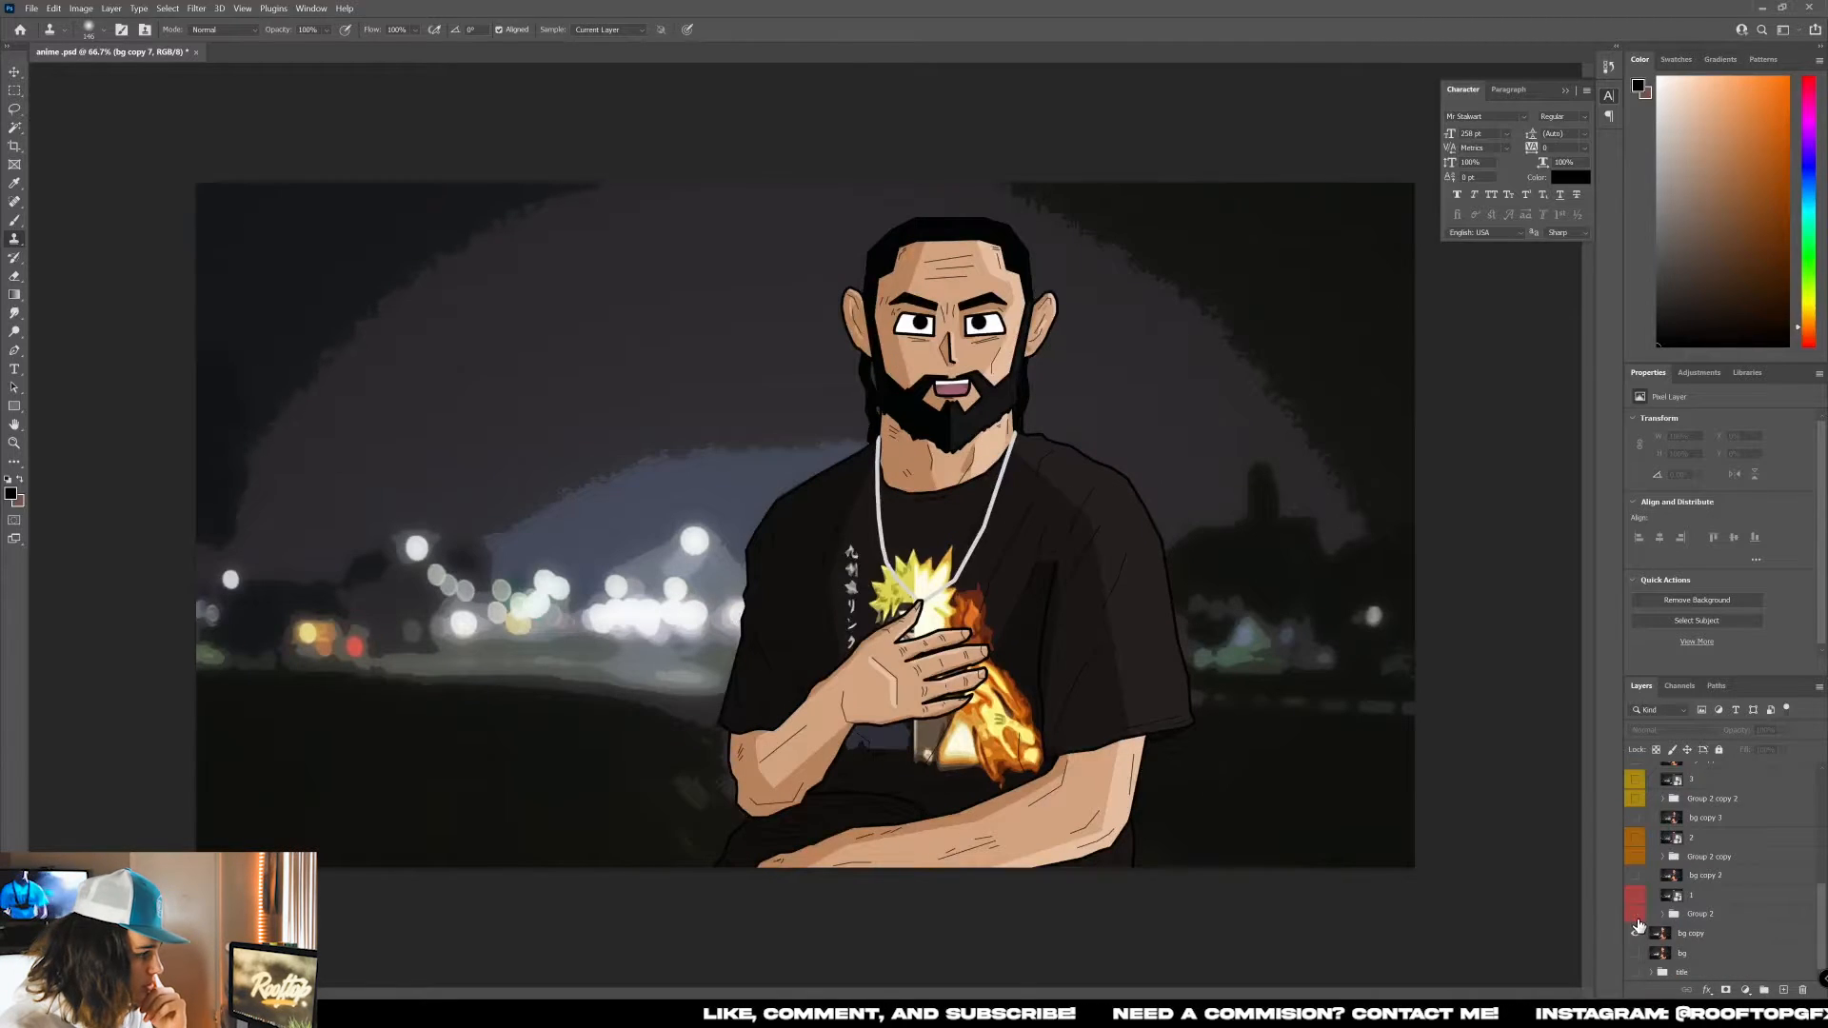
Compare the first frame with and without the Group 2 cartoon, then expand Group 2 and its Group 1 to examine their layers.
{"action": "left_click", "coordinate": [1636, 916]}
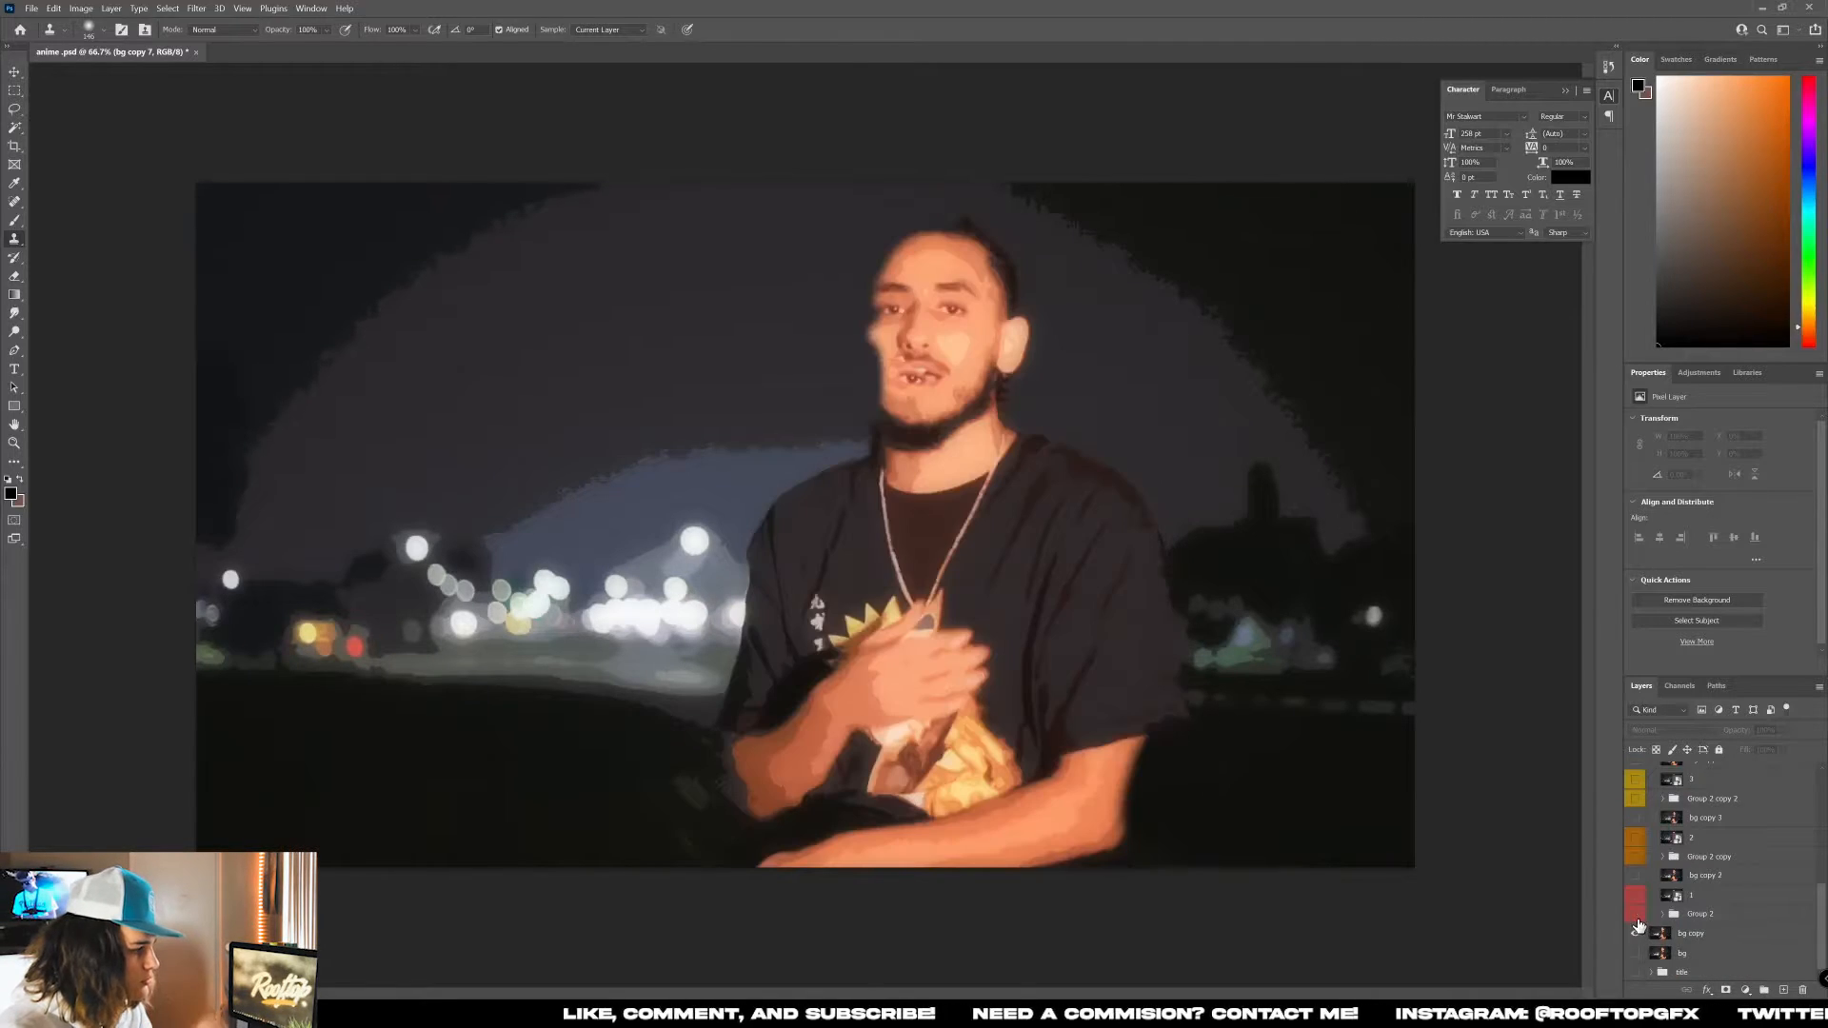
{"action": "left_click", "coordinate": [1636, 916]}
{"action": "left_click", "coordinate": [1664, 914]}
{"action": "left_click", "coordinate": [1676, 932]}
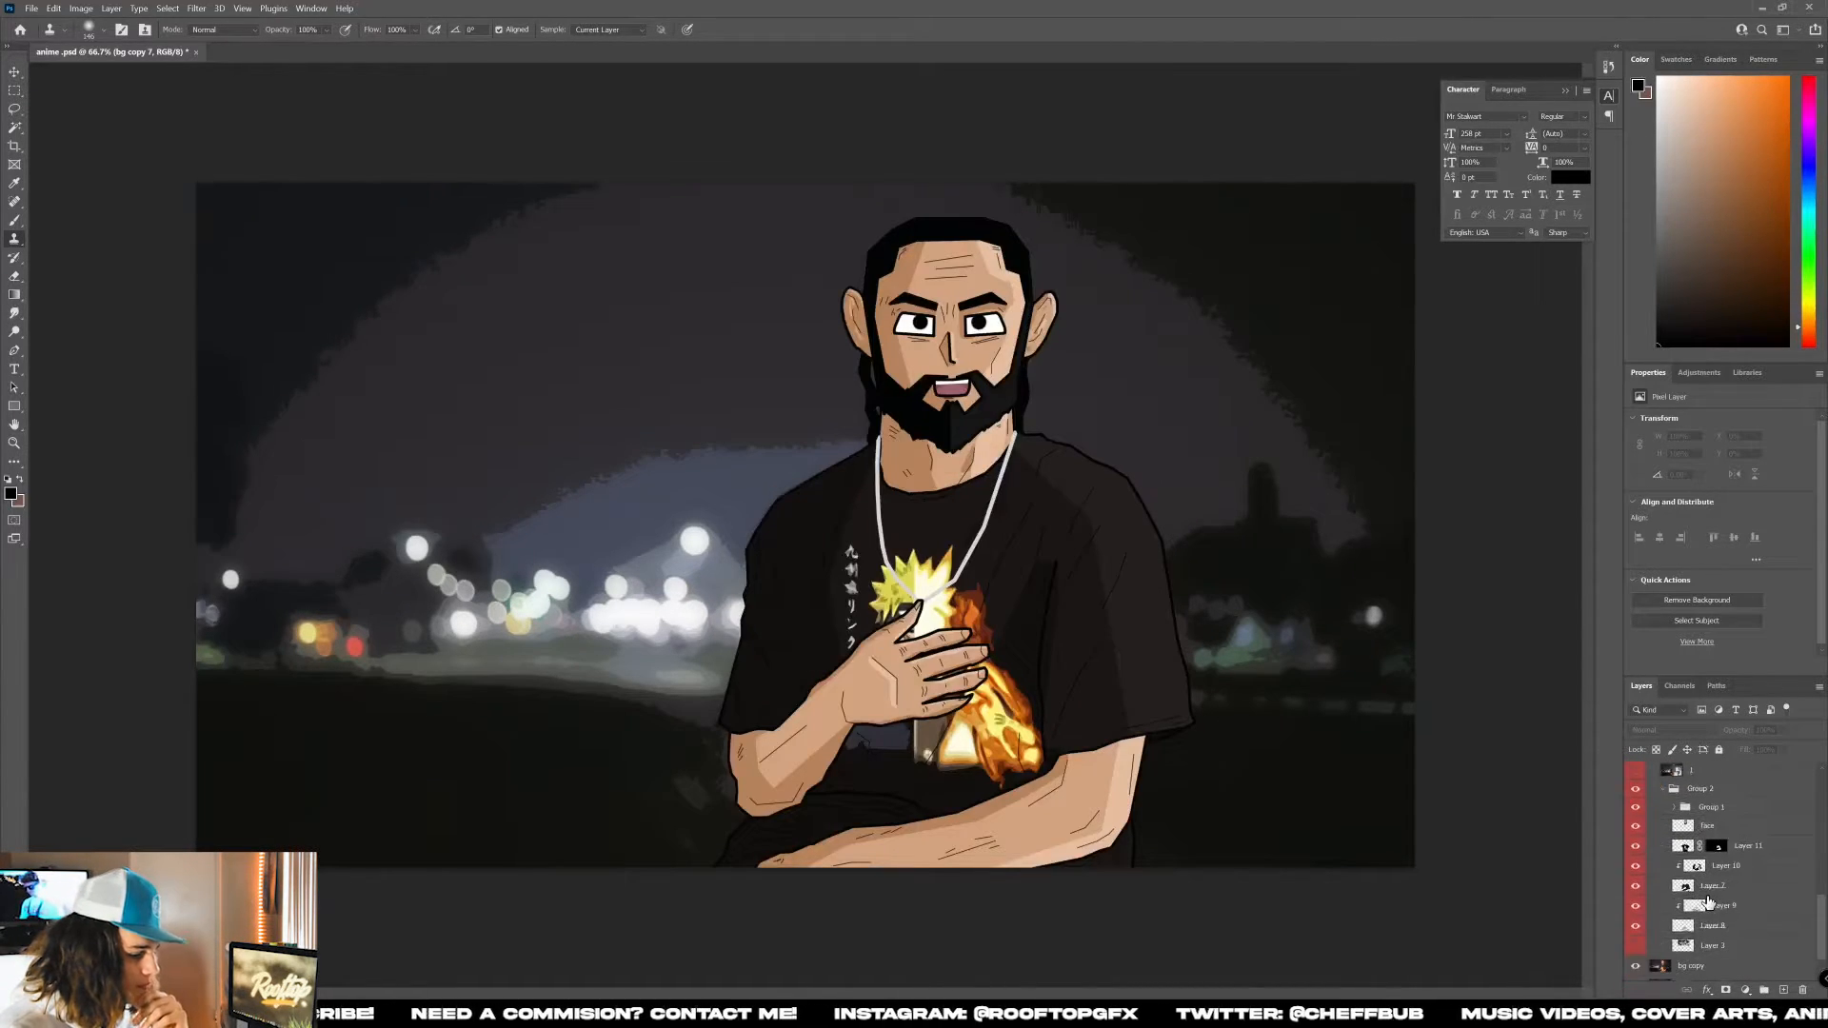
{"action": "scroll", "coordinate": [1675, 857], "scroll_direction": "down", "scroll_amount": 3}
{"action": "scroll", "coordinate": [1676, 838], "scroll_direction": "down", "scroll_amount": 3}
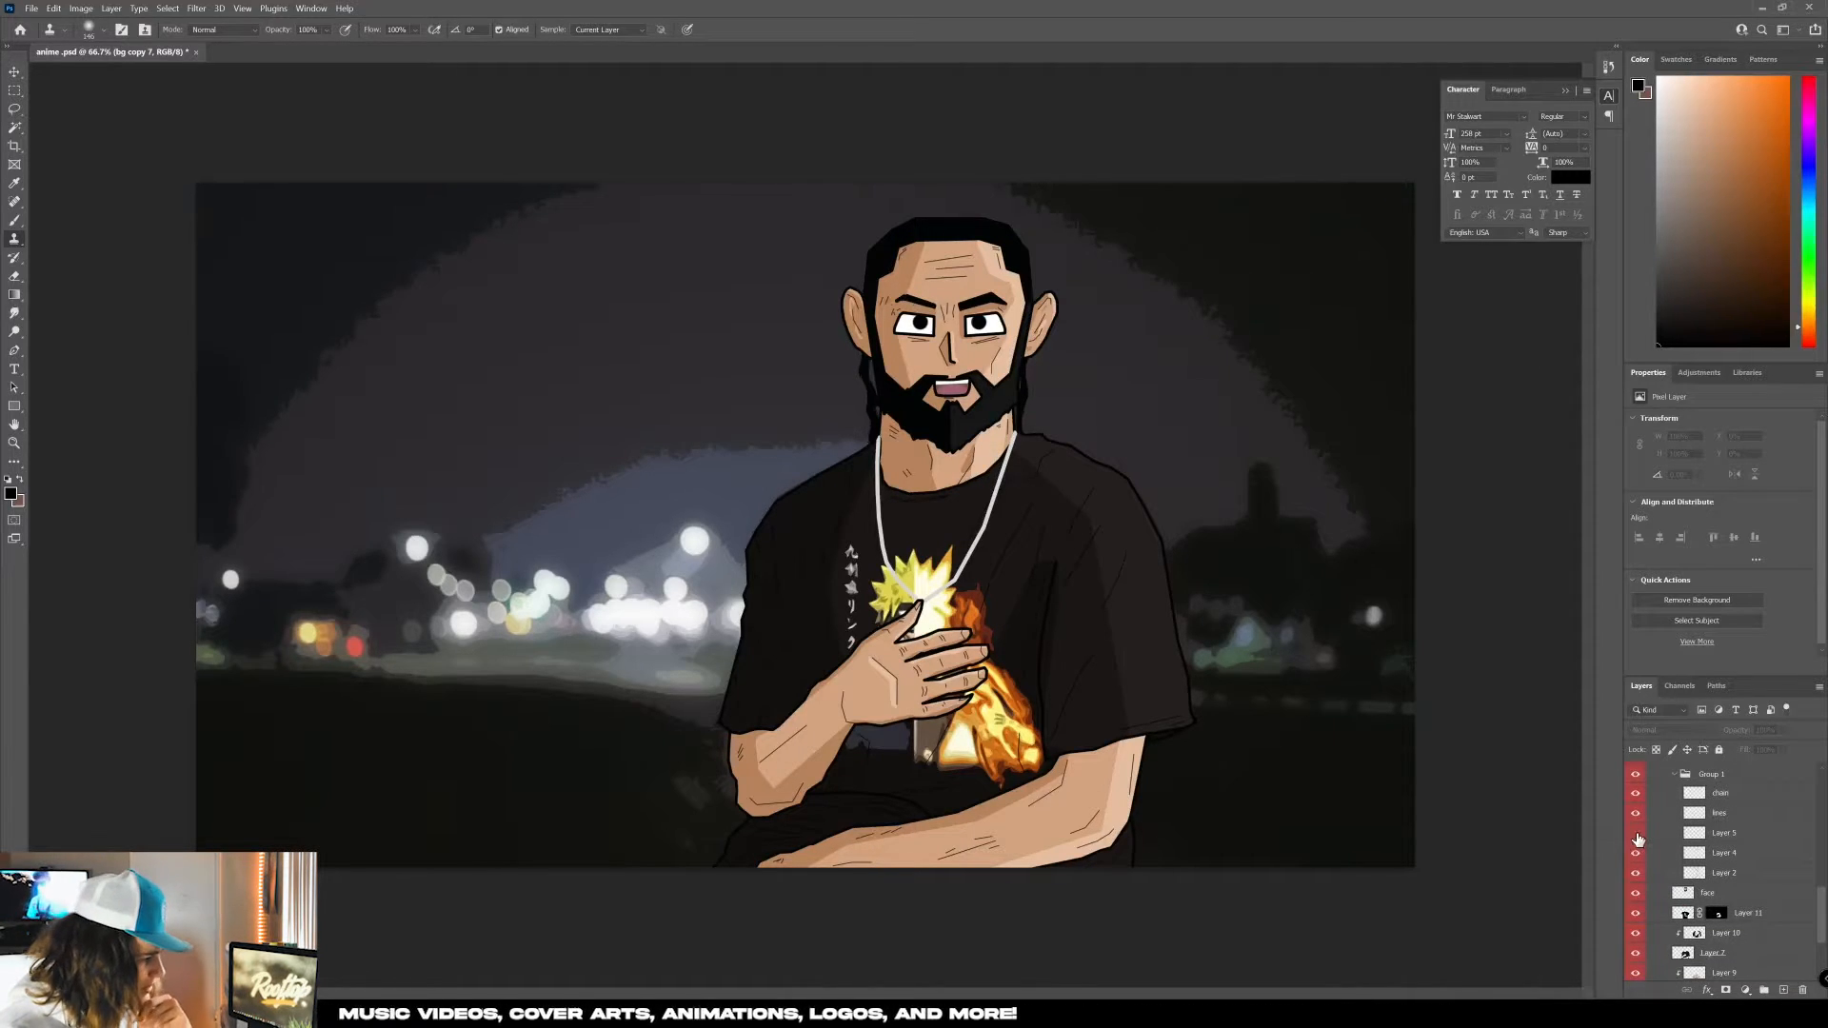
Hide the layers inside Group 2, then show only the line-art layers lines, Layer 5, Layer 4 and Layer 2 in Group 1.
{"action": "left_click_drag", "start_coordinate": [1636, 817], "coordinate": [1637, 973]}
{"action": "scroll", "coordinate": [1635, 816], "scroll_direction": "up", "scroll_amount": 1}
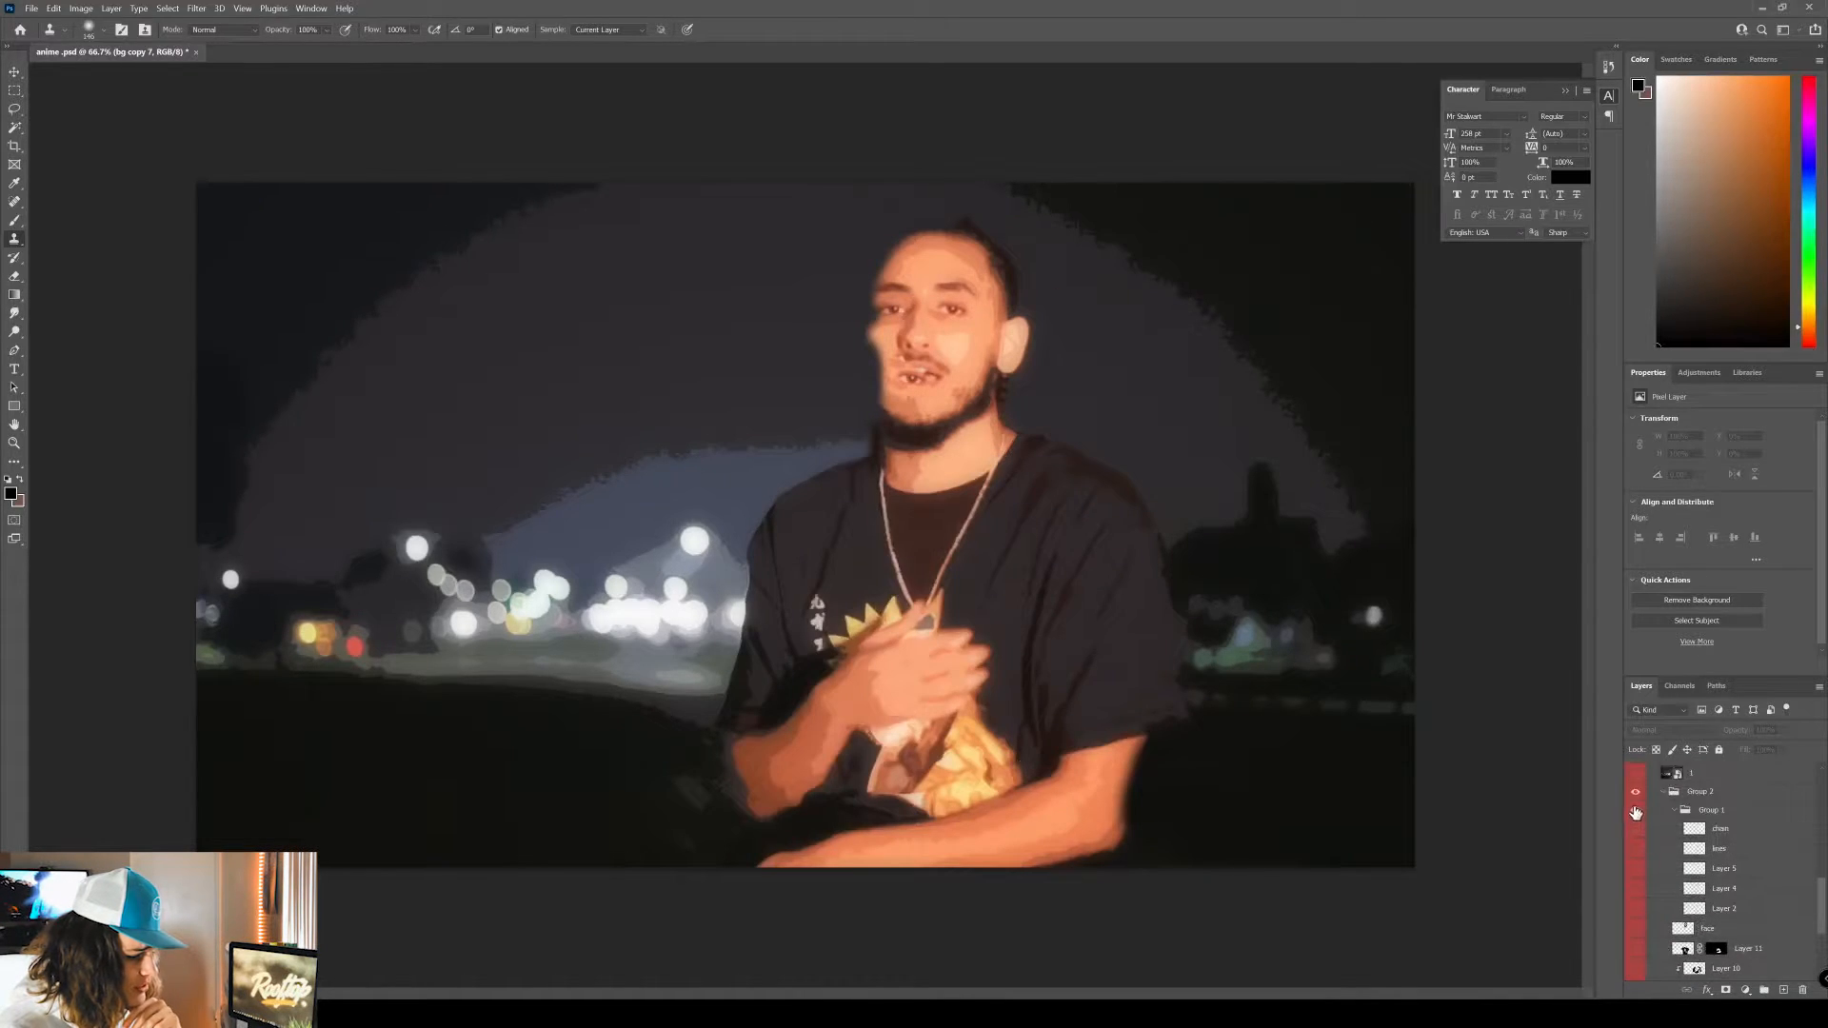
{"action": "left_click_drag", "start_coordinate": [1642, 878], "coordinate": [1643, 893]}
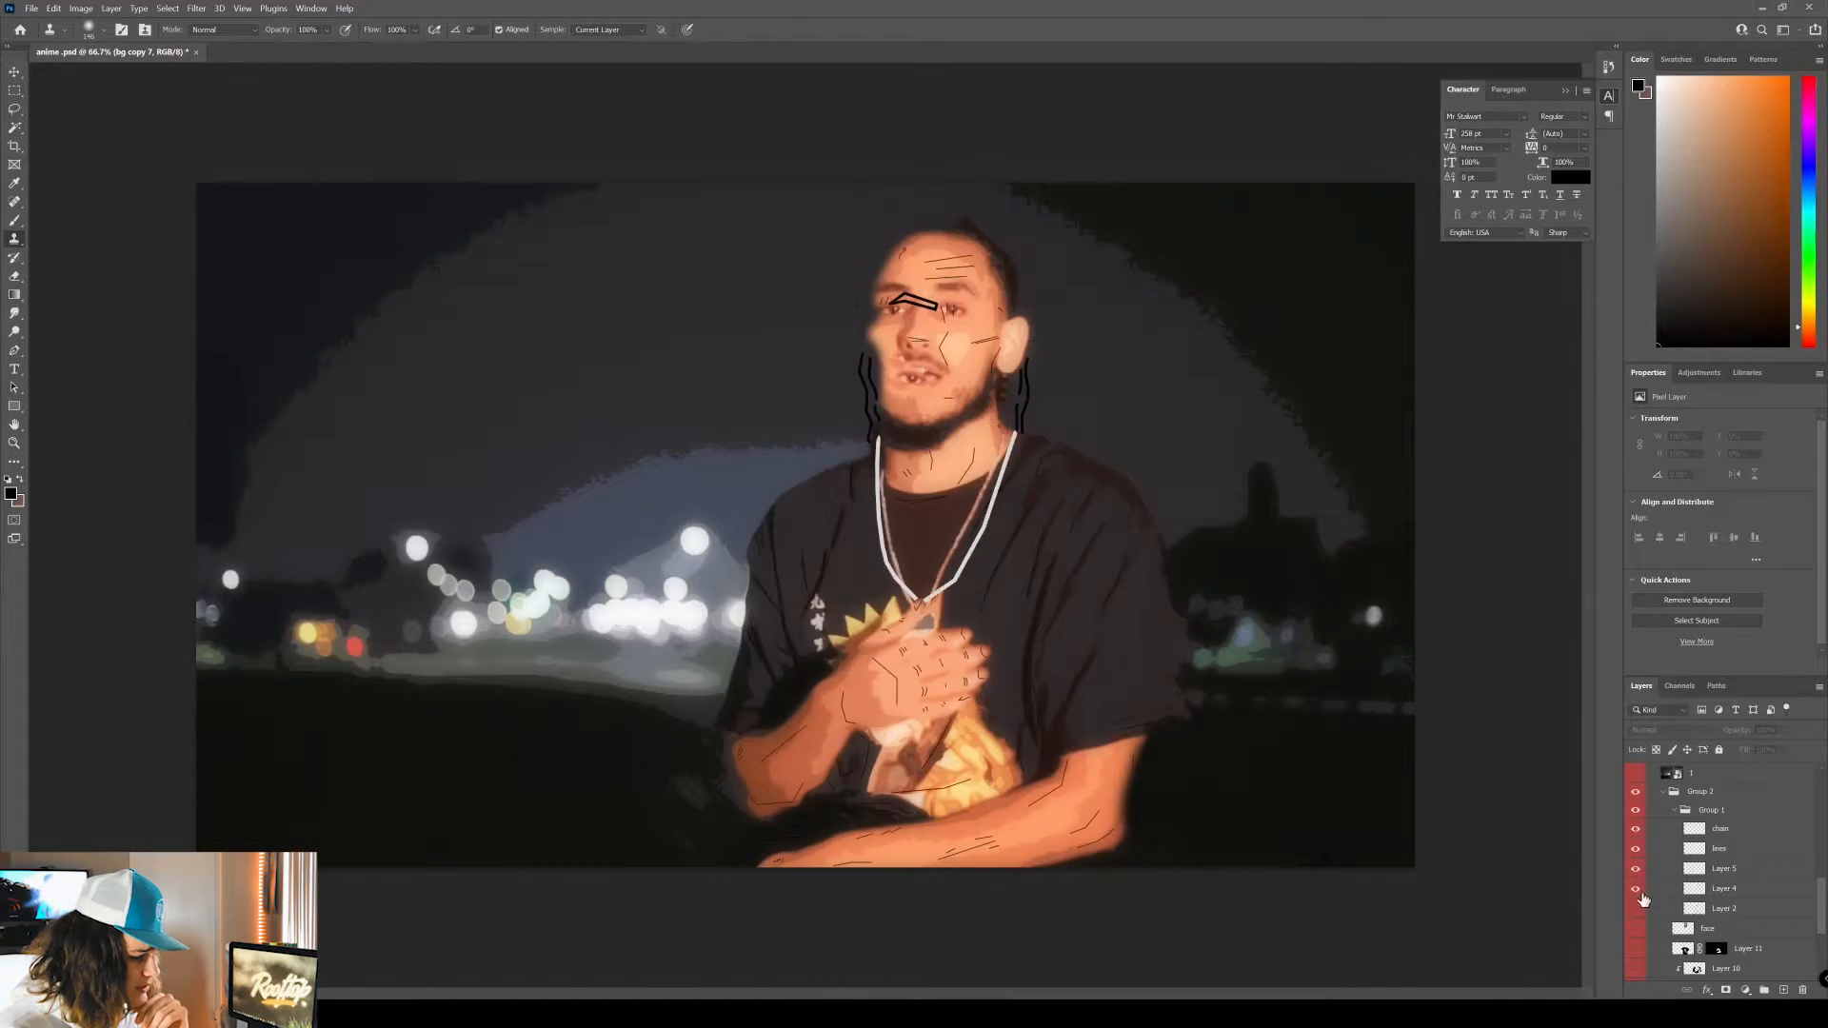
{"action": "left_click", "coordinate": [1637, 831]}
{"action": "scroll", "coordinate": [1638, 834], "scroll_direction": "down", "scroll_amount": 1}
{"action": "left_click", "coordinate": [1639, 873]}
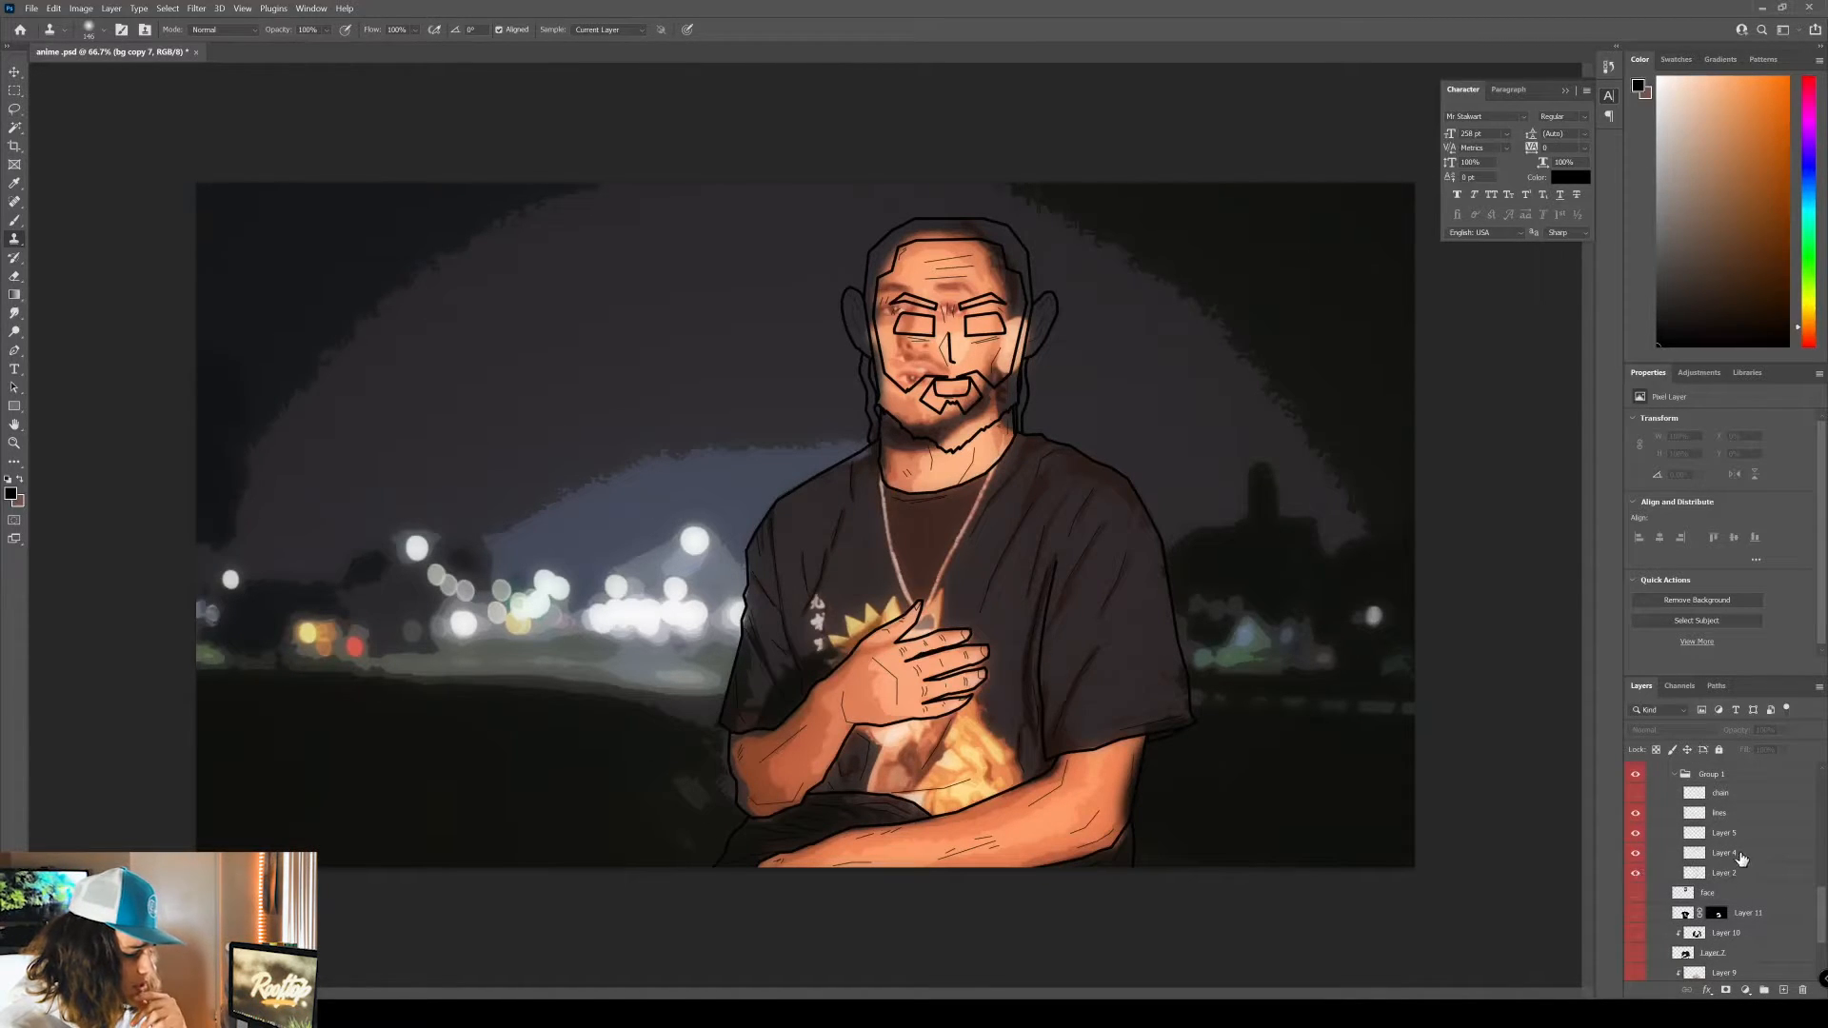
{"action": "scroll", "coordinate": [1754, 898], "scroll_direction": "up", "scroll_amount": 1}
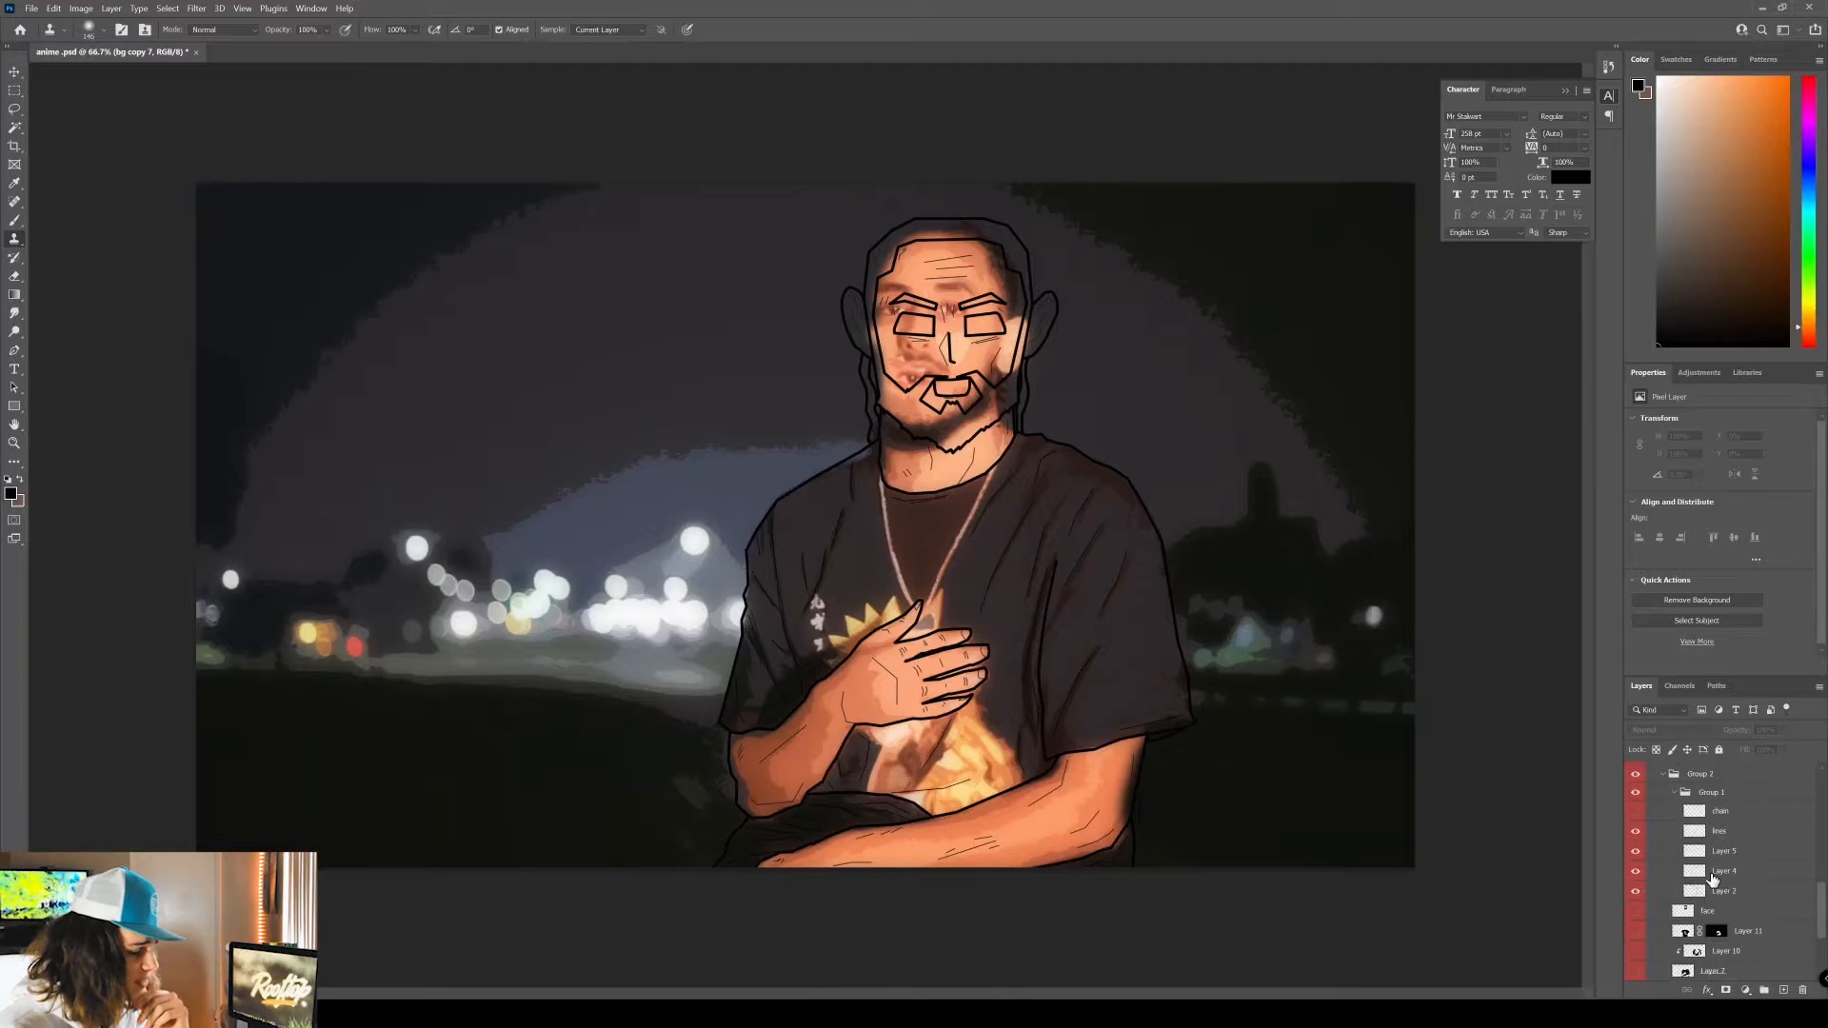
Move Layer 3, the anime reference picture, to the top of Group 2 and make it visible.
{"action": "scroll", "coordinate": [1687, 878], "scroll_direction": "down", "scroll_amount": 6}
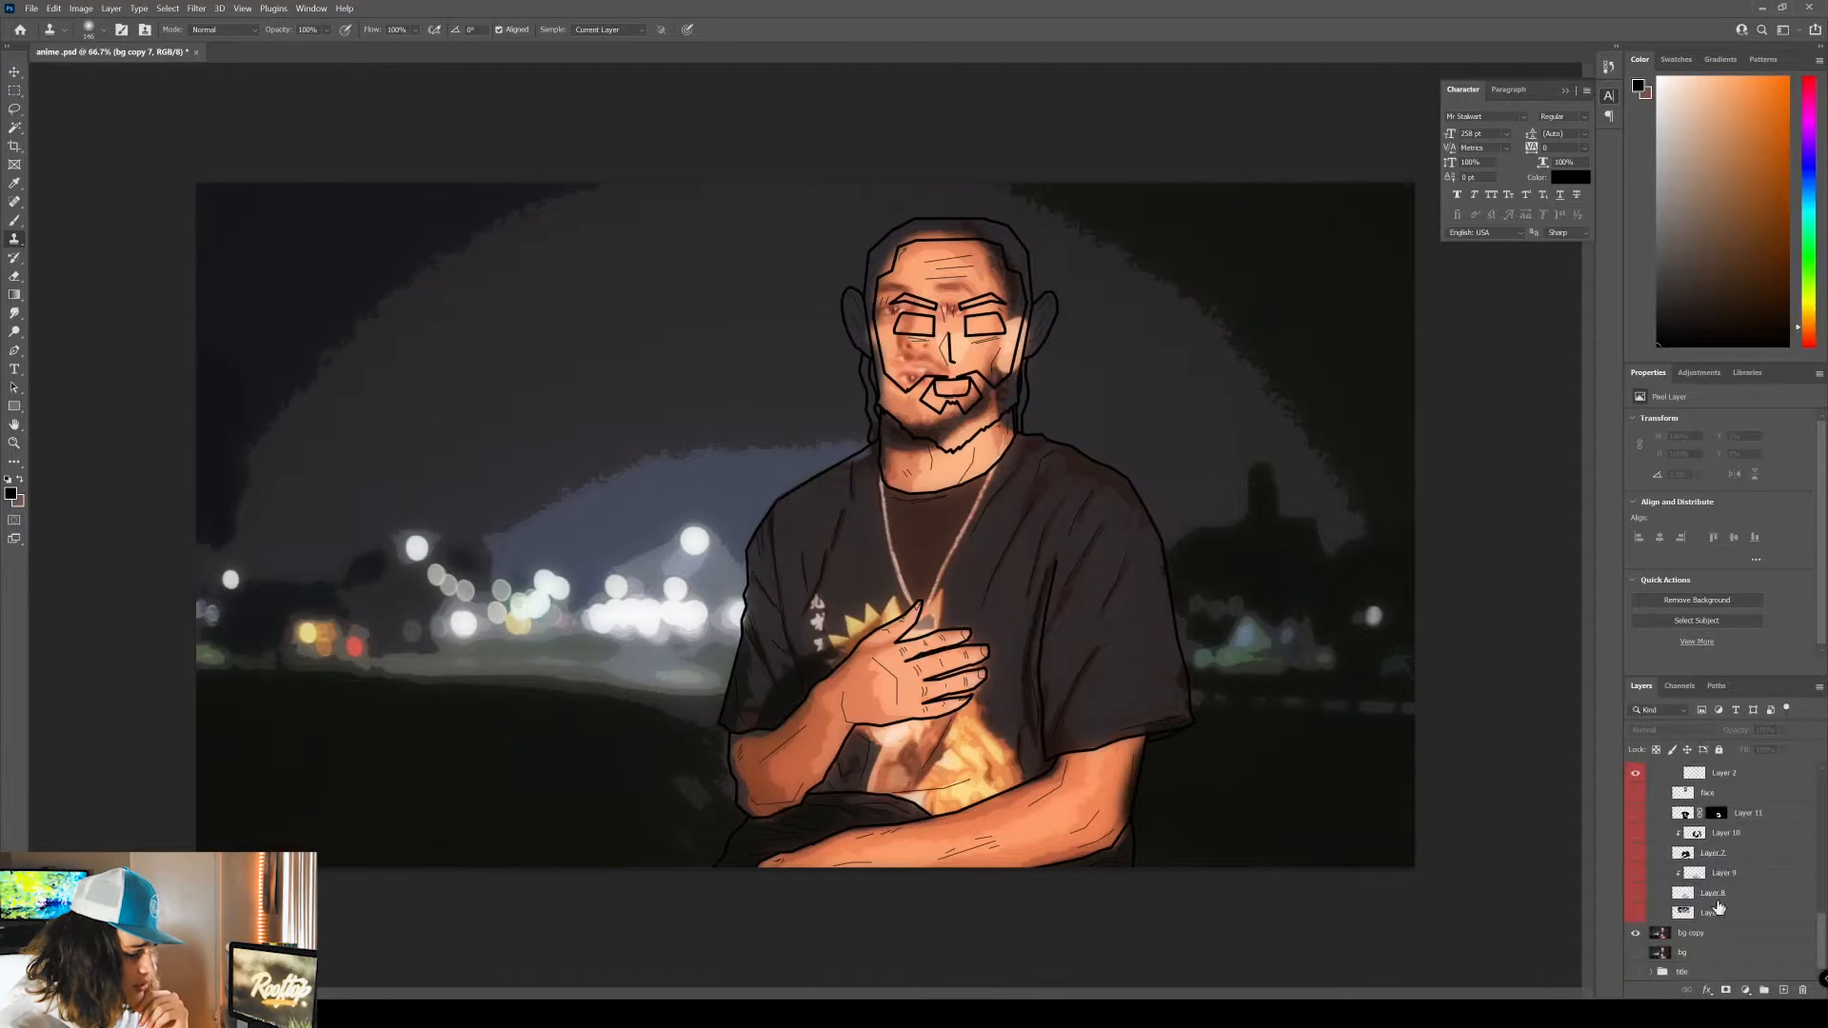
{"action": "left_click_drag", "start_coordinate": [1728, 914], "coordinate": [1653, 819]}
{"action": "left_click", "coordinate": [1636, 809]}
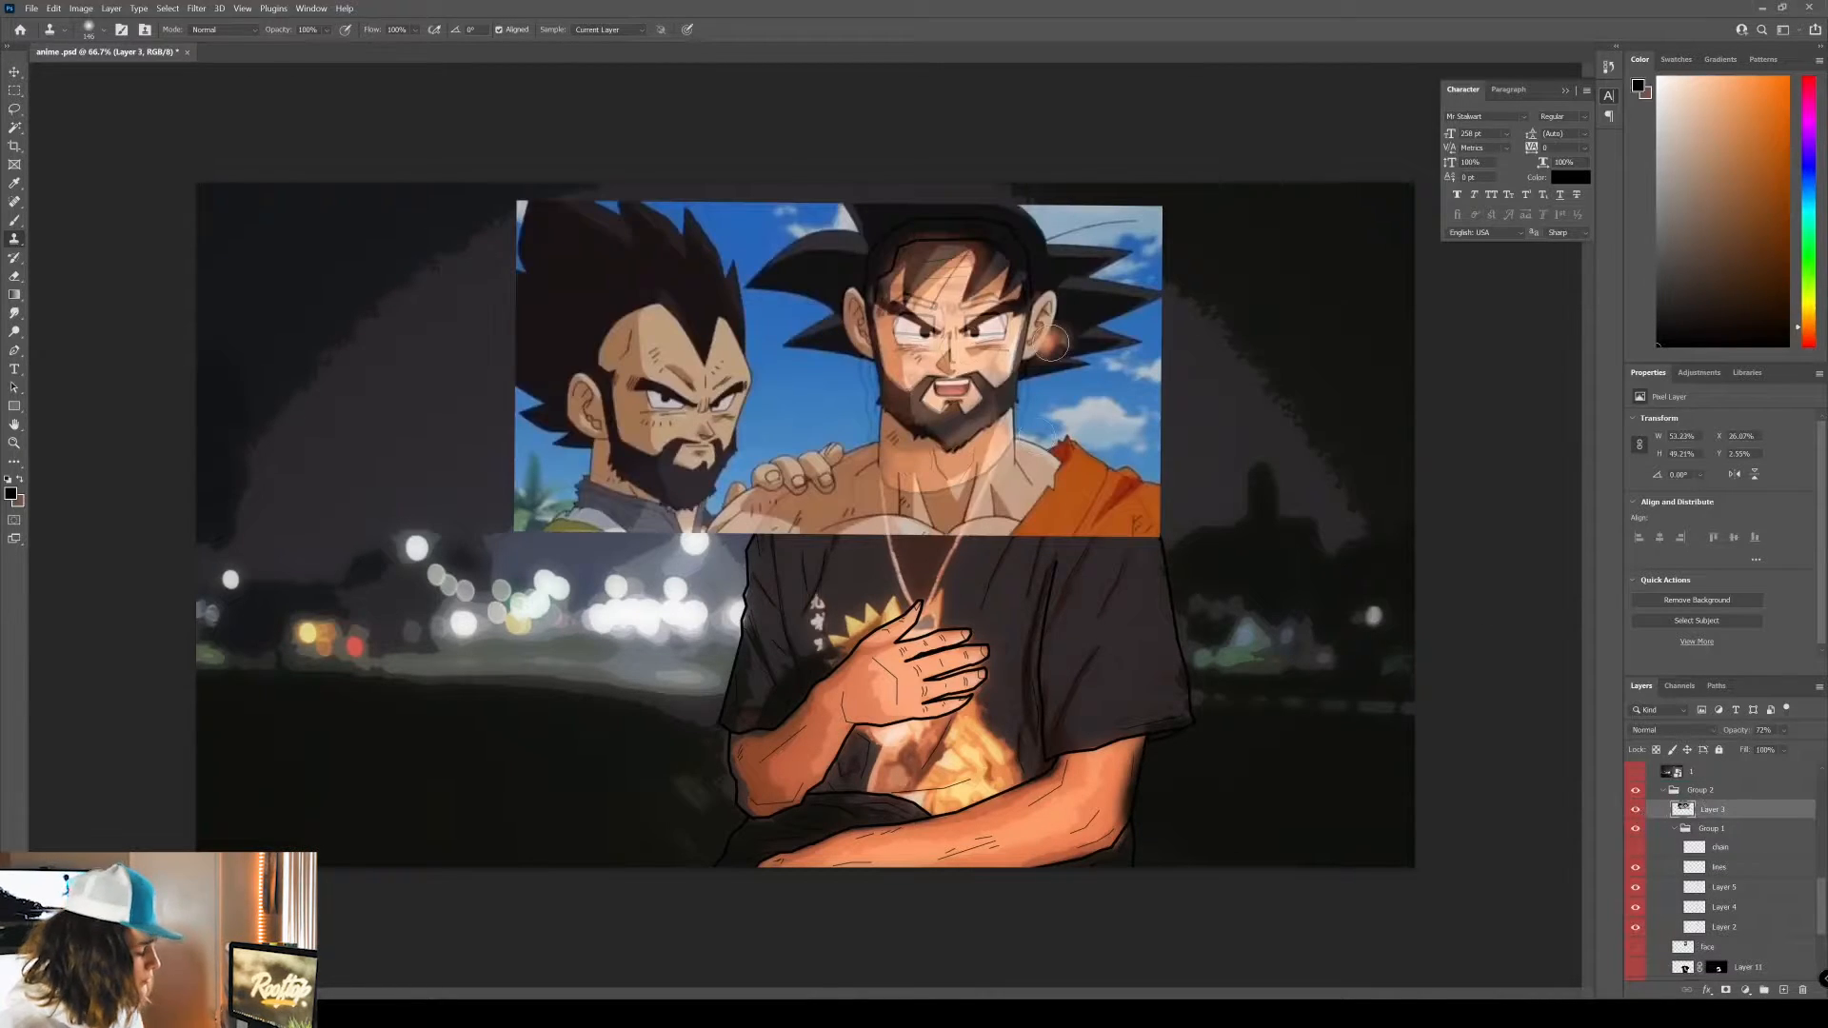
Move the anime reference picture leftward clear of the outlined man, then hide its layer.
{"action": "key", "text": "v"}
{"action": "mouse_move", "coordinate": [1119, 293]}
{"action": "left_mouse_down"}
{"action": "mouse_move", "coordinate": [794, 347]}
{"action": "mouse_move", "coordinate": [762, 314]}
{"action": "left_mouse_up"}
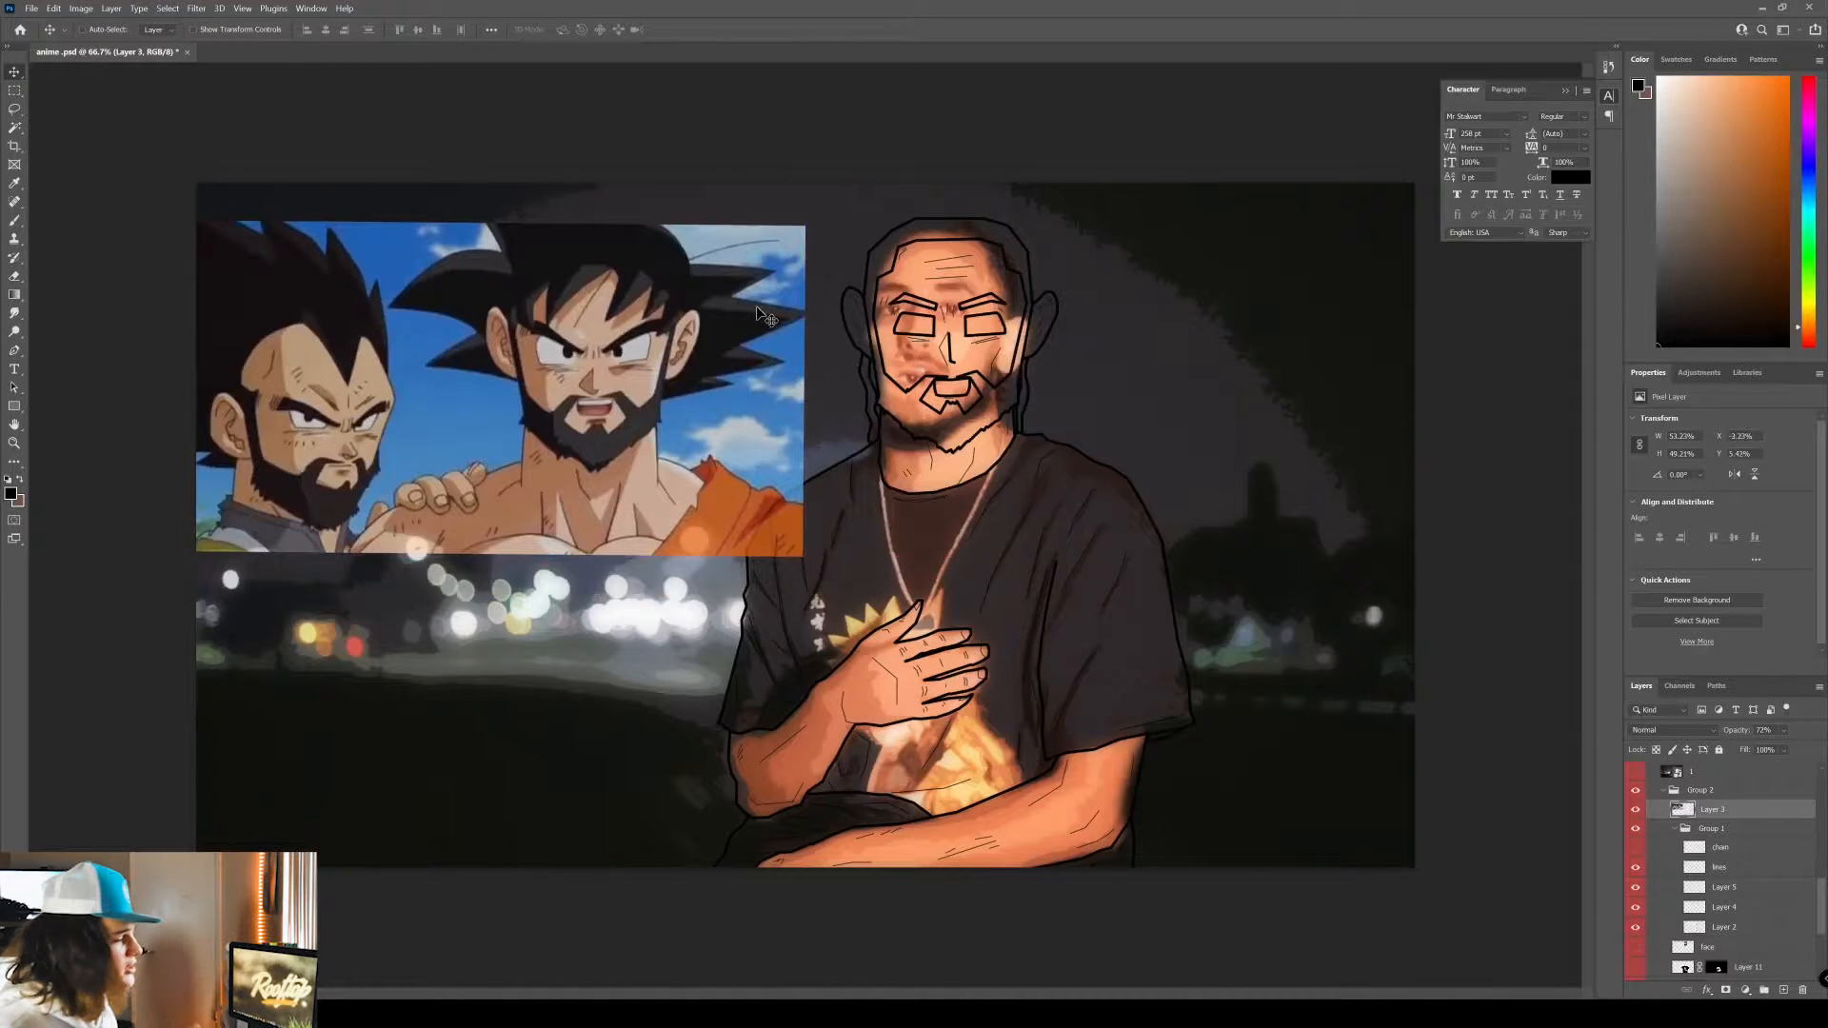
{"action": "left_click_drag", "start_coordinate": [757, 412], "coordinate": [593, 400]}
{"action": "left_click", "coordinate": [1637, 810]}
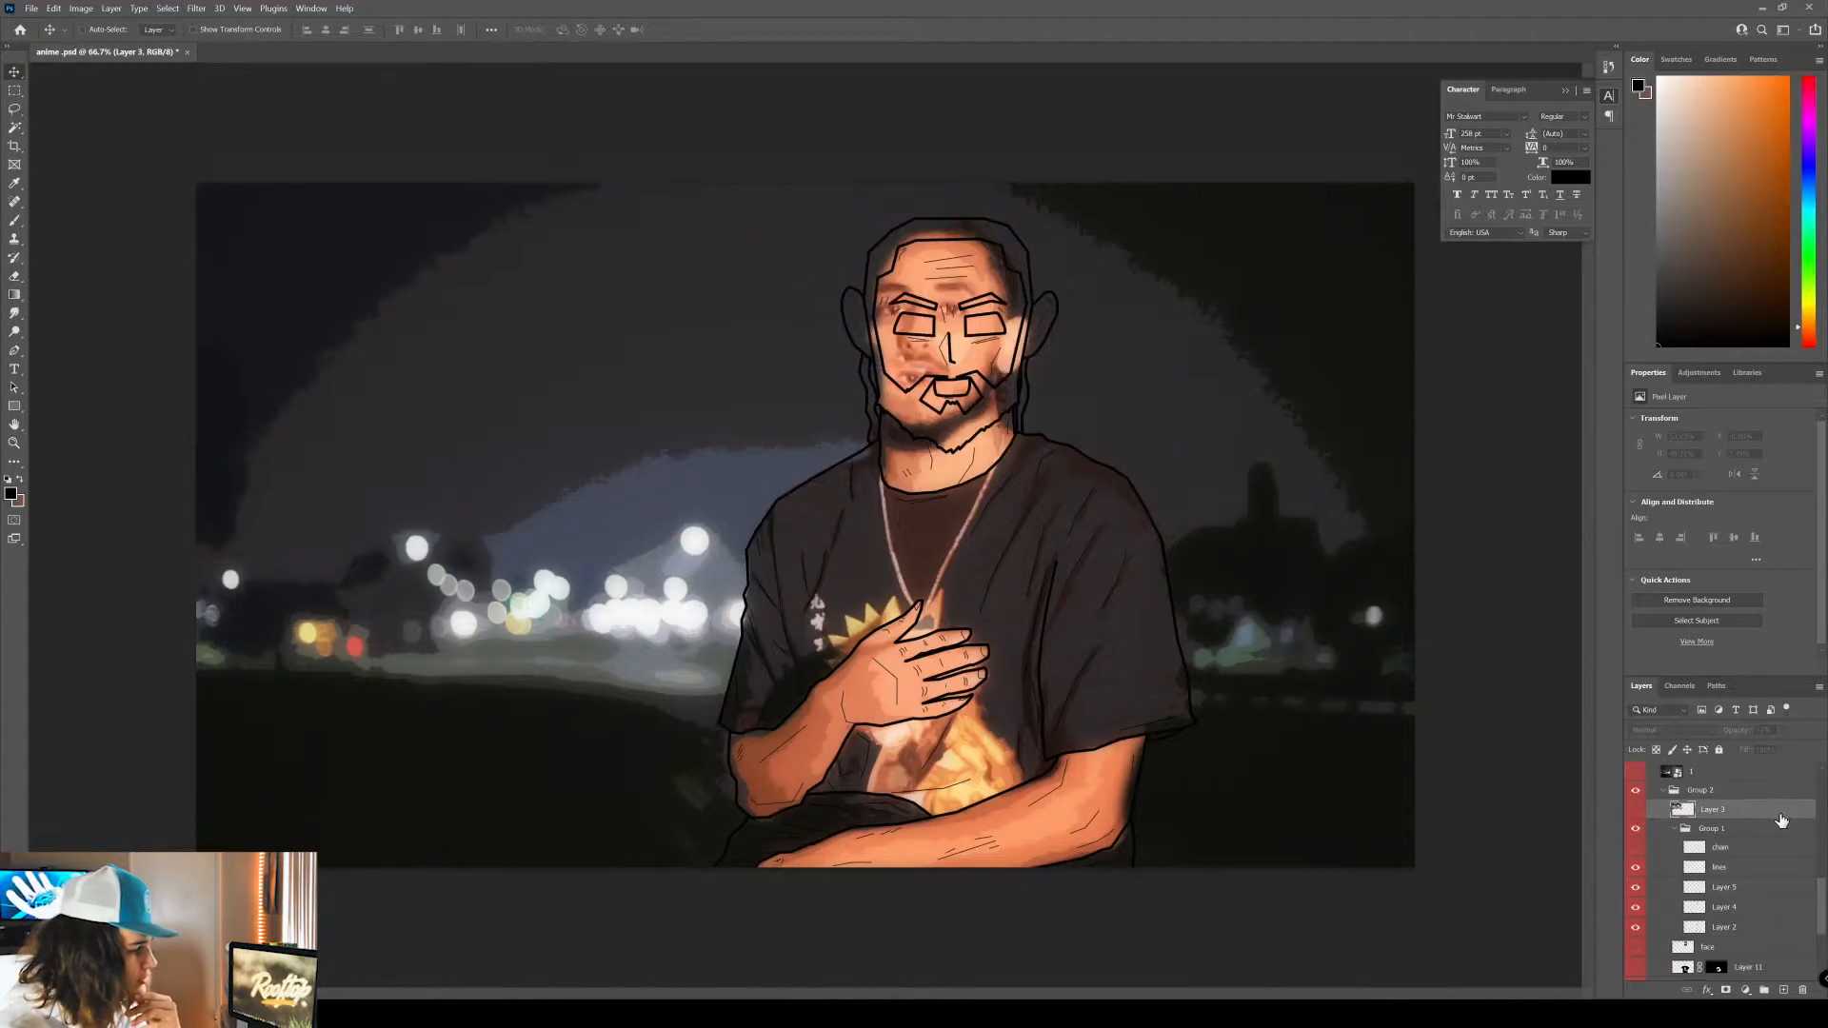
Toggle the visibility of the face layer in Group 2 to compare it with the bare line art.
{"action": "scroll", "coordinate": [1664, 846], "scroll_direction": "down", "scroll_amount": 4}
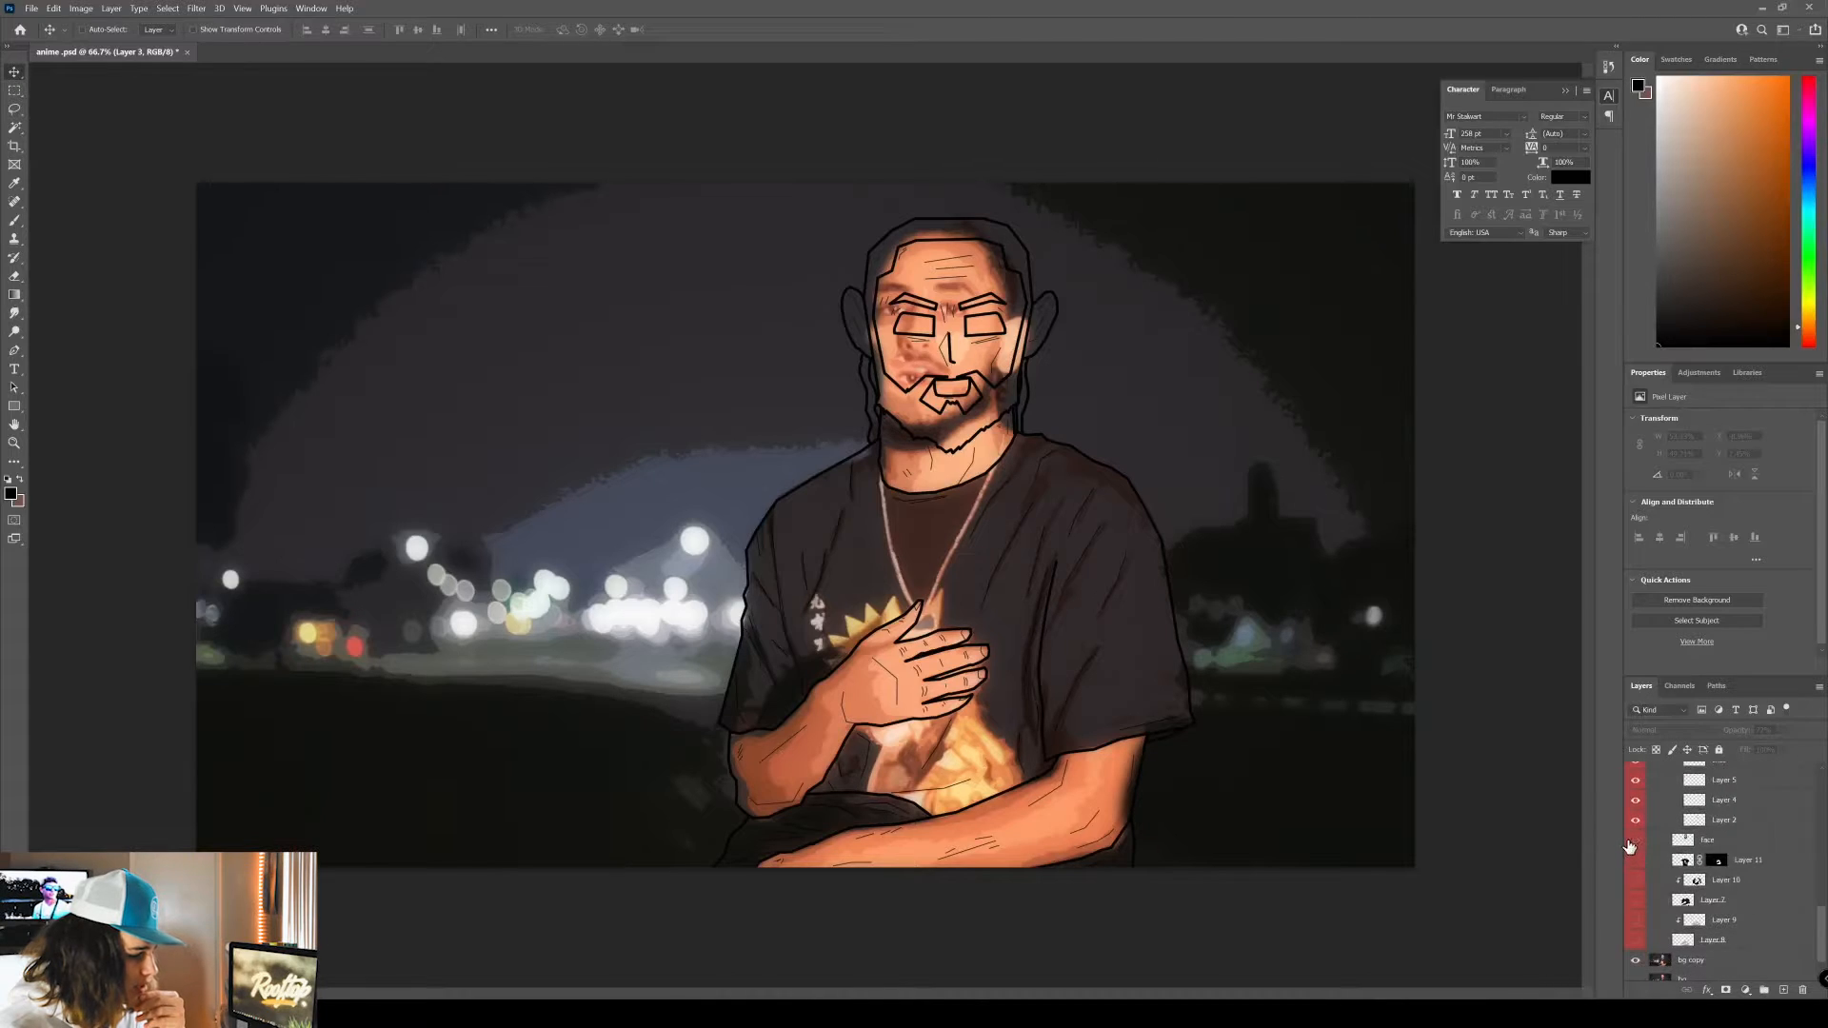
{"action": "left_click", "coordinate": [1635, 841]}
{"action": "left_click", "coordinate": [1636, 843]}
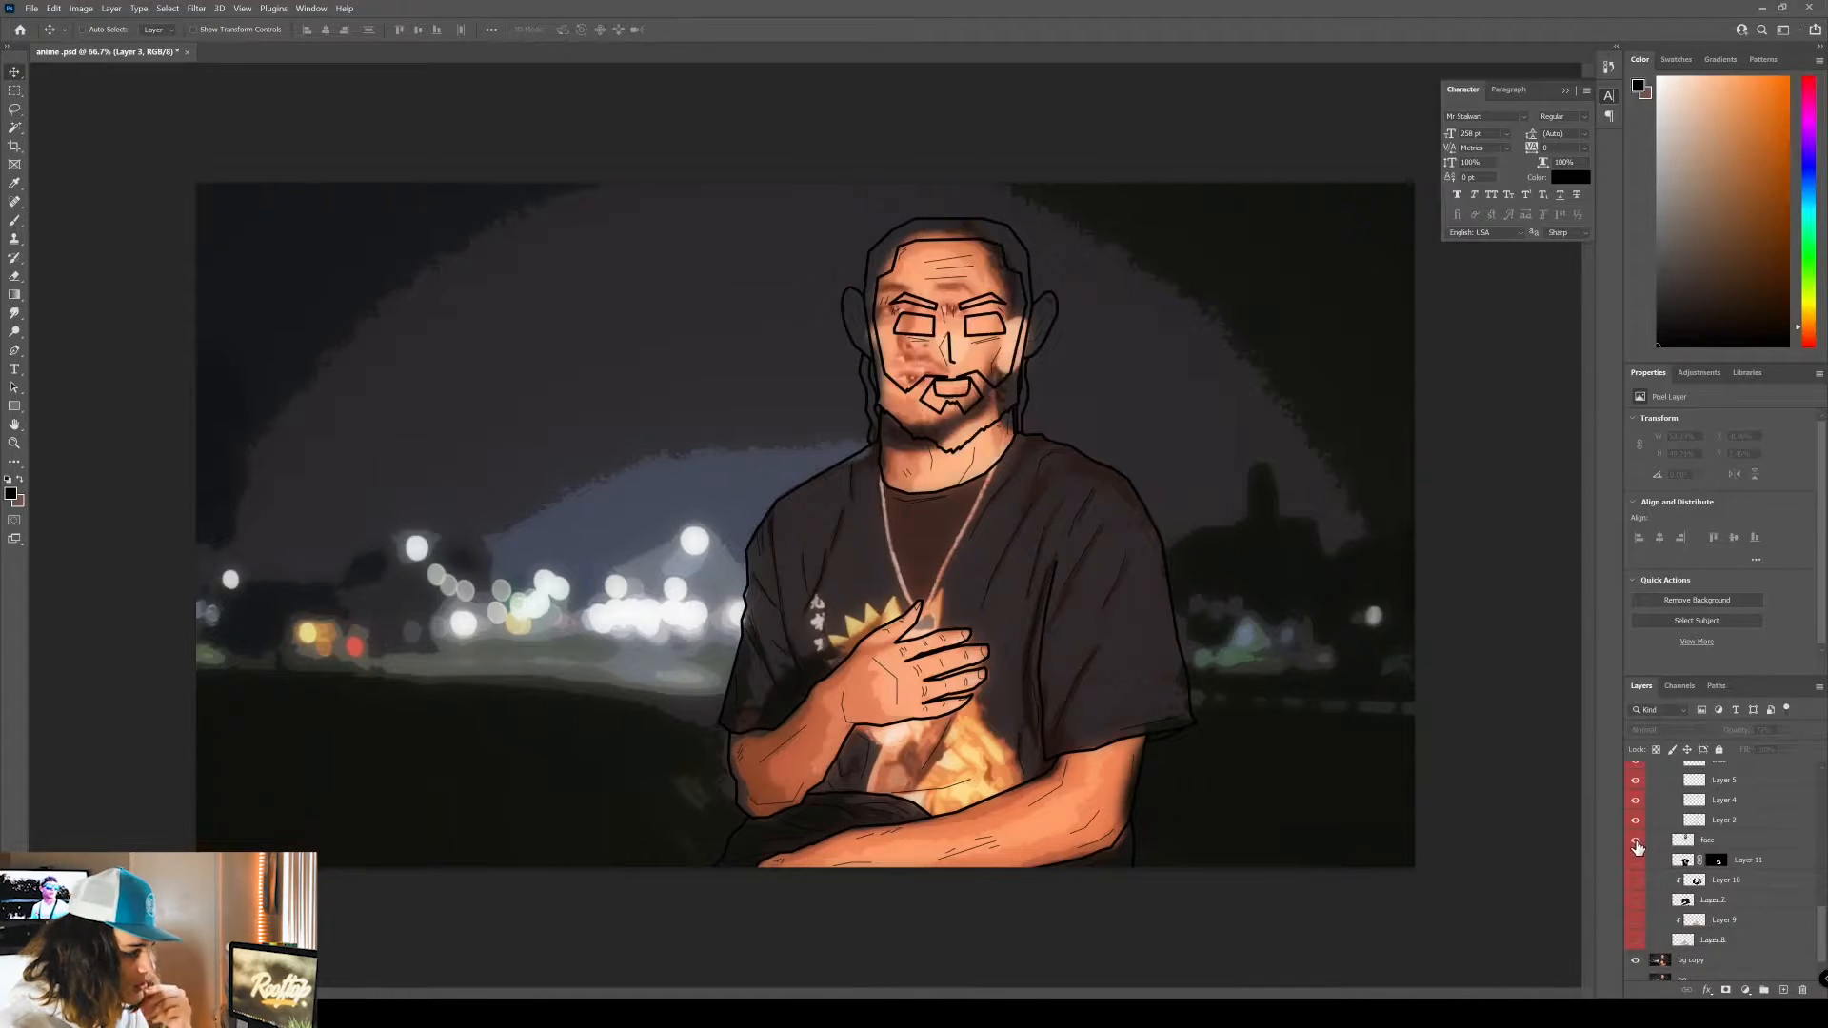
Show the face layer, Layer 11, Layer 10, Layer 2, Layer 9 and Layer 8 in Group 2 to complete the coloured drawing.
{"action": "left_click", "coordinate": [1637, 844]}
{"action": "left_click", "coordinate": [1636, 876]}
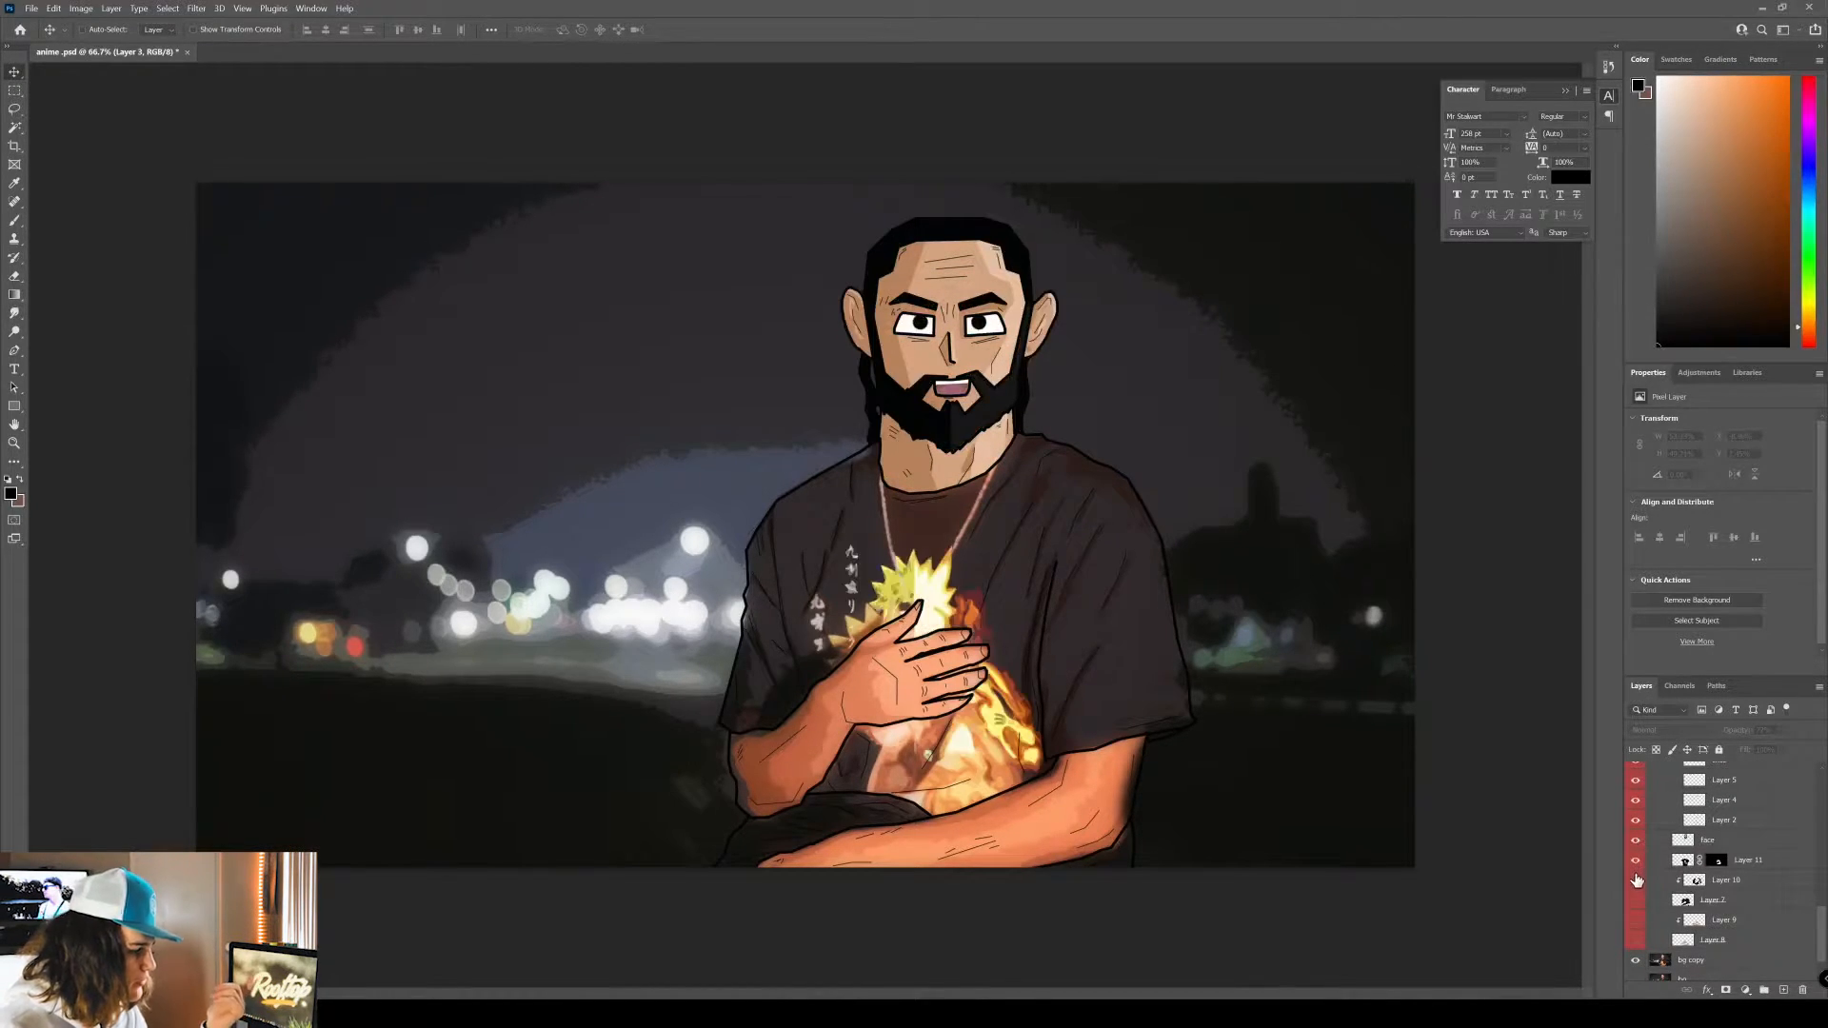
{"action": "left_click", "coordinate": [1638, 902]}
{"action": "left_click", "coordinate": [1636, 939]}
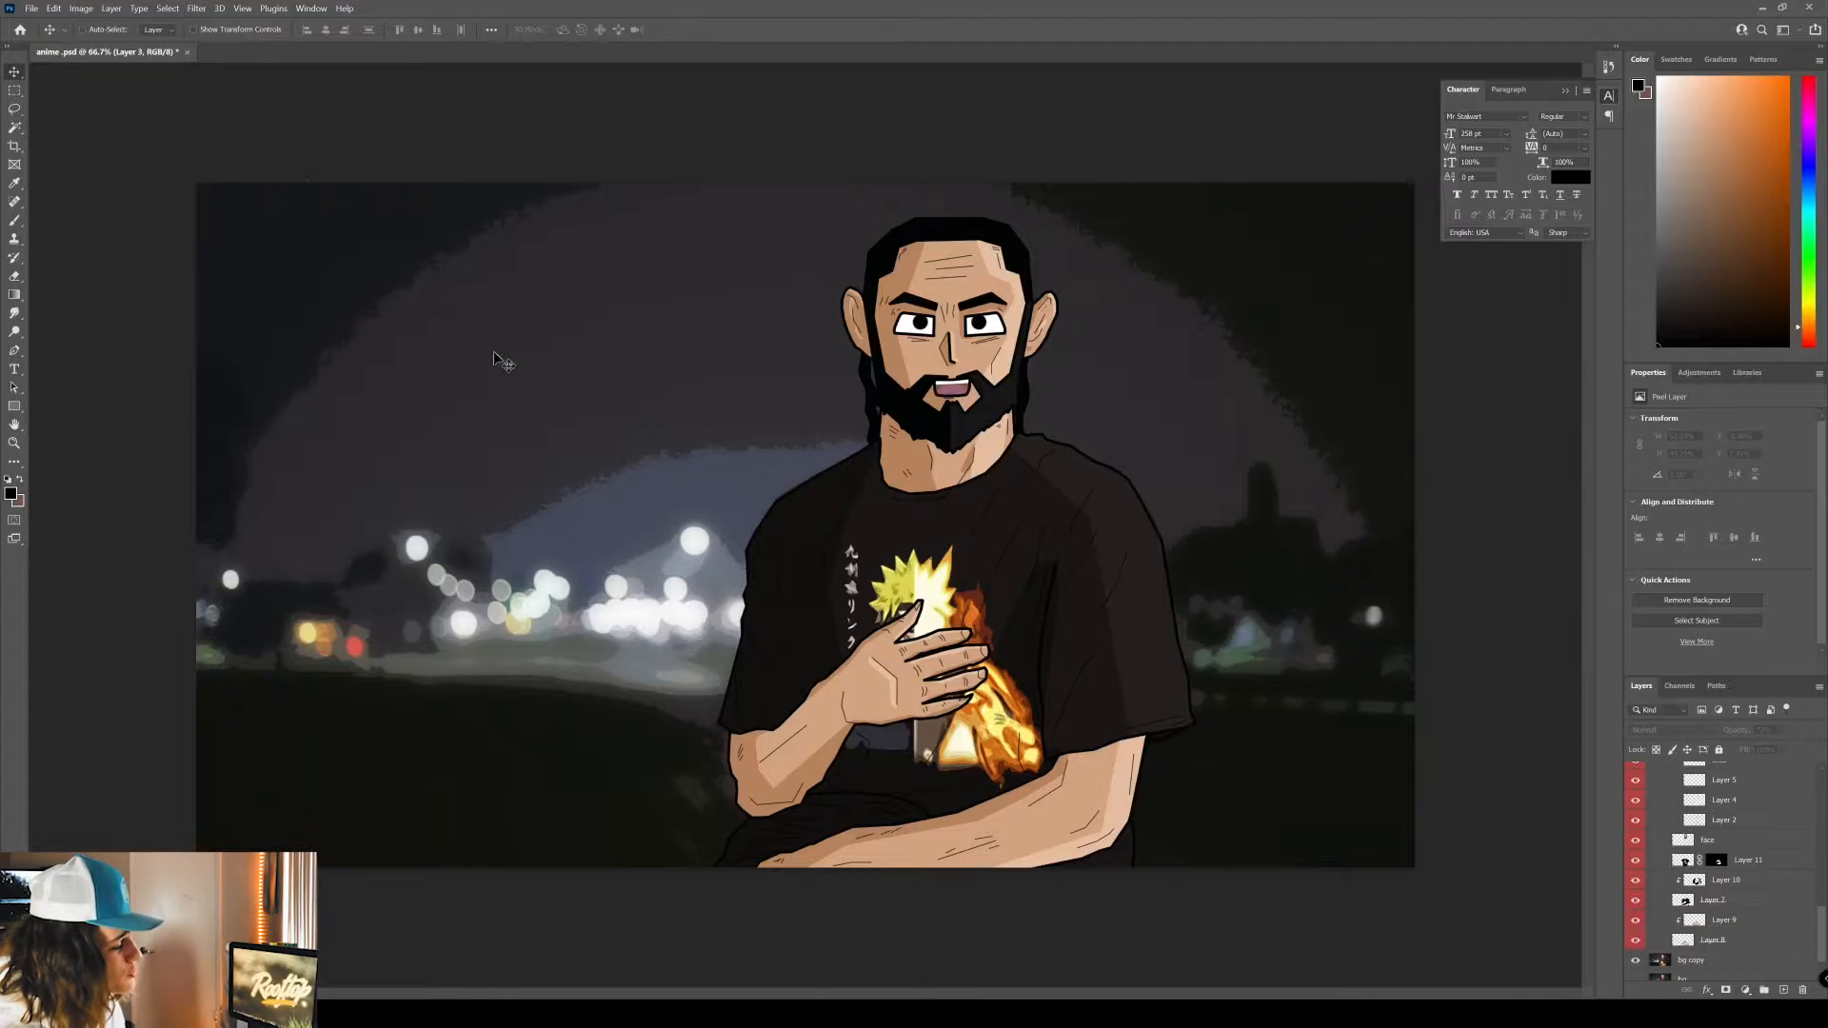
Examine the face and shirt of the finished cartoon drawing up close and as a whole, and collapse Group 2.
{"action": "scroll", "coordinate": [921, 575], "scroll_direction": "up", "scroll_amount": 8}
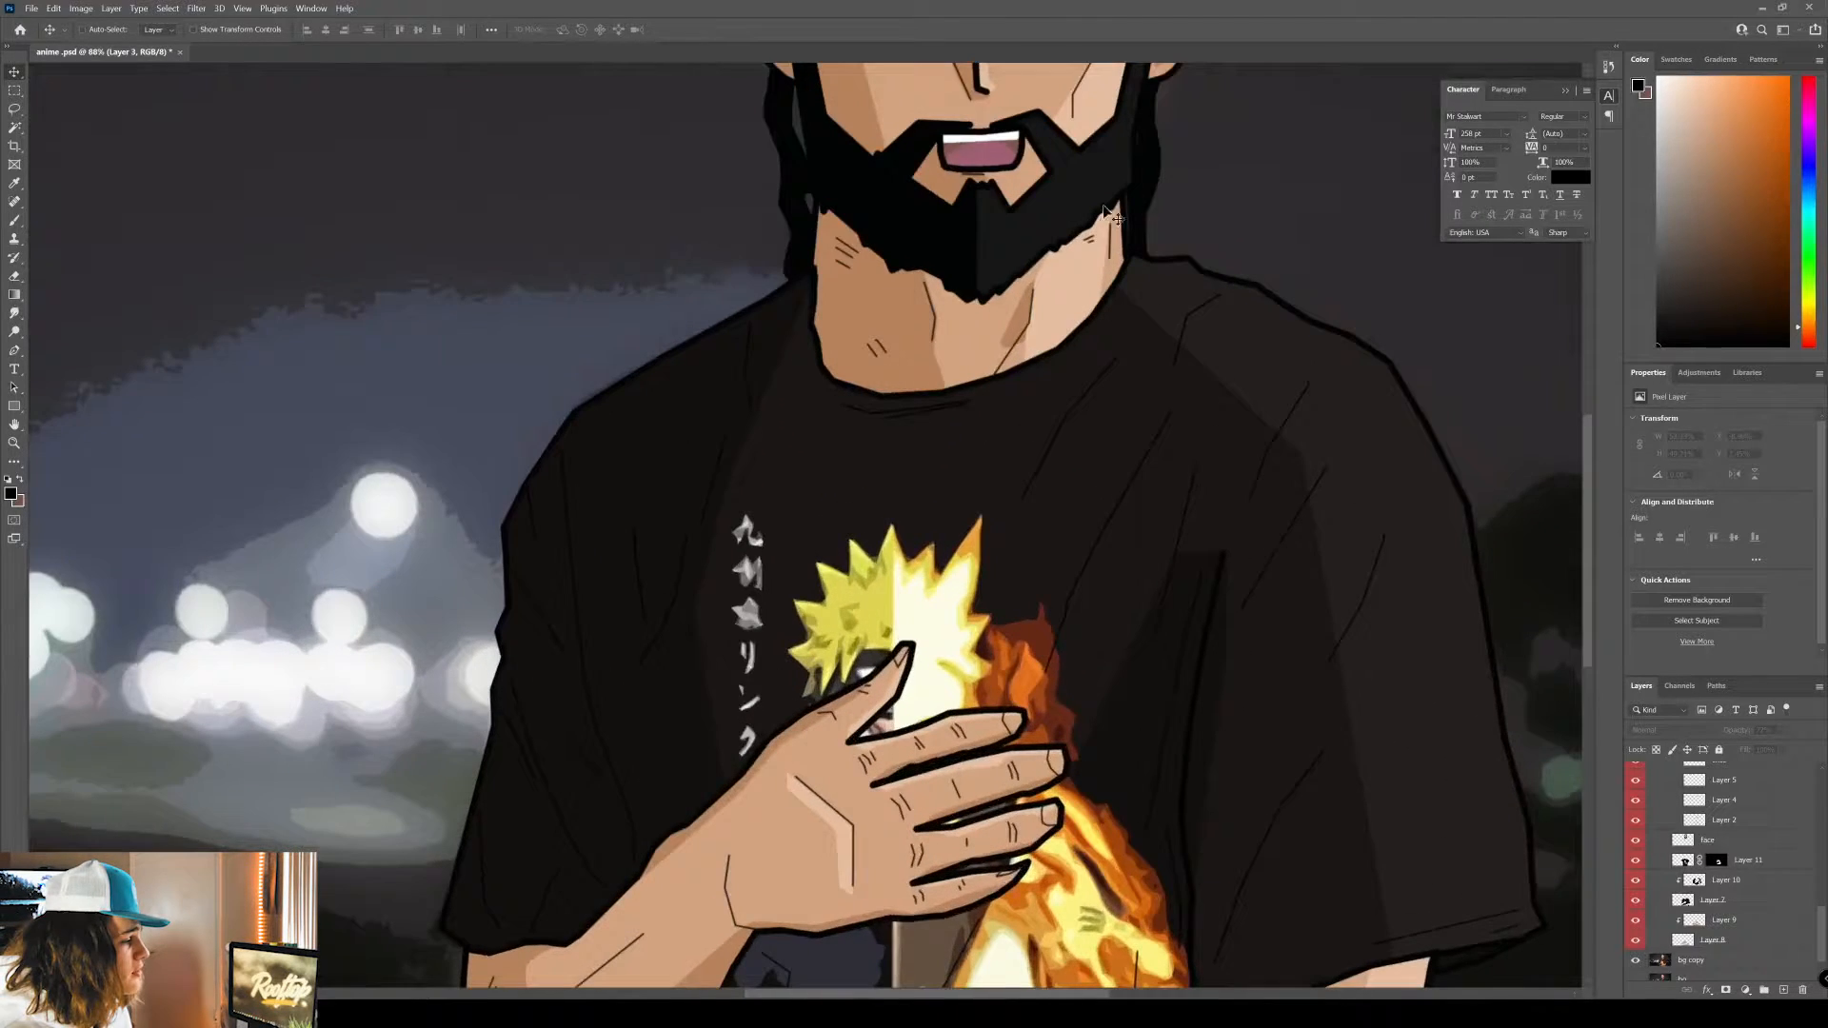
{"action": "left_click_drag", "start_coordinate": [1105, 209], "coordinate": [1083, 624]}
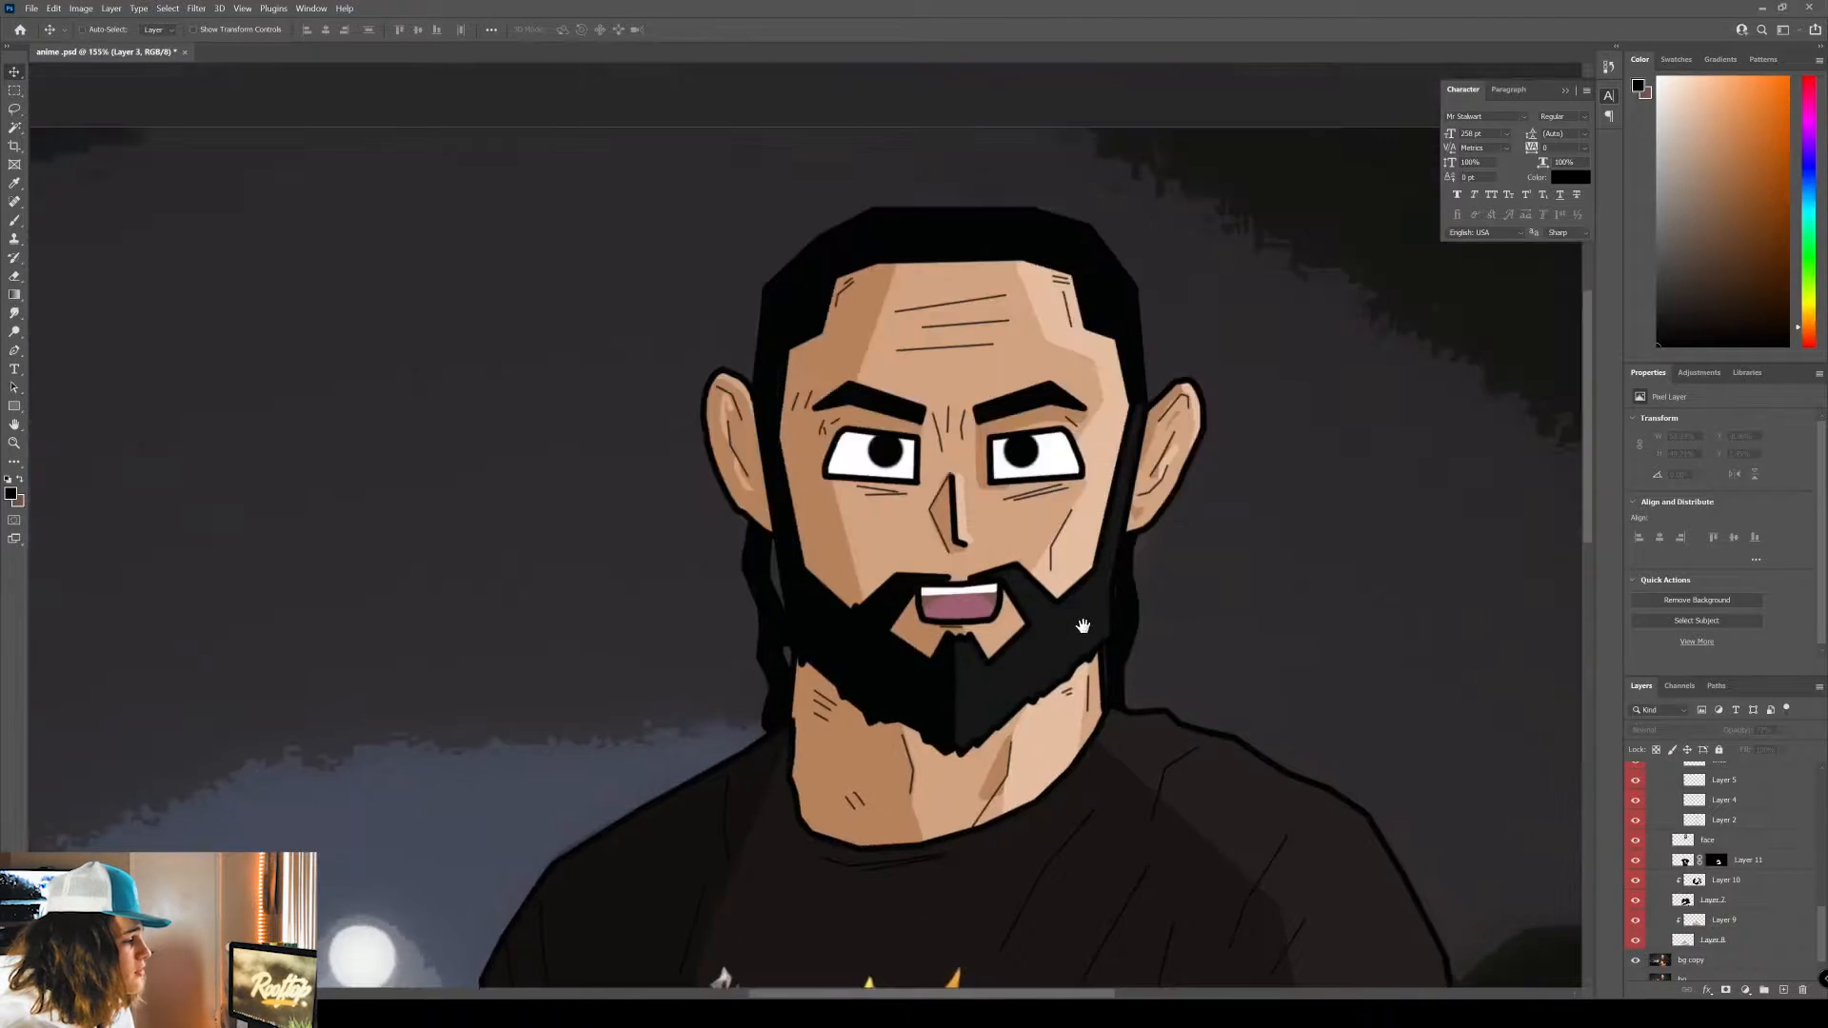
{"action": "scroll", "coordinate": [899, 311], "scroll_direction": "up", "scroll_amount": 4}
{"action": "left_click_drag", "start_coordinate": [771, 506], "coordinate": [890, 175]}
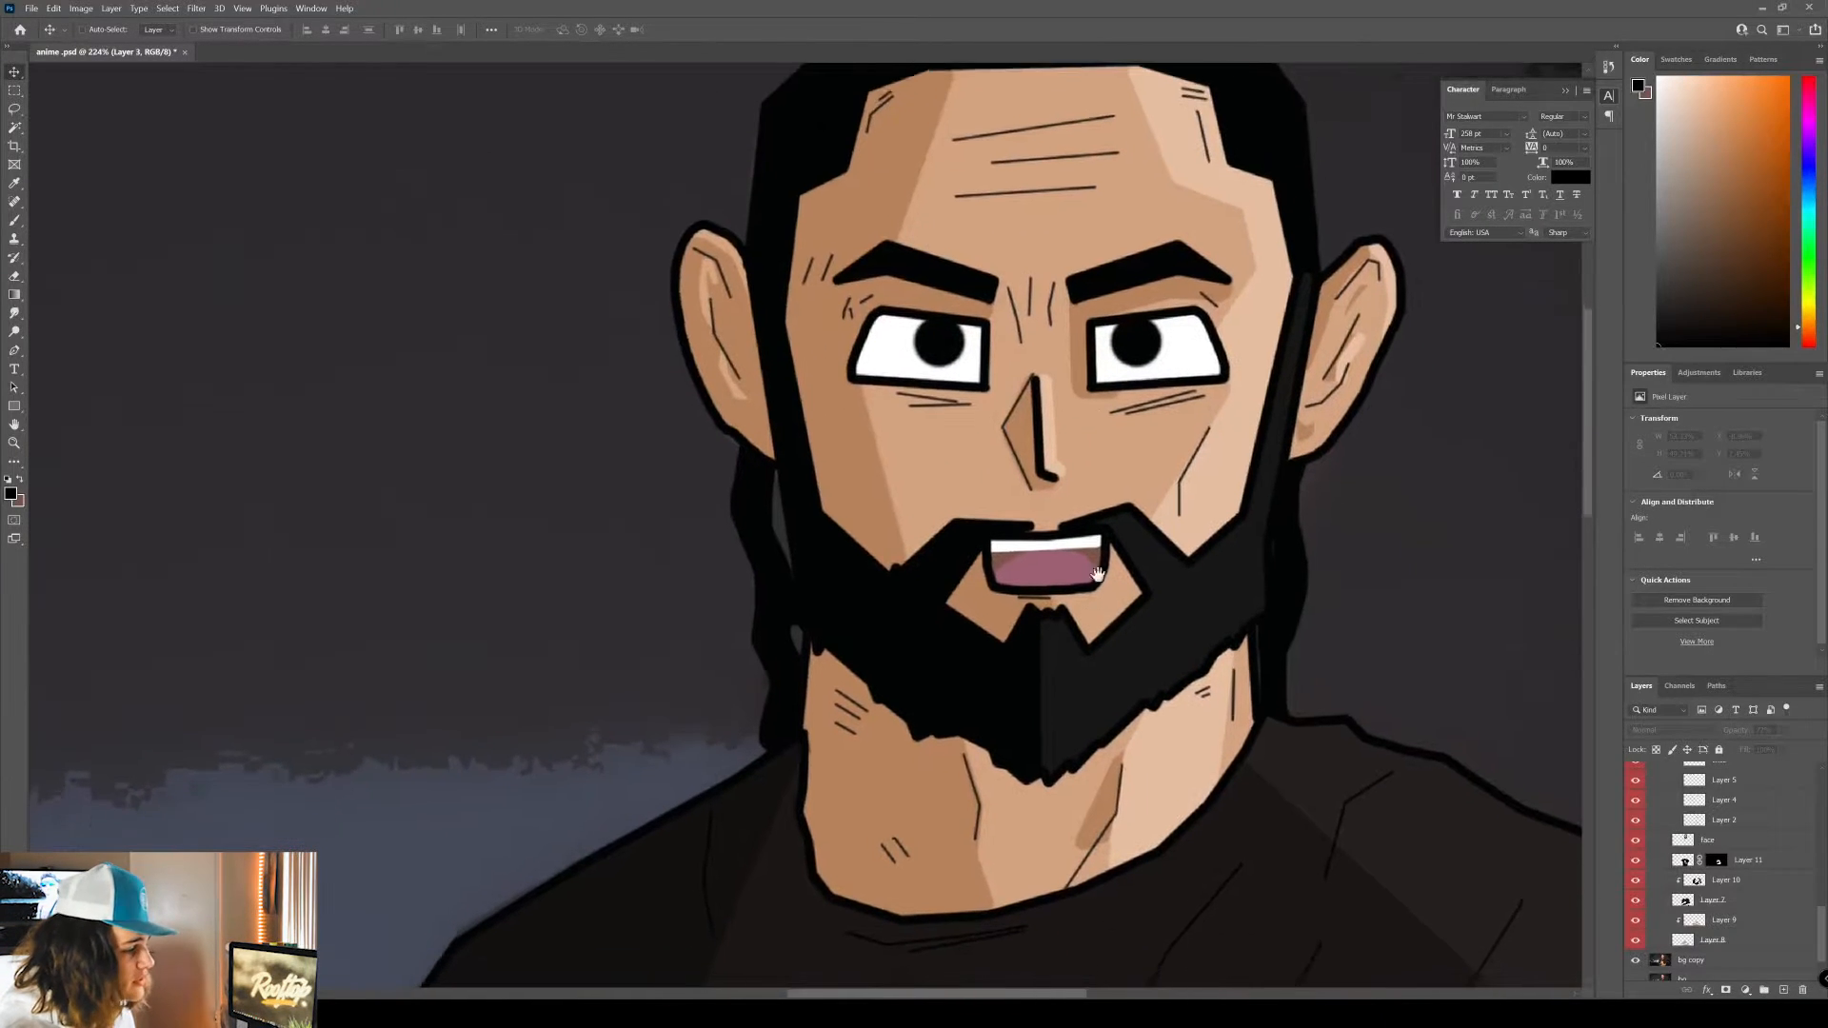
{"action": "scroll", "coordinate": [1047, 576], "scroll_direction": "down", "scroll_amount": 10}
{"action": "scroll", "coordinate": [998, 563], "scroll_direction": "up", "scroll_amount": 1}
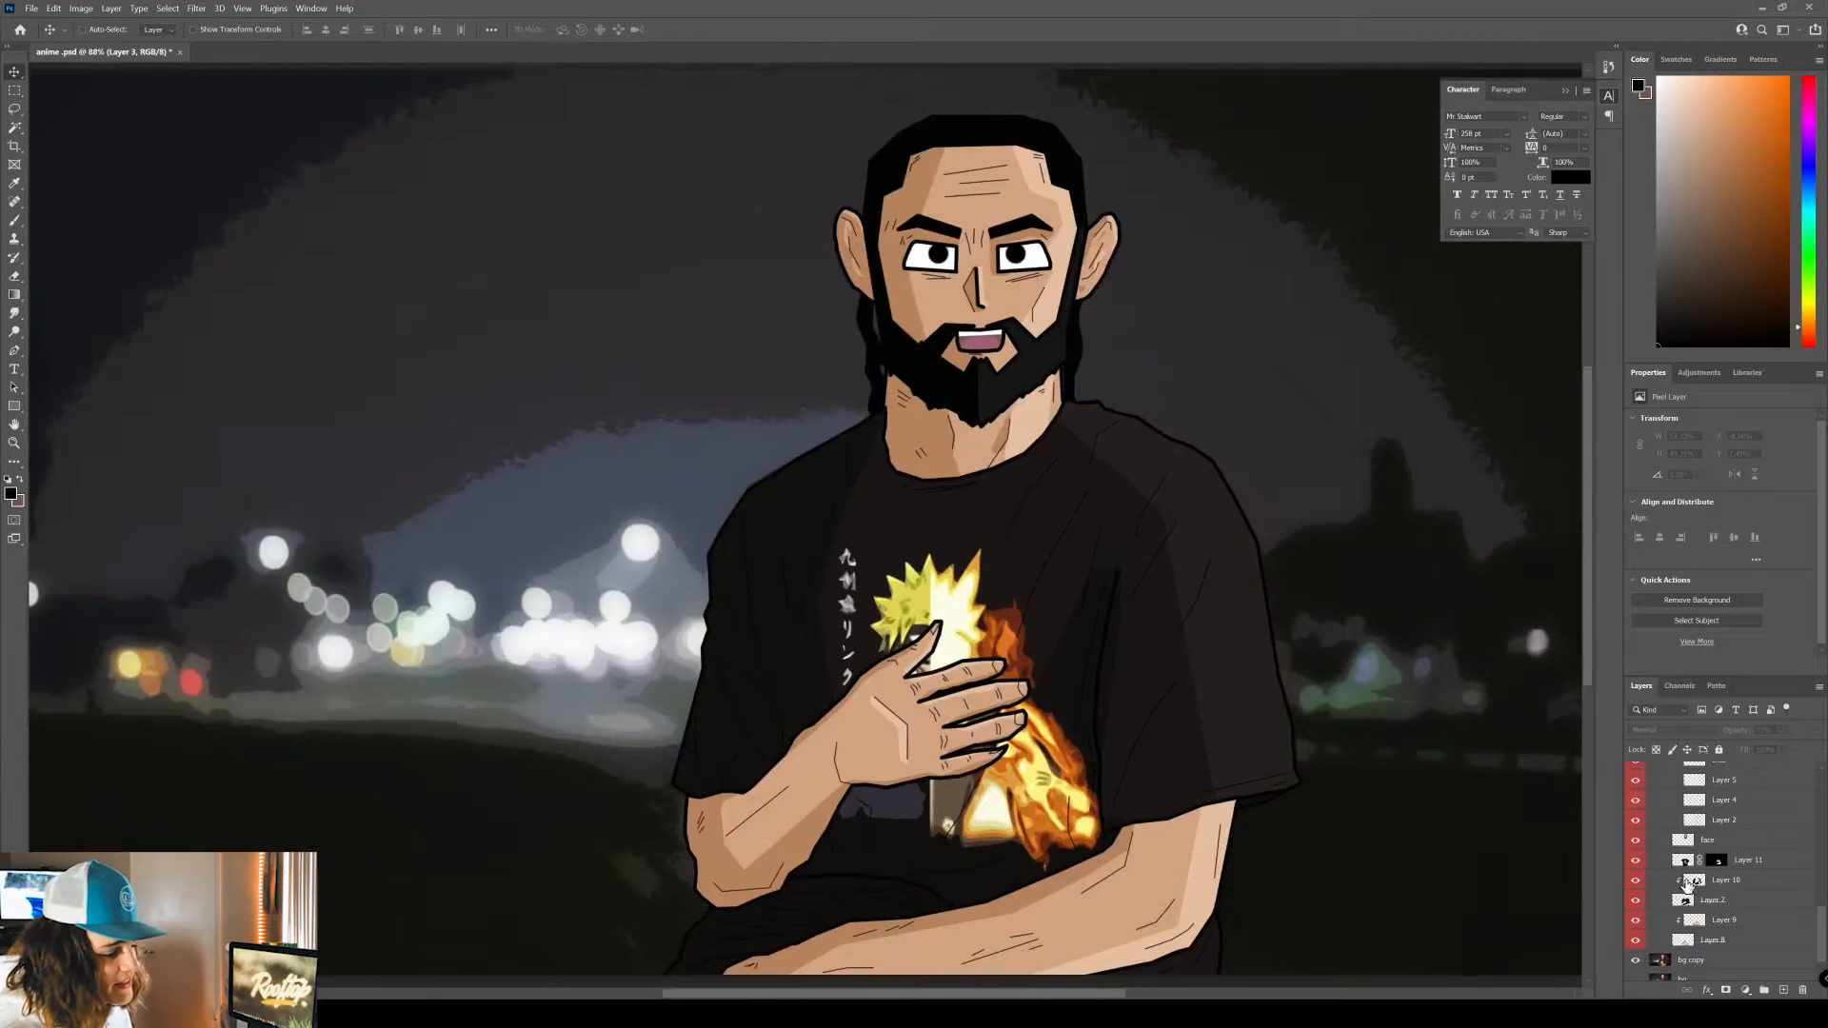
{"action": "scroll", "coordinate": [1688, 884], "scroll_direction": "up", "scroll_amount": 2}
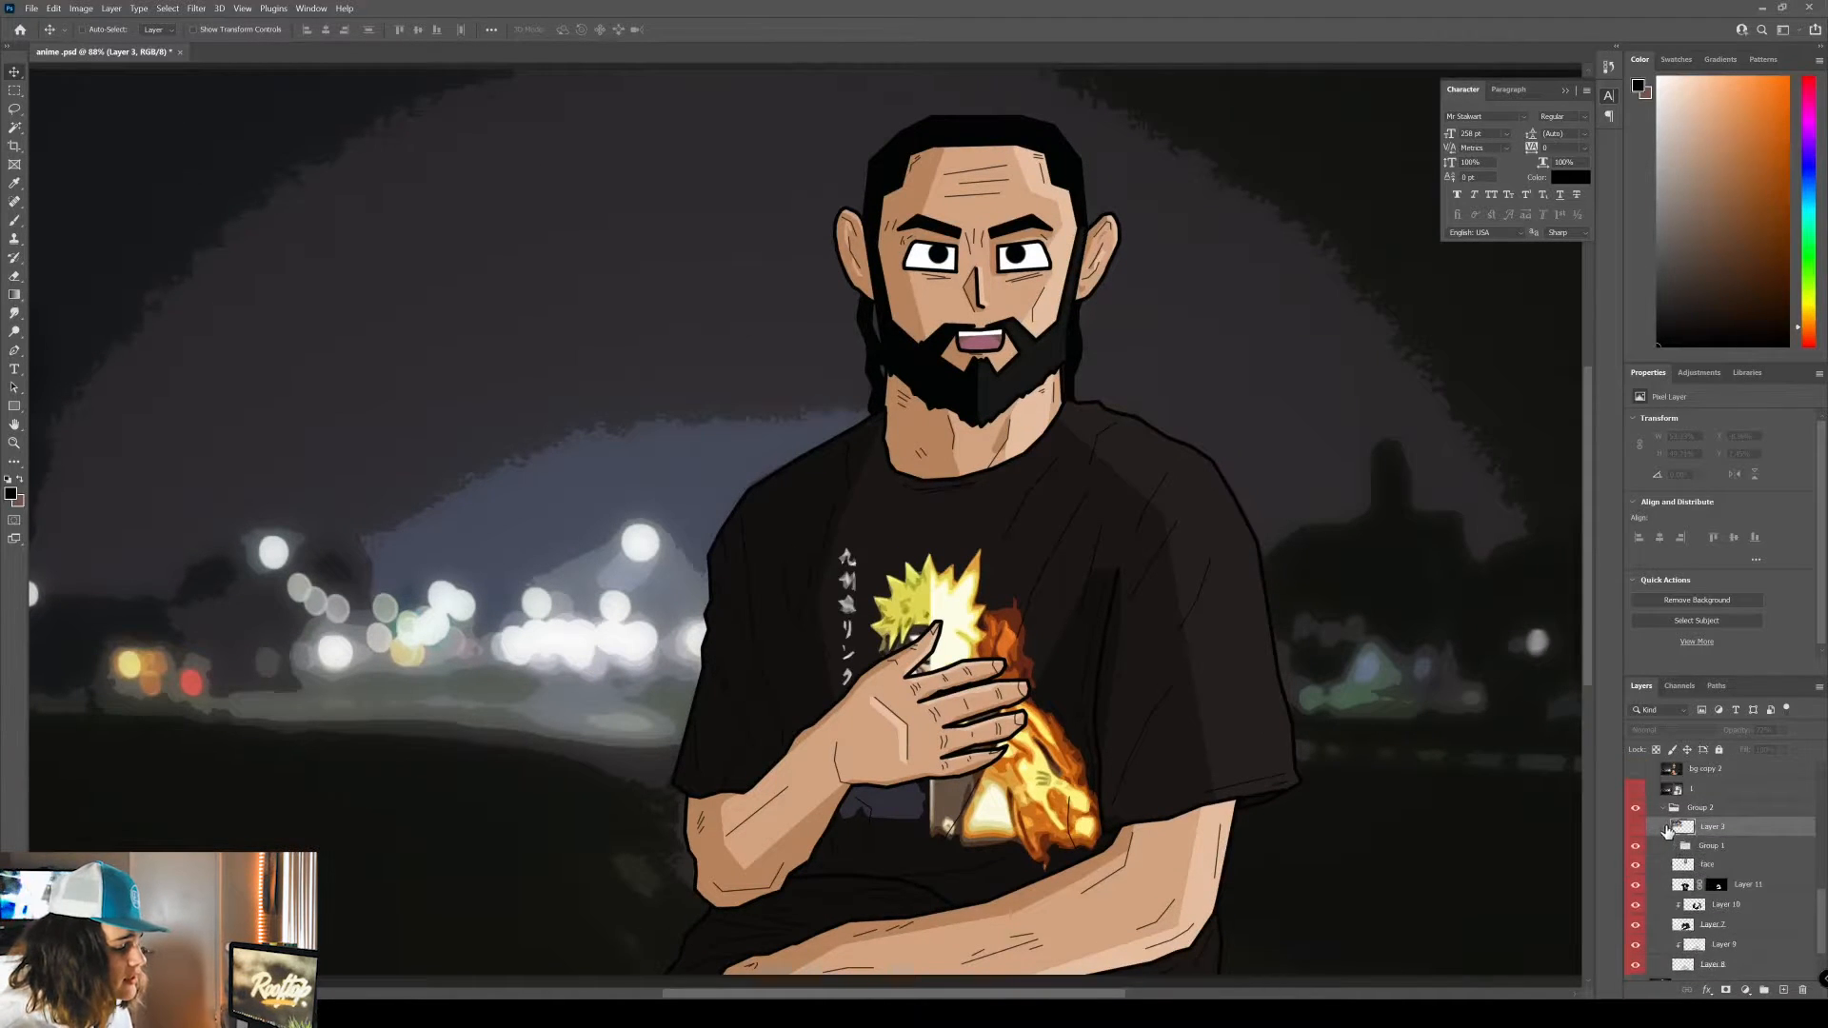
{"action": "left_click", "coordinate": [1663, 808]}
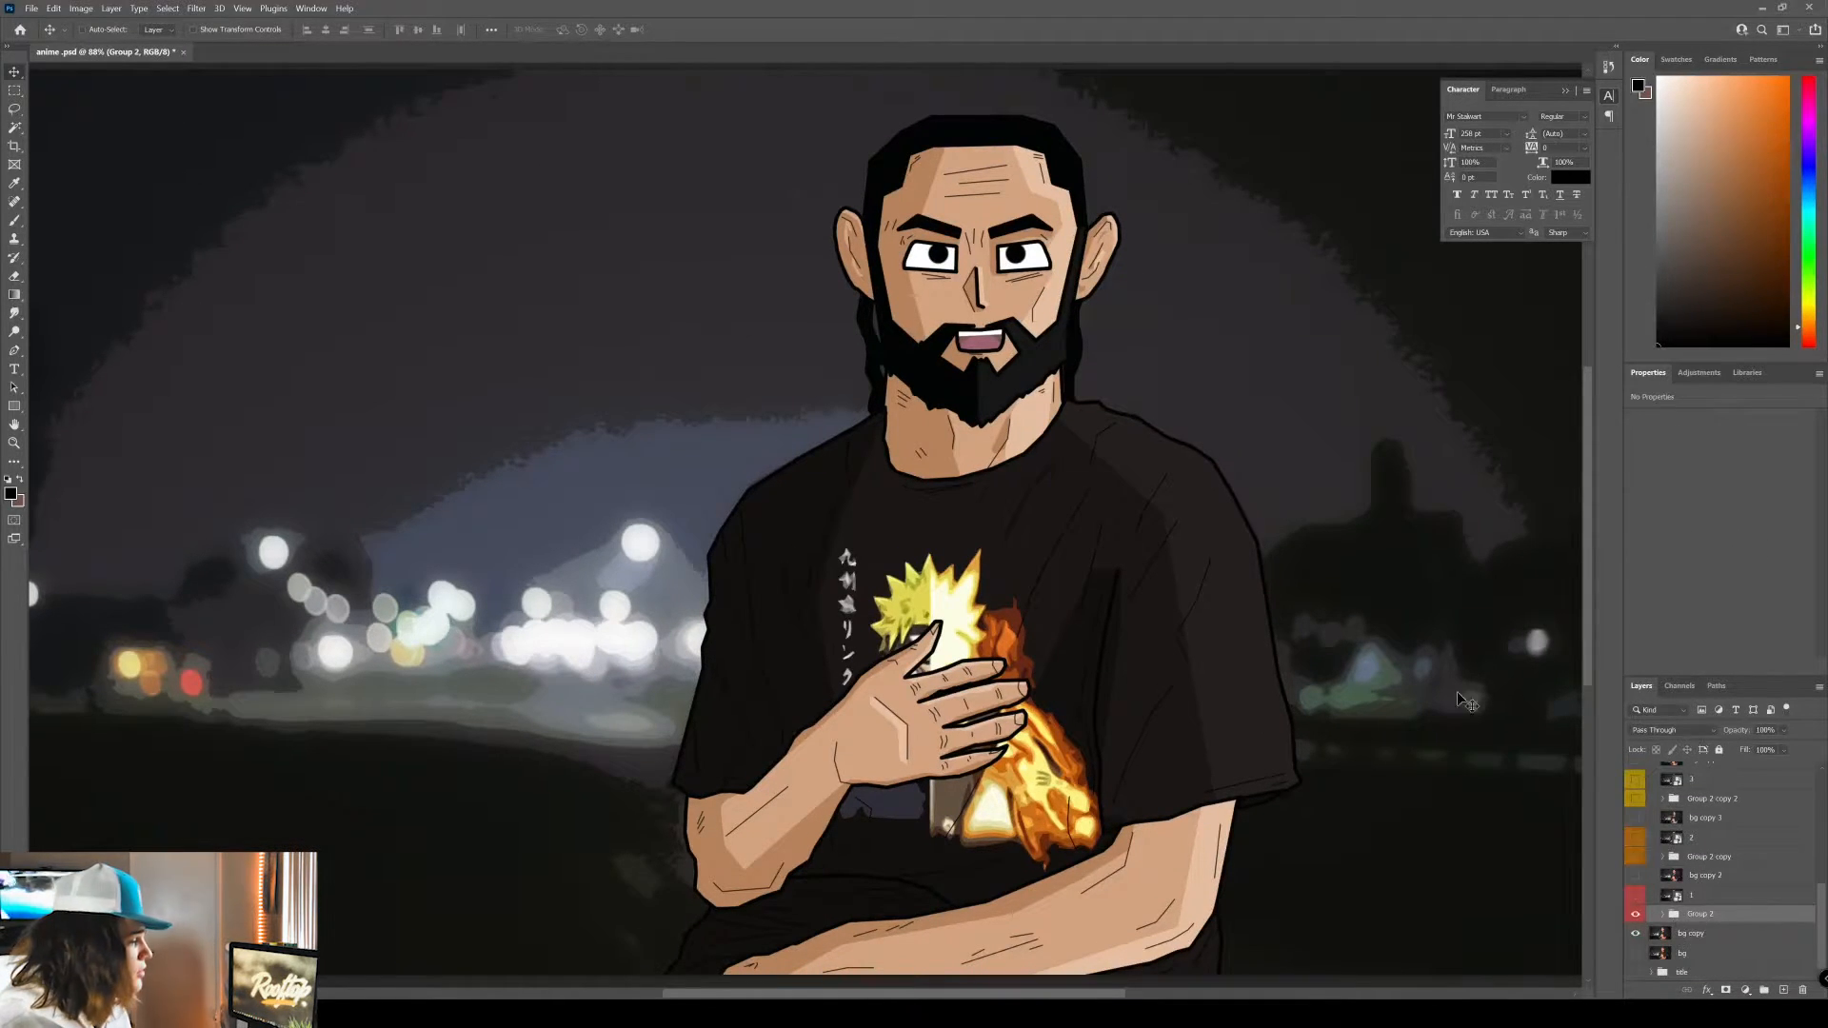
{"action": "scroll", "coordinate": [1466, 702], "scroll_direction": "down", "scroll_amount": 2}
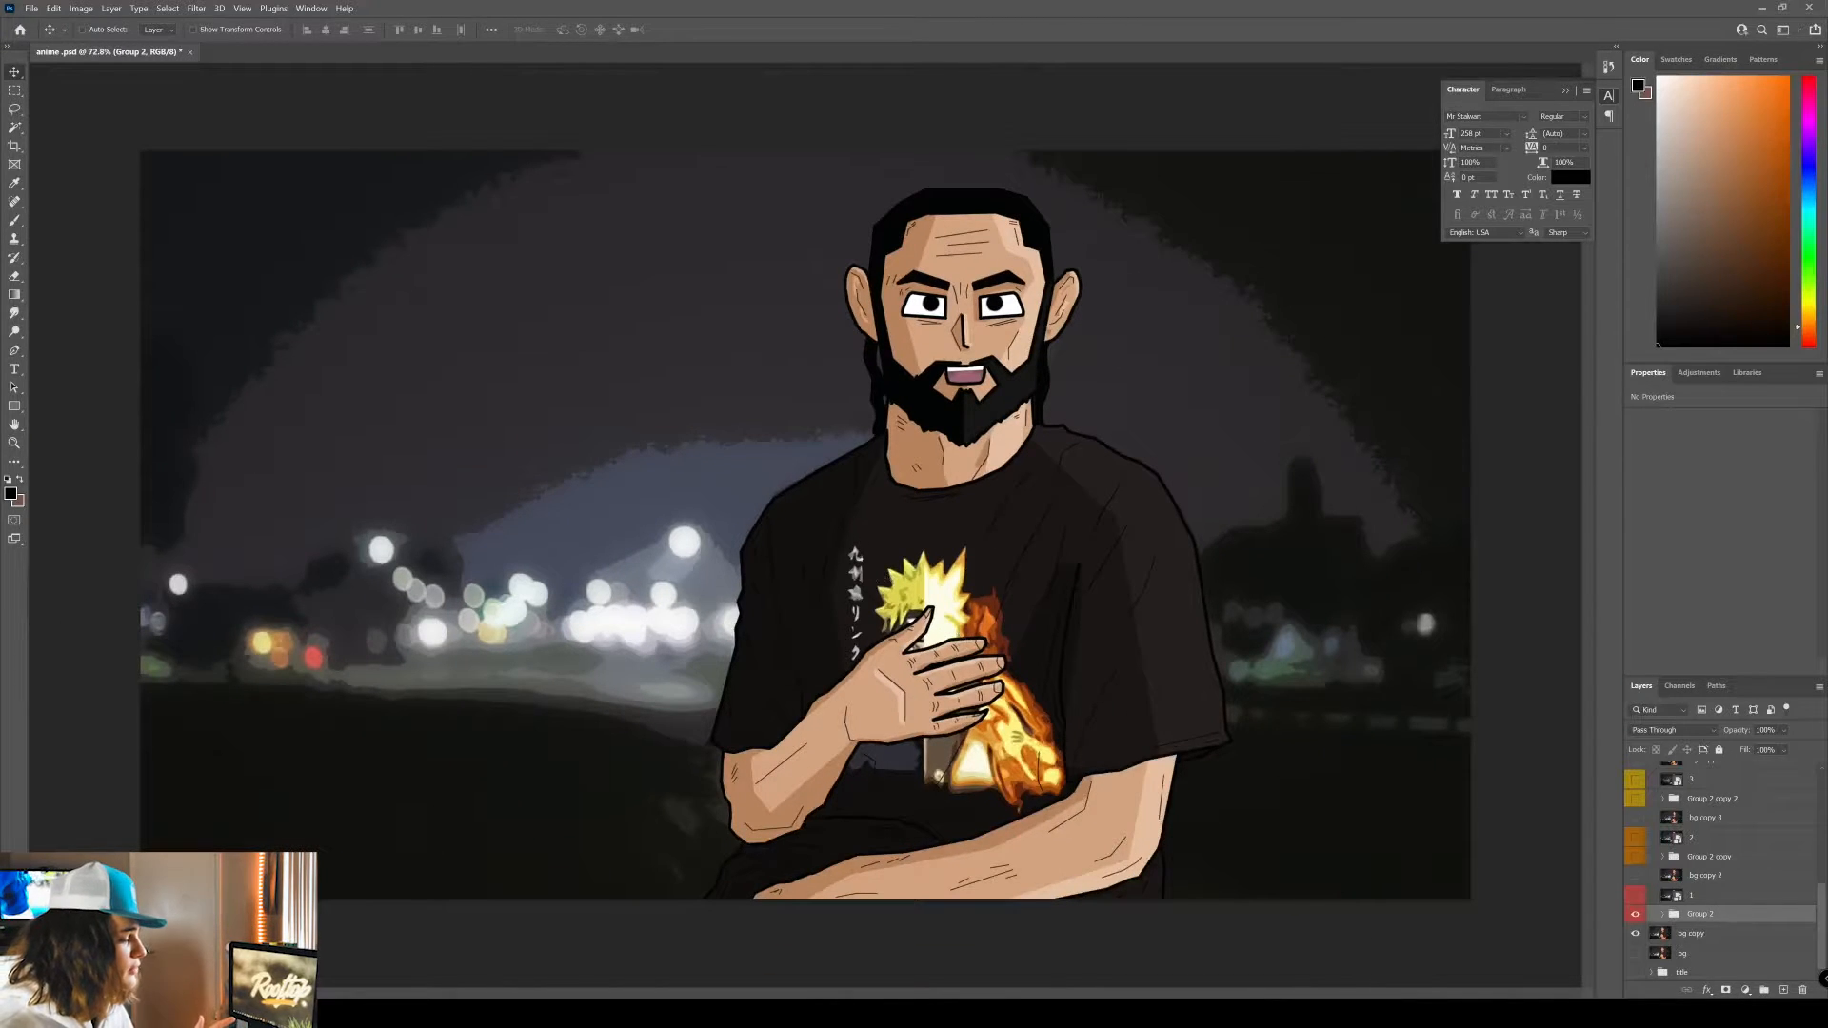
Switch to Premiere Pro and scrub the cartoon shot forward to 00:00:31:07.
{"action": "key", "text": "alt+Tab"}
{"action": "scroll", "coordinate": [773, 653], "scroll_direction": "up", "scroll_amount": 3}
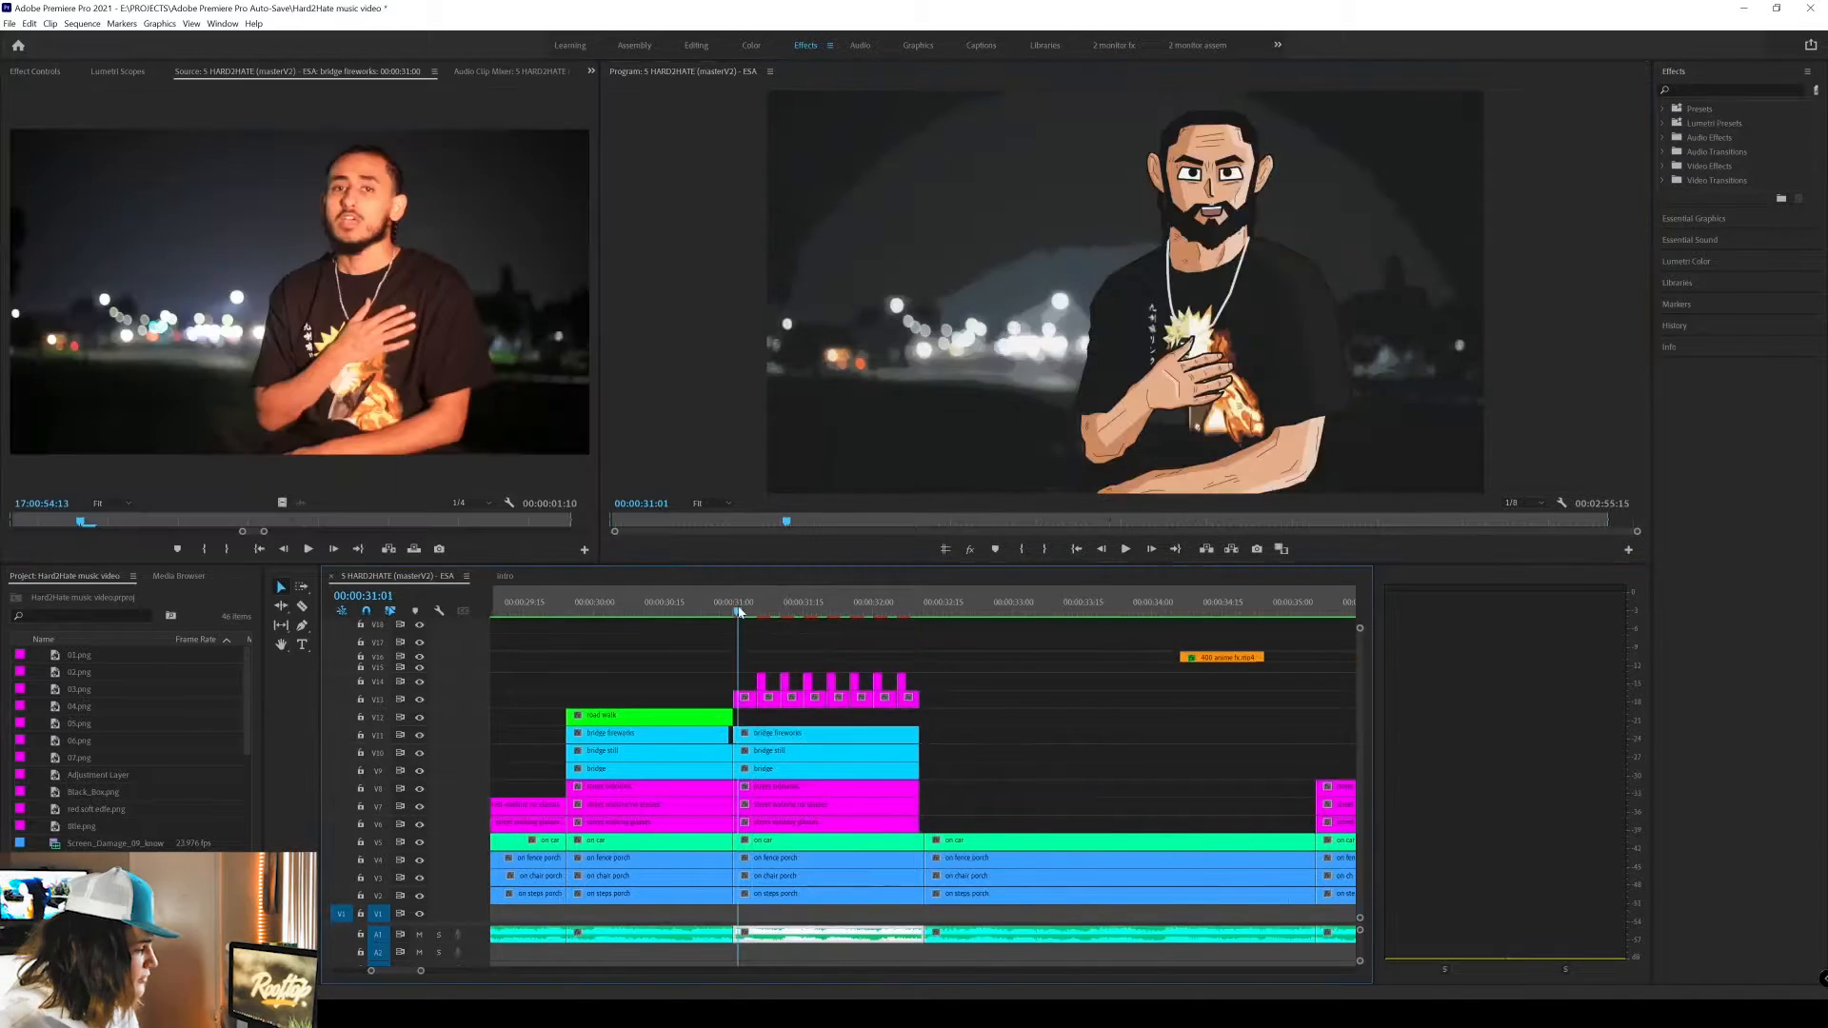
{"action": "left_click_drag", "start_coordinate": [739, 612], "coordinate": [763, 616]}
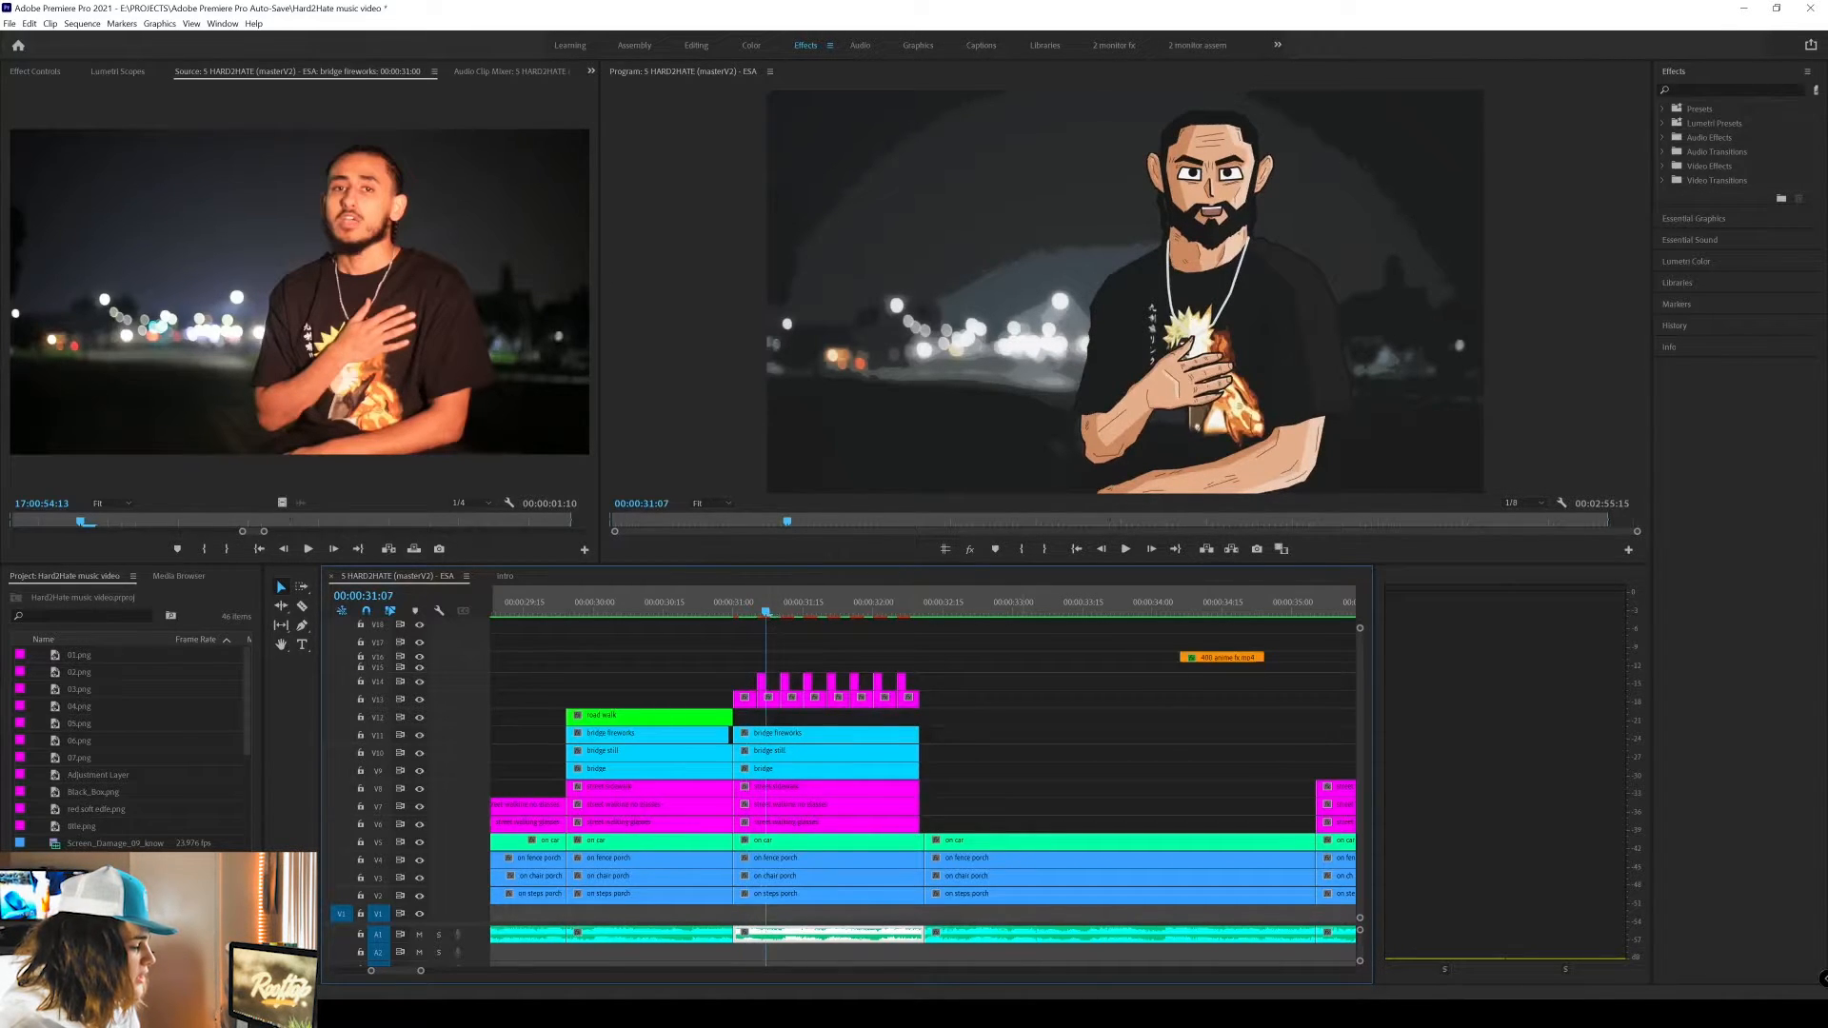
Switch back to Photoshop, make Group 2 copy visible with its layers expanded, and toggle its face layer to compare.
{"action": "key", "text": "alt+Tab"}
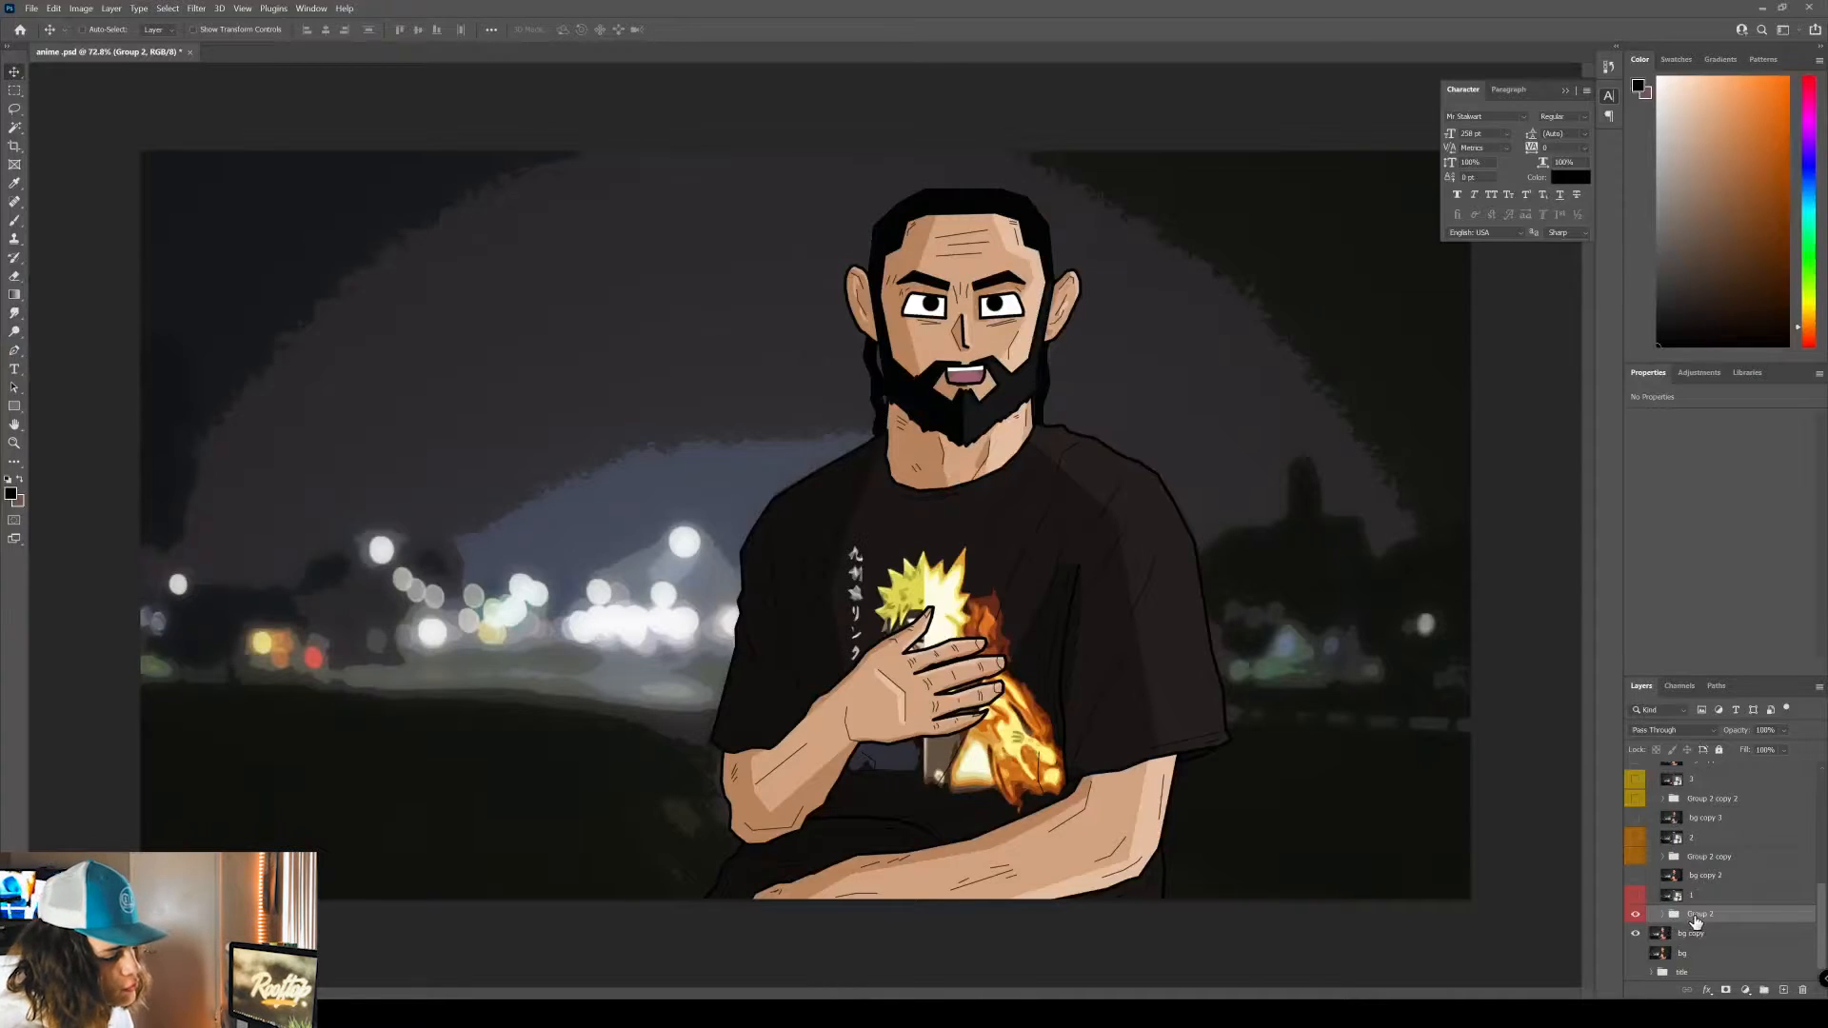
{"action": "left_click", "coordinate": [1703, 860]}
{"action": "left_click", "coordinate": [1664, 857]}
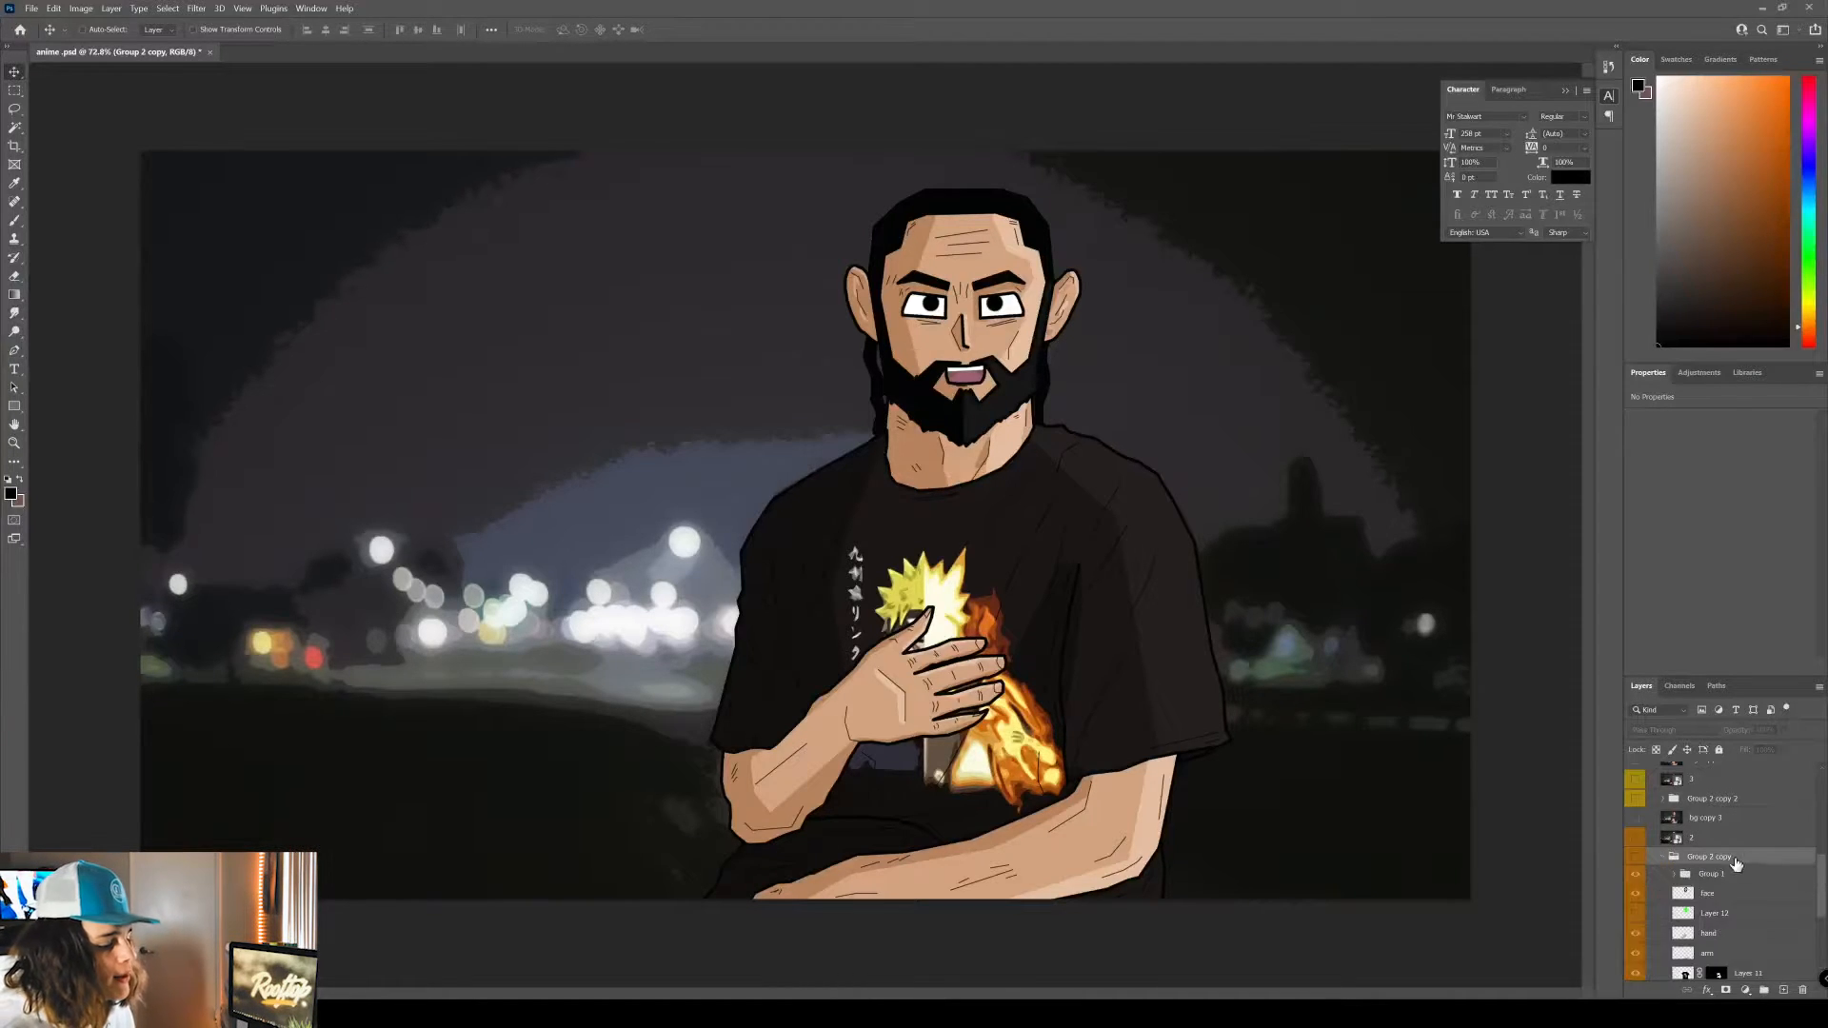
{"action": "scroll", "coordinate": [1657, 837], "scroll_direction": "down", "scroll_amount": 1}
{"action": "left_click", "coordinate": [1634, 825]}
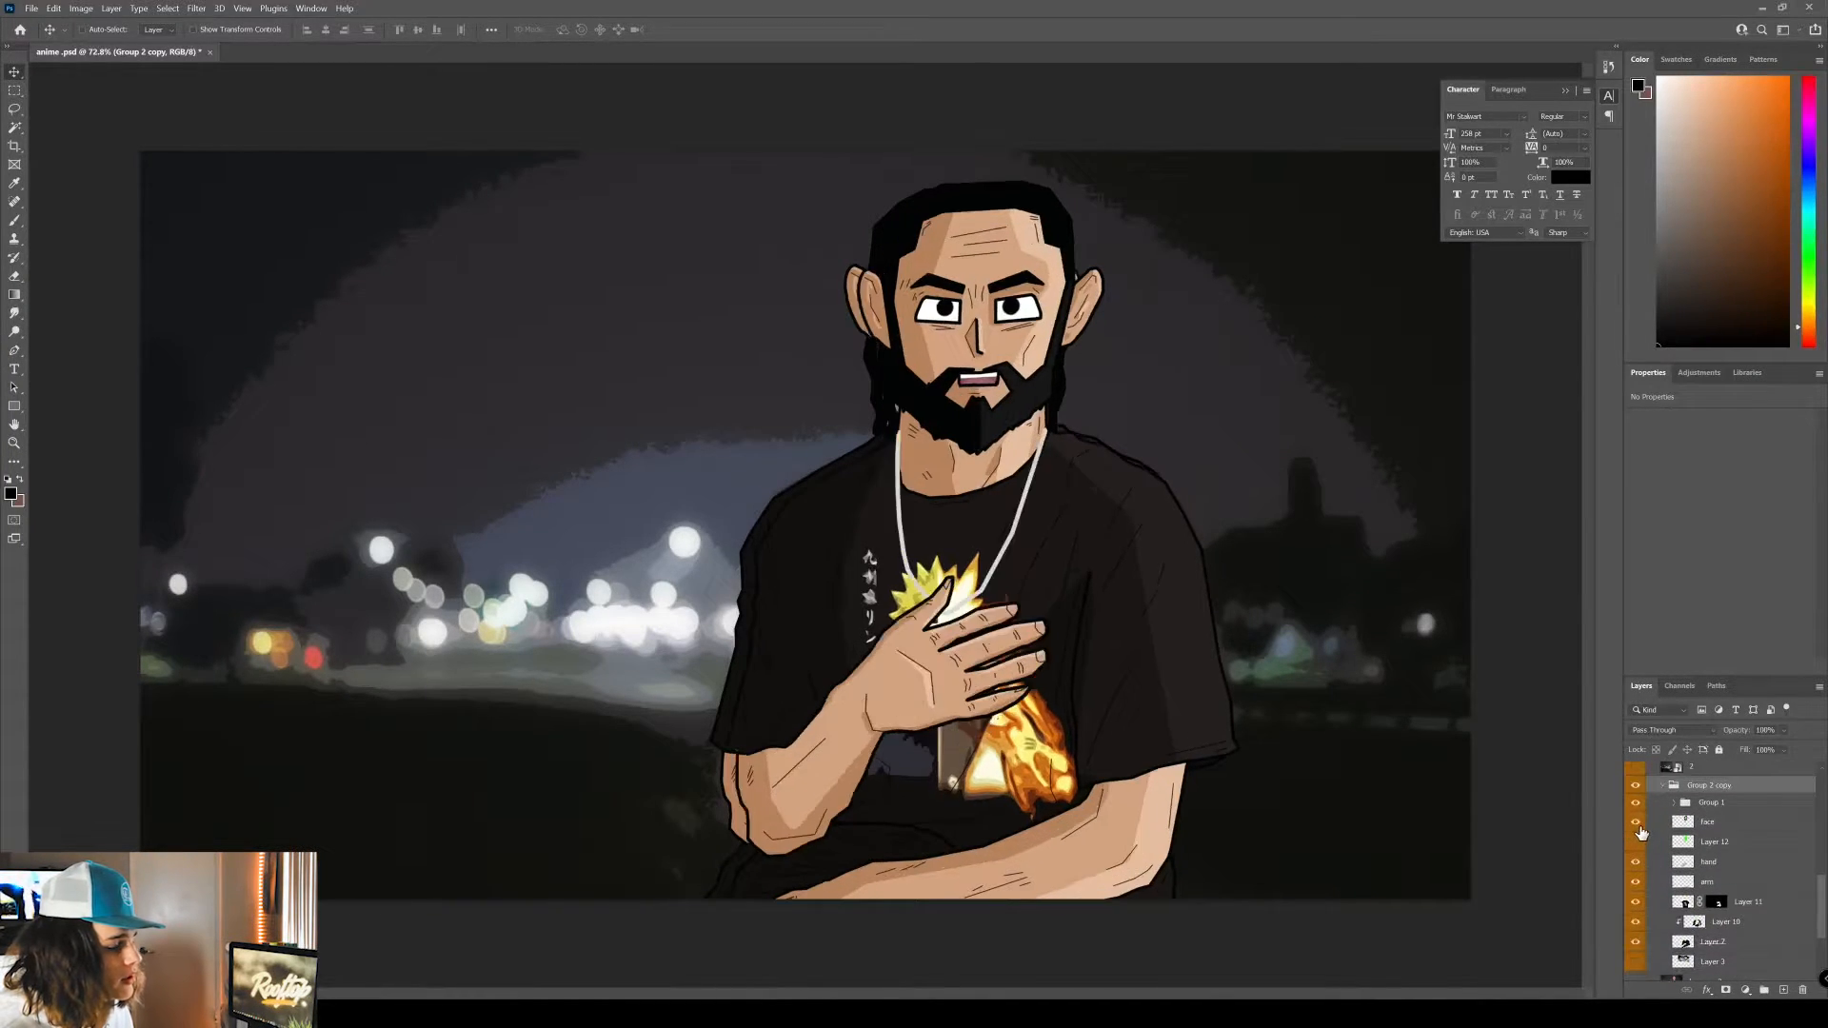
{"action": "left_click", "coordinate": [1641, 833]}
{"action": "left_click", "coordinate": [1639, 830]}
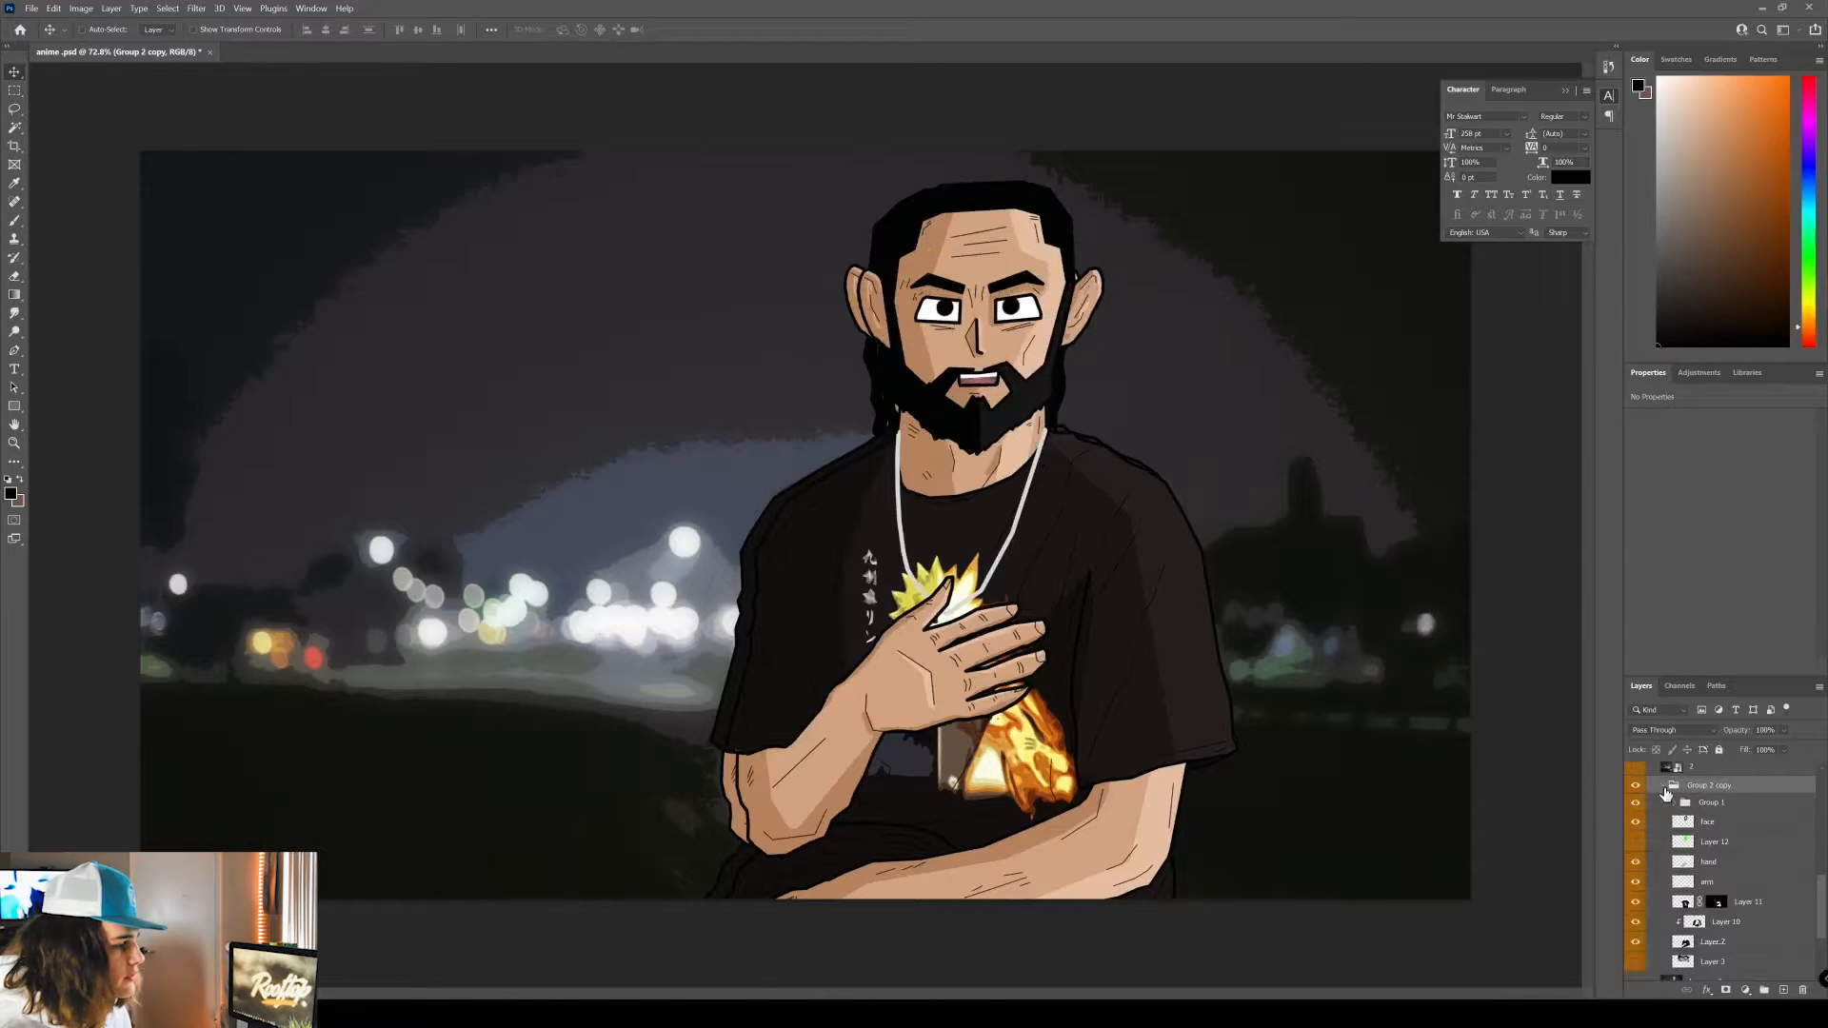
Try enlarging the face layer in Group 2 copy with Free Transform, and collapse the group.
{"action": "left_click", "coordinate": [1732, 828]}
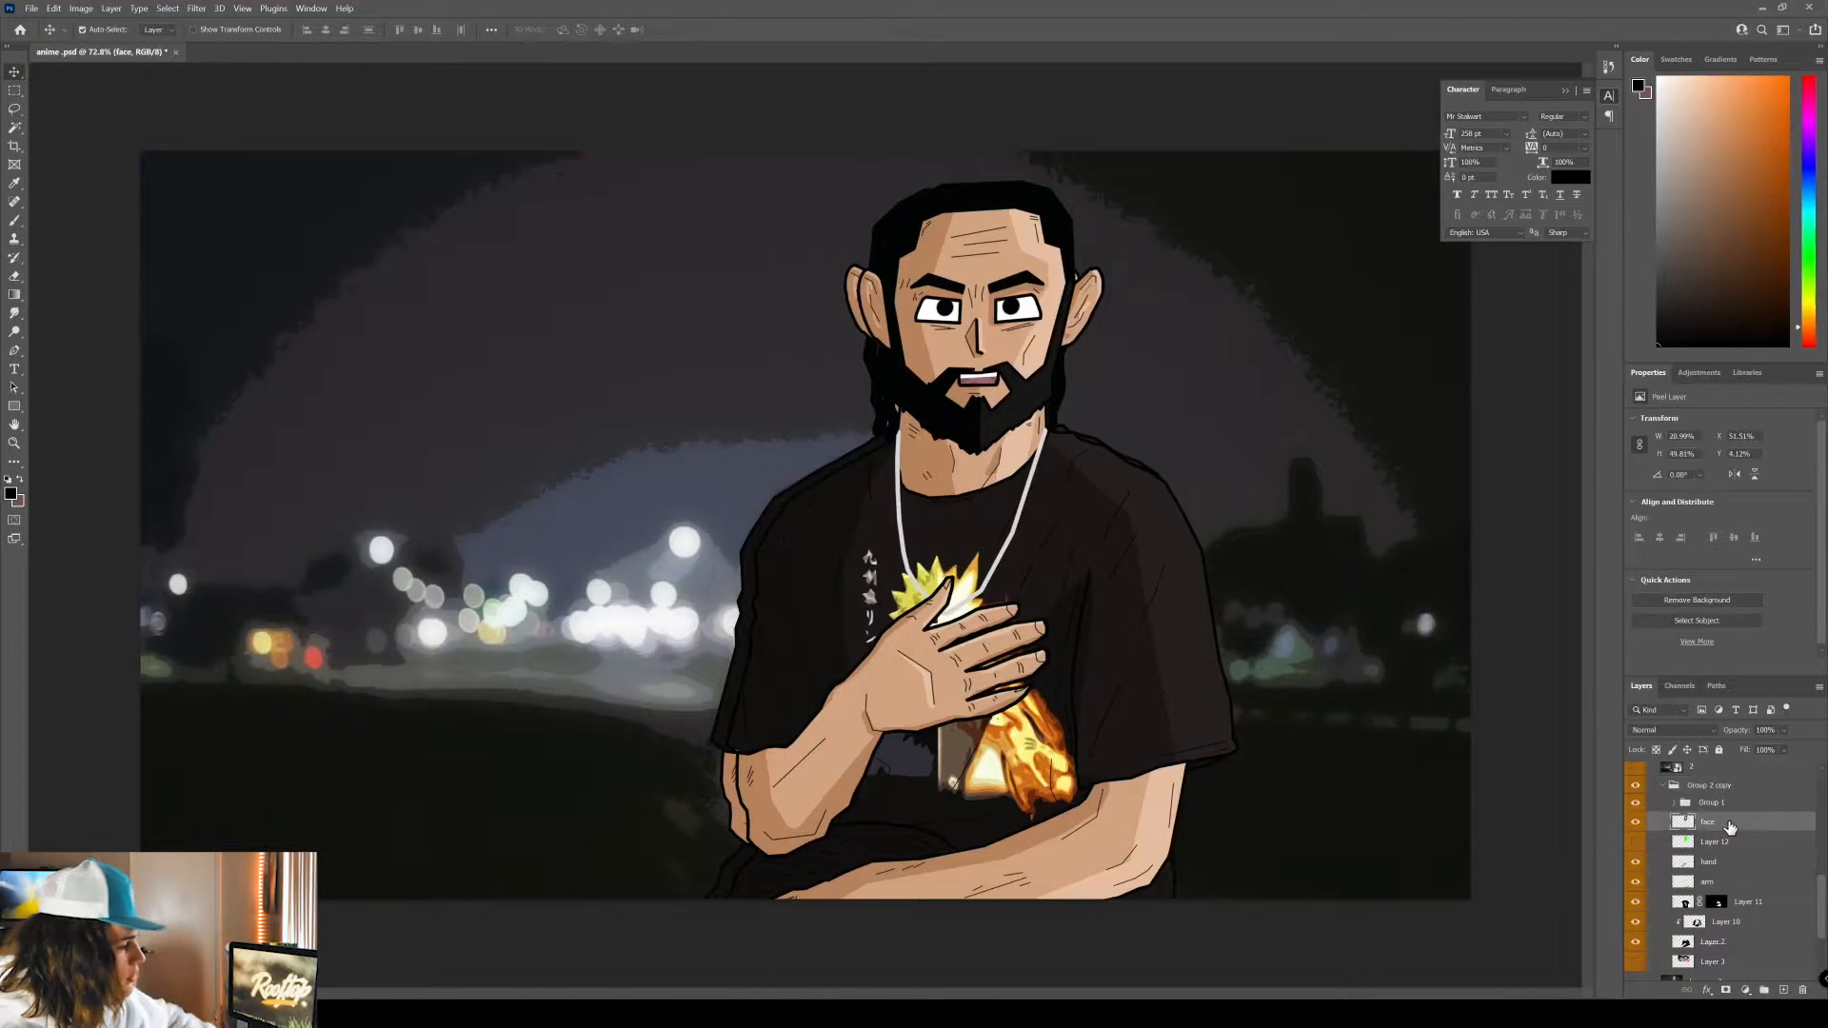
{"action": "key", "text": "ctrl+t"}
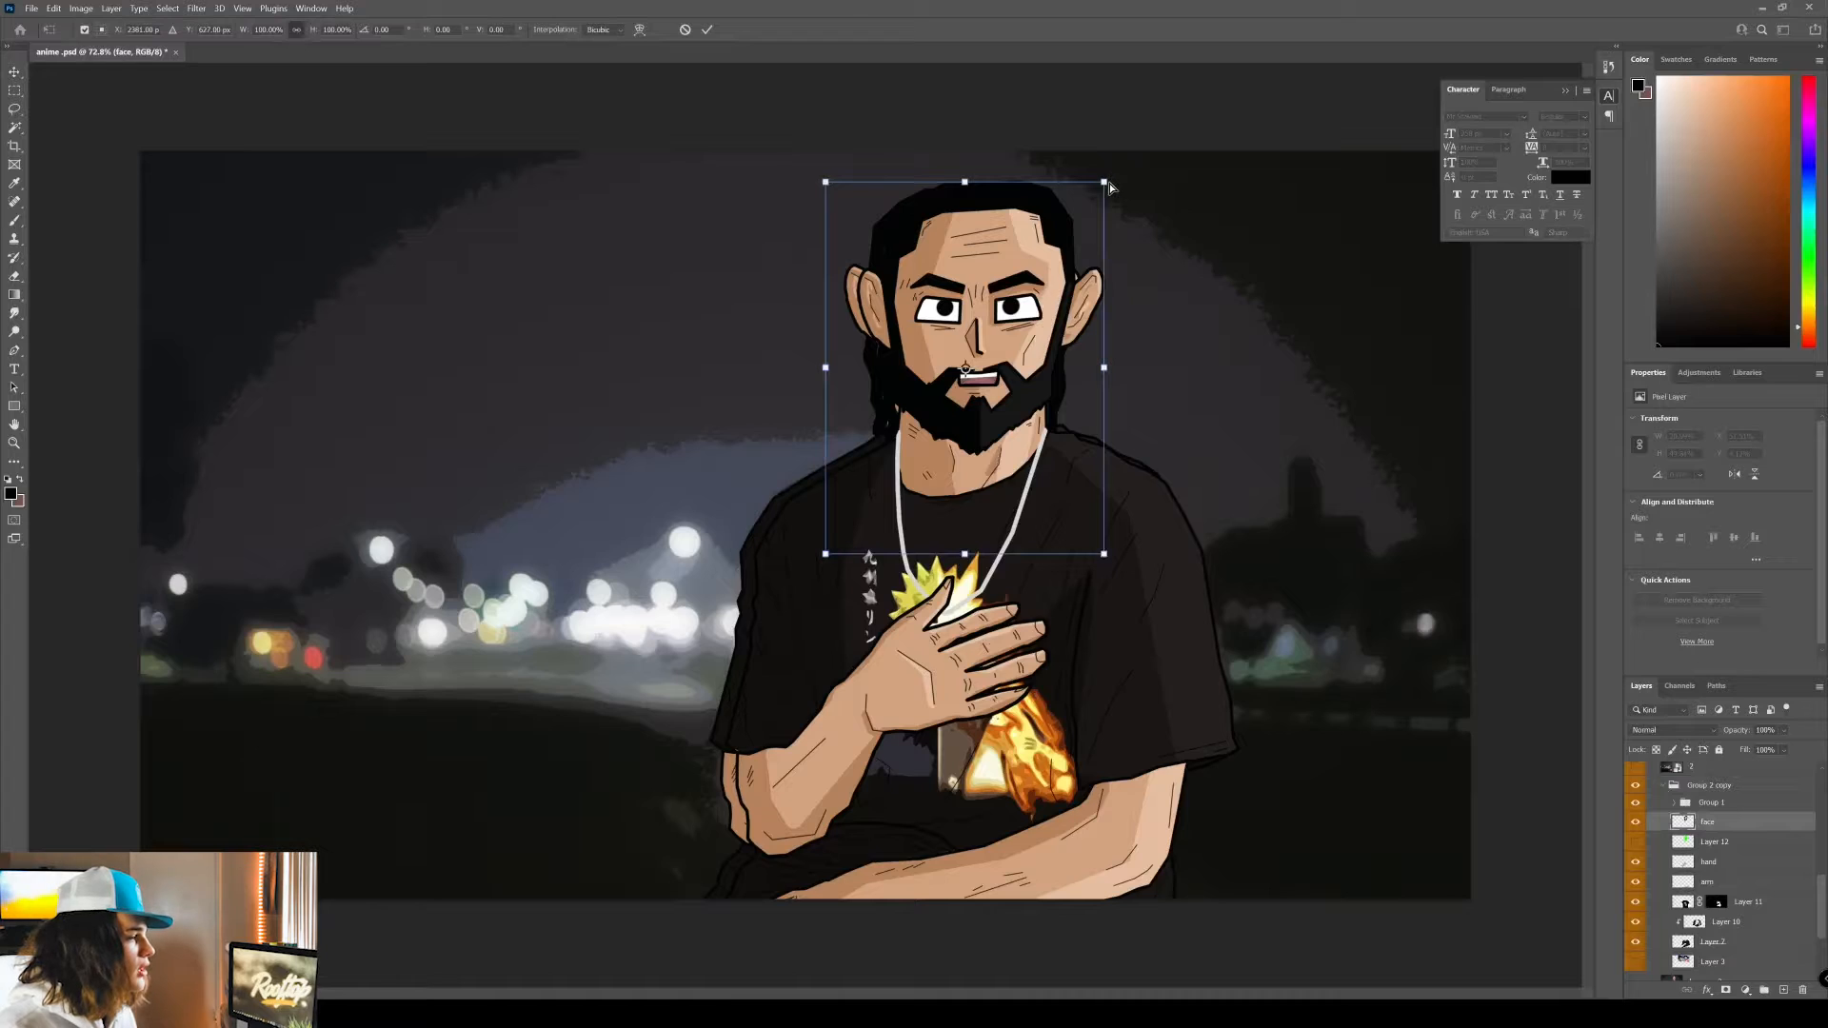
{"action": "left_click_drag", "start_coordinate": [1106, 183], "coordinate": [1212, 153]}
{"action": "key", "text": "Escape"}
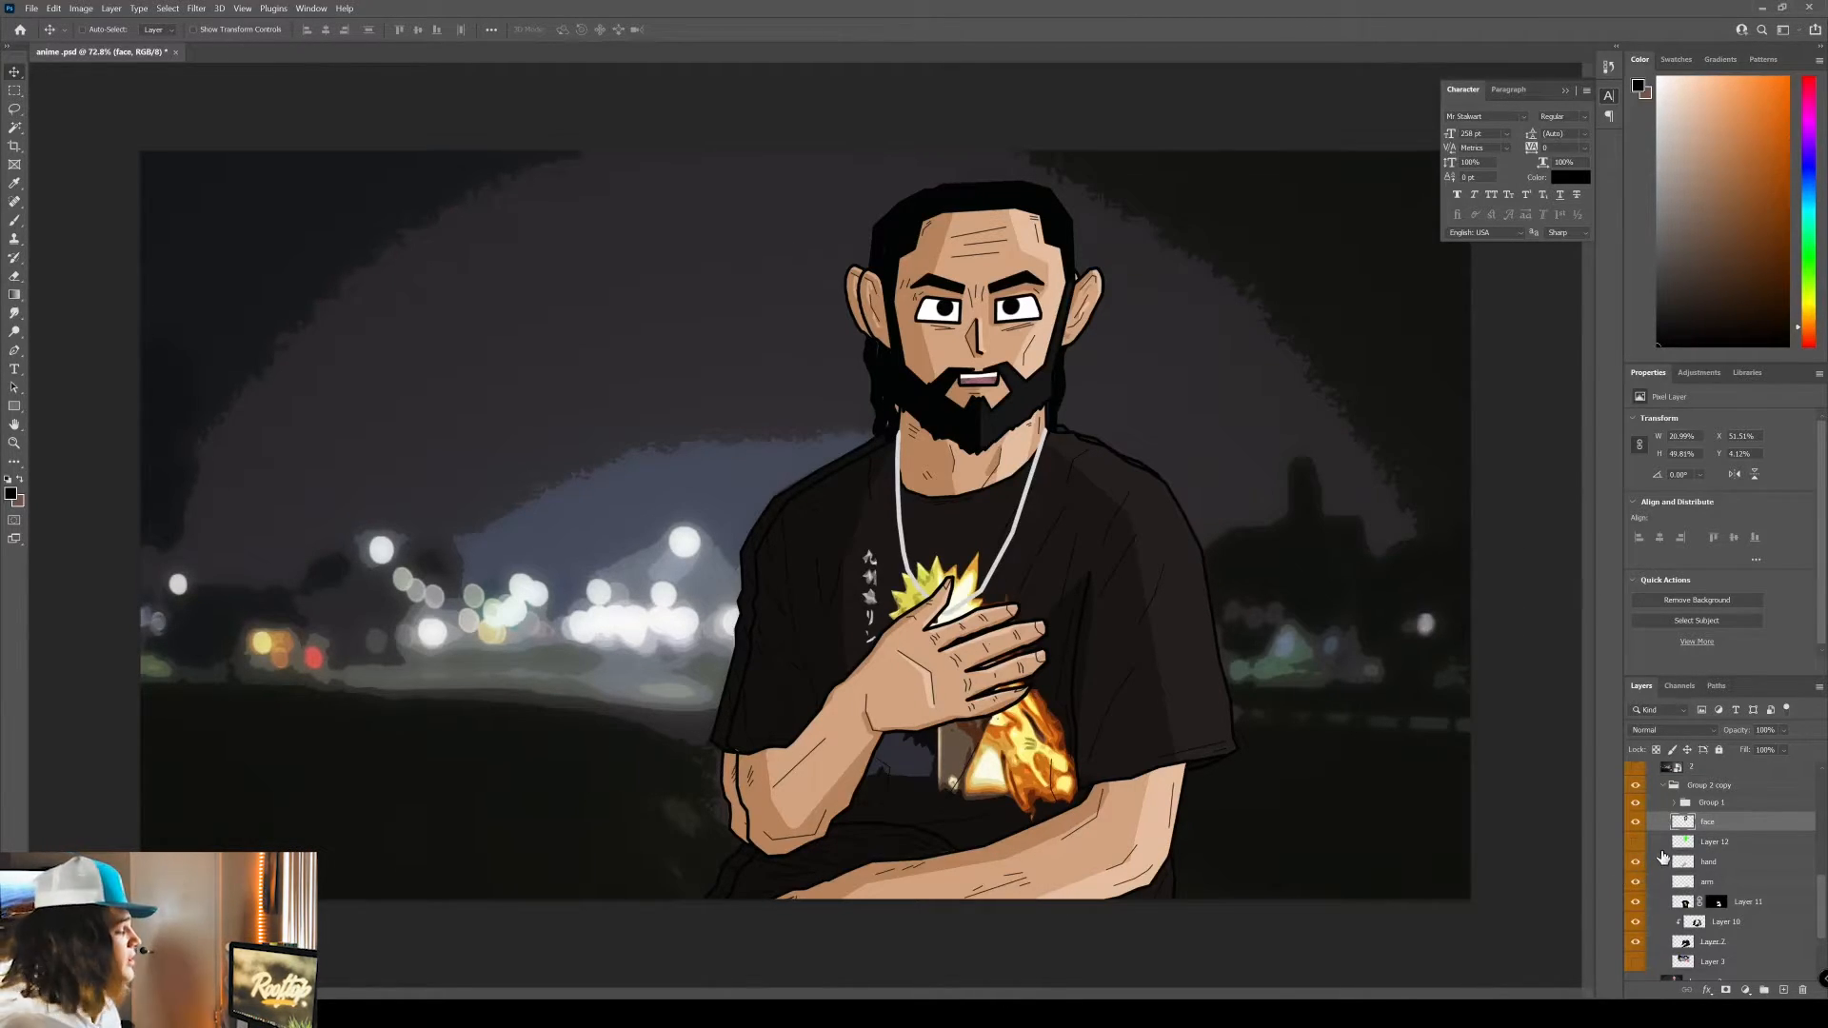
{"action": "left_click", "coordinate": [1665, 787]}
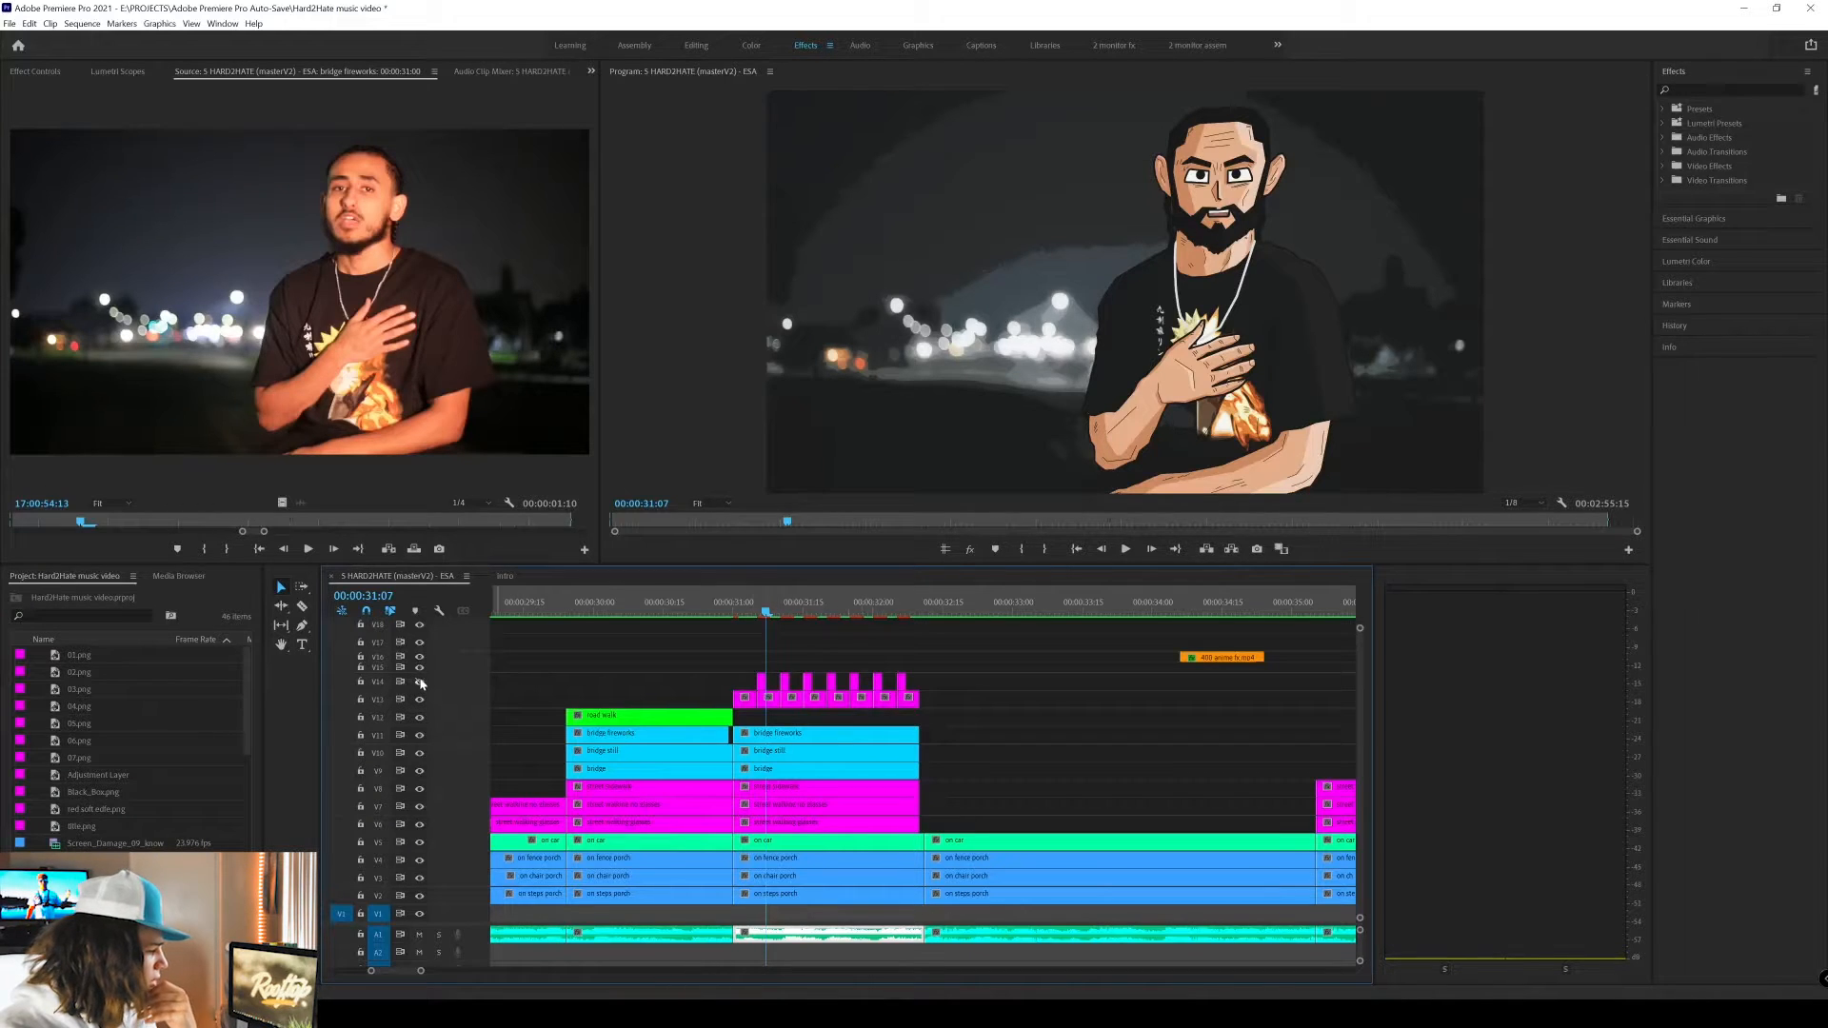
In Premiere Pro, hide track V14, return the playhead to 00:00:31:04 and set the program playback resolution to Full.
{"action": "key", "text": "space"}
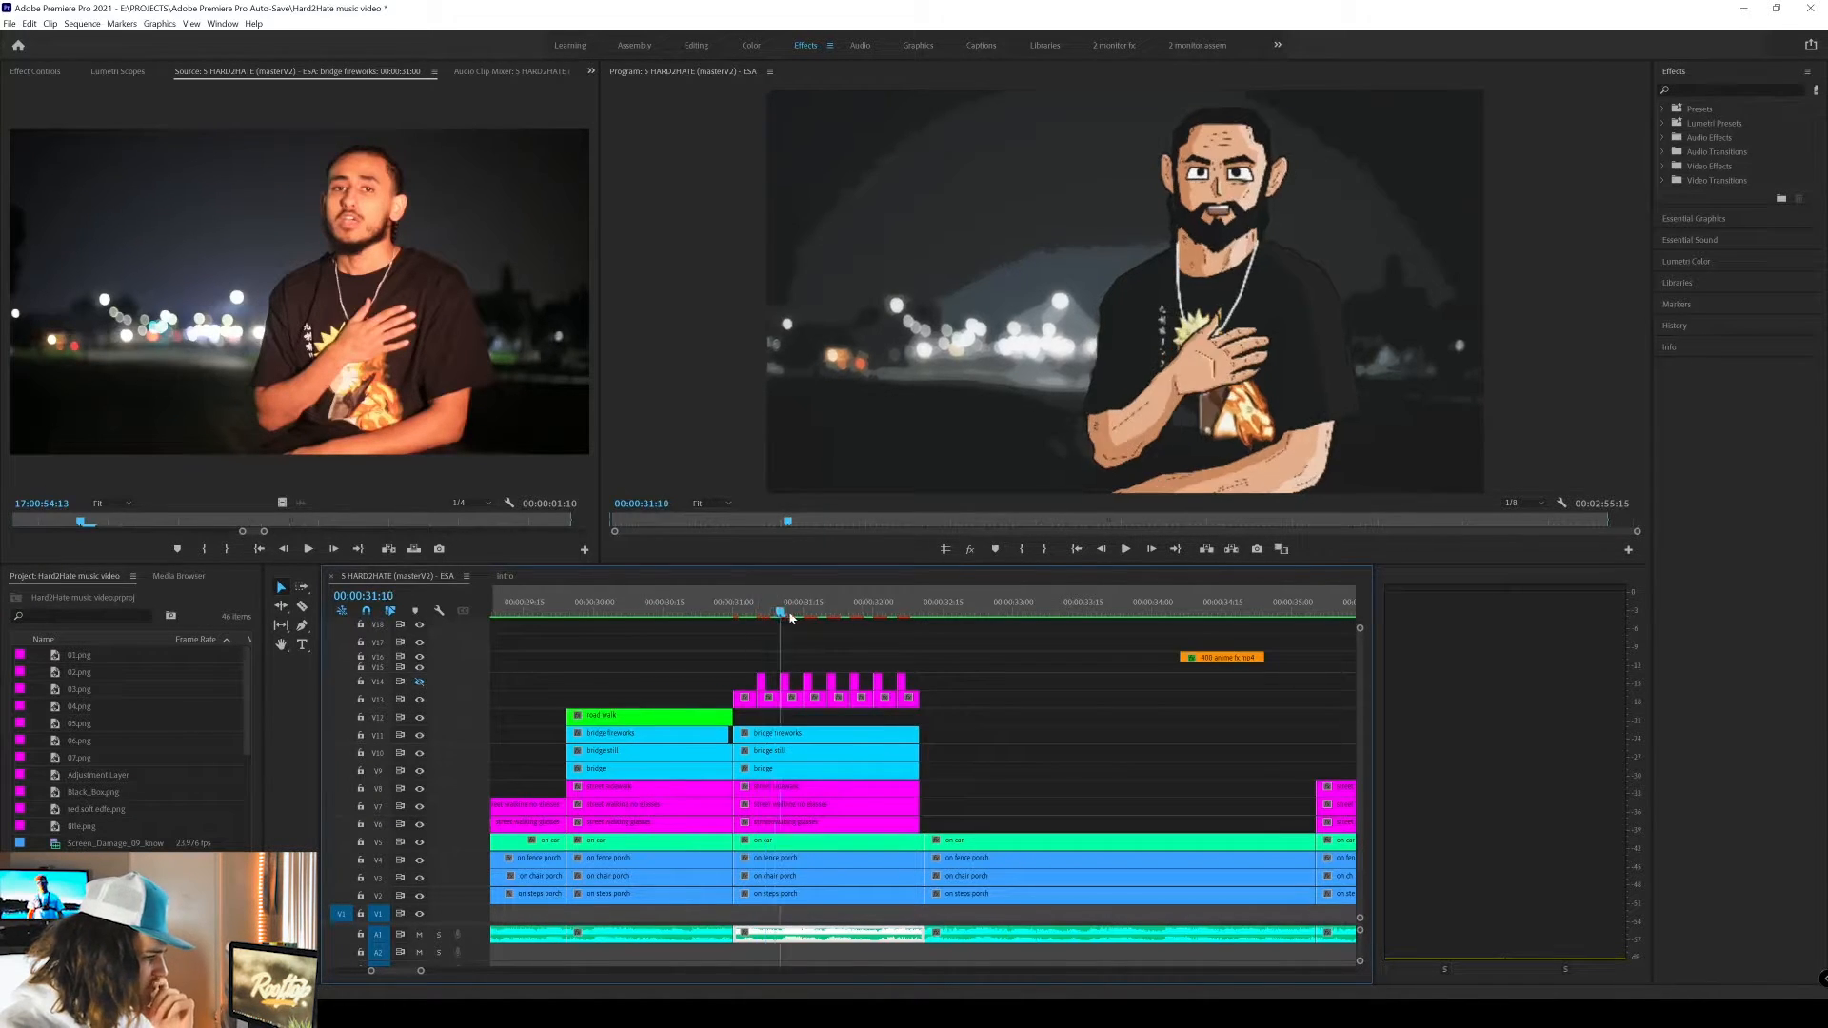
{"action": "mouse_move", "coordinate": [778, 618]}
{"action": "left_mouse_down"}
{"action": "mouse_move", "coordinate": [906, 615]}
{"action": "mouse_move", "coordinate": [755, 617]}
{"action": "left_mouse_up"}
{"action": "left_click", "coordinate": [1521, 505]}
{"action": "left_click", "coordinate": [1528, 521]}
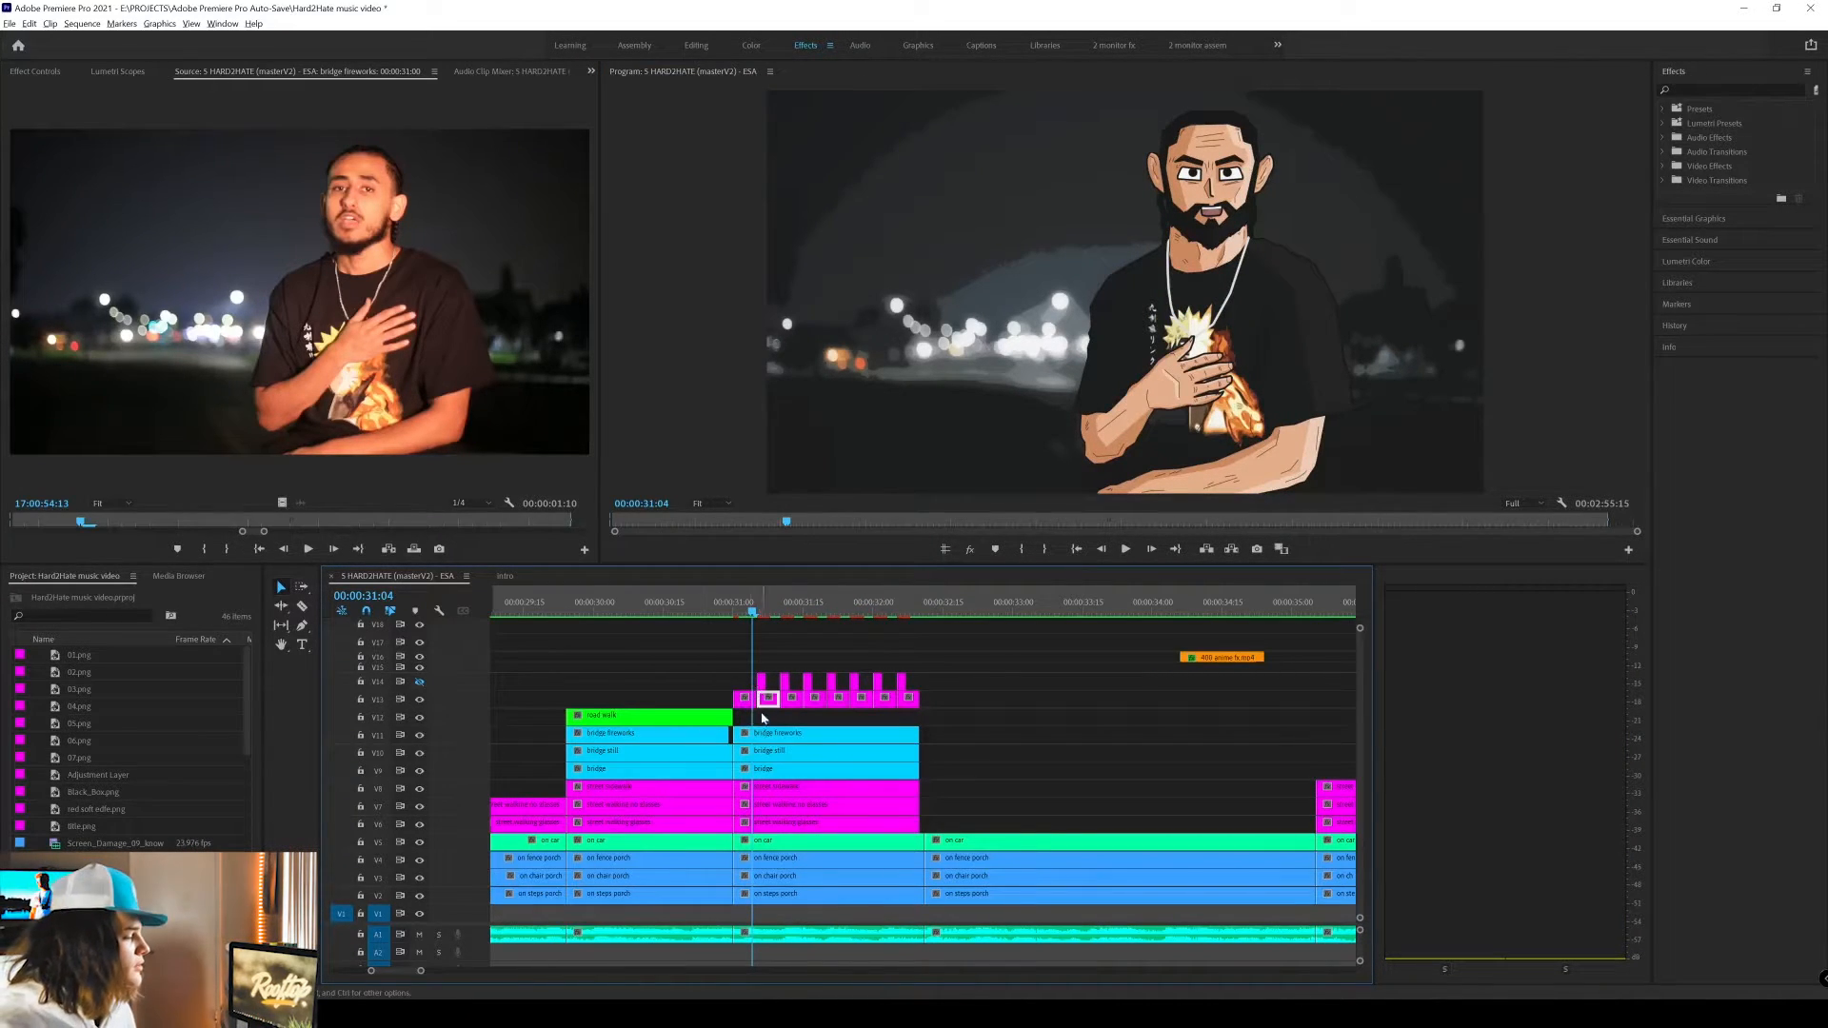
Show track V14 again and duplicate the first V13 cartoon still onto V15 above the first V14 clip.
{"action": "scroll", "coordinate": [762, 719], "scroll_direction": "up", "scroll_amount": 4}
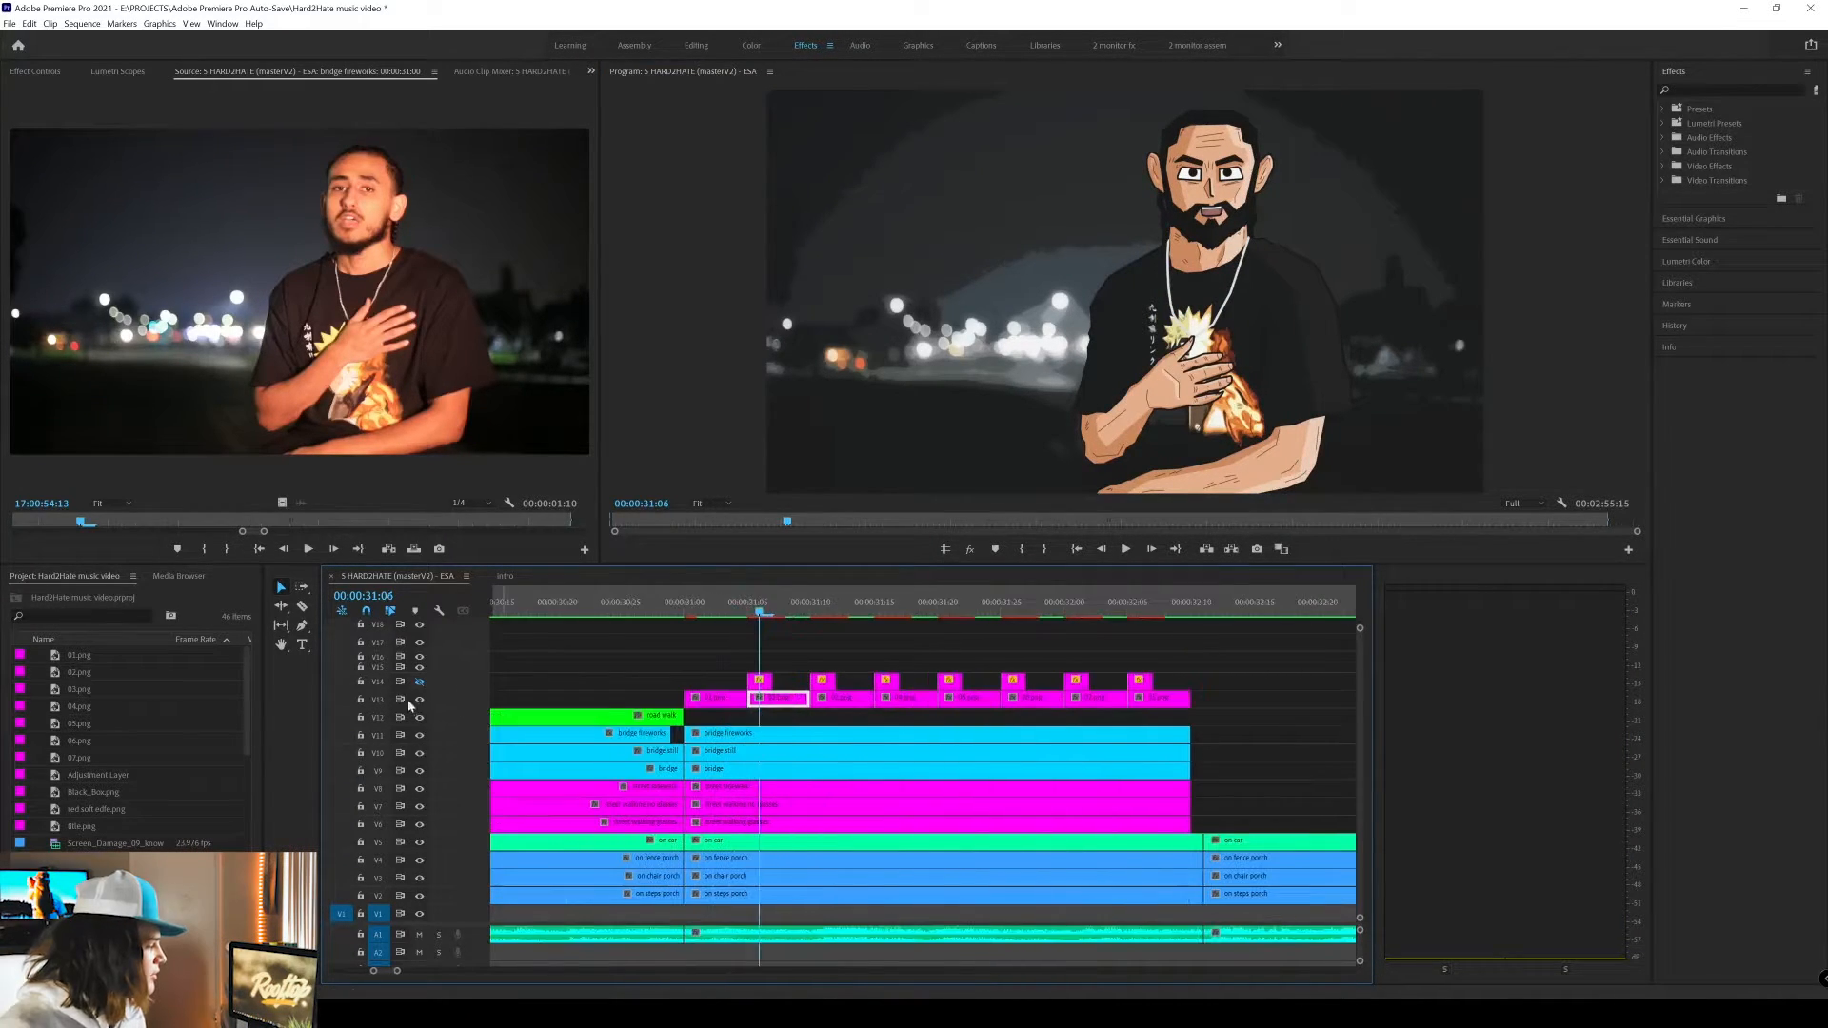
{"action": "left_click", "coordinate": [763, 685]}
{"action": "left_click_drag", "start_coordinate": [716, 701], "coordinate": [771, 669]}
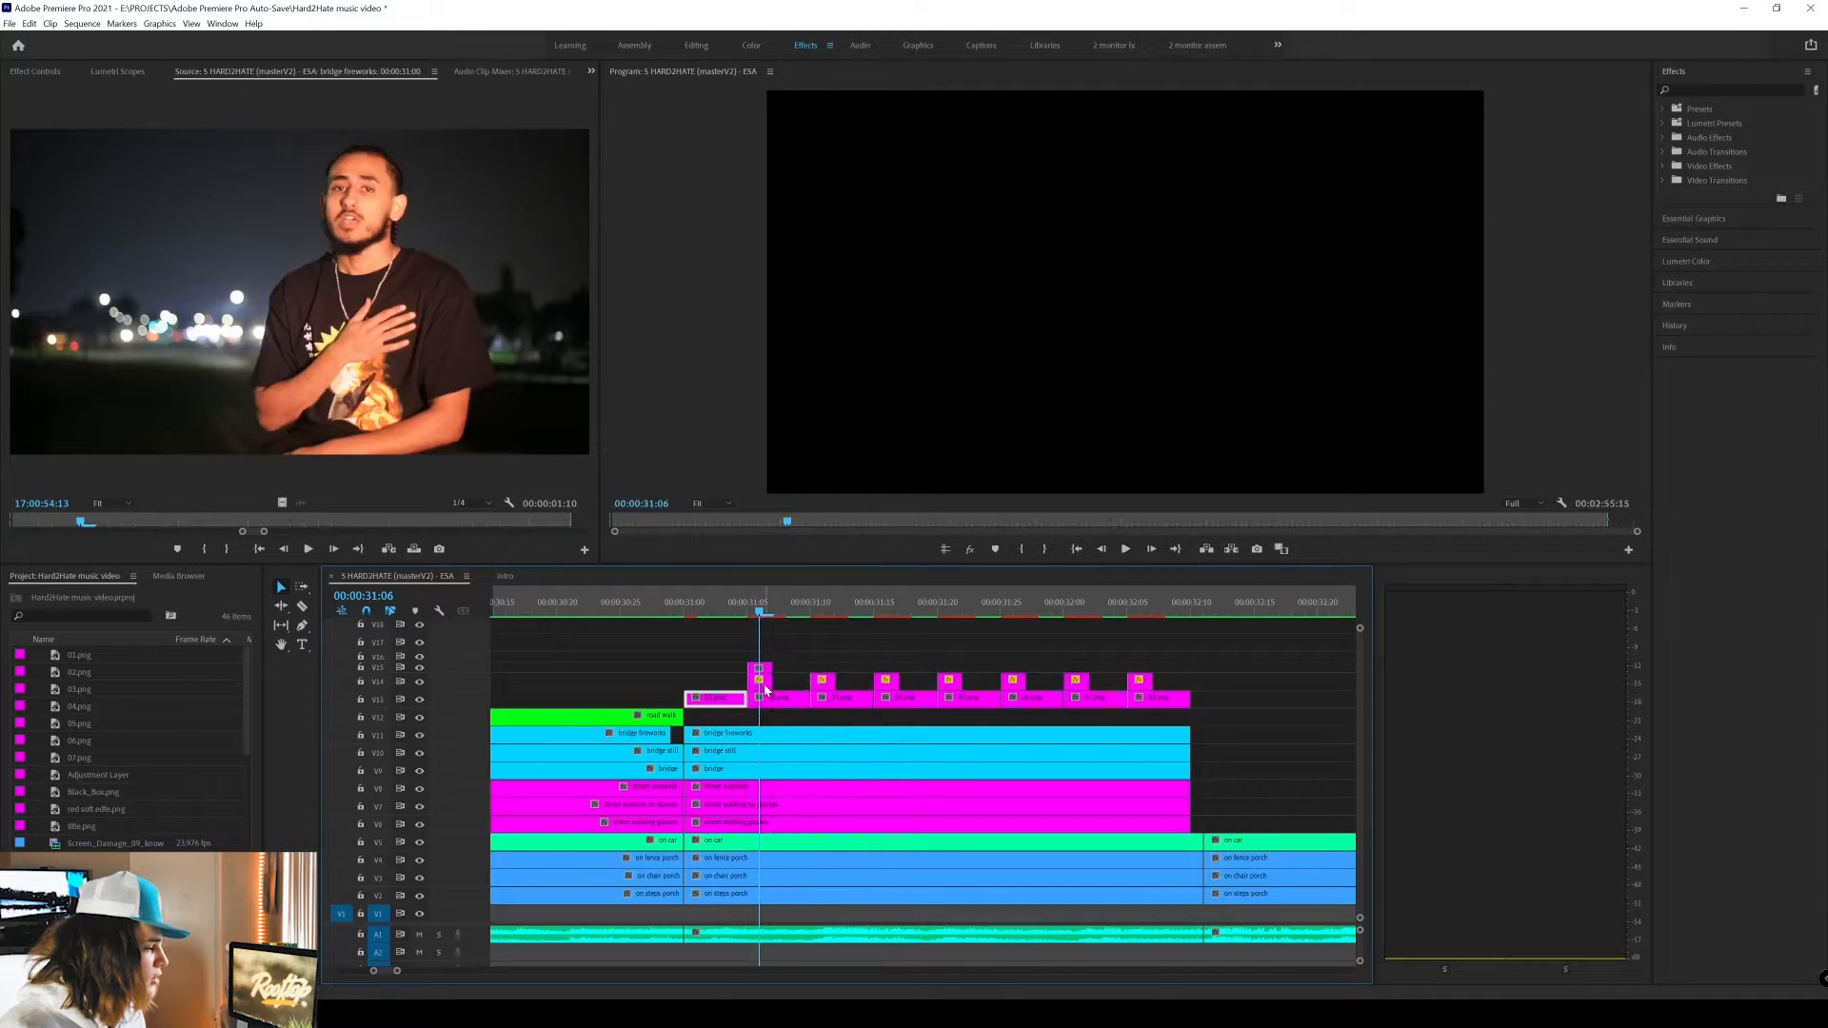
Examine the opacity keyframes of the first V14 still, 01.png, in its effect settings.
{"action": "left_click", "coordinate": [761, 682]}
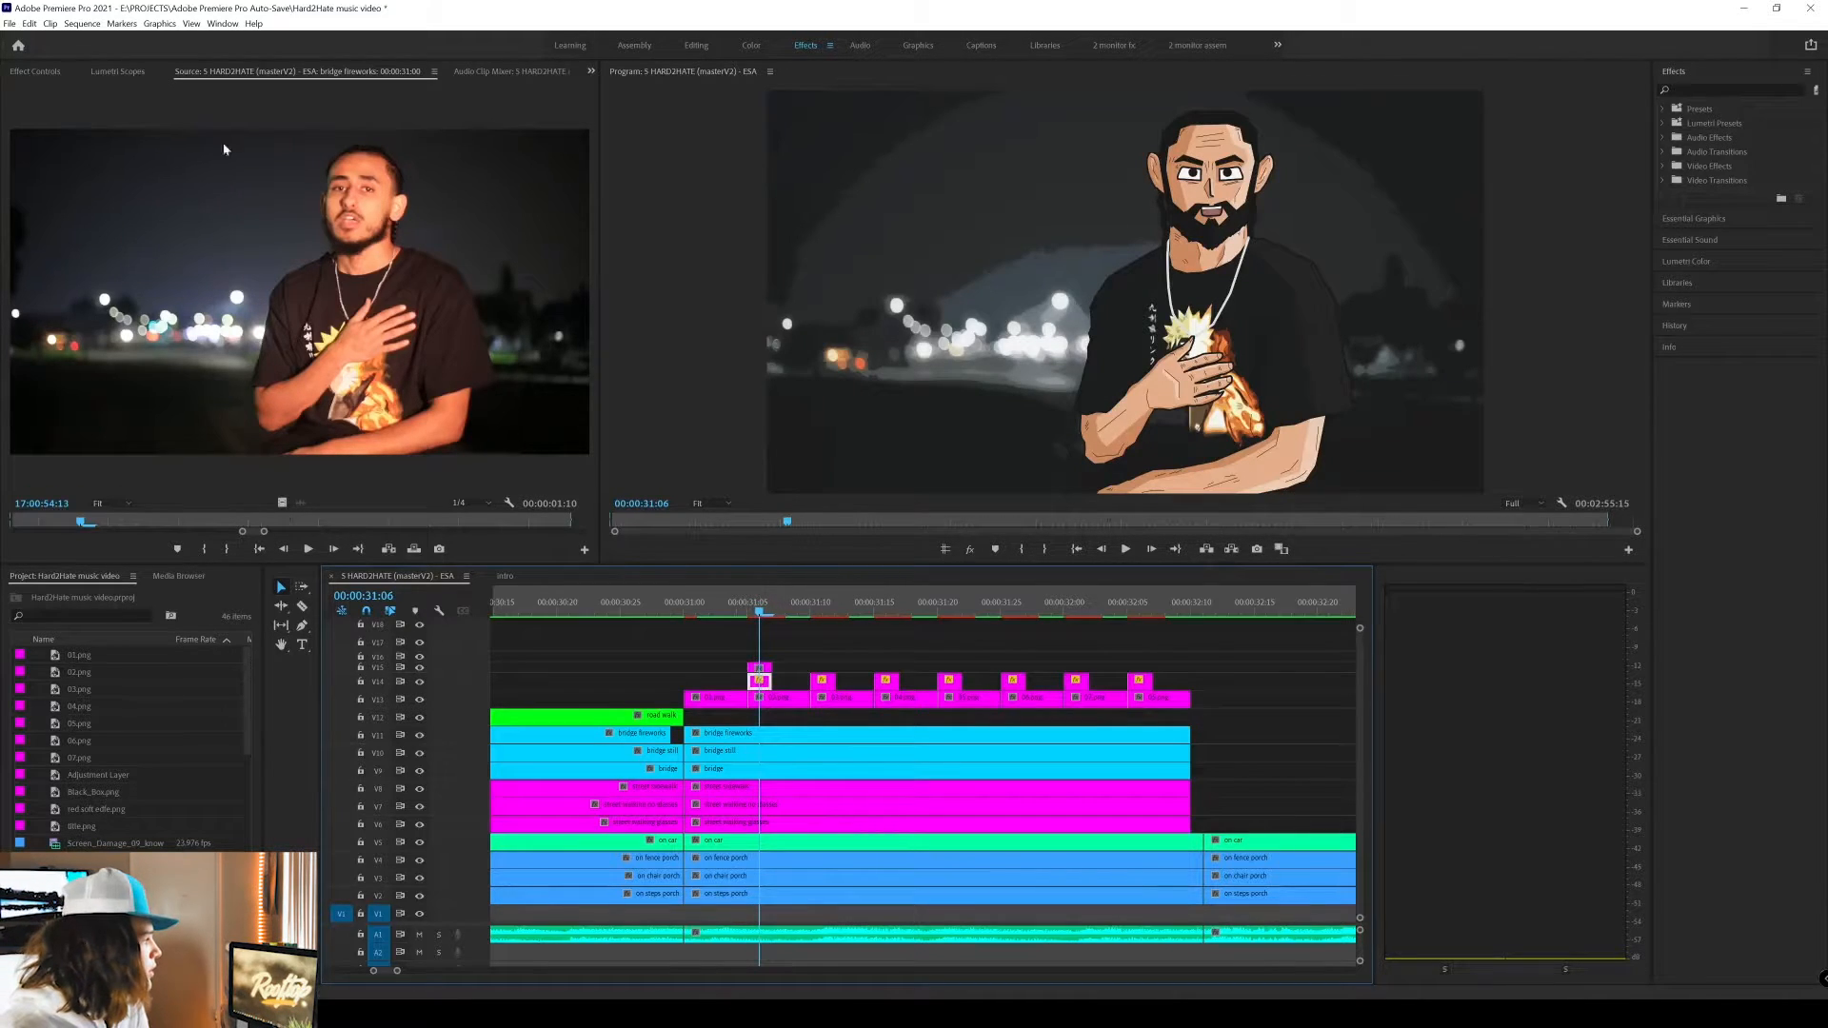
{"action": "left_click", "coordinate": [16, 76]}
{"action": "key", "text": "Left"}
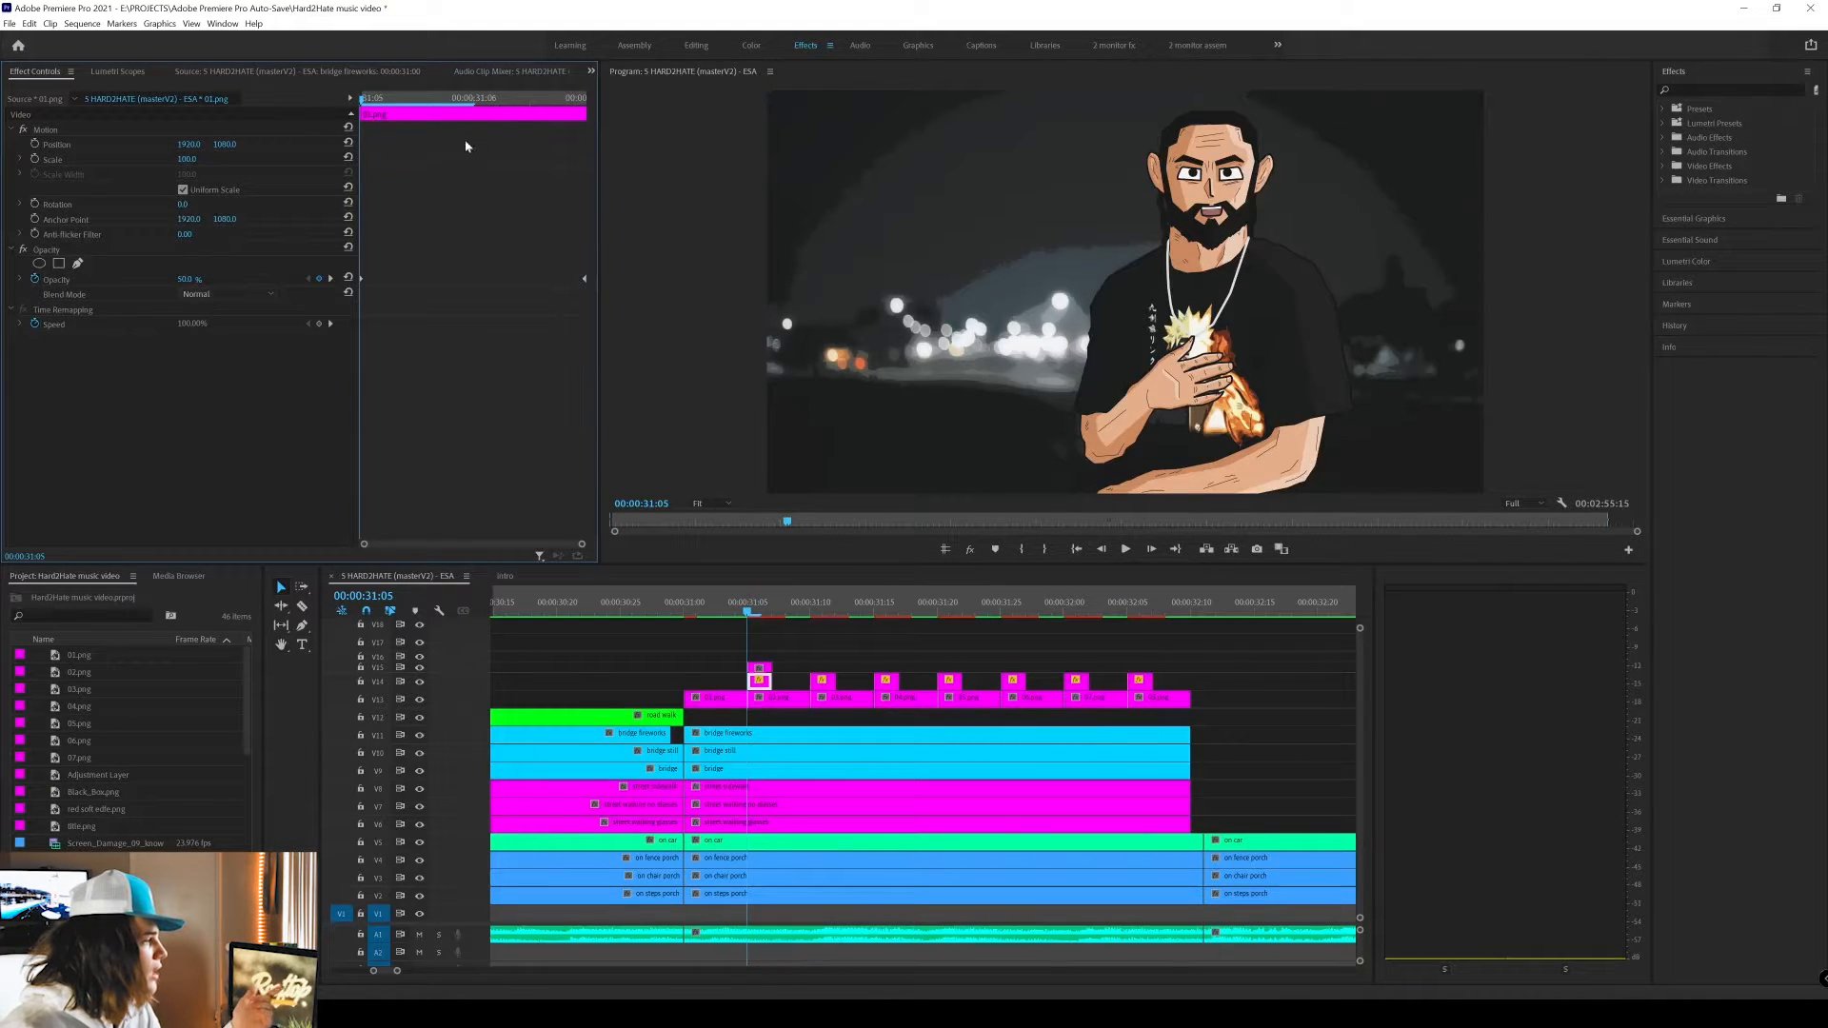
{"action": "left_click", "coordinate": [573, 103]}
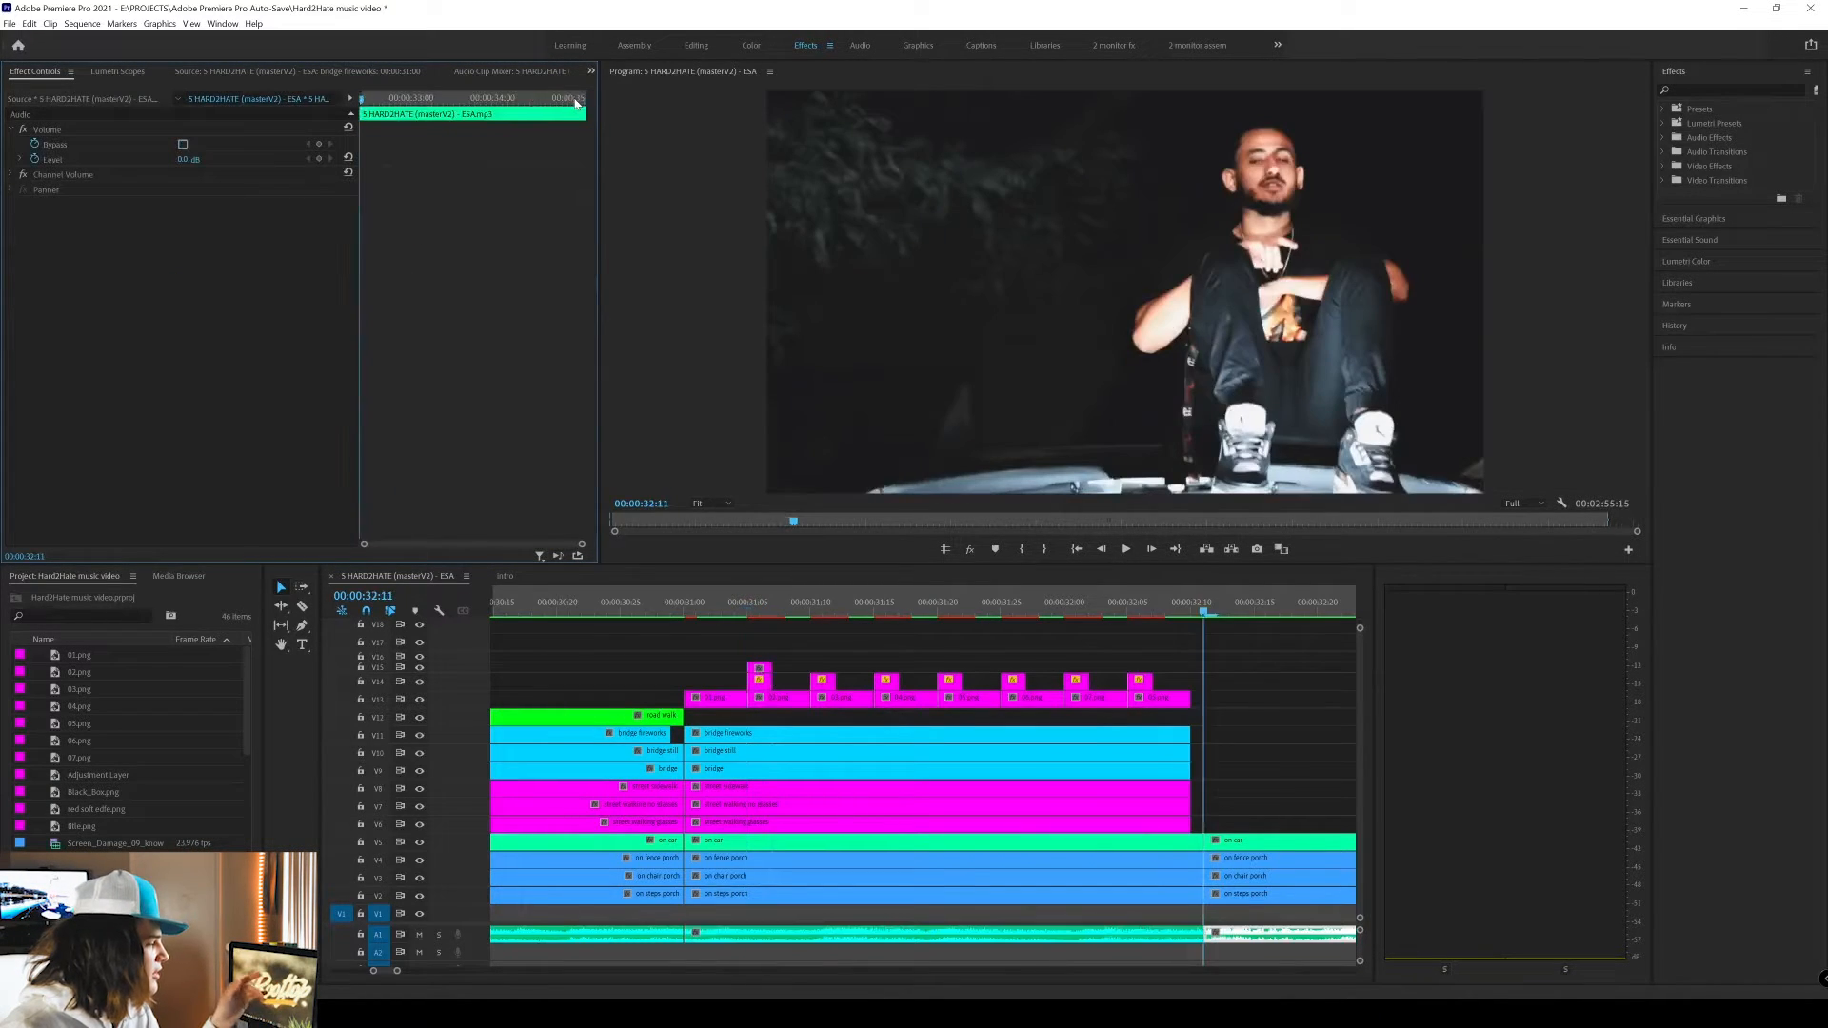
Delete the duplicated cartoon still from track V15 and place the playhead at 00:00:31:06.
{"action": "left_click", "coordinate": [760, 670]}
{"action": "left_click", "coordinate": [761, 609]}
{"action": "key", "text": "Delete"}
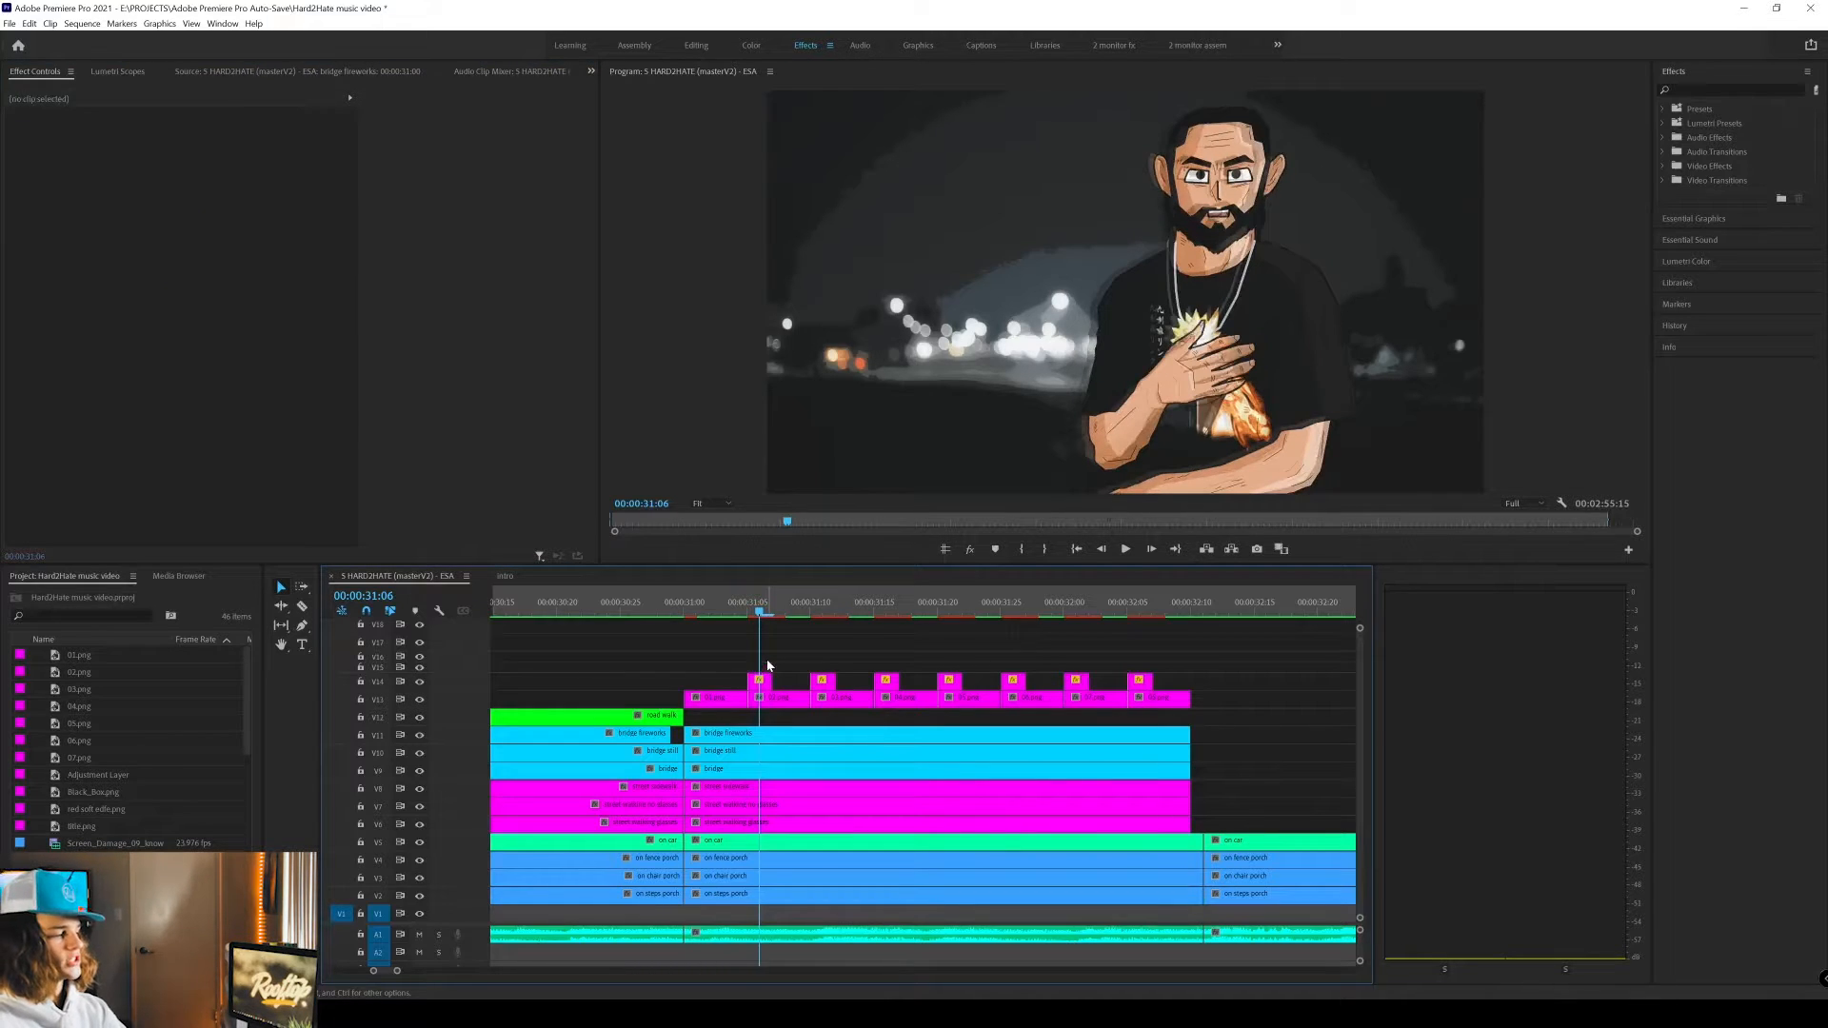
Step frame by frame through the blended transitions between the first cartoon stills, ending at 00:00:31:10.
{"action": "key", "text": "Left"}
{"action": "key", "text": "Left"}
{"action": "key", "text": "Right"}
{"action": "key", "text": "Right"}
{"action": "key", "text": "Right"}
{"action": "key", "text": "Right"}
{"action": "key", "text": "Left"}
{"action": "key", "text": "Left"}
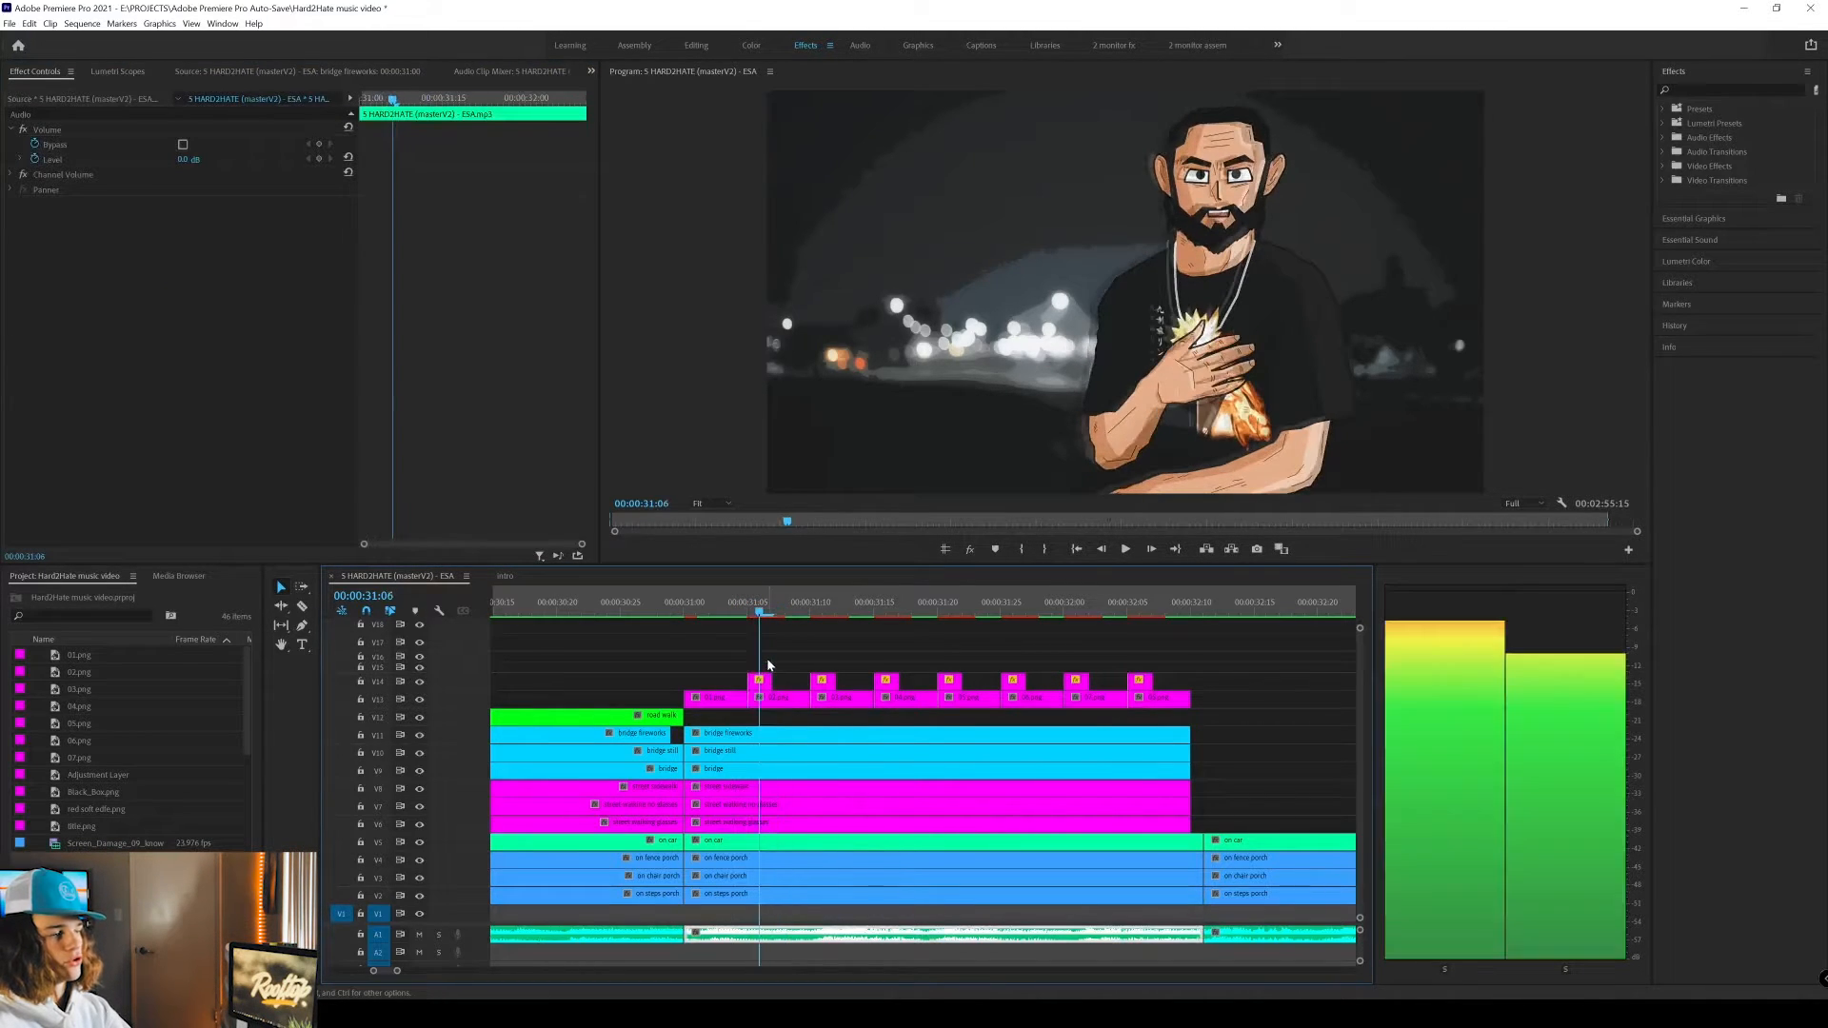
{"action": "key", "text": "Left"}
{"action": "key", "text": "Left"}
{"action": "key", "text": "Left"}
{"action": "key", "text": "Right"}
{"action": "key", "text": "Right"}
{"action": "key", "text": "Right"}
{"action": "key", "text": "Right"}
{"action": "key", "text": "Right"}
{"action": "key", "text": "Right"}
{"action": "key", "text": "Right"}
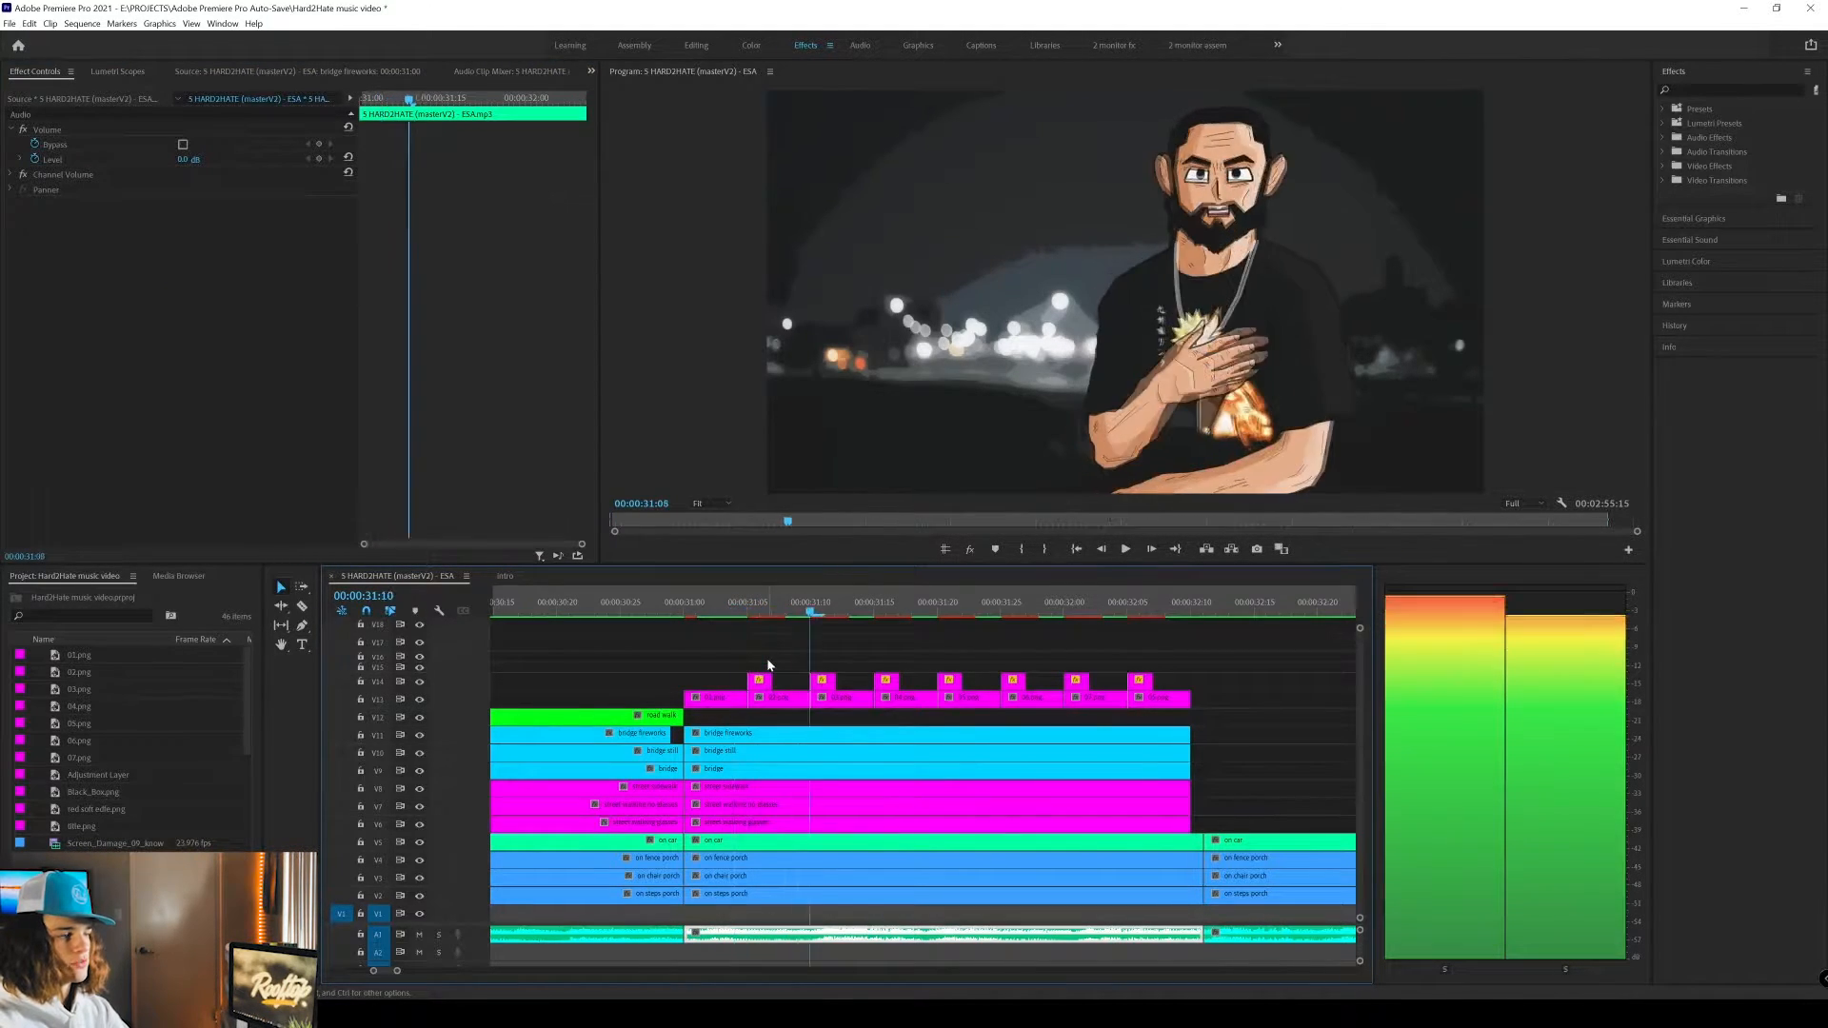
Play through the remaining cartoon stills and step back to the last one at 00:00:32:09.
{"action": "key", "text": "j"}
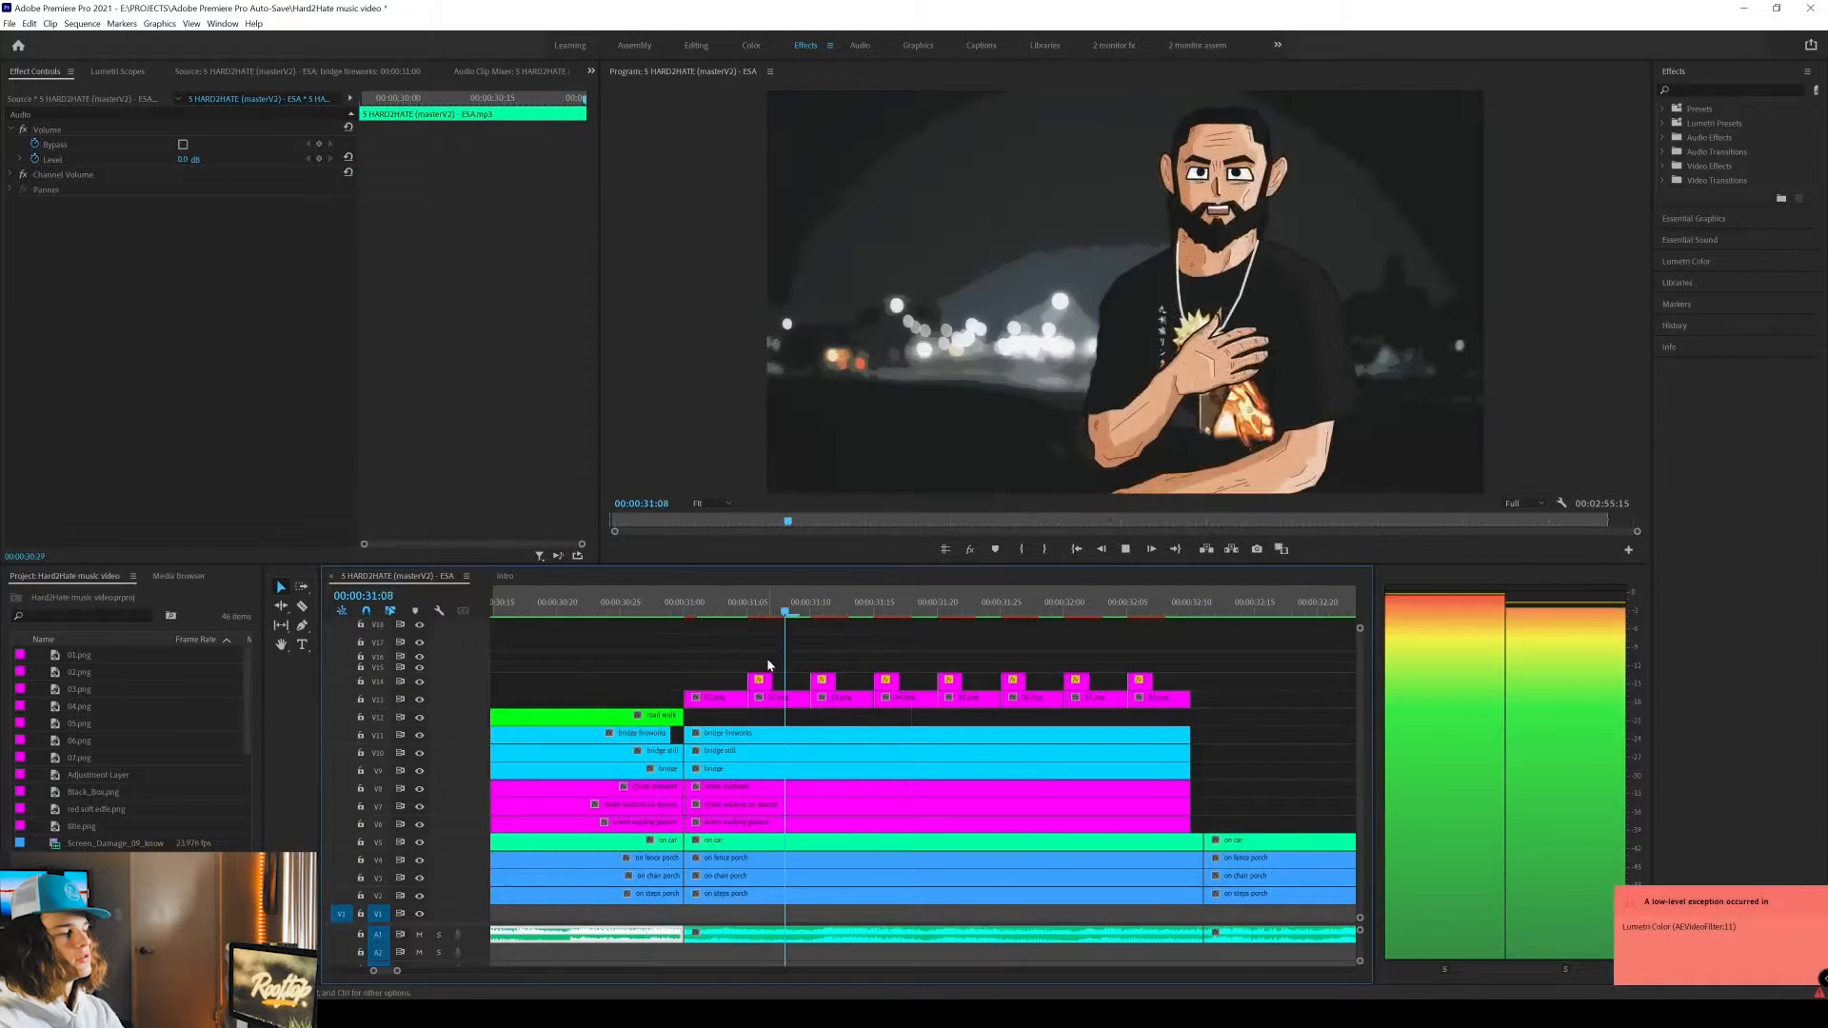
{"action": "key", "text": "k"}
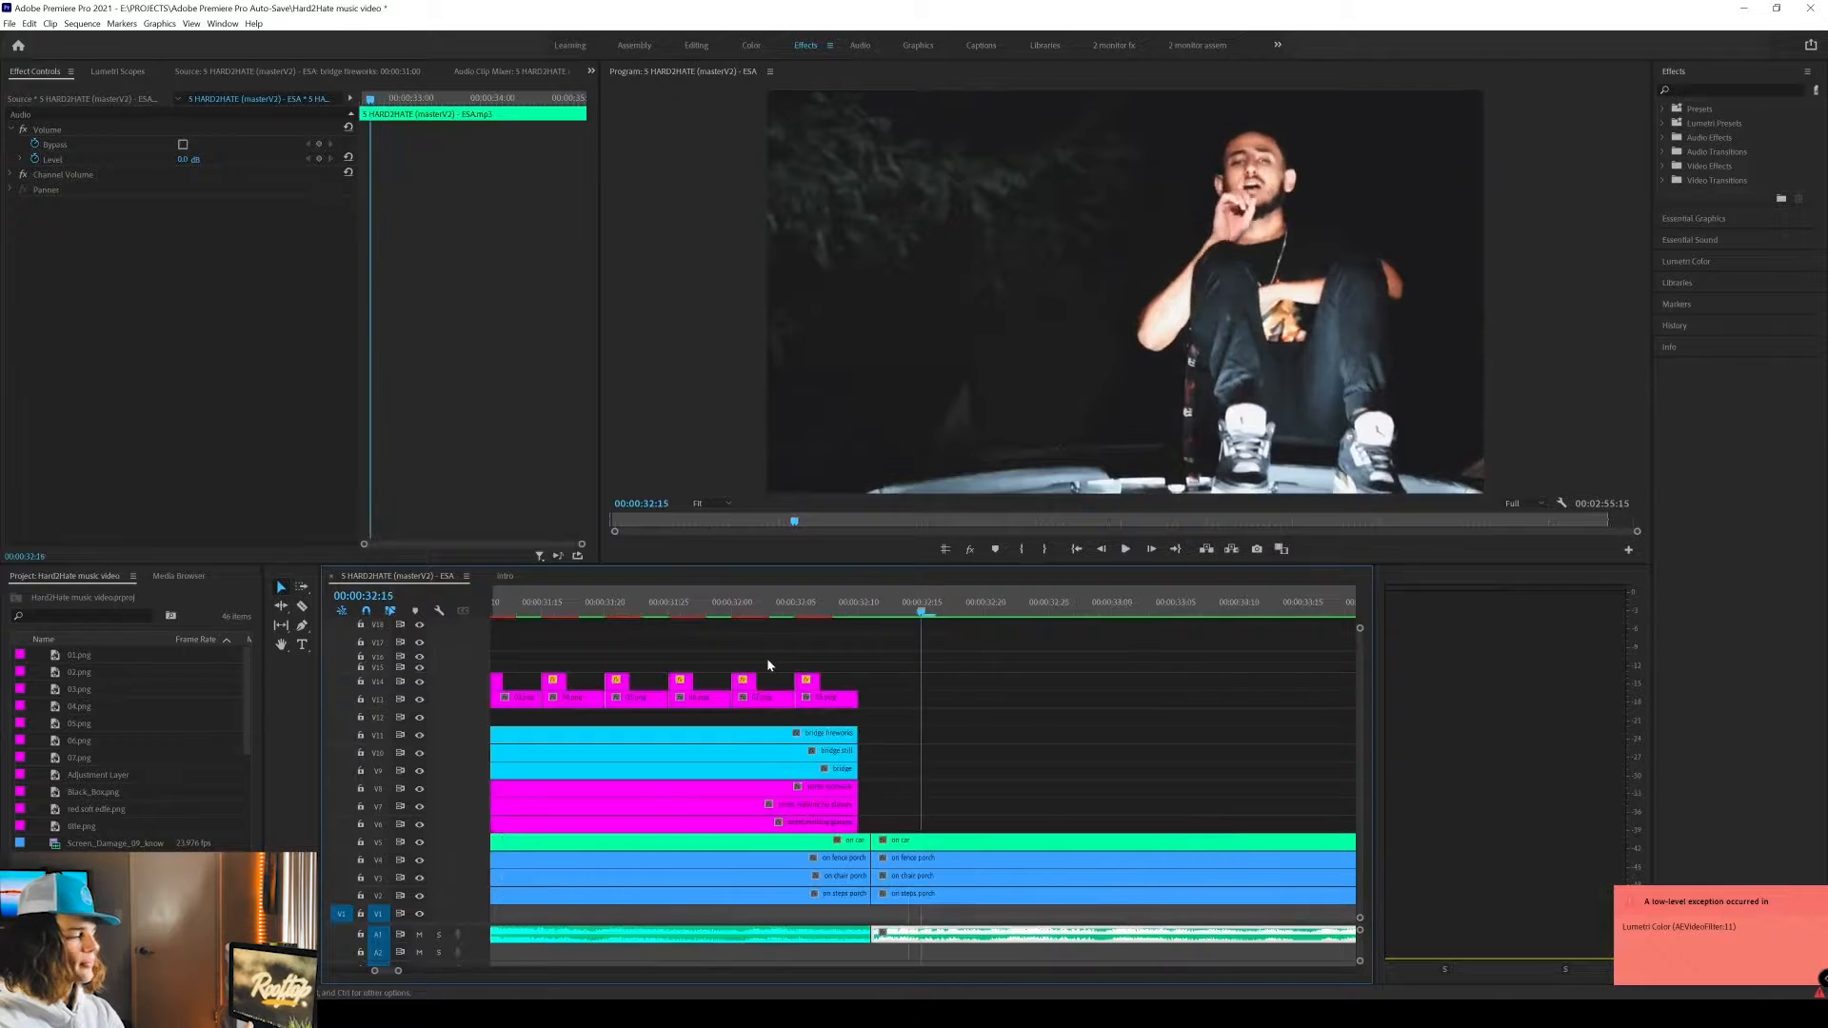
{"action": "key", "text": "Left"}
{"action": "key", "text": "Left"}
{"action": "key", "text": "Left"}
{"action": "key", "text": "Left"}
{"action": "key", "text": "Left"}
{"action": "key", "text": "Left"}
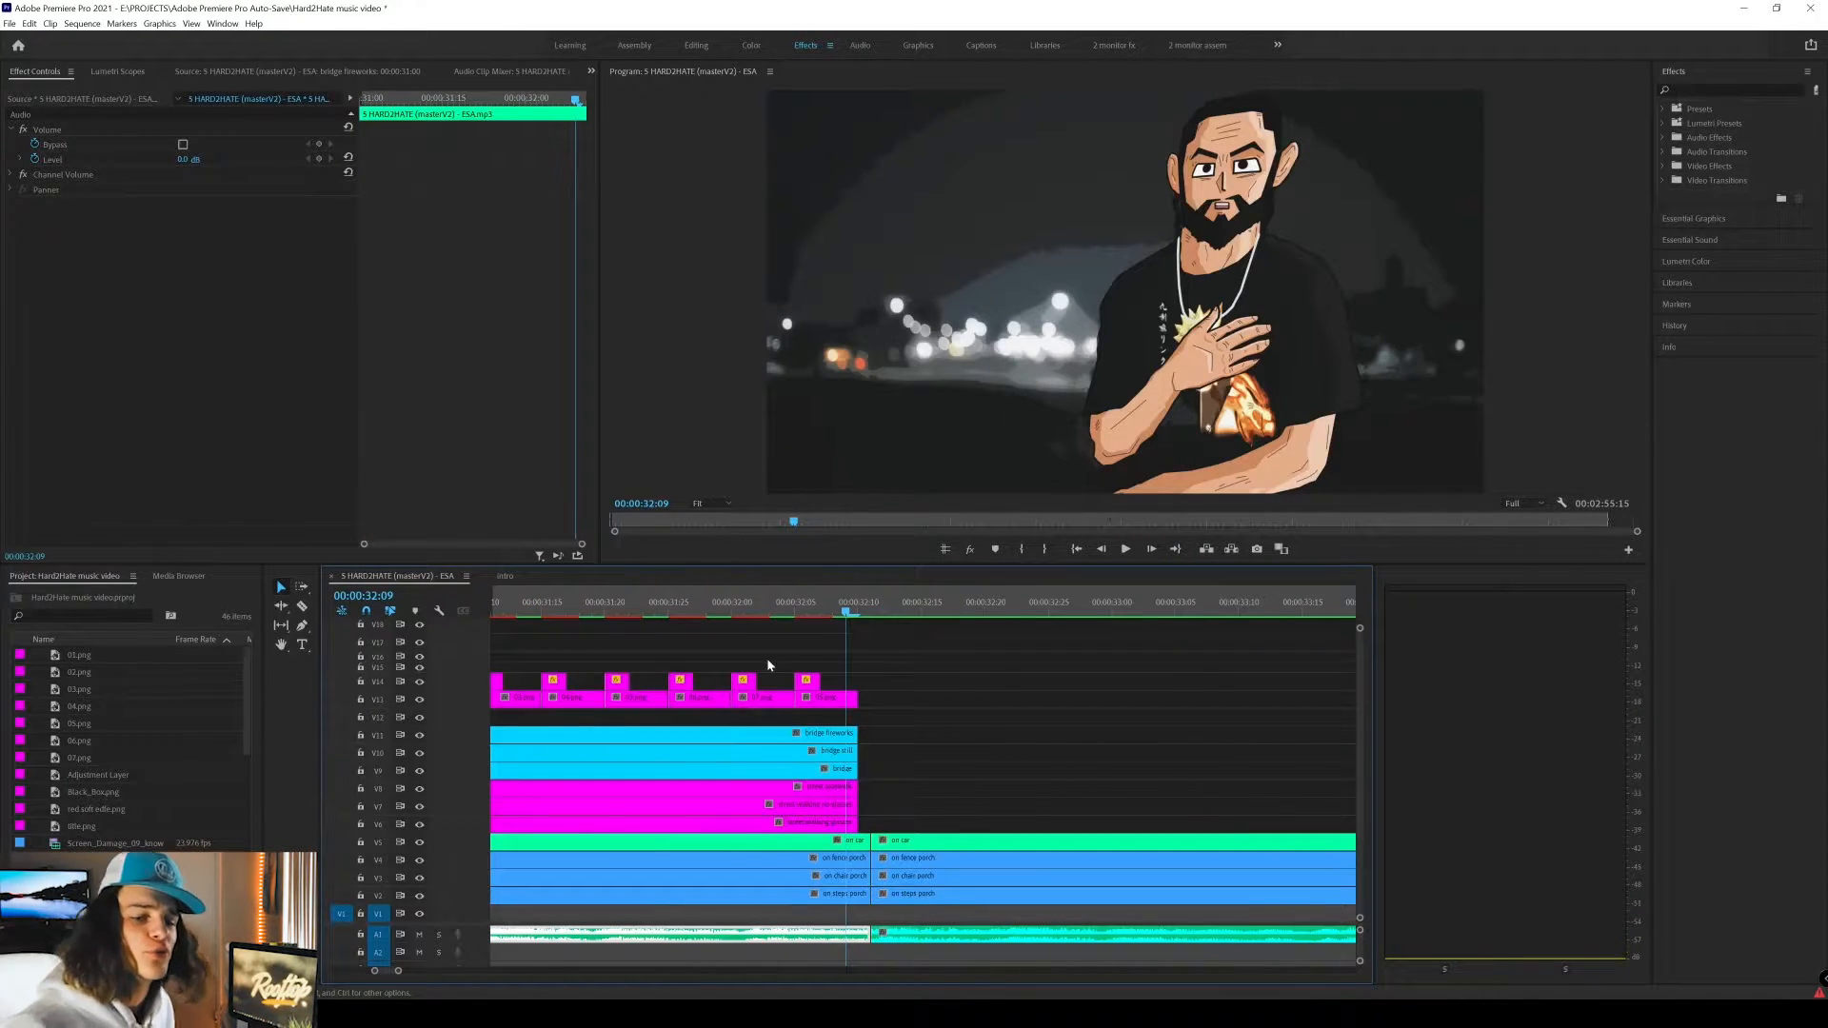
Play the sequence from the first cartoon transition onward to the porch shot around 00:00:44:17.
{"action": "key", "text": "minus"}
{"action": "key", "text": "minus"}
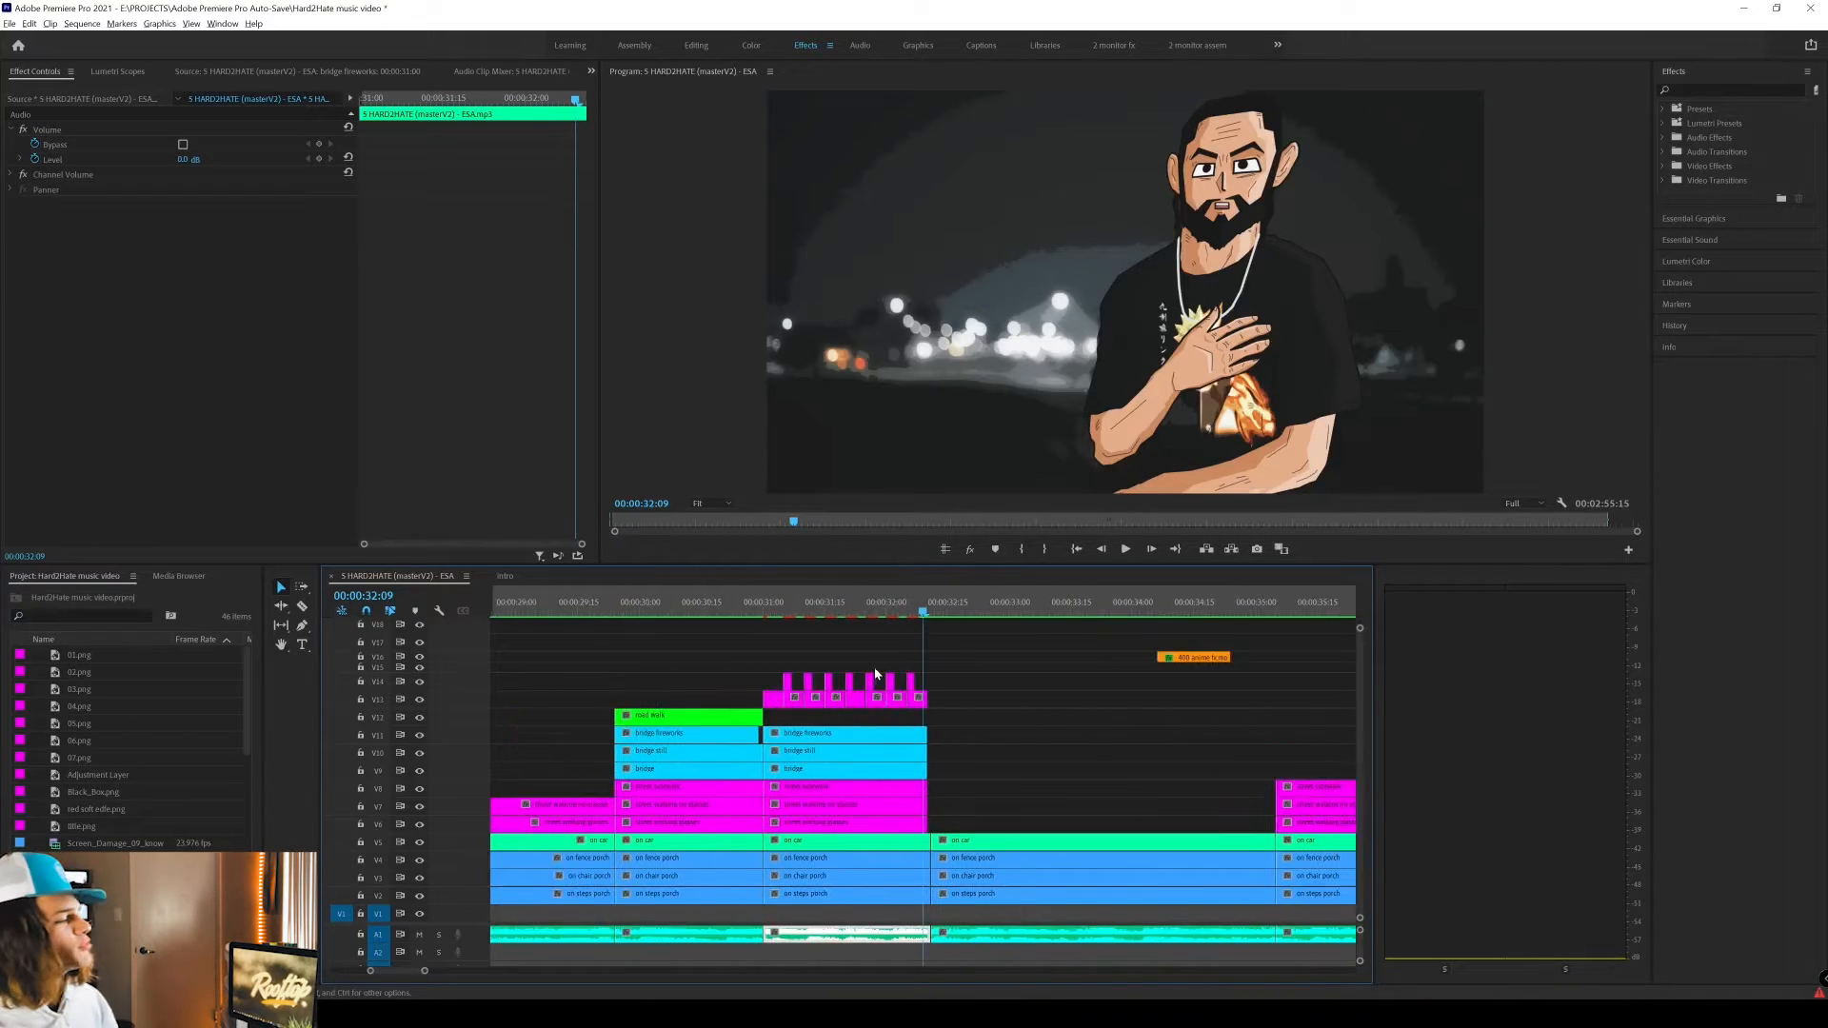
{"action": "scroll", "coordinate": [876, 674], "scroll_direction": "up", "scroll_amount": 3}
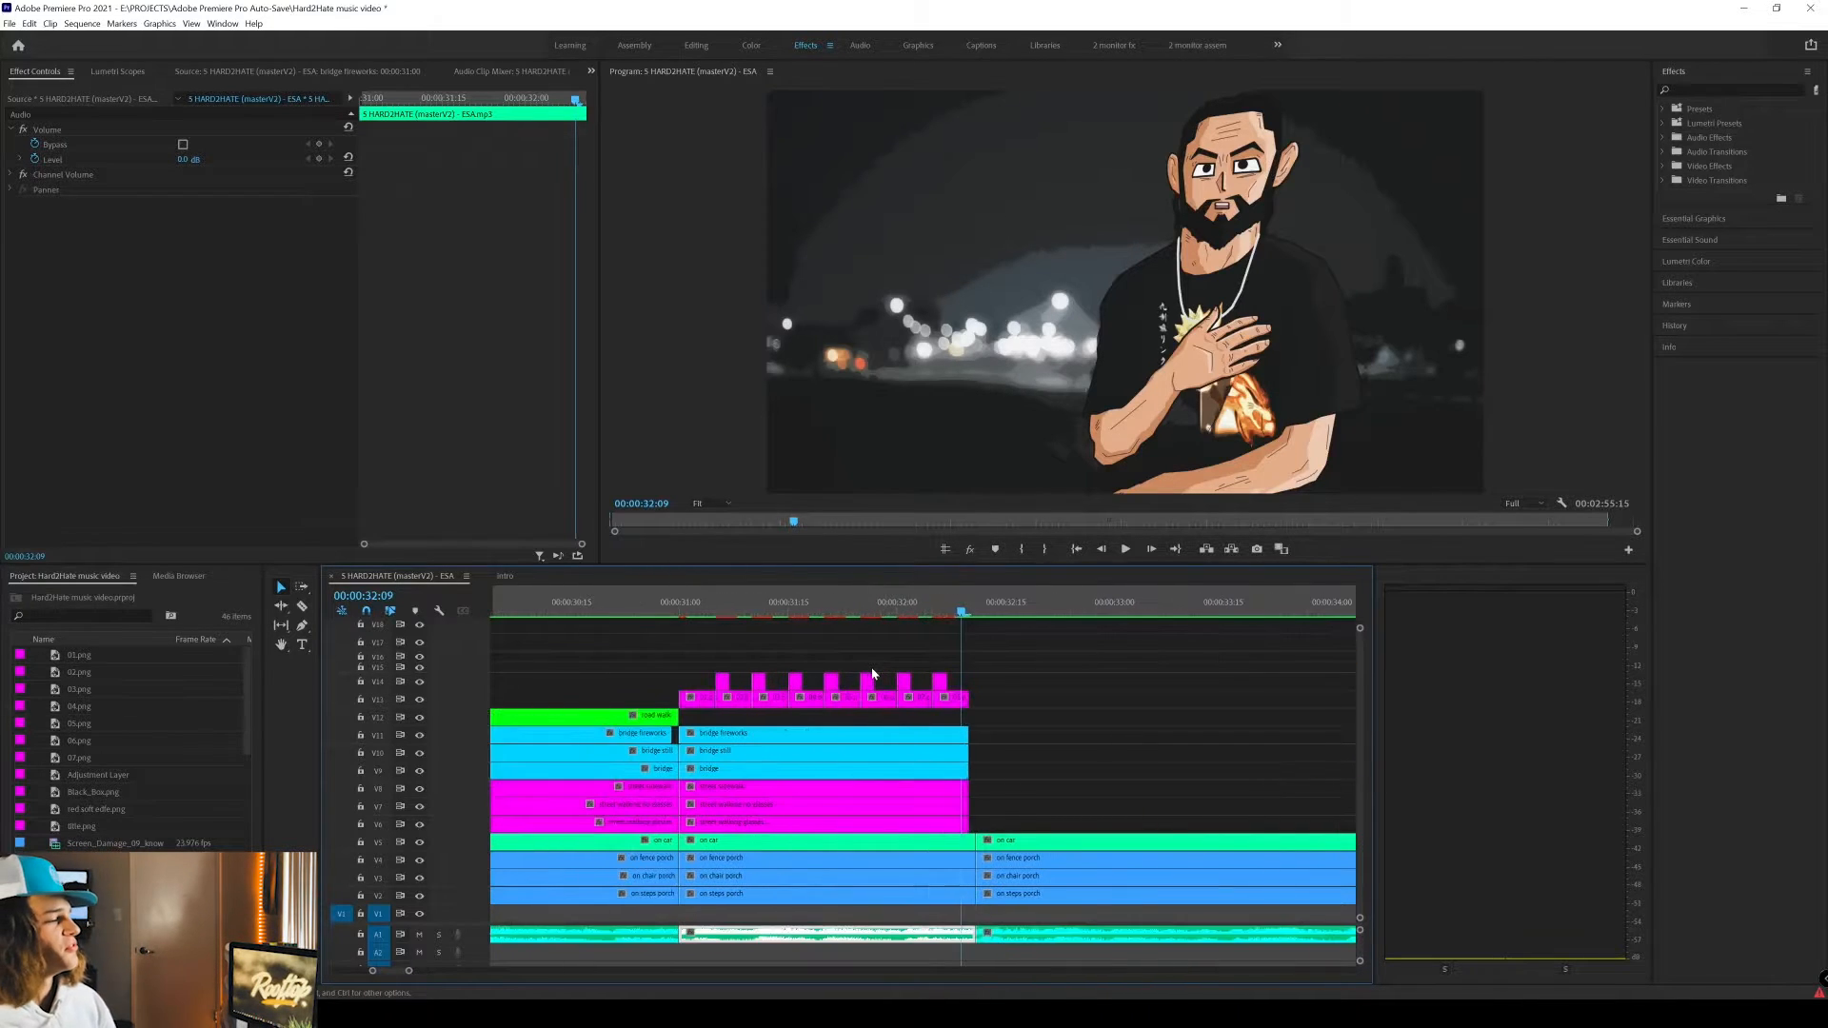
{"action": "left_click", "coordinate": [719, 614]}
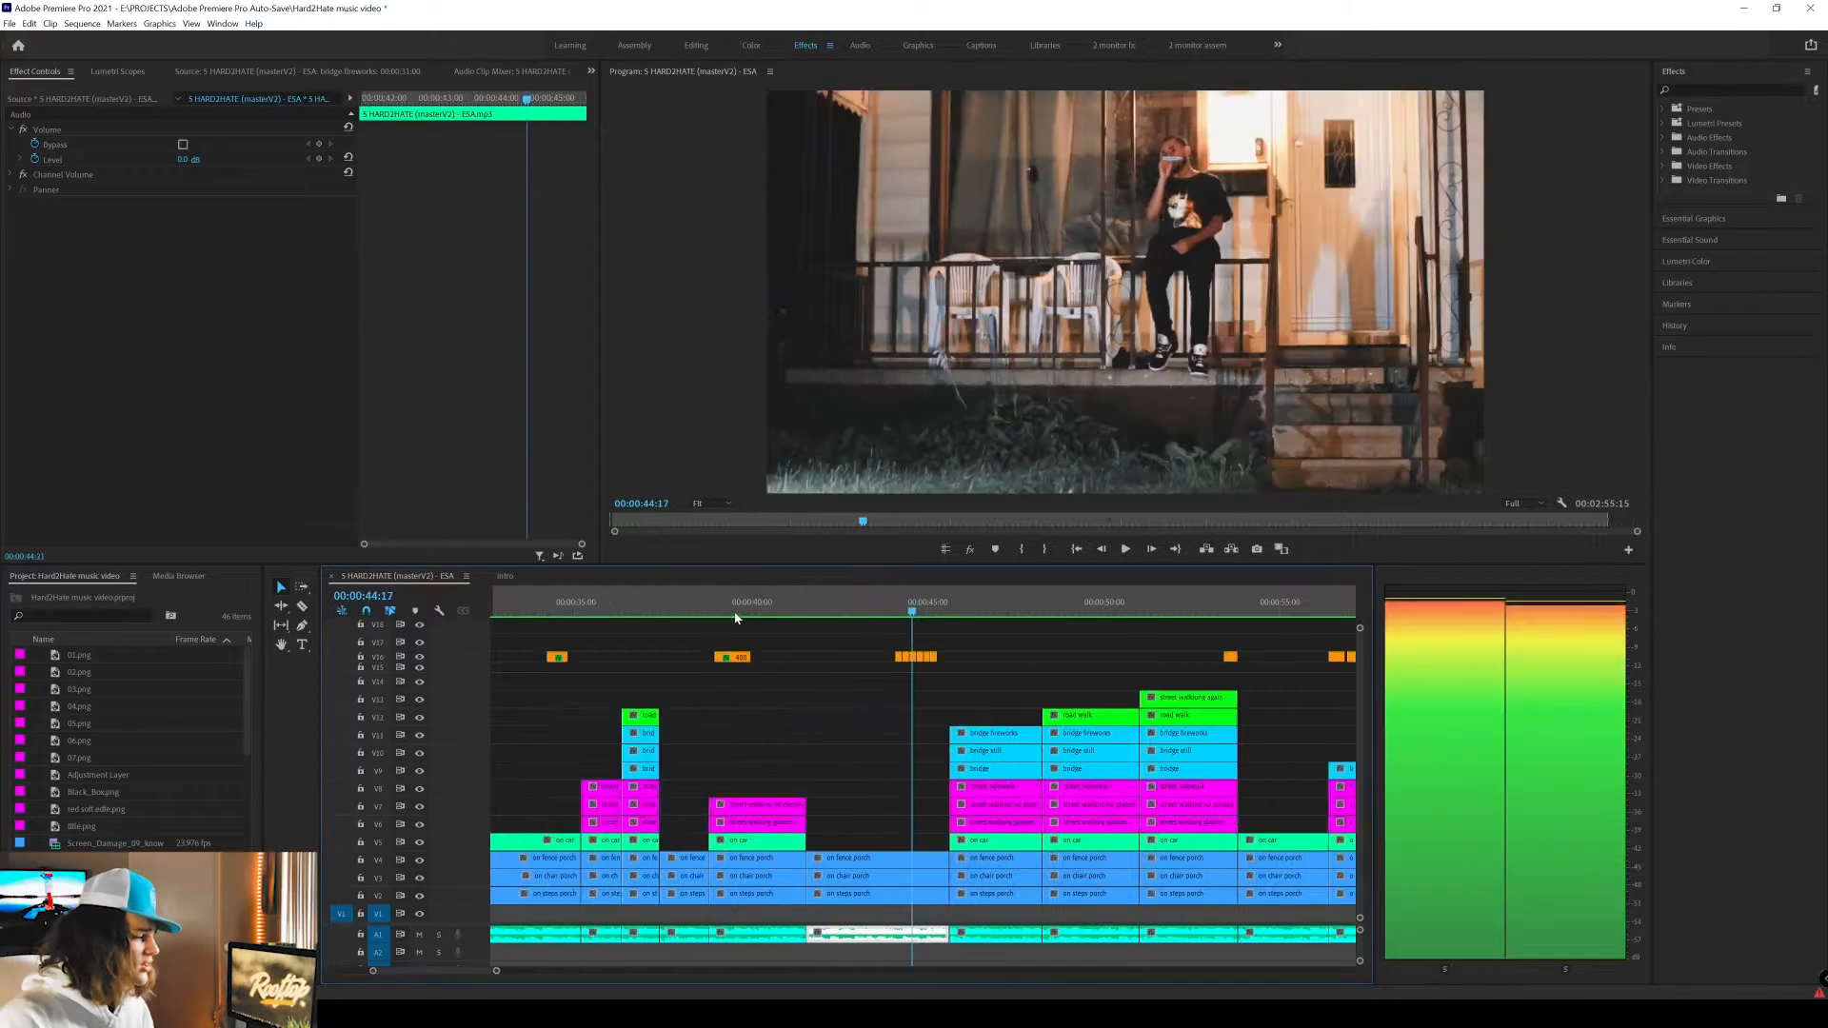
Move back to the shot at 00:00:39:05, and place the playhead on the porch shot at 00:00:42:17.
{"action": "left_click", "coordinate": [781, 659]}
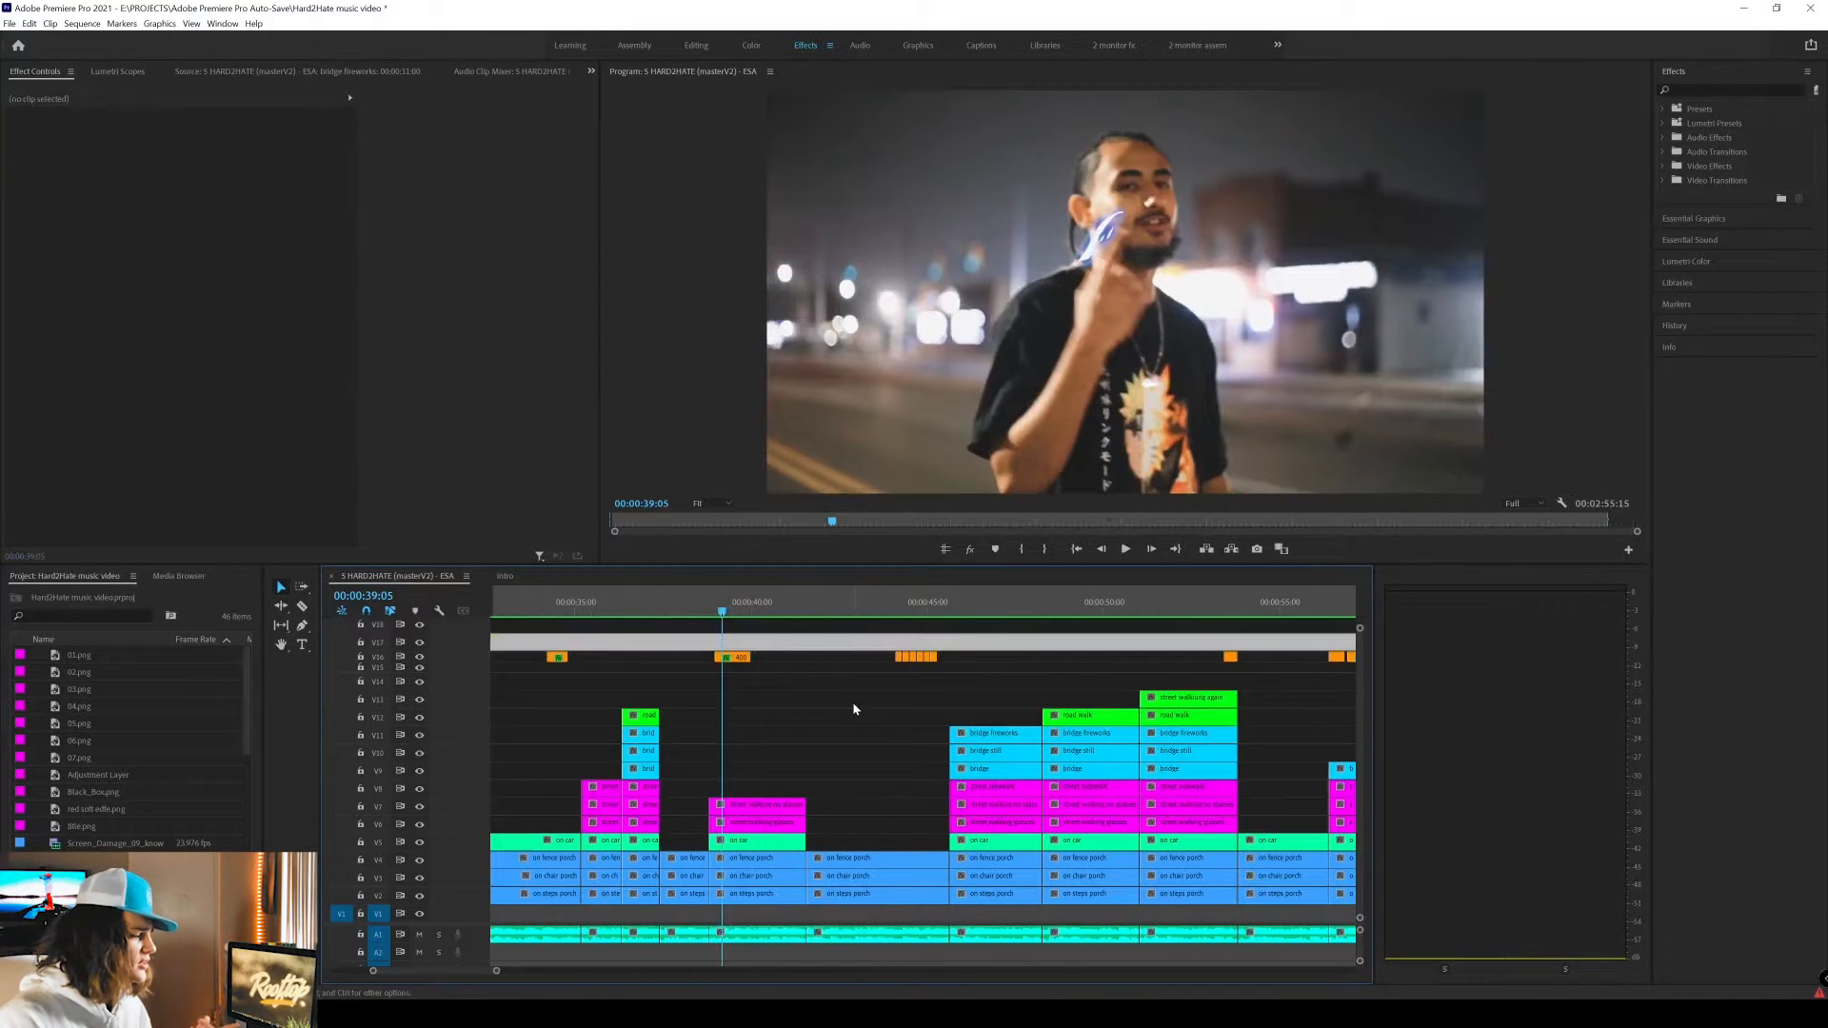
{"action": "scroll", "coordinate": [853, 701], "scroll_direction": "down", "scroll_amount": 3}
{"action": "left_click", "coordinate": [915, 670]}
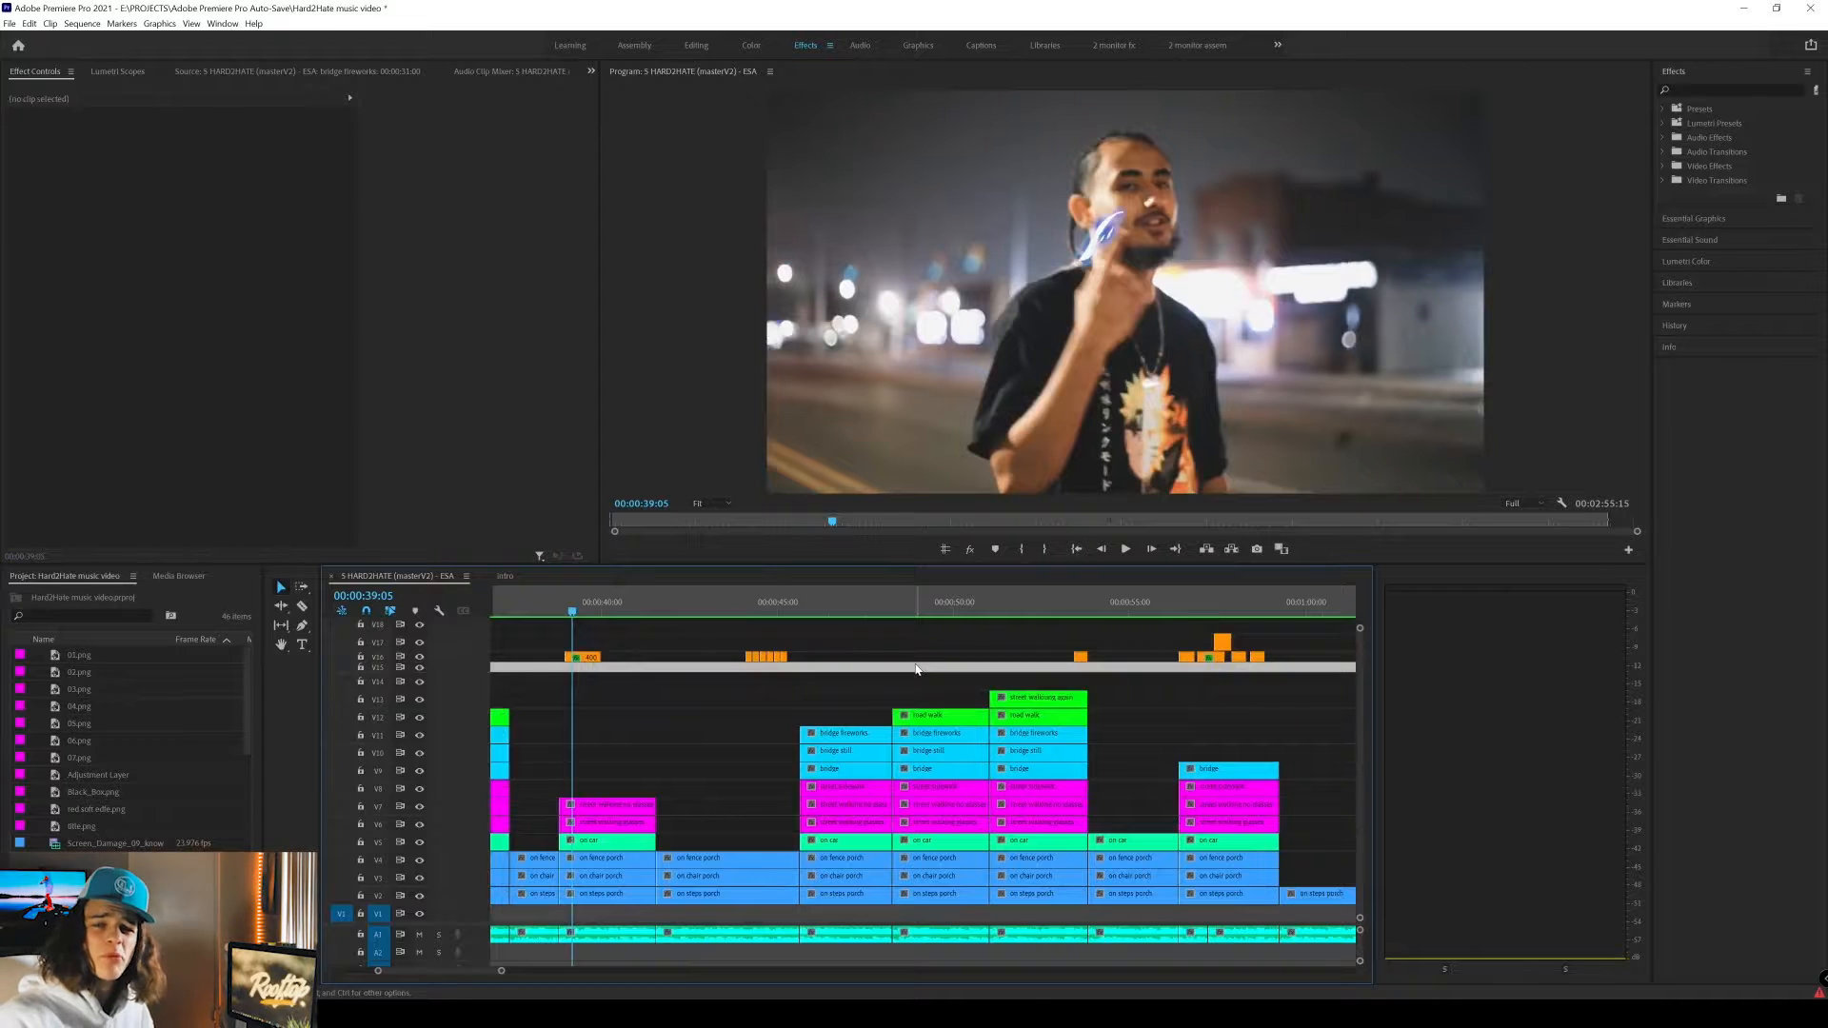
{"action": "left_click_drag", "start_coordinate": [670, 610], "coordinate": [692, 611]}
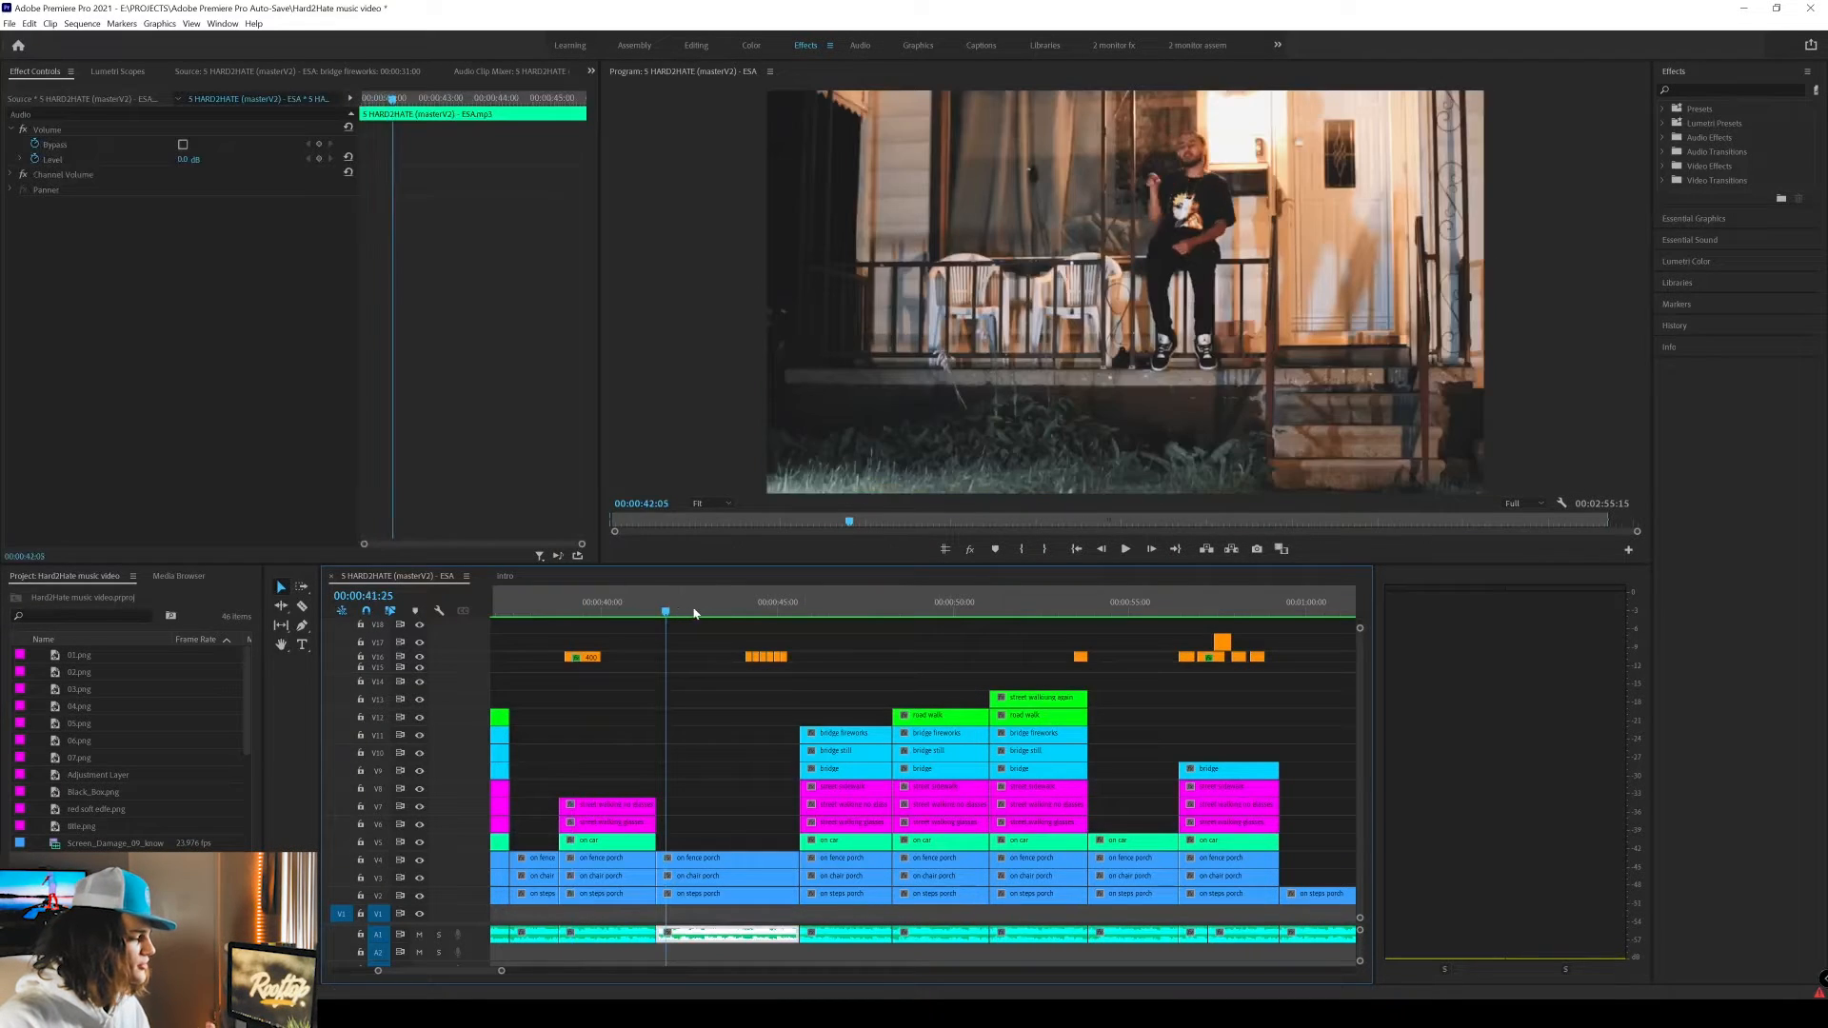
Delete the on fence porch and on chair porch clips from the stack at 00:00:42:17, and undo both deletions.
{"action": "left_click", "coordinate": [715, 859]}
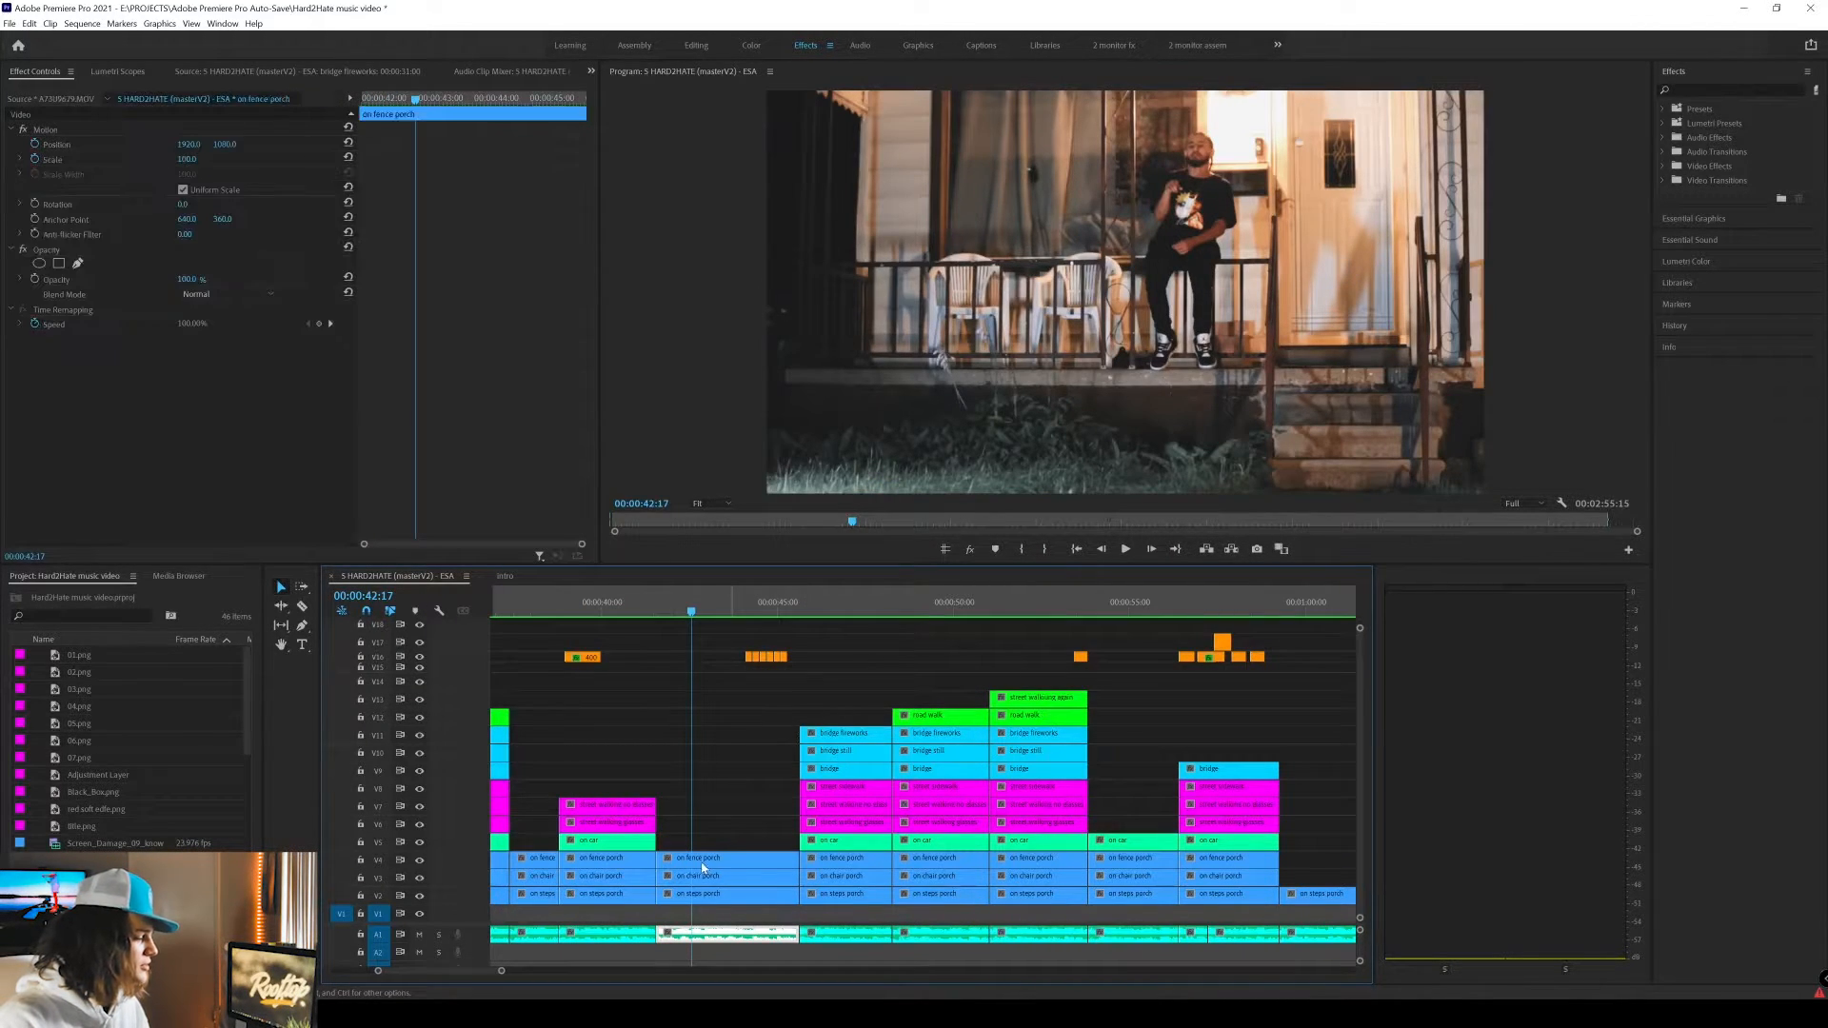
{"action": "key", "text": "Delete"}
{"action": "left_click", "coordinate": [706, 876]}
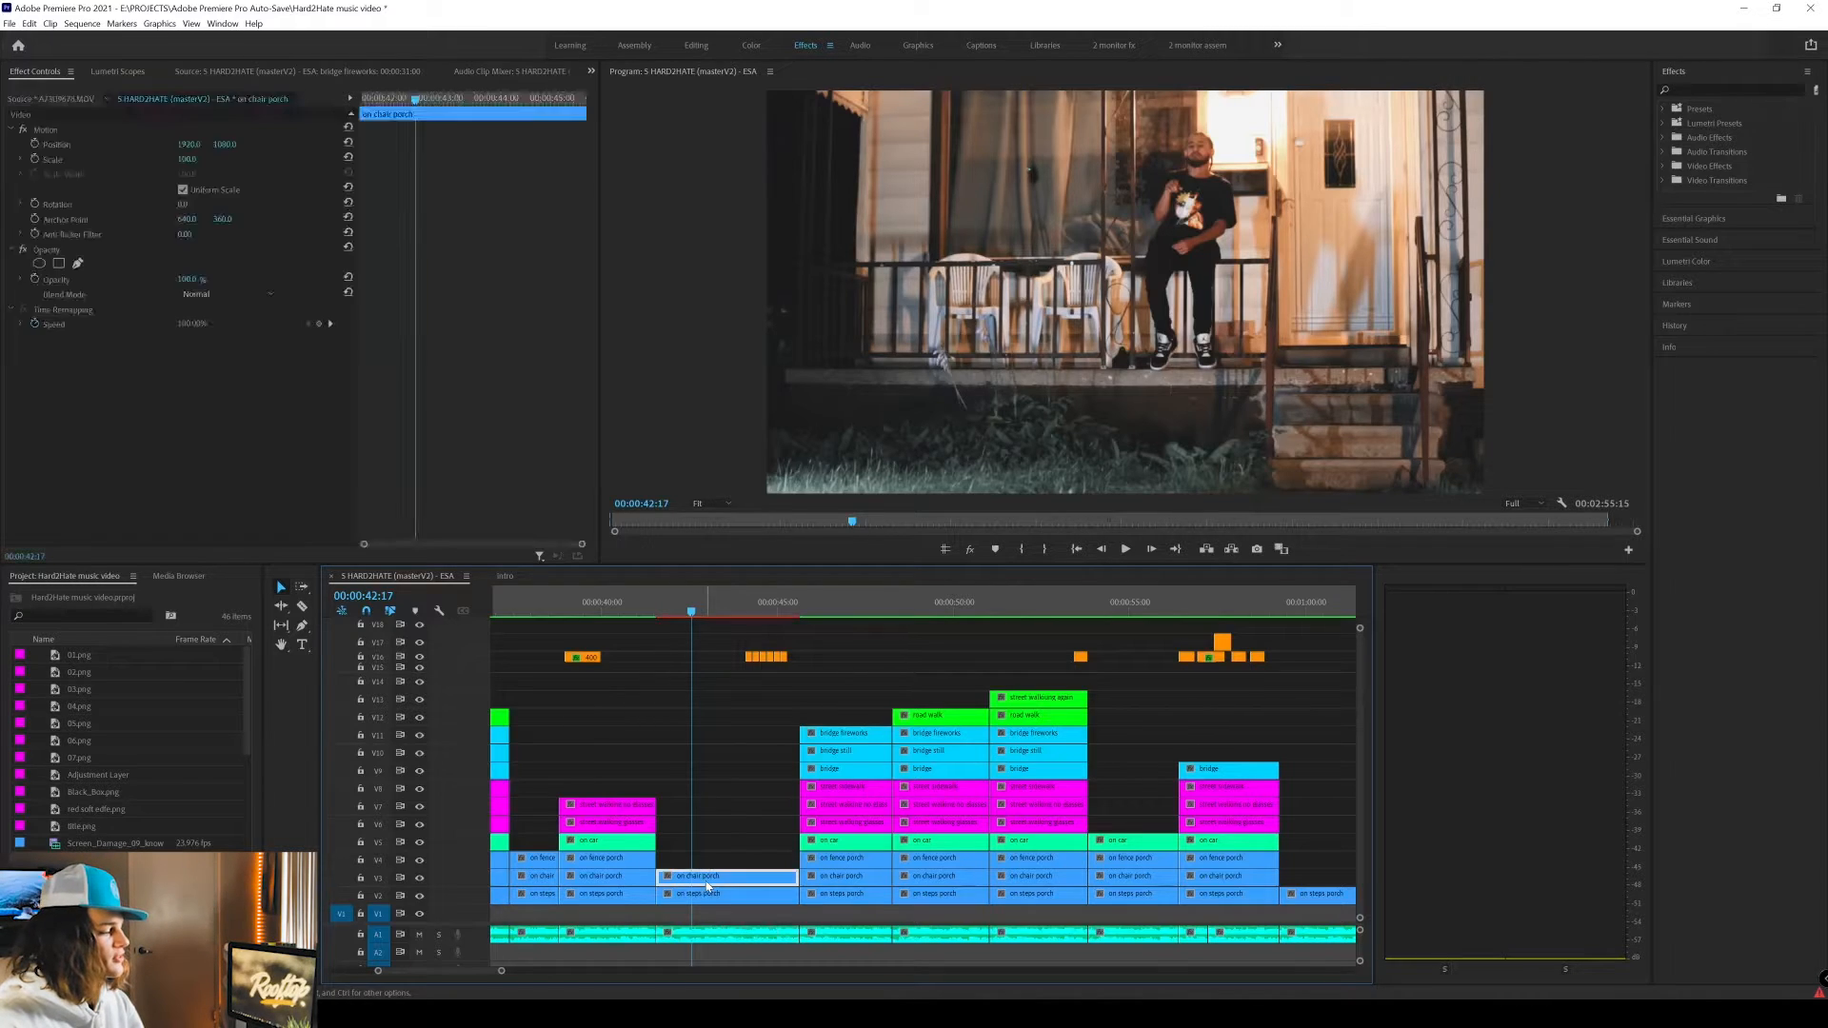
{"action": "key", "text": "Delete"}
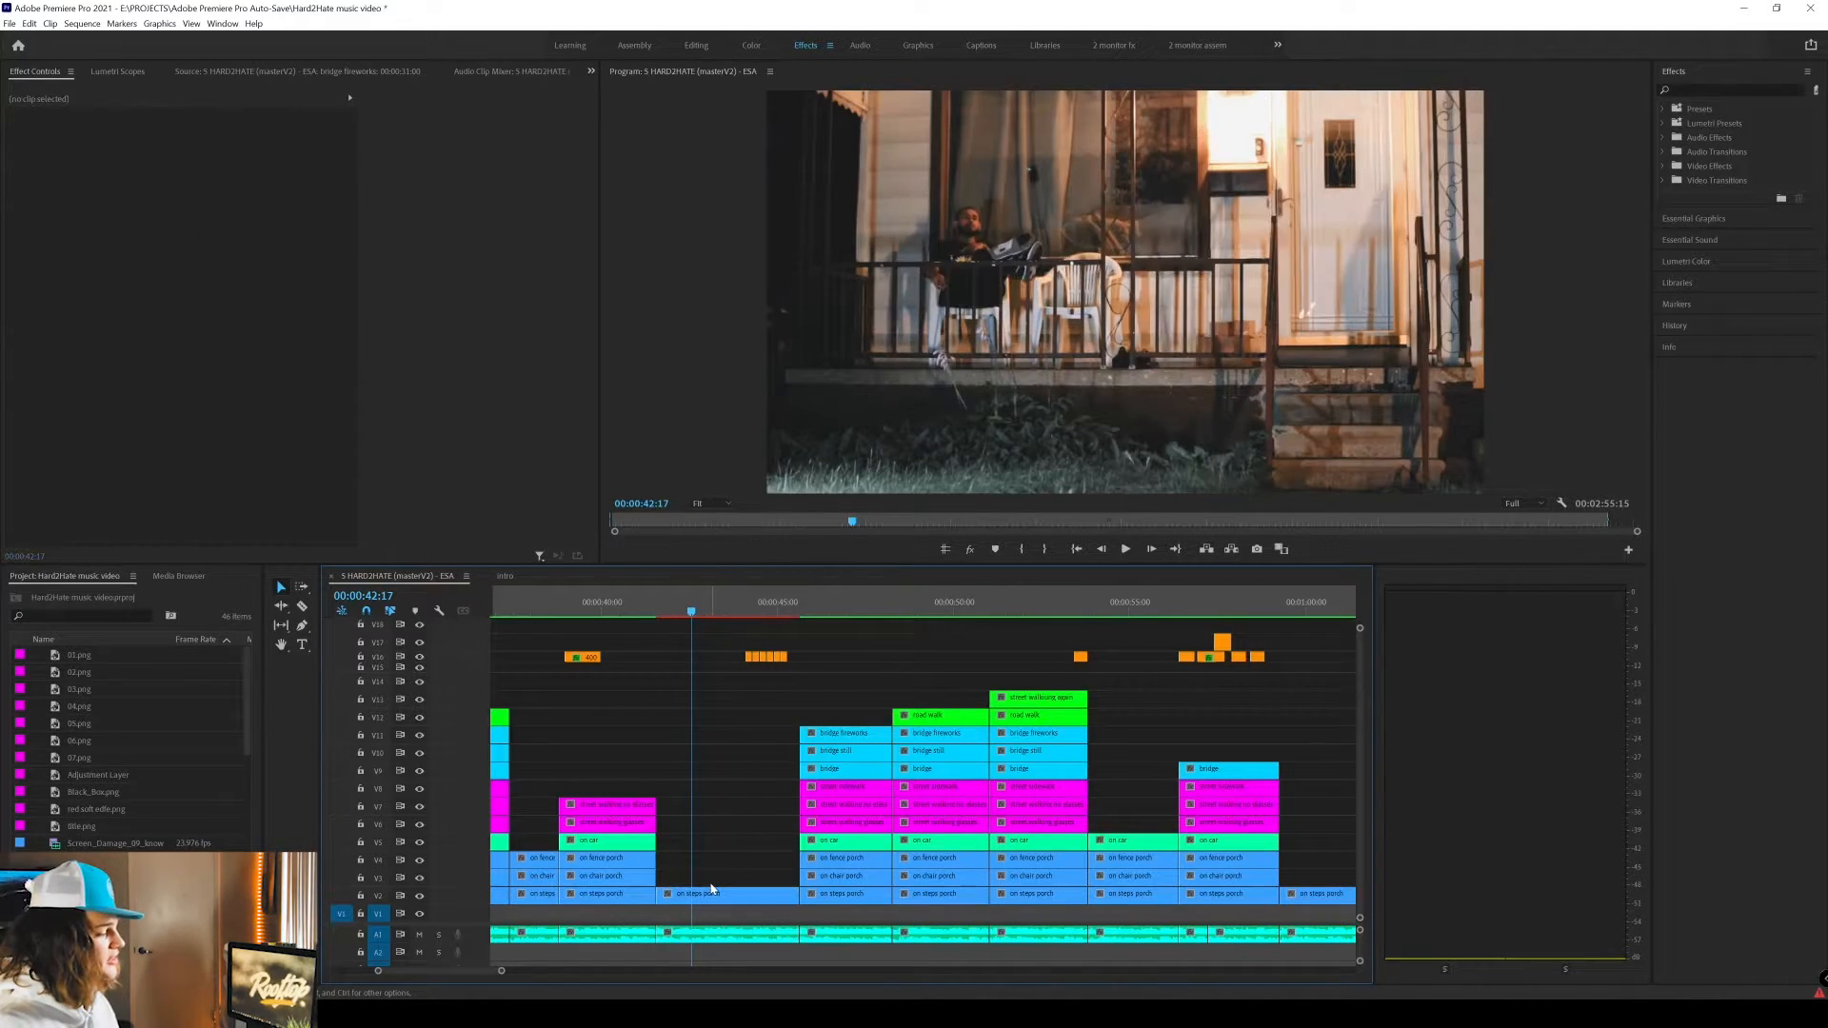
{"action": "key", "text": "ctrl+z"}
{"action": "key", "text": "ctrl+z"}
Delete the top three clips, down to the bridge still, from the stack at 00:00:26:14 and place the playhead there.
{"action": "scroll", "coordinate": [928, 723], "scroll_direction": "right", "scroll_amount": 3}
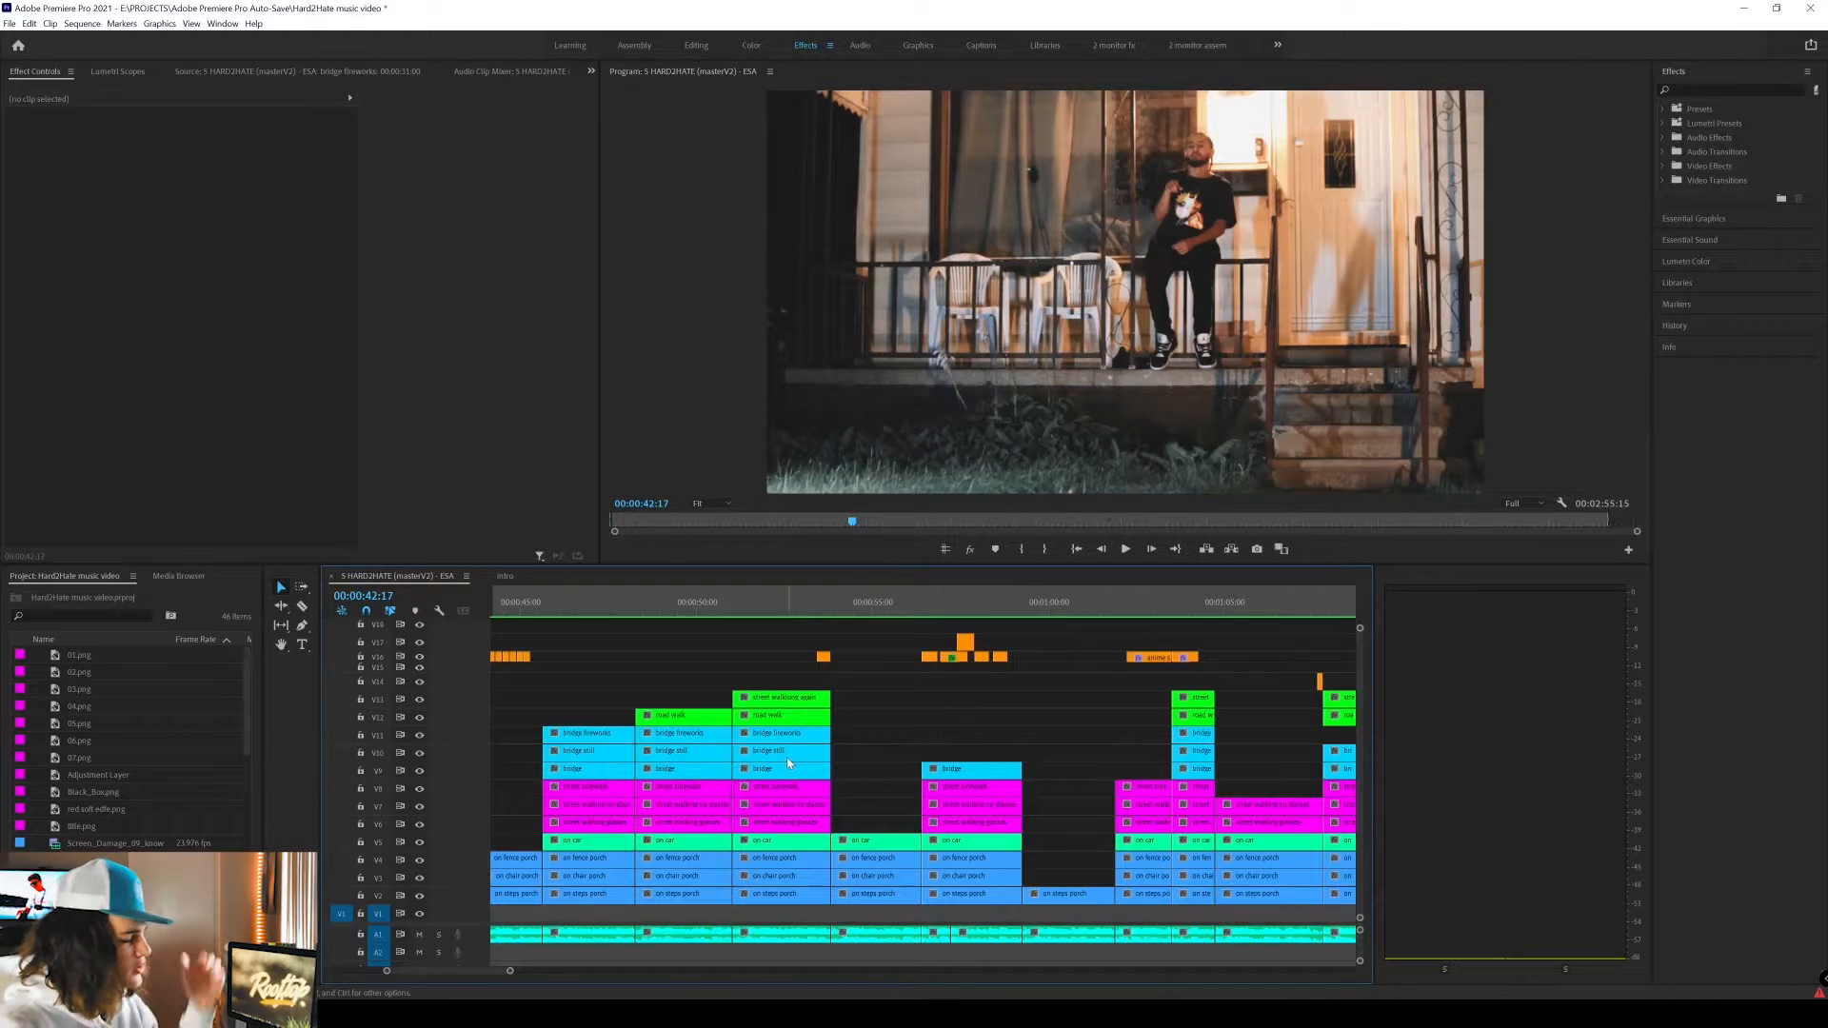
{"action": "scroll", "coordinate": [726, 846], "scroll_direction": "down", "scroll_amount": 6}
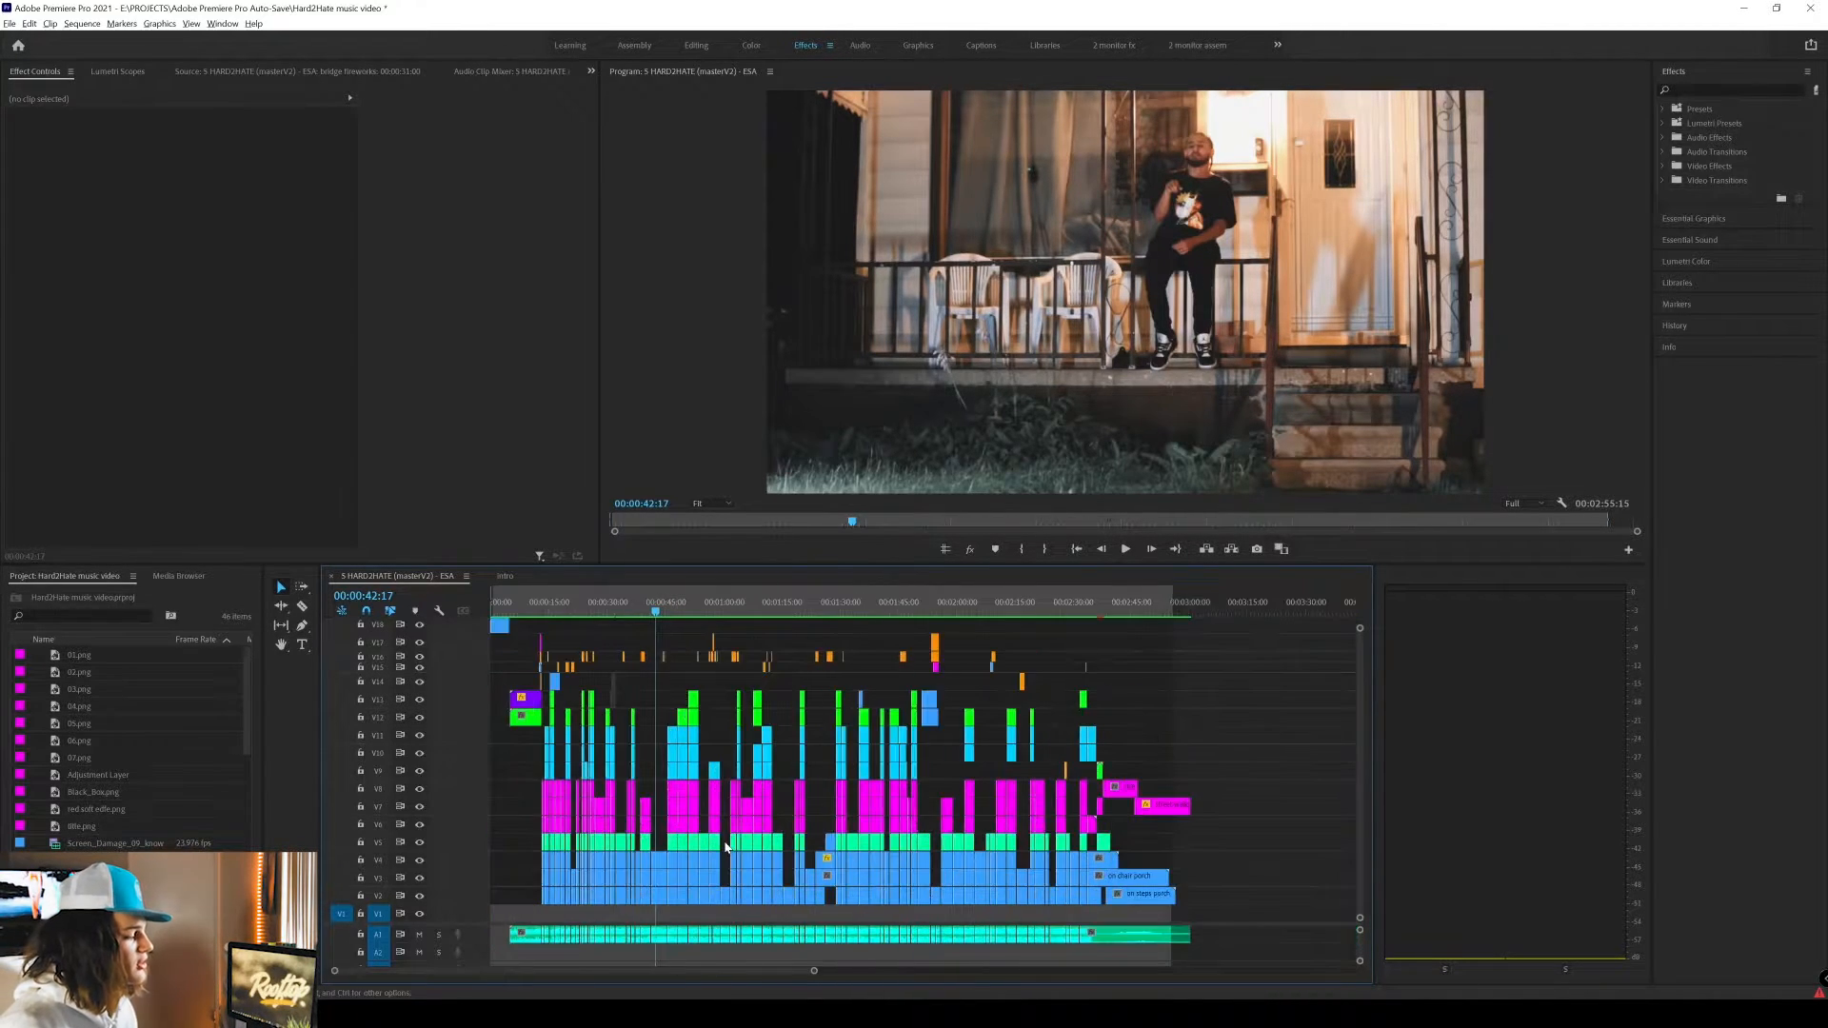
{"action": "scroll", "coordinate": [726, 846], "scroll_direction": "up", "scroll_amount": 8}
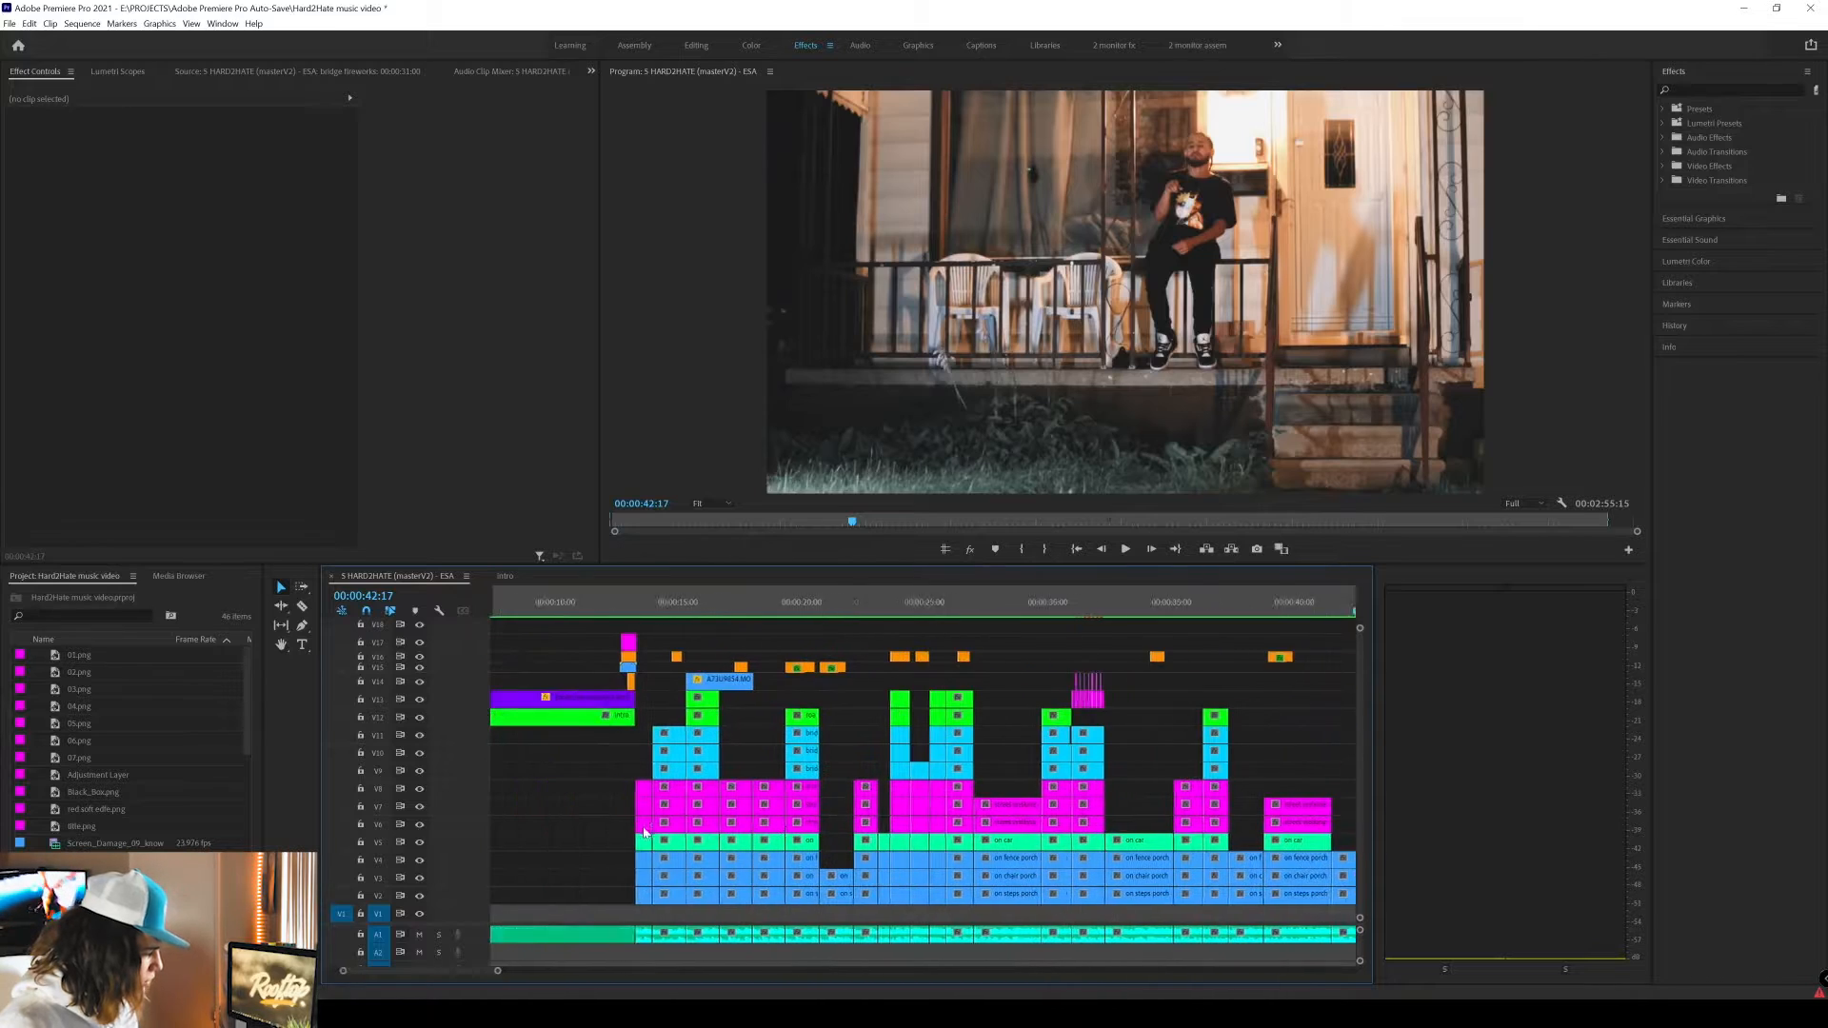
{"action": "scroll", "coordinate": [654, 836], "scroll_direction": "up", "scroll_amount": 4}
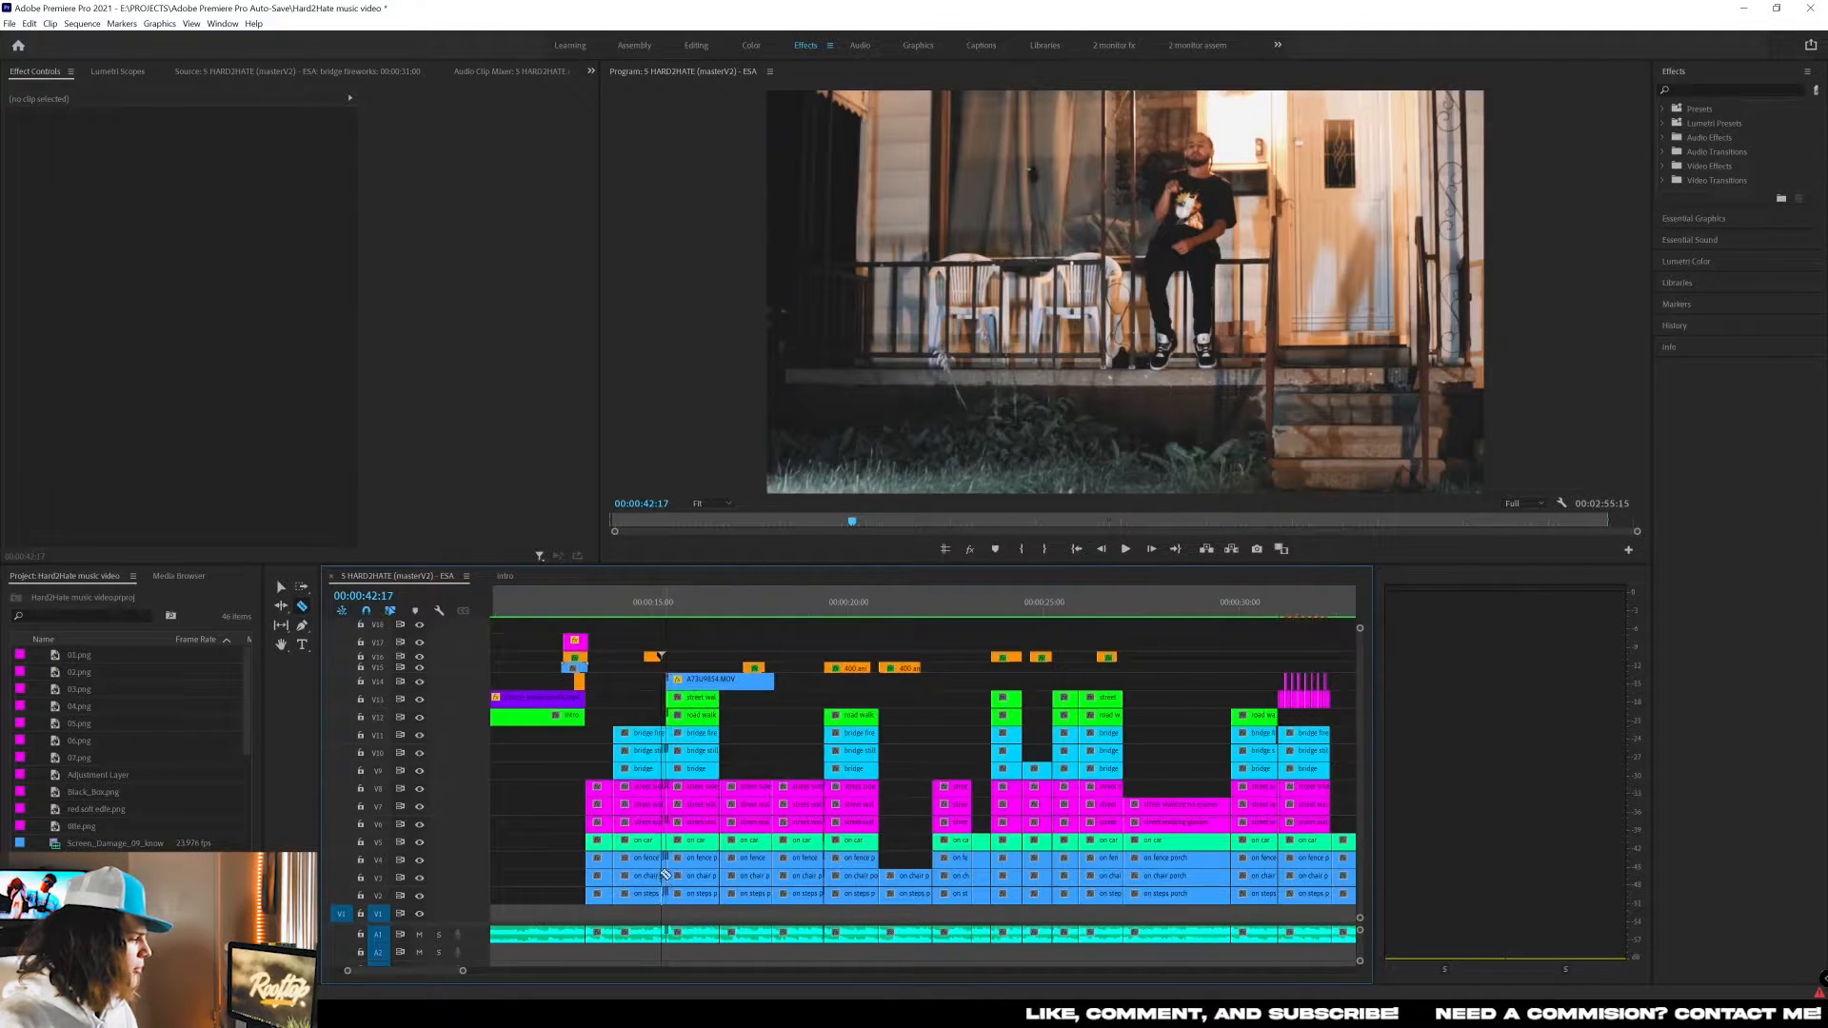
{"action": "scroll", "coordinate": [786, 799], "scroll_direction": "right", "scroll_amount": 3}
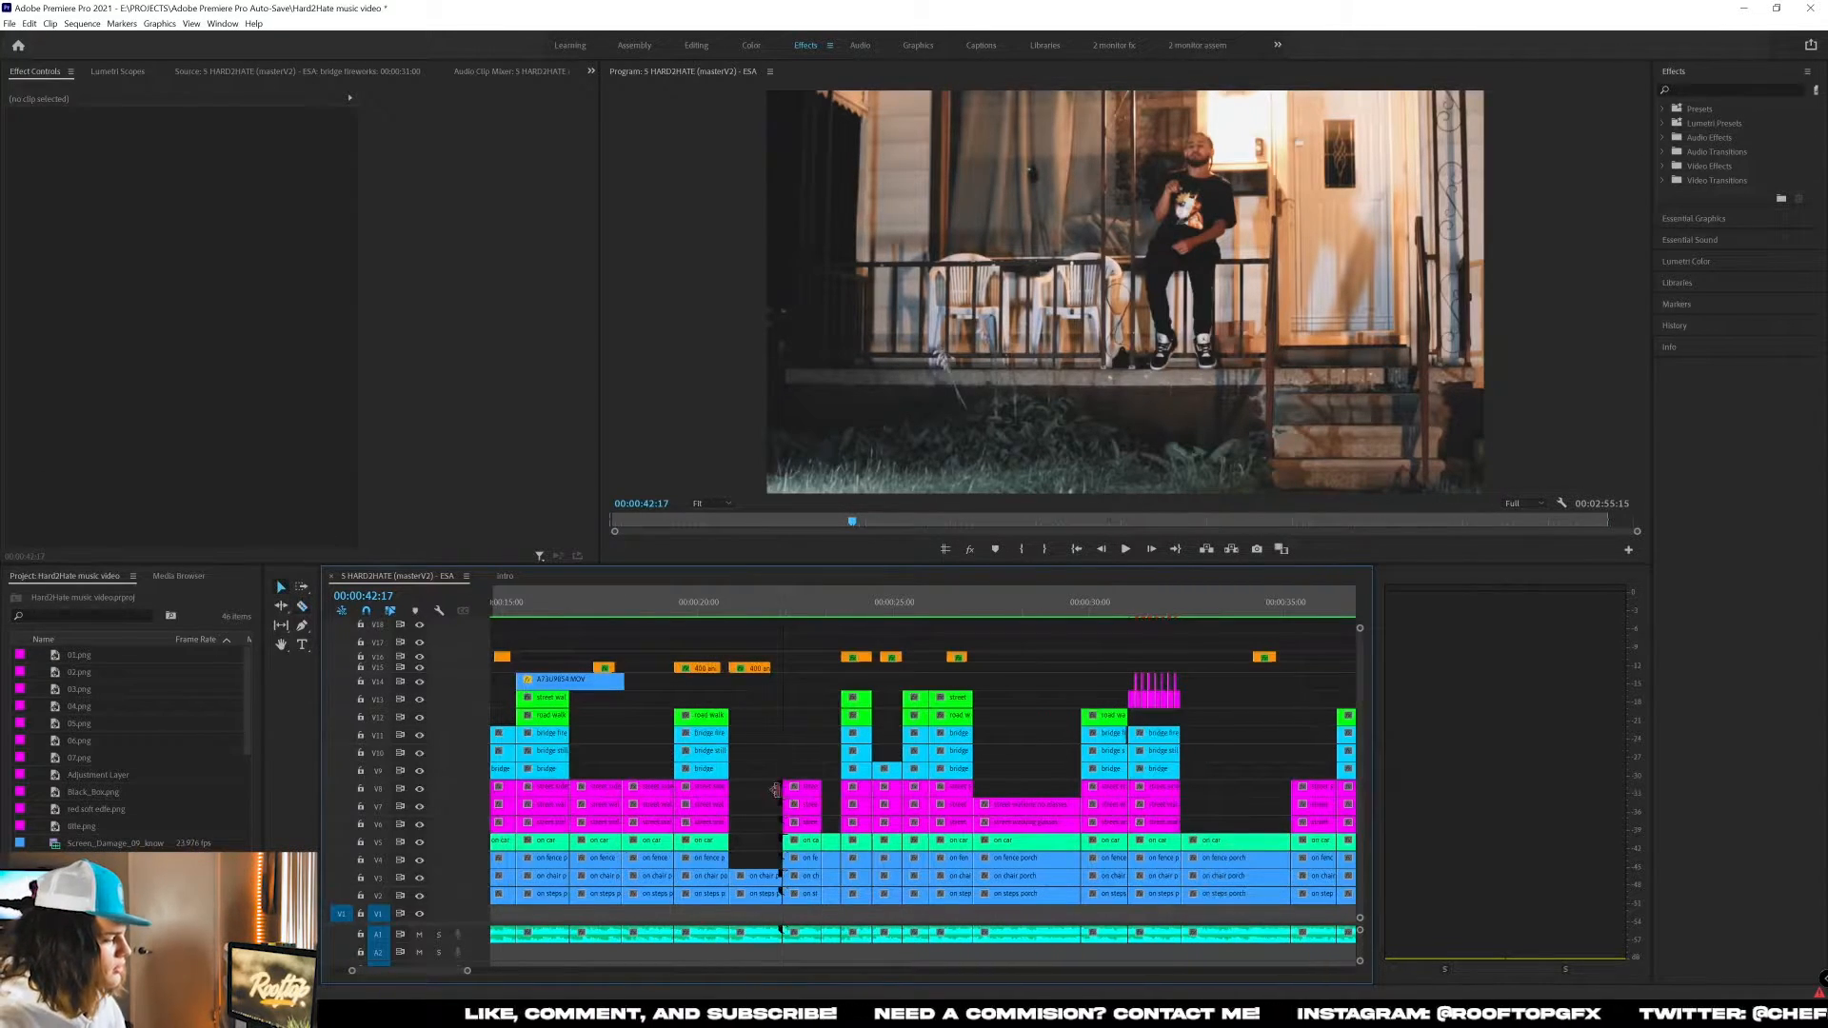
{"action": "key", "text": "v"}
{"action": "left_click", "coordinate": [952, 703]}
{"action": "key", "text": "Delete"}
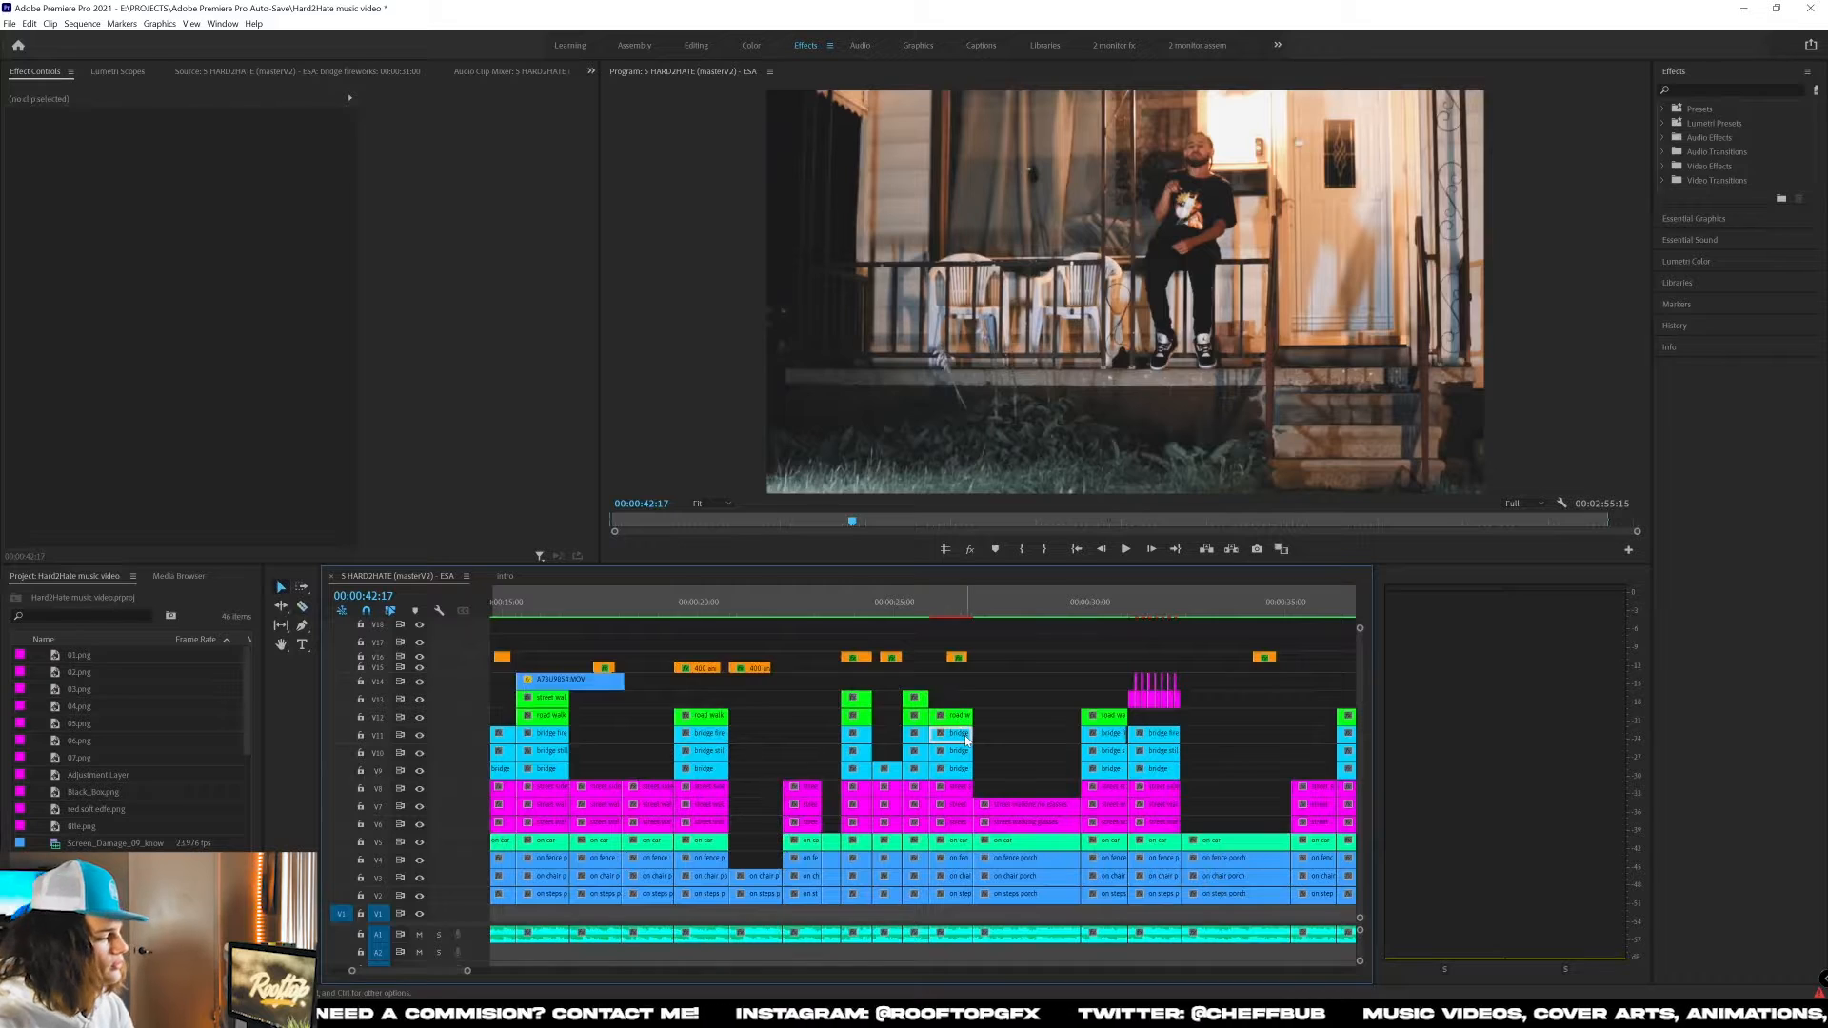
{"action": "key", "text": "Delete"}
{"action": "left_click", "coordinate": [953, 603]}
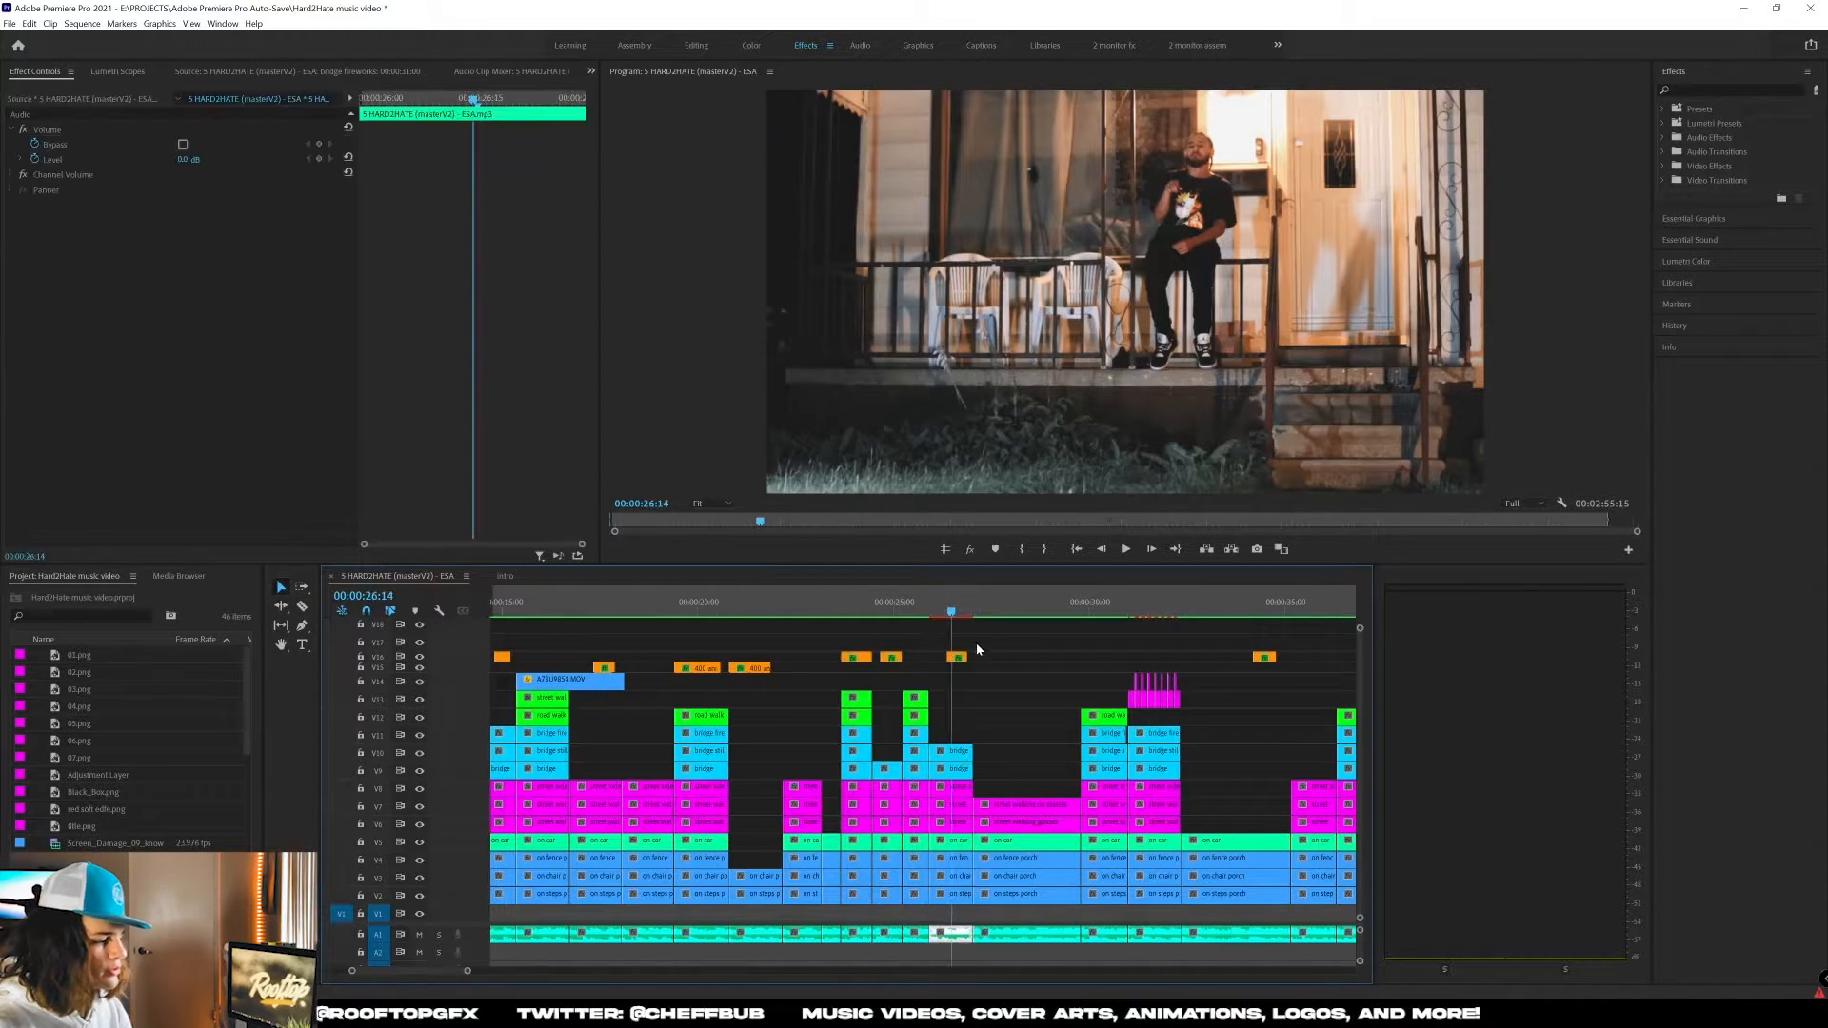
Remove the two street walking clips above the on car clip at 00:00:27:09 and place the playhead there.
{"action": "left_click", "coordinate": [998, 811]}
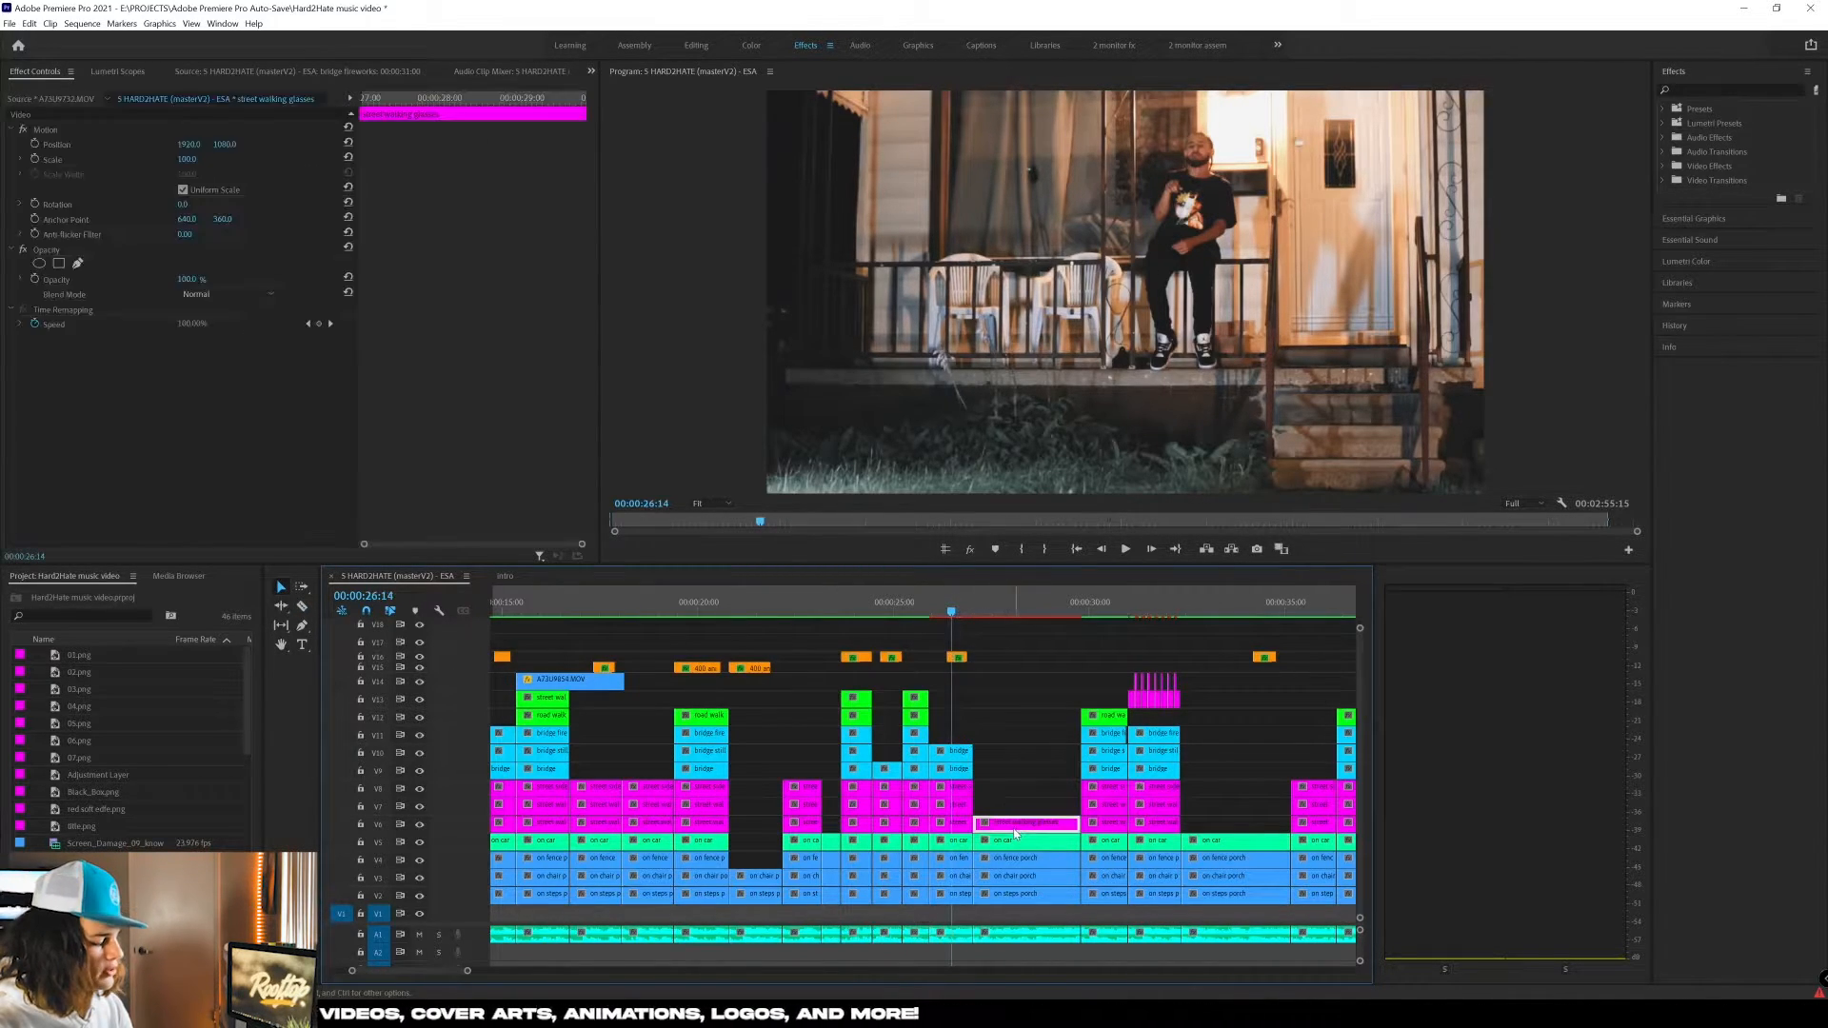
{"action": "key", "text": "Delete"}
{"action": "left_click", "coordinate": [983, 614]}
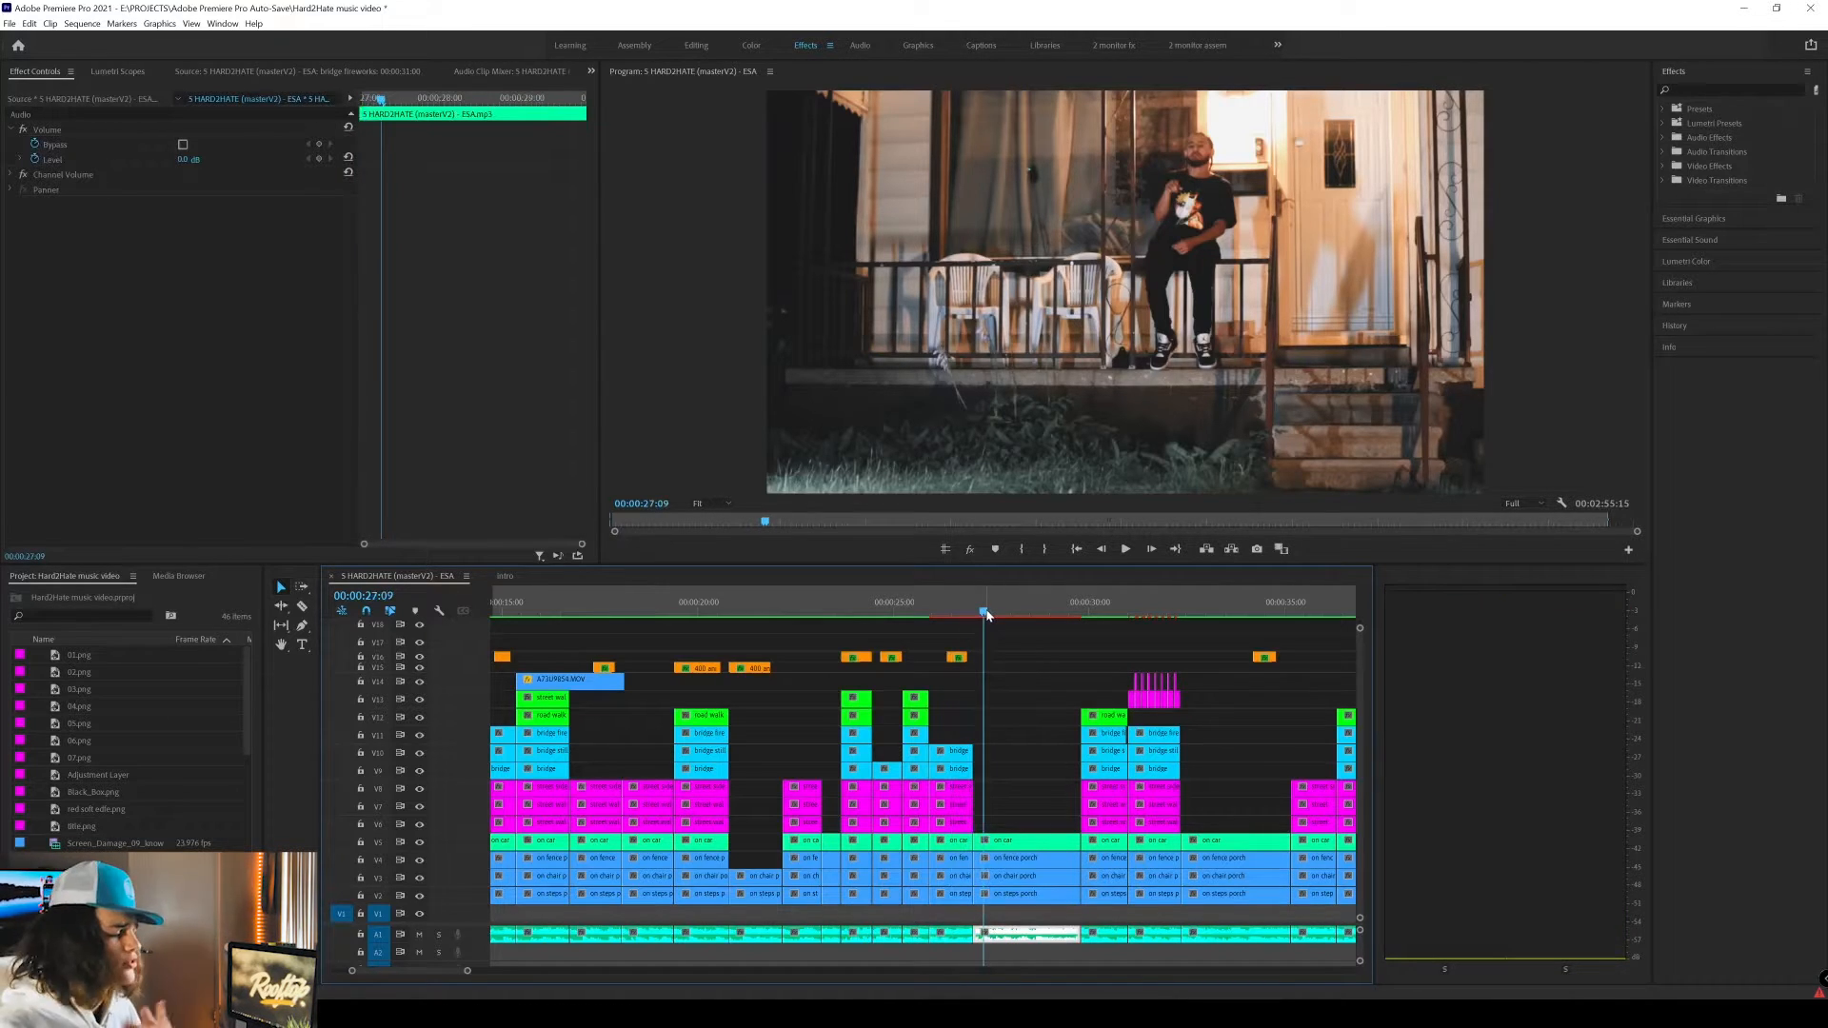
{"action": "scroll", "coordinate": [1007, 724], "scroll_direction": "down", "scroll_amount": 2}
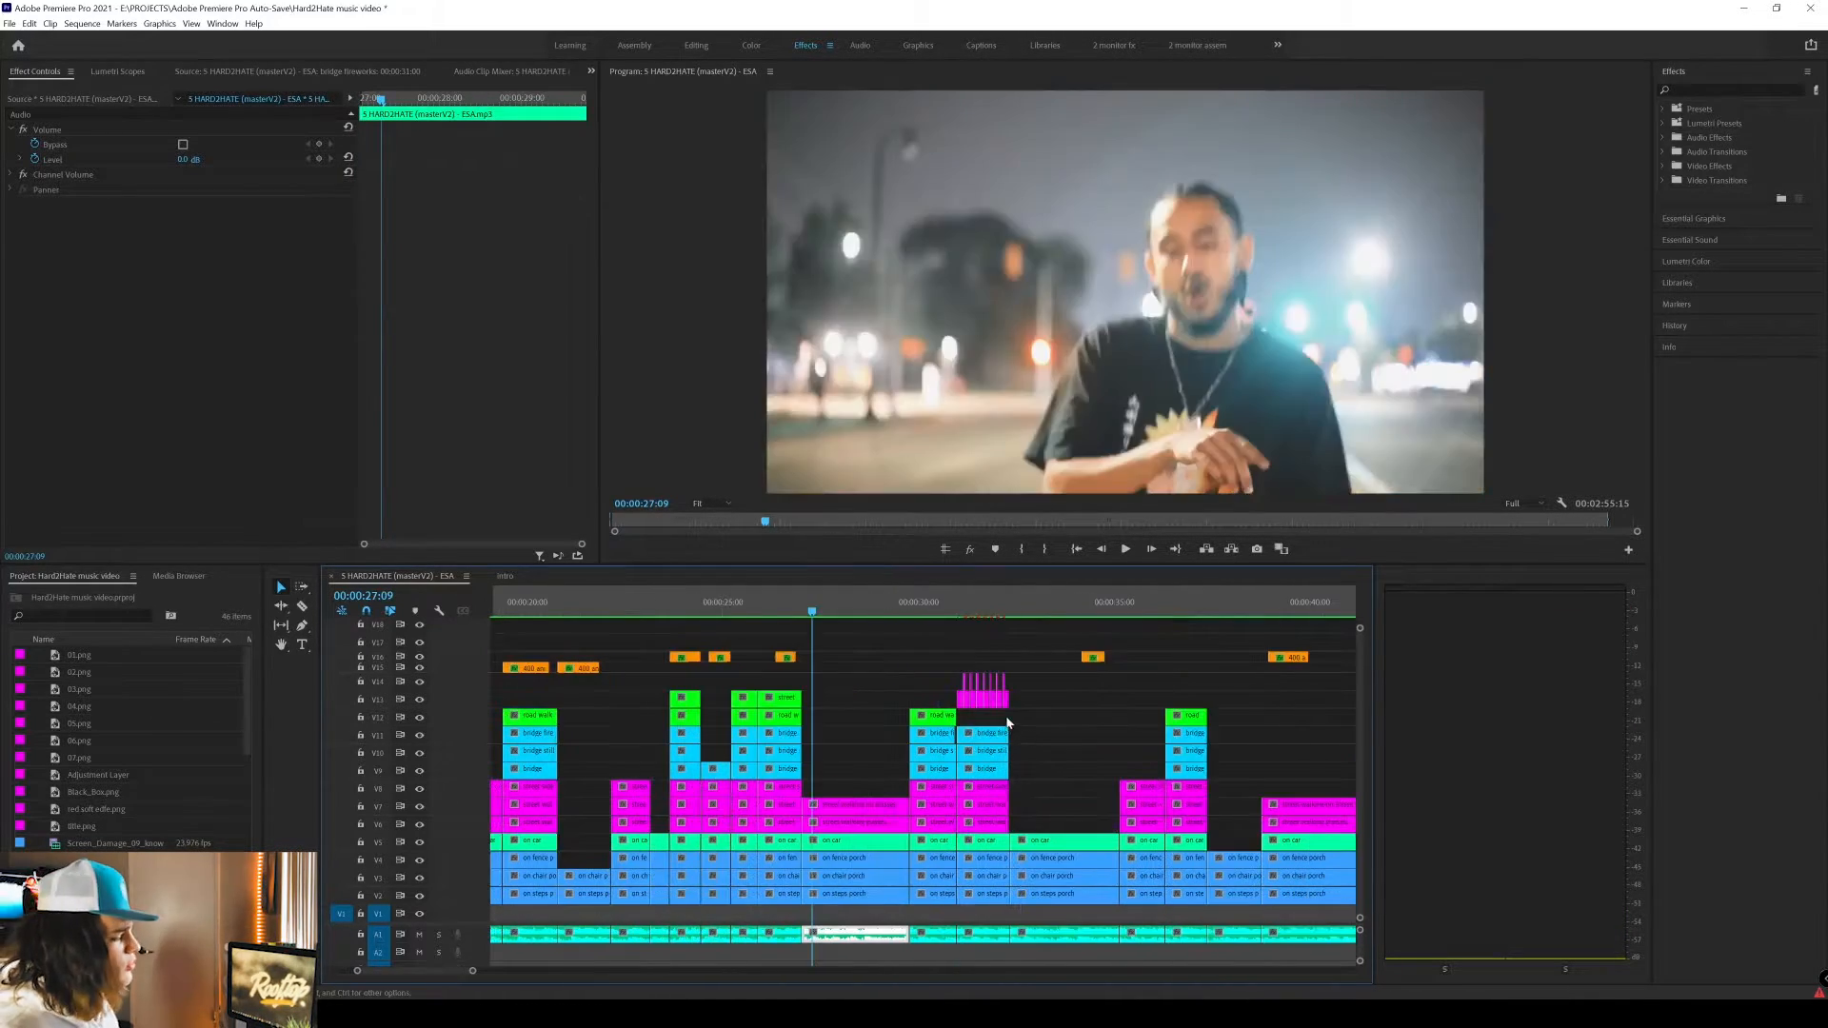
Move the playhead to the two-person porch shot at 00:01:25:09 and select the on fence porch clip on V4.
{"action": "scroll", "coordinate": [1005, 728], "scroll_direction": "down", "scroll_amount": 10}
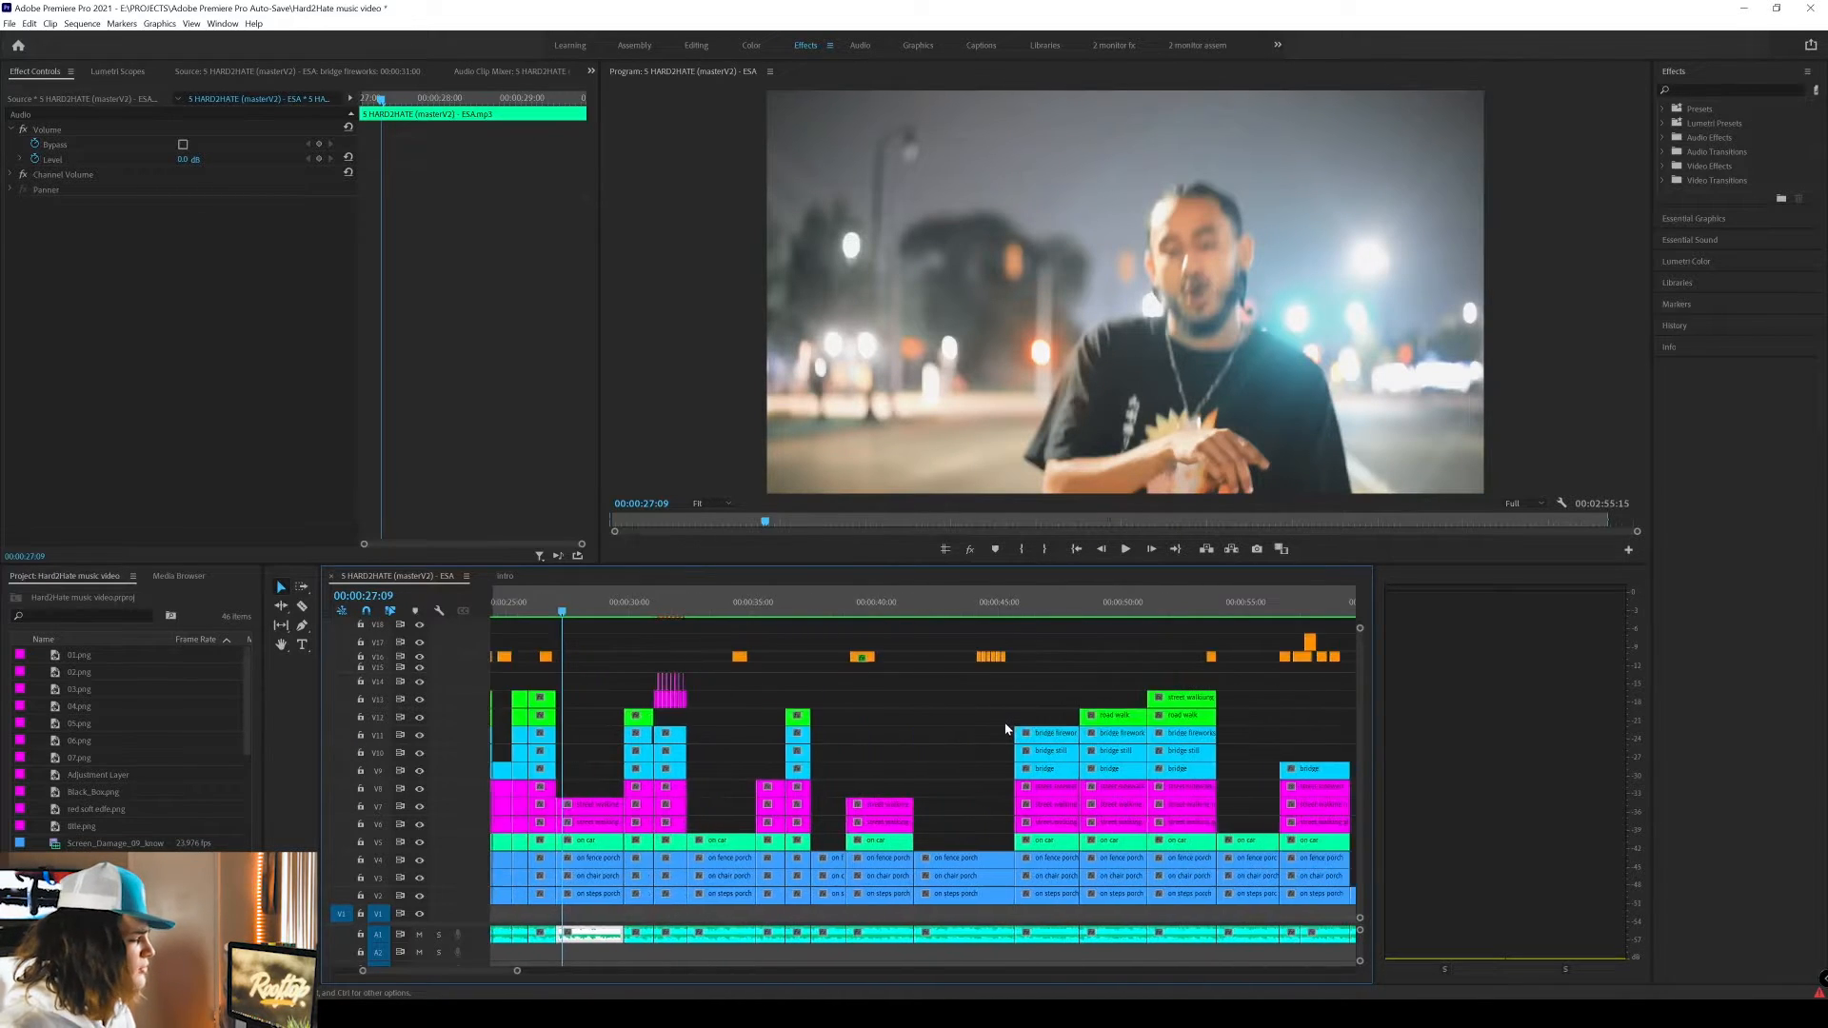
{"action": "left_click", "coordinate": [730, 614]}
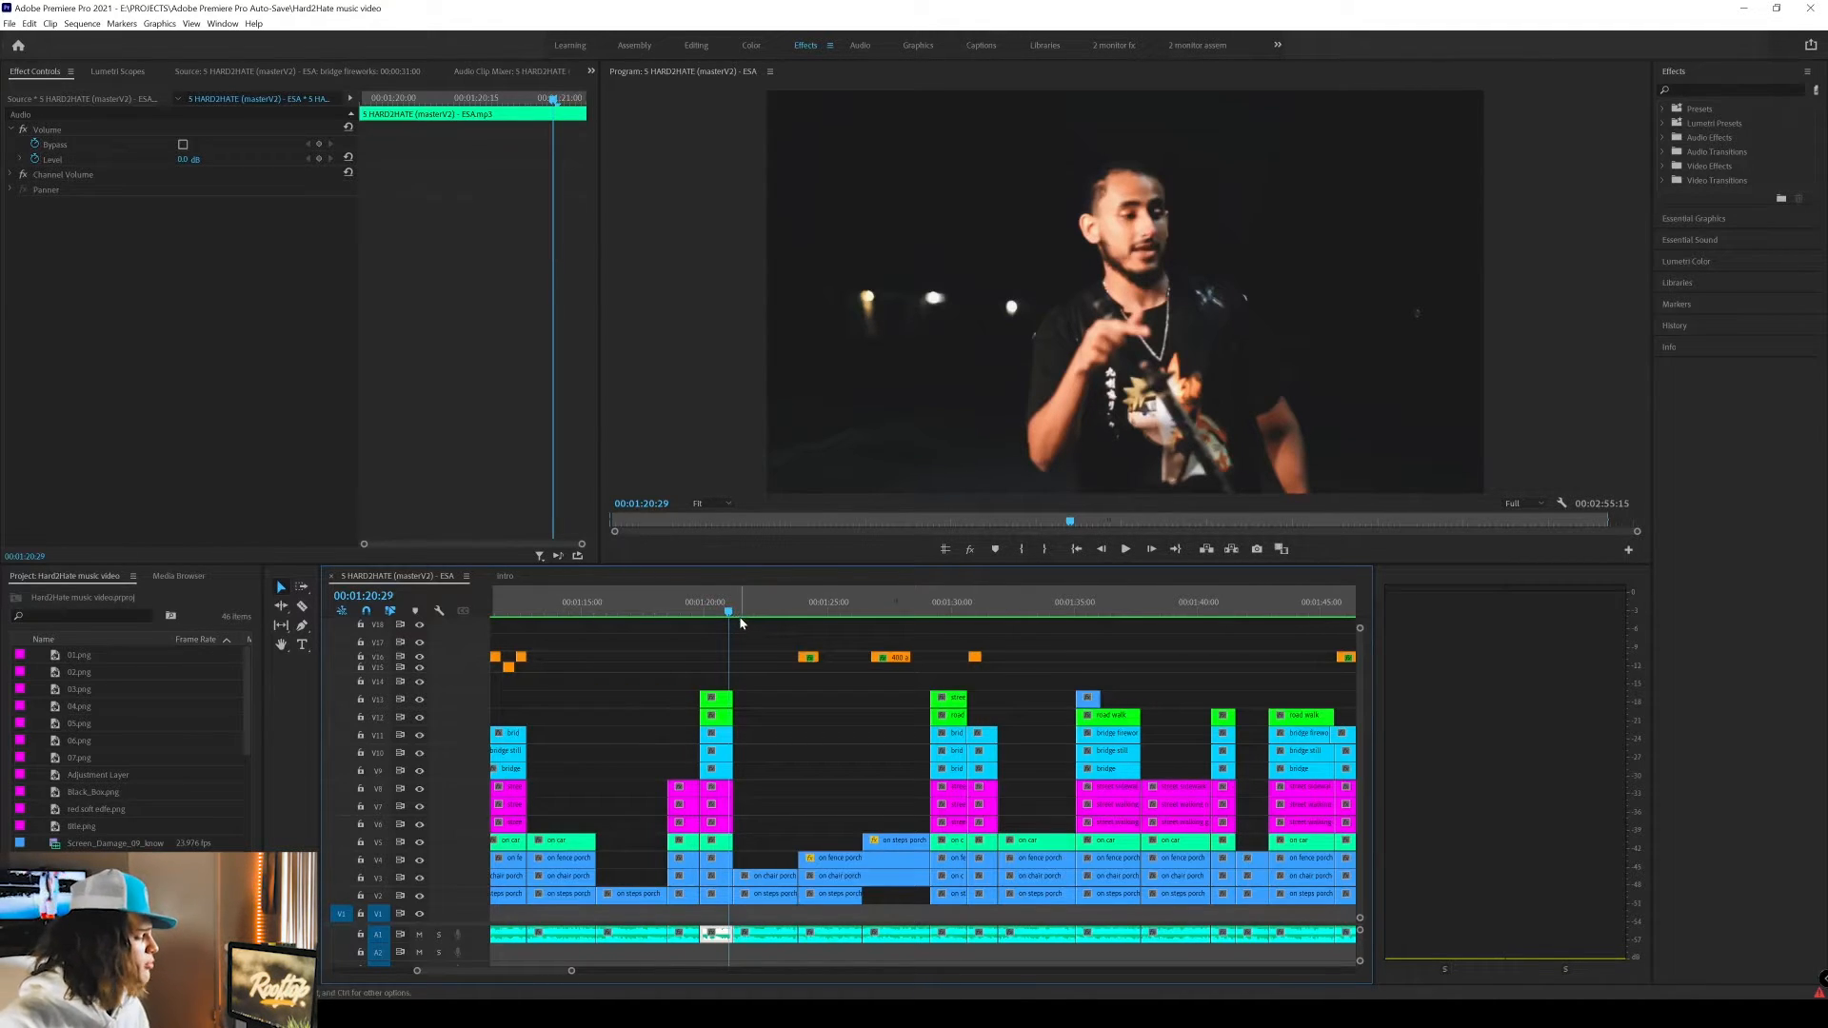
{"action": "left_click_drag", "start_coordinate": [741, 619], "coordinate": [835, 616]}
{"action": "left_click", "coordinate": [842, 862]}
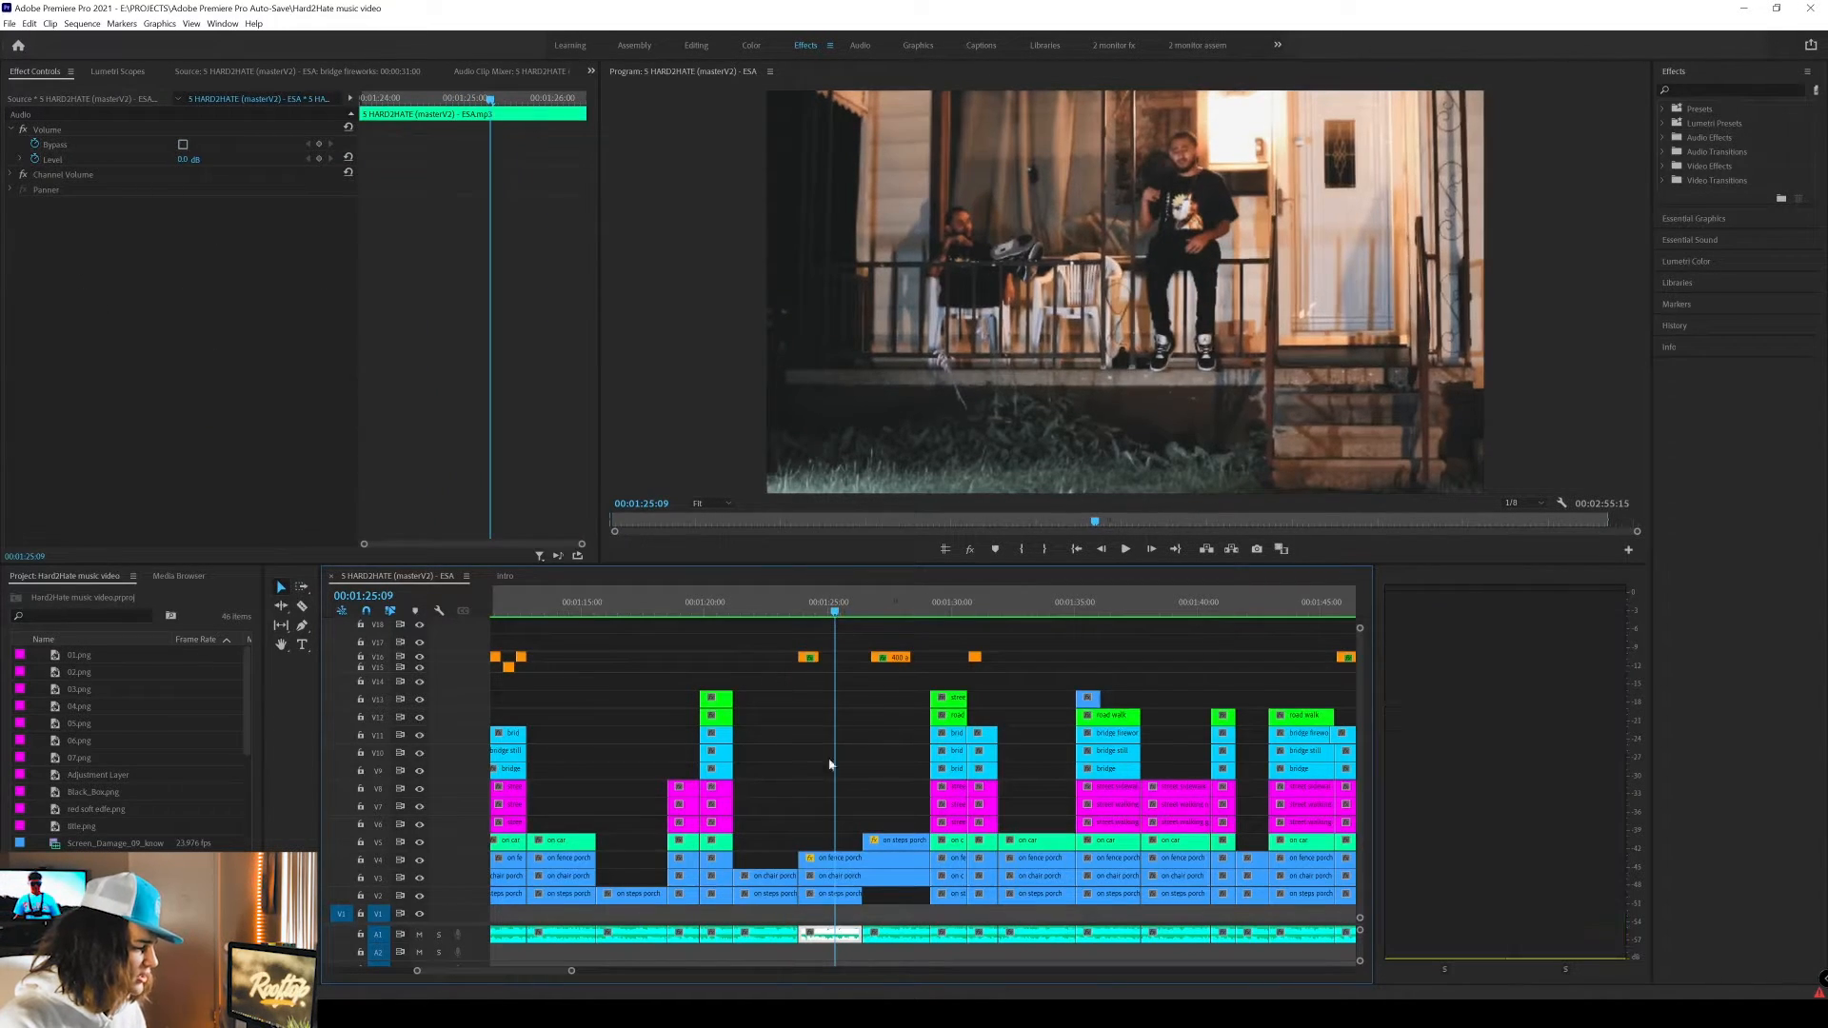
{"action": "left_click", "coordinate": [862, 863]}
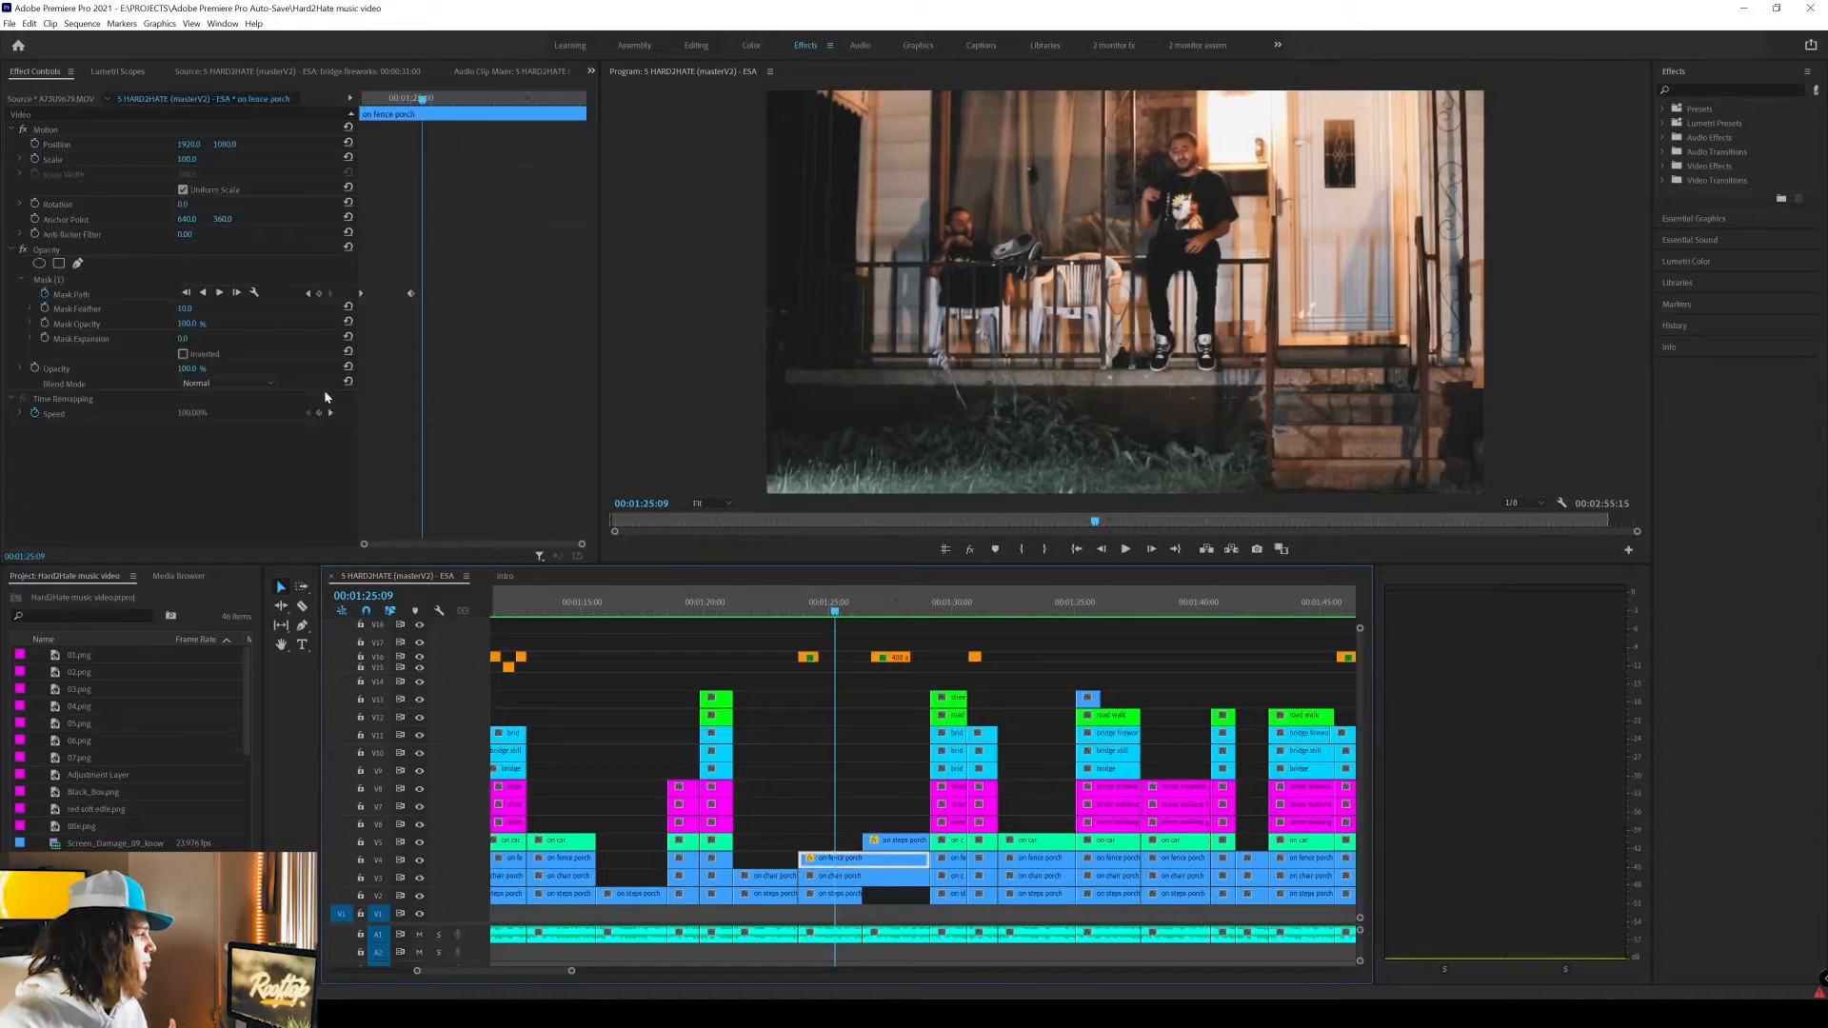
Show the on fence porch clip's Mask (1) and review its animated mask path from the clip start at 00:01:23:24.
{"action": "left_click_drag", "start_coordinate": [417, 98], "coordinate": [358, 107]}
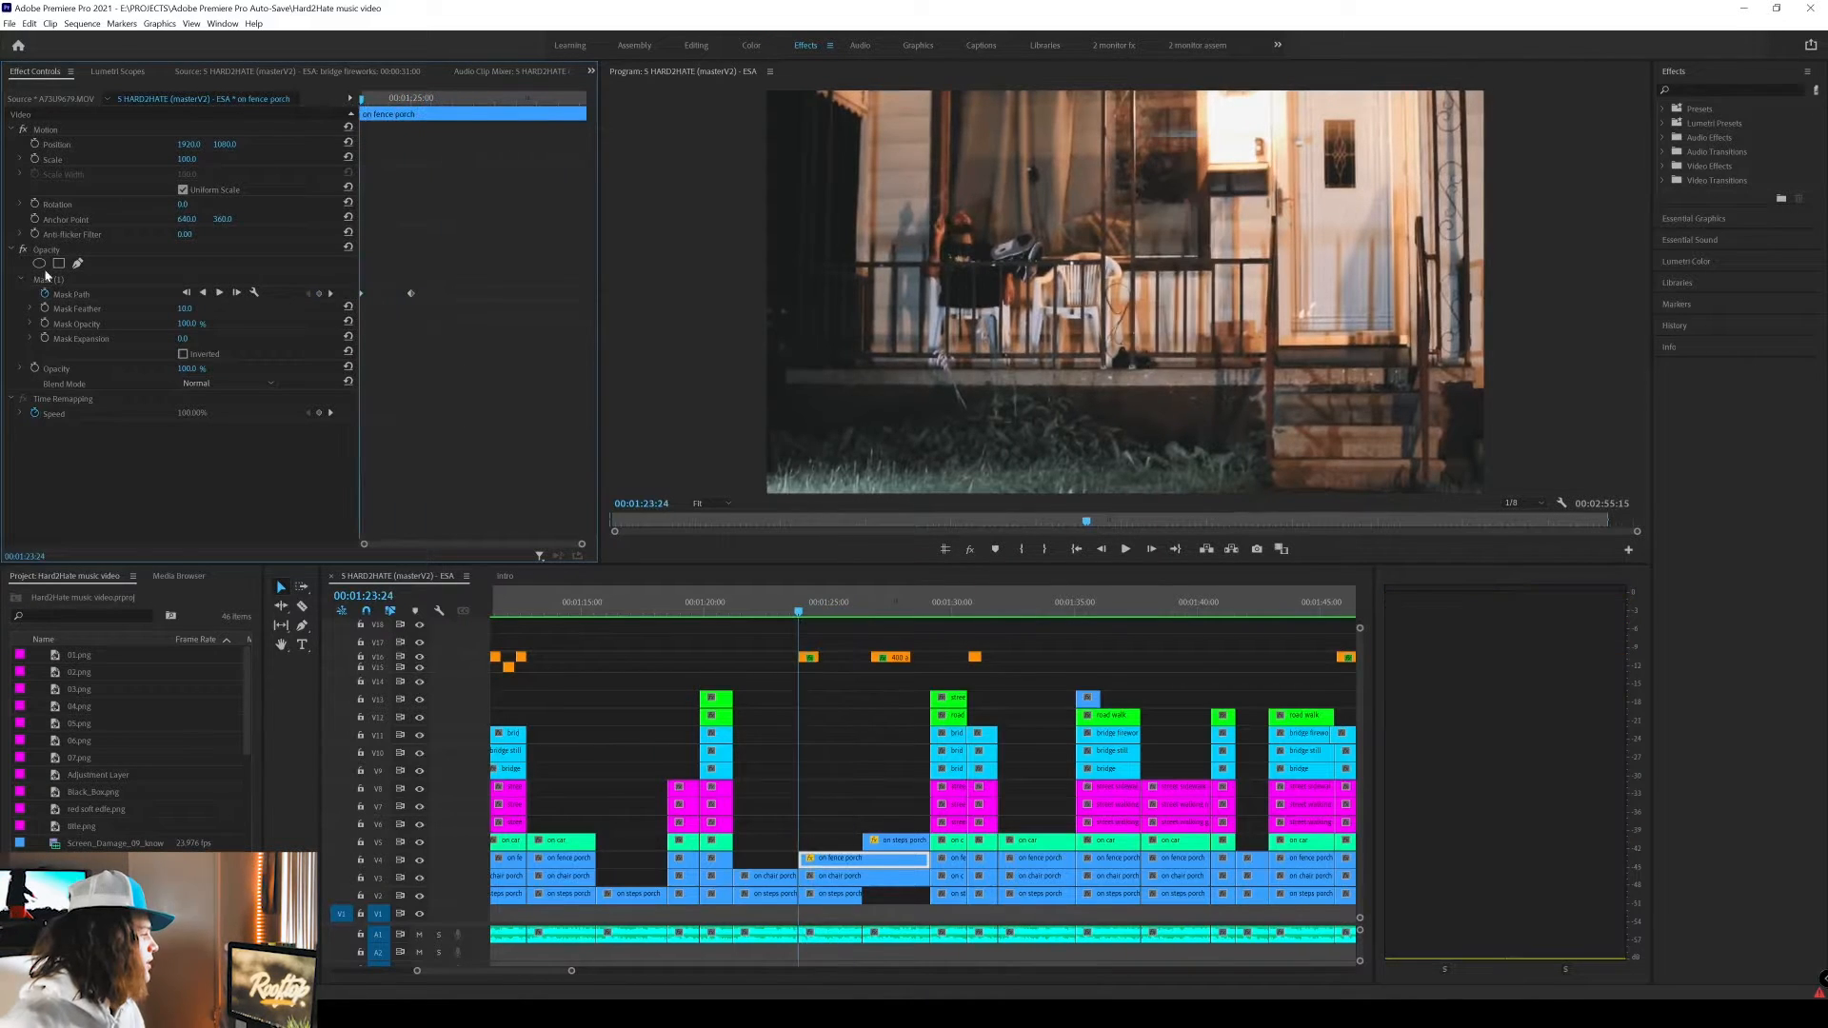
{"action": "left_click", "coordinate": [50, 280]}
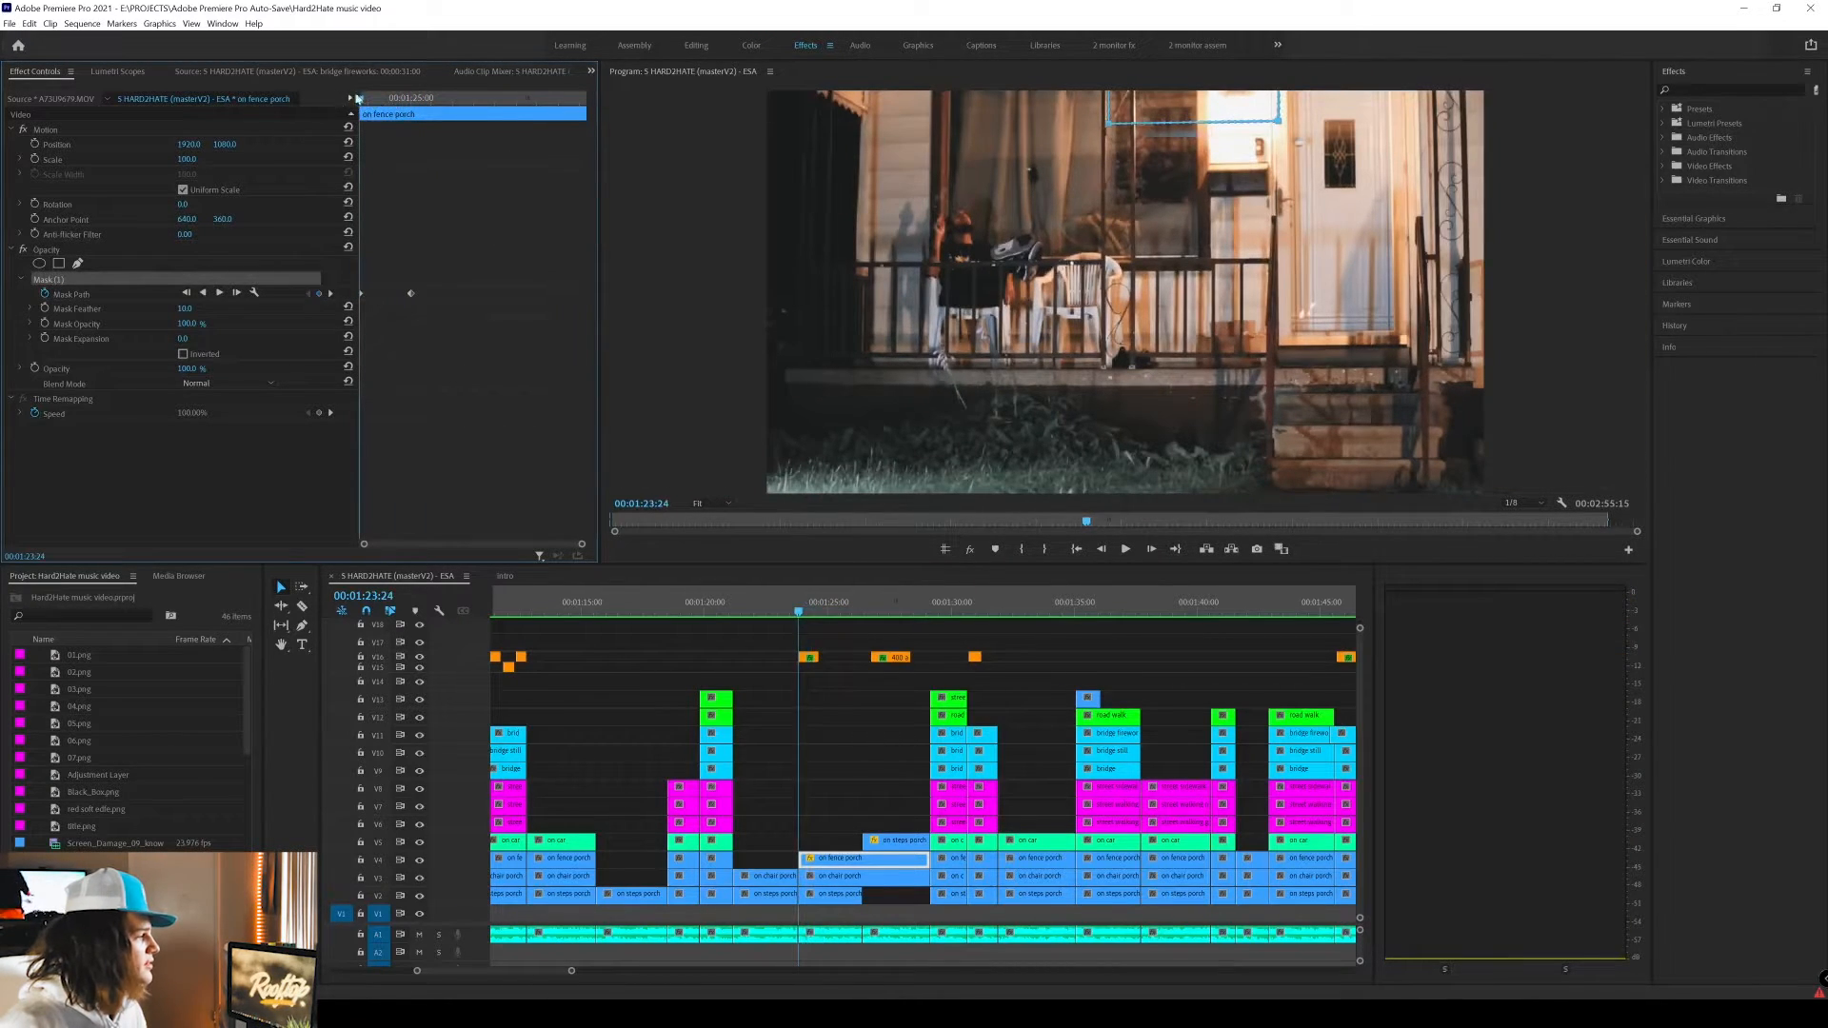
{"action": "key", "text": "space"}
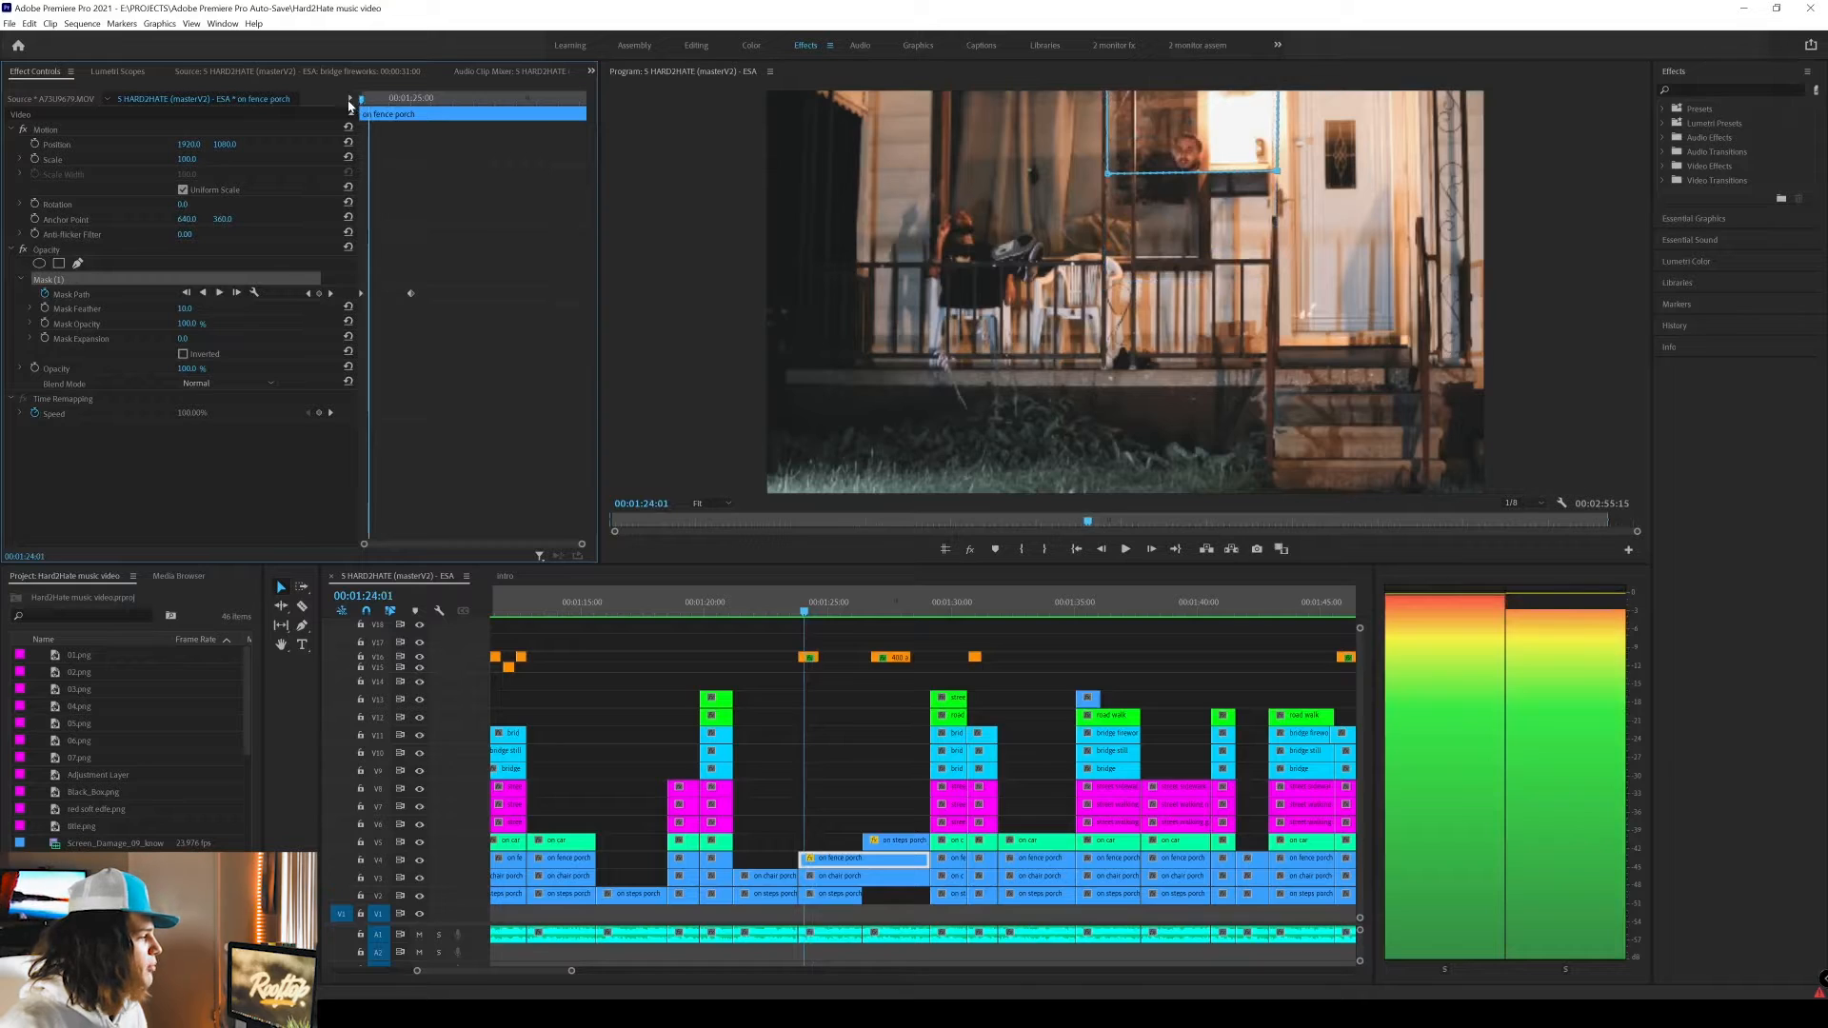
{"action": "key", "text": "space"}
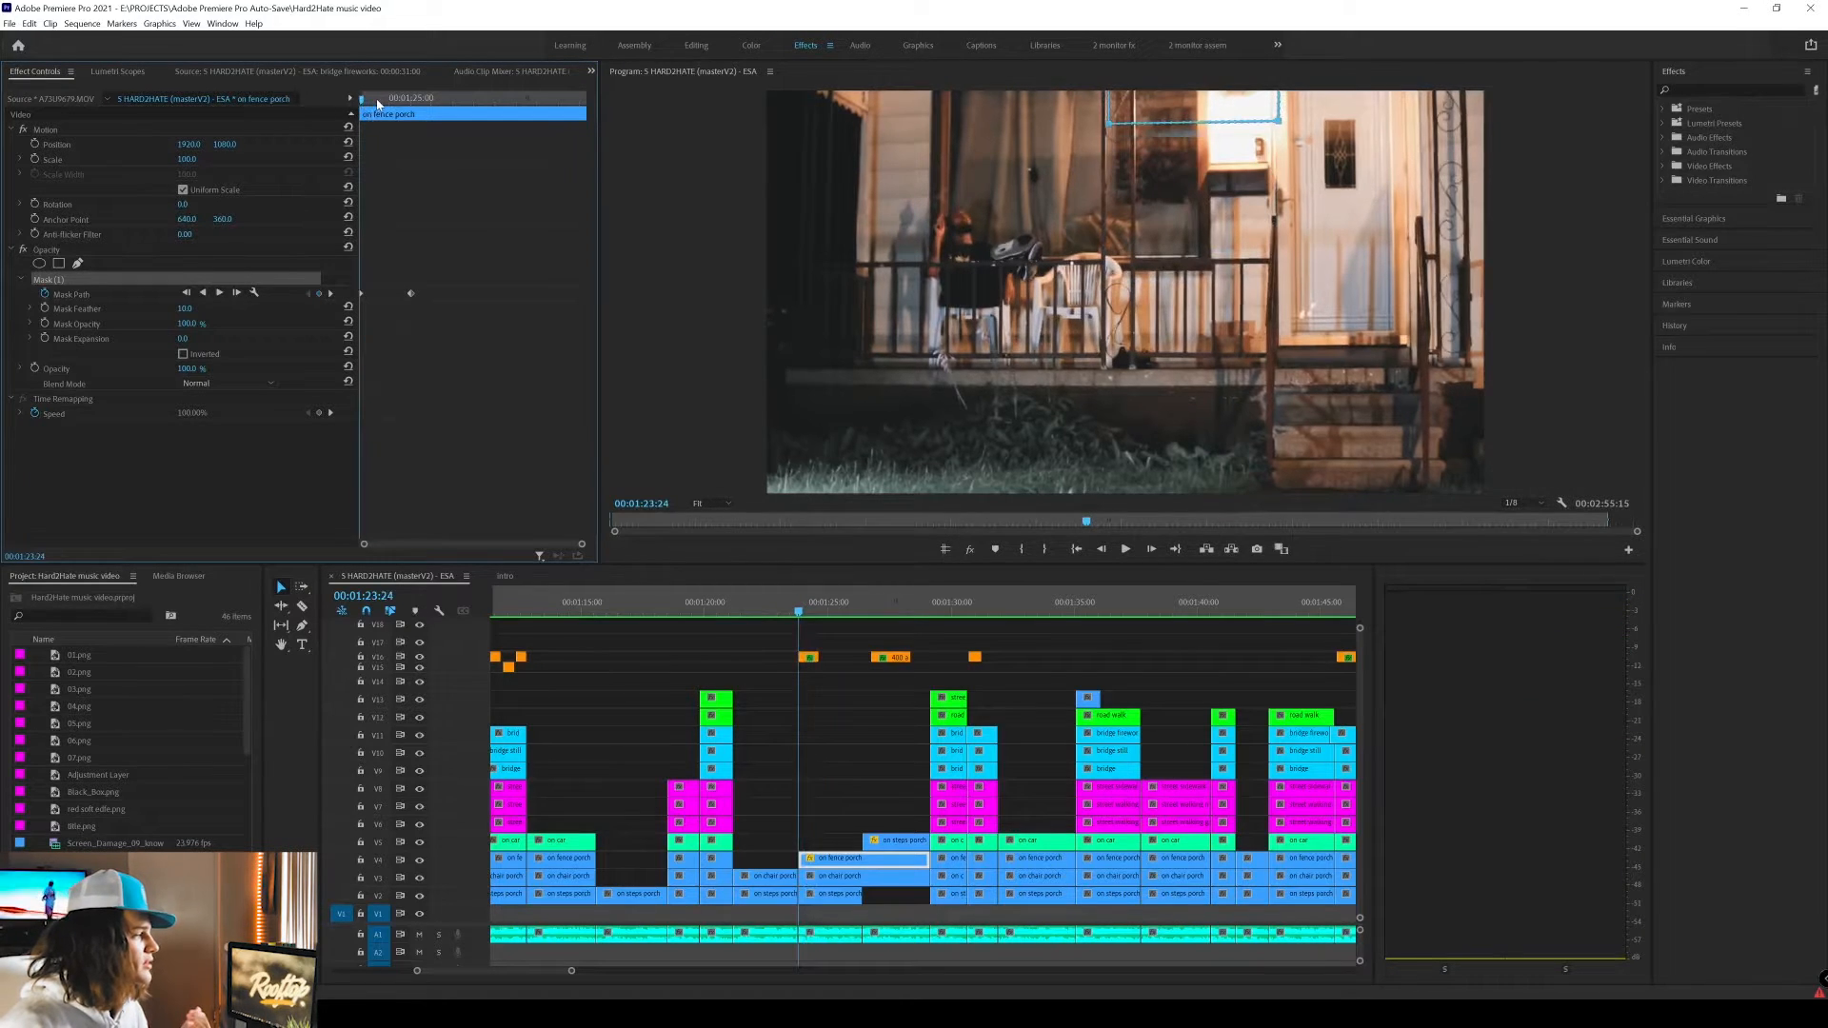
{"action": "left_click_drag", "start_coordinate": [378, 103], "coordinate": [469, 108]}
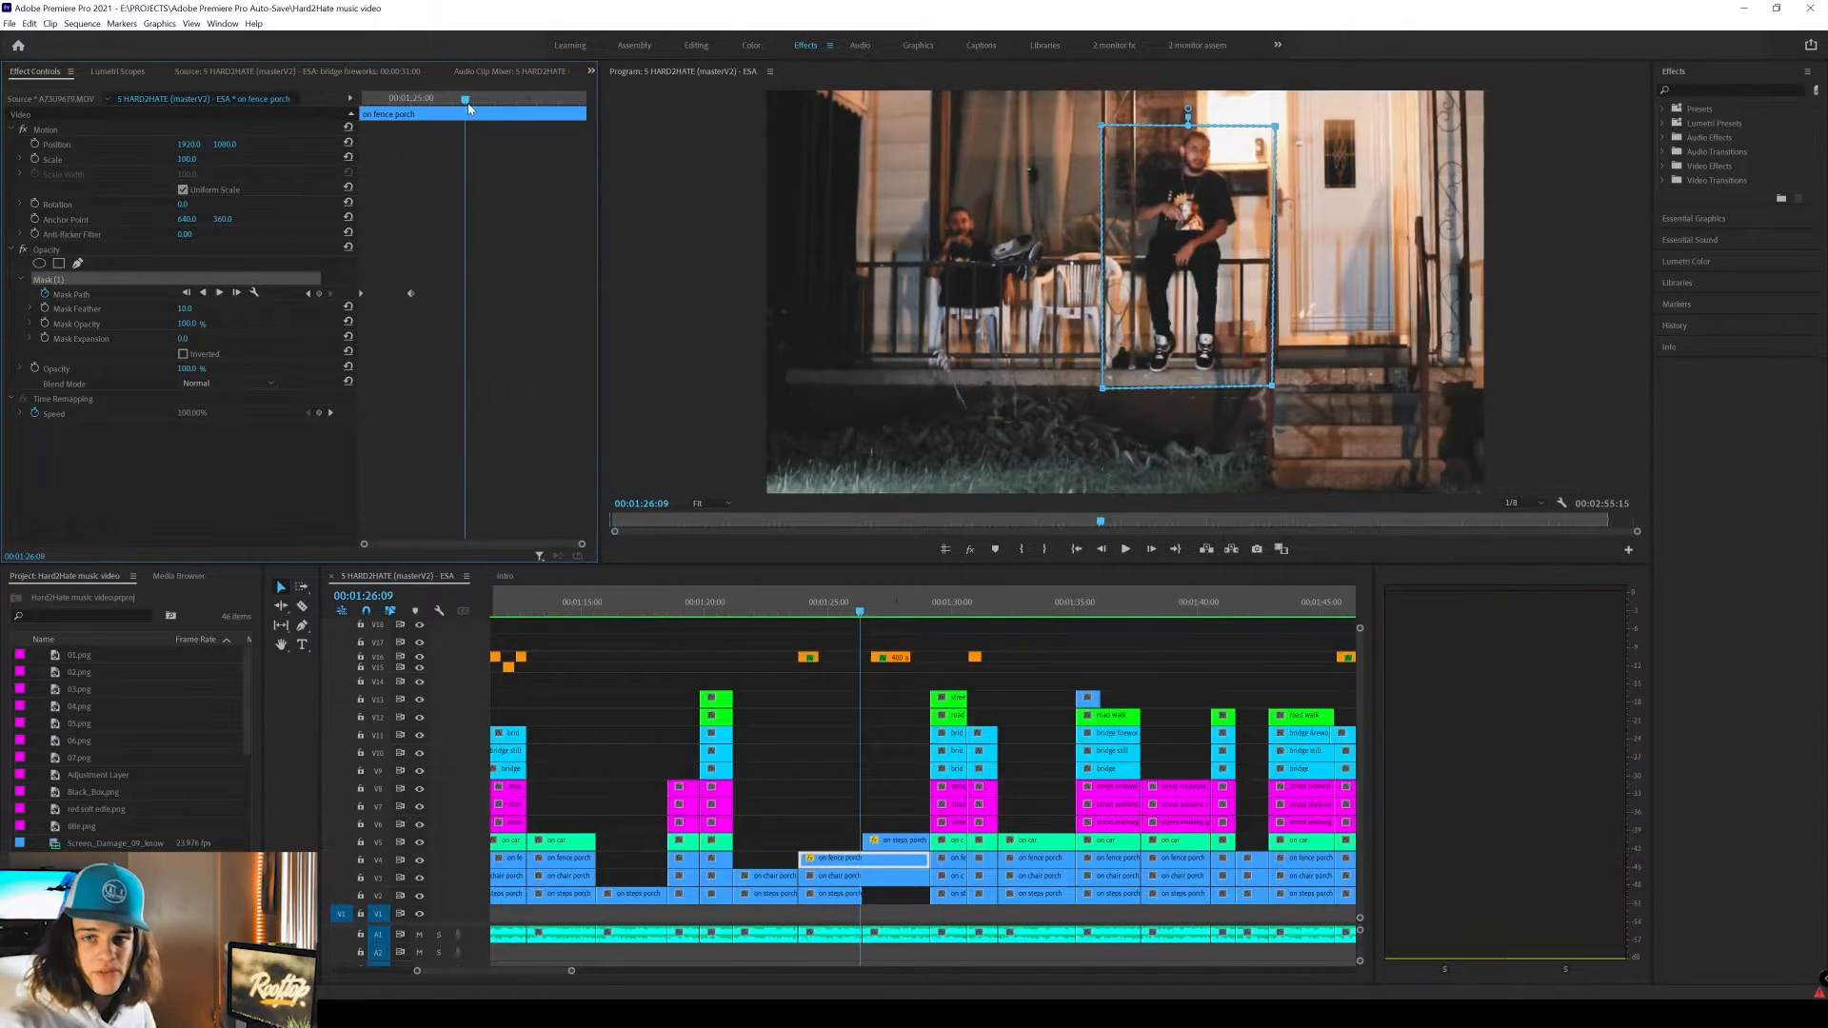
{"action": "left_click_drag", "start_coordinate": [467, 107], "coordinate": [401, 107]}
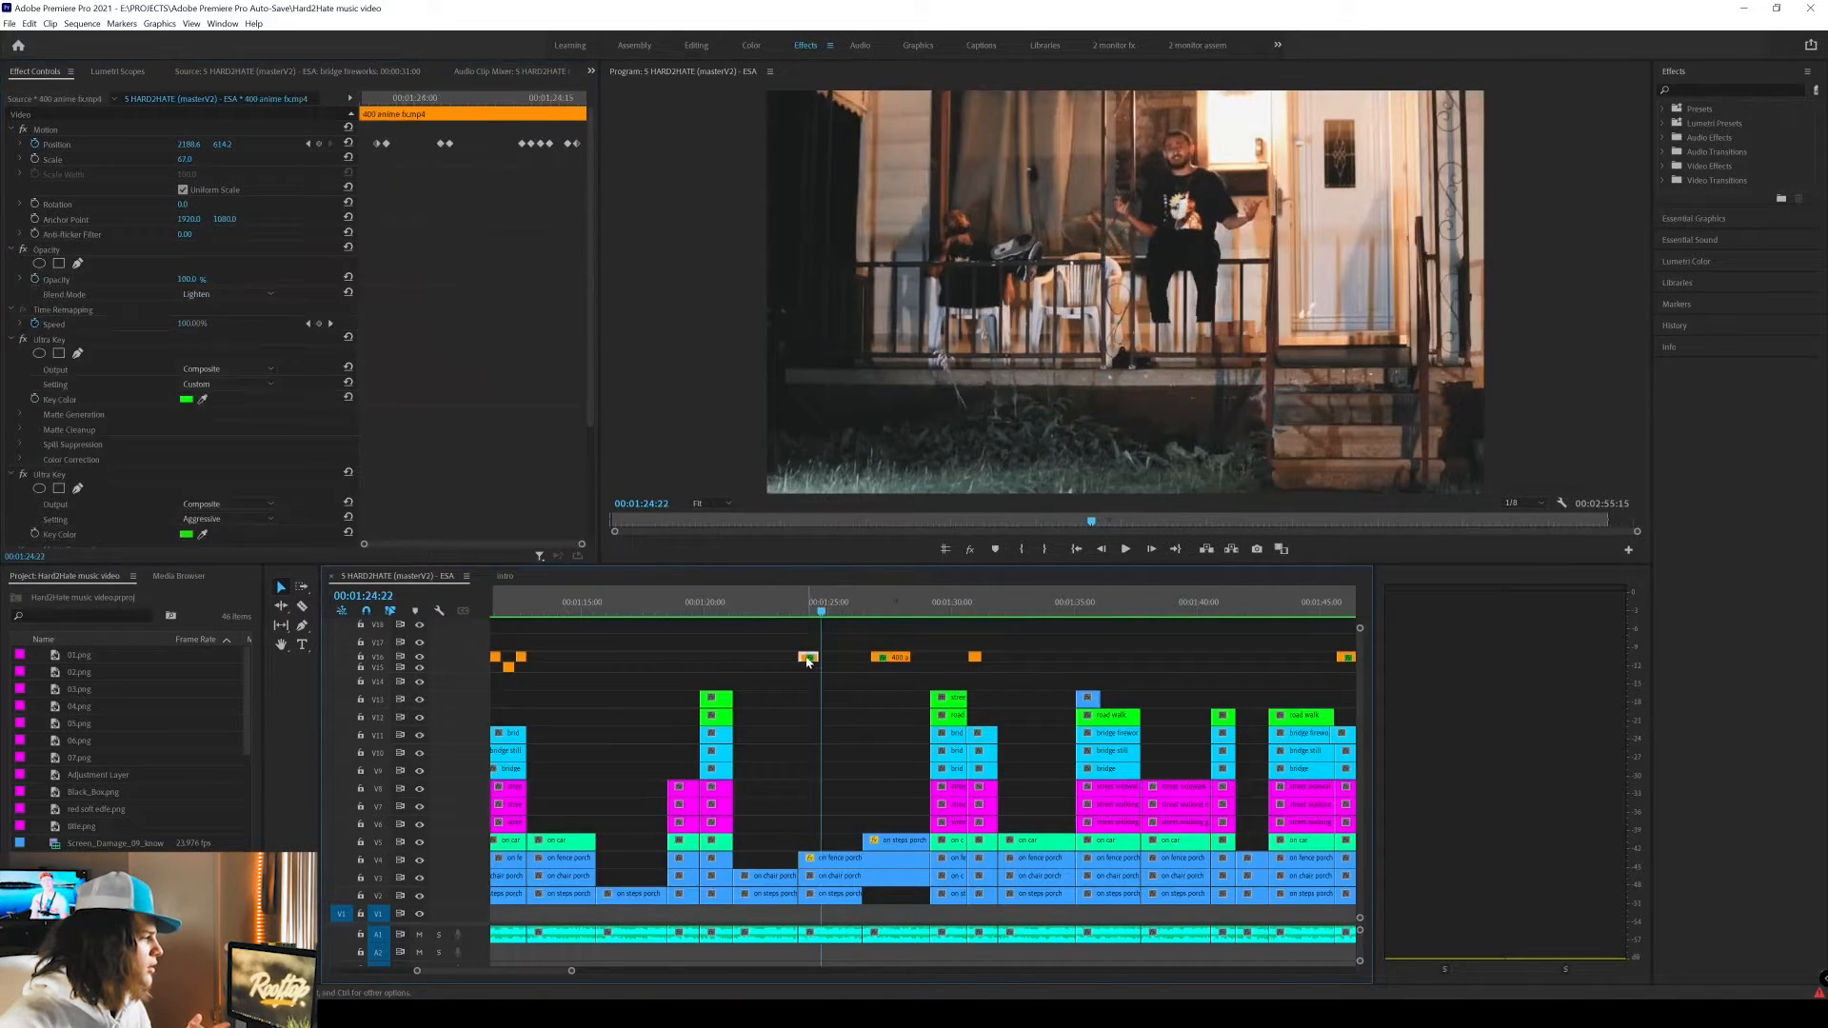
Preview the green-screen anime effect clip above the fence shot in the source monitor, and scrub through its position keyframes.
{"action": "double_click", "coordinate": [808, 657]}
{"action": "left_click_drag", "start_coordinate": [71, 524], "coordinate": [381, 522]}
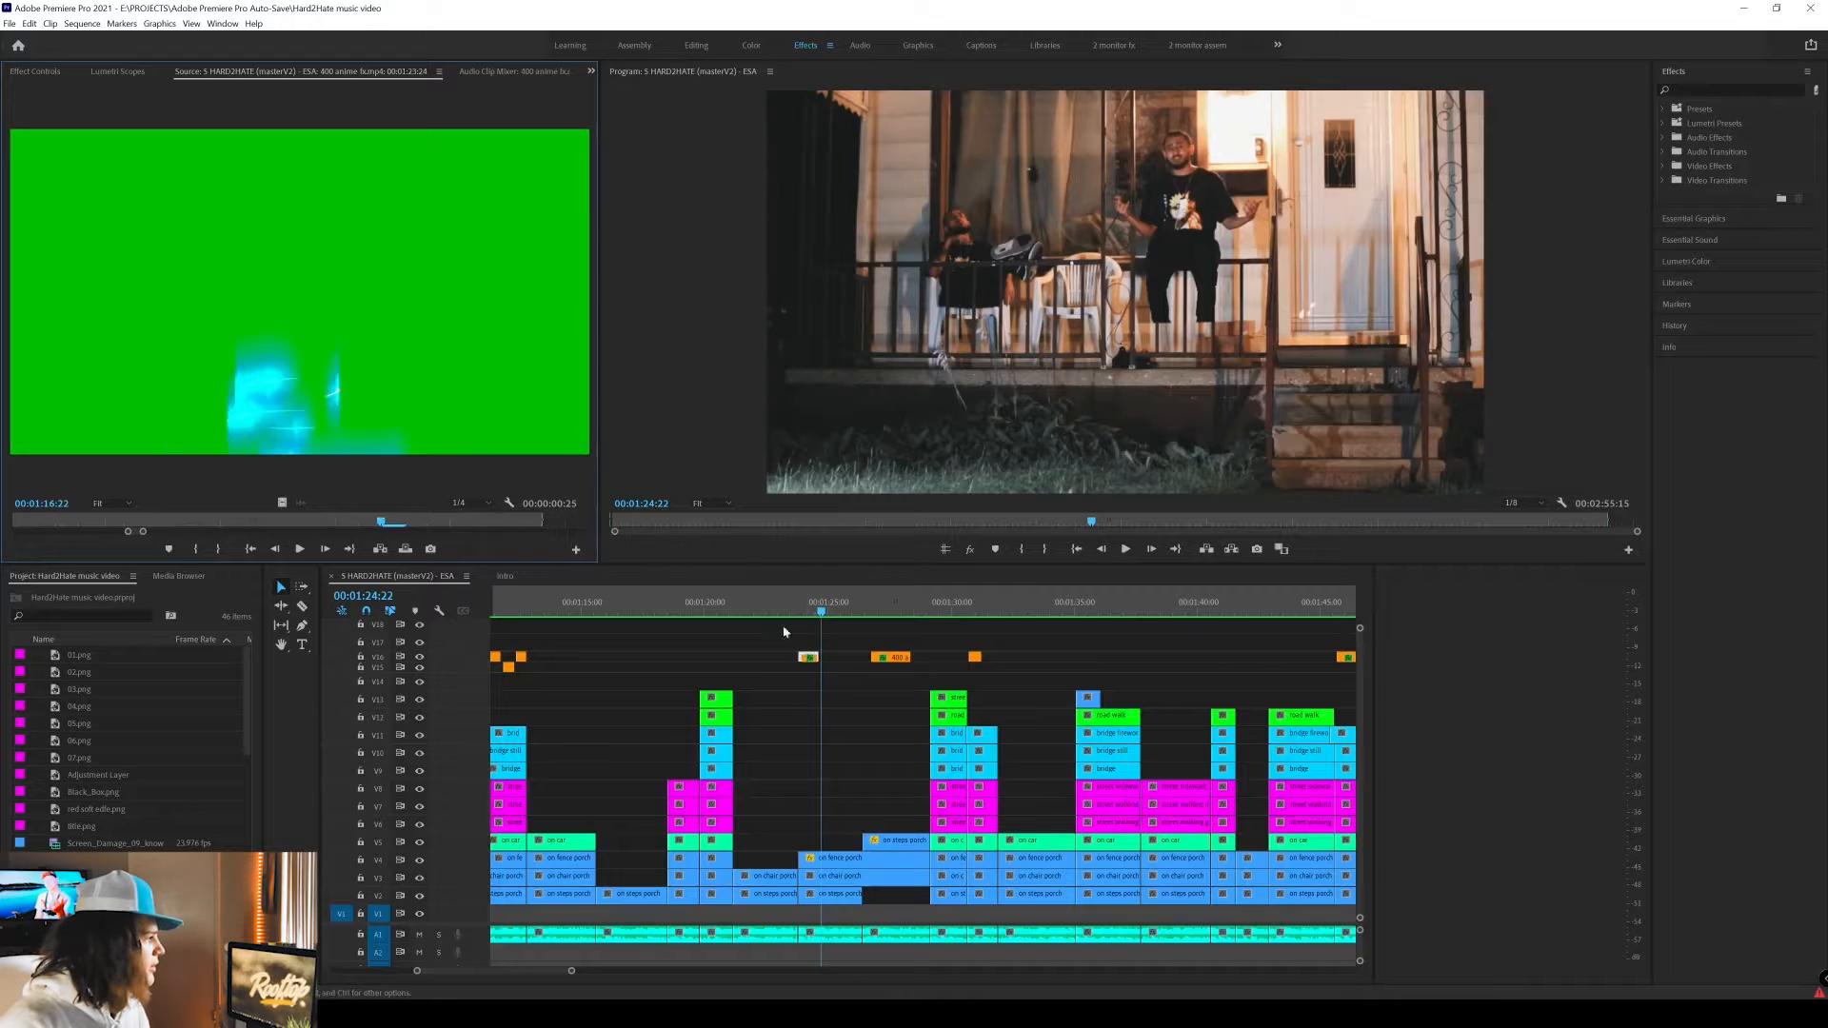
{"action": "left_click", "coordinate": [35, 71]}
{"action": "left_click_drag", "start_coordinate": [390, 107], "coordinate": [558, 102]}
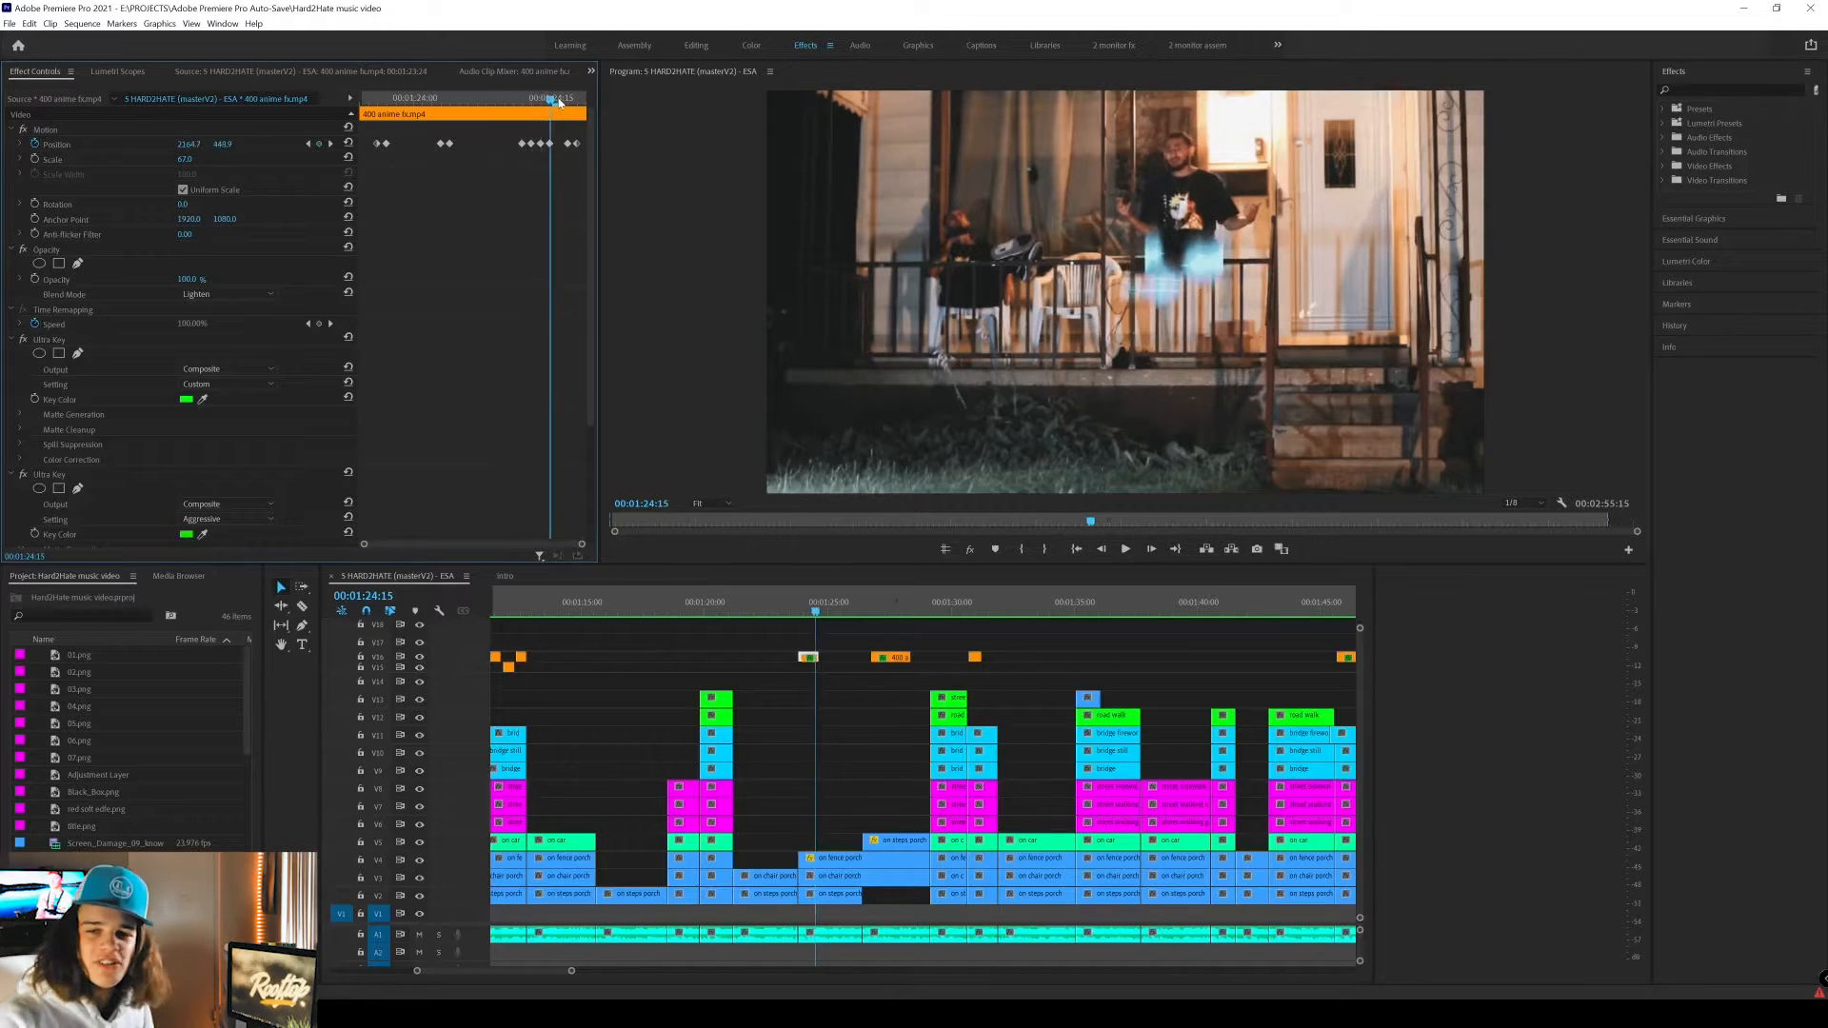
Move the playhead to the light beam at 00:01:27:14 and inspect the settings of the on steps porch and anime effect clips.
{"action": "left_click_drag", "start_coordinate": [826, 613], "coordinate": [889, 613]}
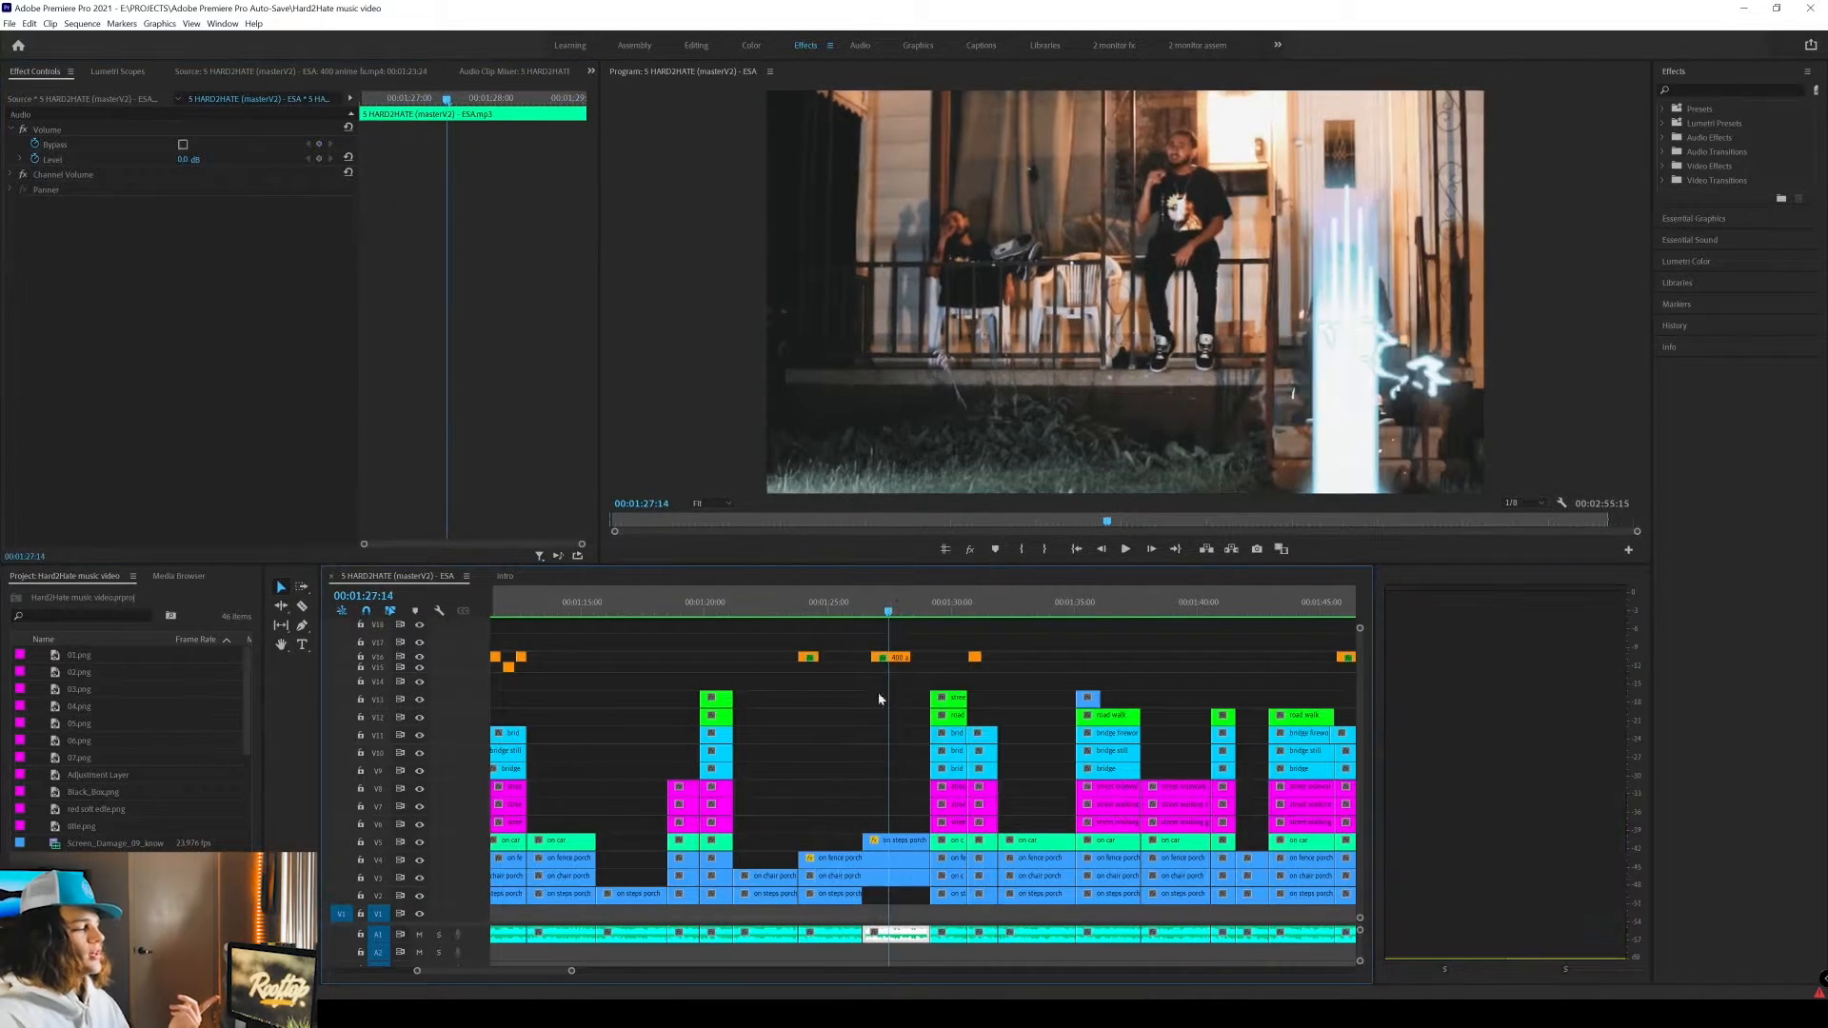
{"action": "left_click", "coordinate": [896, 840]}
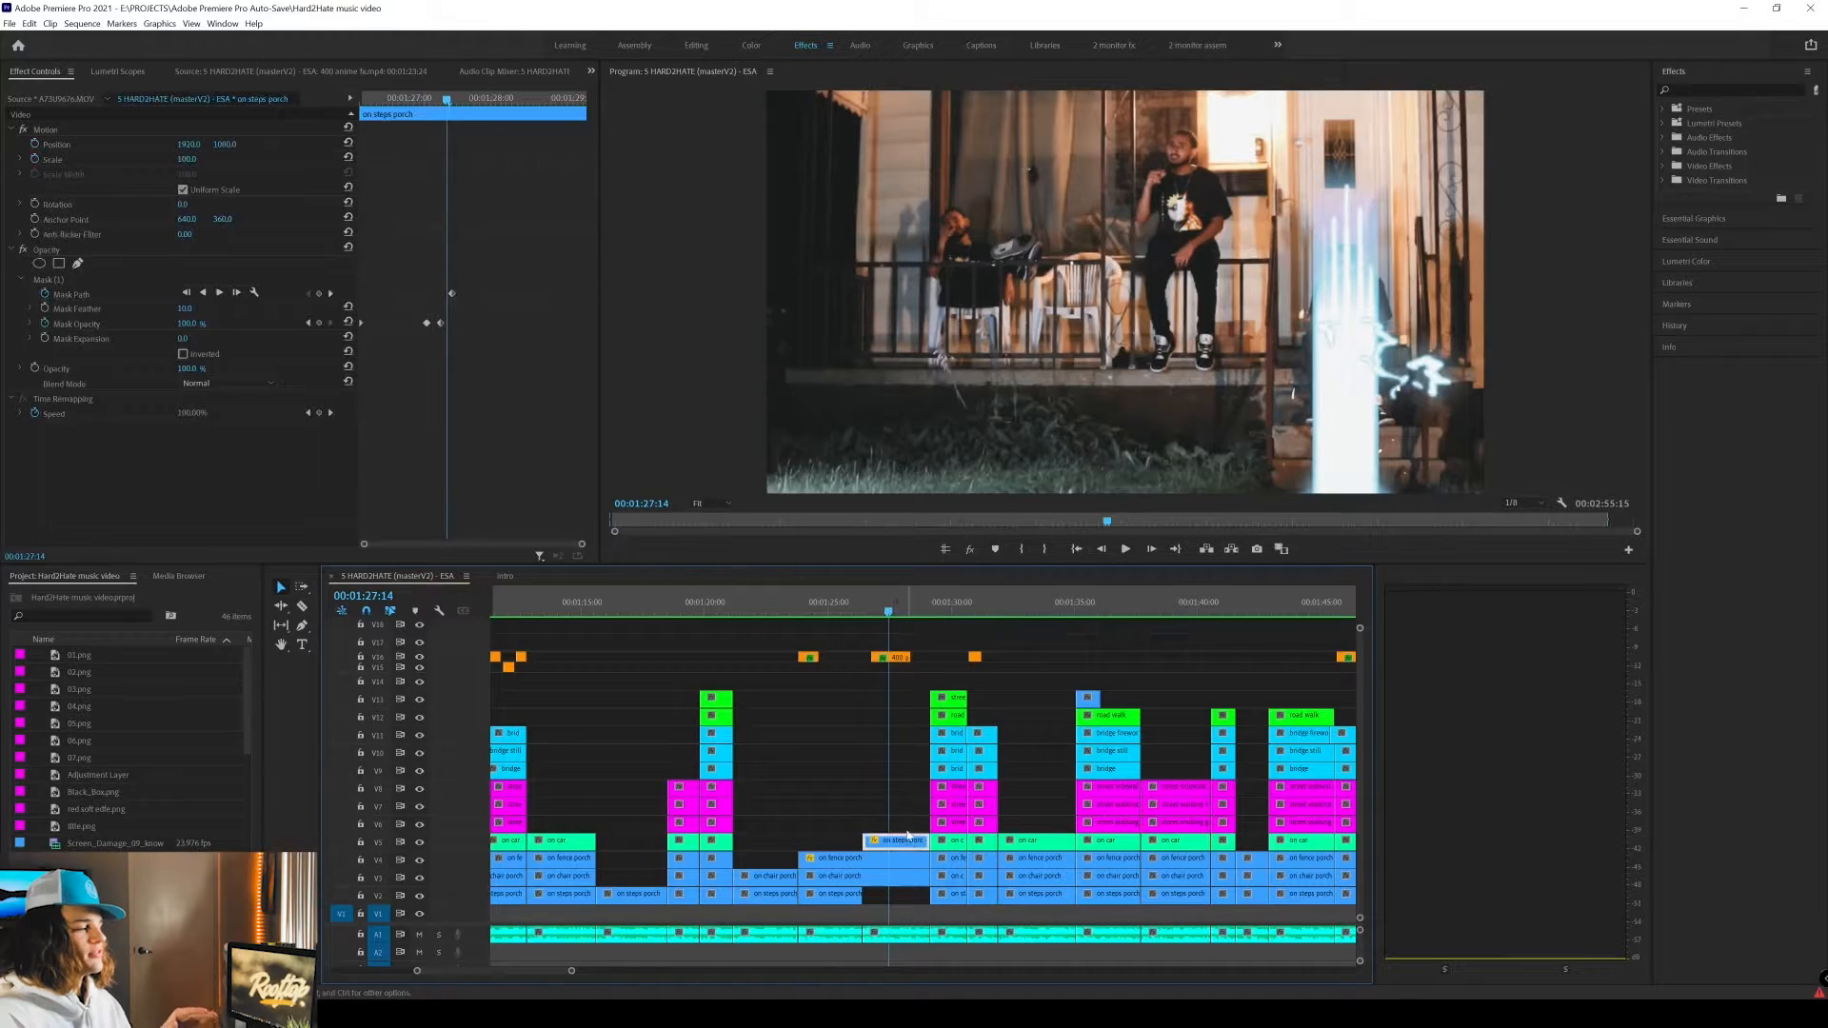
{"action": "left_click", "coordinate": [886, 656]}
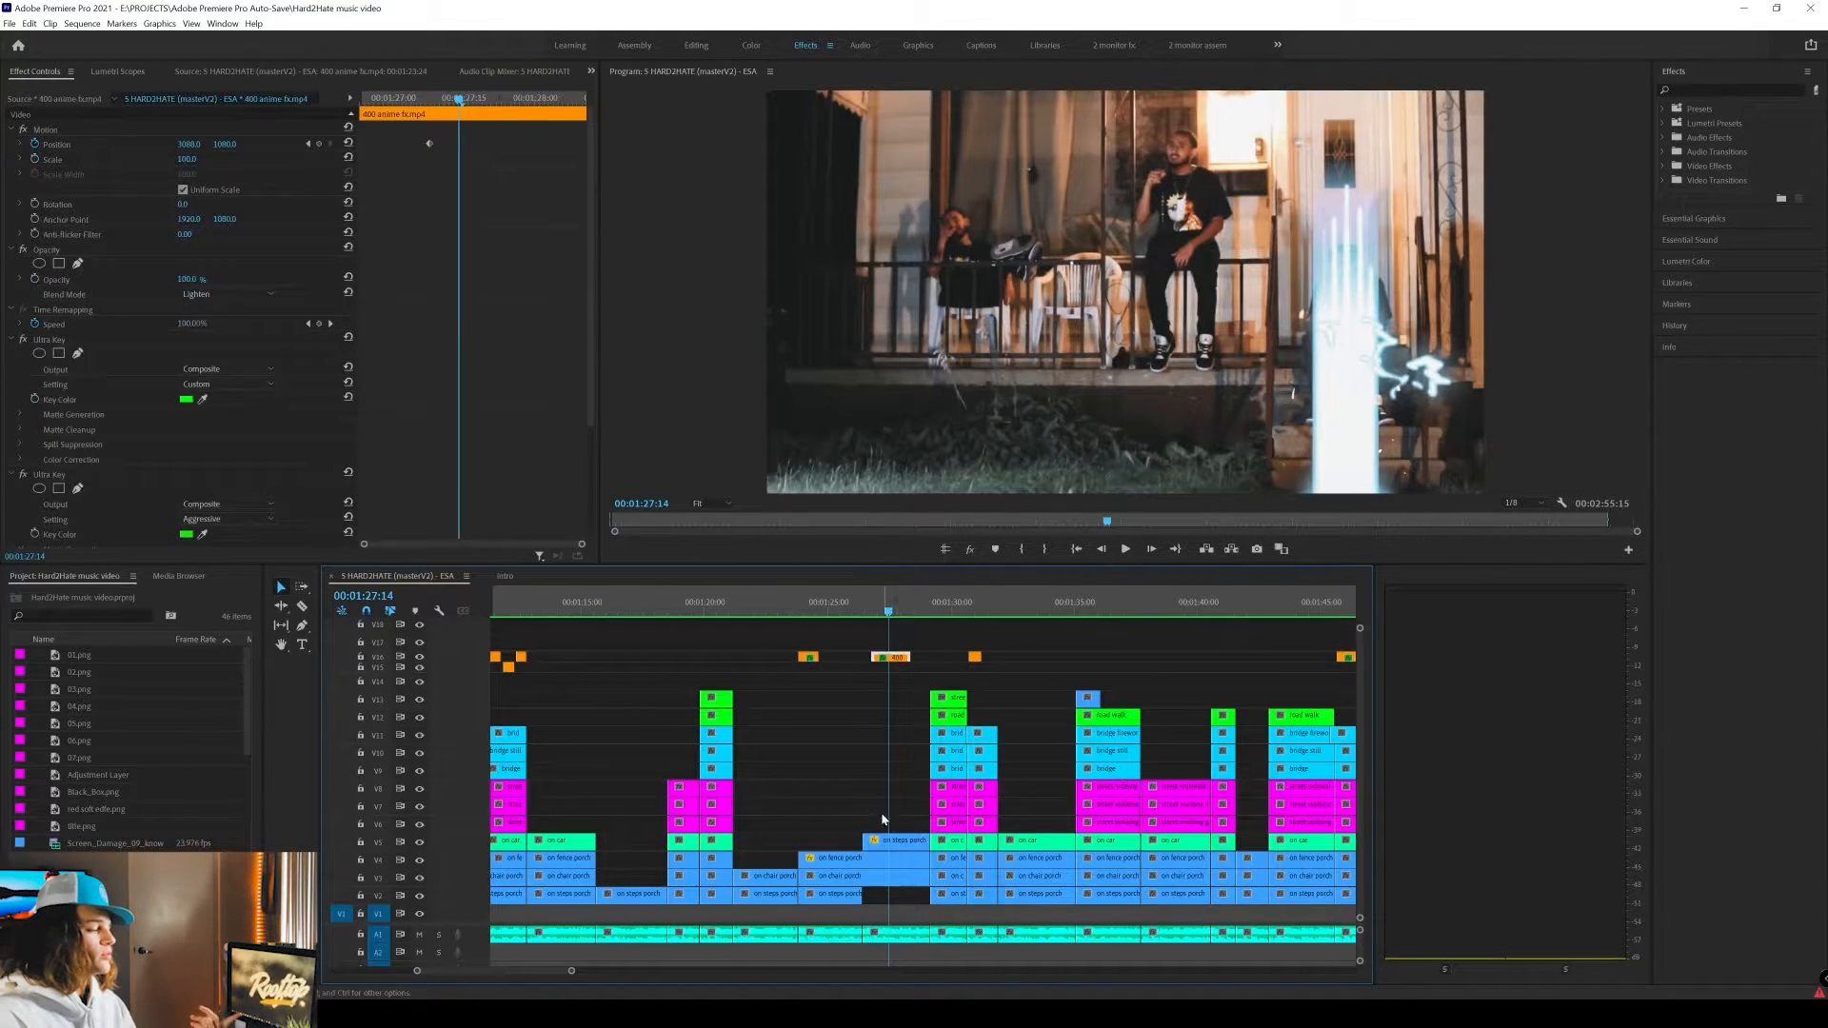
Inspect the on steps porch clip's Mask (1) at the clip start, 00:01:26:12, and return the playhead to 00:01:25:09.
{"action": "left_click", "coordinate": [900, 842]}
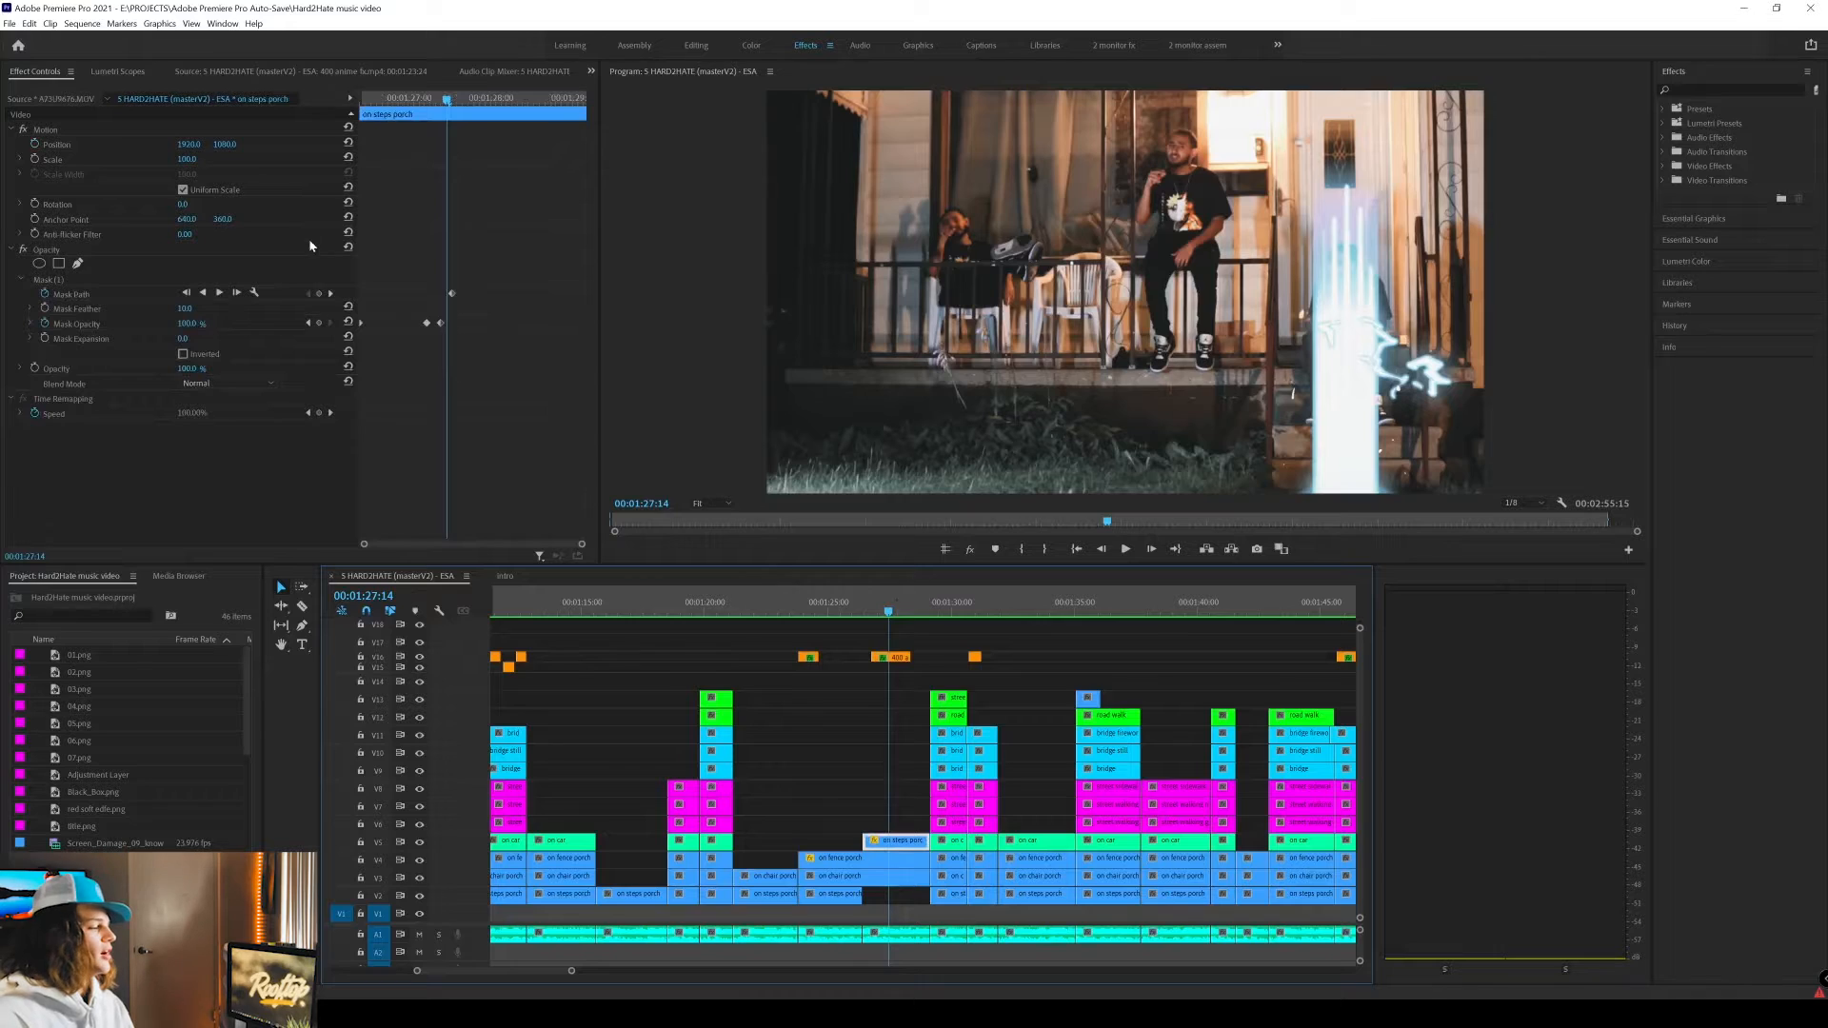
{"action": "left_click", "coordinate": [361, 99]}
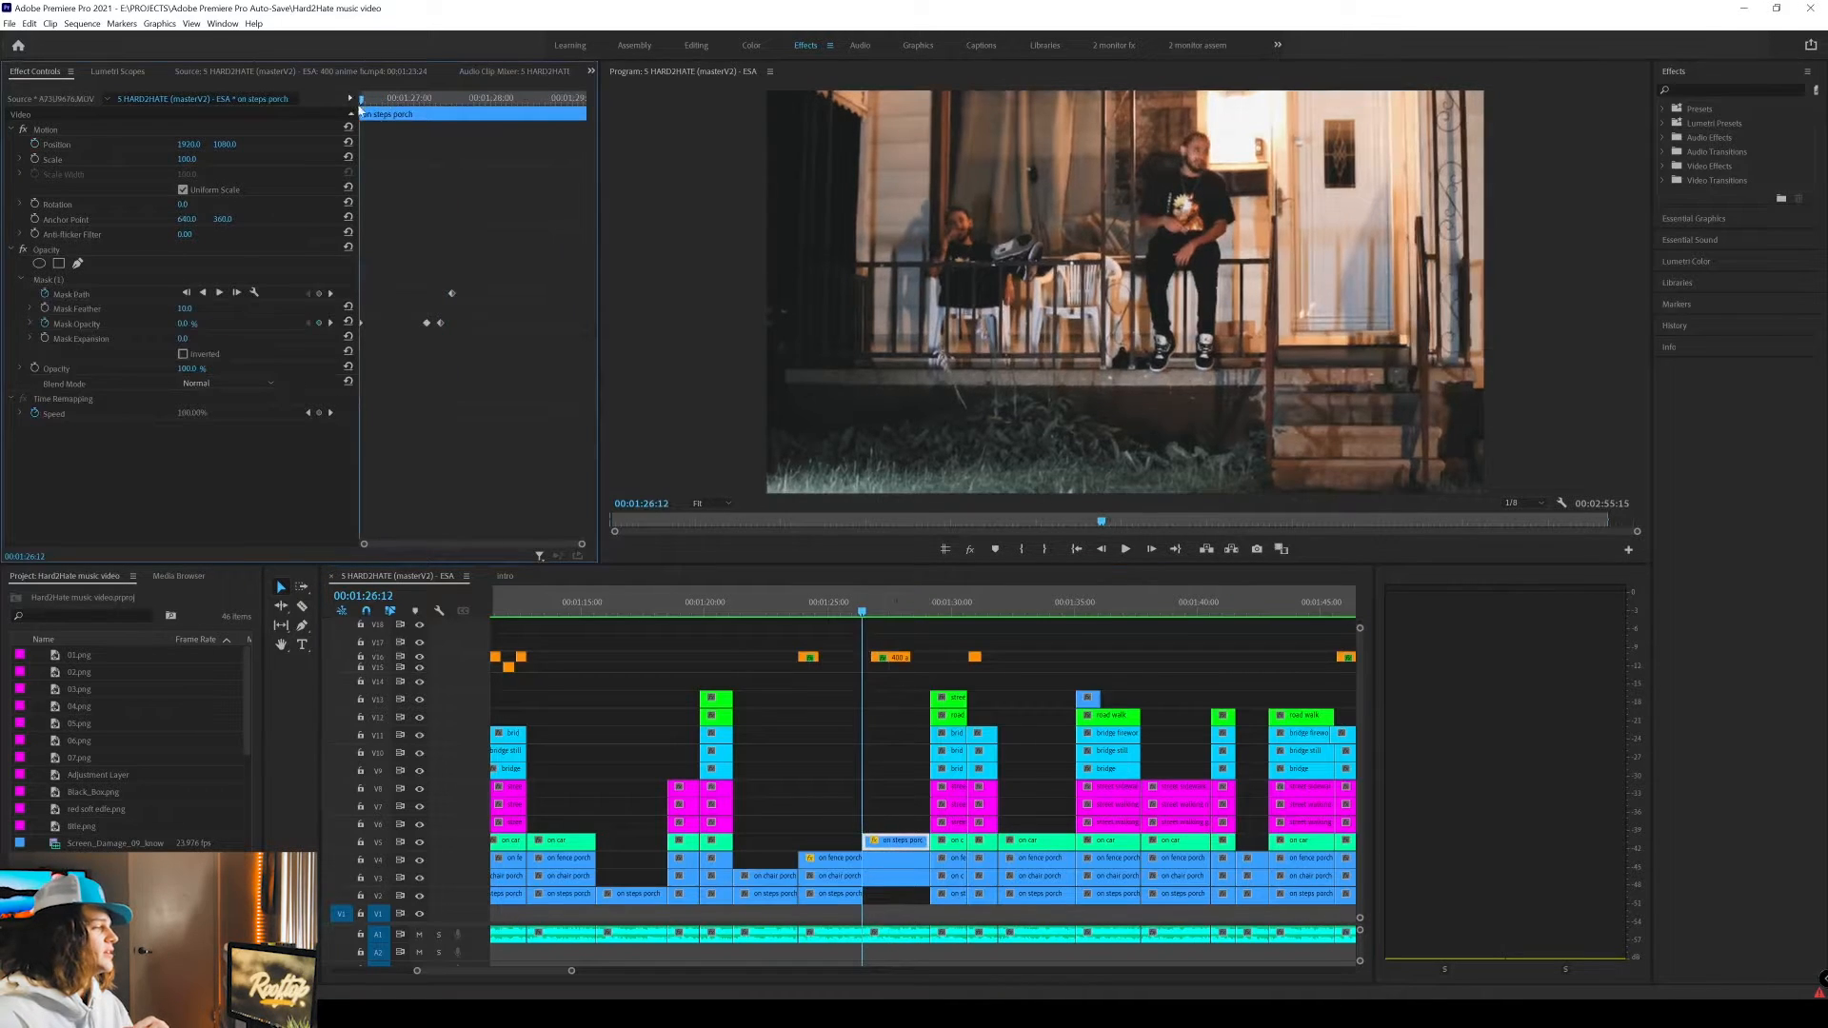
{"action": "left_click", "coordinate": [50, 280]}
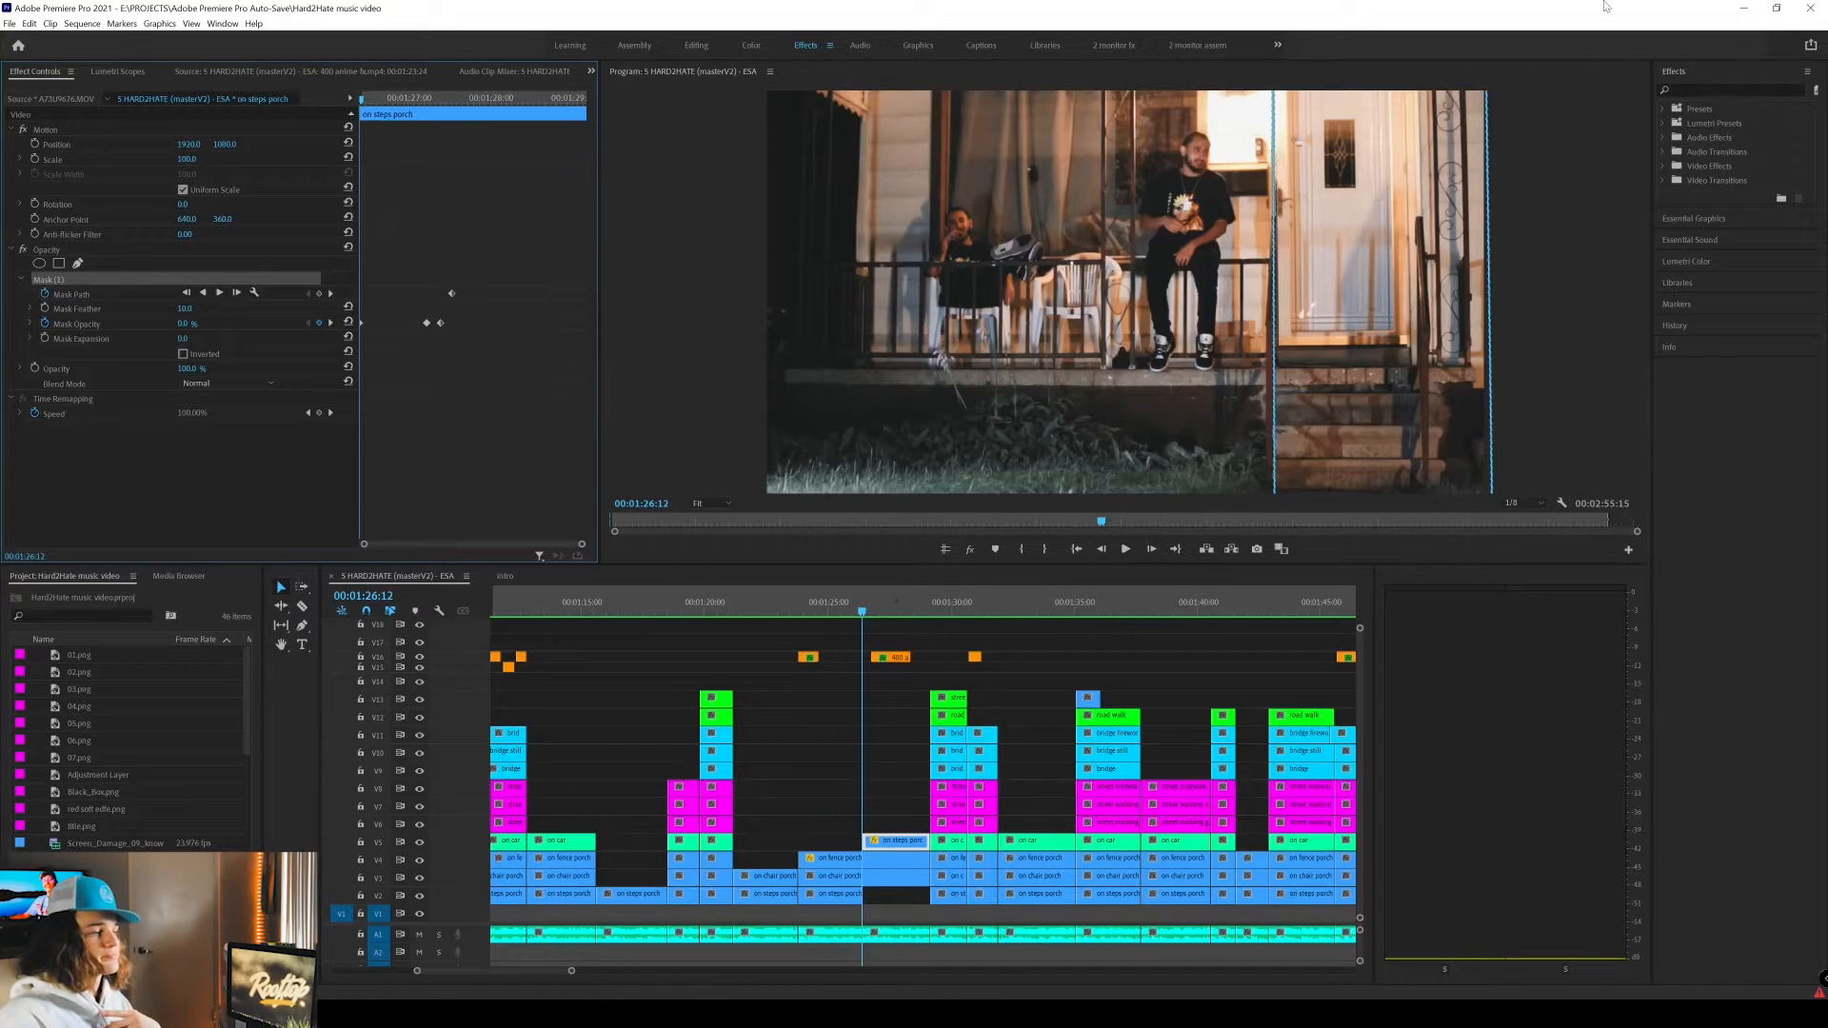
{"action": "left_click", "coordinate": [835, 601]}
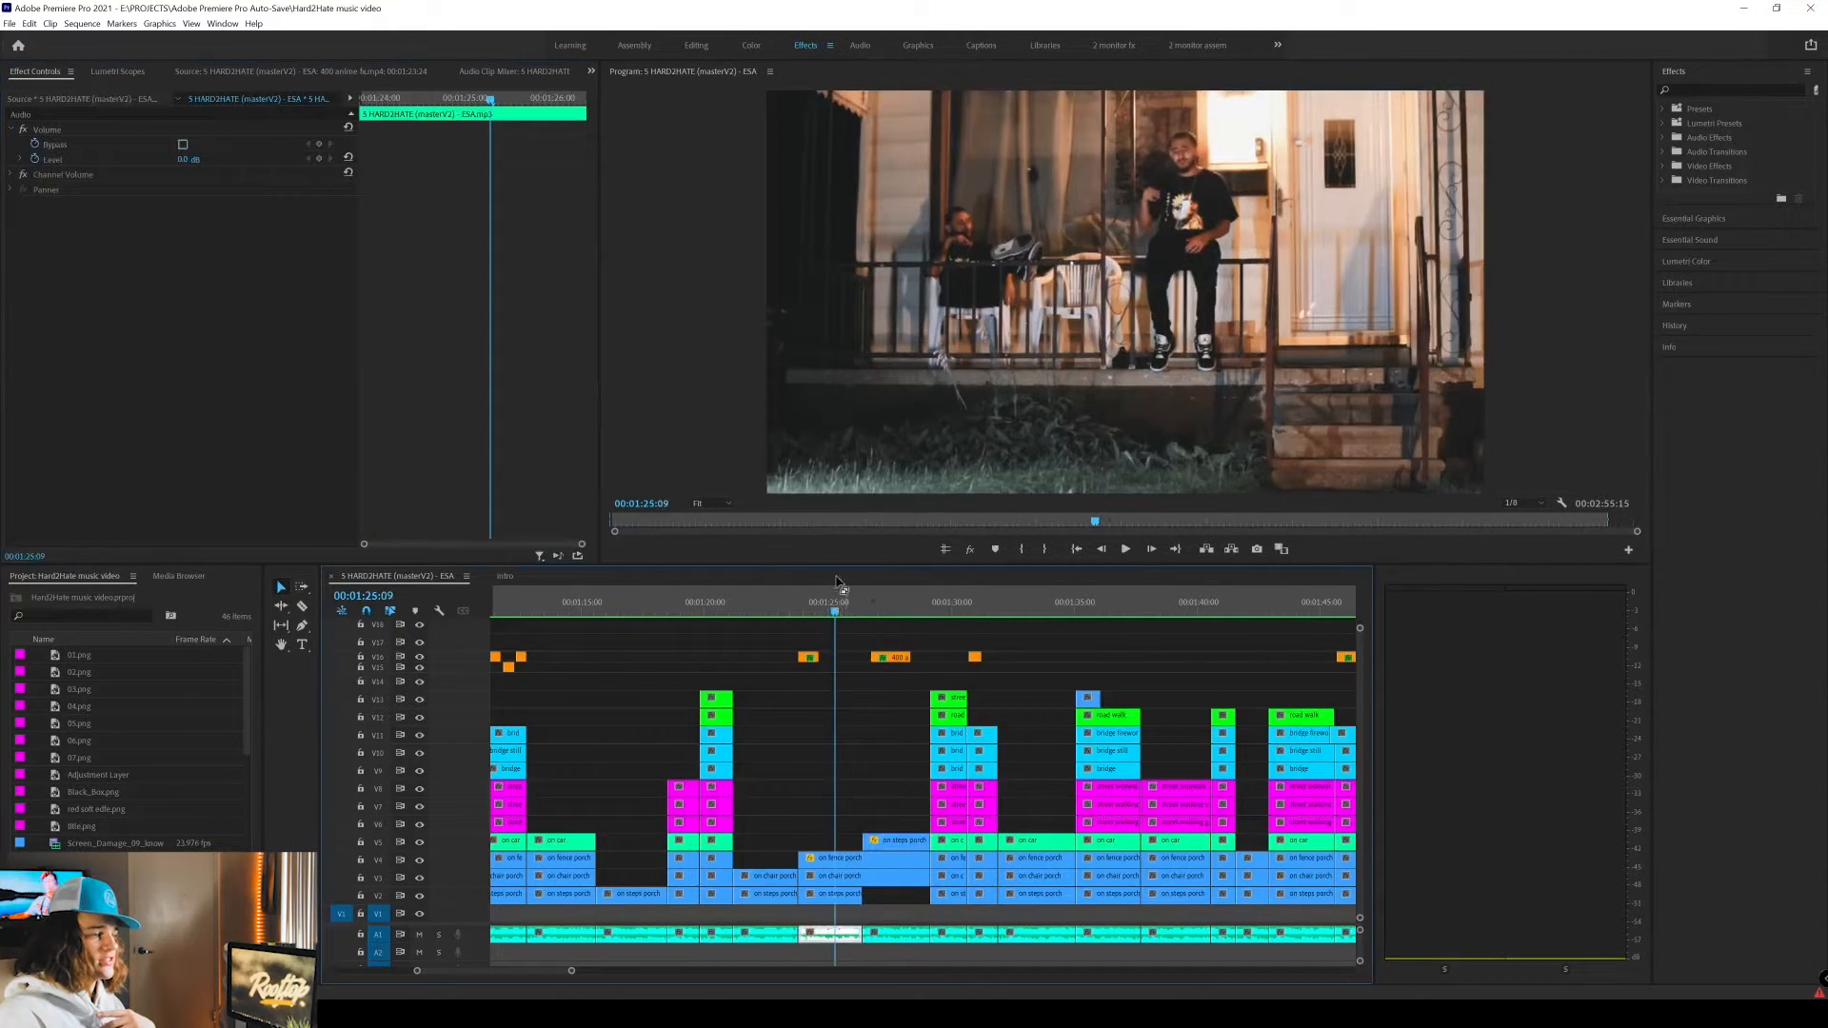
Play the porch sequence from 00:01:25:09 and pause through the light beam appearance up to 00:01:27:18.
{"action": "key", "text": "space"}
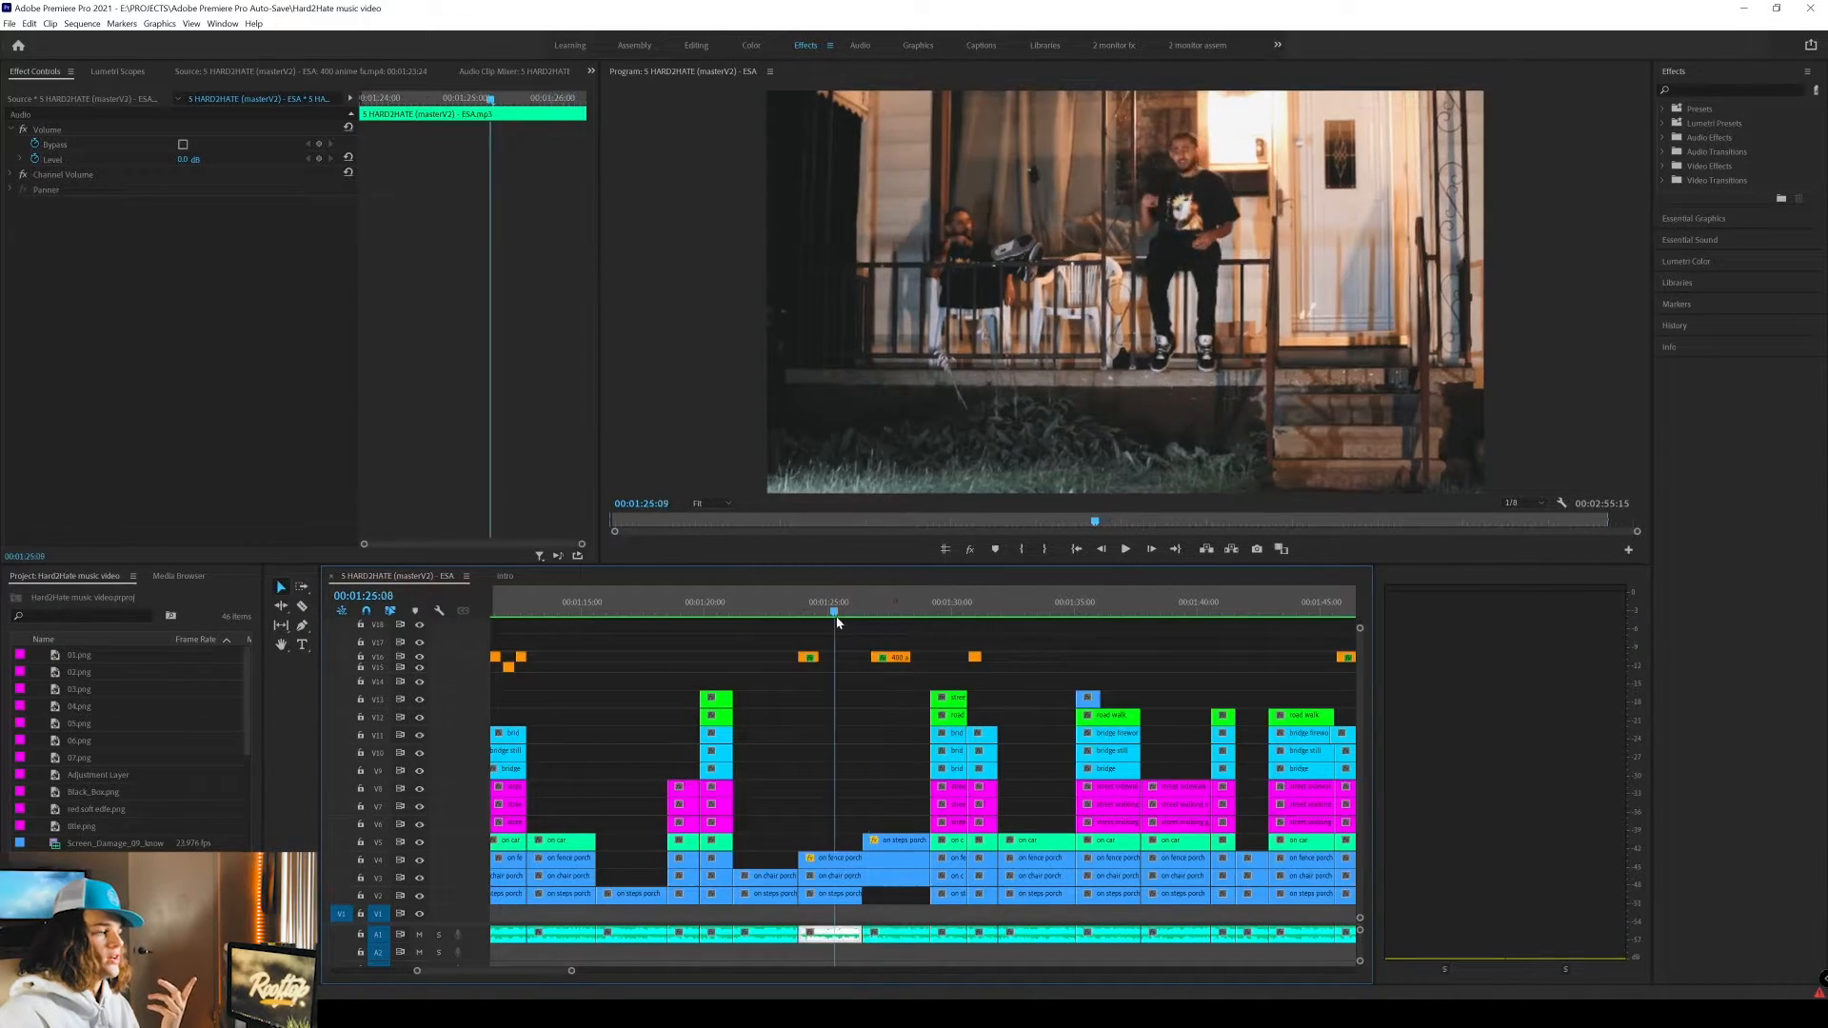
{"action": "key", "text": "space"}
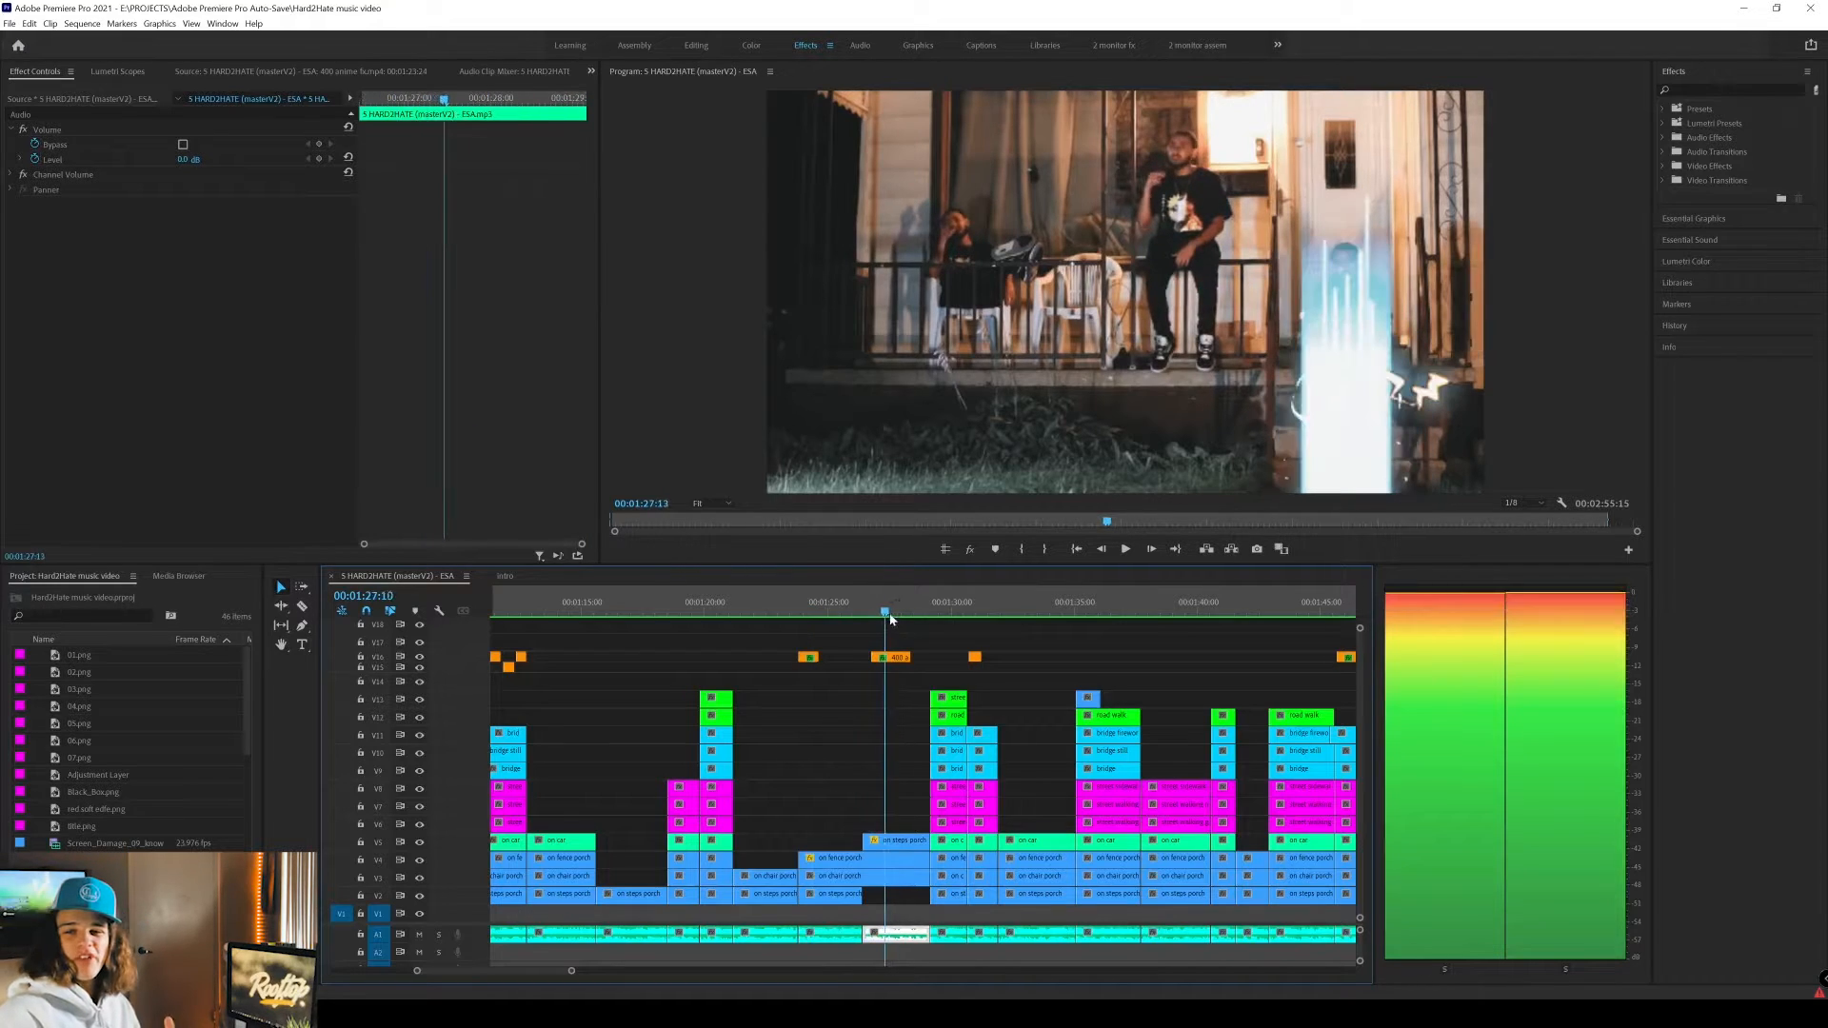
{"action": "key", "text": "space"}
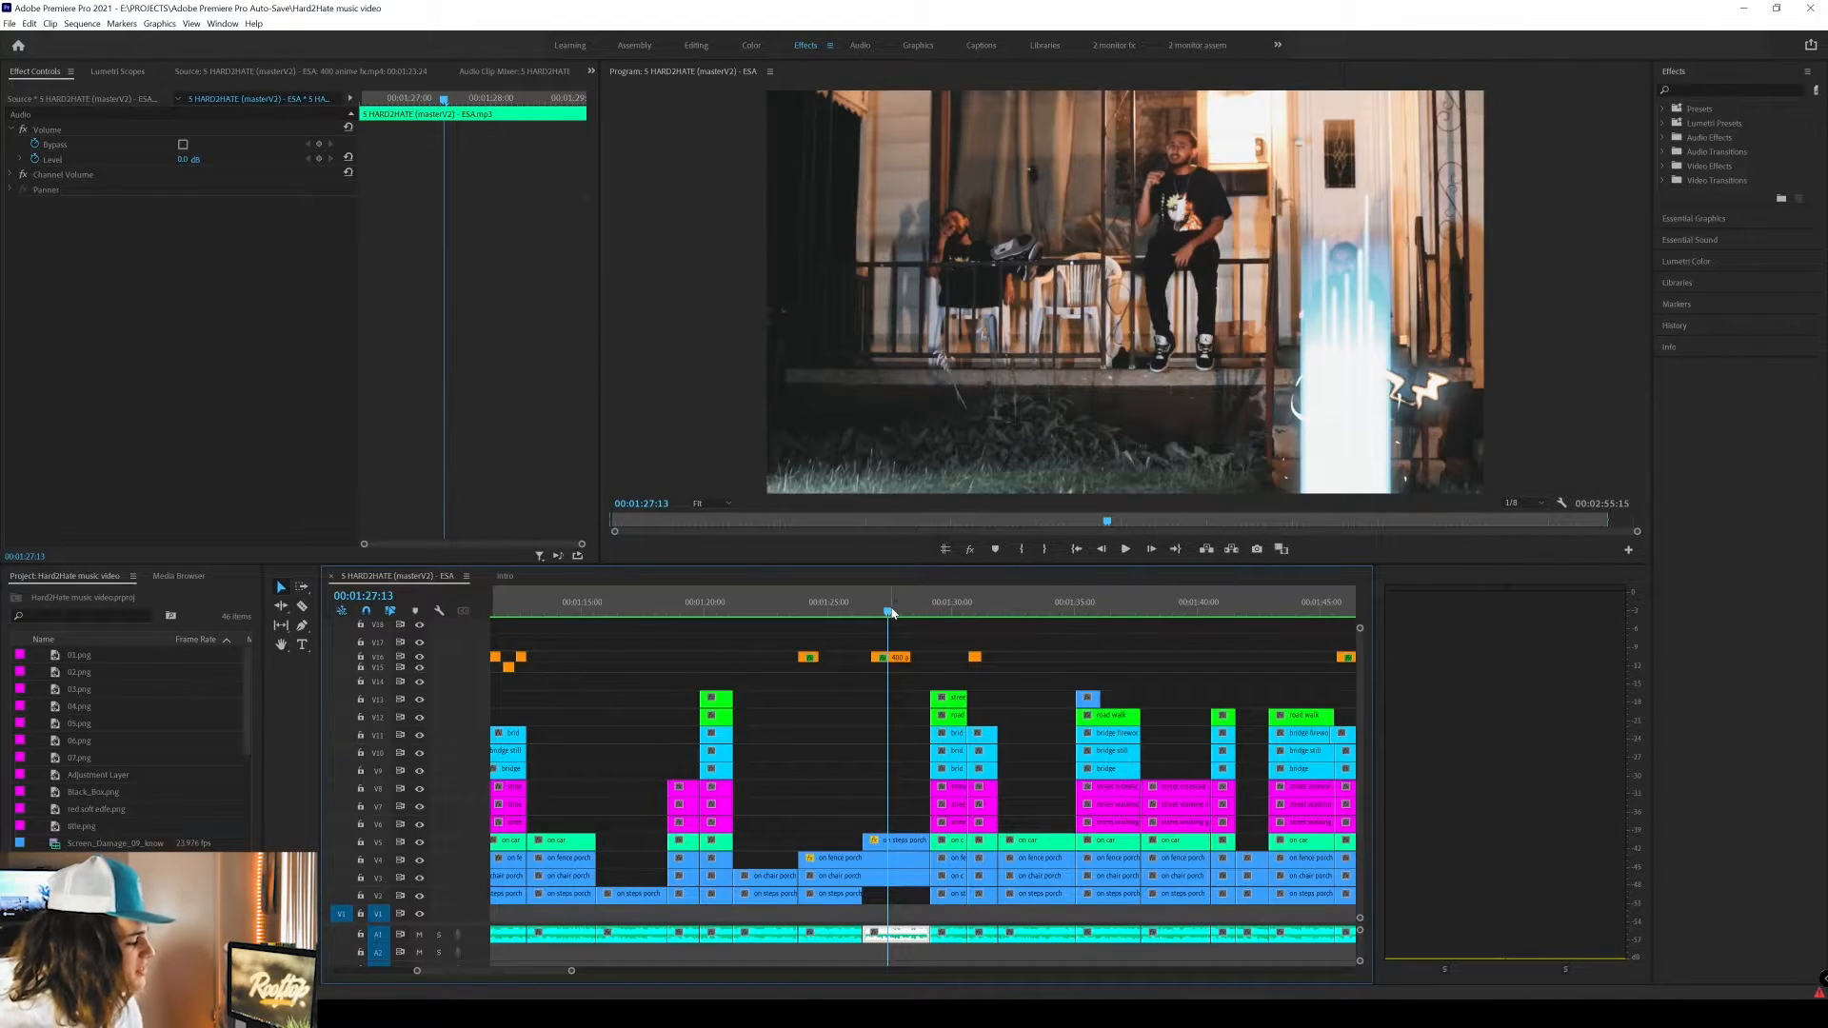
{"action": "key", "text": "space"}
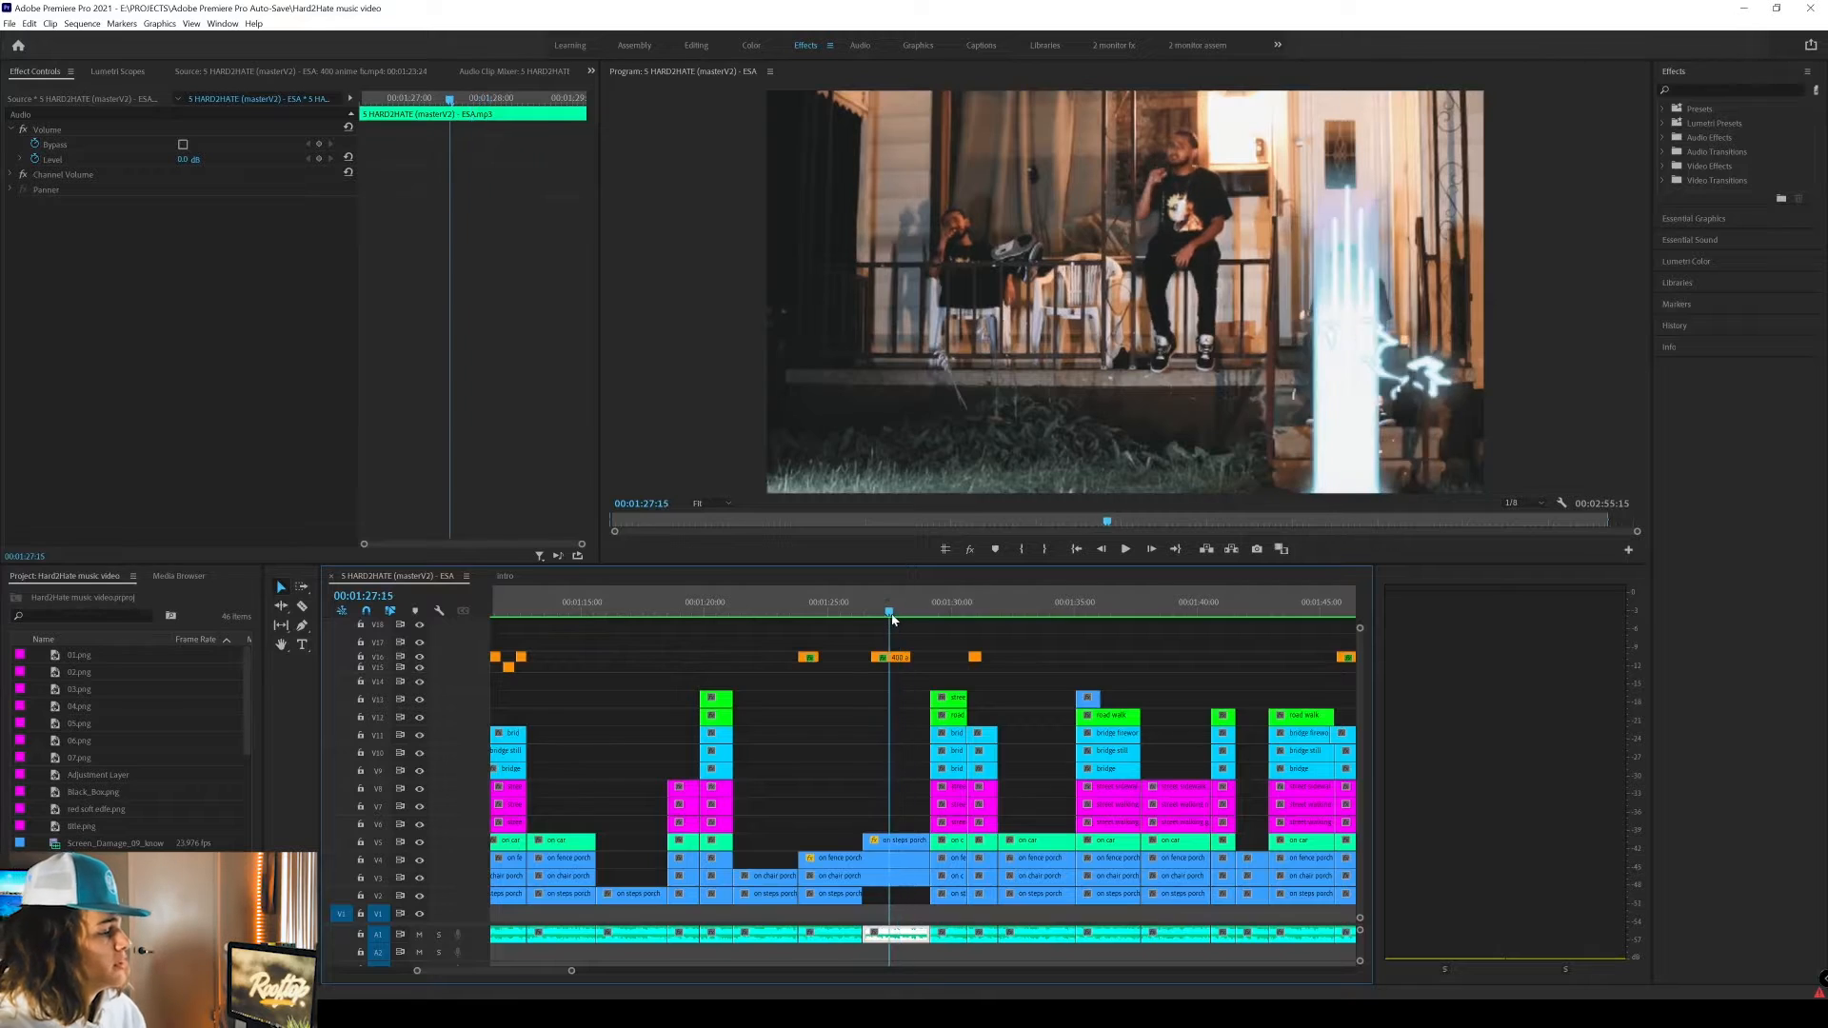
{"action": "key", "text": "space"}
Inspect the on steps porch clip's Mask Opacity keyframes from the clip start at 00:01:26:12 through 00:01:28:06.
{"action": "left_click", "coordinate": [893, 845]}
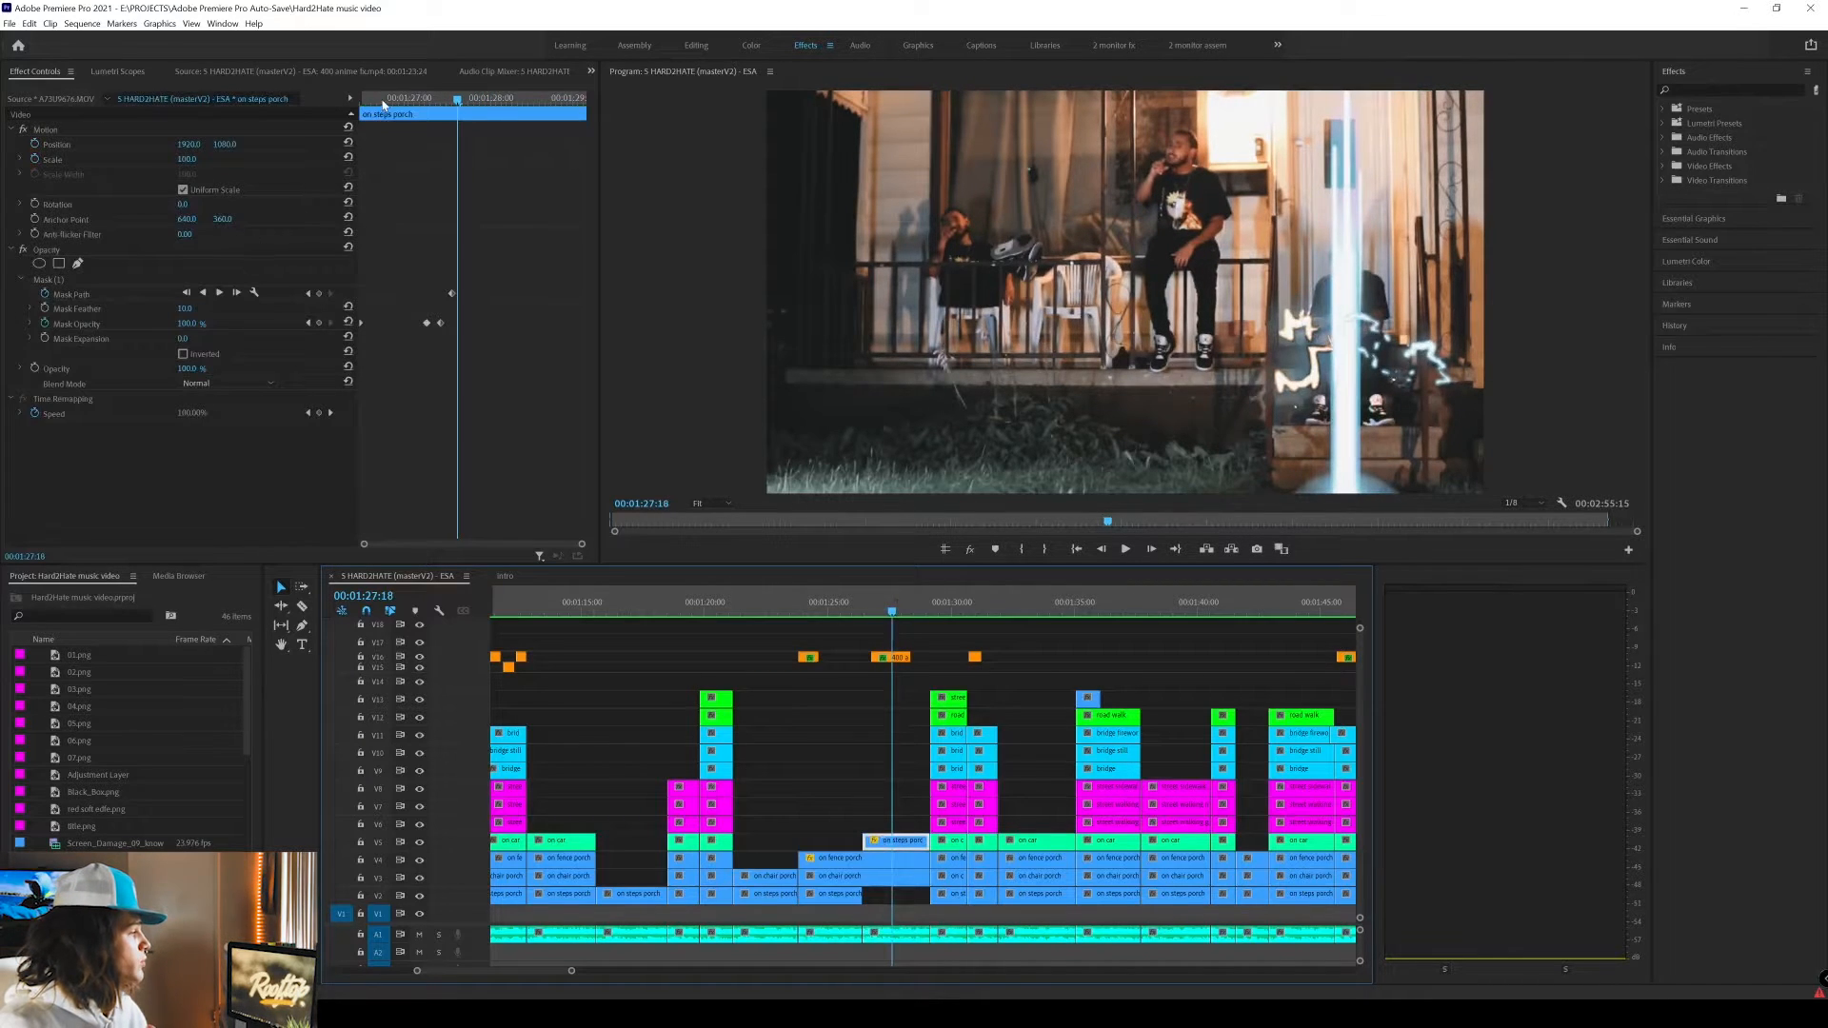
{"action": "left_click_drag", "start_coordinate": [382, 100], "coordinate": [357, 103]}
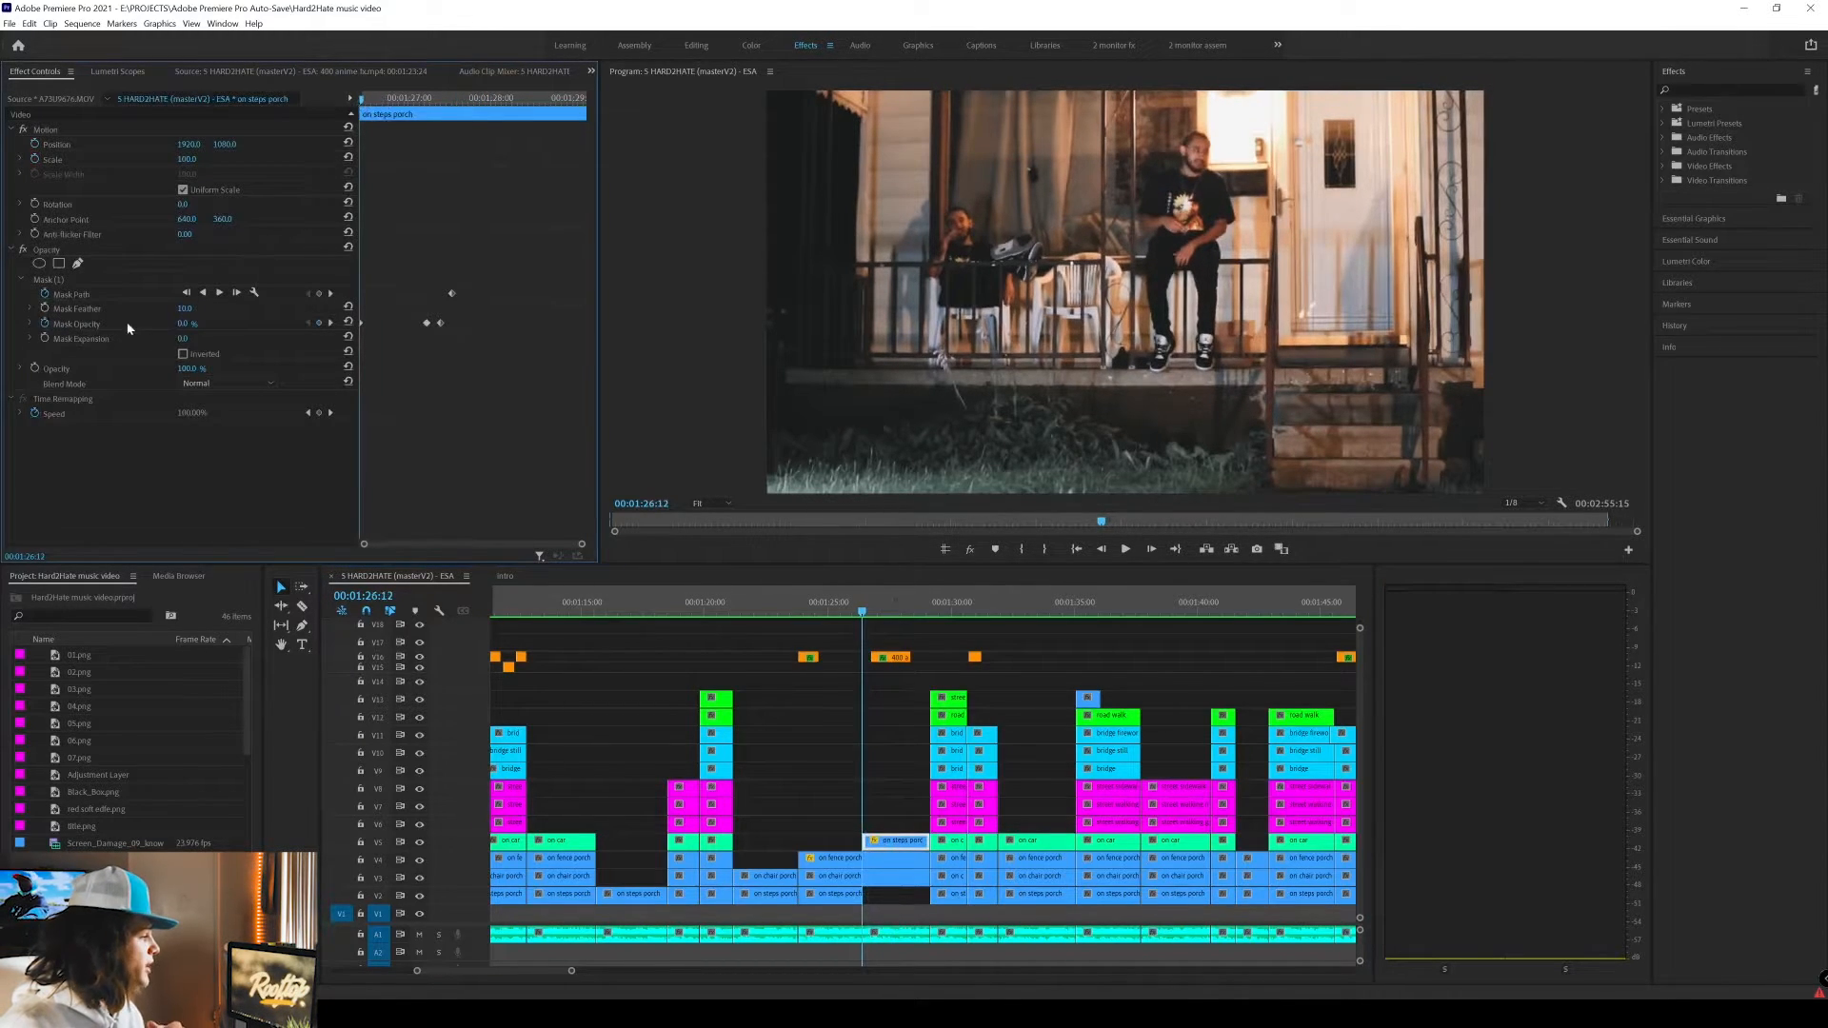
{"action": "mouse_move", "coordinate": [185, 325]}
{"action": "left_mouse_down"}
{"action": "mouse_move", "coordinate": [283, 325]}
{"action": "mouse_move", "coordinate": [187, 324]}
{"action": "left_mouse_up"}
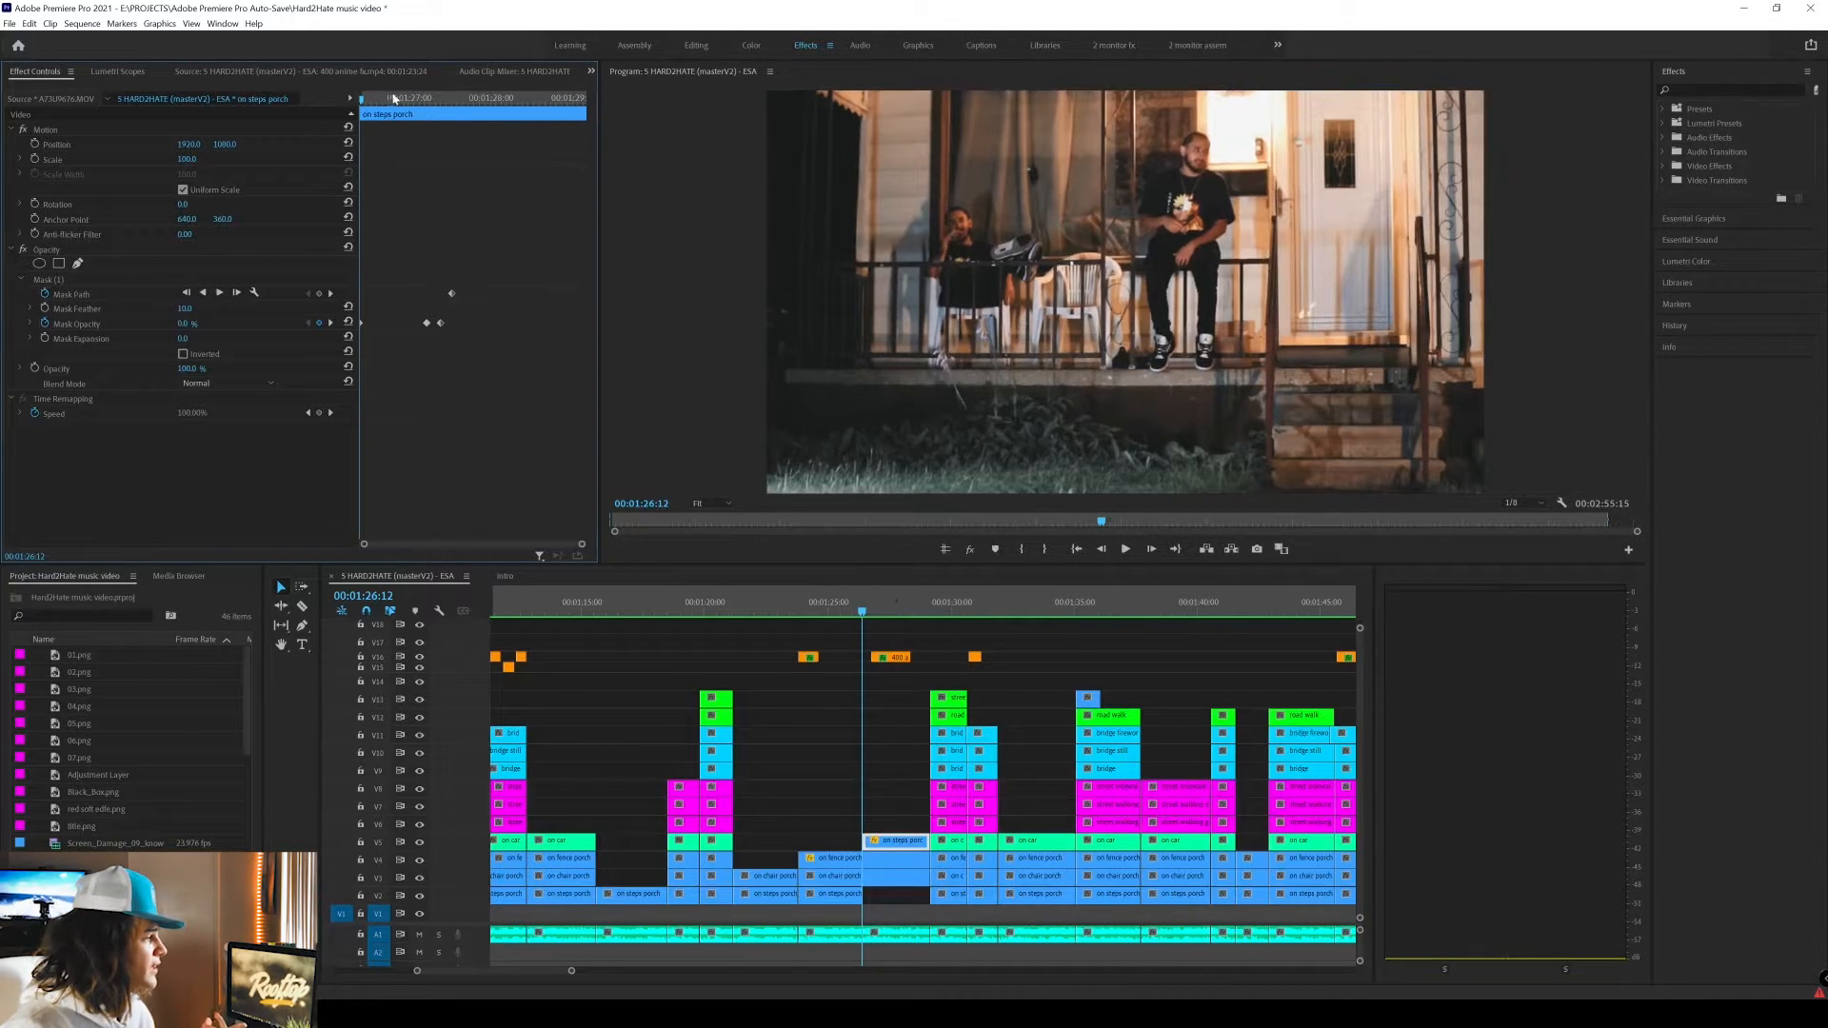
{"action": "left_click_drag", "start_coordinate": [390, 100], "coordinate": [443, 108]}
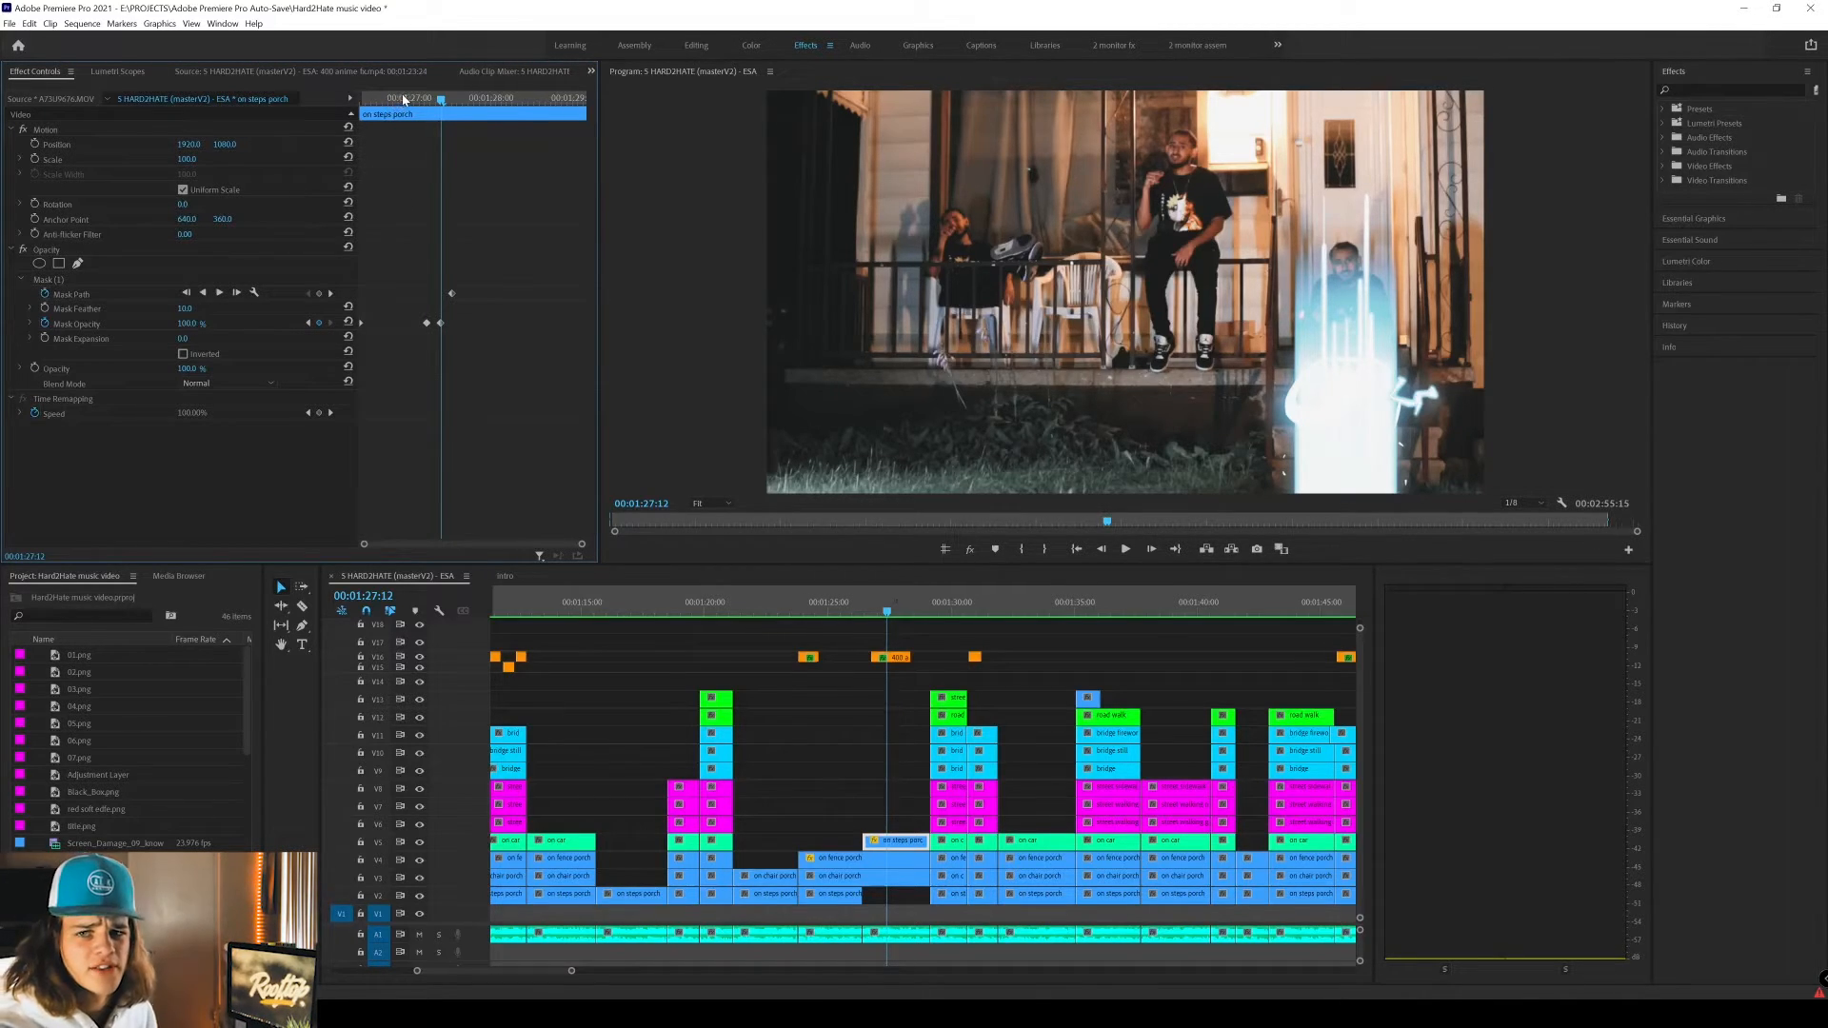
{"action": "left_click_drag", "start_coordinate": [404, 99], "coordinate": [508, 95]}
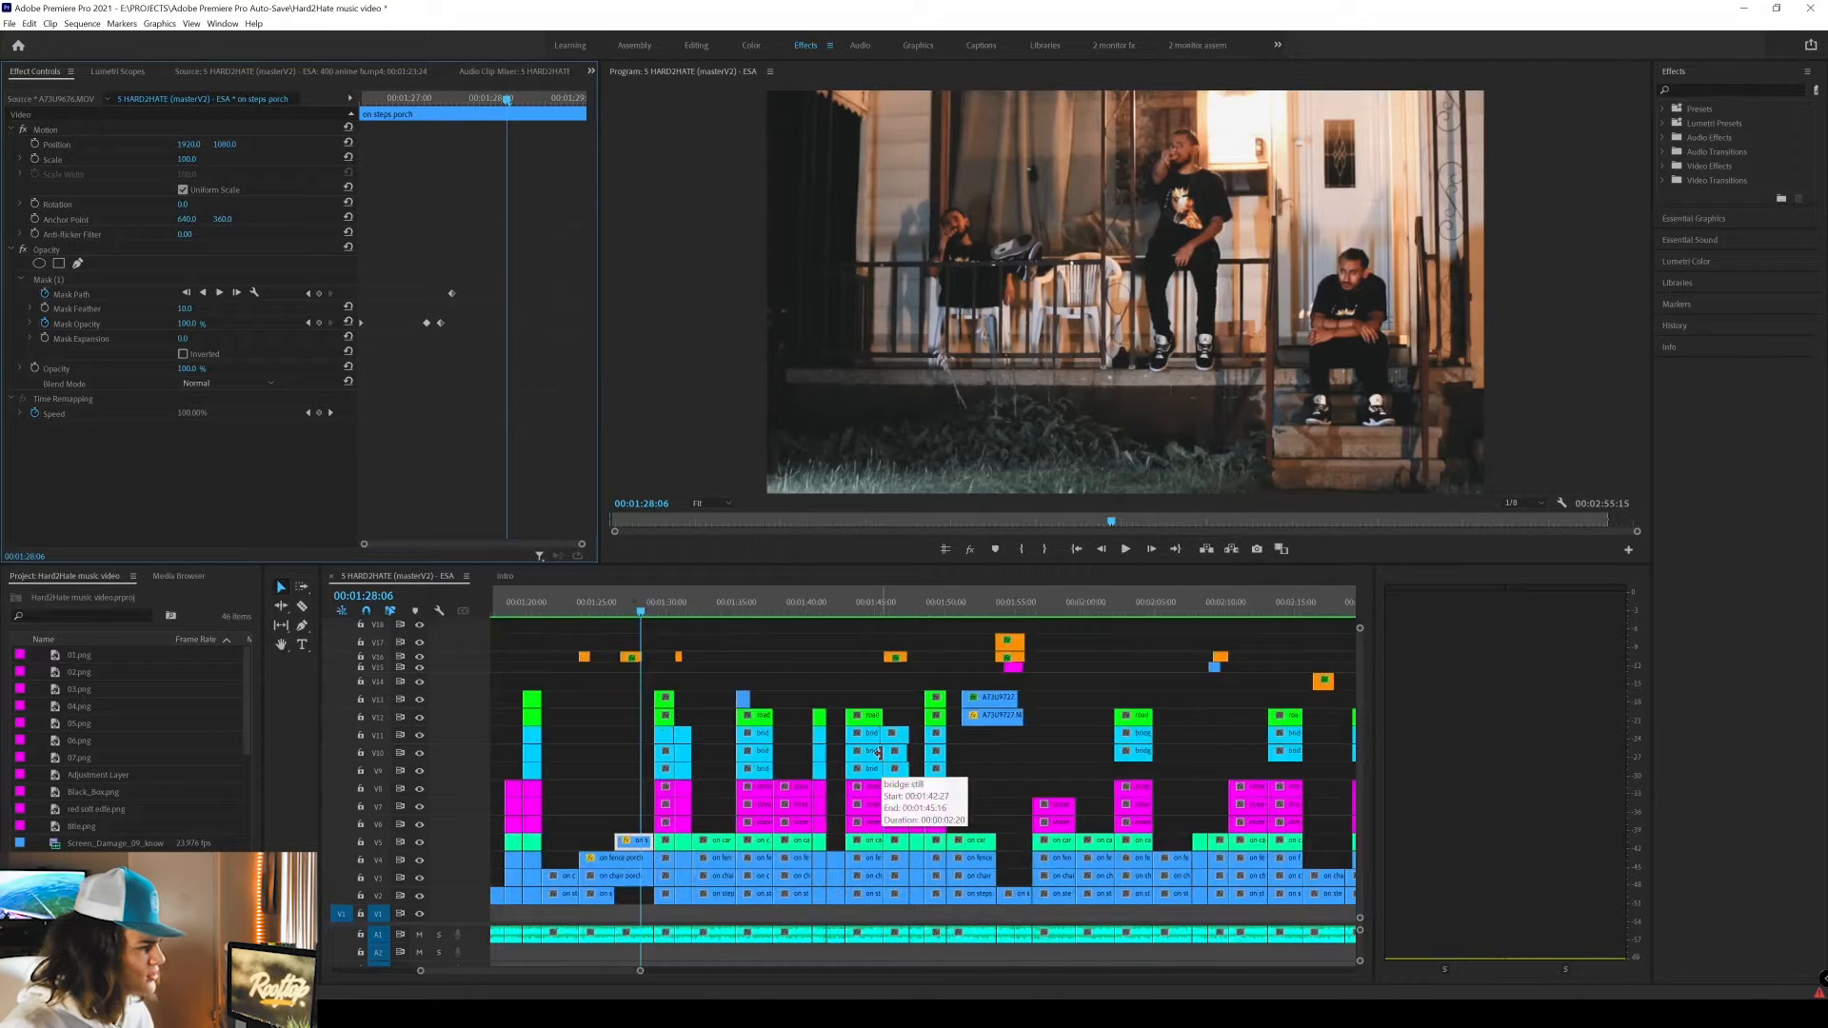
Preview the car transition from about 00:01:51:04 to the porch steps shot, and return the playhead to 00:01:51:12.
{"action": "scroll", "coordinate": [878, 753], "scroll_direction": "down", "scroll_amount": 2}
{"action": "left_click", "coordinate": [878, 613]}
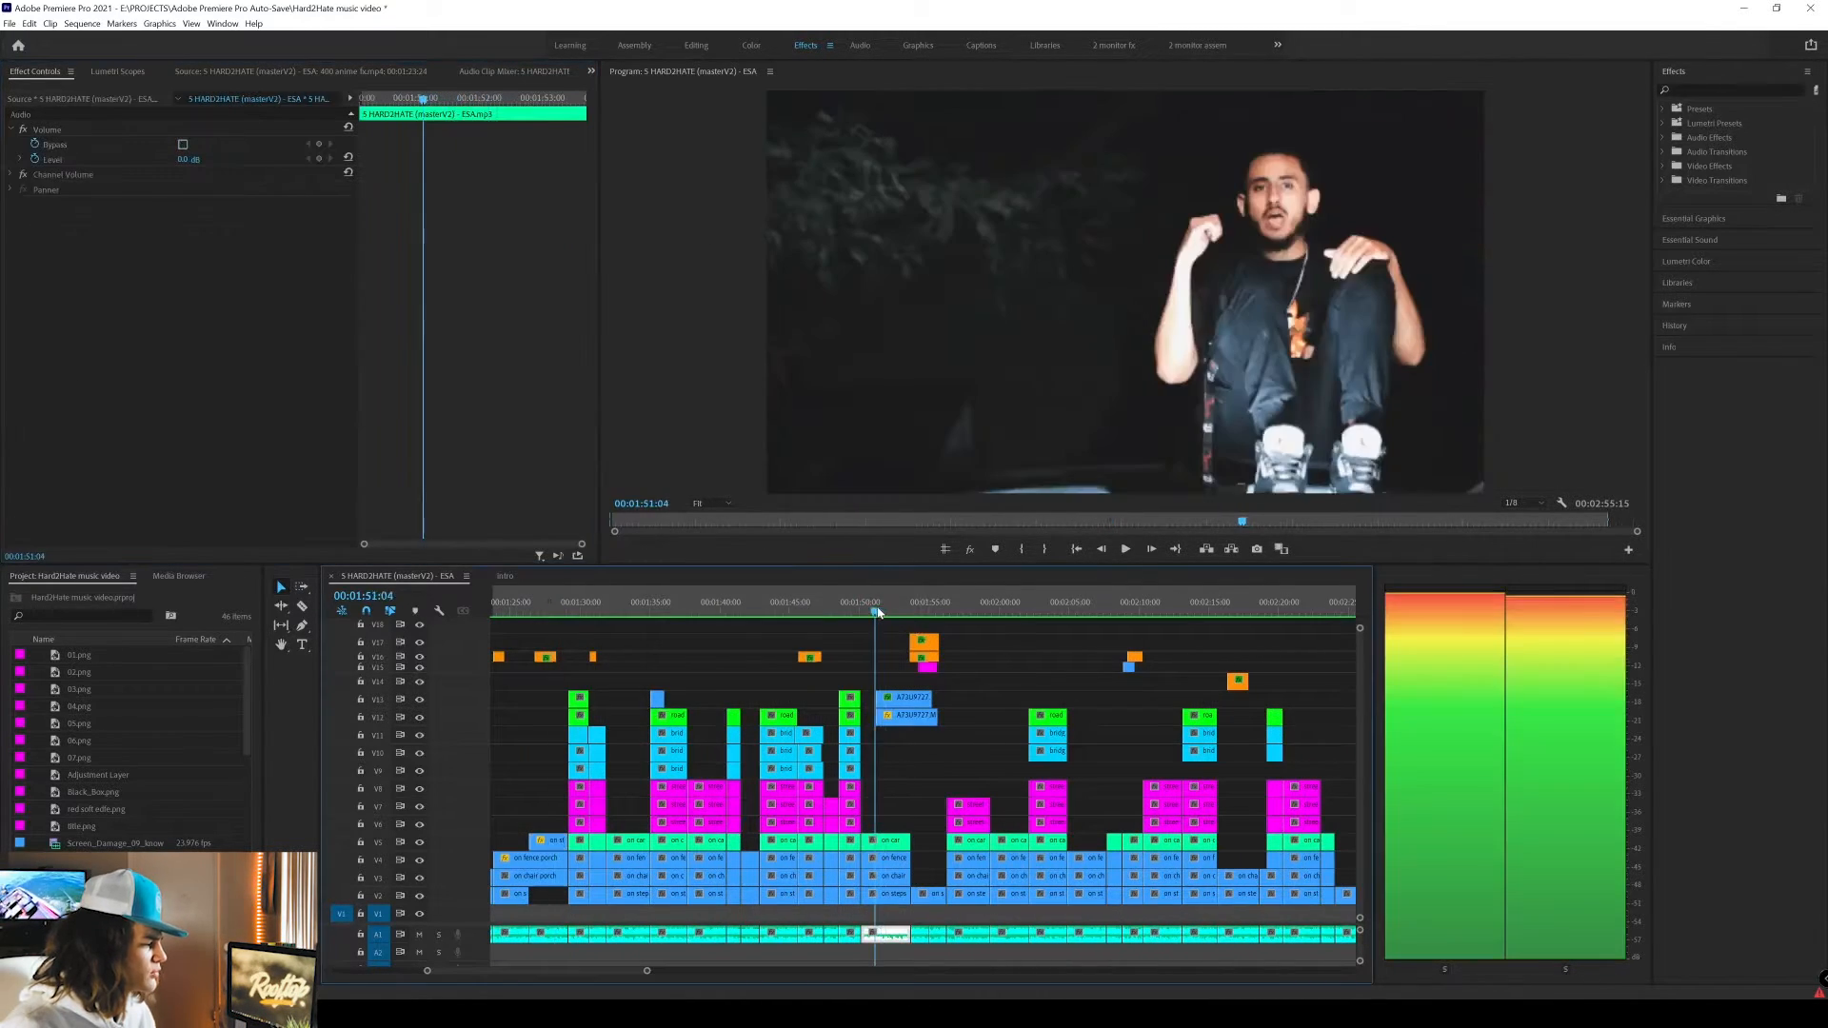
{"action": "key", "text": "space"}
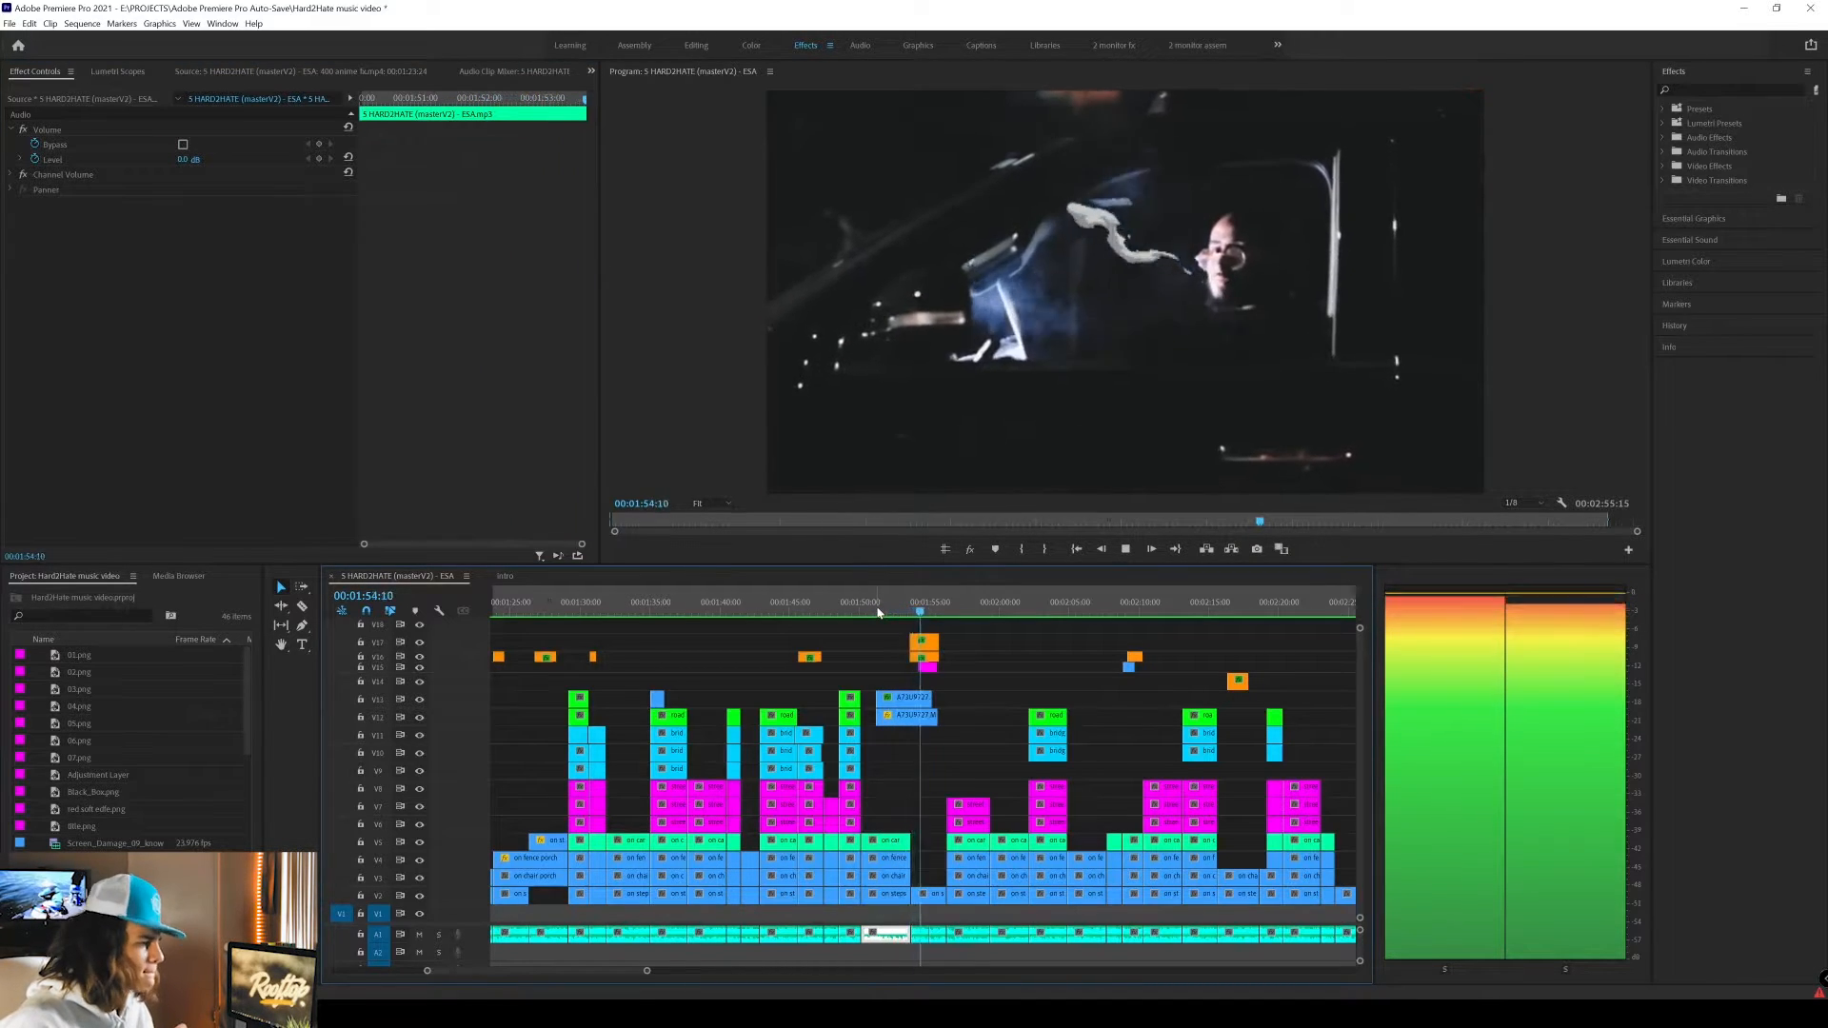
{"action": "left_click", "coordinate": [877, 612]}
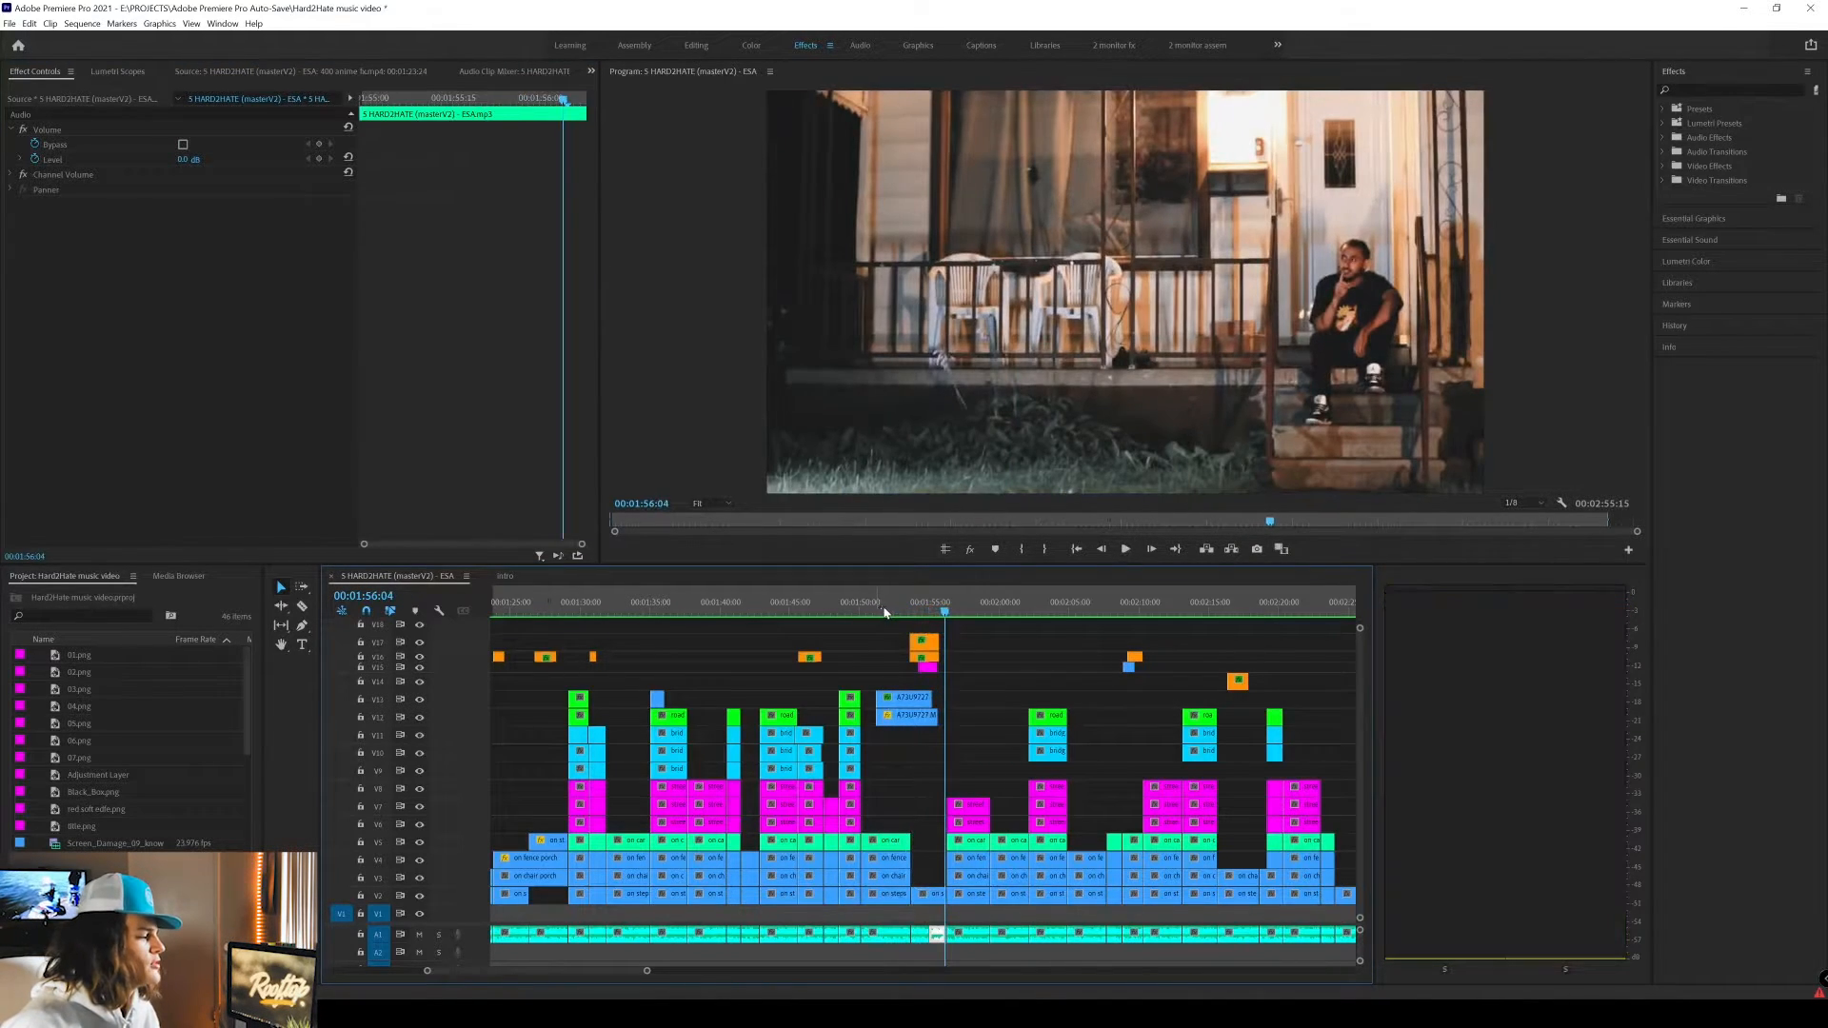
{"action": "key", "text": "space"}
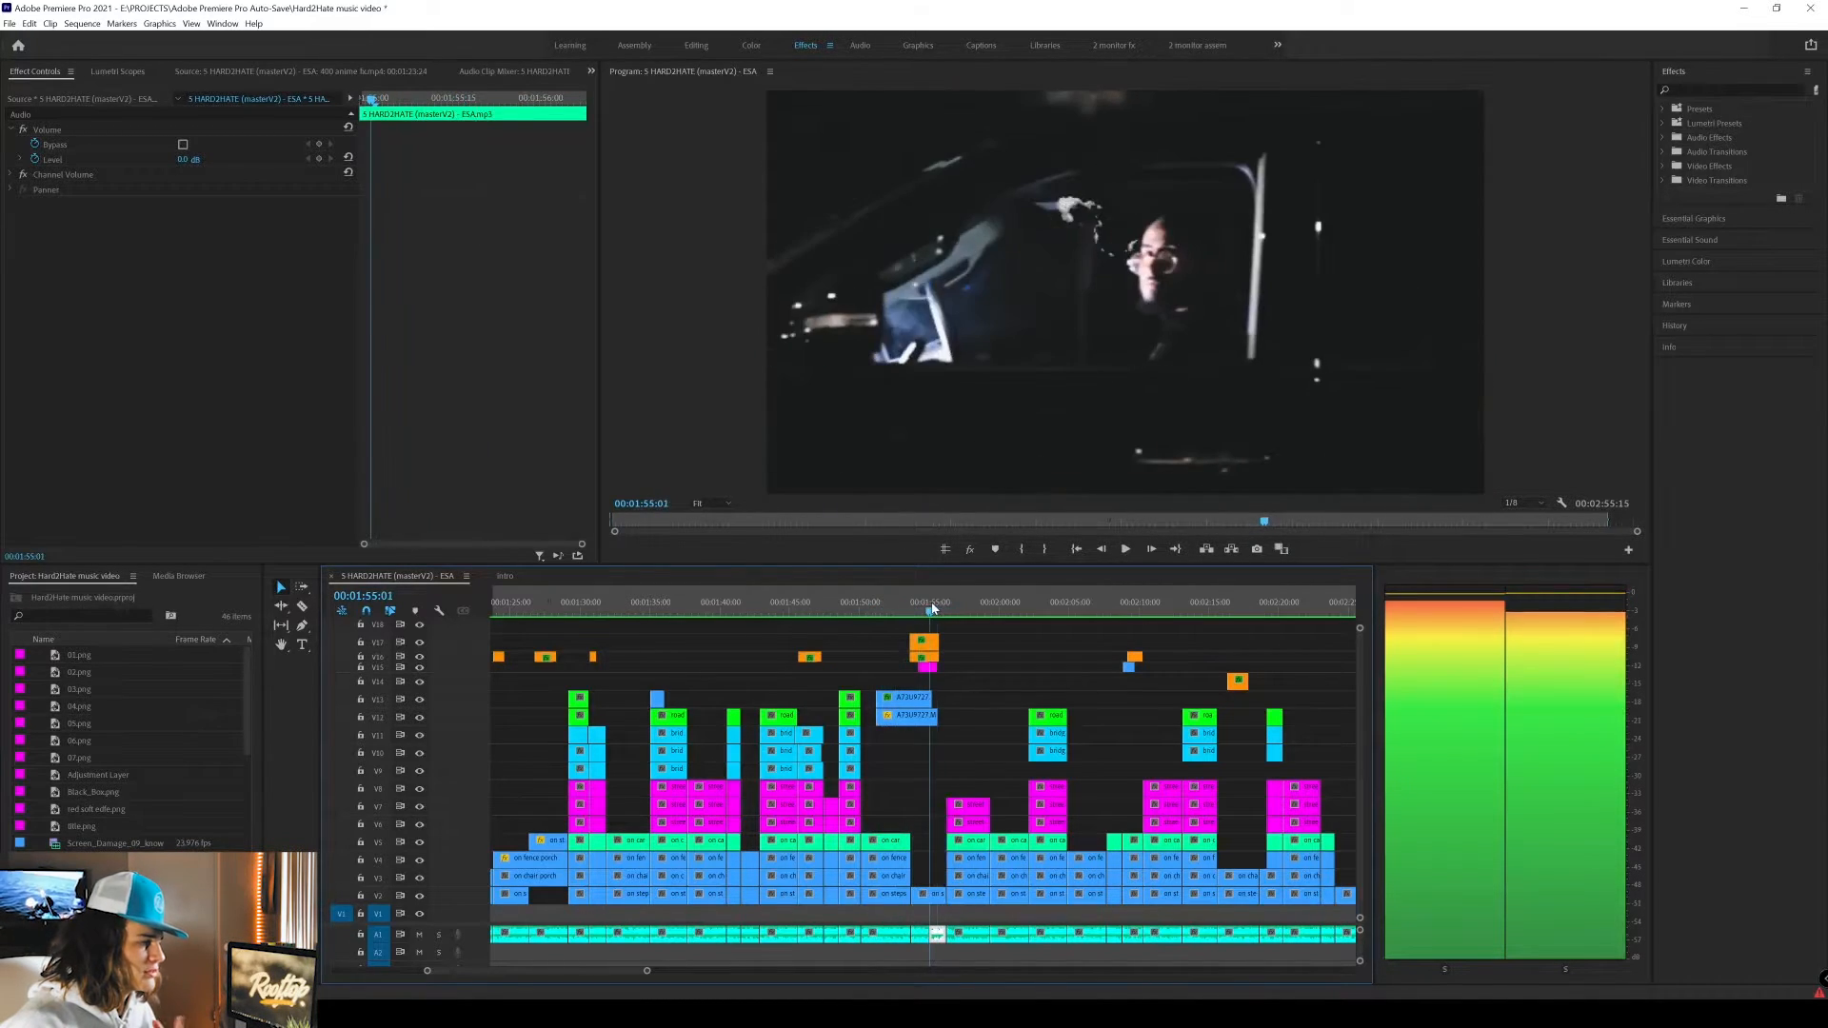
{"action": "left_click", "coordinate": [941, 607]}
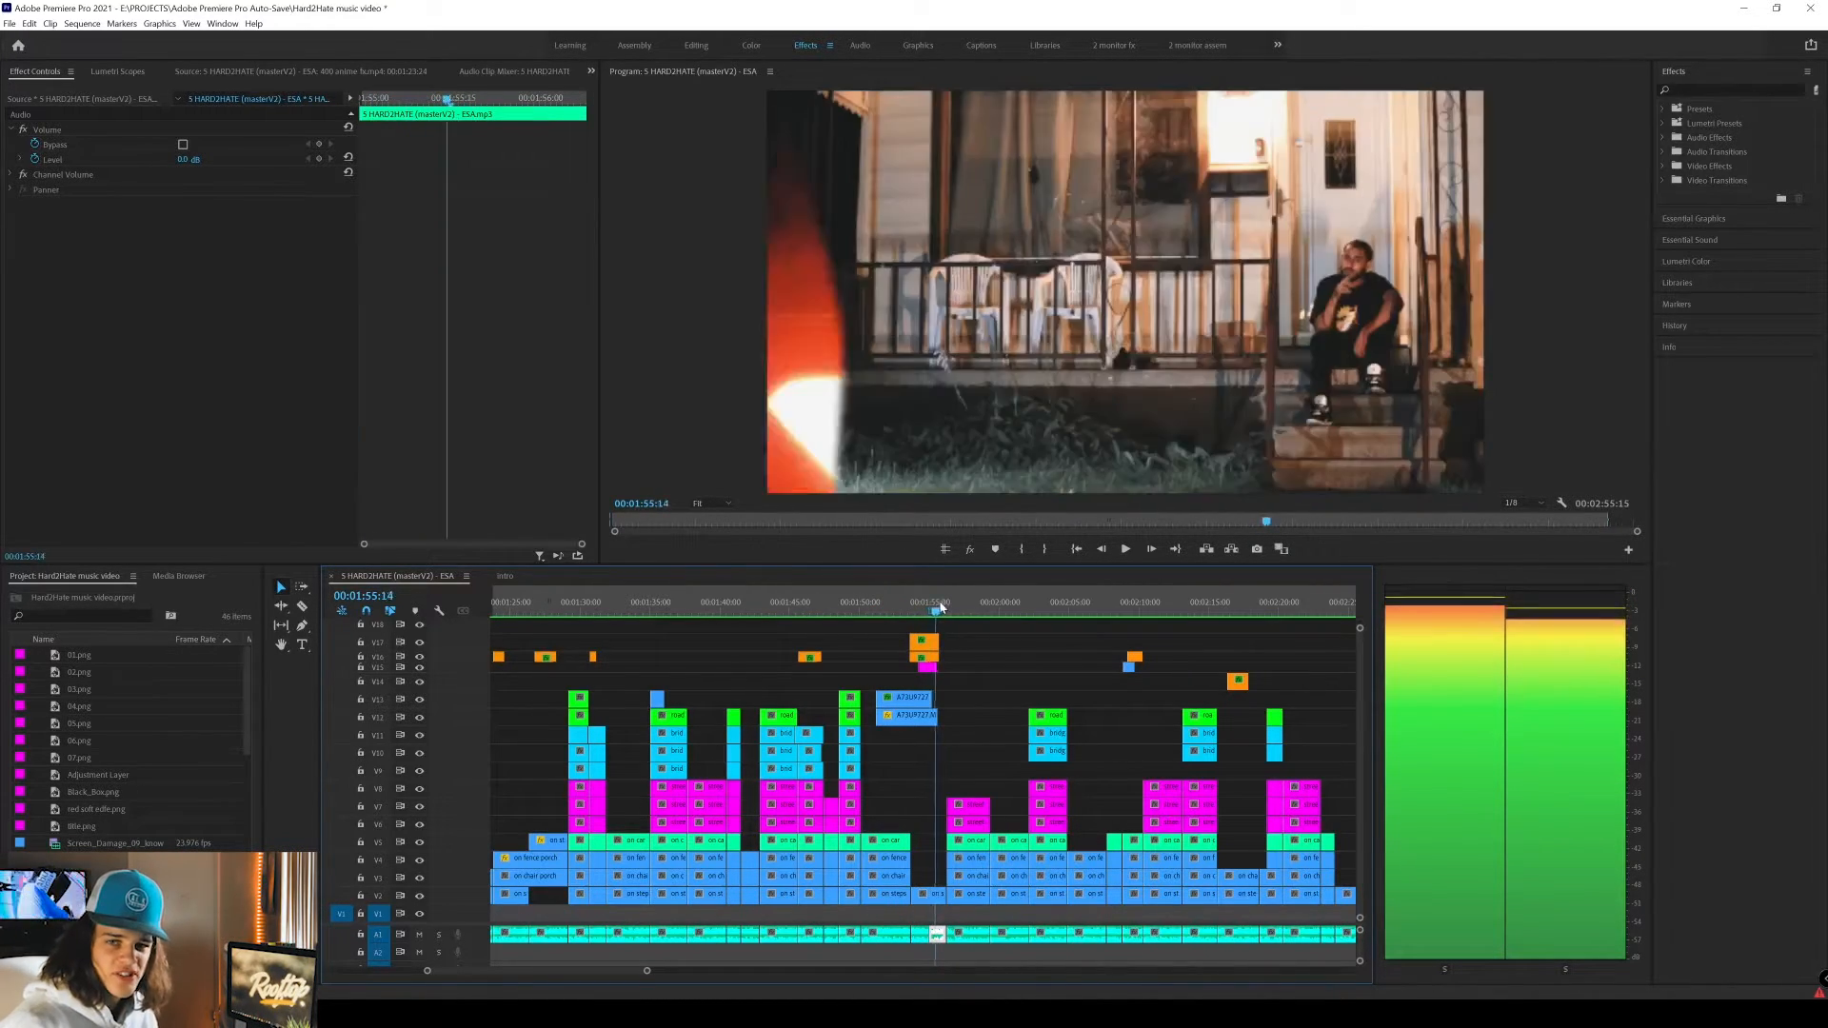
{"action": "left_click", "coordinate": [879, 608]}
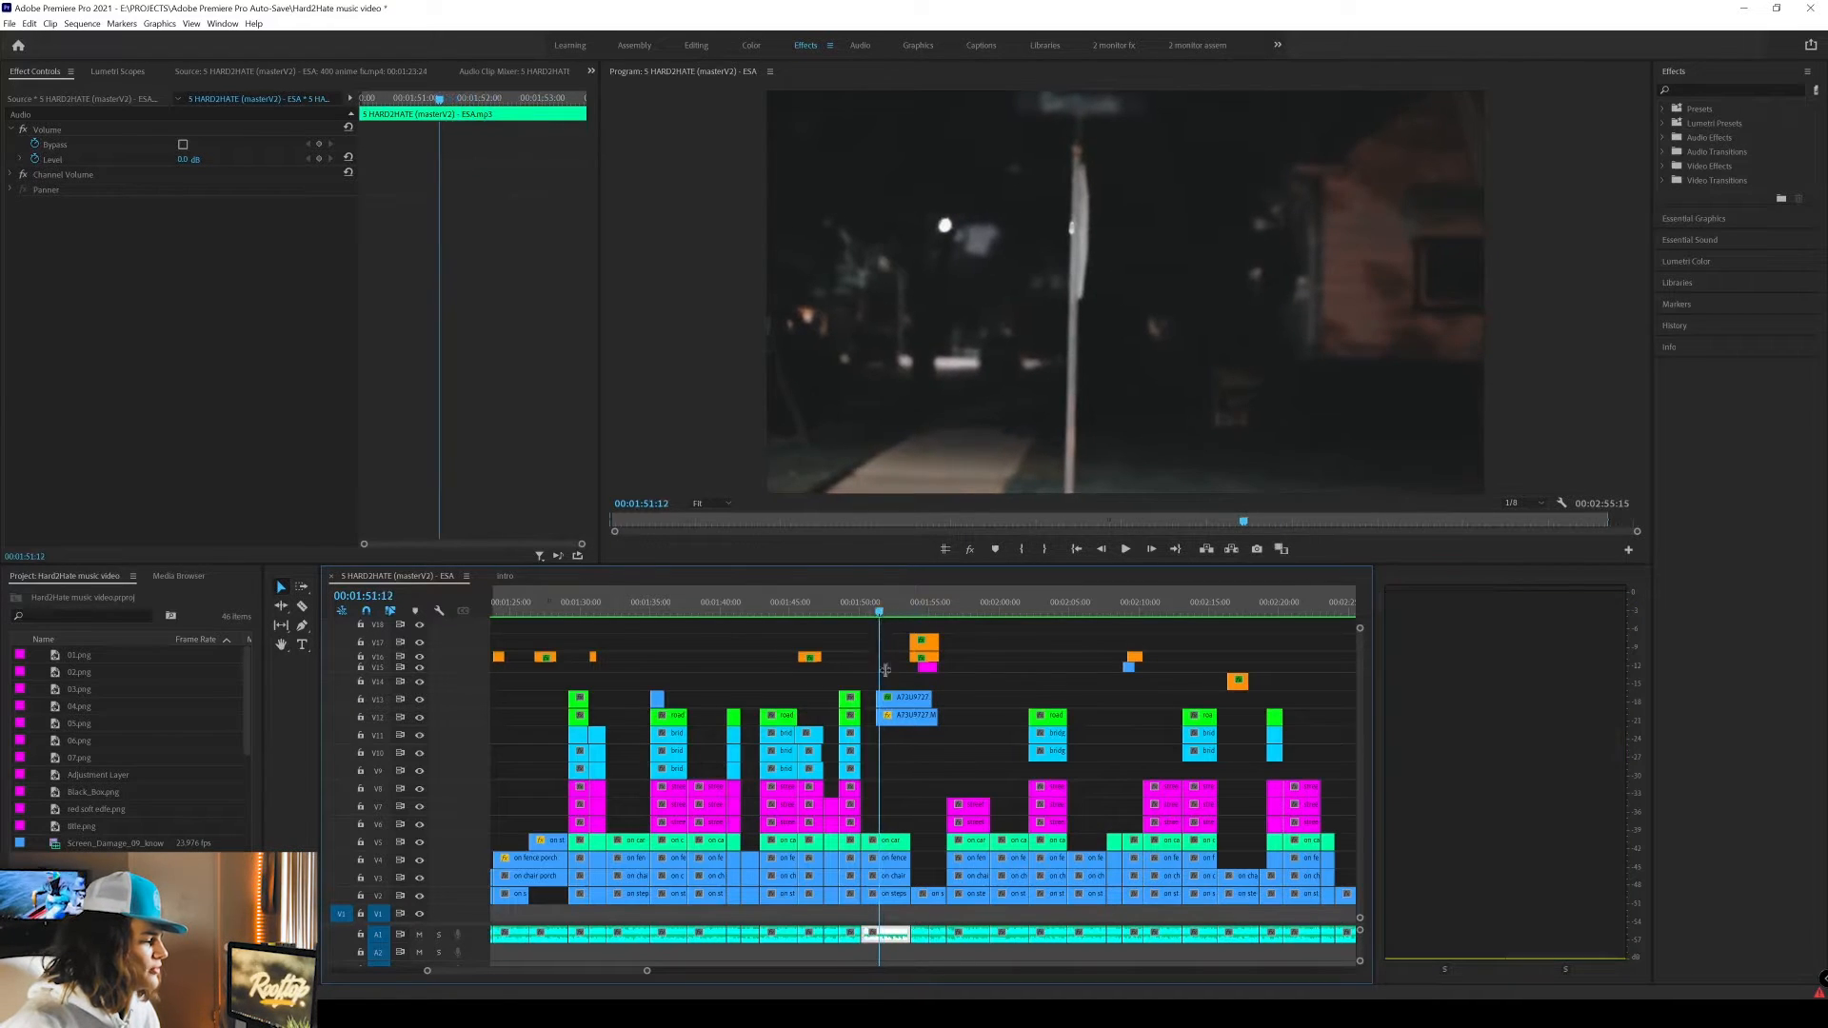
Select the lower car clip and scrub through its Time Remapping speed ramp, ending at 00:01:53:28.
{"action": "left_click", "coordinate": [917, 717]}
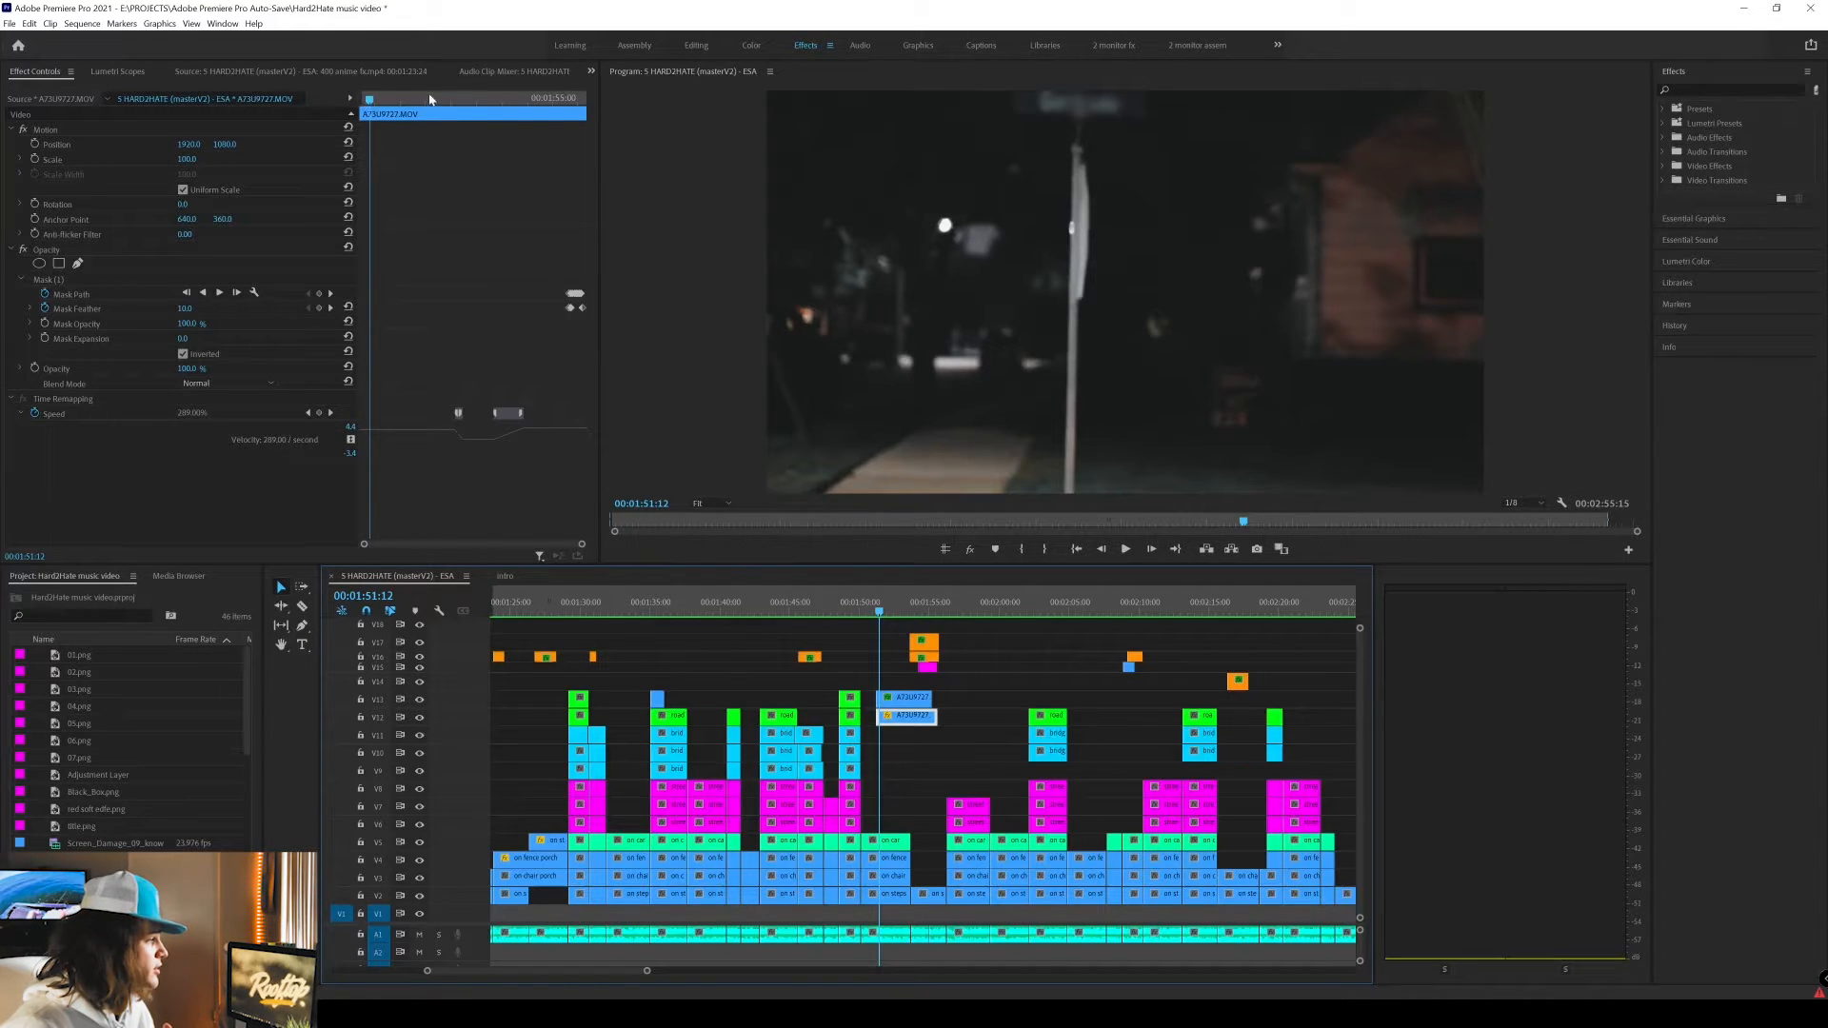
{"action": "mouse_move", "coordinate": [430, 99]}
{"action": "left_mouse_down"}
{"action": "mouse_move", "coordinate": [458, 102]}
{"action": "mouse_move", "coordinate": [399, 100]}
{"action": "left_mouse_up"}
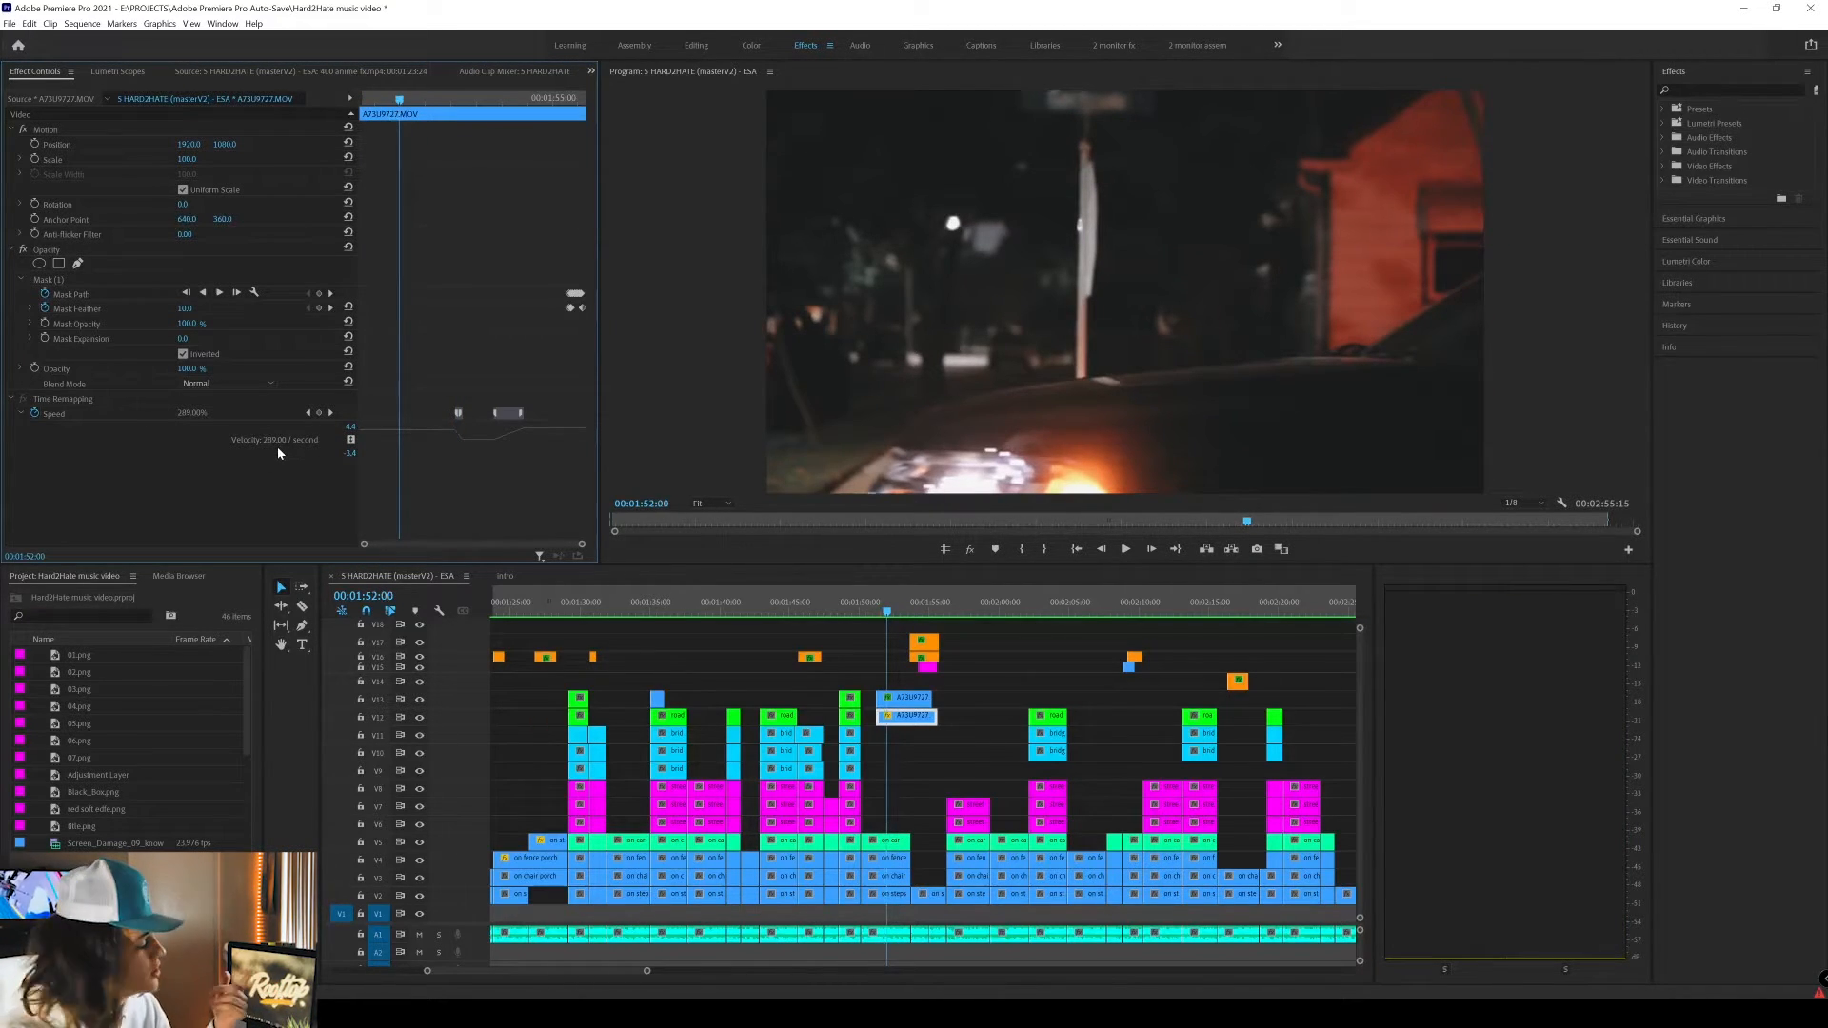
{"action": "key", "text": "space"}
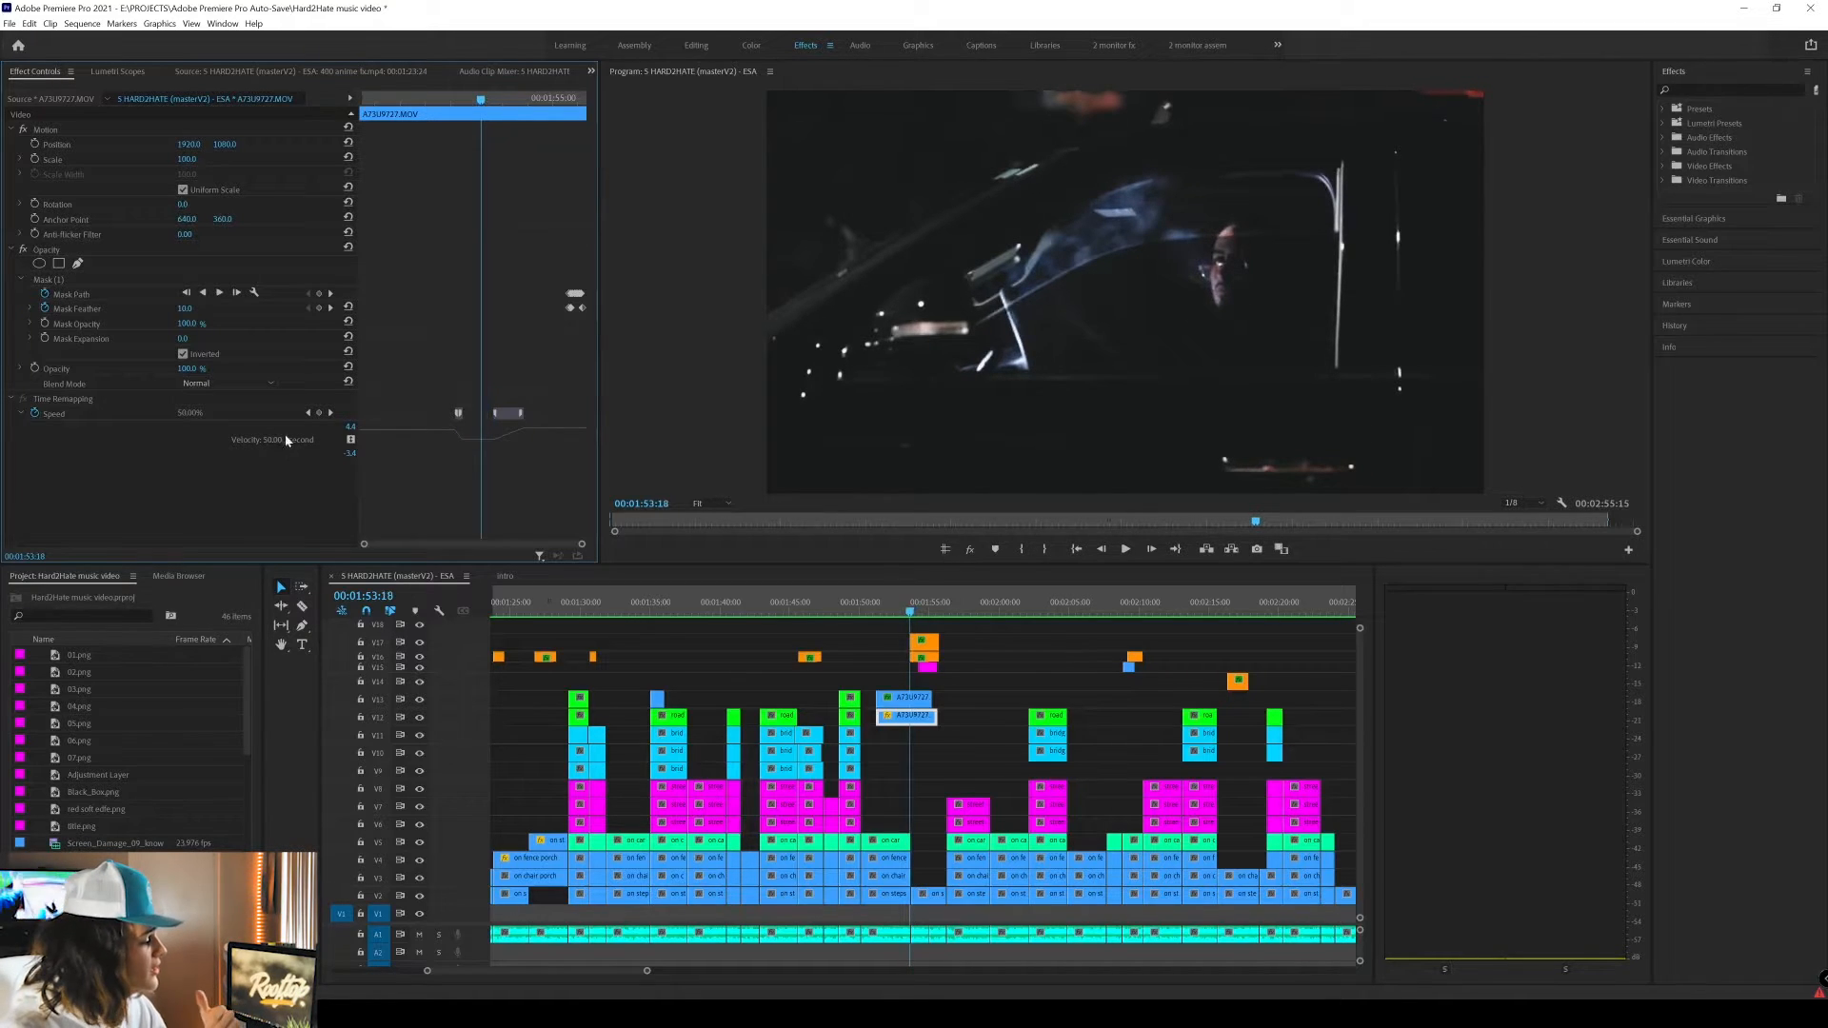
{"action": "left_click", "coordinate": [551, 99]}
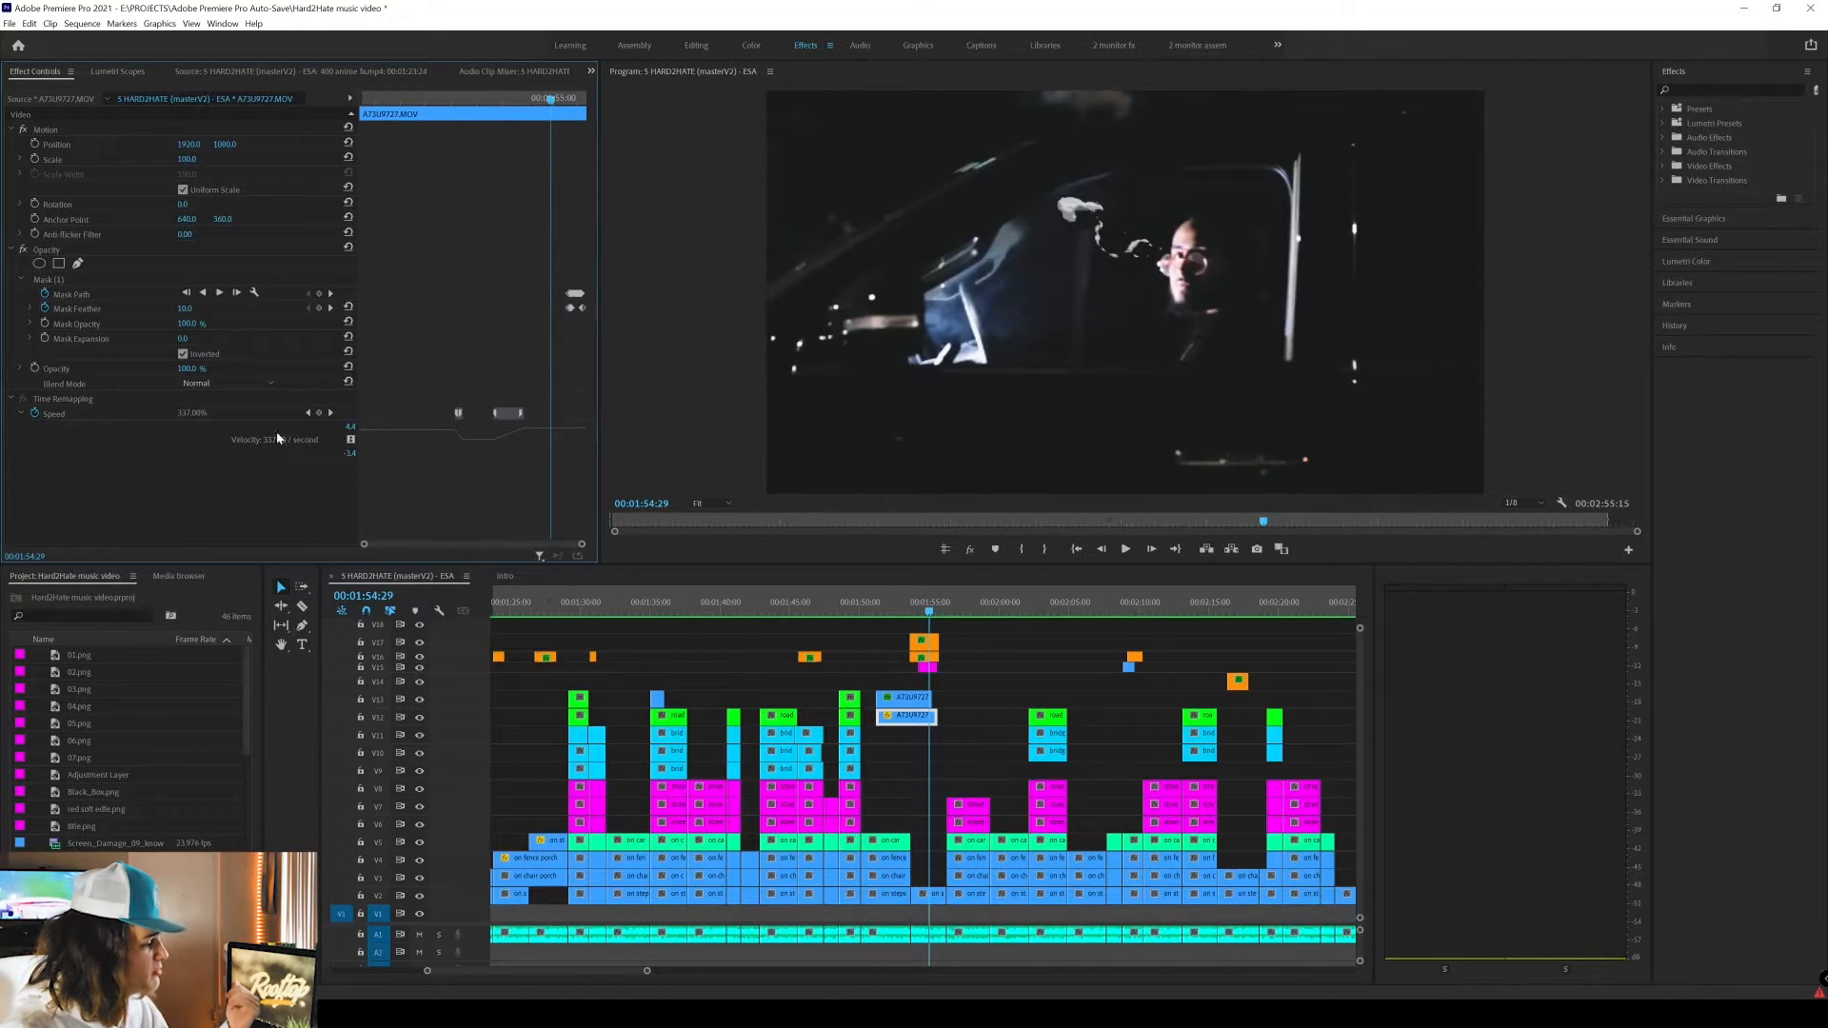
{"action": "left_click_drag", "start_coordinate": [550, 99], "coordinate": [505, 100]}
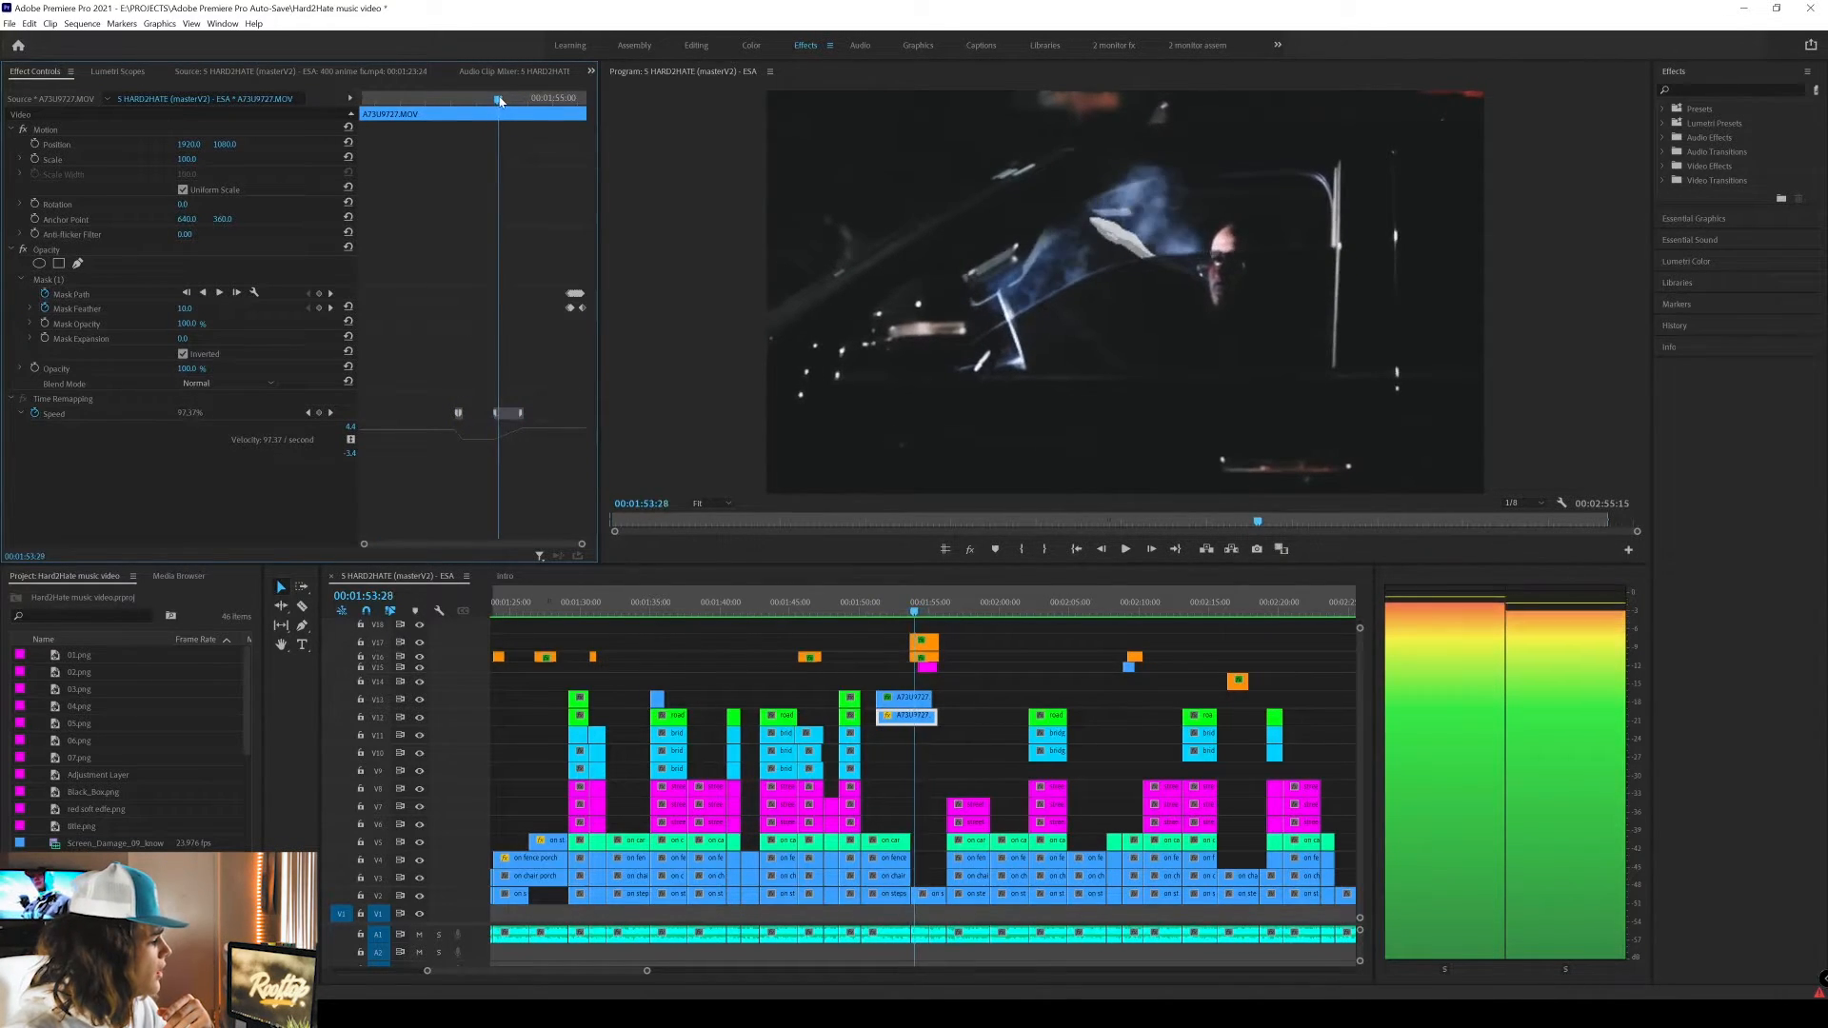
Compare the smoke anime effect clip with its Opacity effect off and on, and inspect its inverted mask path and Mask Opacity.
{"action": "left_click", "coordinate": [933, 657]}
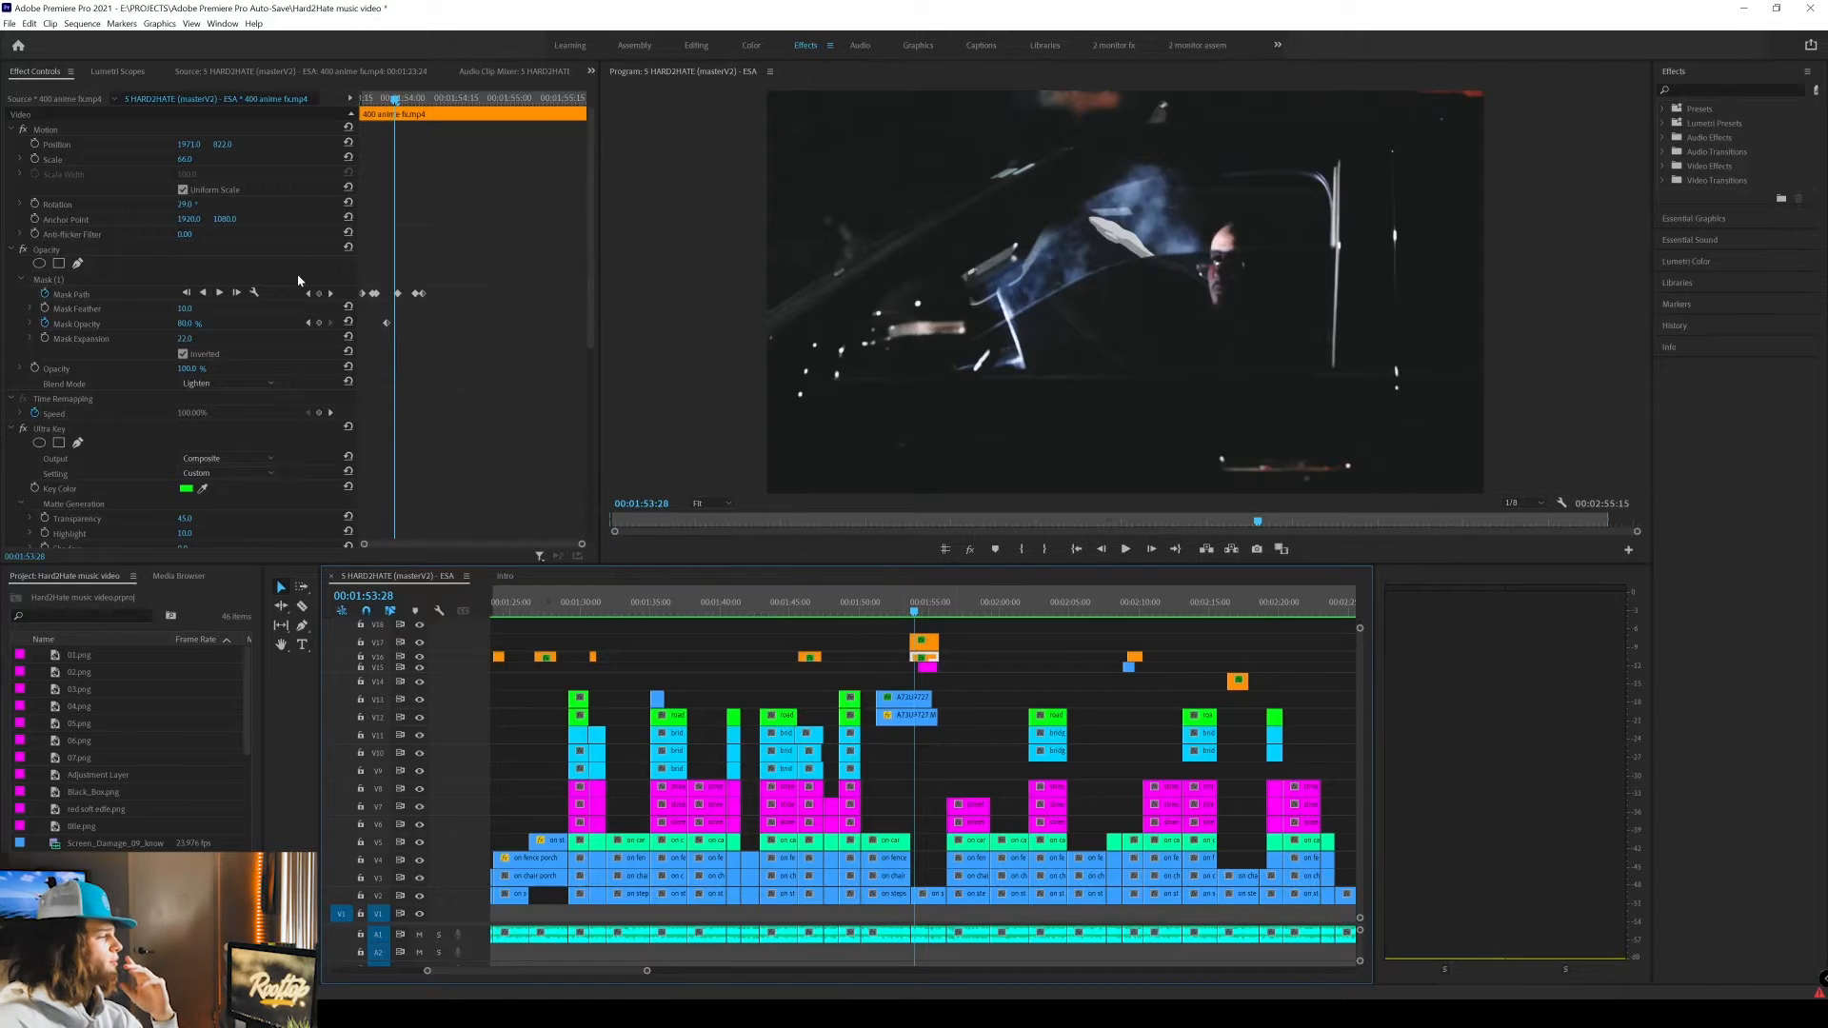
{"action": "left_click", "coordinate": [44, 322]}
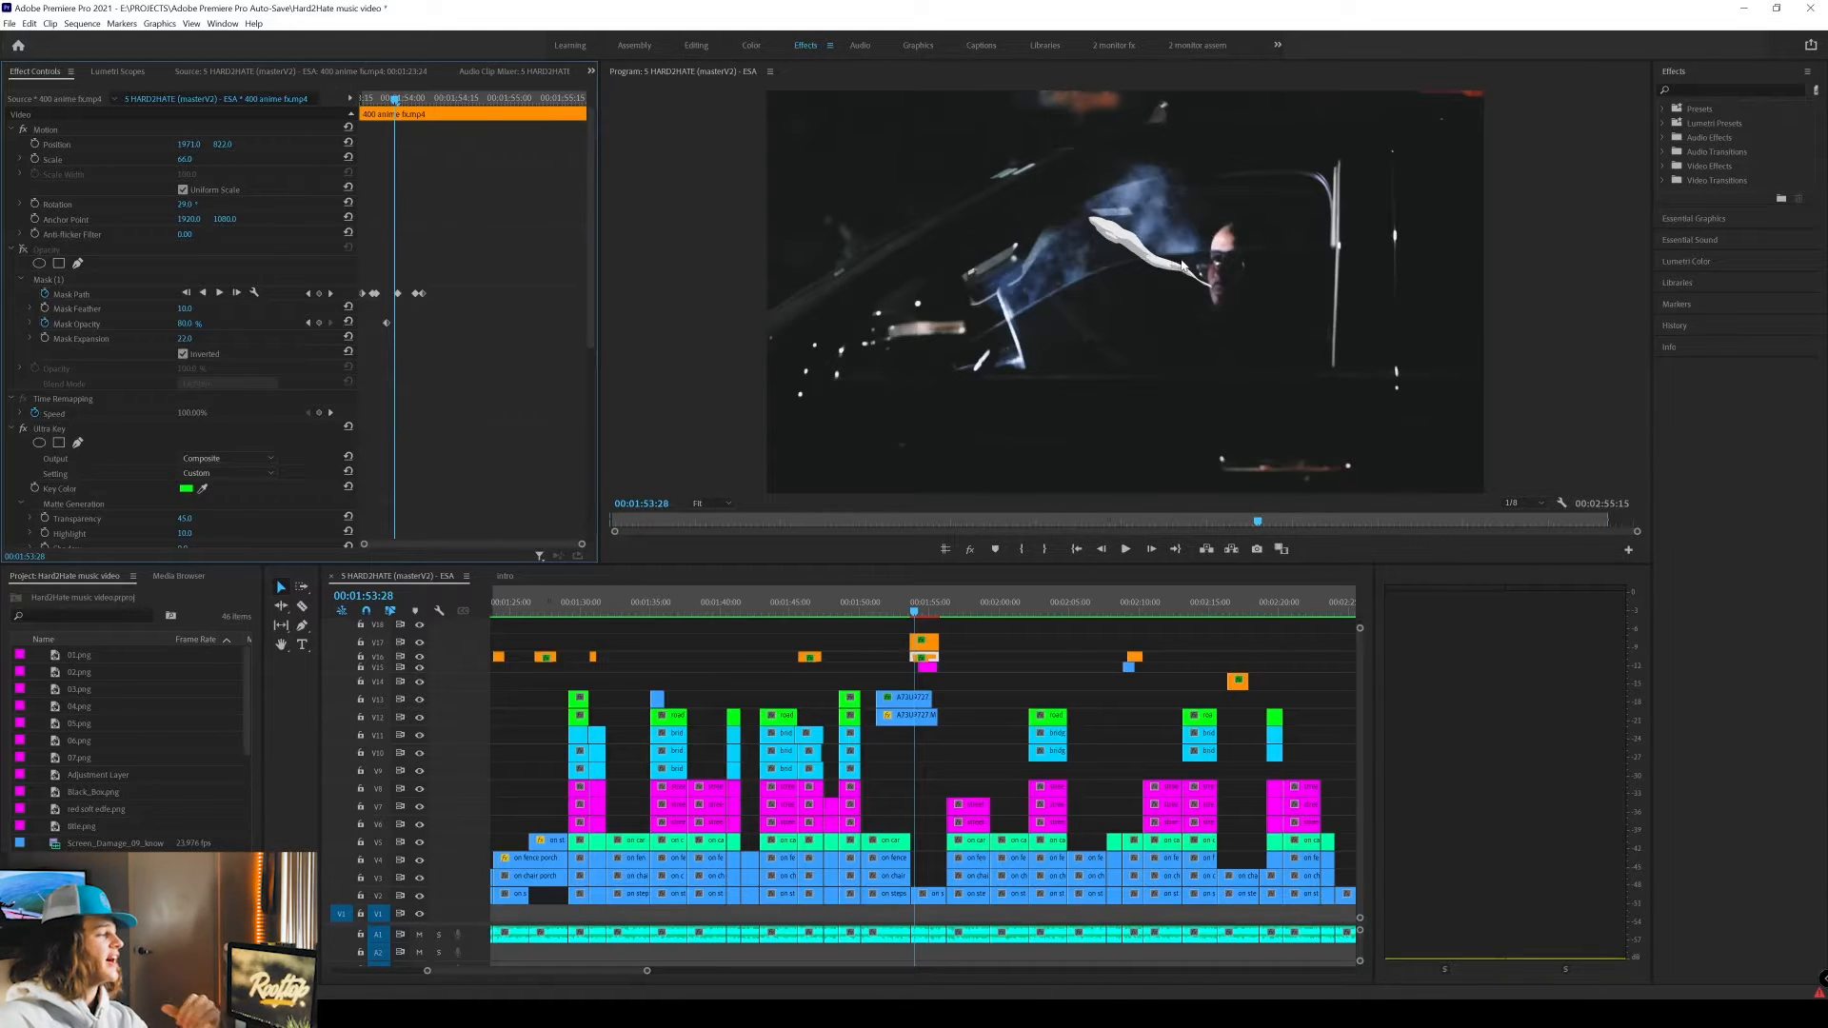
{"action": "left_click", "coordinate": [23, 249]}
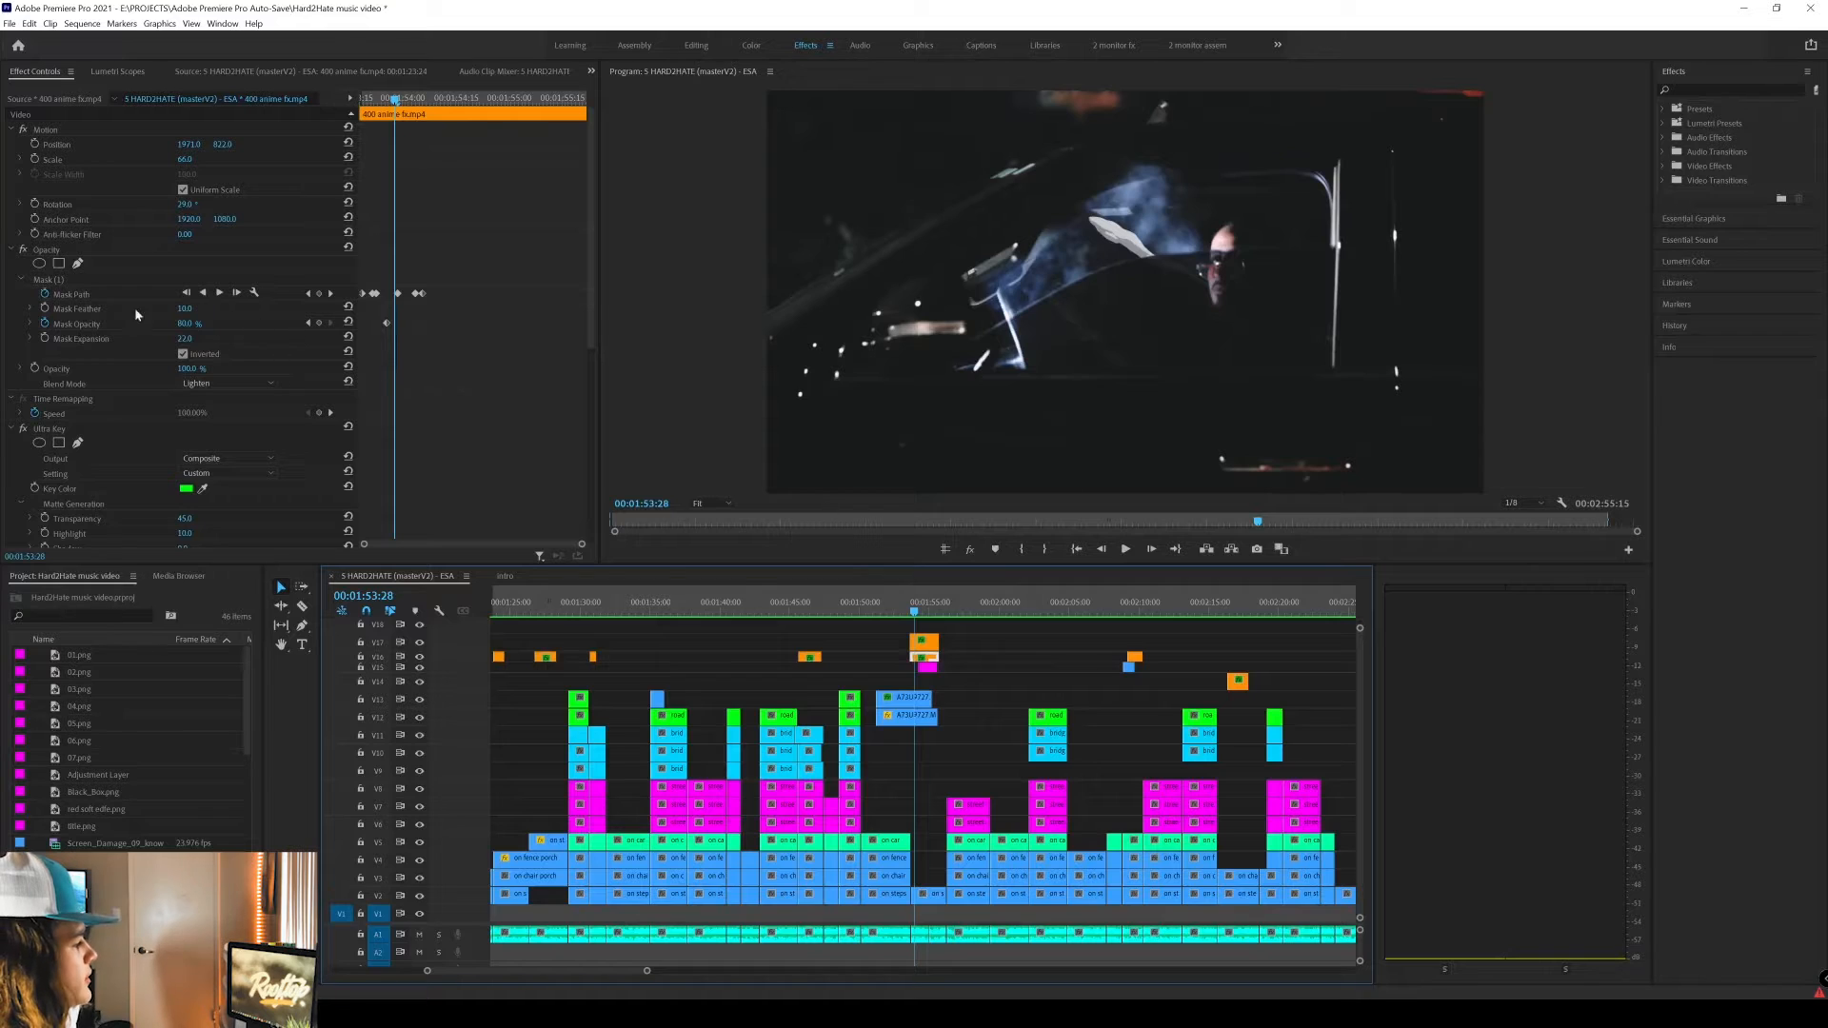
{"action": "left_click", "coordinate": [81, 298]}
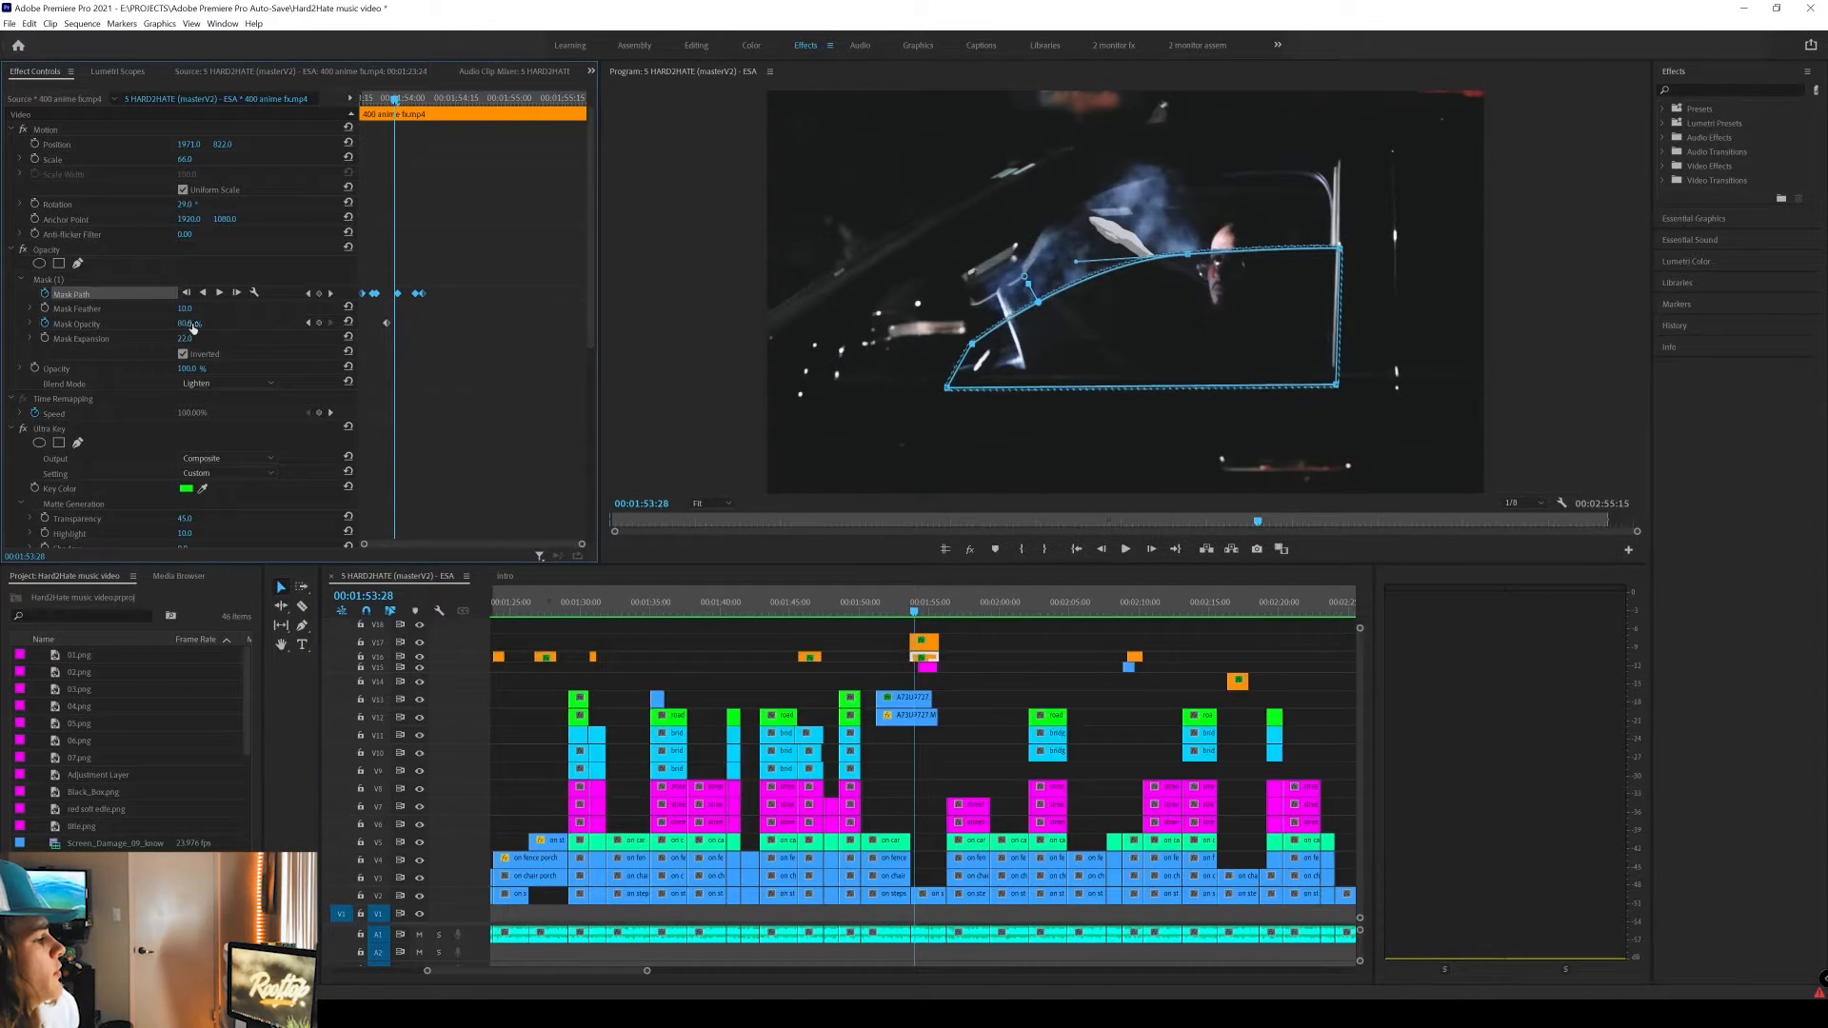
{"action": "left_click_drag", "start_coordinate": [183, 329], "coordinate": [194, 327]}
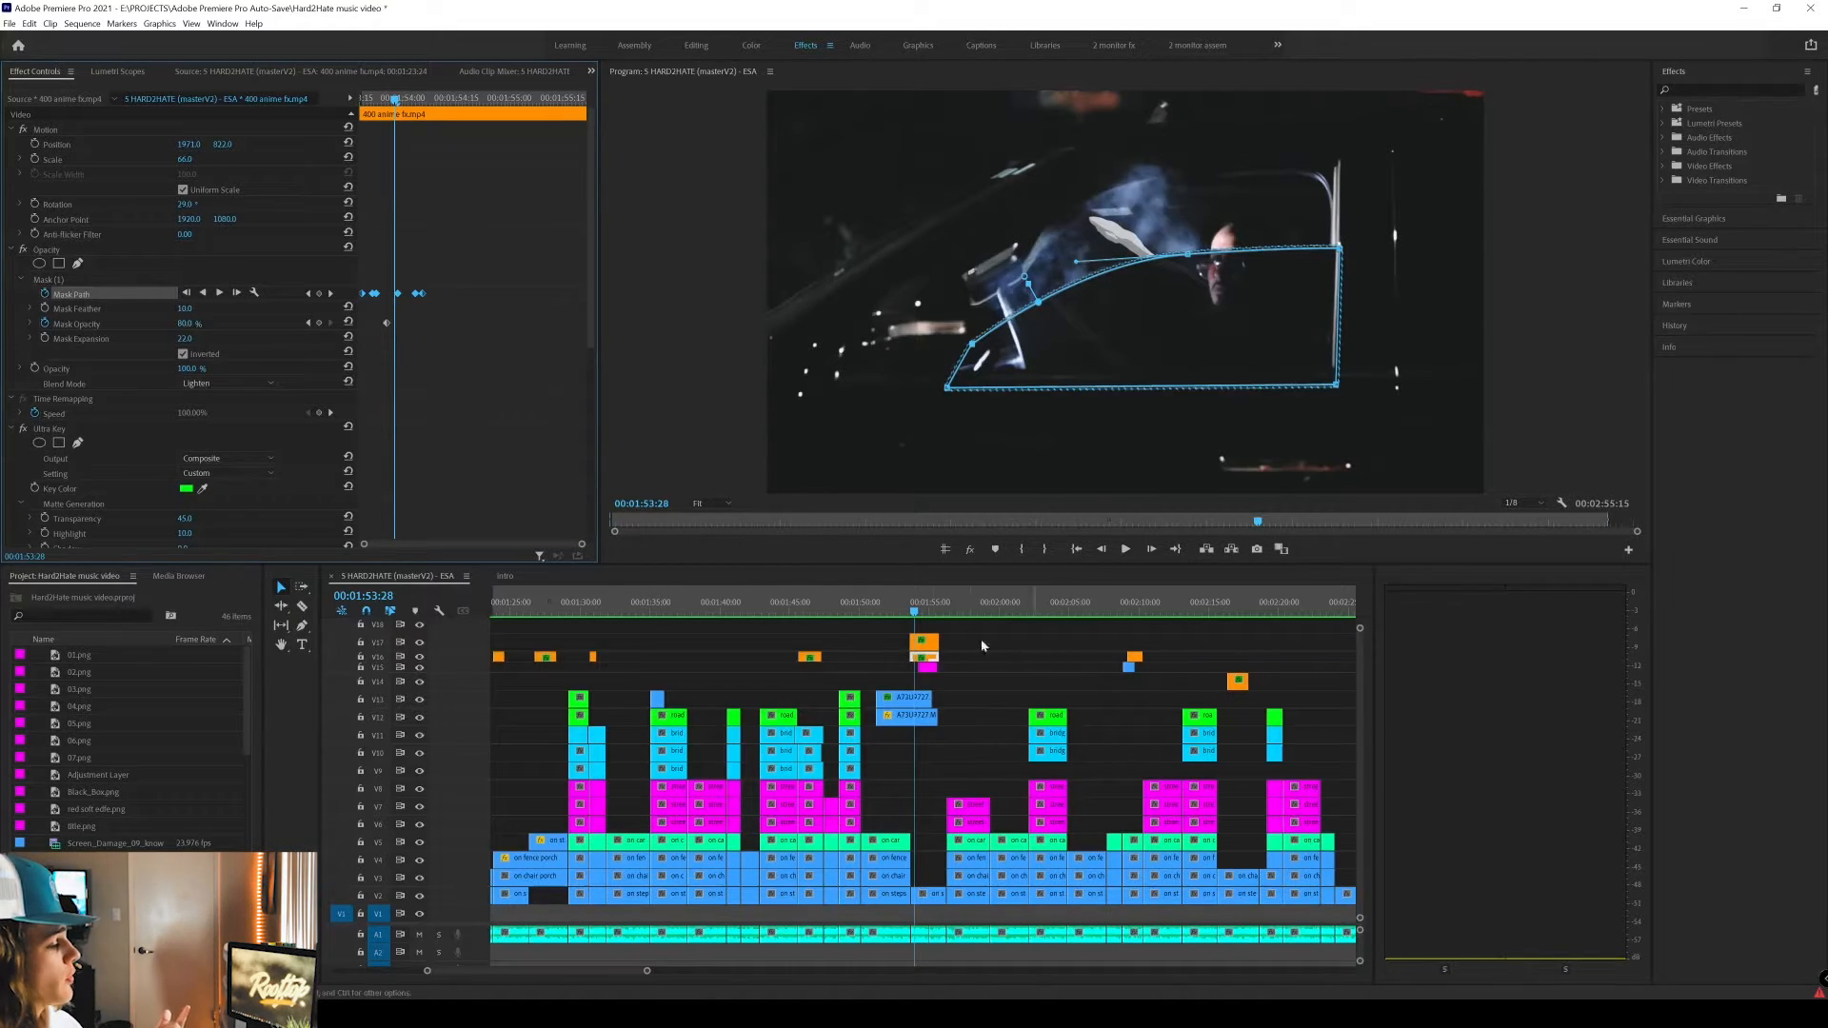
Play the car shot up to the smoke effect at 00:01:54:09.
{"action": "left_click", "coordinate": [900, 612]}
{"action": "key", "text": "space"}
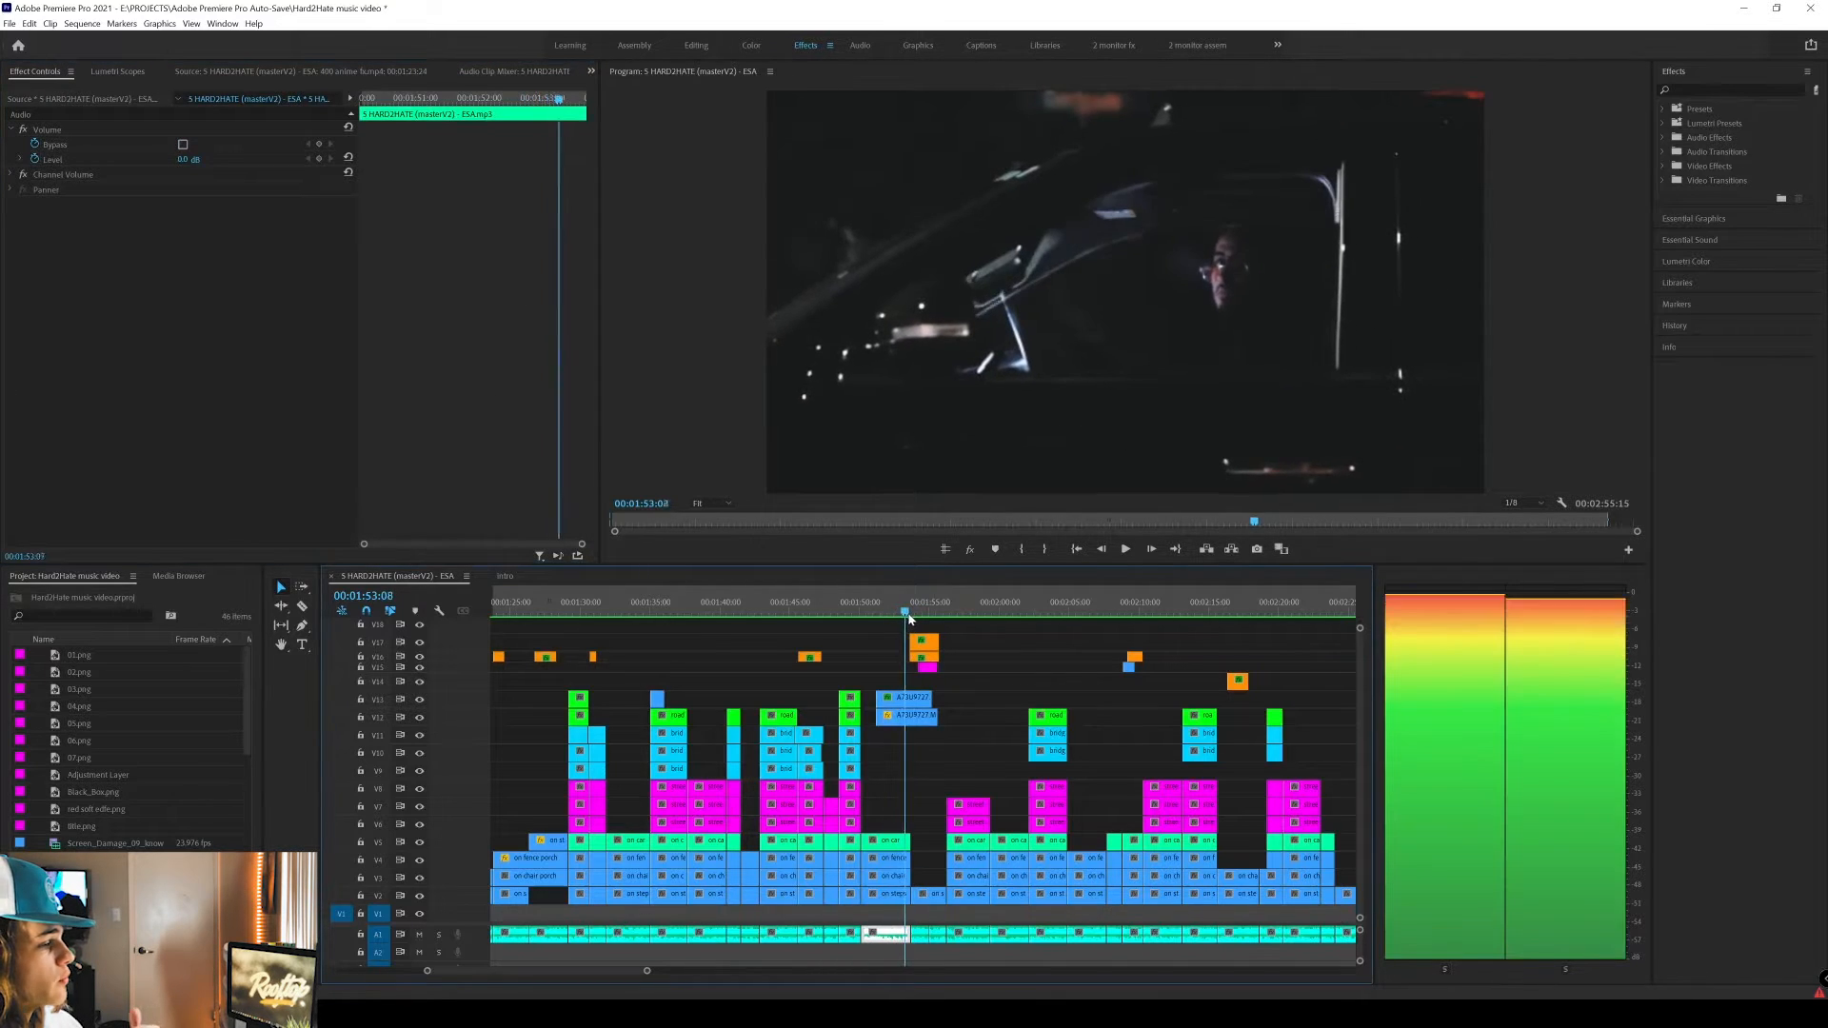
{"action": "key", "text": "space"}
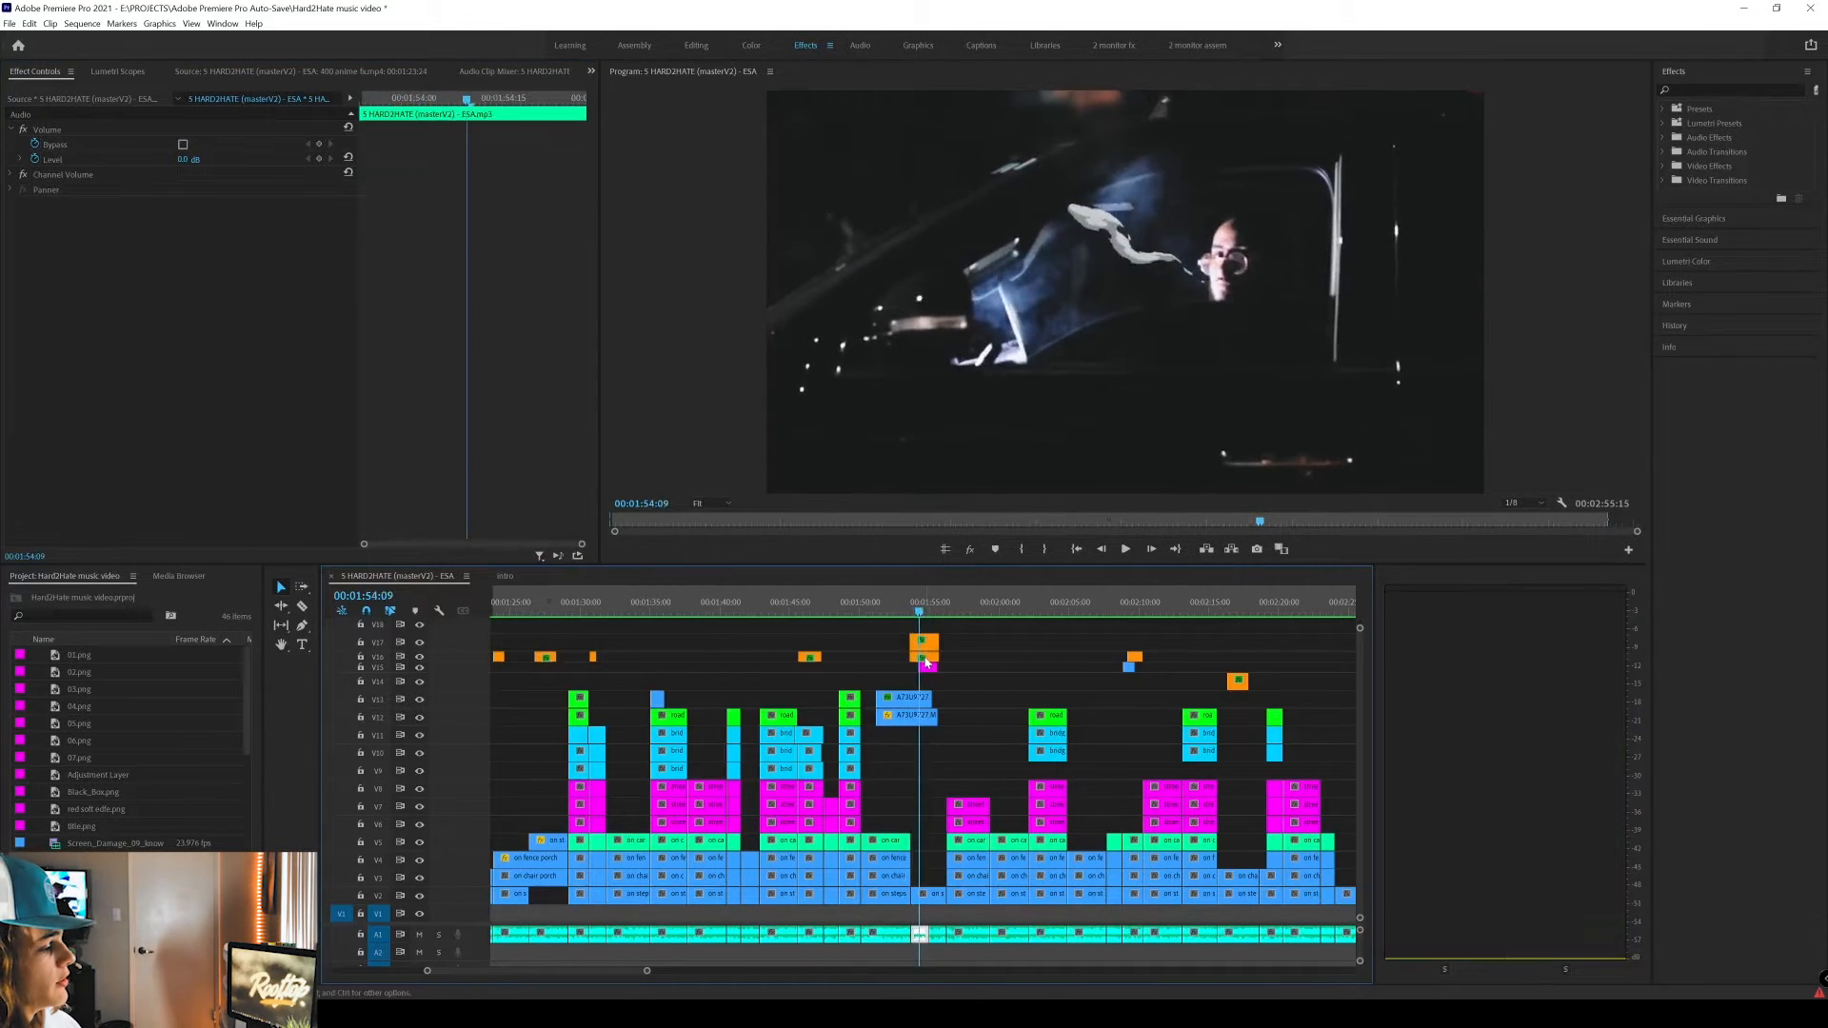
Show the smoke anime effect's mask path and step frame by frame through its keyframes, ending at 00:01:53:26.
{"action": "left_click", "coordinate": [924, 657]}
{"action": "left_click", "coordinate": [60, 303]}
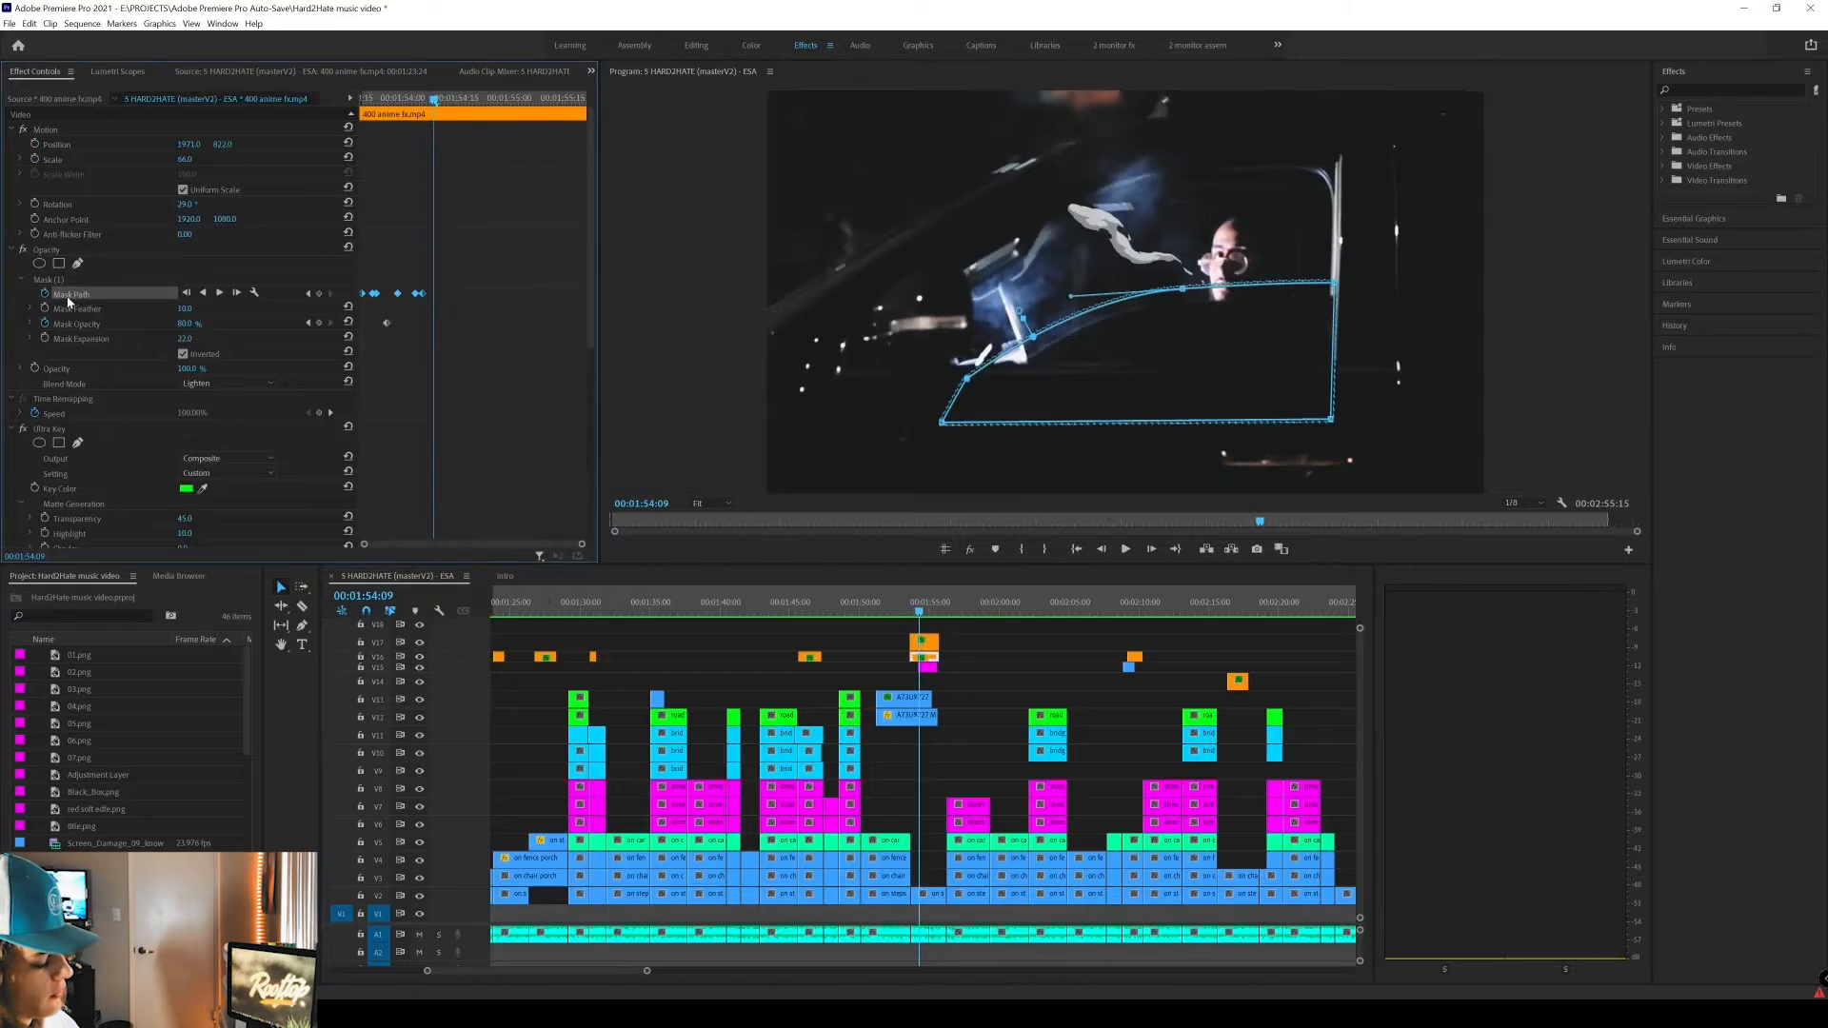
{"action": "key", "text": "Right"}
{"action": "key", "text": "Left"}
{"action": "key", "text": "Left"}
{"action": "key", "text": "Left"}
{"action": "key", "text": "Left"}
{"action": "key", "text": "Left"}
{"action": "key", "text": "Left"}
{"action": "key", "text": "Left"}
{"action": "key", "text": "Left"}
{"action": "key", "text": "Left"}
{"action": "key", "text": "Left"}
{"action": "key", "text": "Left"}
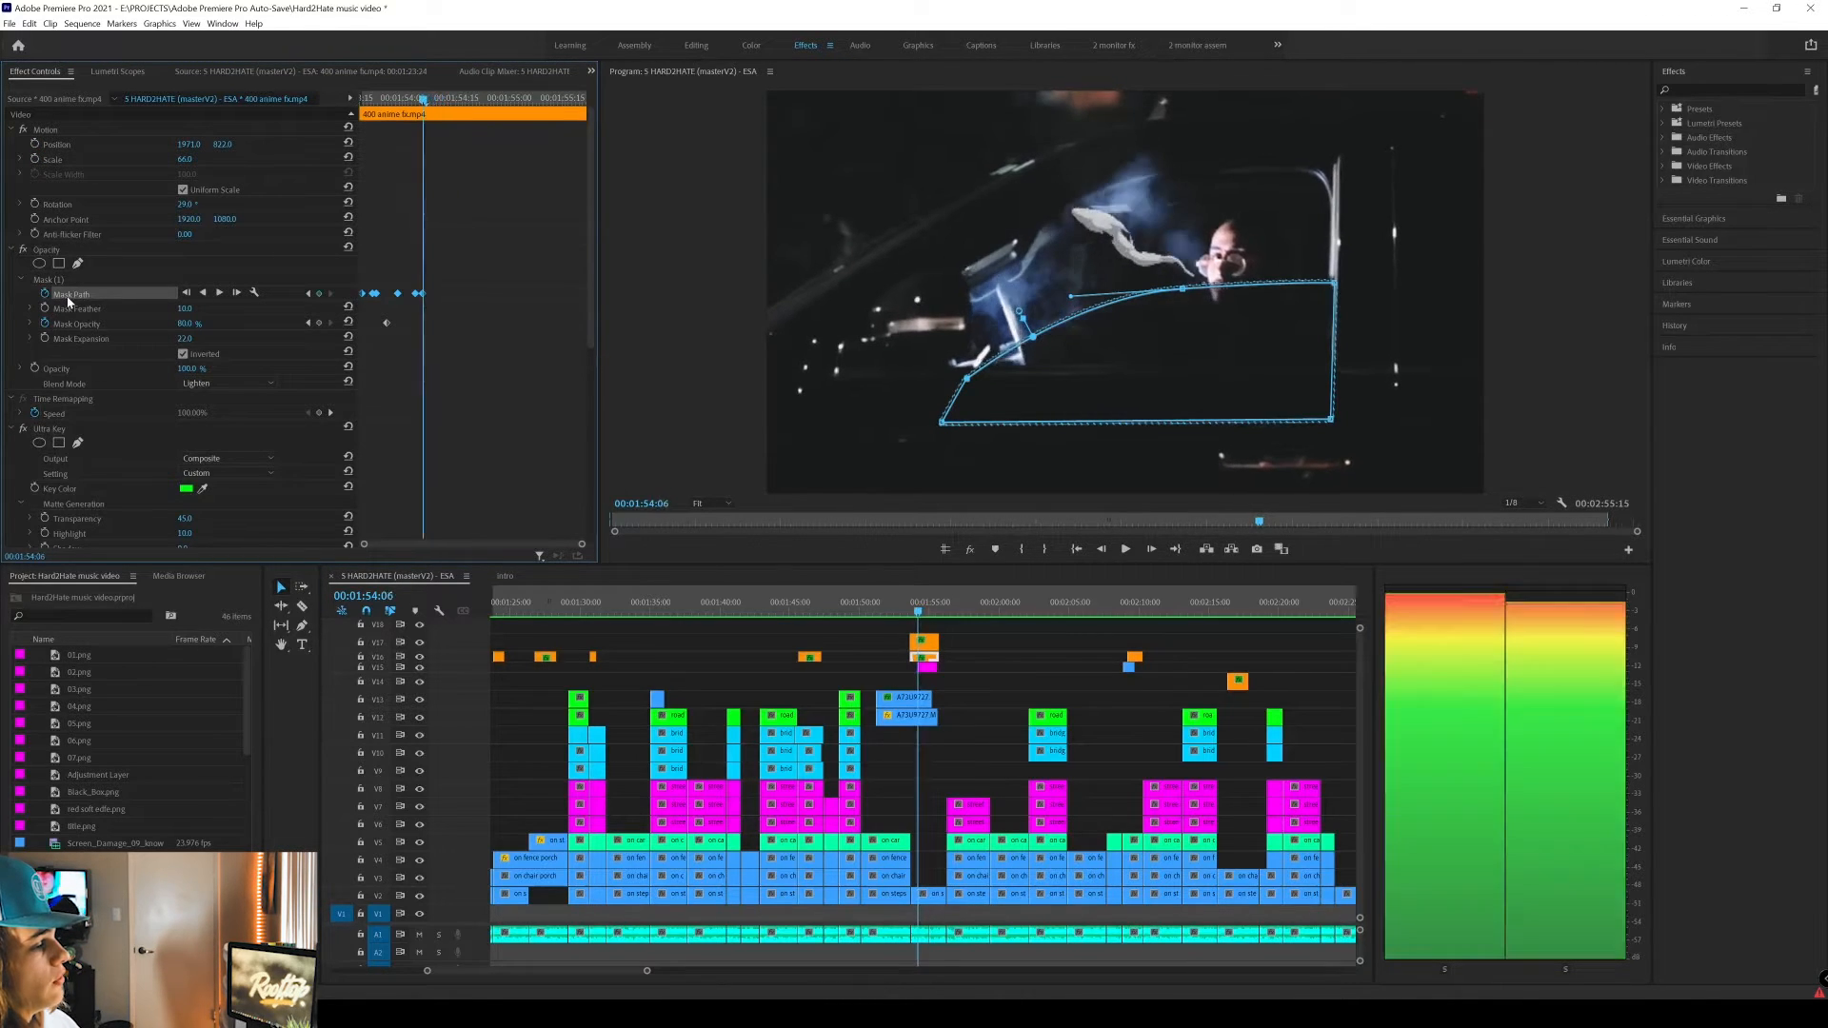
{"action": "key", "text": "Right"}
{"action": "key", "text": "Right"}
{"action": "key", "text": "Right"}
{"action": "key", "text": "Right"}
{"action": "key", "text": "Right"}
{"action": "key", "text": "Right"}
{"action": "key", "text": "Right"}
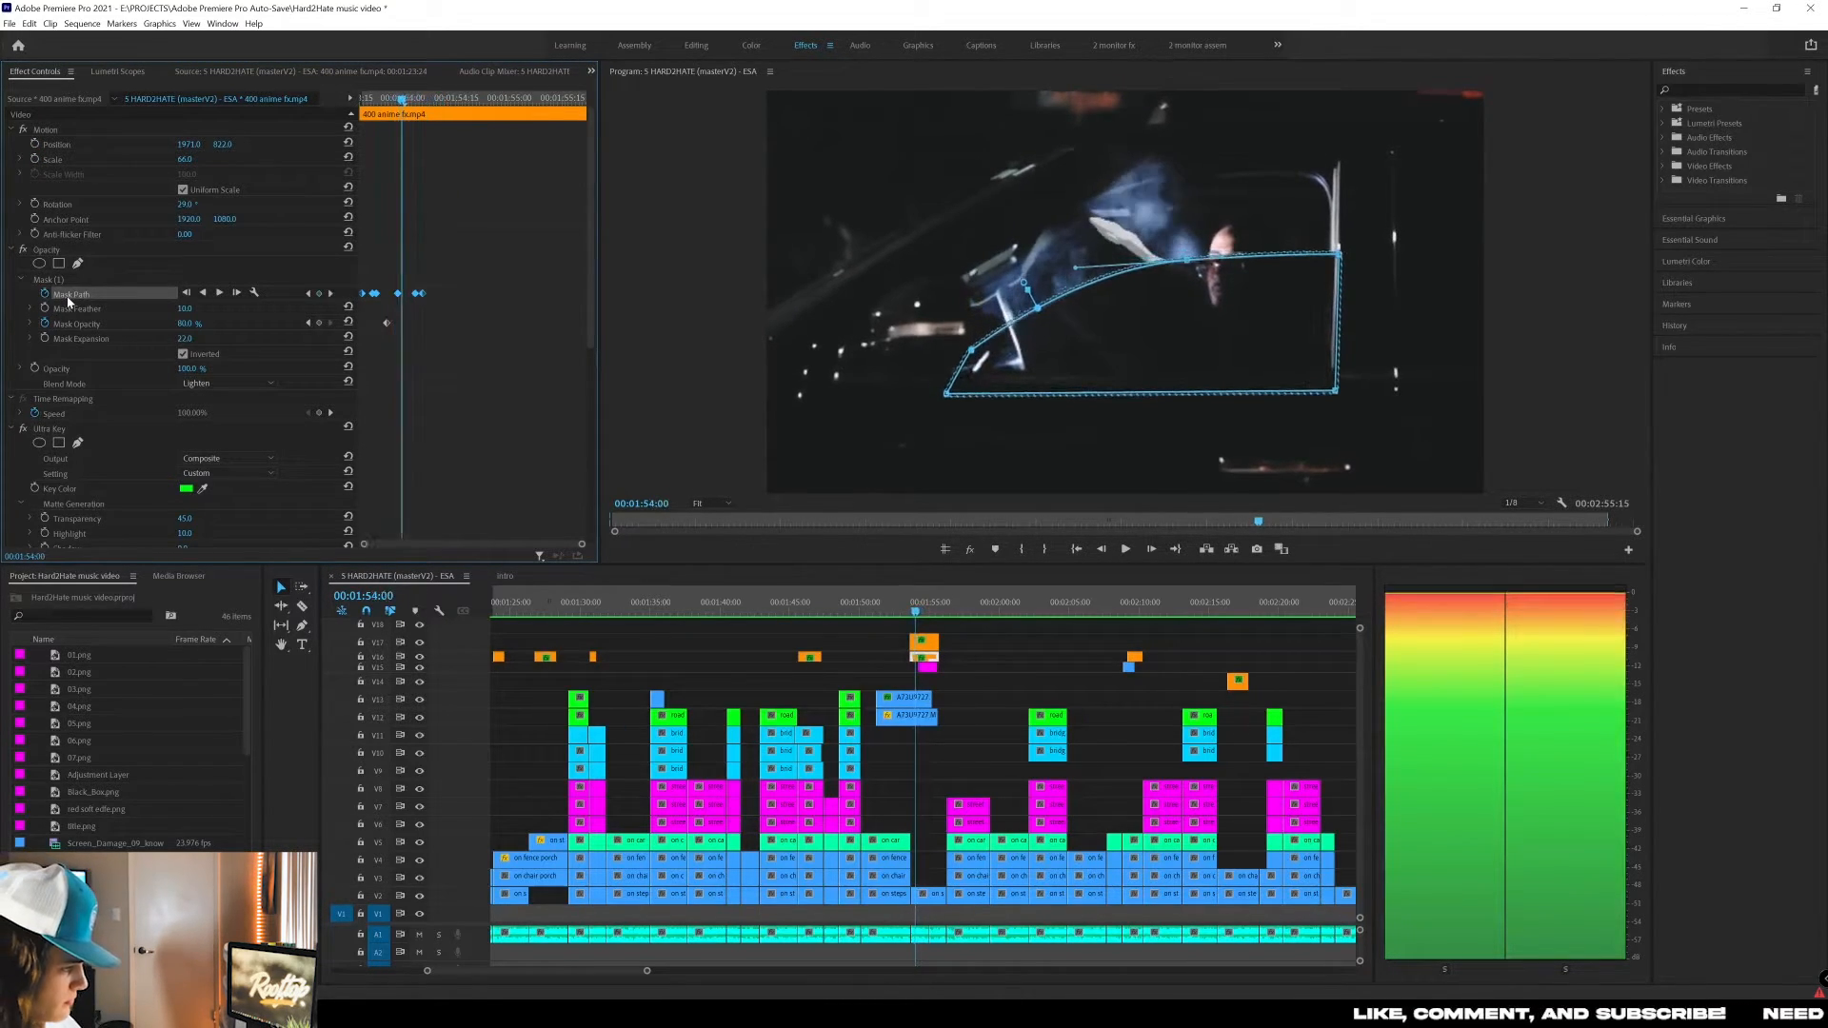
{"action": "key", "text": "Left"}
{"action": "key", "text": "Left"}
{"action": "key", "text": "Left"}
{"action": "key", "text": "Left"}
{"action": "key", "text": "Left"}
{"action": "key", "text": "Left"}
{"action": "key", "text": "Left"}
{"action": "key", "text": "Left"}
{"action": "key", "text": "Left"}
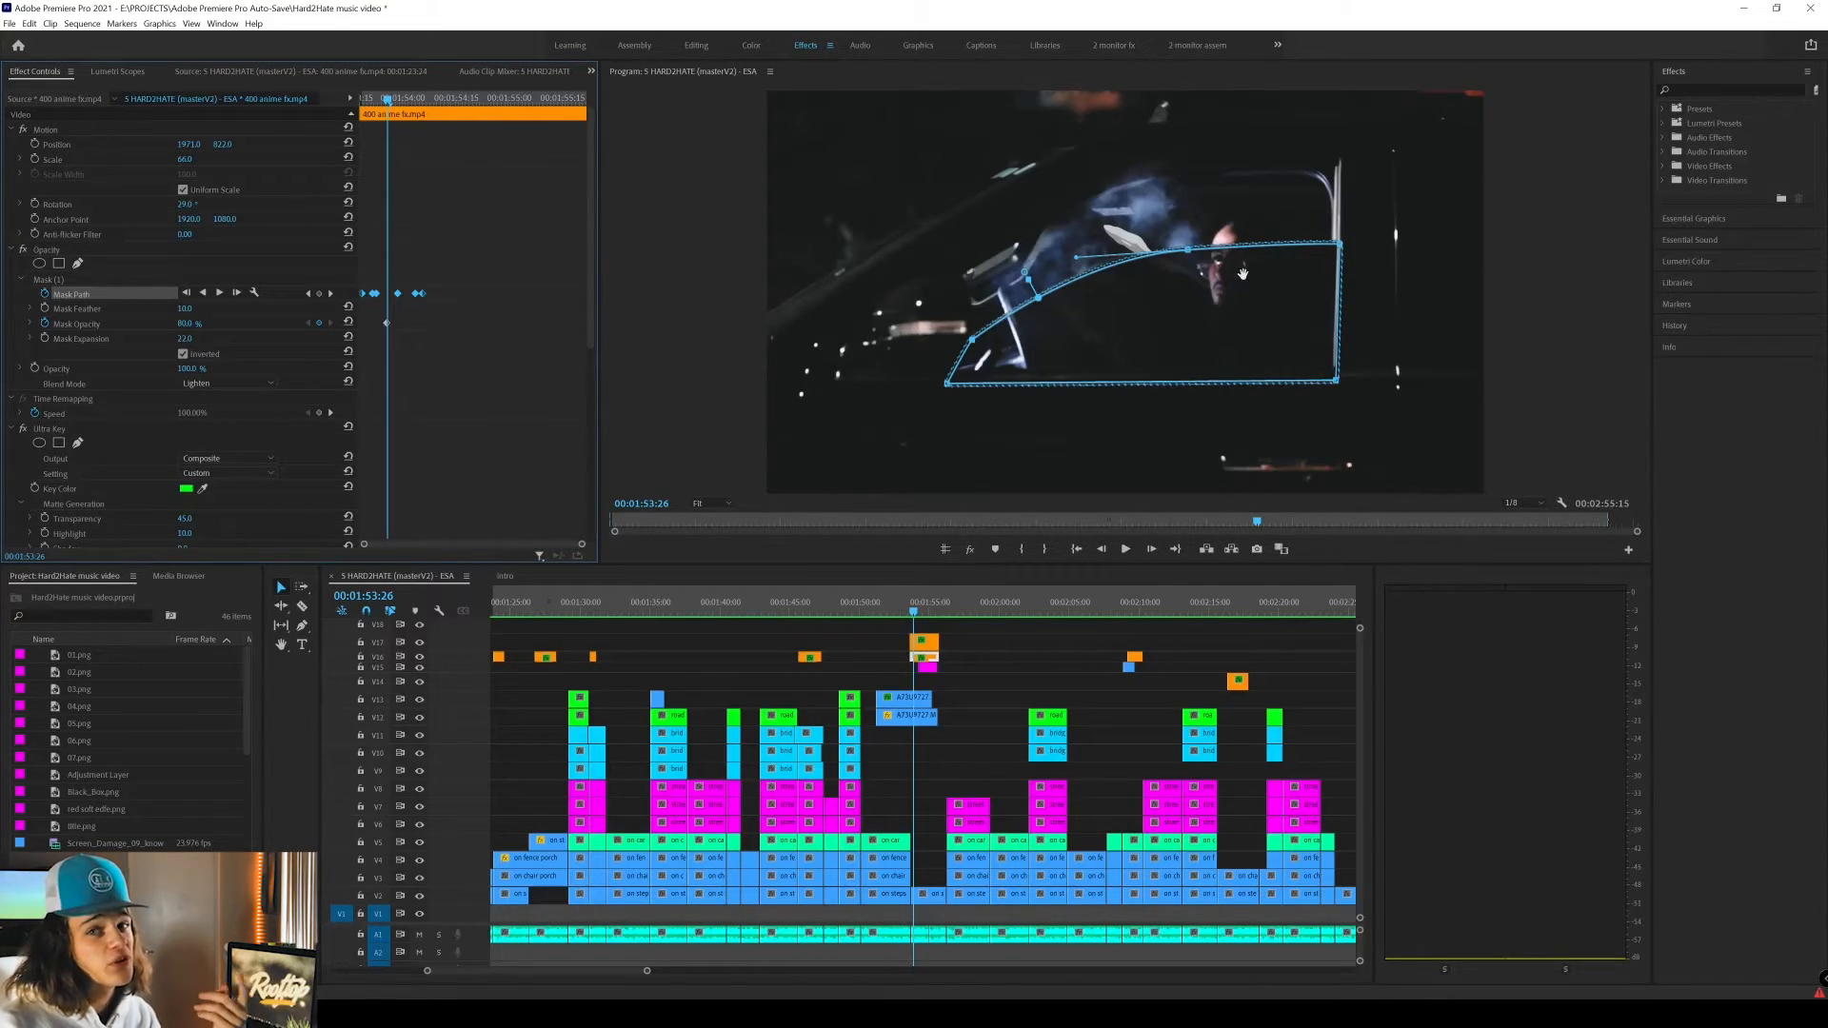
Show the lower car clip's mask path at 00:01:55:13 and scrub through the reveal of the porch to 00:01:55:19.
{"action": "left_click_drag", "start_coordinate": [939, 610], "coordinate": [936, 612]}
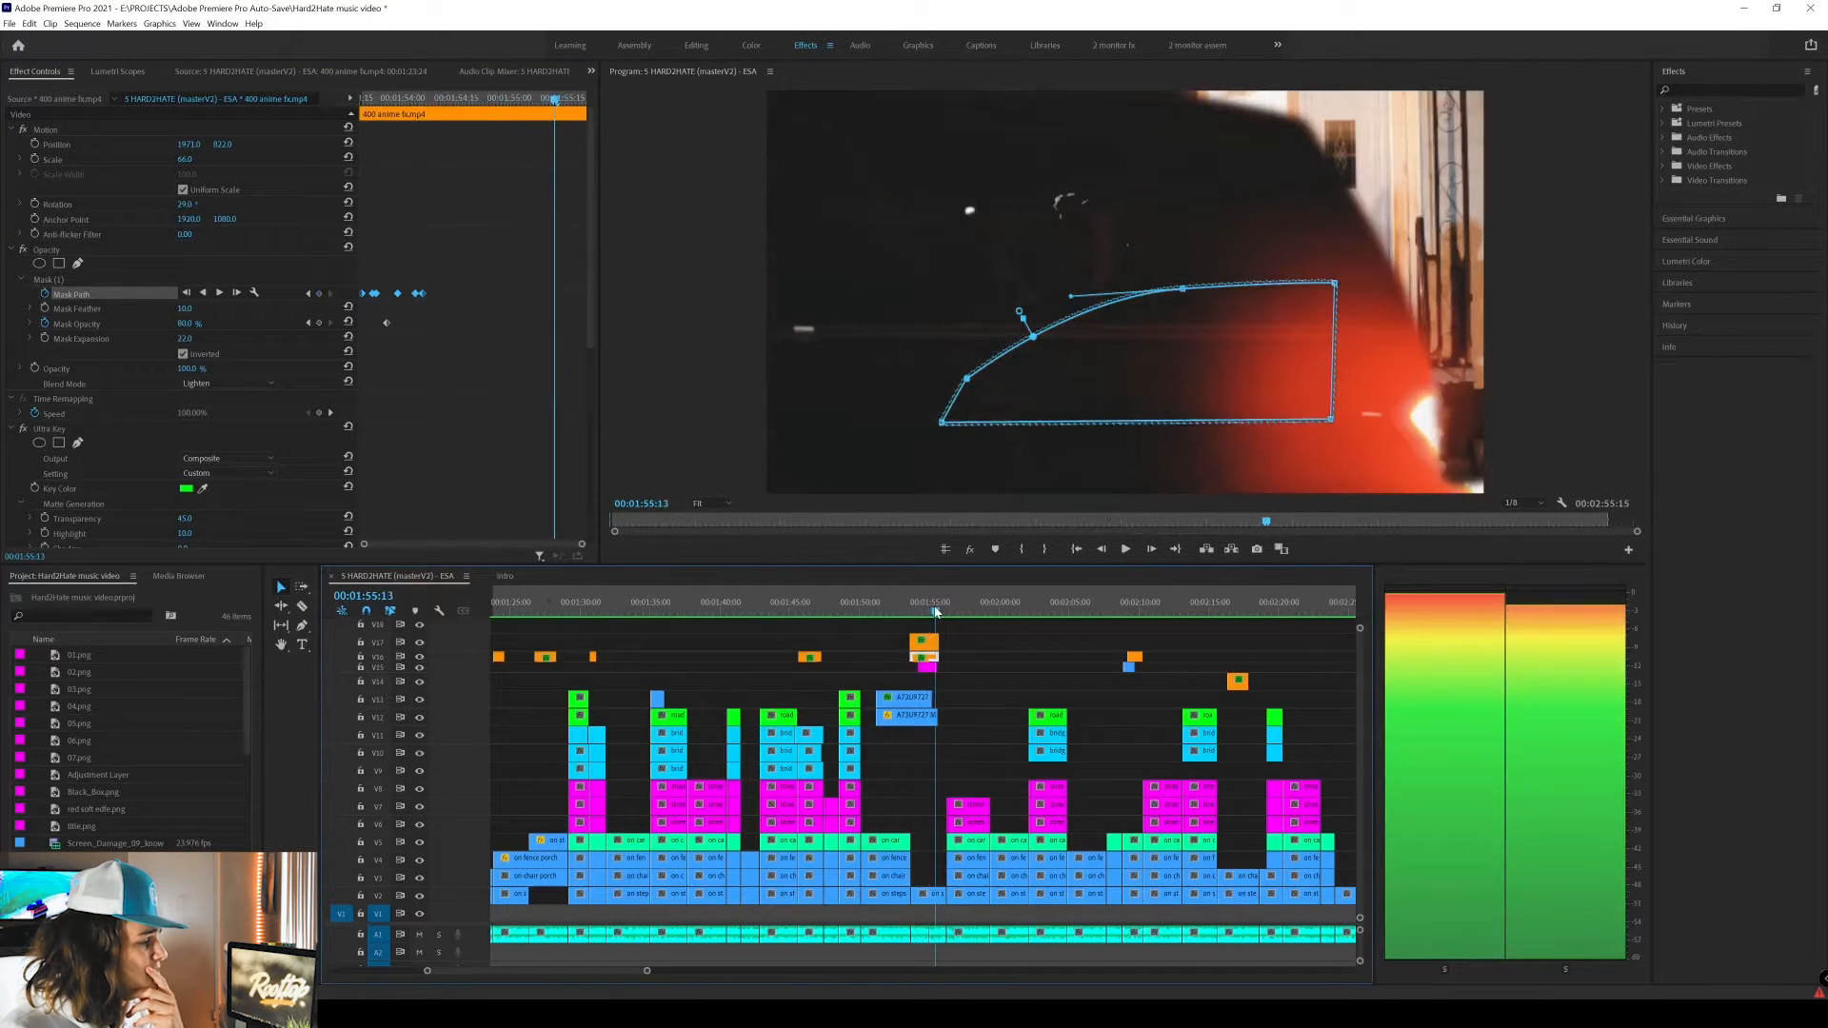
{"action": "left_click", "coordinate": [923, 719]}
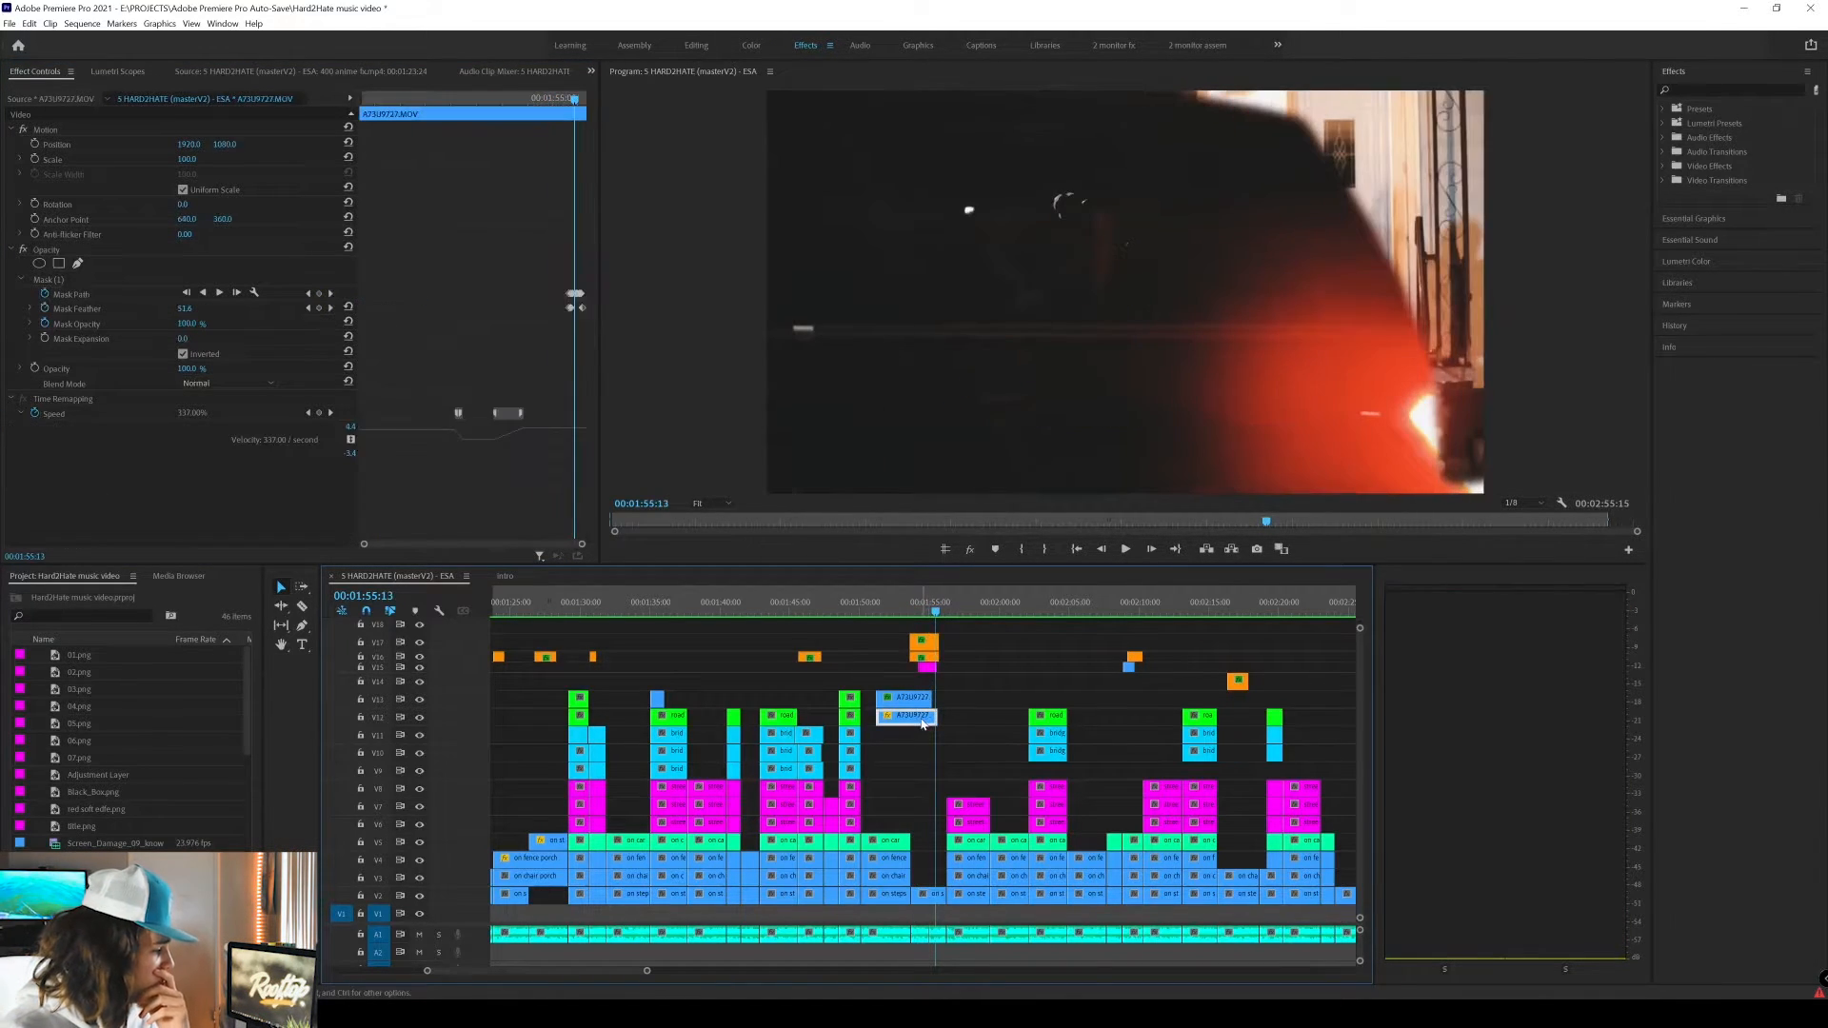
{"action": "left_click", "coordinate": [68, 297]}
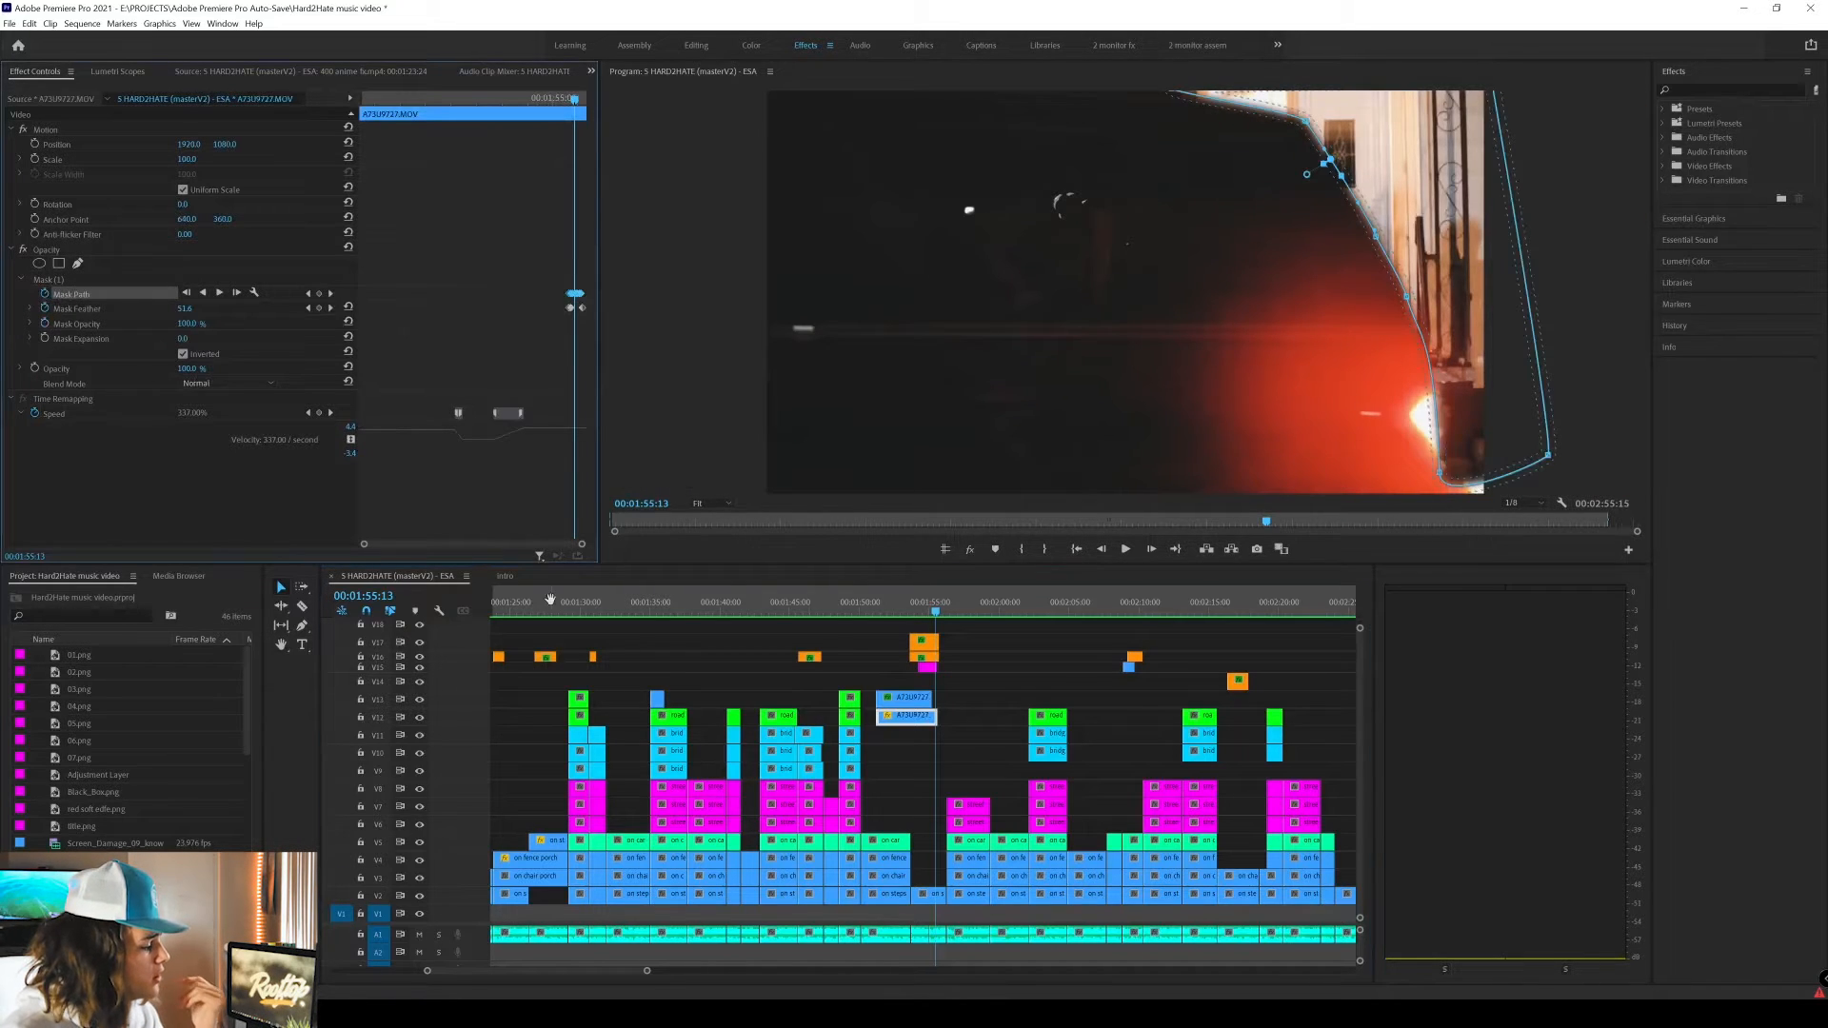
{"action": "left_click", "coordinate": [891, 617]}
{"action": "left_click_drag", "start_coordinate": [892, 620], "coordinate": [941, 616]}
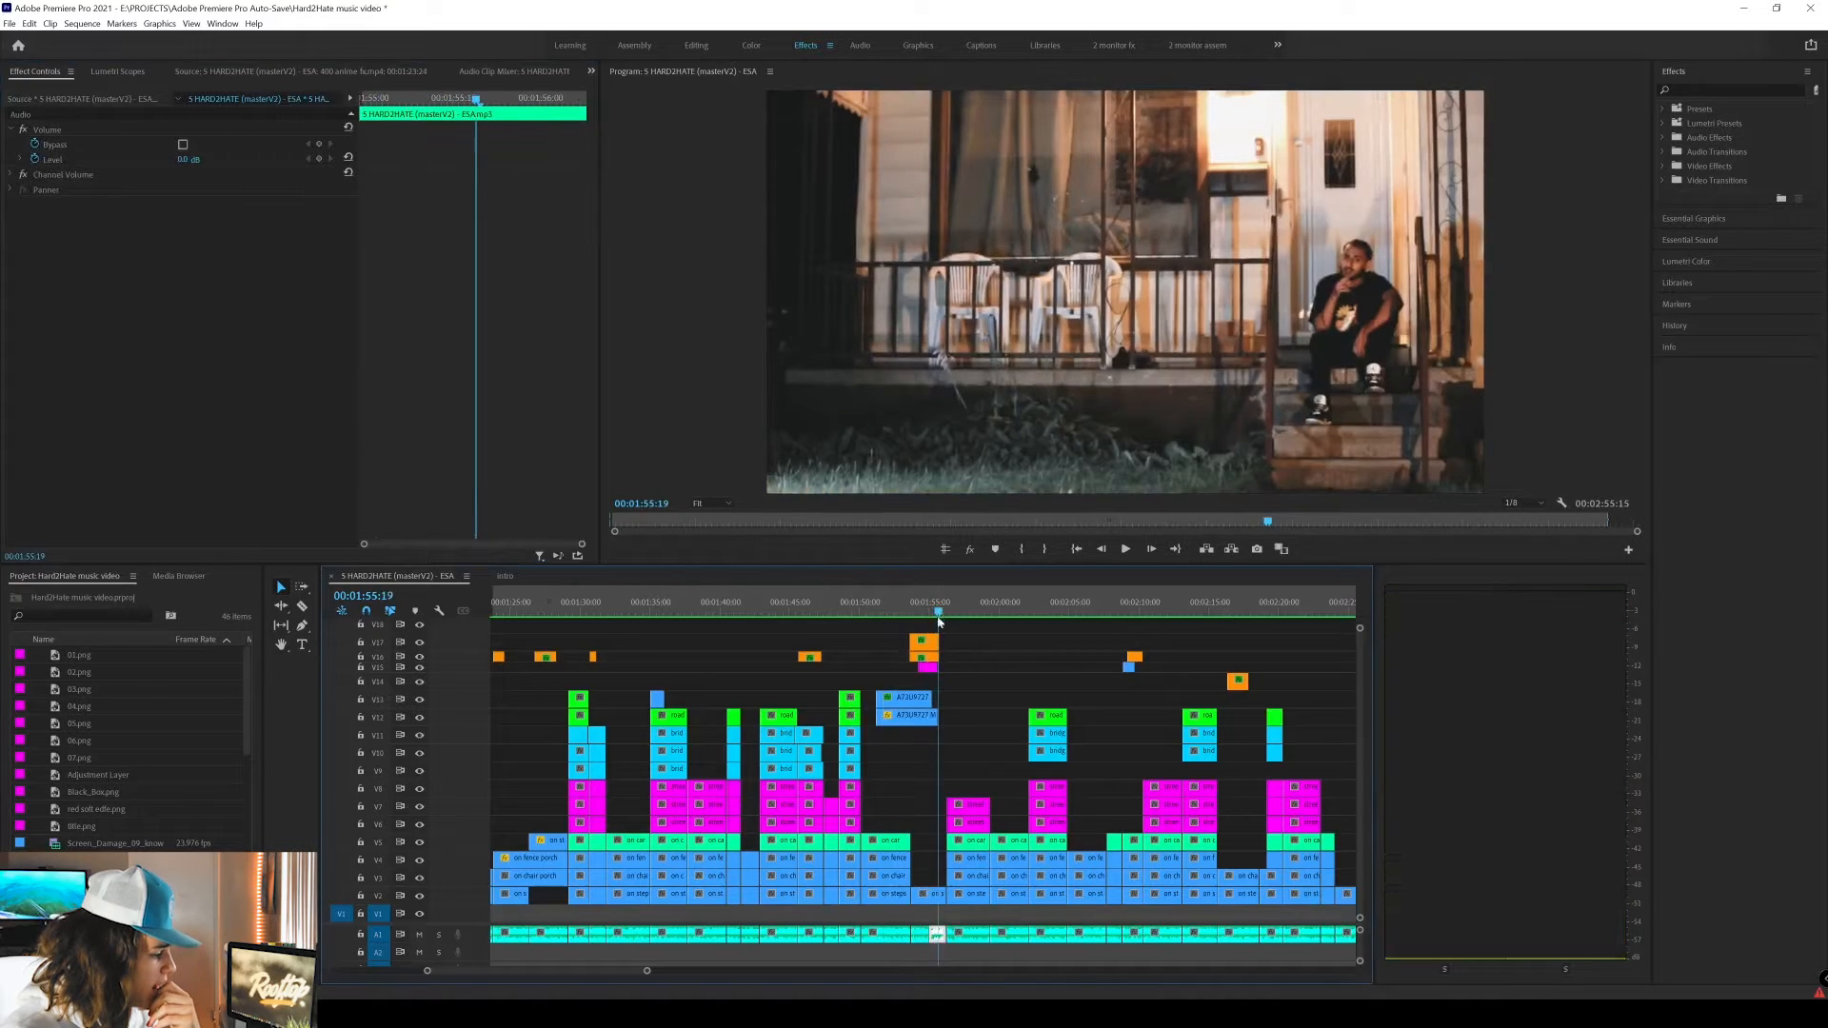
Step back frame by frame from 00:01:55:19 to 00:01:55:13 and inspect the lower car clip's opacity mask settings.
{"action": "key", "text": "Left"}
{"action": "key", "text": "Left"}
{"action": "key", "text": "Left"}
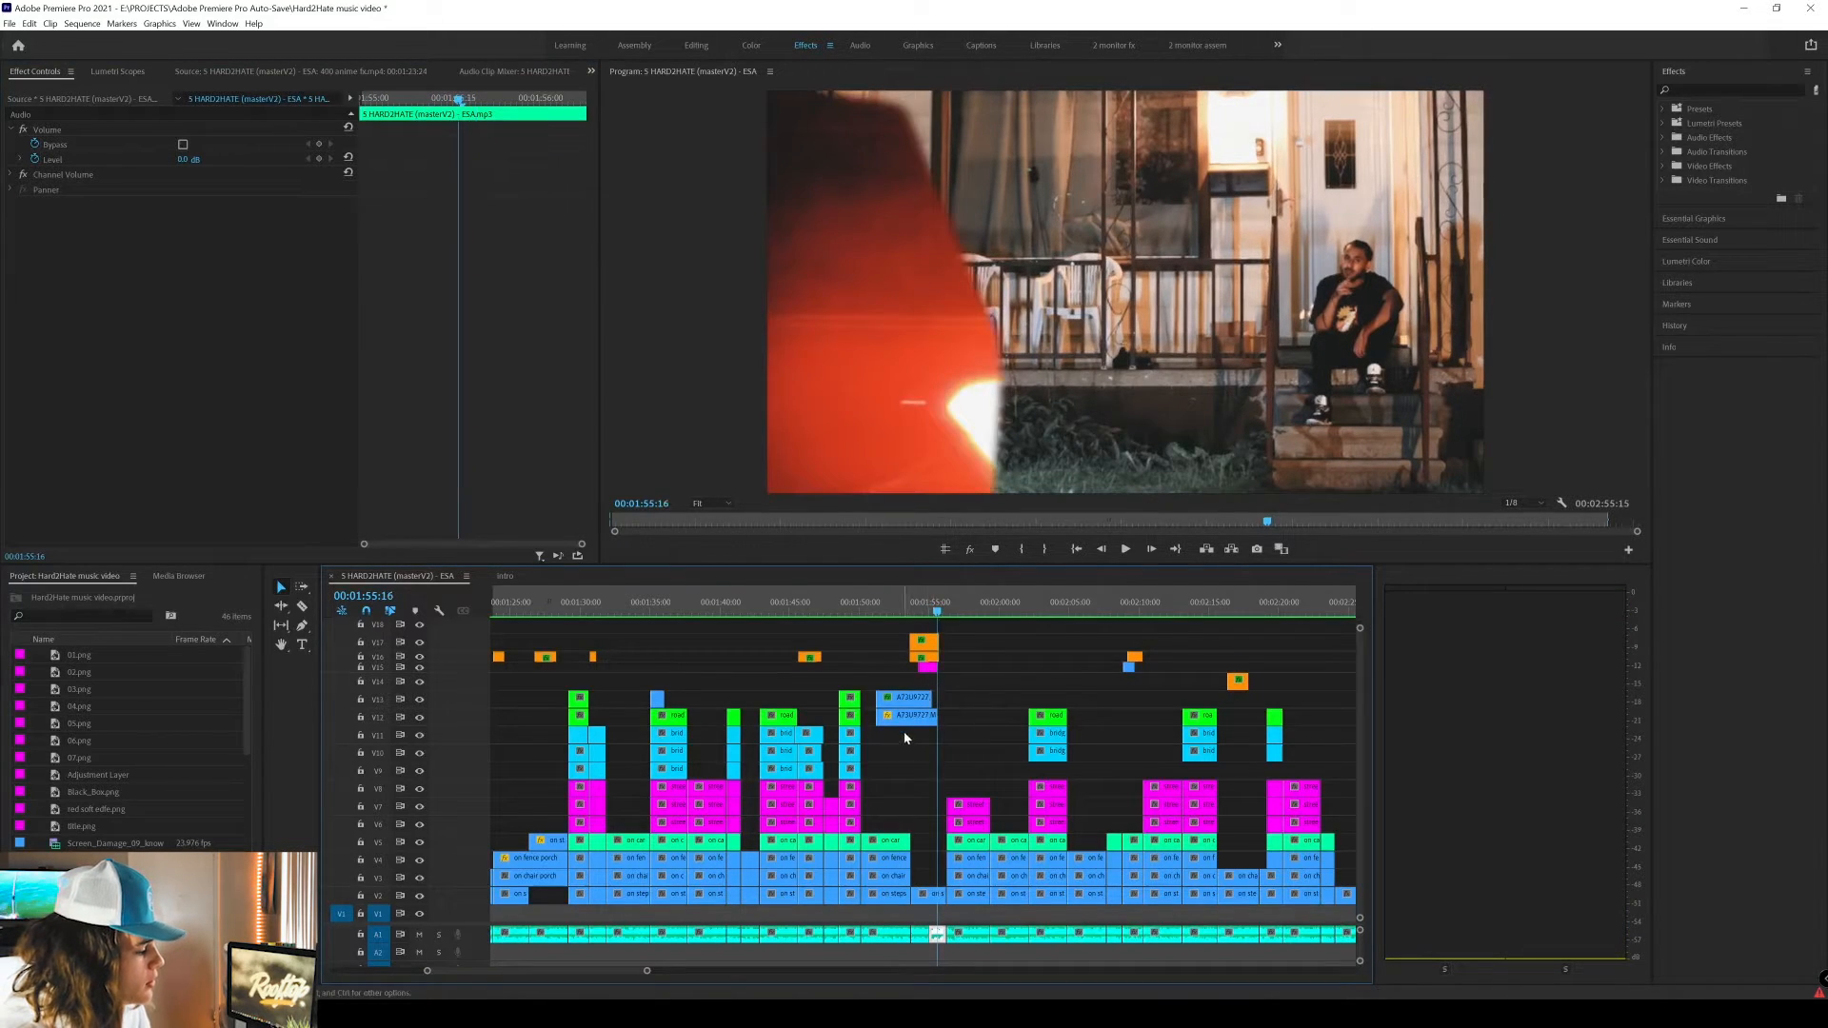
{"action": "left_click", "coordinate": [919, 718]}
{"action": "key", "text": "Left"}
{"action": "key", "text": "Left"}
{"action": "key", "text": "Left"}
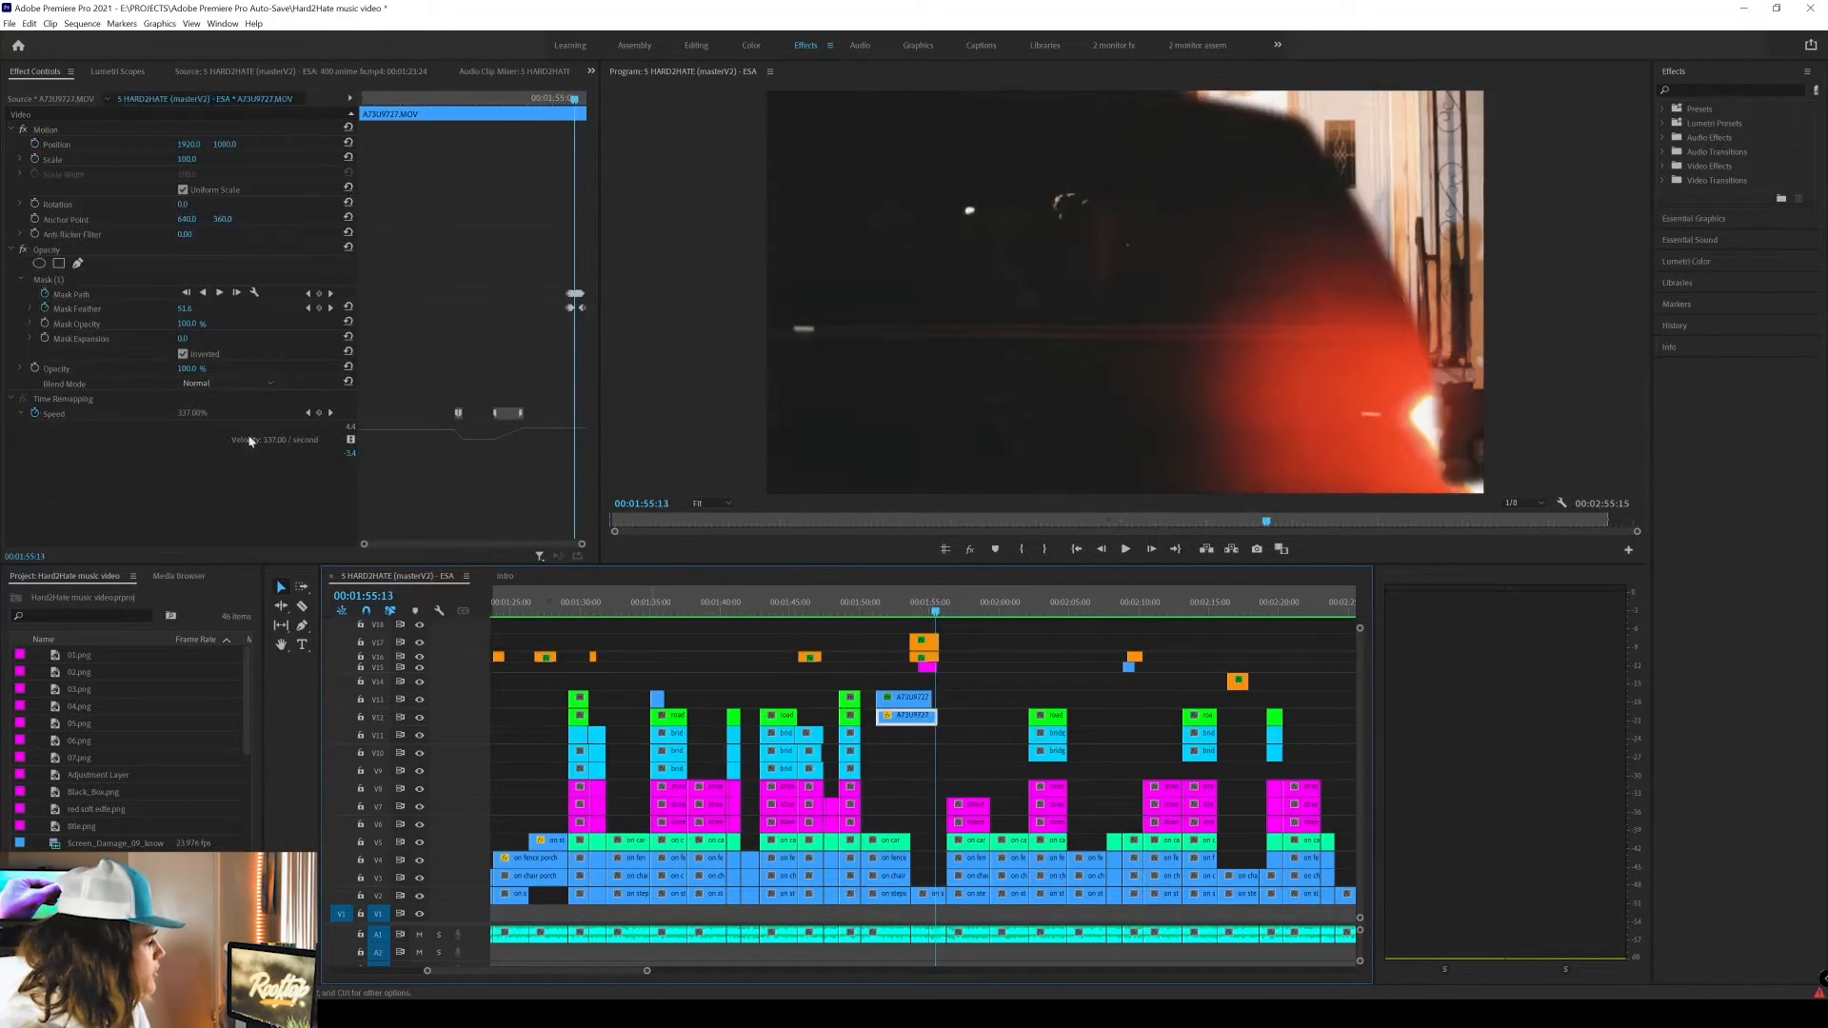
Show the lower car clip's mask path and, at 00:01:55:15, pull its edge point outward toward the porch railing.
{"action": "left_click", "coordinate": [69, 295]}
{"action": "key", "text": "Left"}
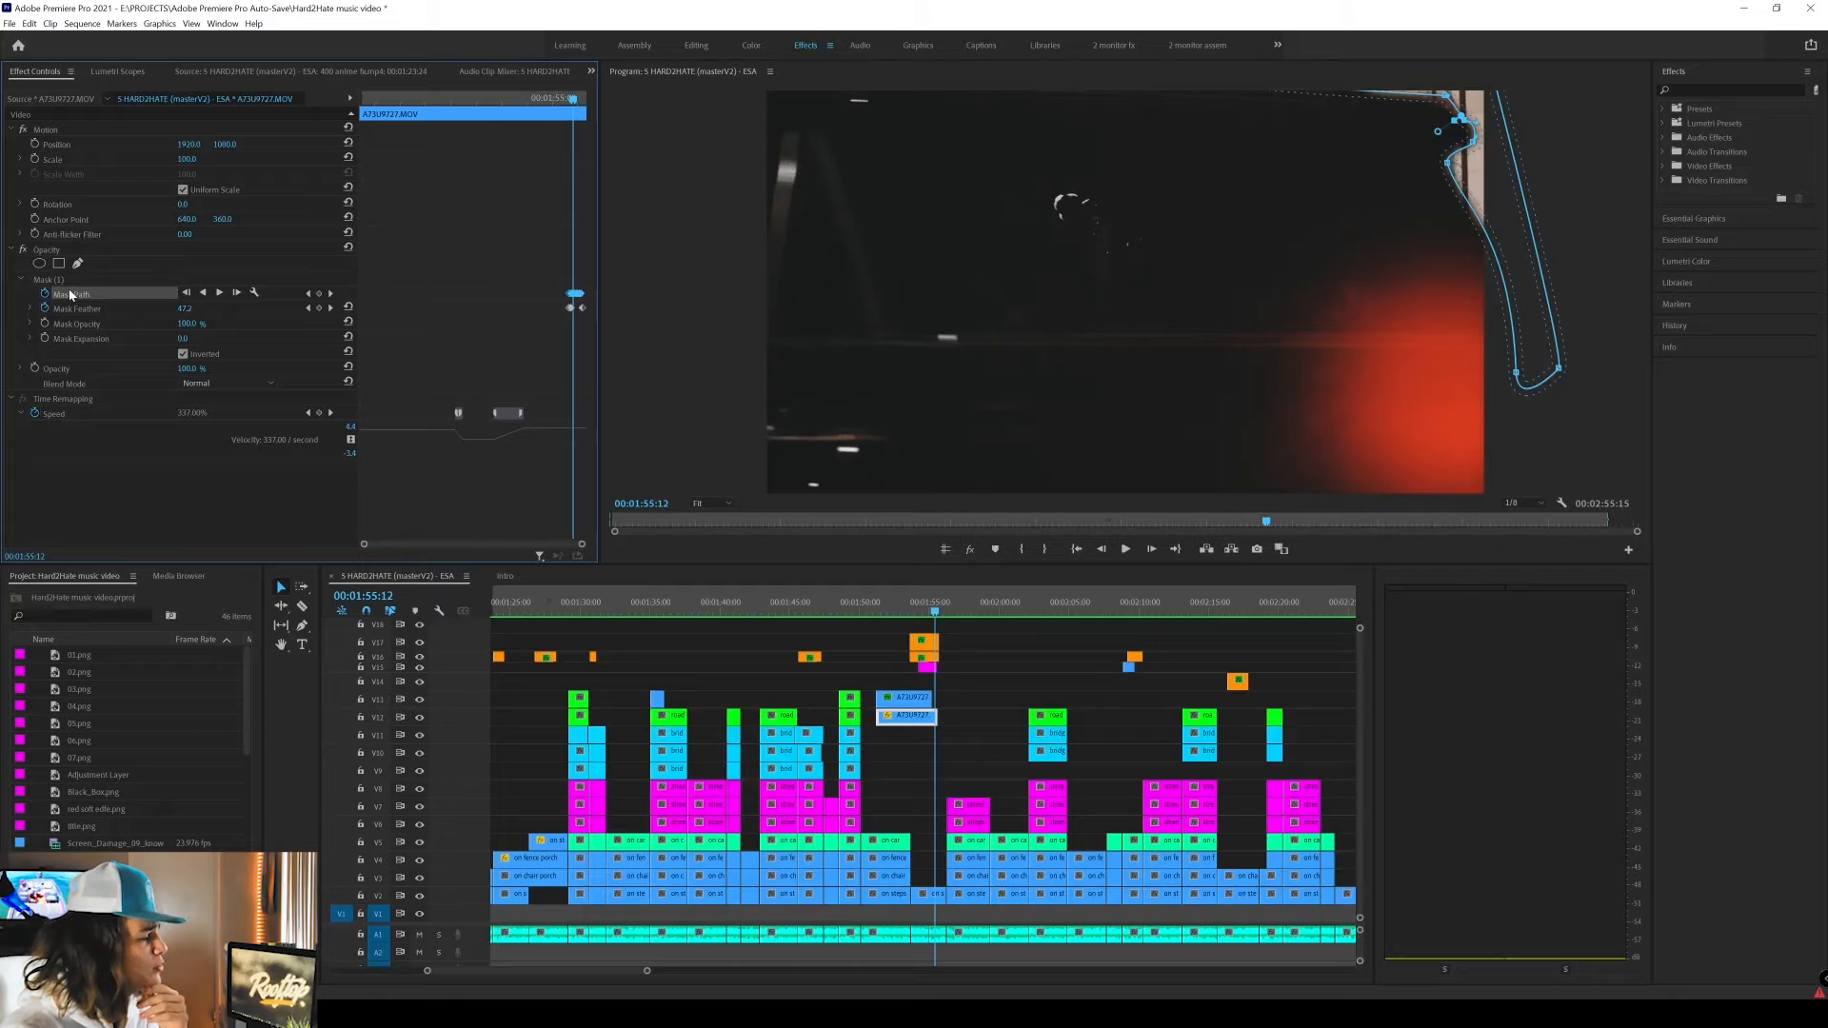
{"action": "key", "text": "Right"}
{"action": "key", "text": "Right"}
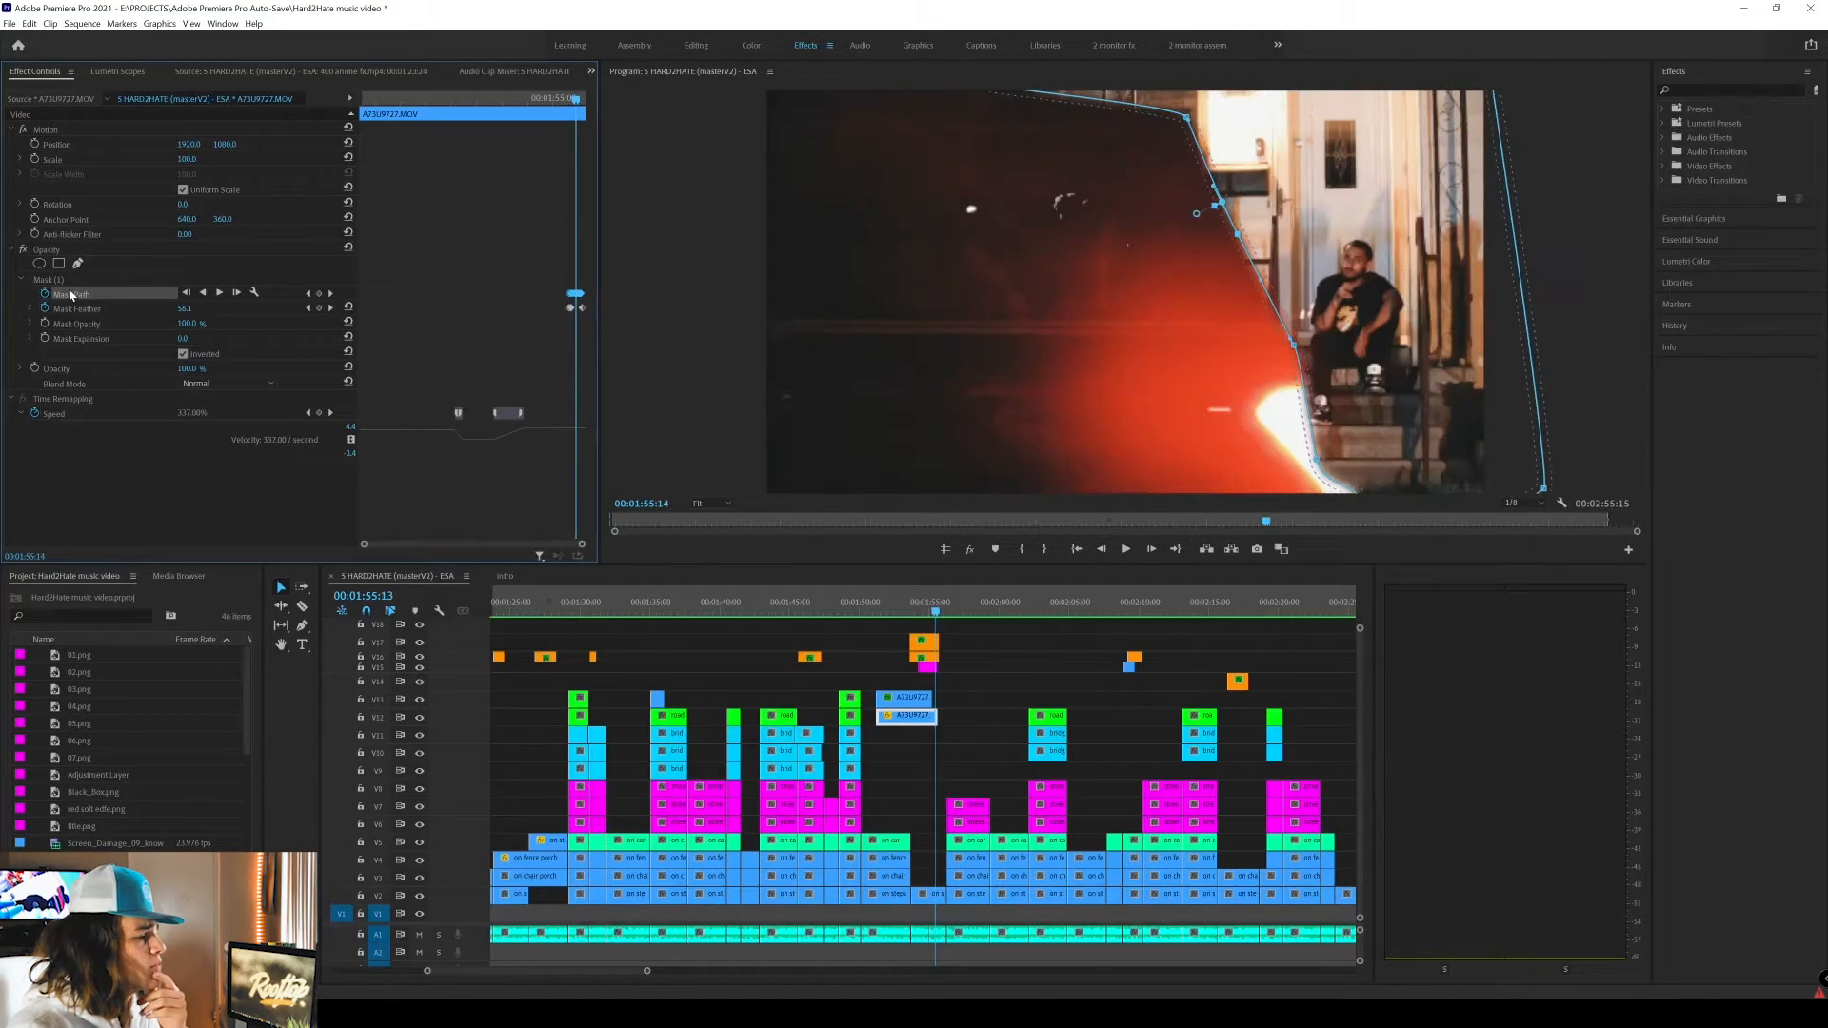
{"action": "key", "text": "Right"}
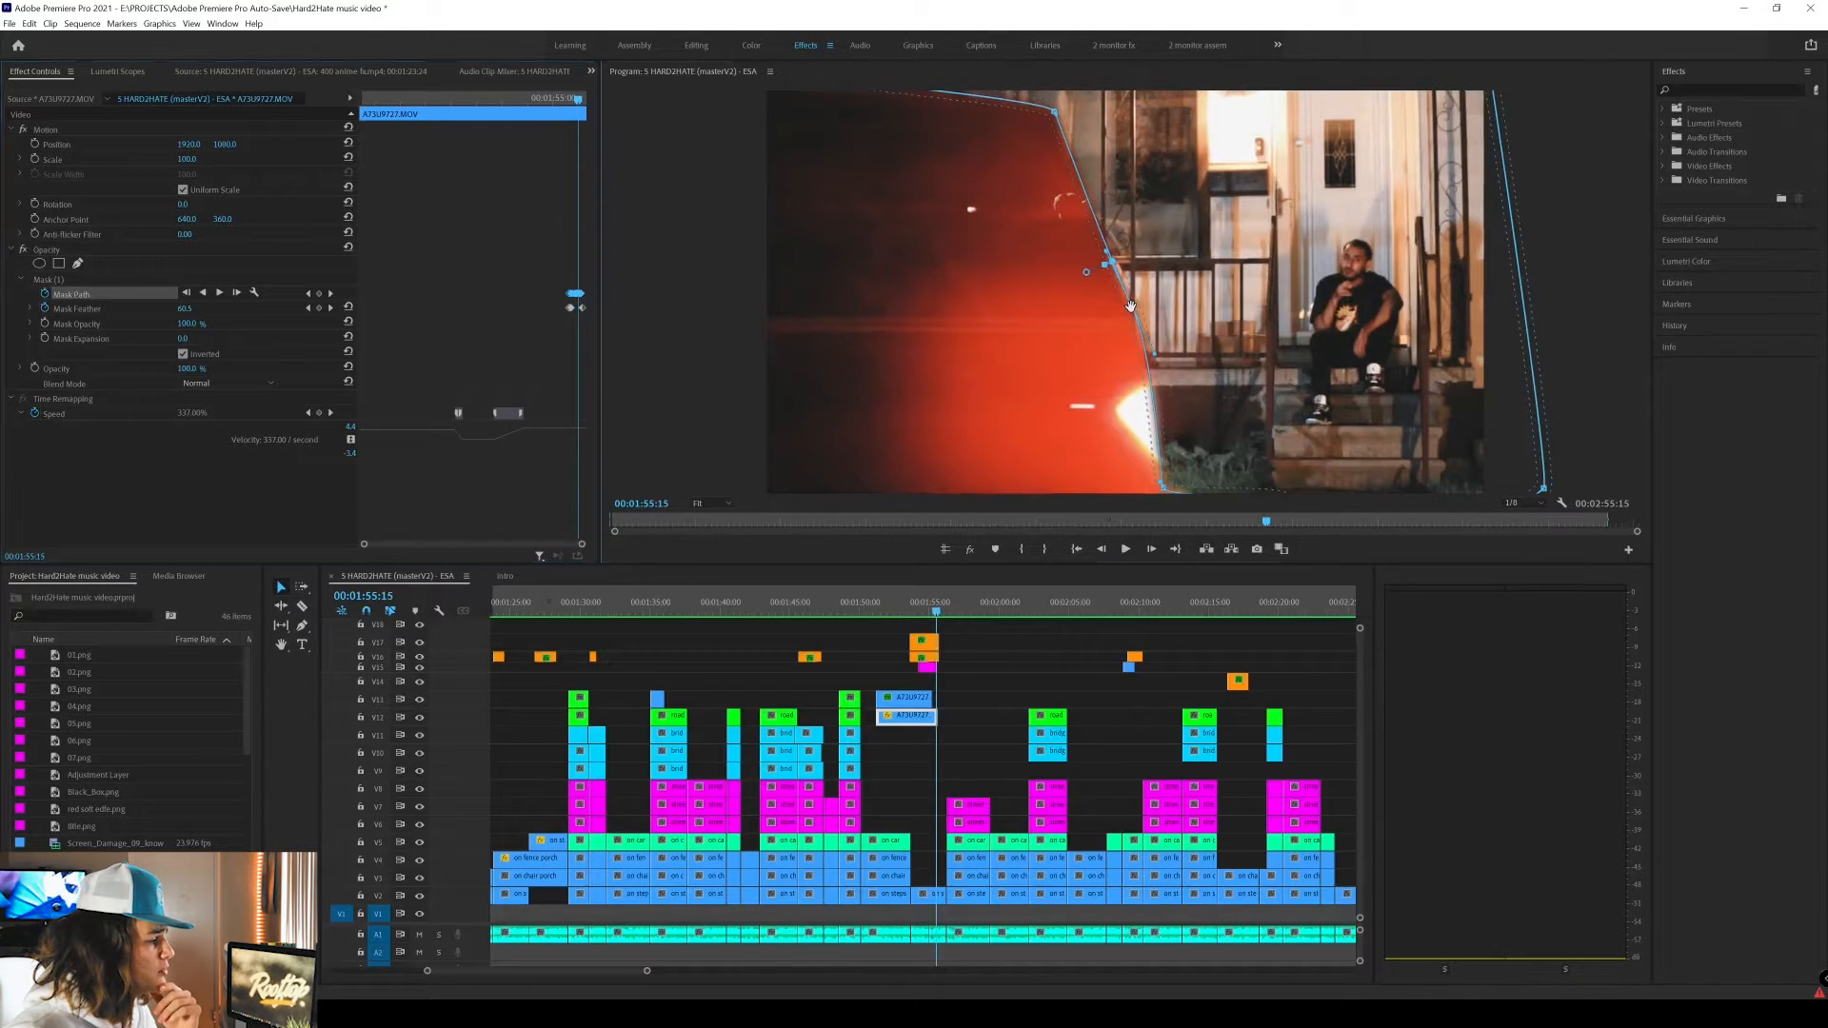
{"action": "left_click_drag", "start_coordinate": [1131, 305], "coordinate": [1169, 272]}
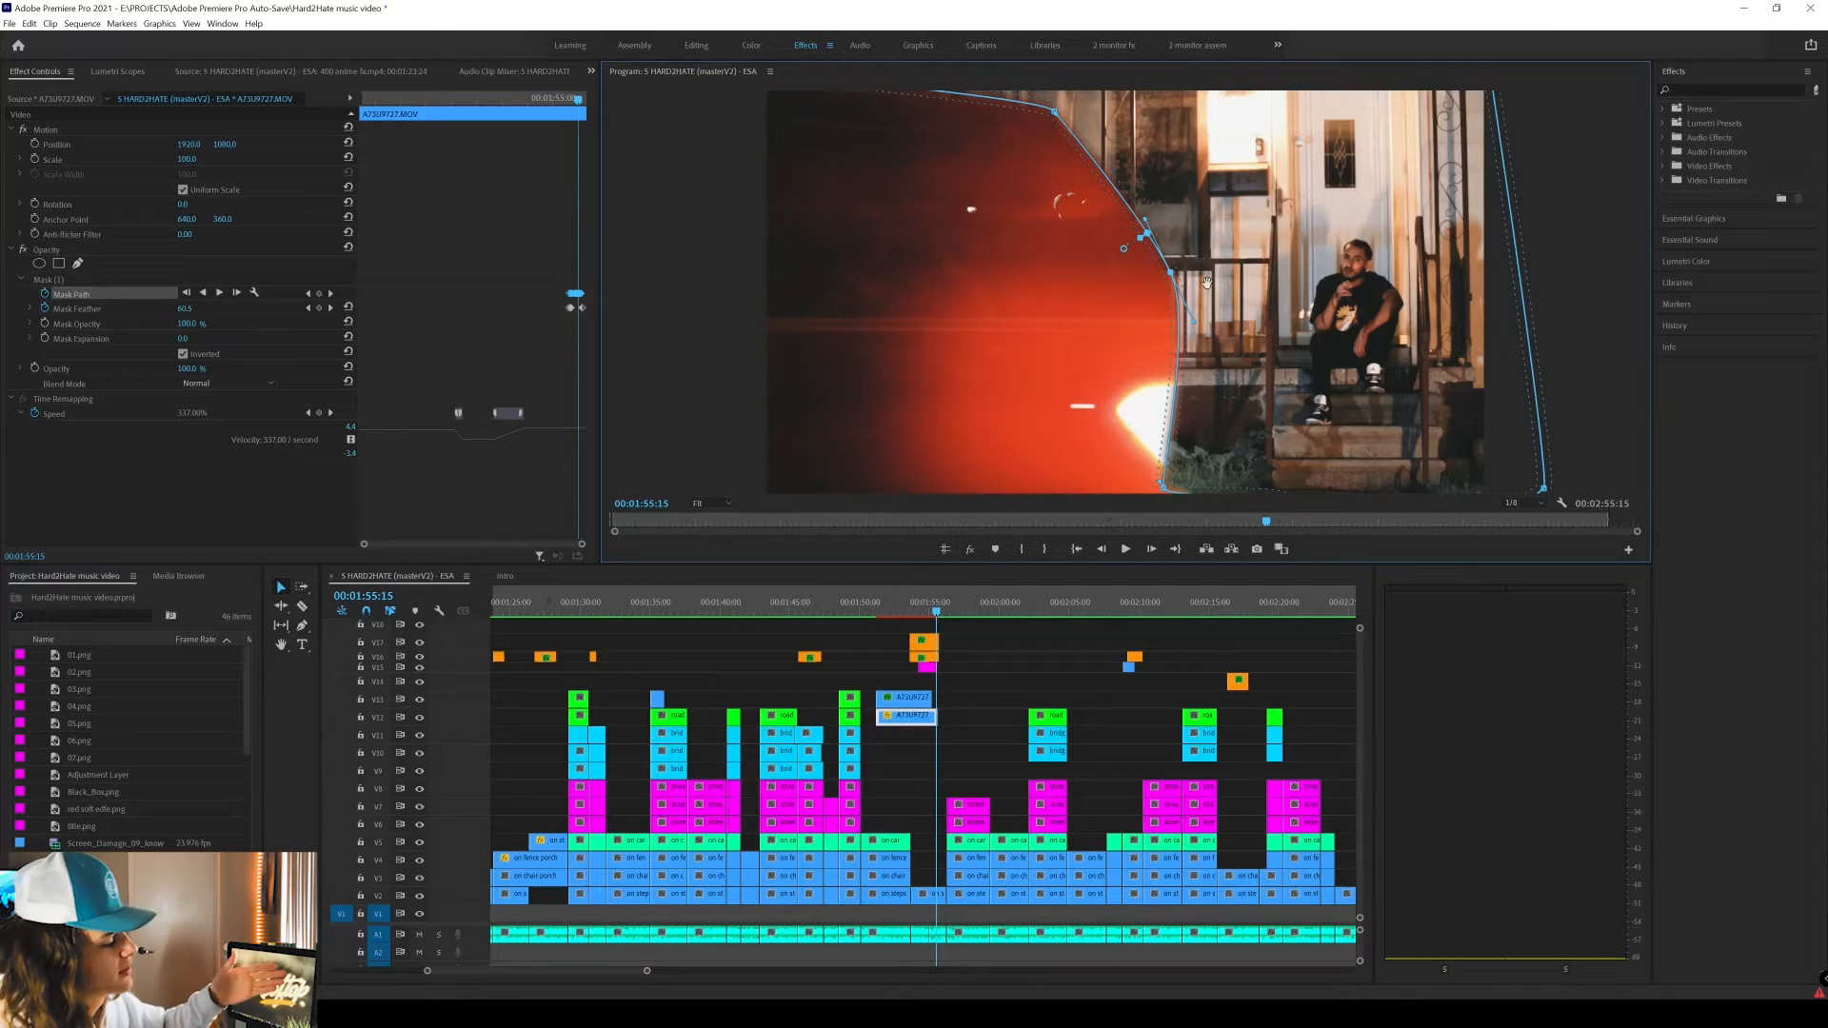
Open the on steps porch clip under the car shot as source footage and scrub through it.
{"action": "left_click", "coordinate": [927, 895]}
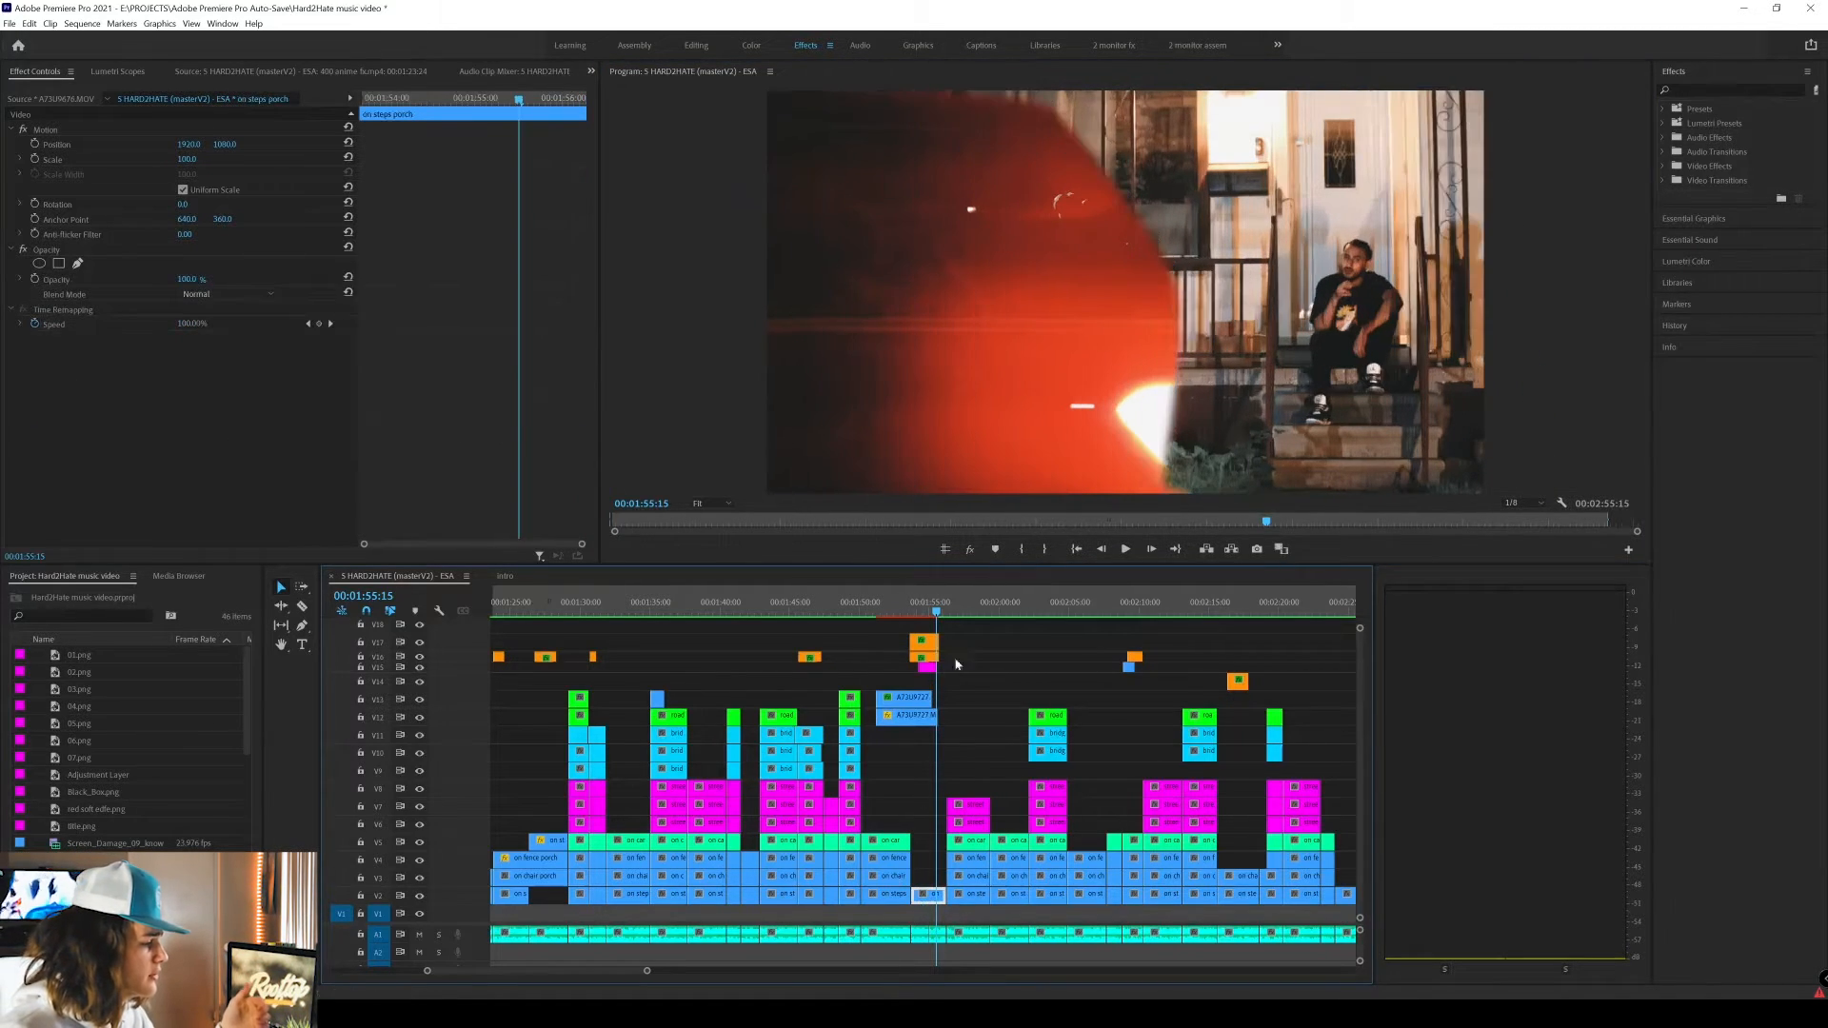
{"action": "double_click", "coordinate": [930, 895]}
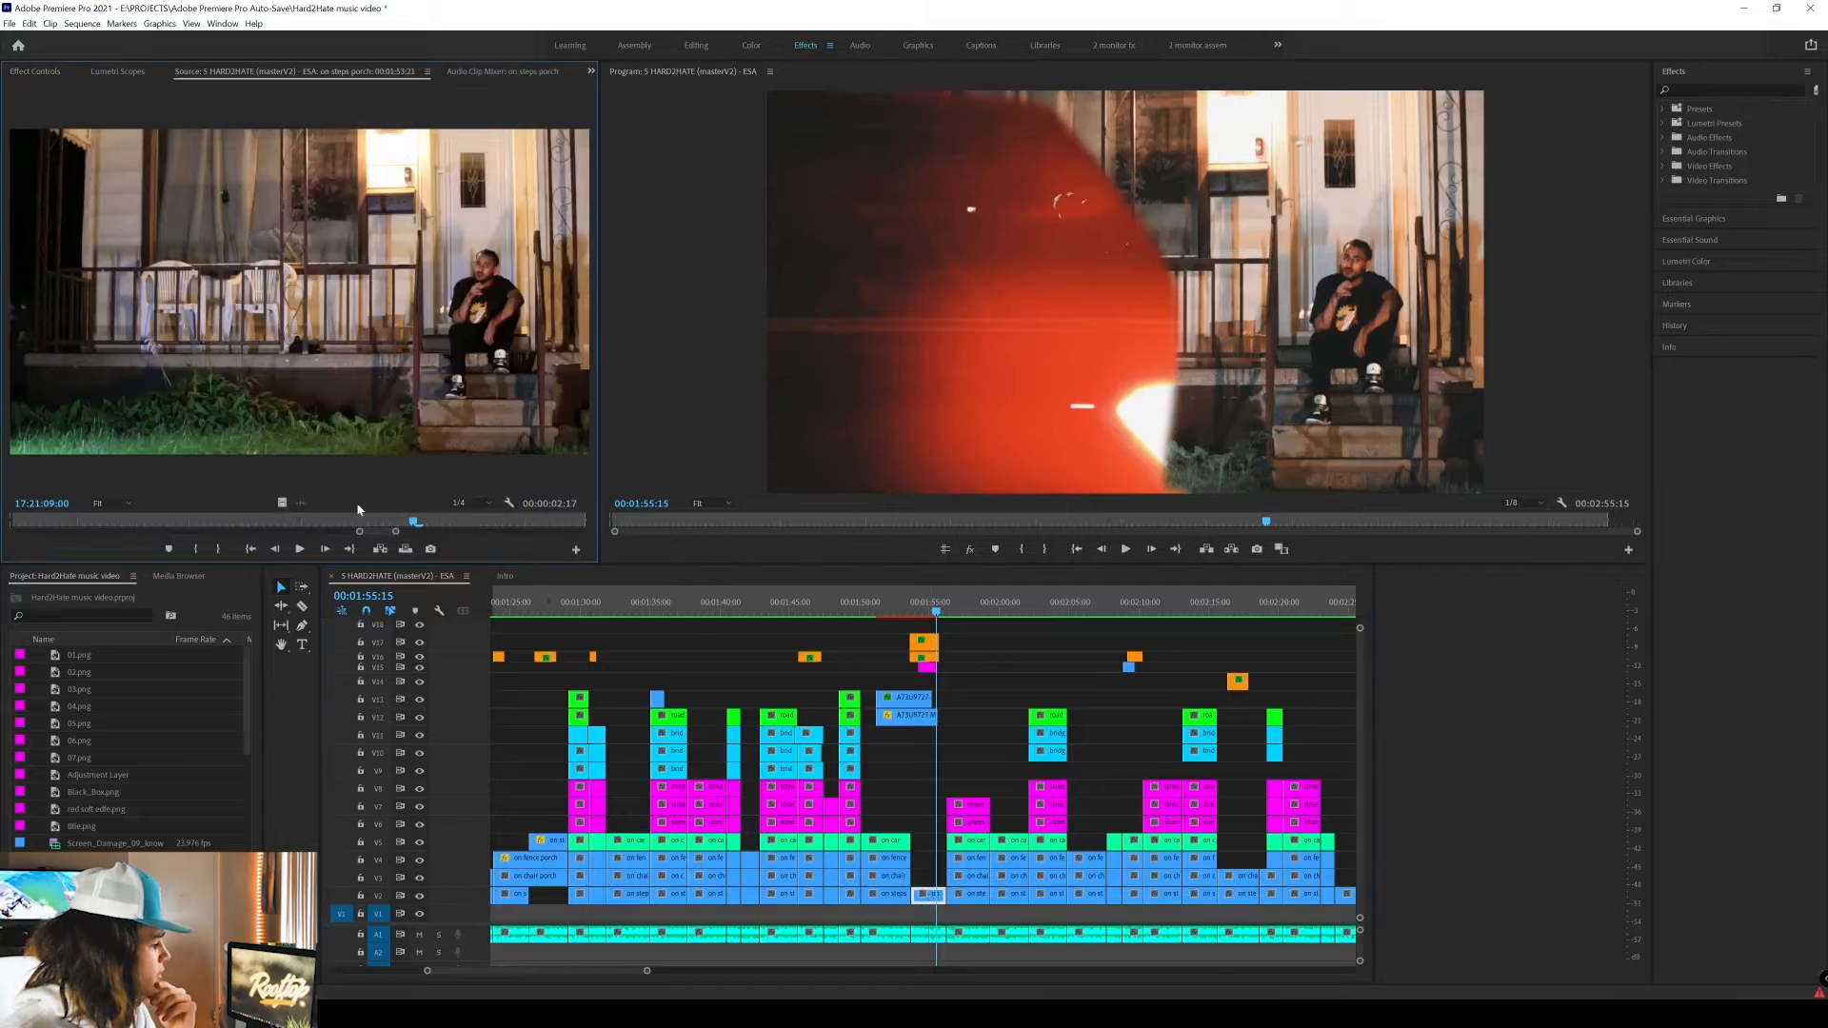
{"action": "left_click_drag", "start_coordinate": [358, 521], "coordinate": [536, 523]}
Play the anime explosion shot from 00:02:08:08 and replay it, stopping on the explosion at 00:02:09:14.
{"action": "left_click_drag", "start_coordinate": [936, 611], "coordinate": [937, 610]}
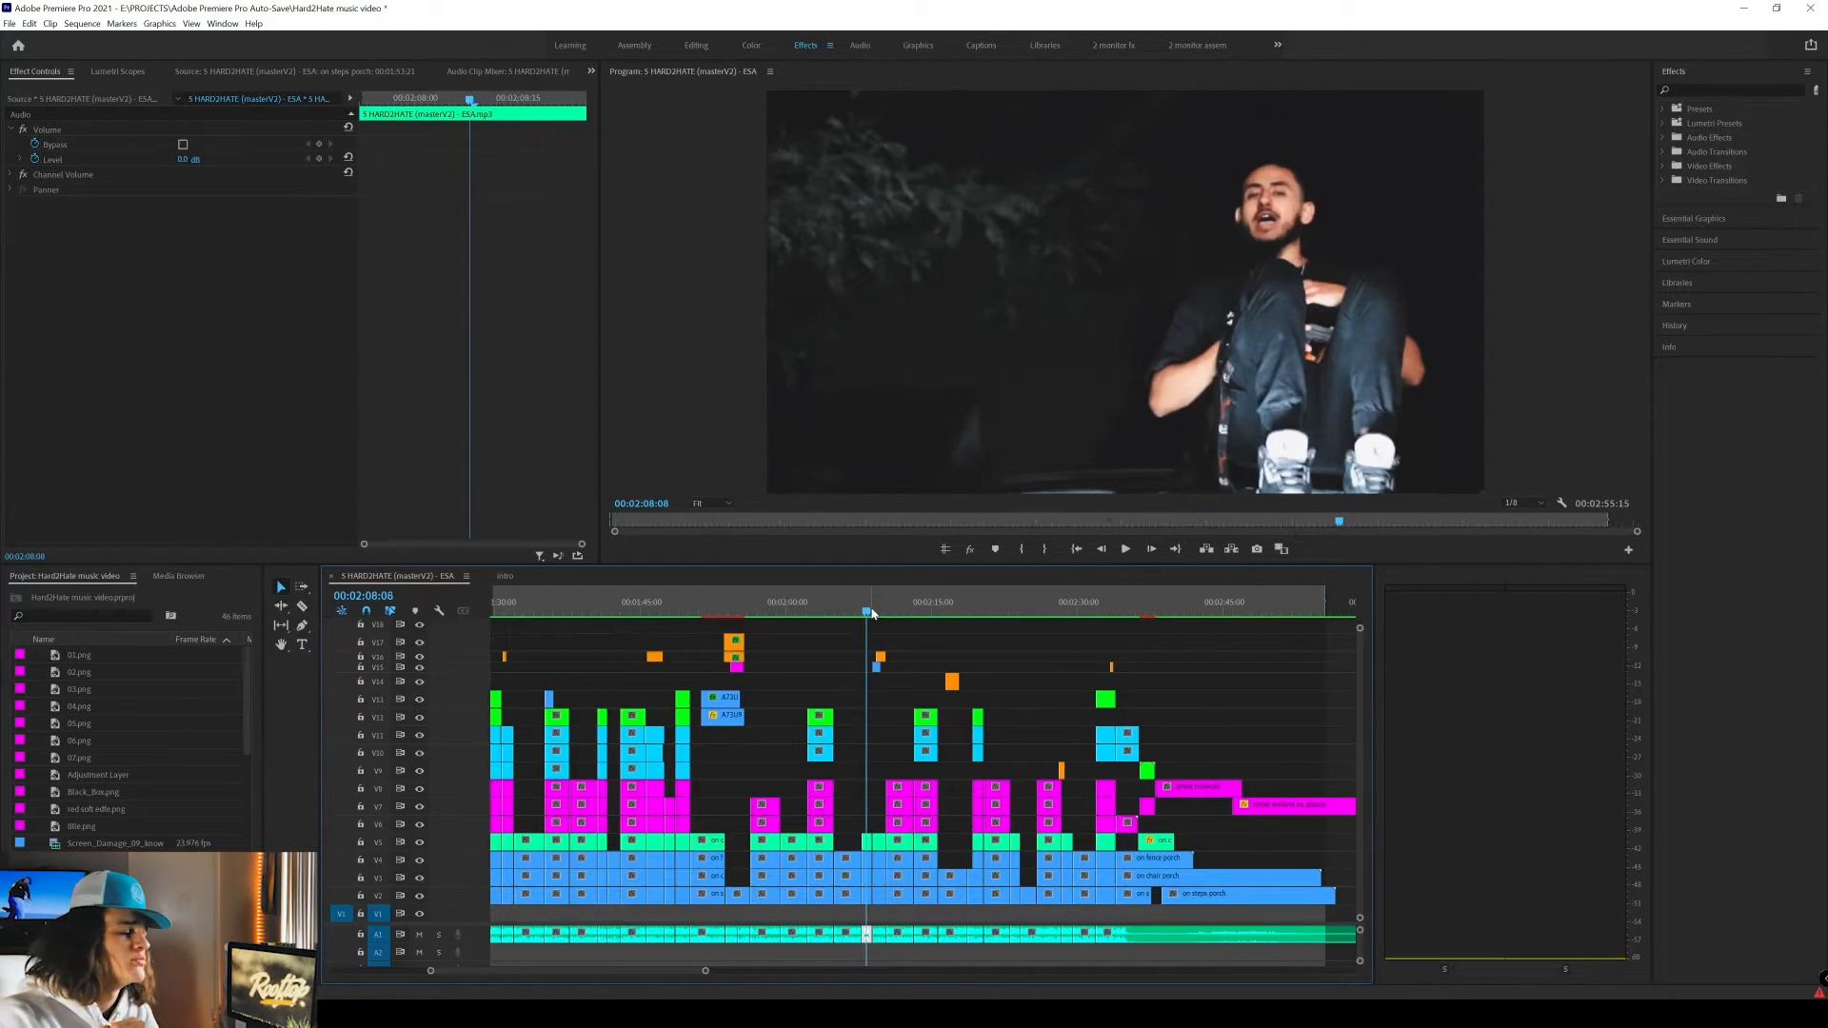
{"action": "key", "text": "space"}
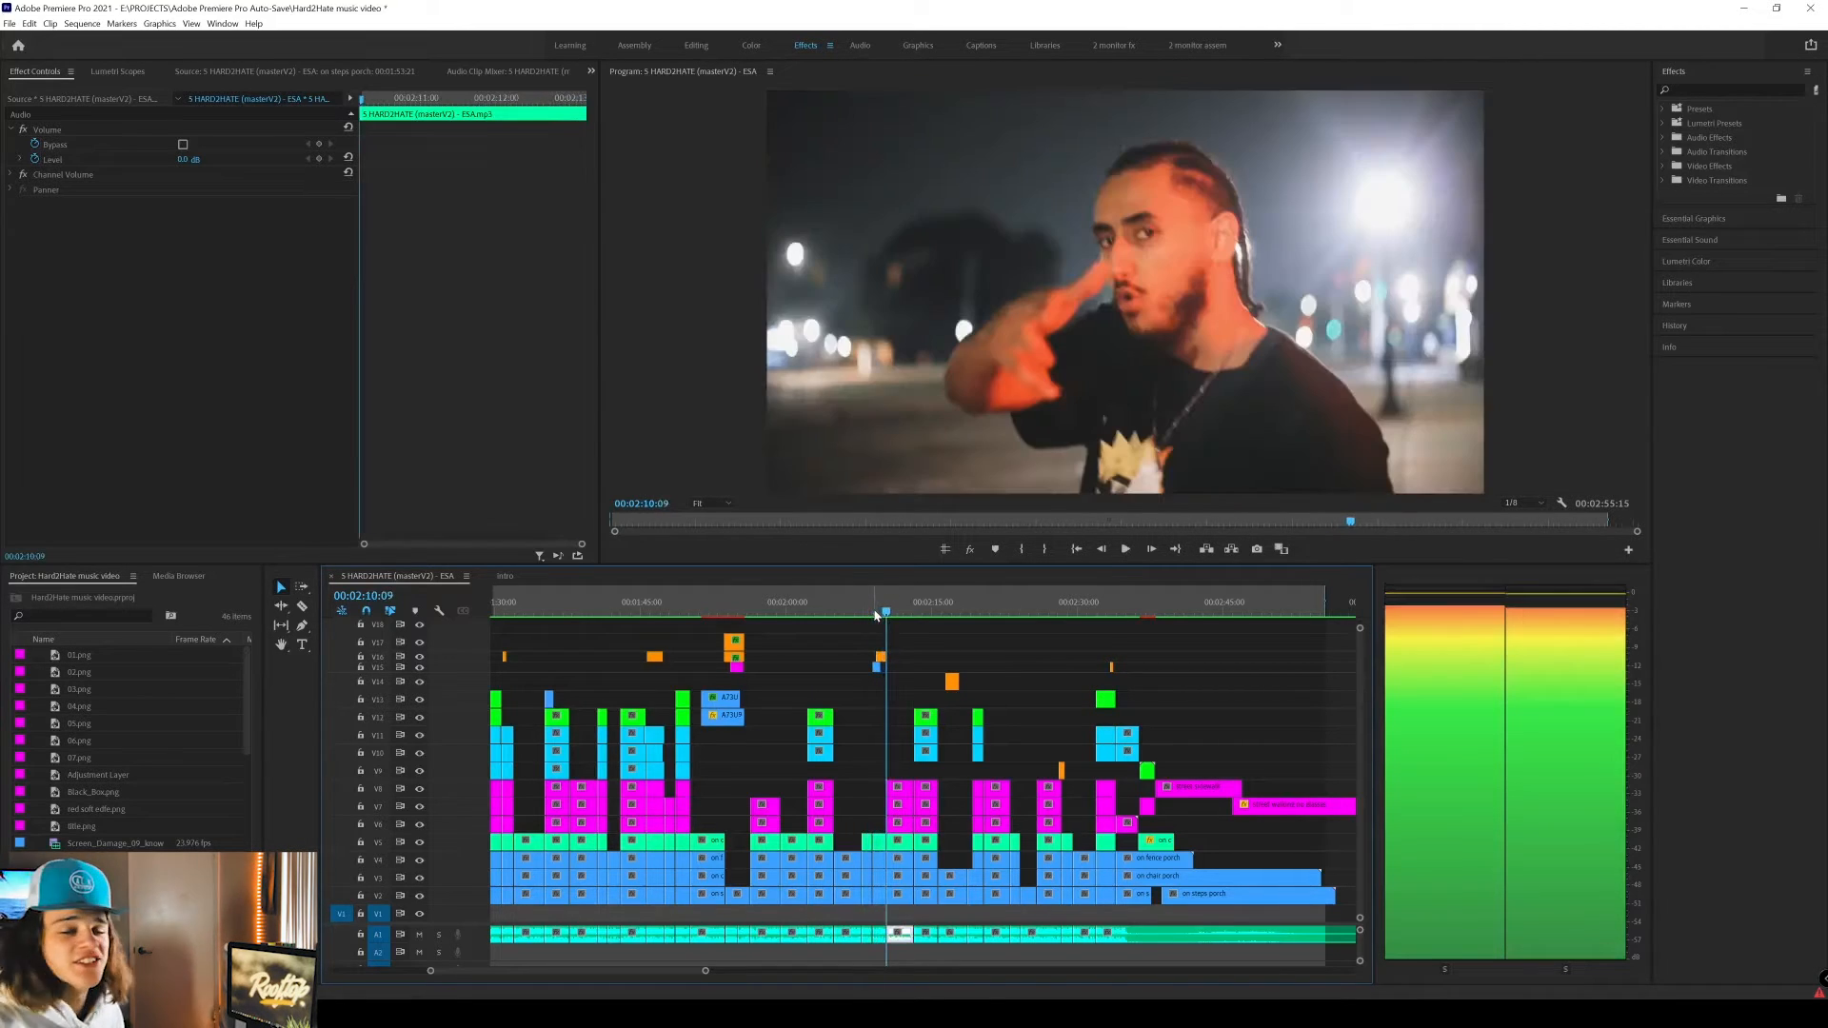
{"action": "key", "text": "space"}
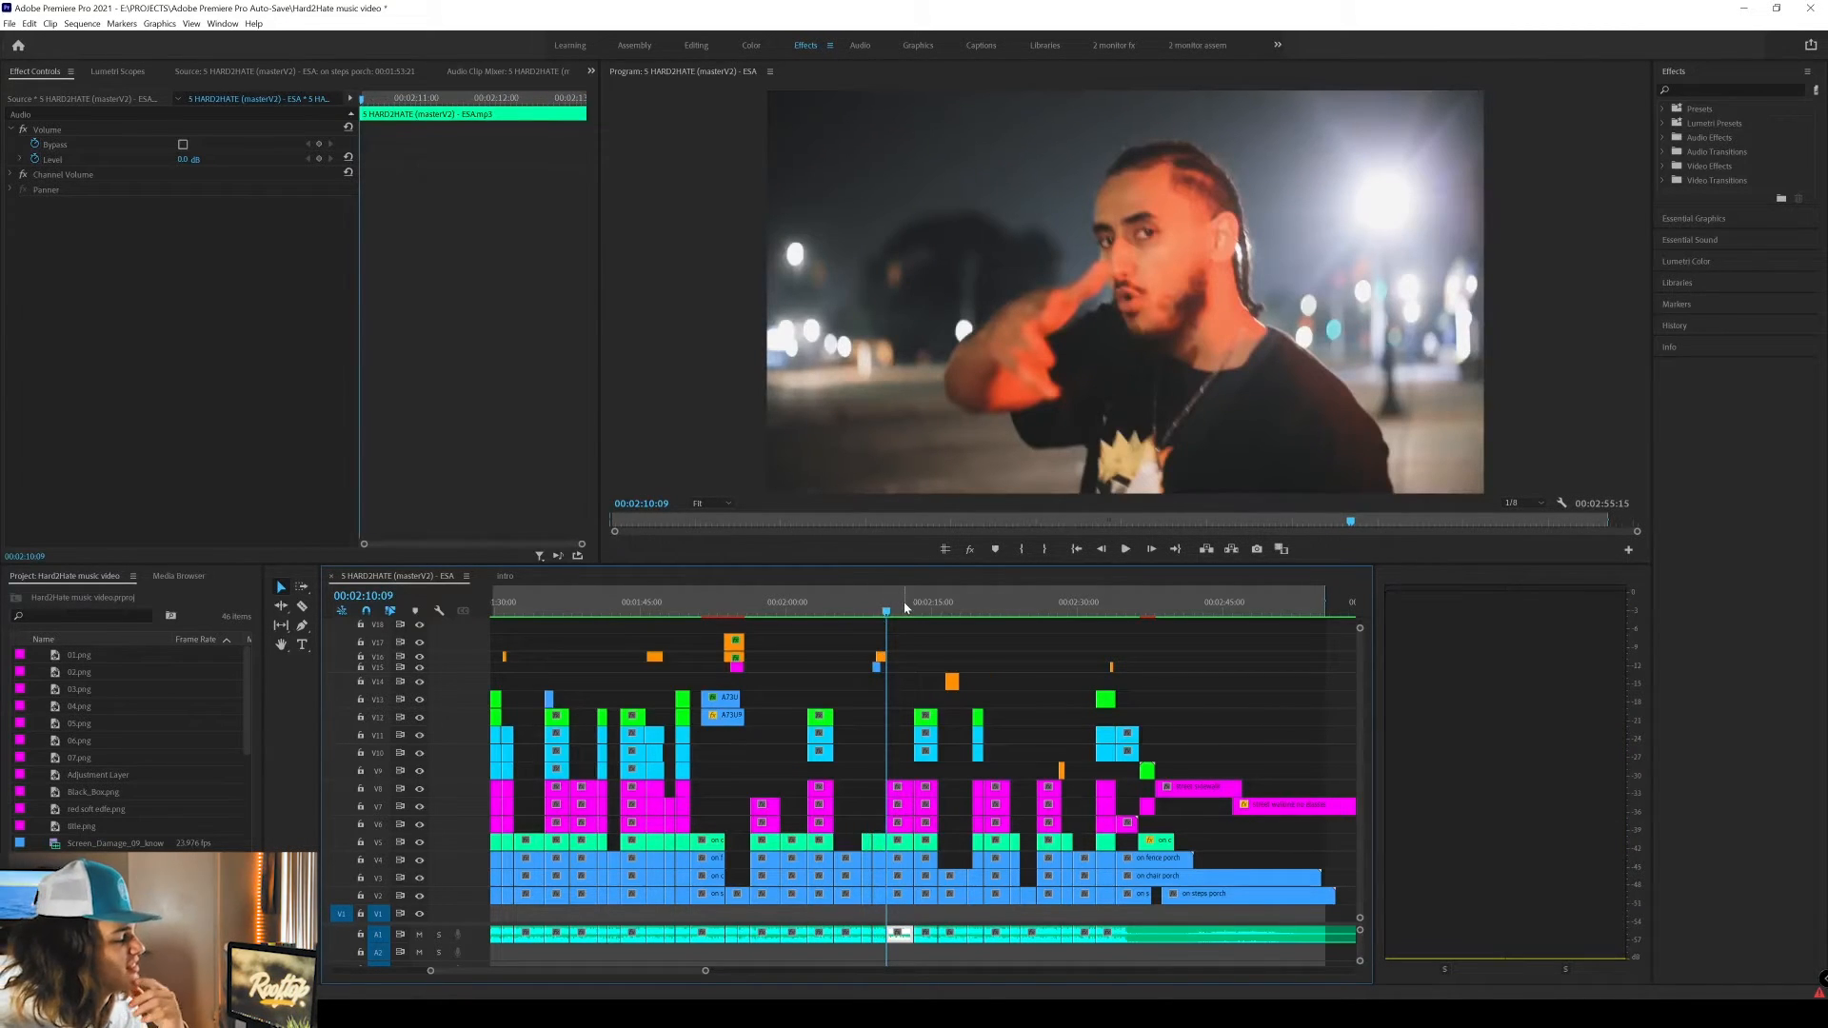
{"action": "left_click", "coordinate": [874, 611]}
{"action": "key", "text": "space"}
{"action": "key", "text": "space"}
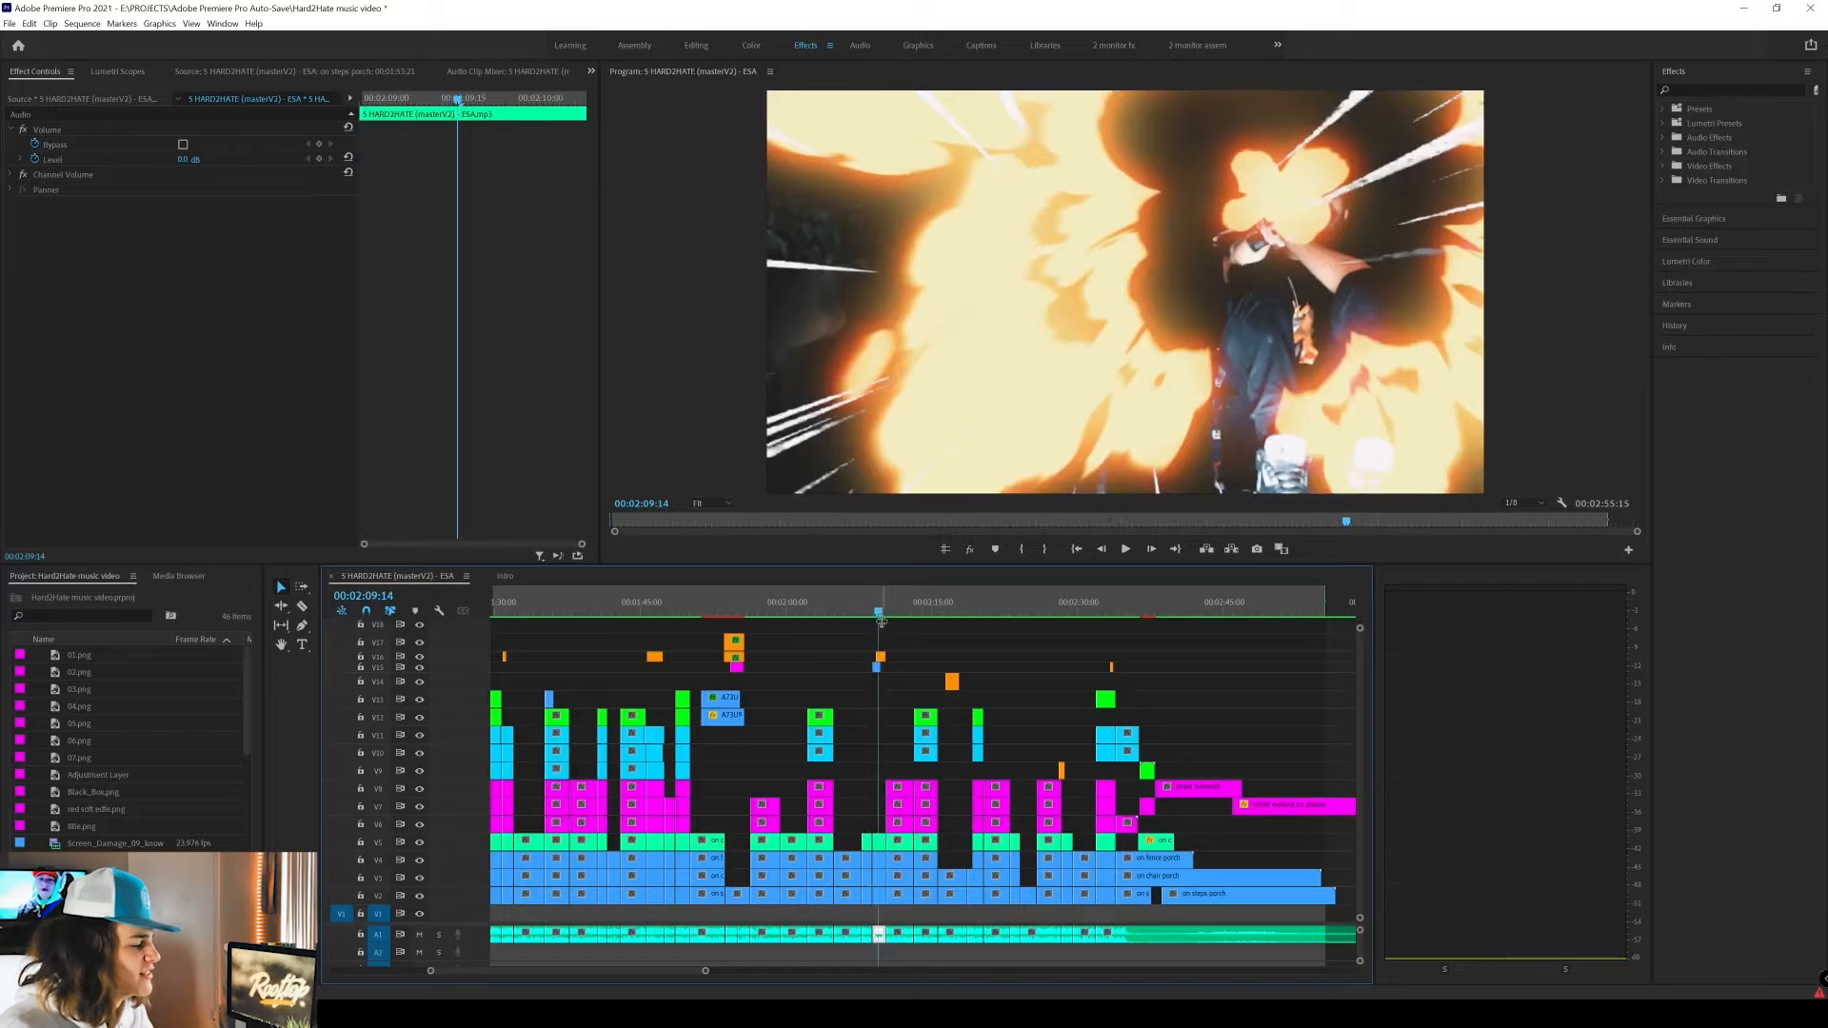
Inspect the explosion clip's Scale keyframes, Lighten blend and Ultra Key effects, and scrub its green-screen source to 00:01:54:26.
{"action": "left_click", "coordinate": [882, 657]}
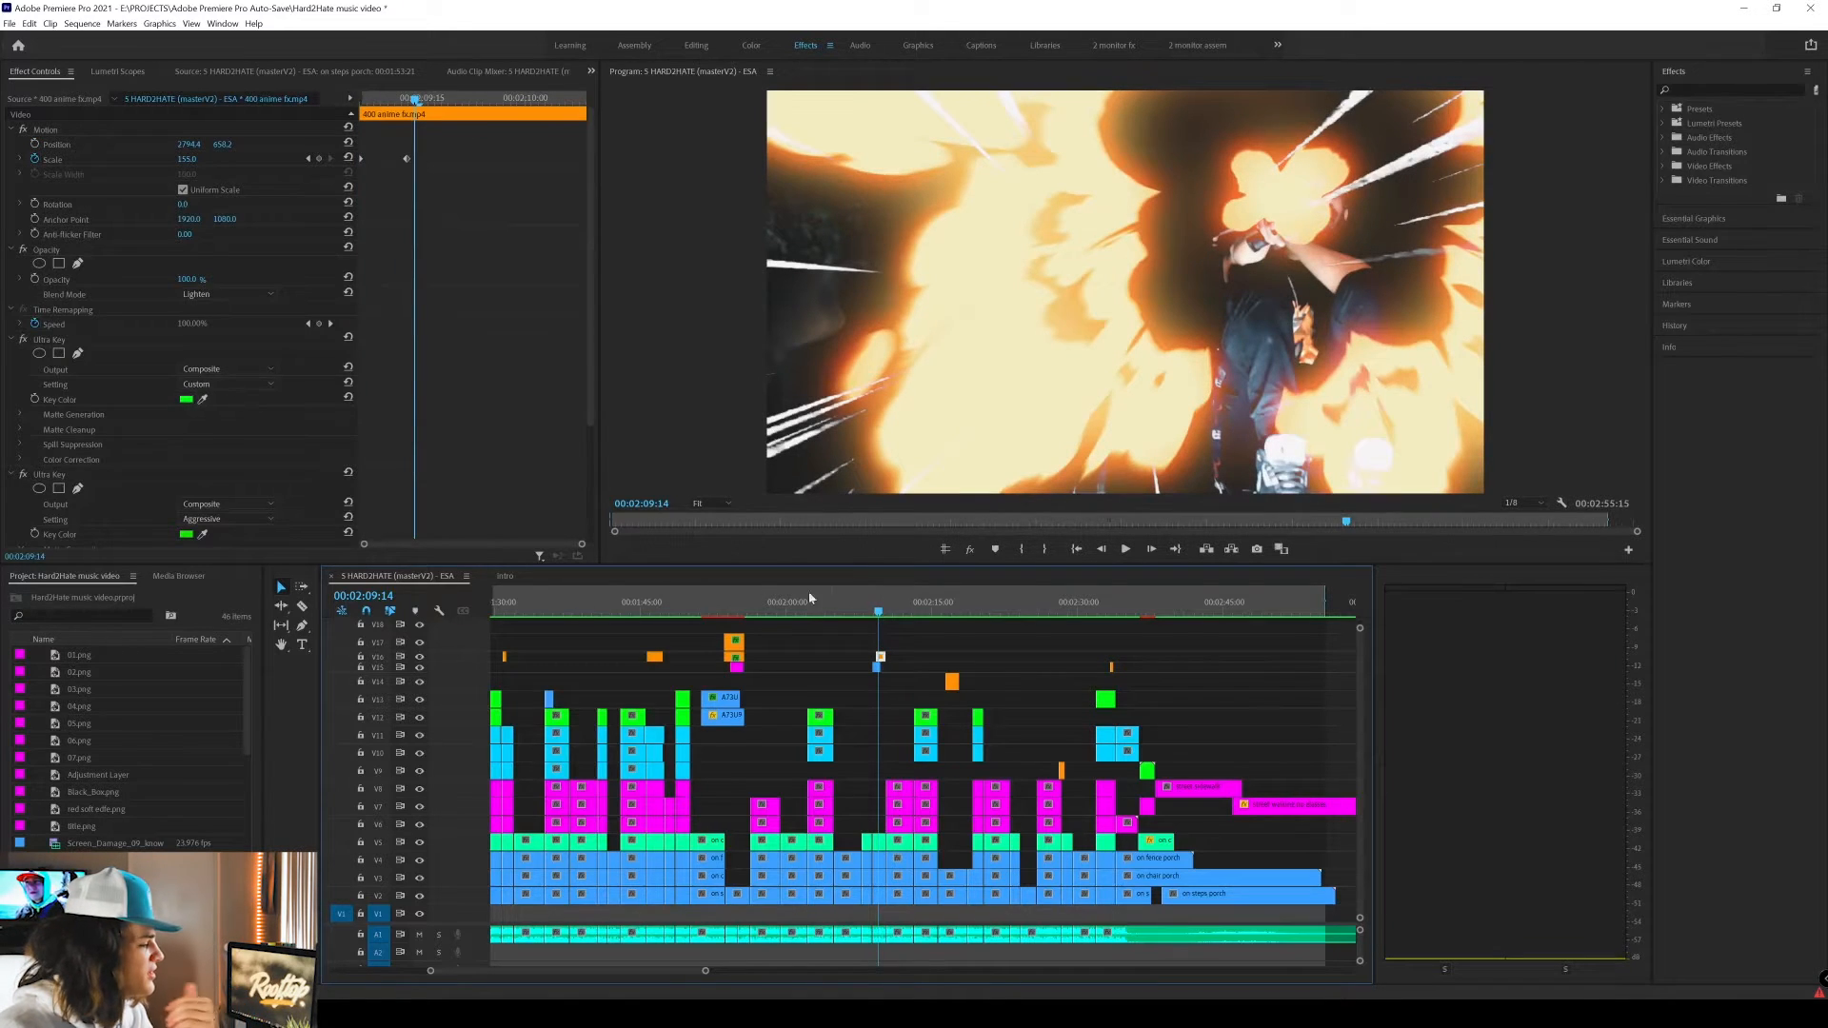
{"action": "double_click", "coordinate": [882, 659]}
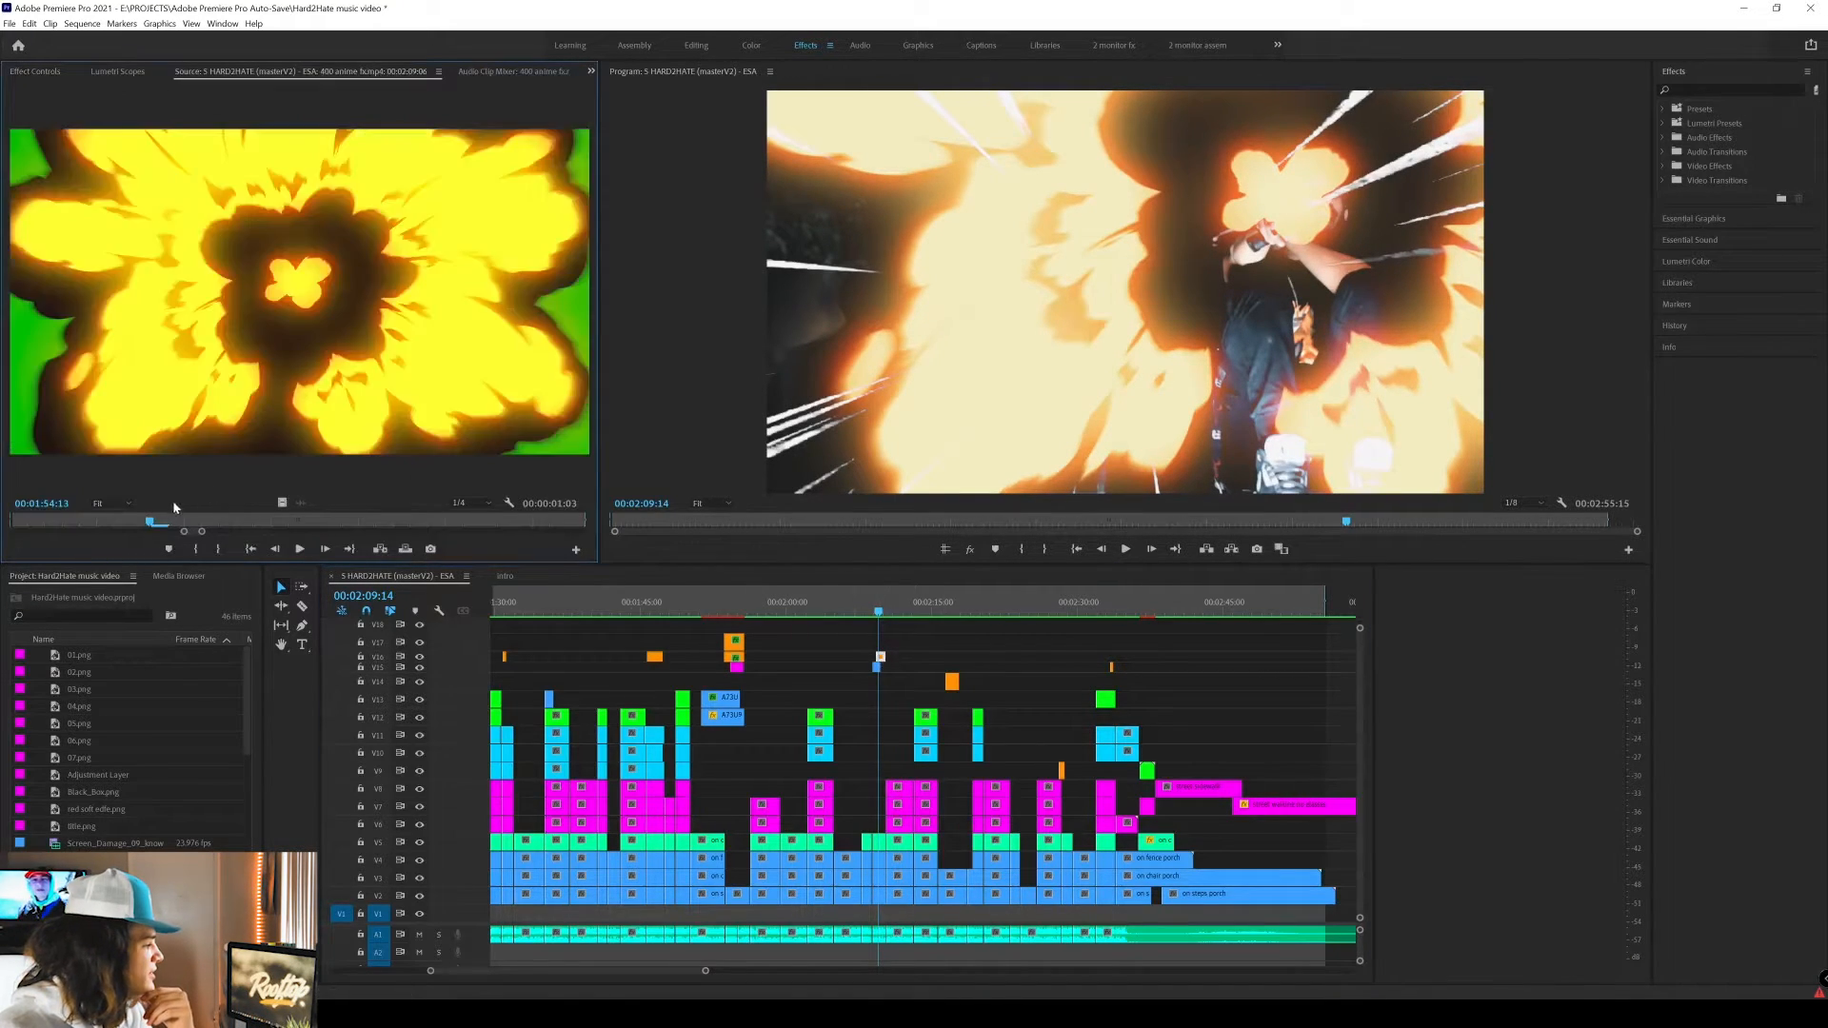
{"action": "left_click_drag", "start_coordinate": [177, 521], "coordinate": [378, 523]}
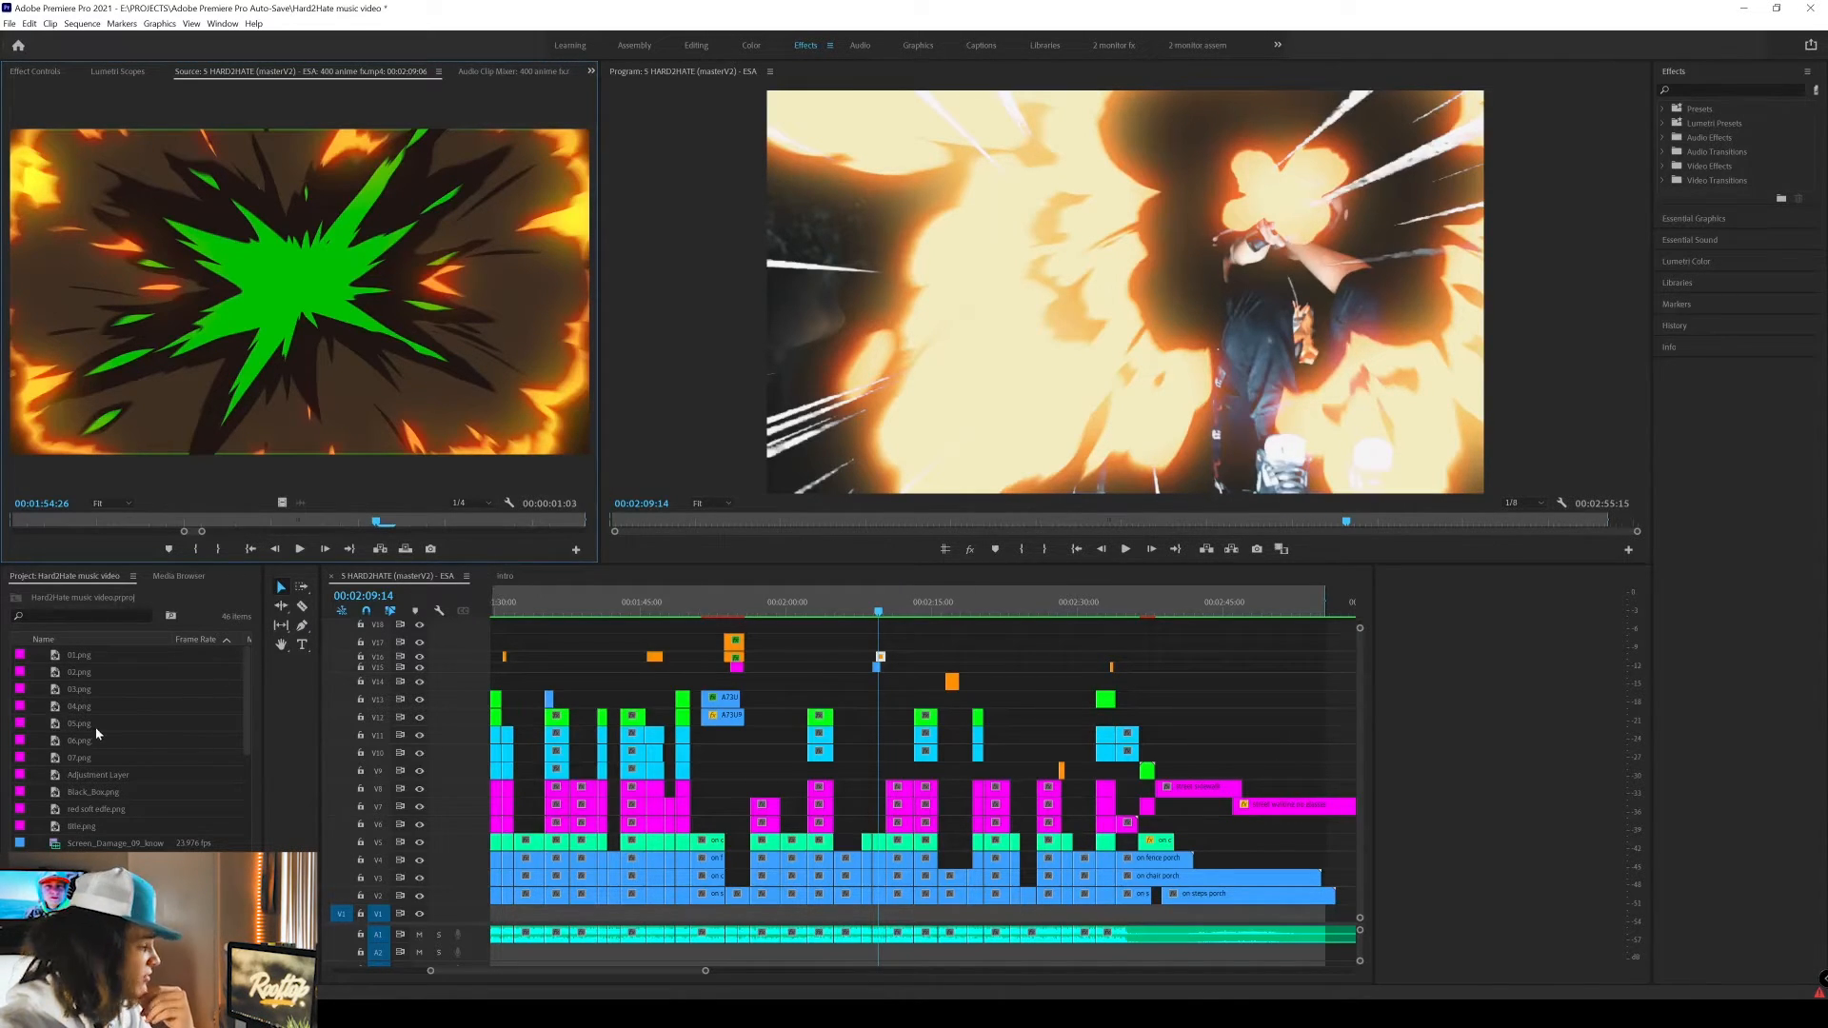
Open the broll sequence from the project and scrub through its collection of anime effect clips.
{"action": "scroll", "coordinate": [95, 724], "scroll_direction": "down", "scroll_amount": 4}
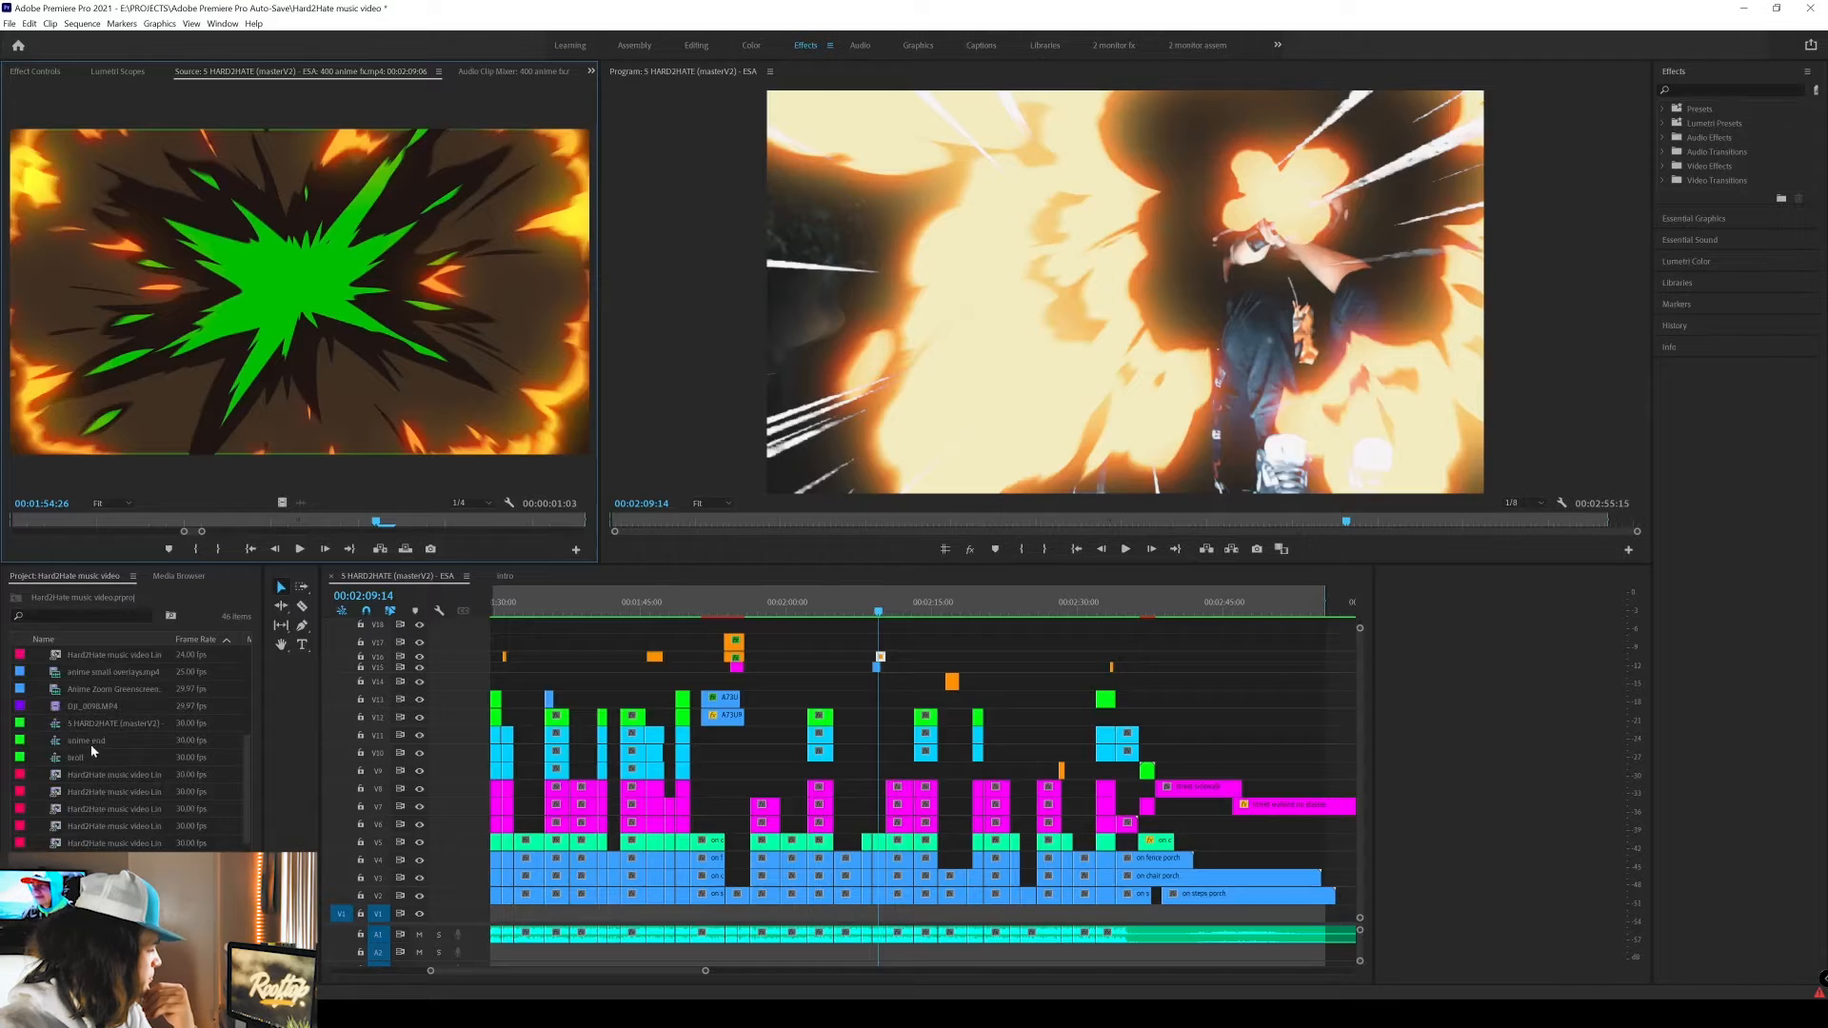
{"action": "double_click", "coordinate": [84, 757]}
{"action": "scroll", "coordinate": [832, 750], "scroll_direction": "down", "scroll_amount": 5}
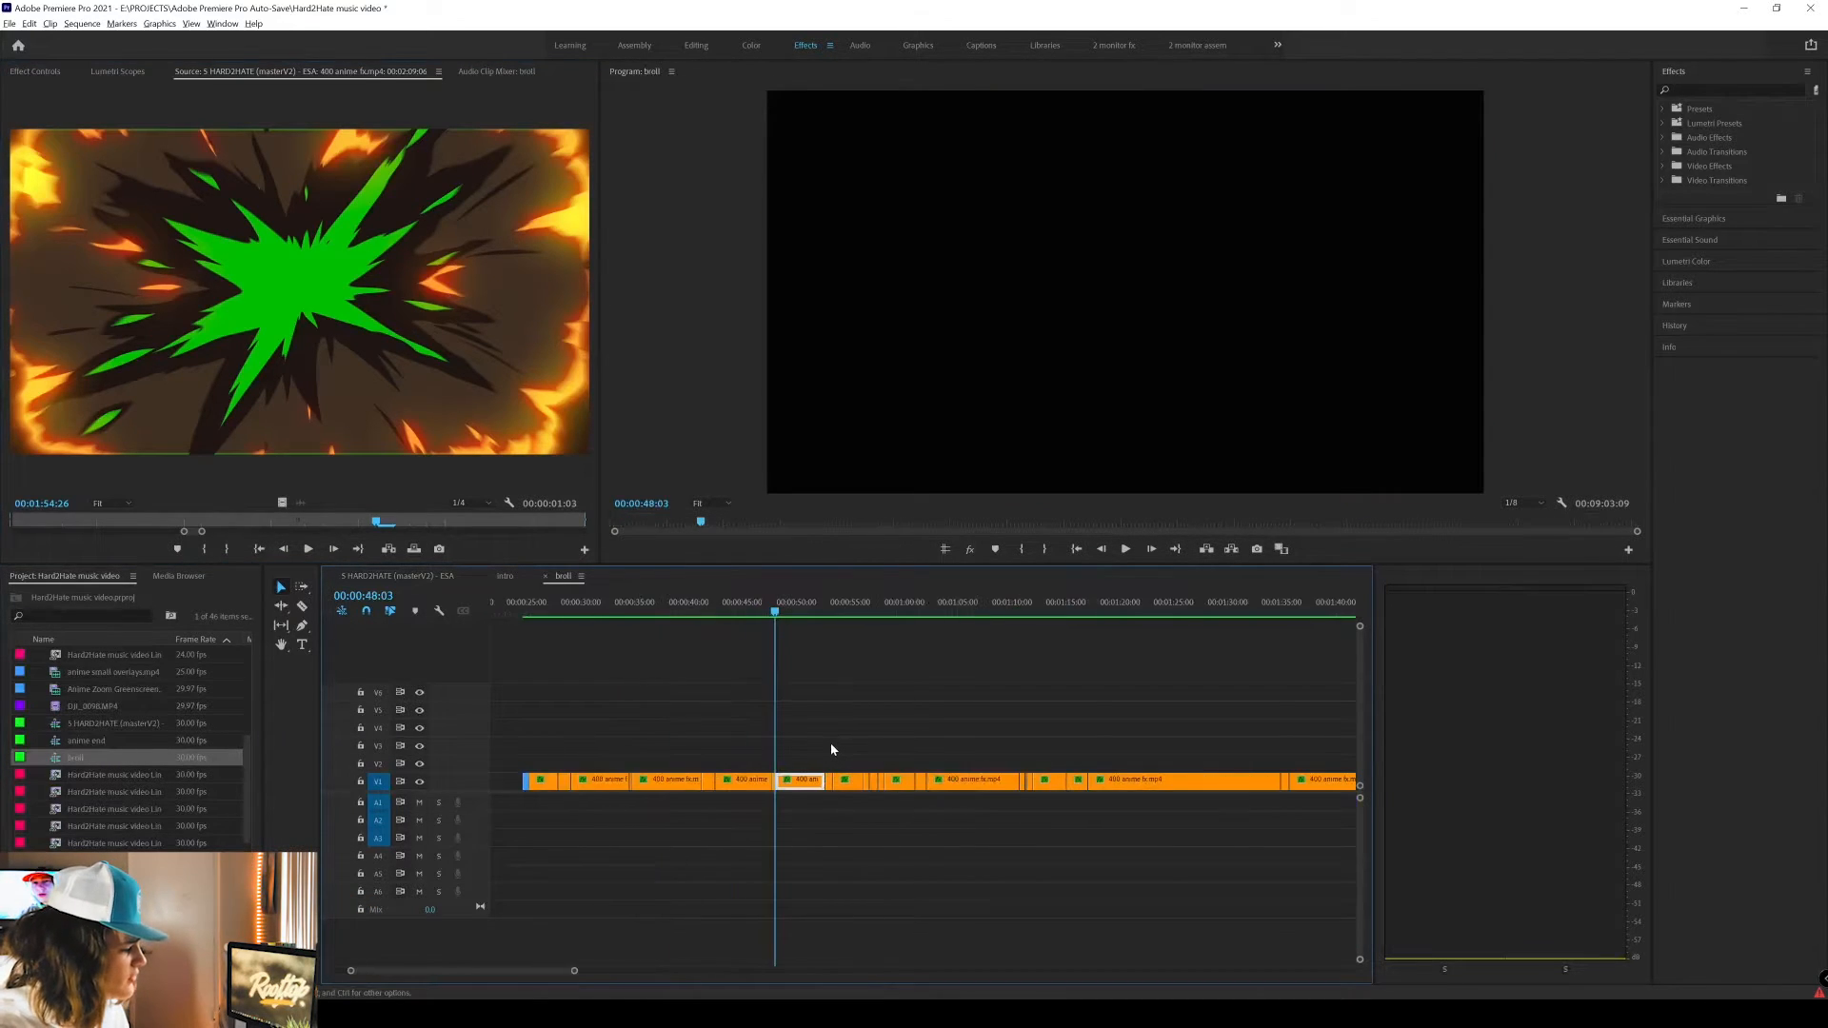
{"action": "left_click_drag", "start_coordinate": [686, 617], "coordinate": [1077, 613]}
{"action": "scroll", "coordinate": [1099, 676], "scroll_direction": "down", "scroll_amount": 3}
{"action": "scroll", "coordinate": [1099, 681], "scroll_direction": "down", "scroll_amount": 2}
{"action": "left_click_drag", "start_coordinate": [848, 613], "coordinate": [1058, 614]}
{"action": "scroll", "coordinate": [1106, 695], "scroll_direction": "down", "scroll_amount": 4}
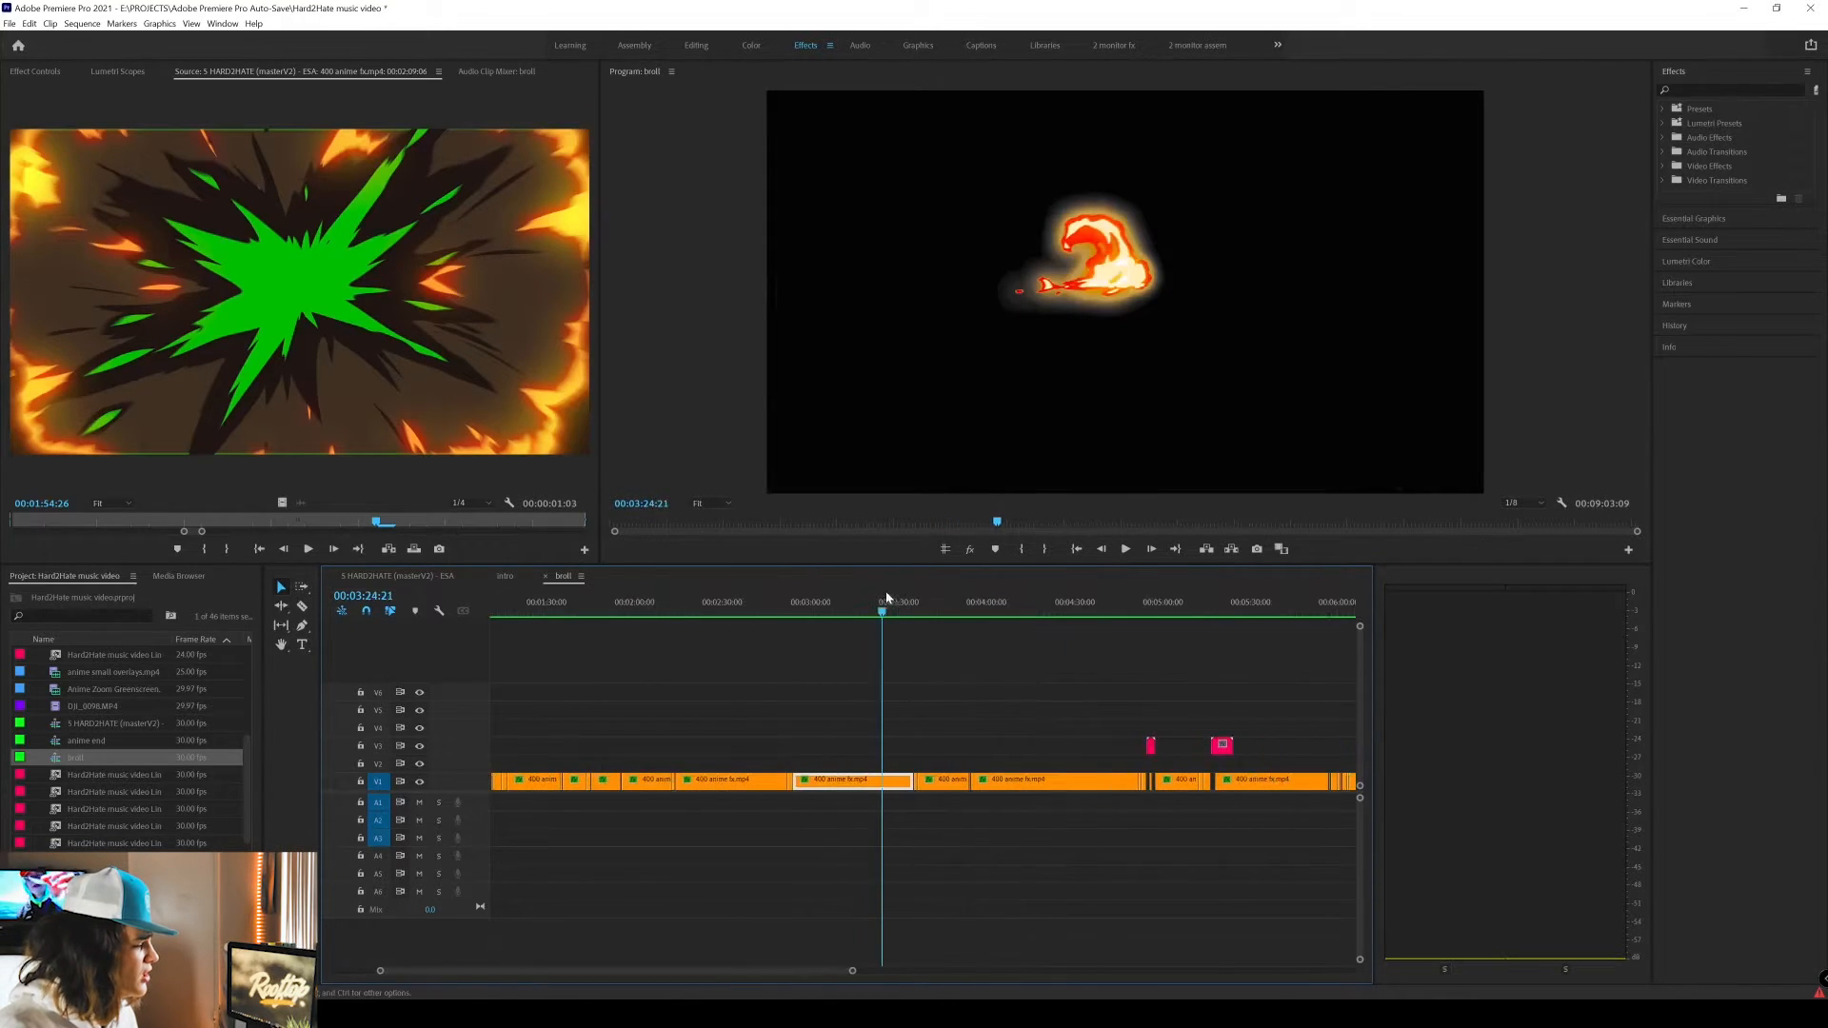
{"action": "left_click_drag", "start_coordinate": [886, 612], "coordinate": [1182, 617]}
{"action": "scroll", "coordinate": [1111, 633], "scroll_direction": "down", "scroll_amount": 2}
Return to the 5 HARD2HATE (masterV2) sequence and play from the speed-line overlay at 00:02:09:02.
{"action": "left_click", "coordinate": [400, 577]}
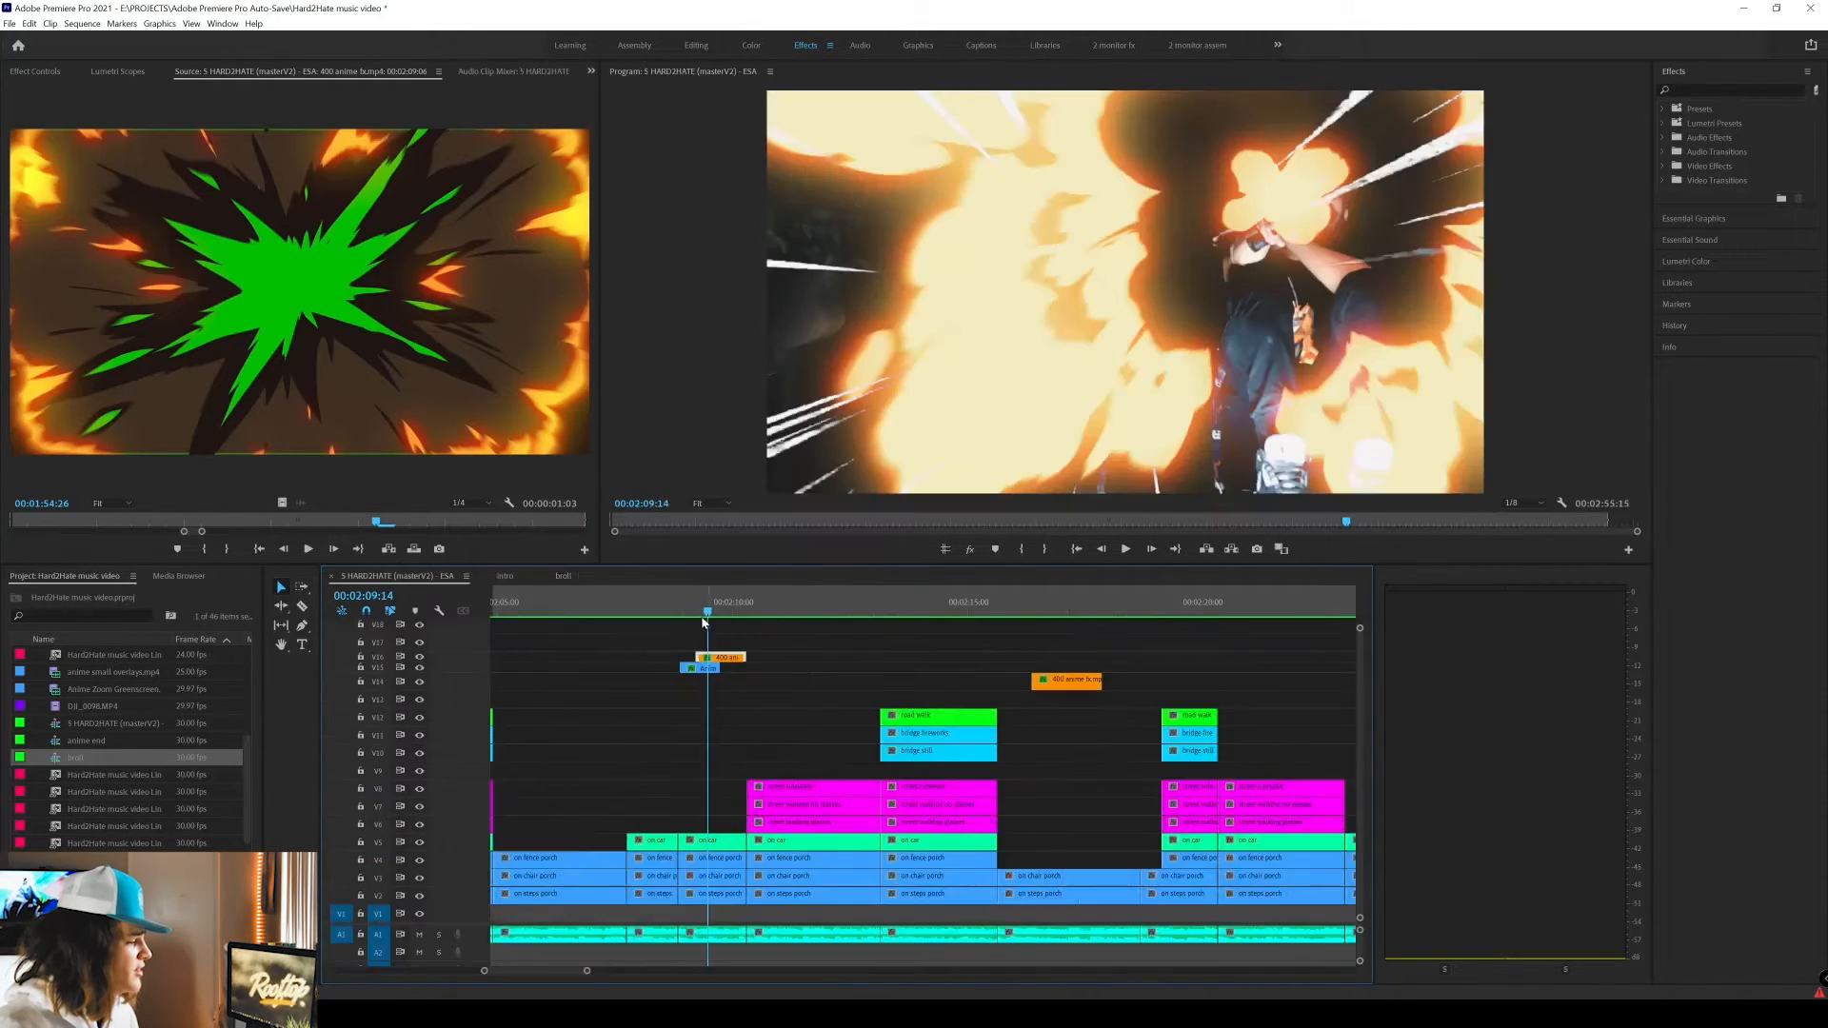
{"action": "left_click_drag", "start_coordinate": [707, 618], "coordinate": [693, 619]}
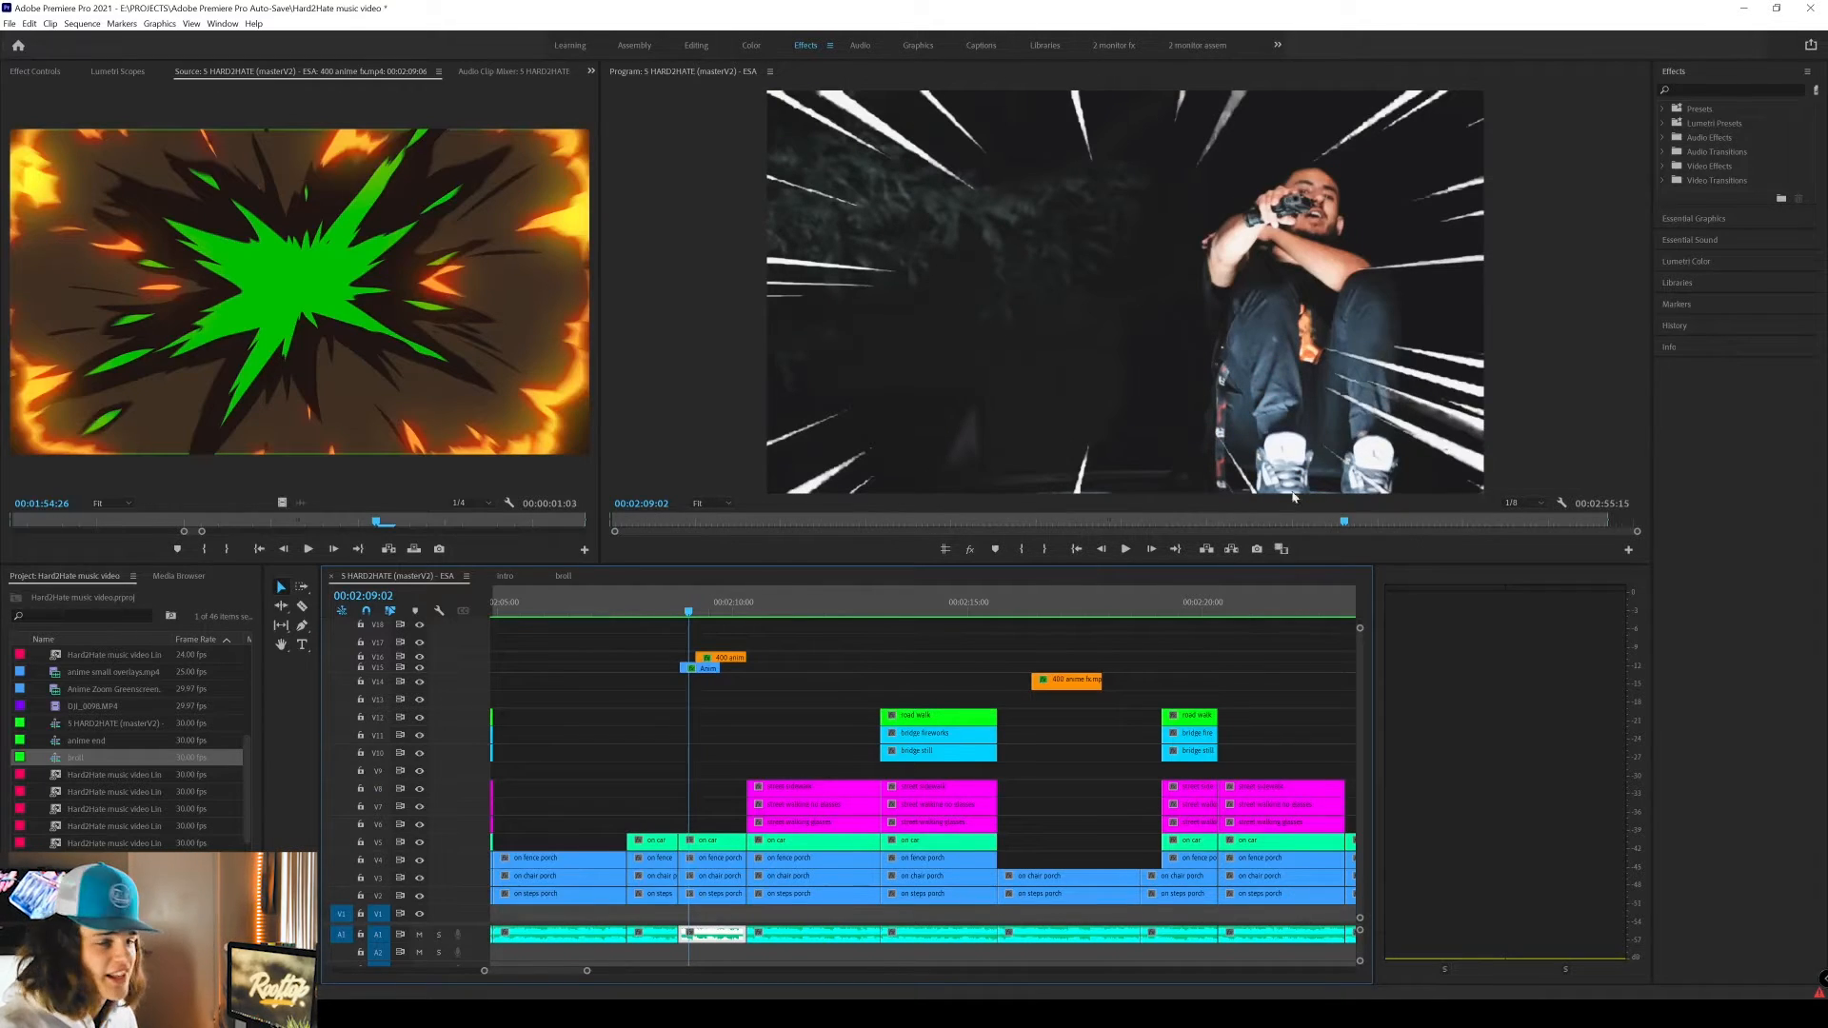
{"action": "key", "text": "space"}
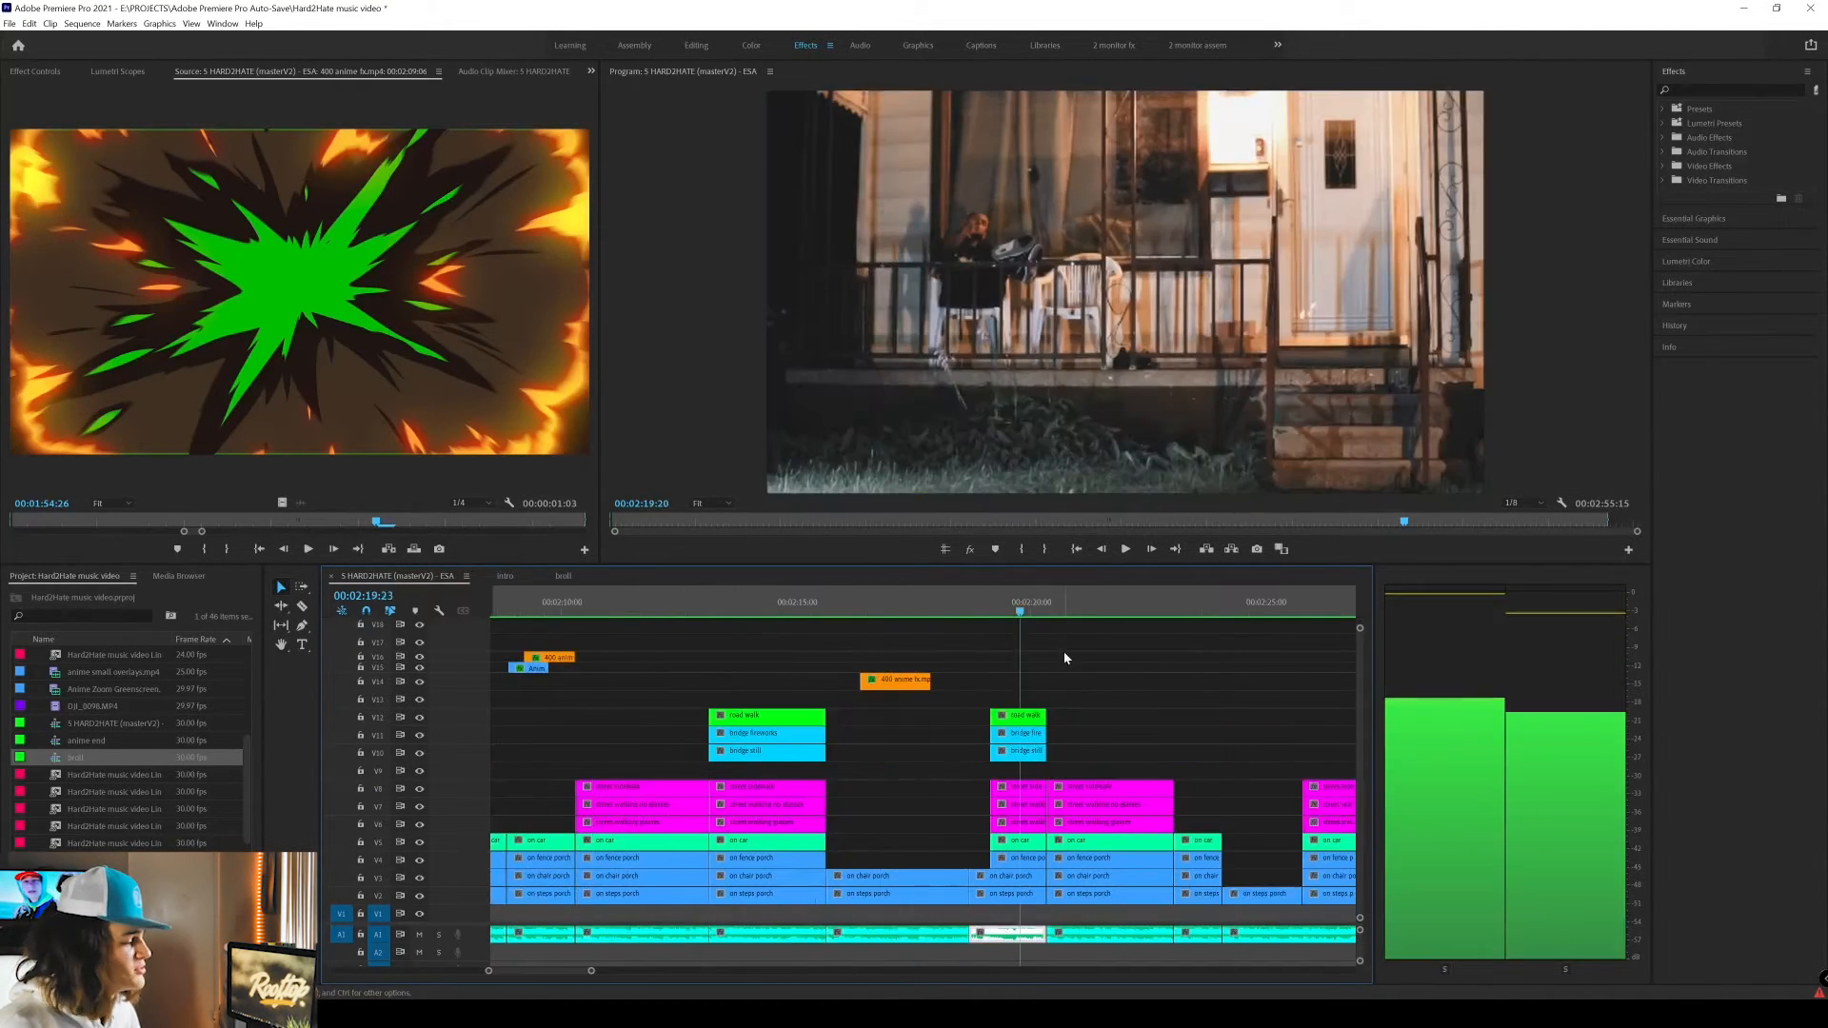
Scrub the ending from 00:02:36:26 to the cartoon version of the artist at 00:02:37:21 and select the green clip there.
{"action": "scroll", "coordinate": [1064, 658], "scroll_direction": "down", "scroll_amount": 8}
{"action": "scroll", "coordinate": [1065, 657], "scroll_direction": "down", "scroll_amount": 3}
{"action": "scroll", "coordinate": [1059, 655], "scroll_direction": "down", "scroll_amount": 2}
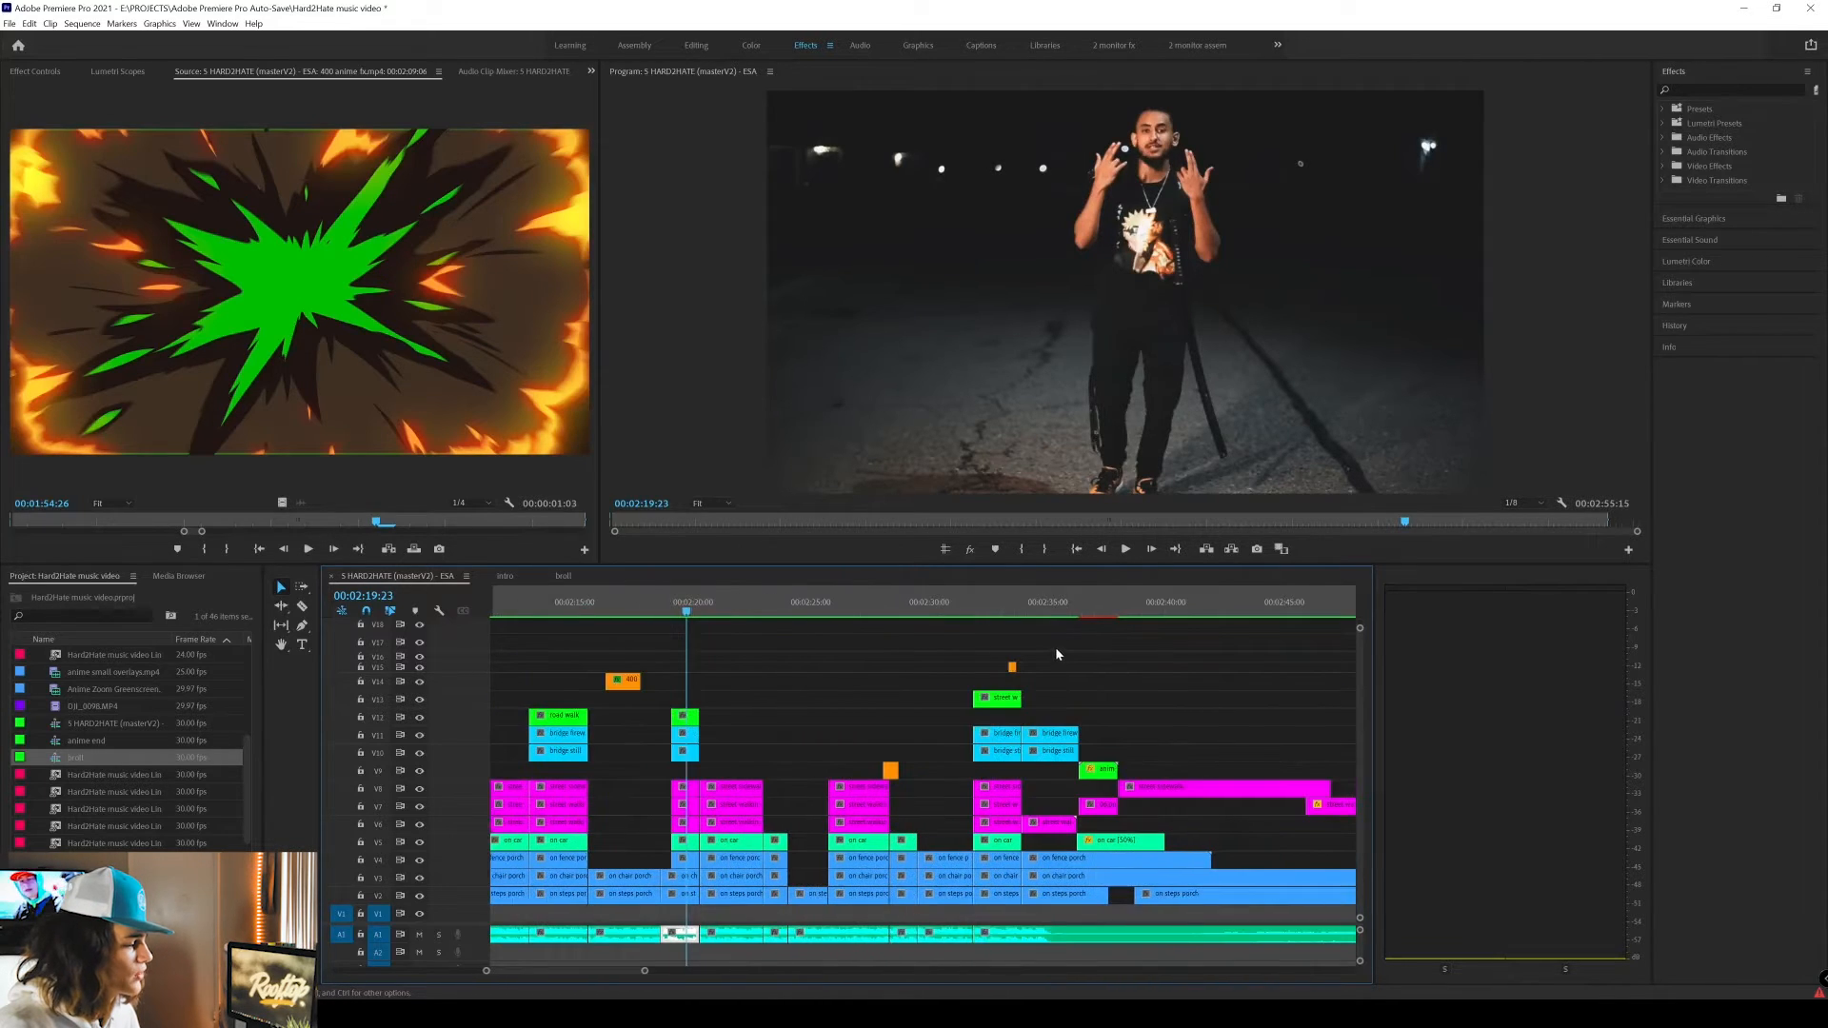
{"action": "scroll", "coordinate": [1055, 654], "scroll_direction": "down", "scroll_amount": 3}
{"action": "left_click", "coordinate": [920, 611]}
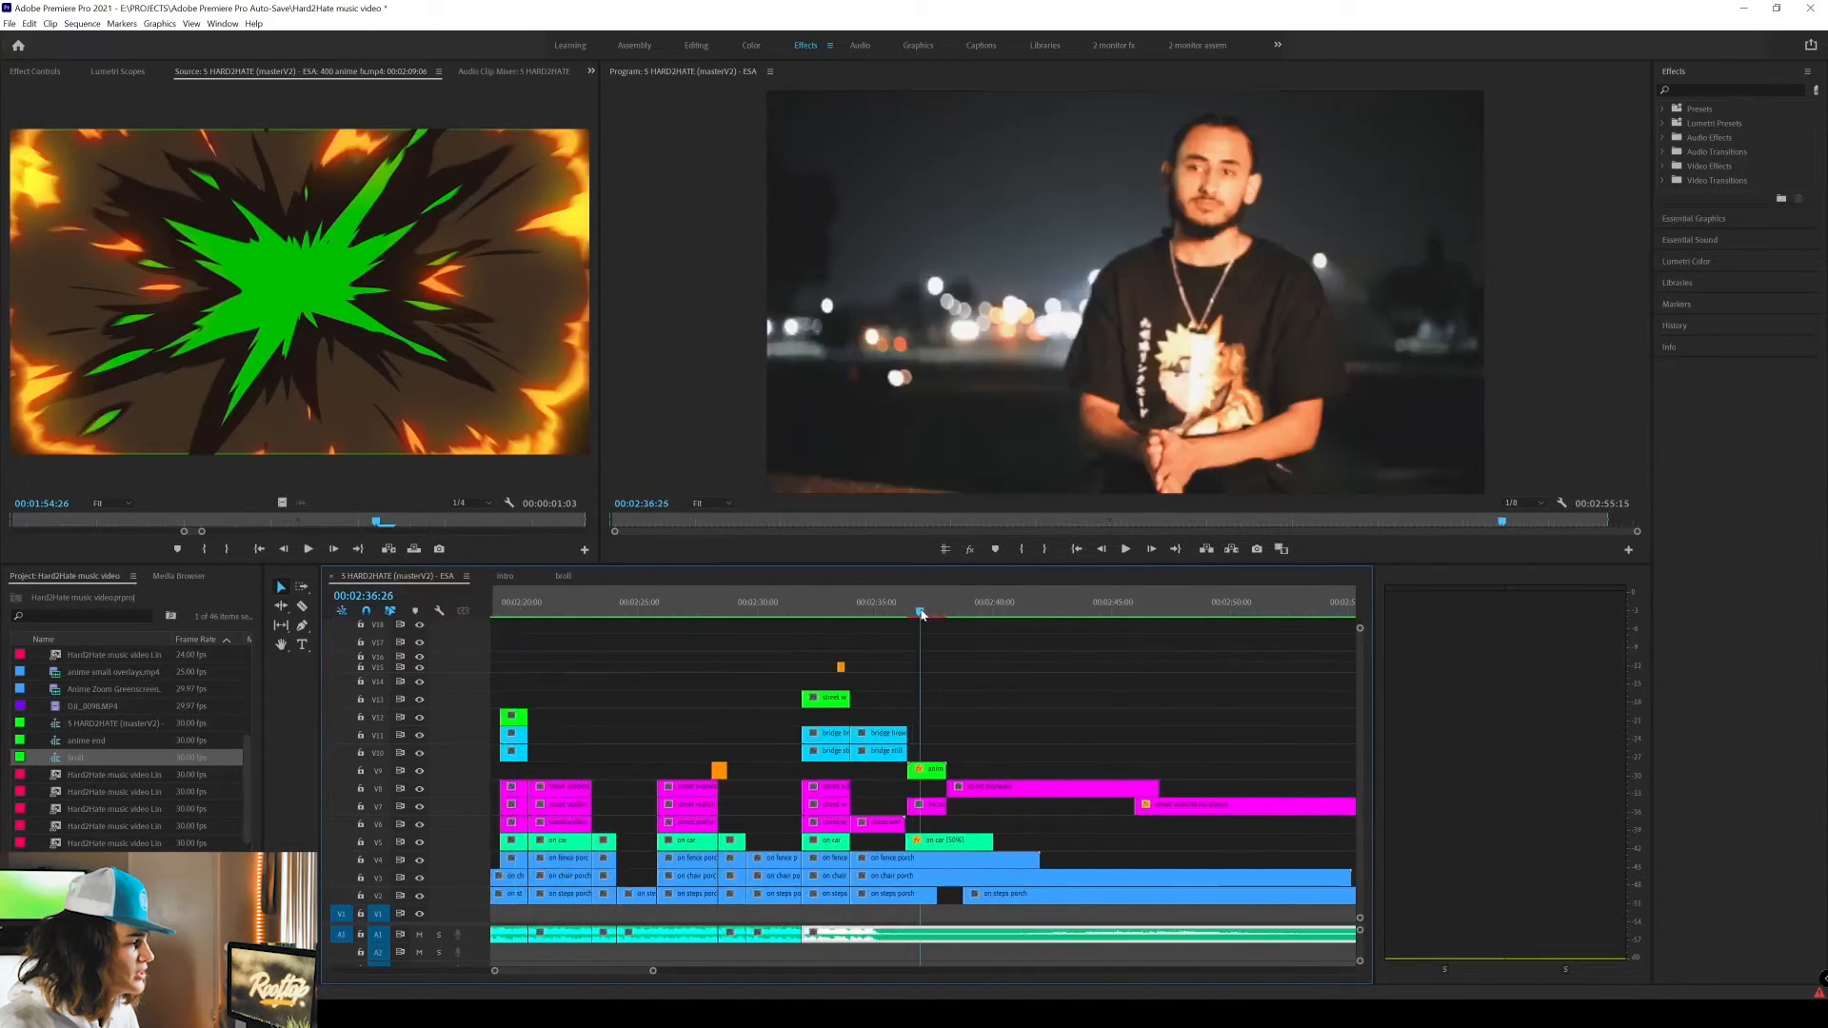
{"action": "left_click_drag", "start_coordinate": [920, 614], "coordinate": [939, 759]}
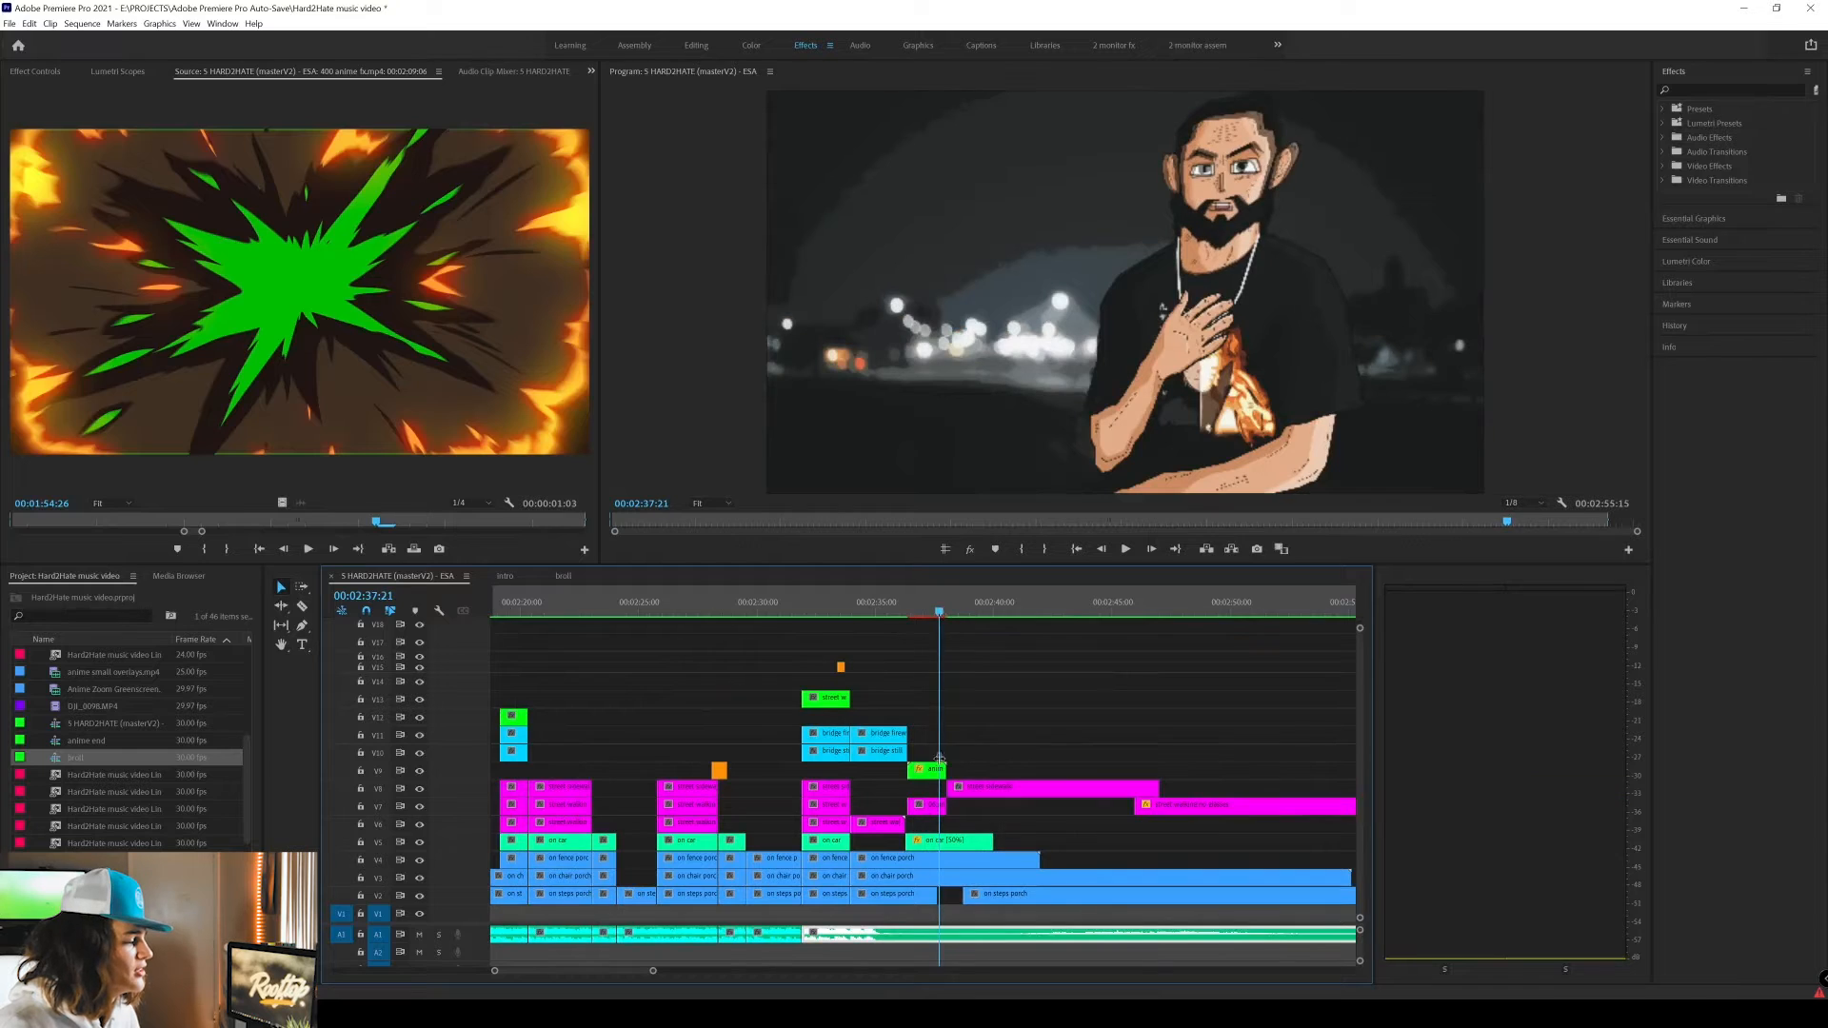
{"action": "left_click", "coordinate": [931, 768]}
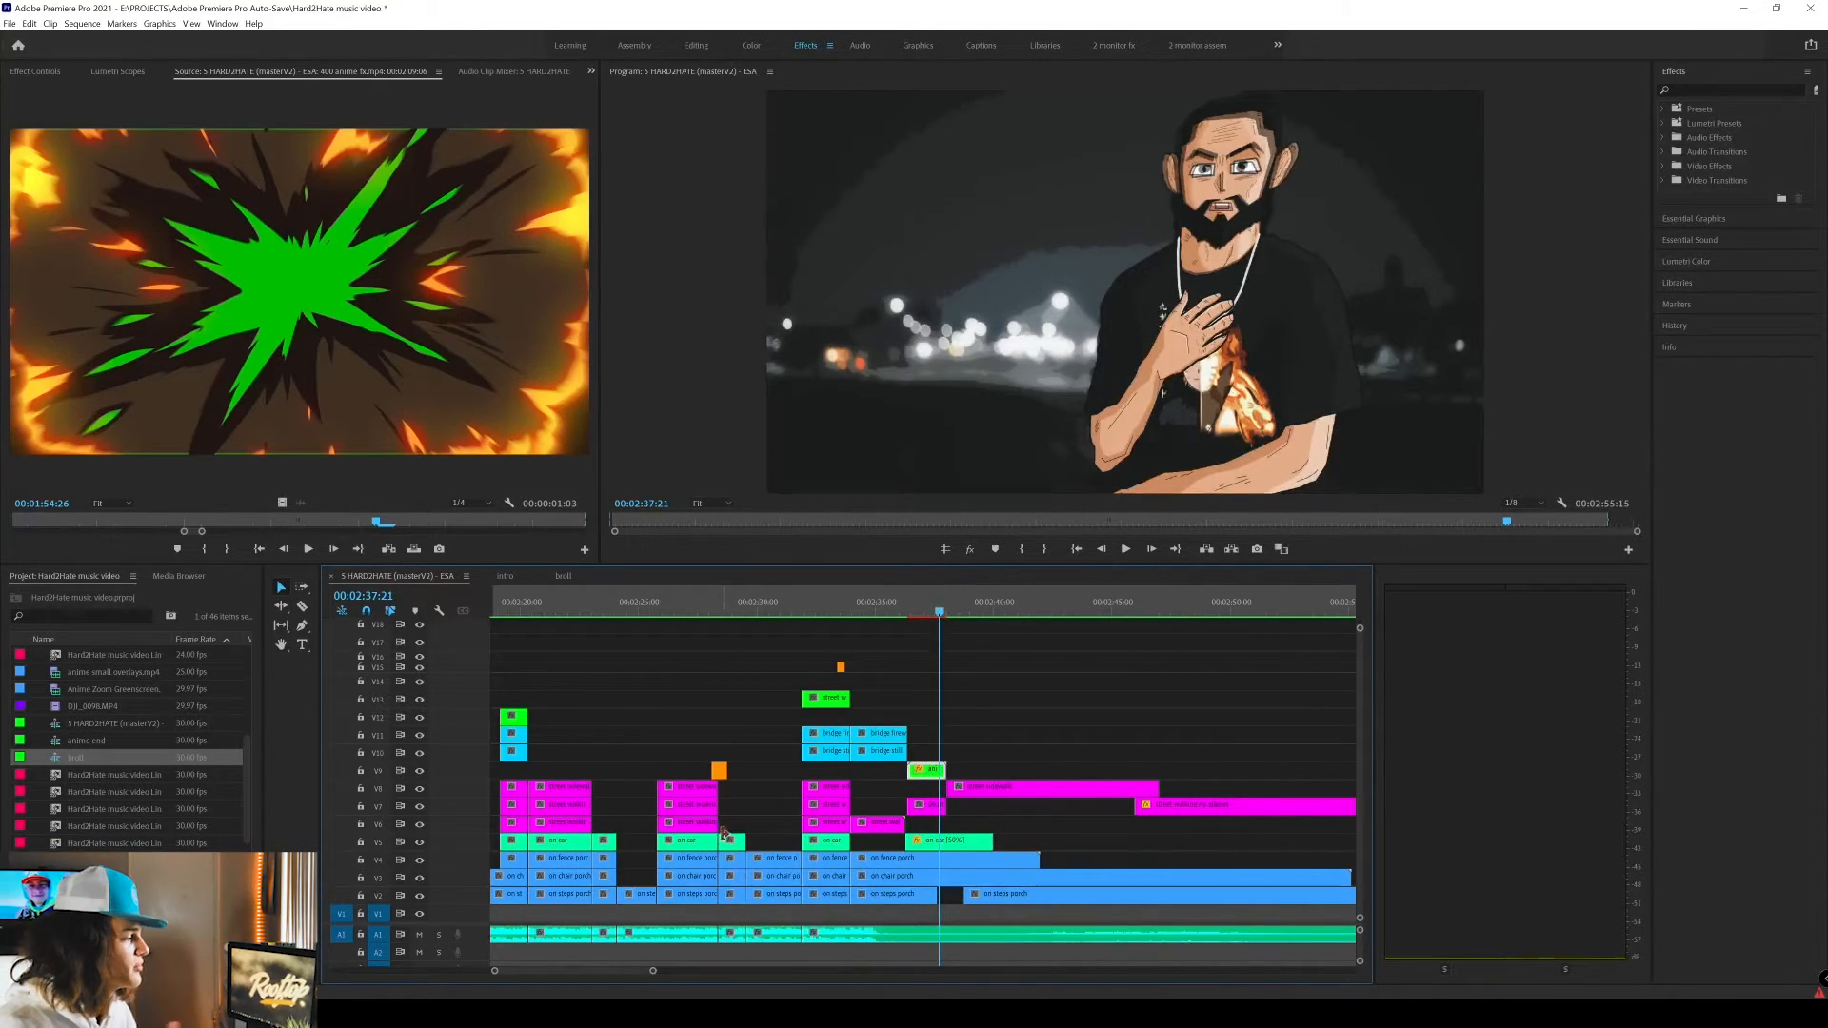
Scrub the closing walking shot to 00:02:48:11, show the whole edit and go back to 00:01:23:25.
{"action": "left_click_drag", "start_coordinate": [909, 612], "coordinate": [937, 614]}
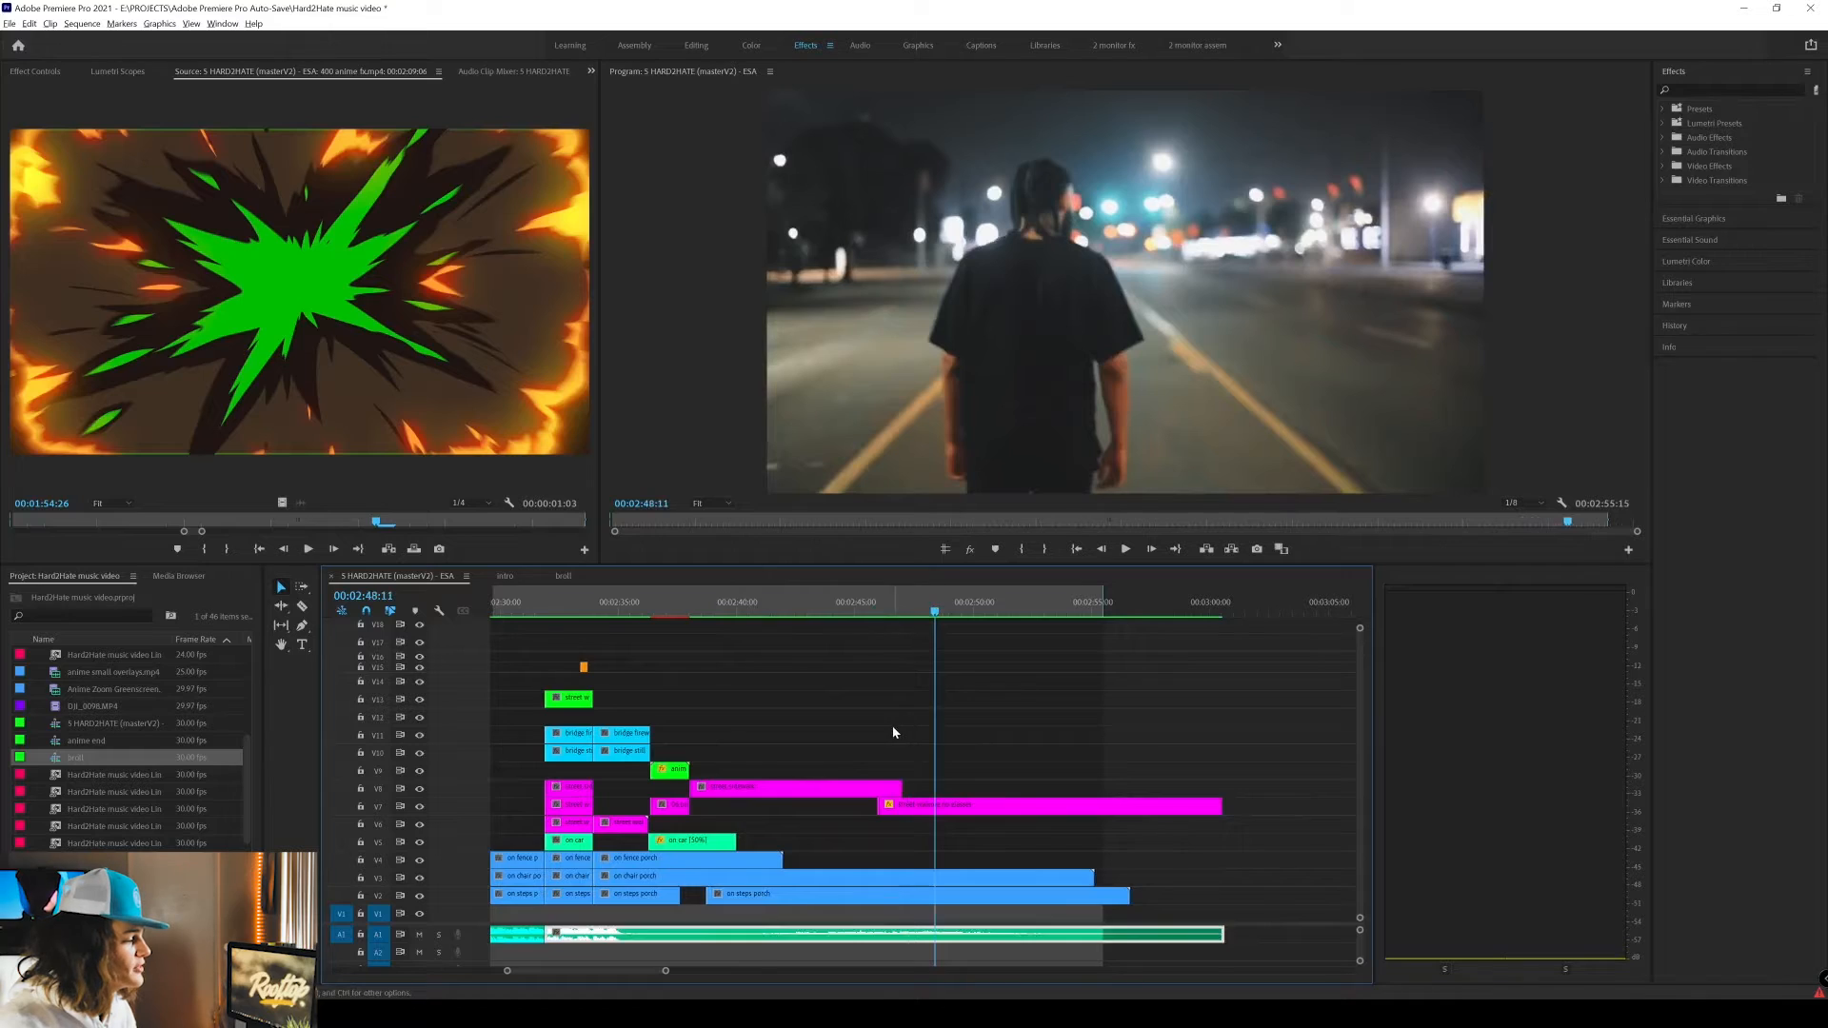
{"action": "scroll", "coordinate": [895, 734], "scroll_direction": "down", "scroll_amount": 5}
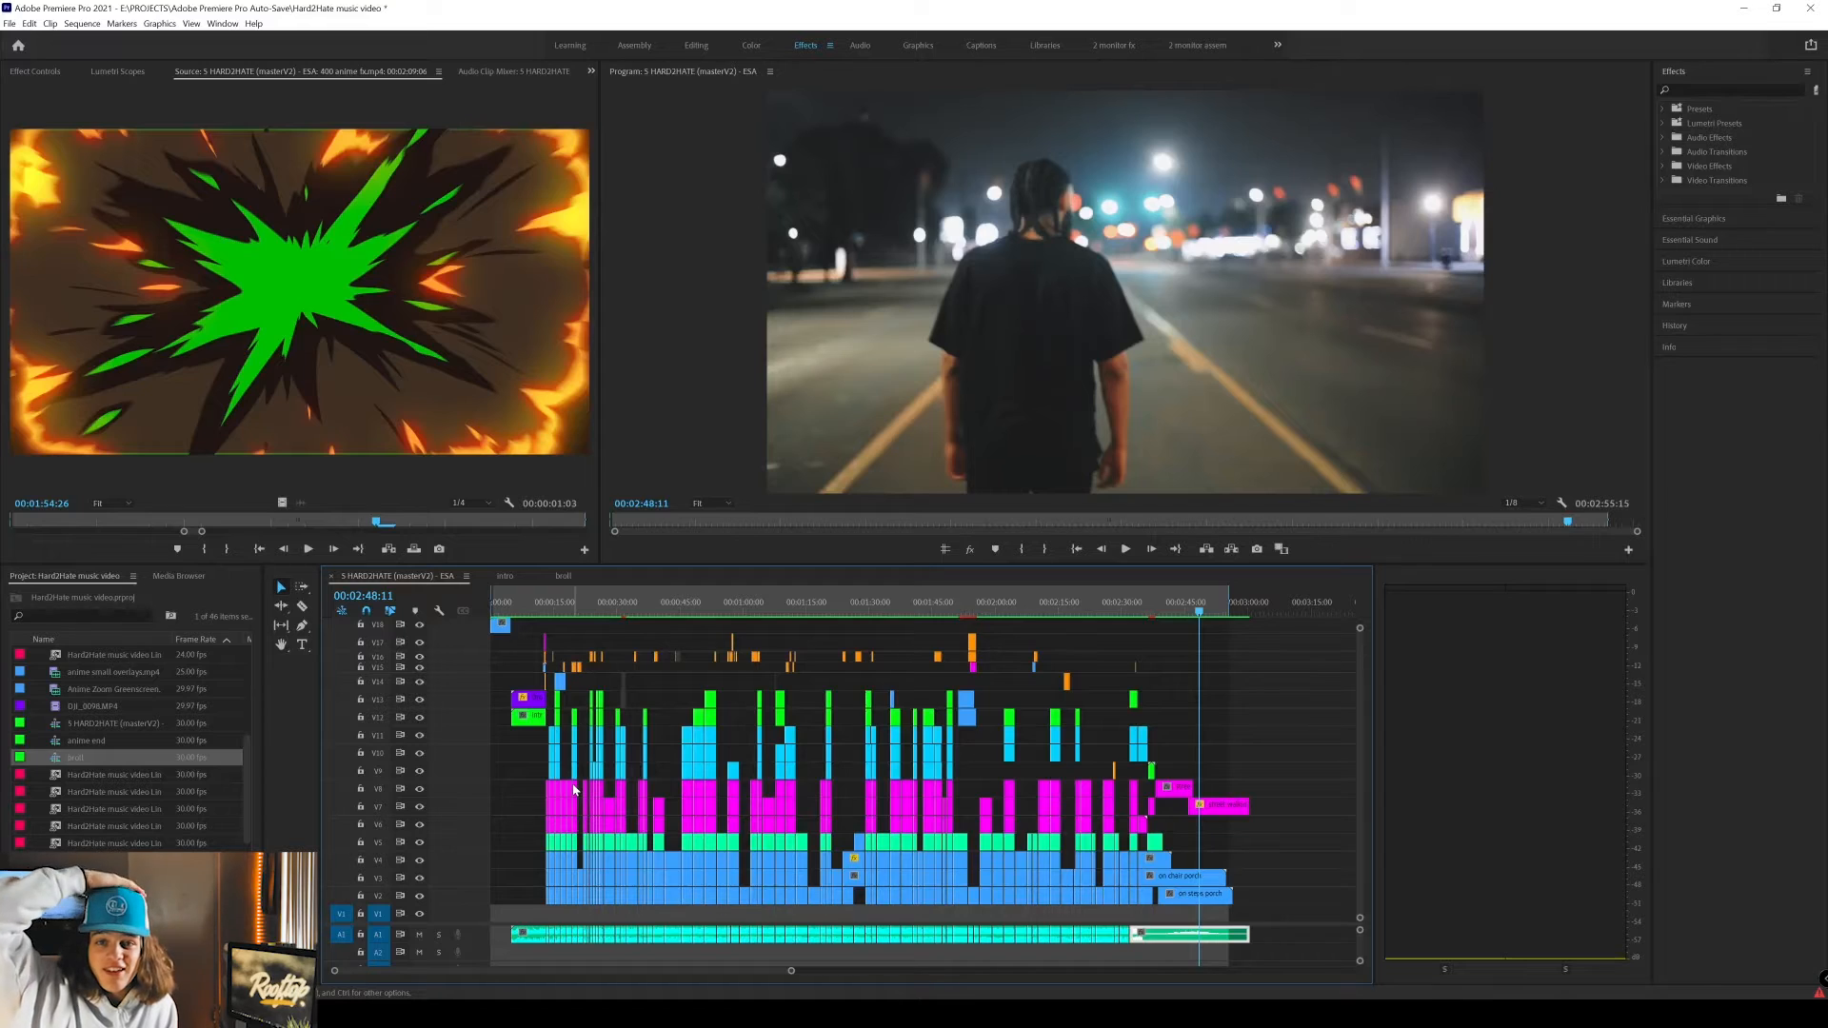
{"action": "left_click", "coordinate": [844, 610]}
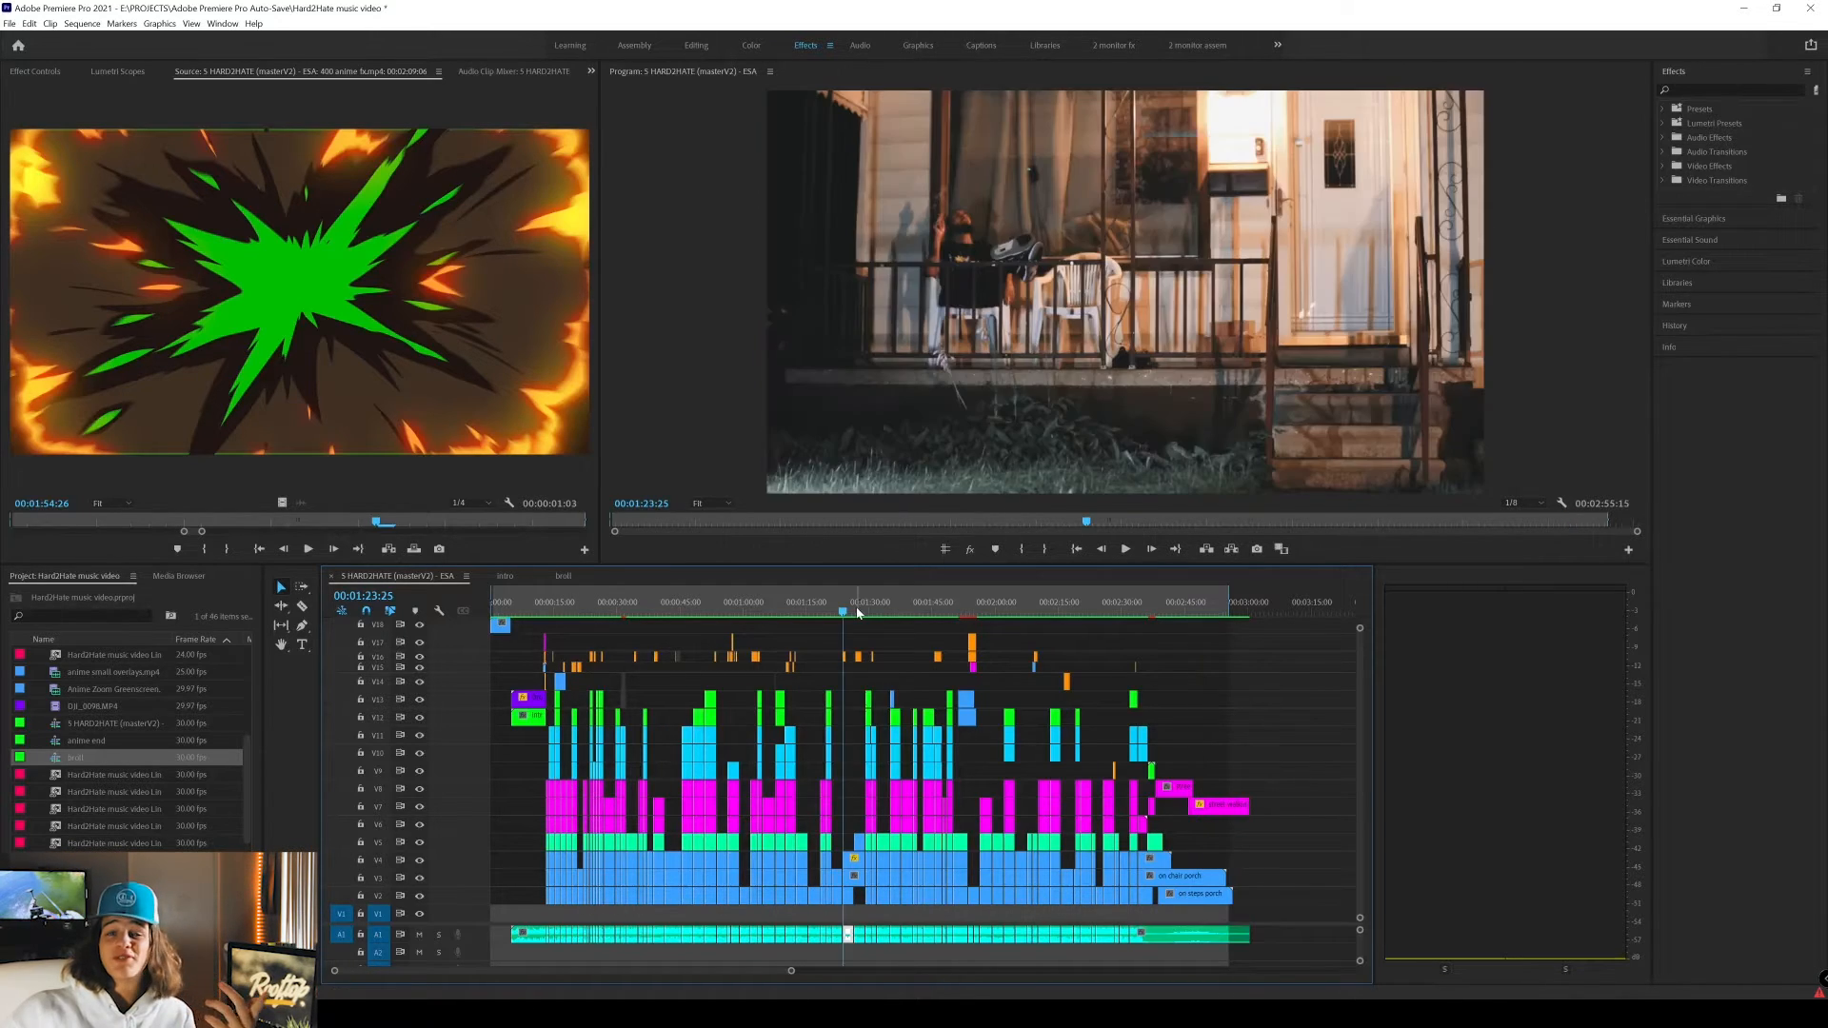